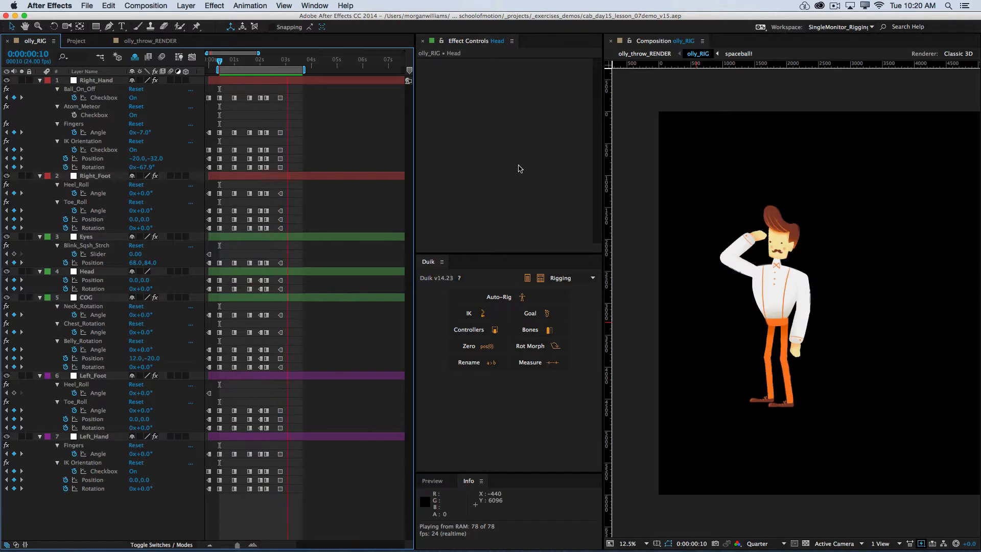
Stop the preview and, at the 0:00:01:14 keyframe, rotate the COG controller to about 29.9°
{"action": "key", "text": "space"}
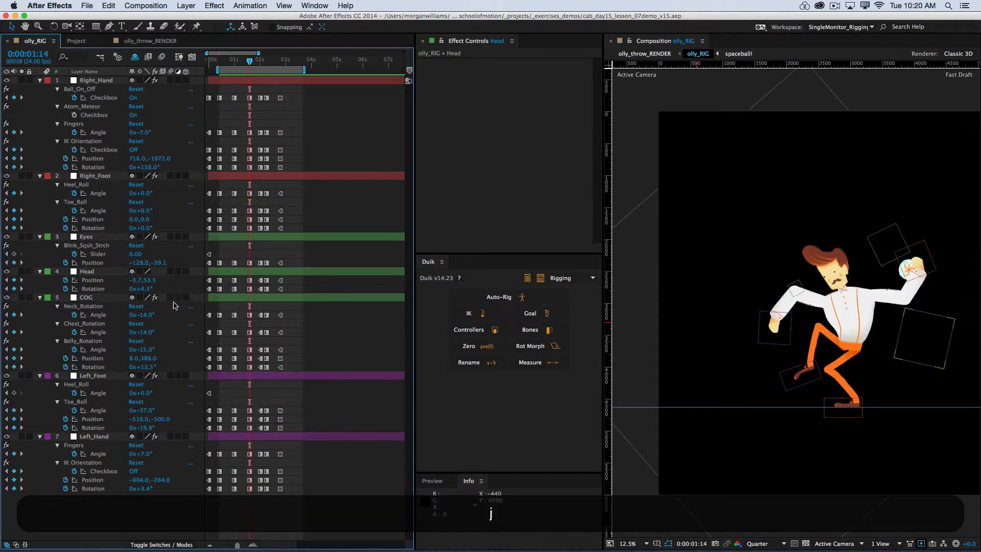
{"action": "key", "text": "j"}
{"action": "key", "text": "k"}
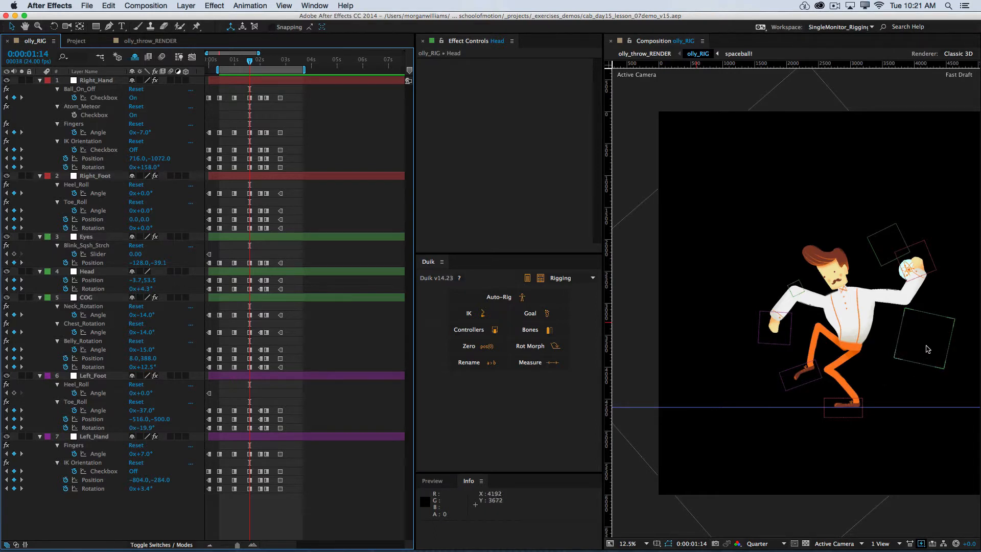
{"action": "key", "text": "w"}
{"action": "left_click_drag", "start_coordinate": [928, 348], "coordinate": [943, 372]}
{"action": "key", "text": "v"}
{"action": "key", "text": "w"}
{"action": "key", "text": "v"}
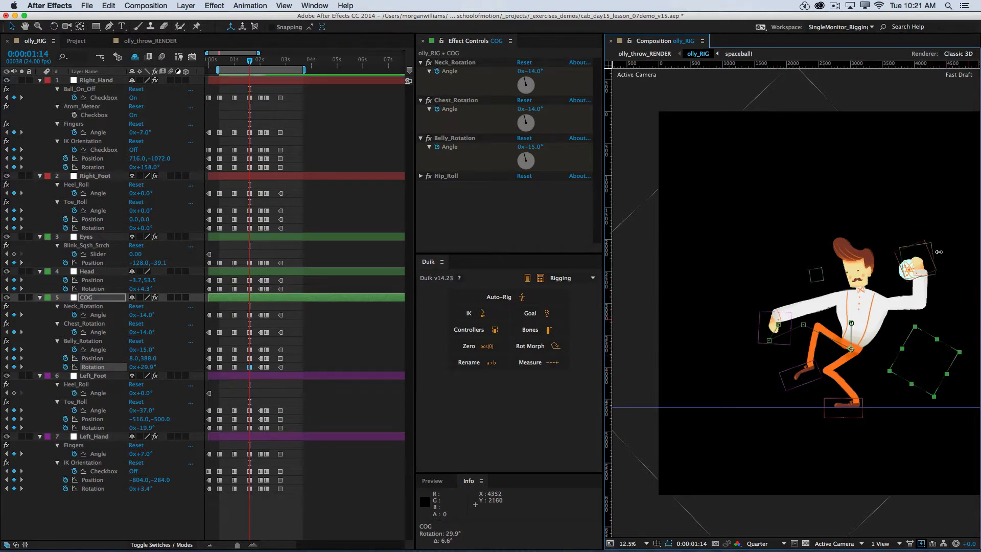
Reposition the hand controllers, Right_Hand to about 916, -1072 and Left_Hand to about -716, -532
{"action": "left_click_drag", "start_coordinate": [901, 257], "coordinate": [914, 257]}
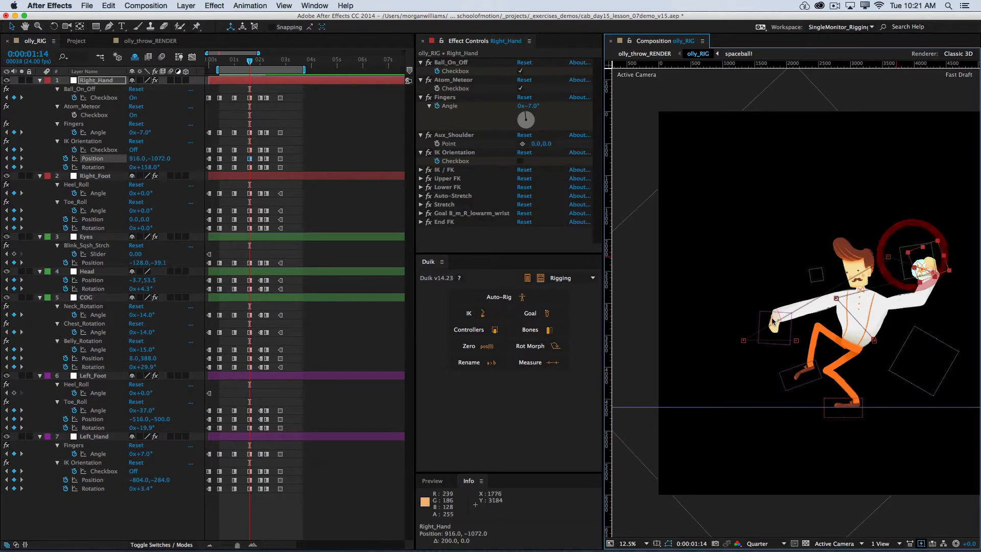
{"action": "left_click_drag", "start_coordinate": [768, 335], "coordinate": [774, 318]}
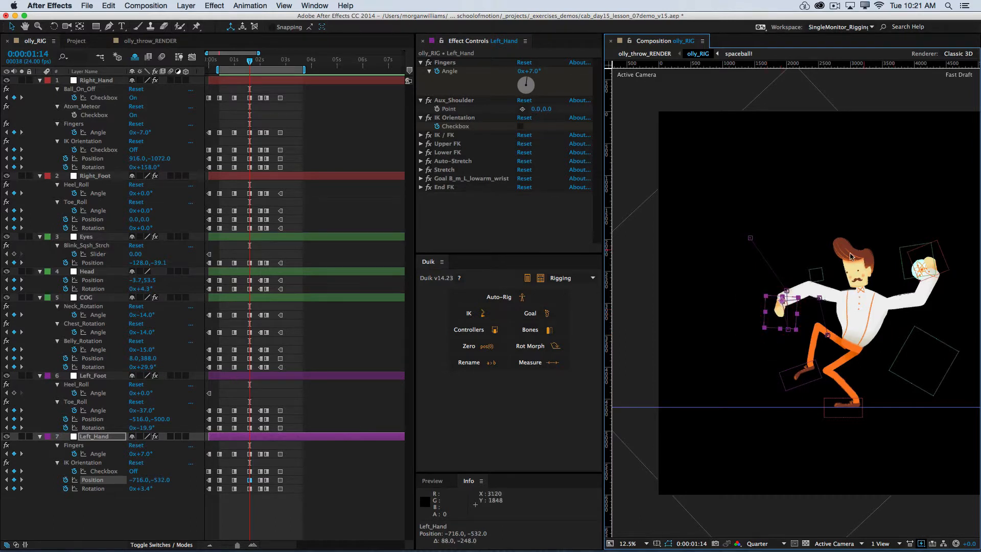
Nudge the COG controller horizontally to position -32, 388
{"action": "left_click", "coordinate": [937, 371]}
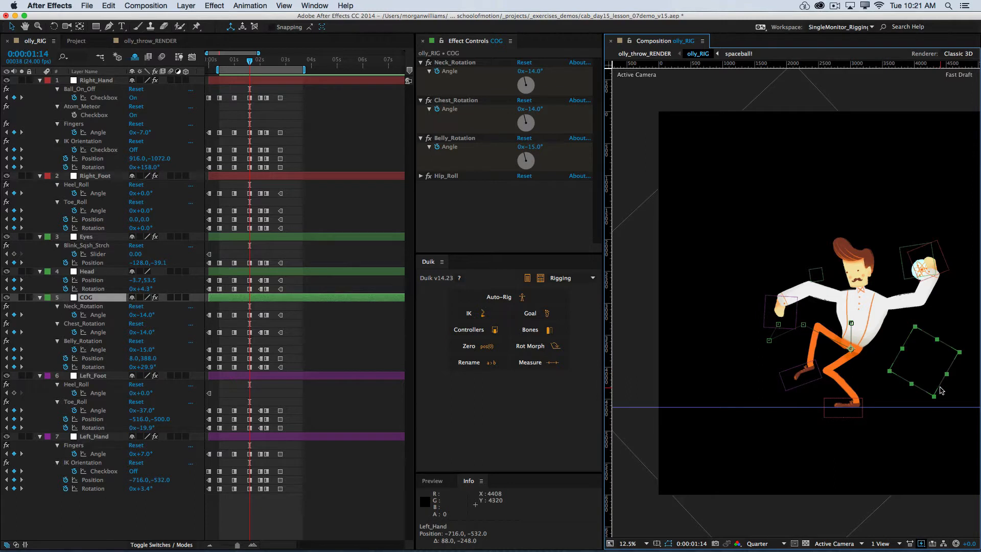
{"action": "key", "text": "Left"}
{"action": "key", "text": "Left"}
{"action": "key", "text": "Left"}
{"action": "key", "text": "Left"}
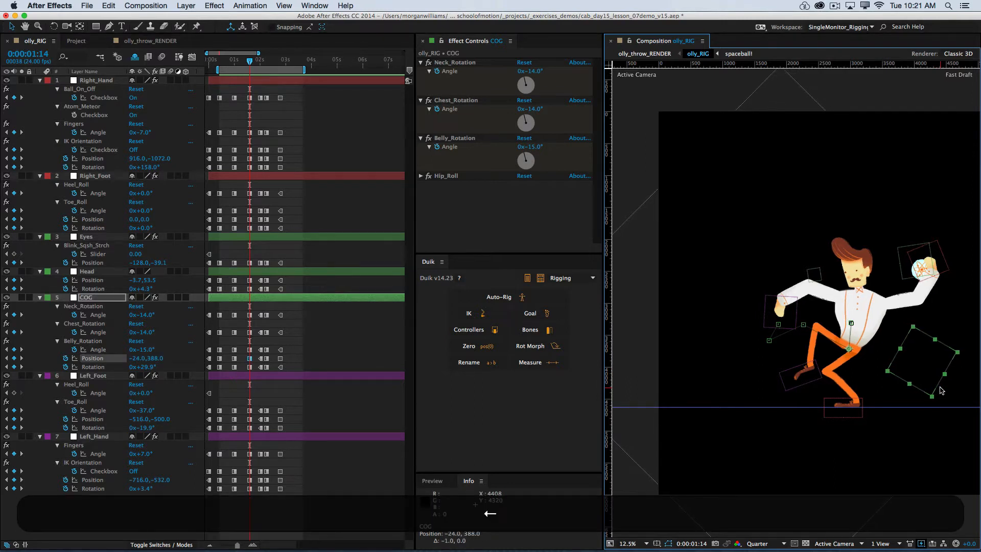
{"action": "key", "text": "Left"}
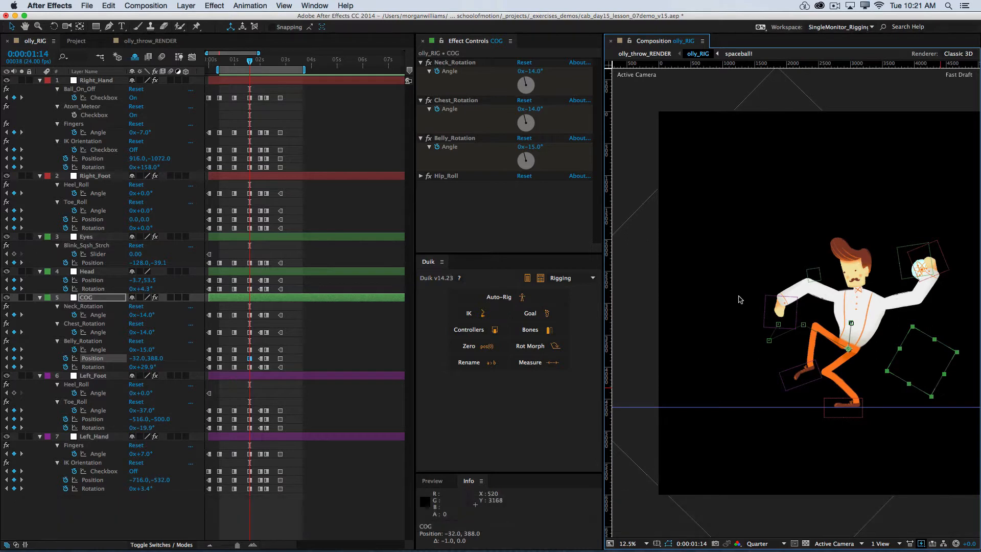
Rotate the COG controller further to about 50.8° to deepen the backward lean
{"action": "key", "text": "w"}
{"action": "left_click_drag", "start_coordinate": [919, 364], "coordinate": [935, 376]}
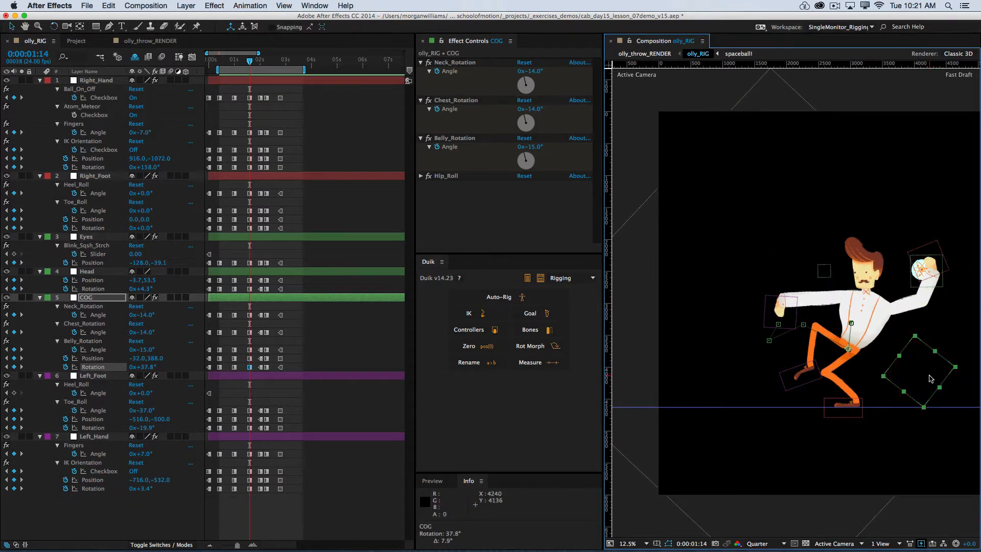
{"action": "left_click_drag", "start_coordinate": [940, 379], "coordinate": [955, 387]}
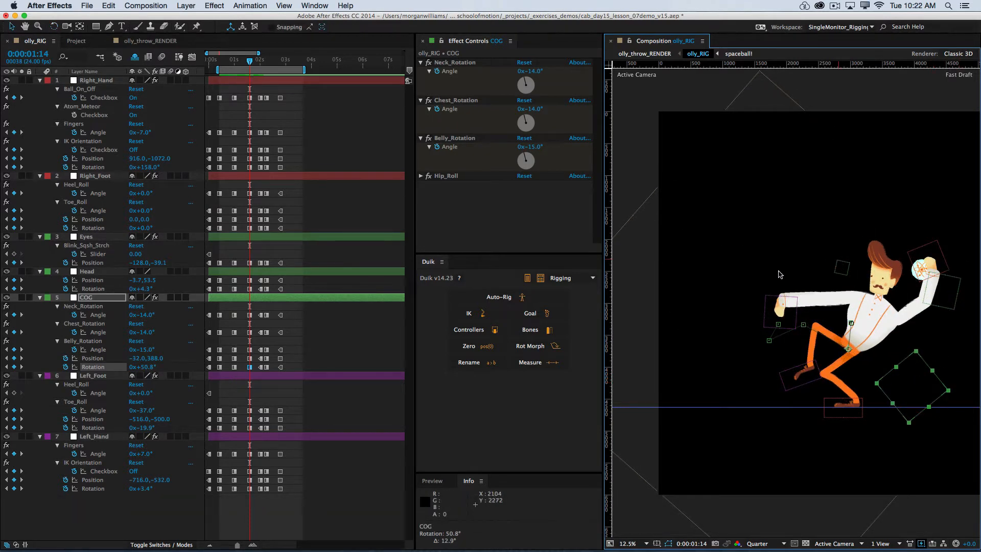
Move Left_Hand to about -460, -692 and Right_Hand to about 1140, -784 to match the leaning torso
{"action": "left_click", "coordinate": [778, 307]}
{"action": "left_click_drag", "start_coordinate": [777, 307], "coordinate": [794, 296]}
{"action": "left_click_drag", "start_coordinate": [927, 256], "coordinate": [943, 276]}
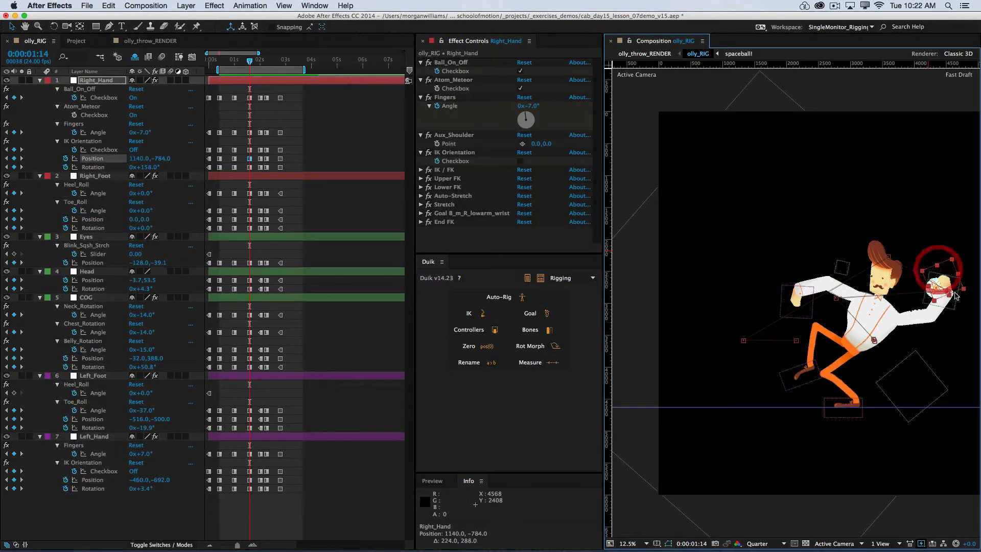
Nudge both hand controllers and COG together toward the front foot until COG's position is -144, 388
{"action": "left_click", "coordinate": [794, 315]}
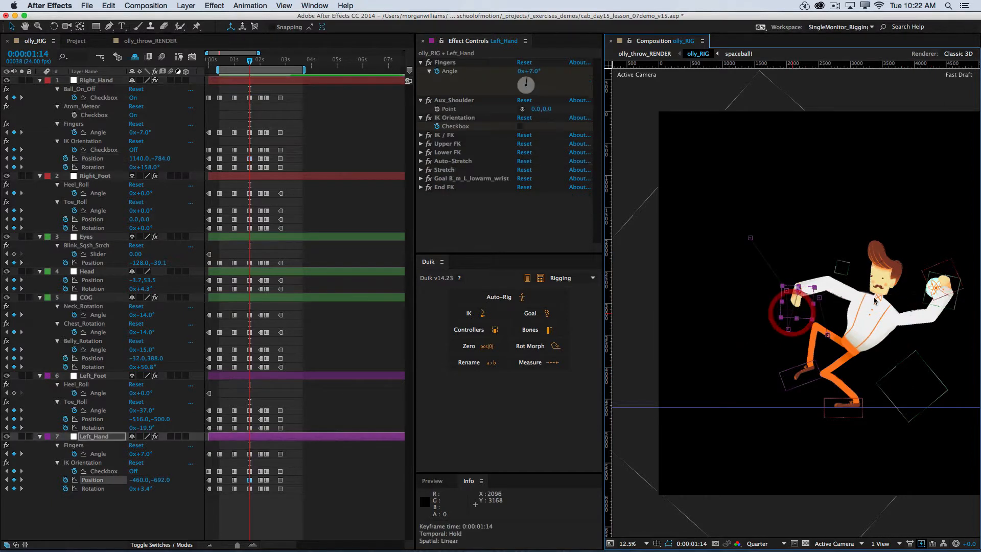
{"action": "left_click", "coordinate": [939, 275], "text": "shift"}
{"action": "left_click", "coordinate": [925, 384], "text": "shift"}
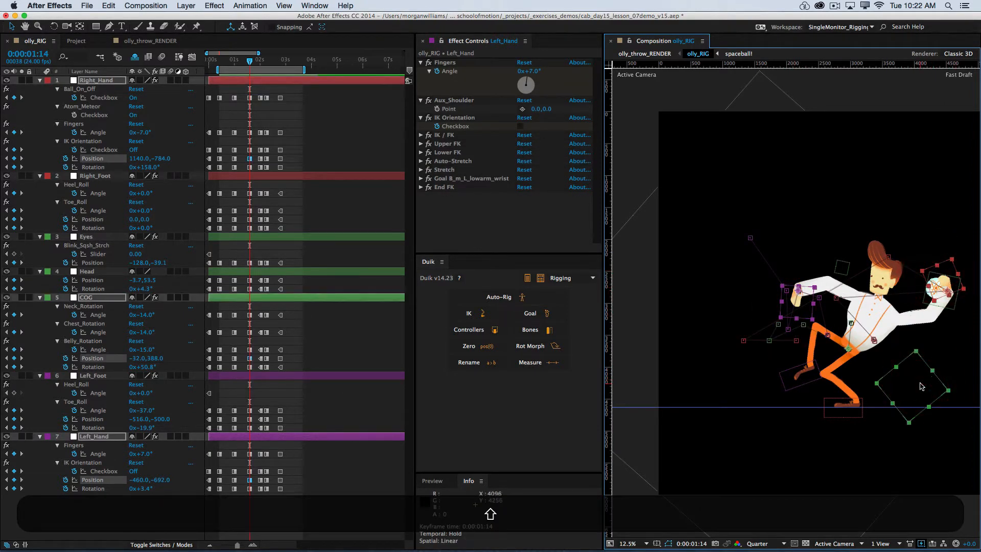
{"action": "key", "text": "Left"}
{"action": "key", "text": "Left"}
{"action": "key", "text": "Left"}
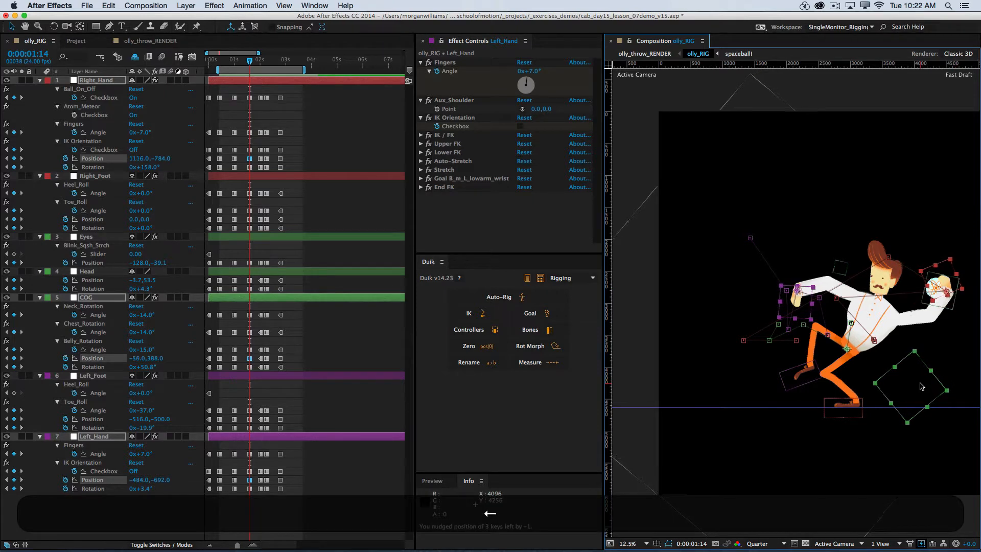
{"action": "key", "text": "Left"}
{"action": "key", "text": "Left"}
{"action": "key", "text": "Left"}
{"action": "key", "text": "Left"}
{"action": "key", "text": "Left"}
{"action": "key", "text": "Left"}
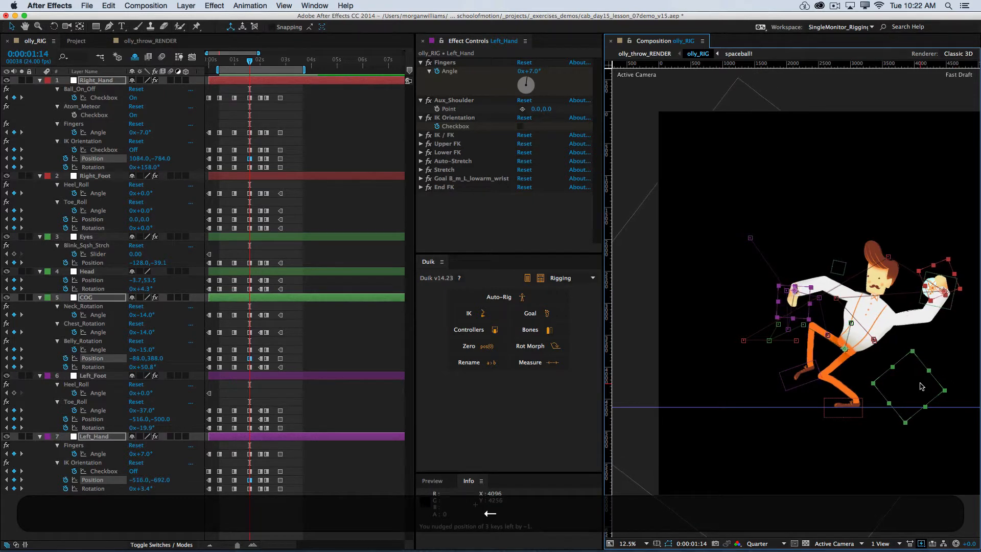
{"action": "key", "text": "Left"}
{"action": "key", "text": "Left"}
{"action": "key", "text": "Left"}
{"action": "key", "text": "Left"}
{"action": "key", "text": "Left"}
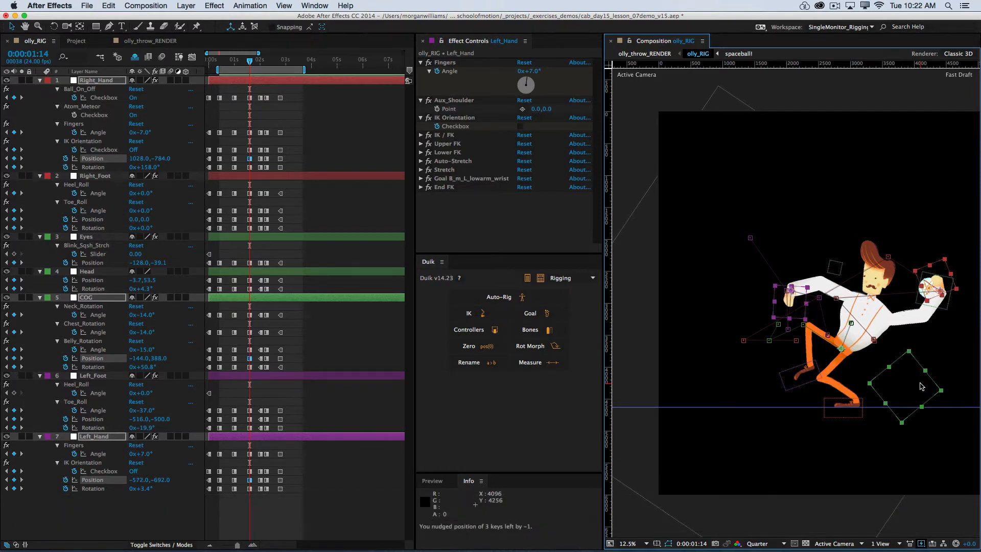
Move the Left_Foot controller to about -612, -540 and save the project
{"action": "left_click", "coordinate": [791, 381]}
{"action": "left_click_drag", "start_coordinate": [787, 381], "coordinate": [782, 377]}
{"action": "key", "text": "super+s"}
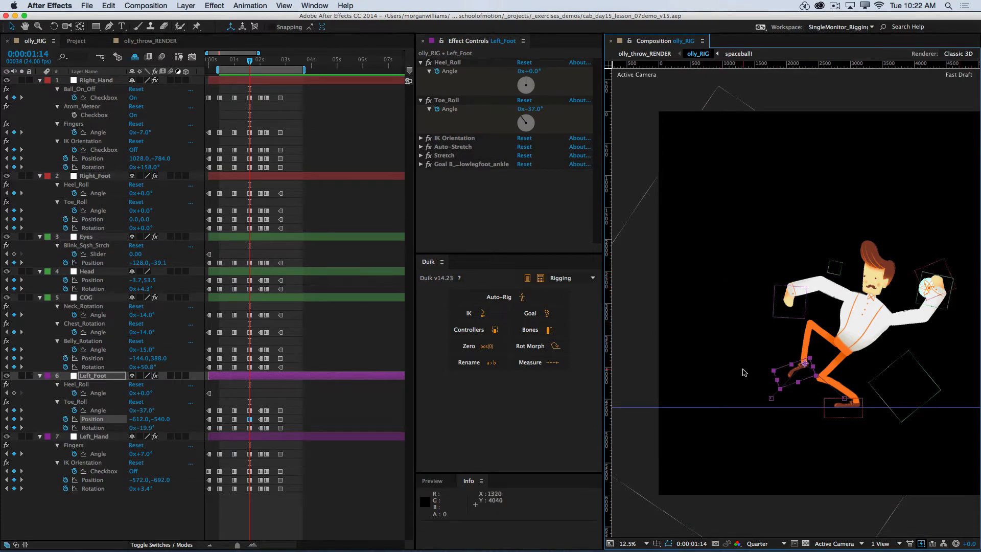
Step back and forth through the keyframed throw poses up to 0:00:02:06 to examine the follow-through
{"action": "key", "text": "k"}
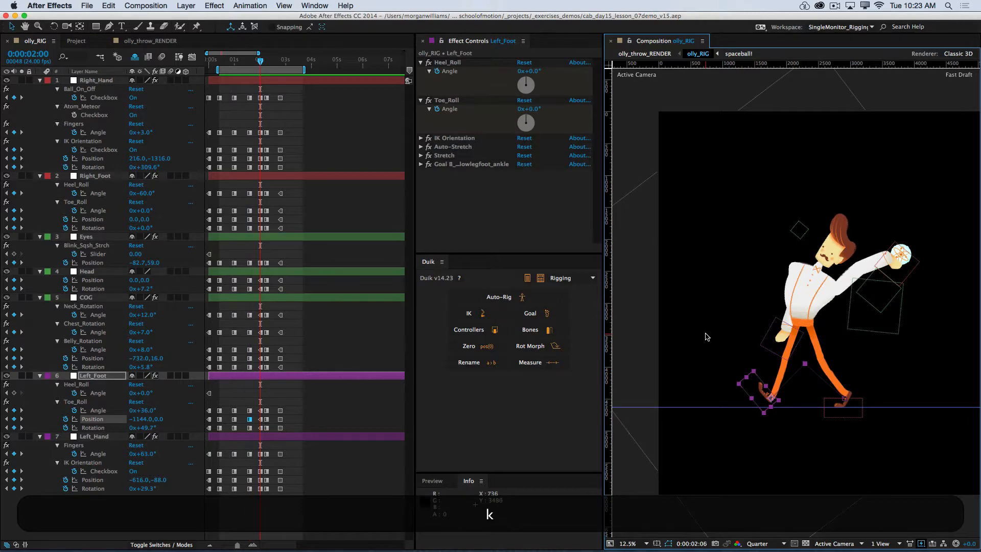
{"action": "key", "text": "k"}
{"action": "key", "text": "j"}
{"action": "key", "text": "j"}
{"action": "key", "text": "k"}
{"action": "key", "text": "k"}
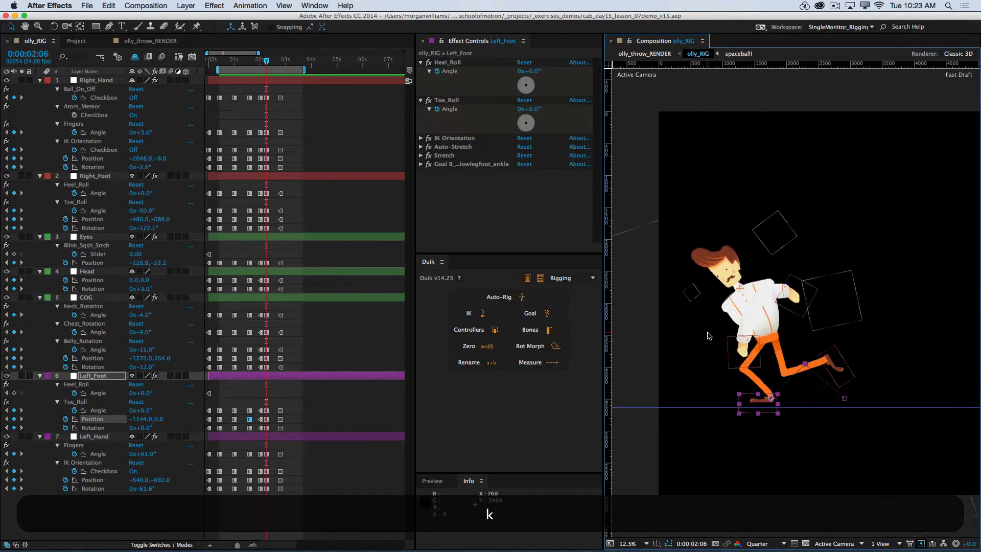
{"action": "key", "text": "j"}
{"action": "key", "text": "j"}
{"action": "key", "text": "k"}
{"action": "key", "text": "k"}
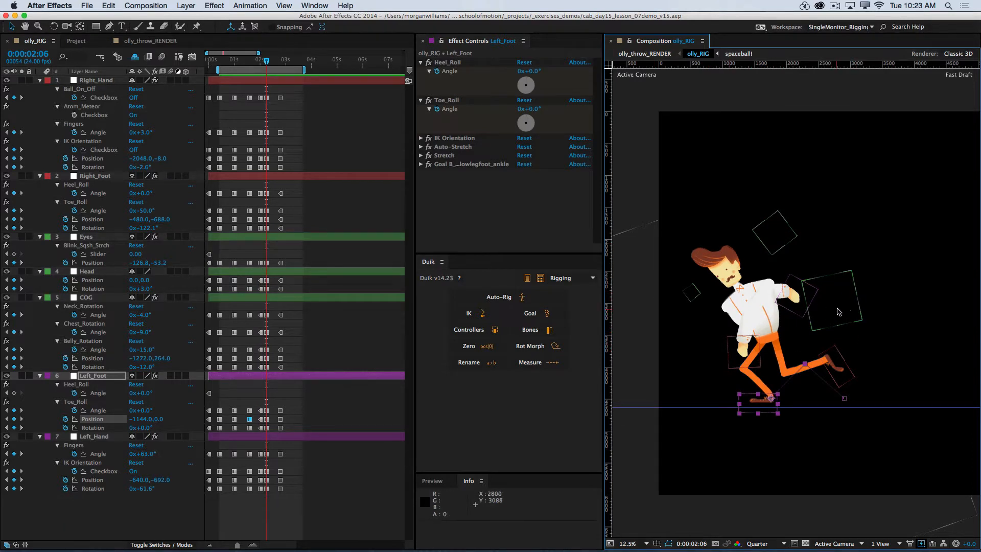
At 0:00:02:06, rotate COG to about -25.1° and move Right_Foot to about -560, -864
{"action": "key", "text": "w"}
{"action": "left_click_drag", "start_coordinate": [838, 312], "coordinate": [851, 285]}
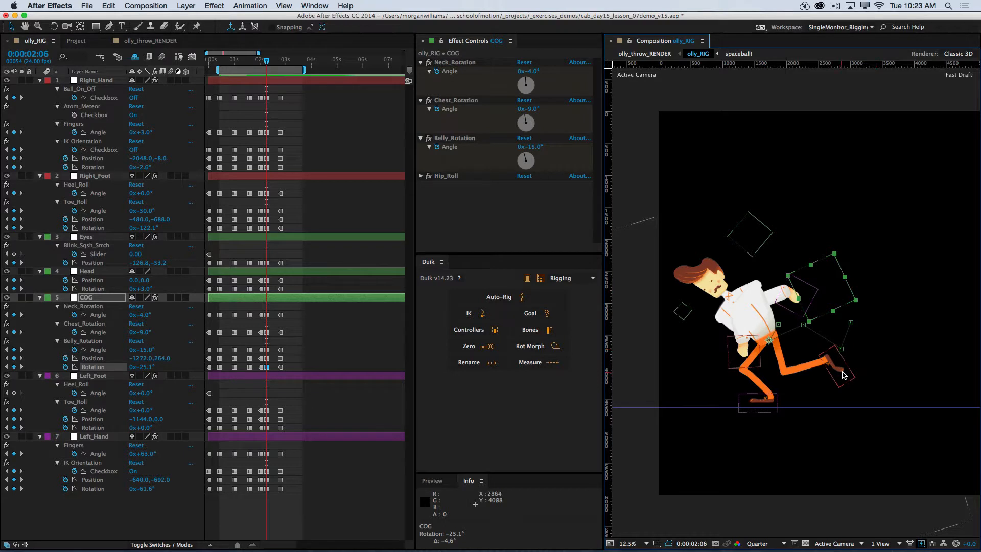
{"action": "left_click_drag", "start_coordinate": [844, 376], "coordinate": [838, 365]}
Move COG and both hand controllers together, placing COG at about -1160, 256
{"action": "left_click", "coordinate": [835, 301]}
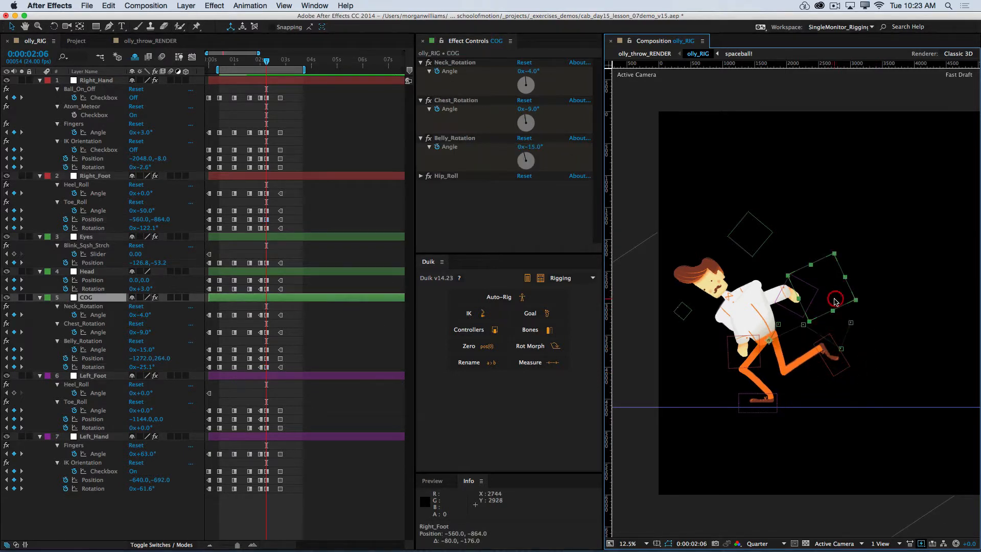
{"action": "left_click", "coordinate": [747, 350], "text": "shift"}
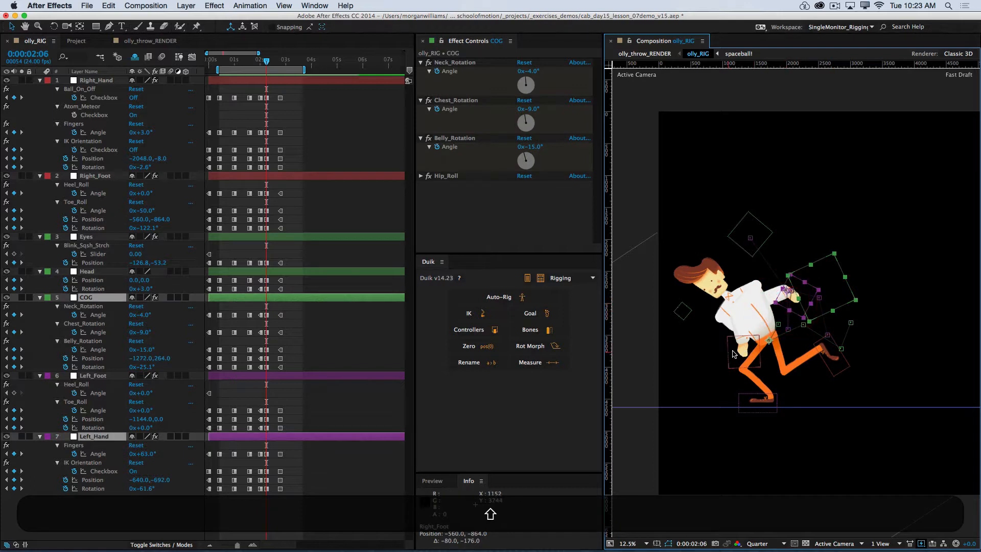
{"action": "left_click", "coordinate": [738, 352], "text": "shift"}
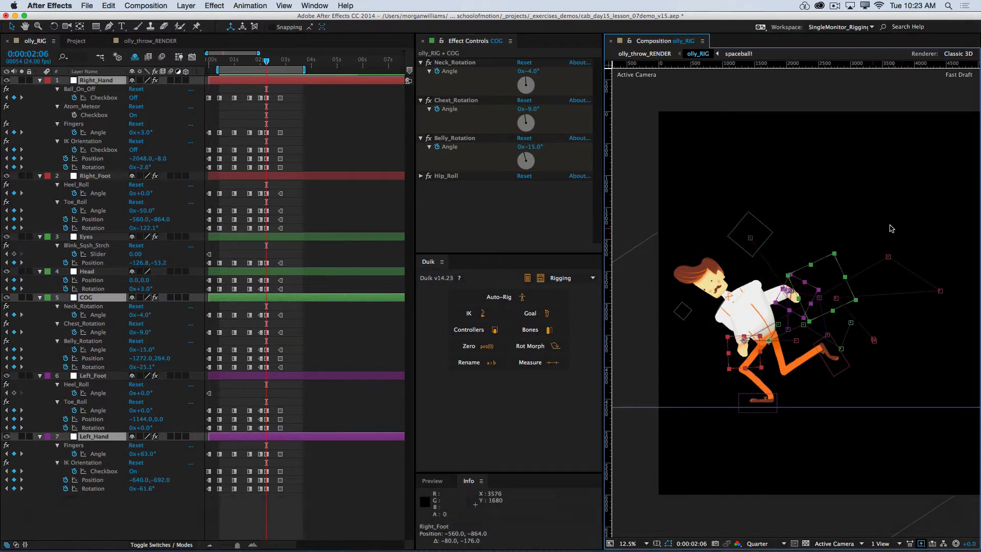
{"action": "left_click_drag", "start_coordinate": [845, 295], "coordinate": [853, 295]}
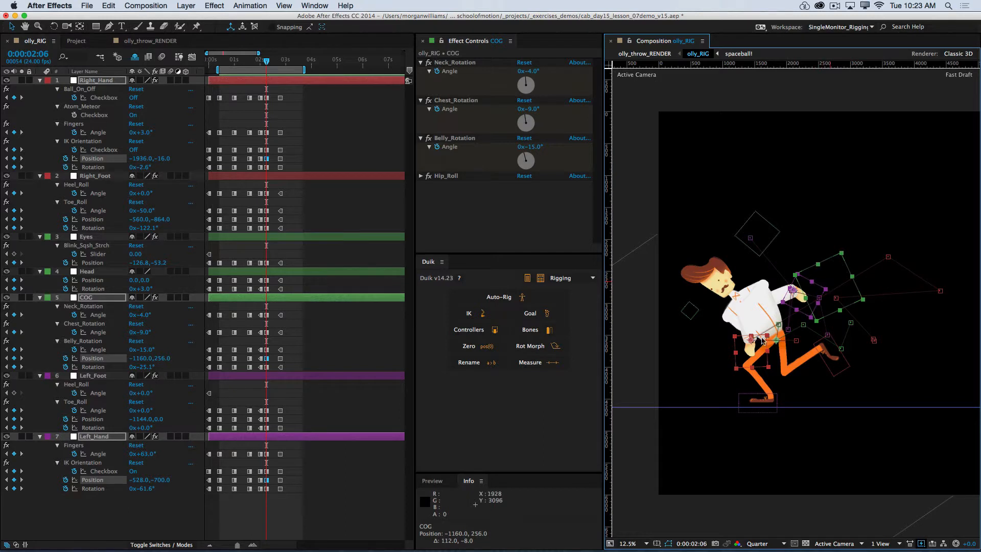
Reposition Right_Hand to about -2056, -8 and Left_Hand to about -648, -564 in the follow-through pose
{"action": "left_click", "coordinate": [695, 373]}
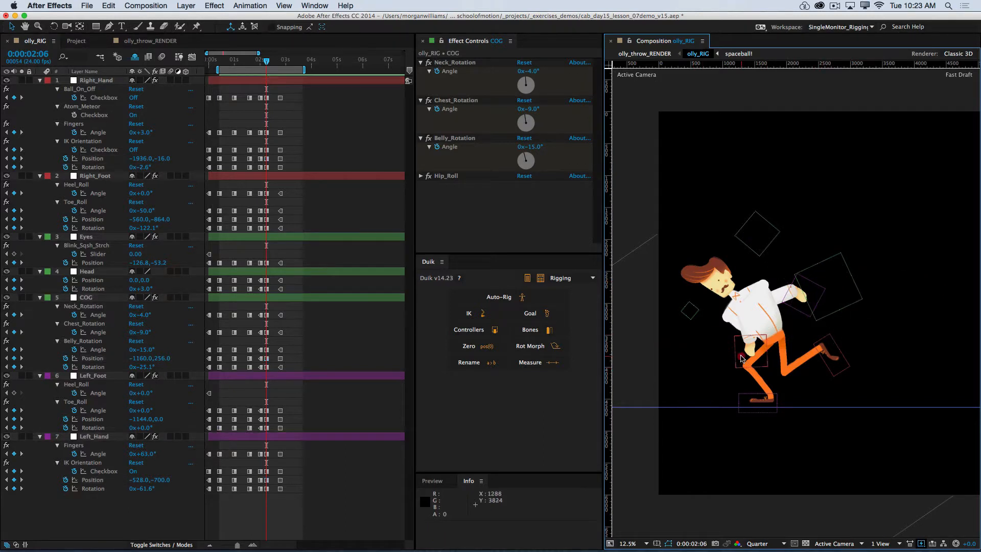
{"action": "left_click_drag", "start_coordinate": [741, 359], "coordinate": [733, 359]}
{"action": "left_click_drag", "start_coordinate": [796, 301], "coordinate": [796, 313]}
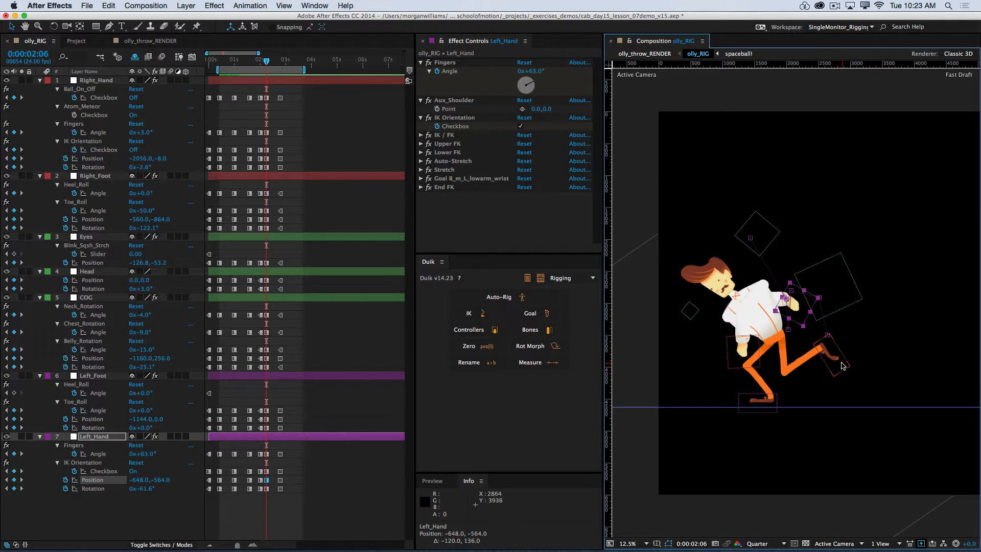
Extend the back leg by moving Right_Foot to about -272, -888, and nudge COG to -1240, 256
{"action": "left_click_drag", "start_coordinate": [849, 365], "coordinate": [867, 364]}
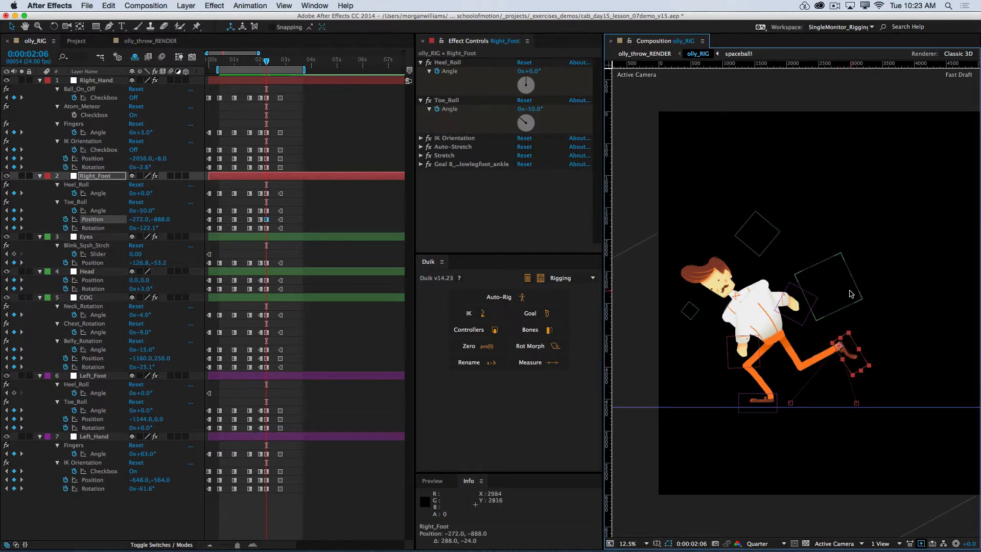
{"action": "left_click", "coordinate": [851, 293]}
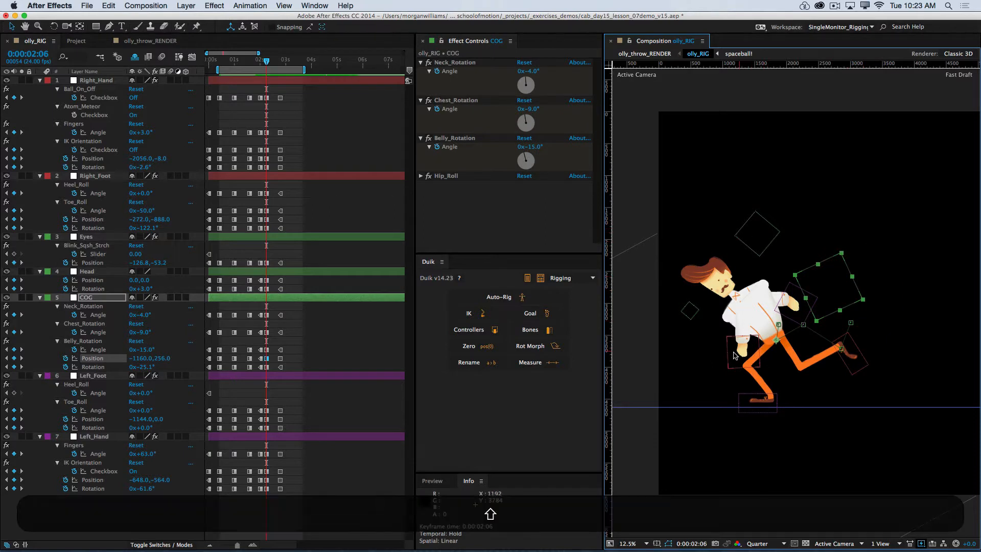
{"action": "left_click", "coordinate": [734, 357], "text": "shift"}
{"action": "left_click", "coordinate": [793, 296], "text": "shift"}
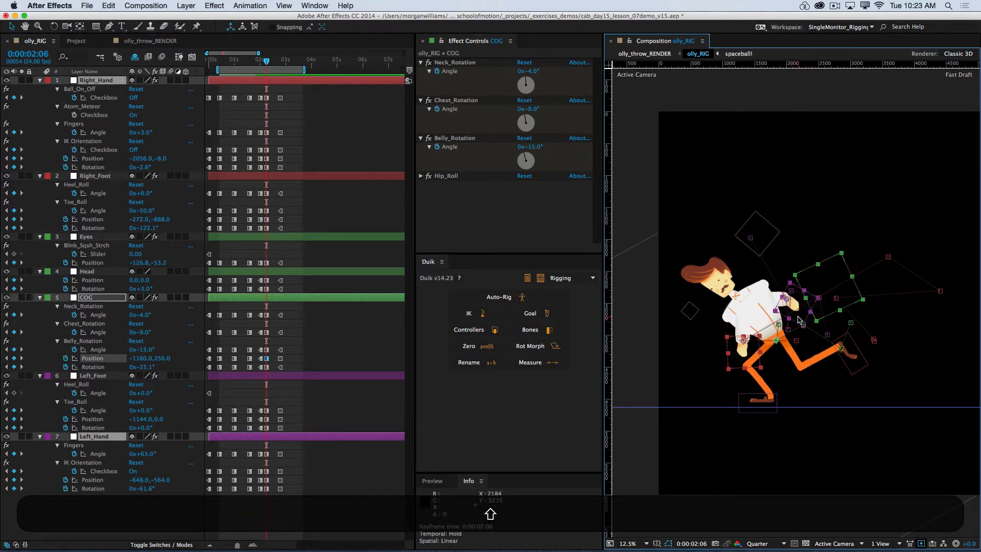
{"action": "key", "text": "shift+Left"}
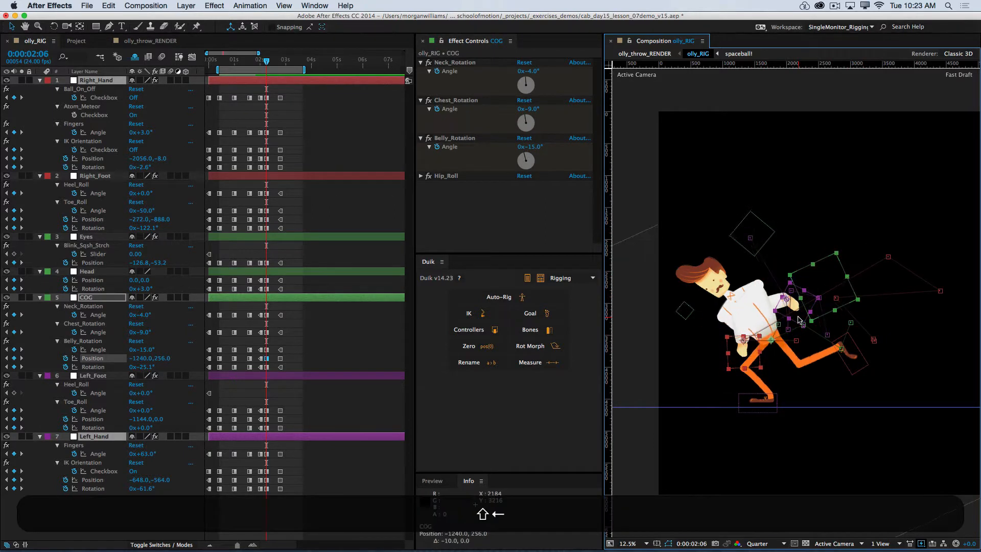
{"action": "key", "text": "shift+Left"}
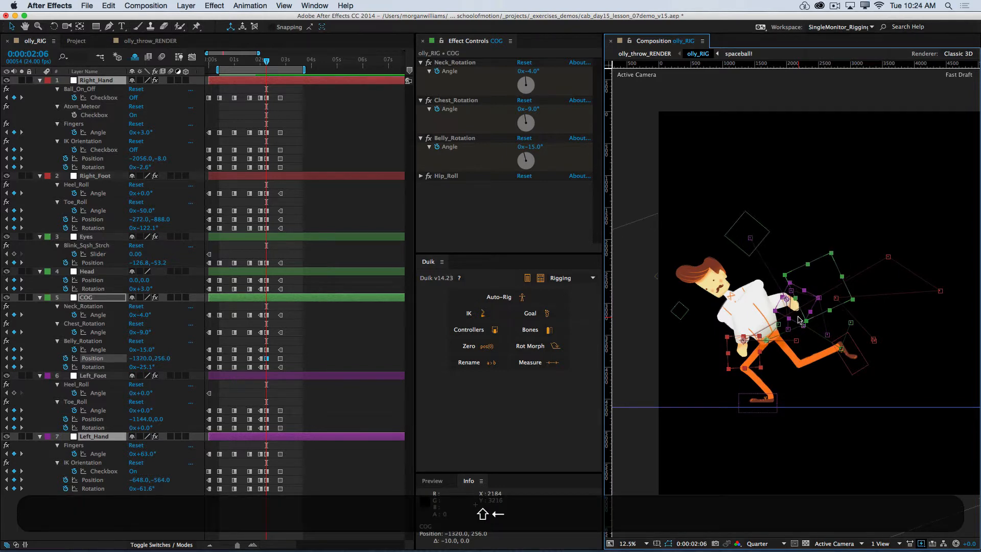
{"action": "key", "text": "shift+Right"}
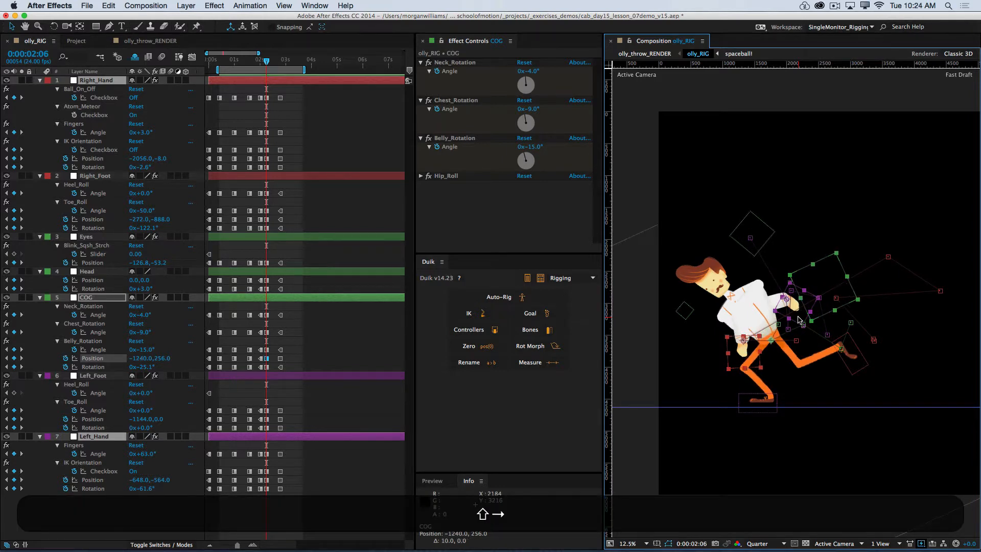
Move the Right_Hand controller farther forward to about -2224, -40
{"action": "left_click", "coordinate": [733, 359]}
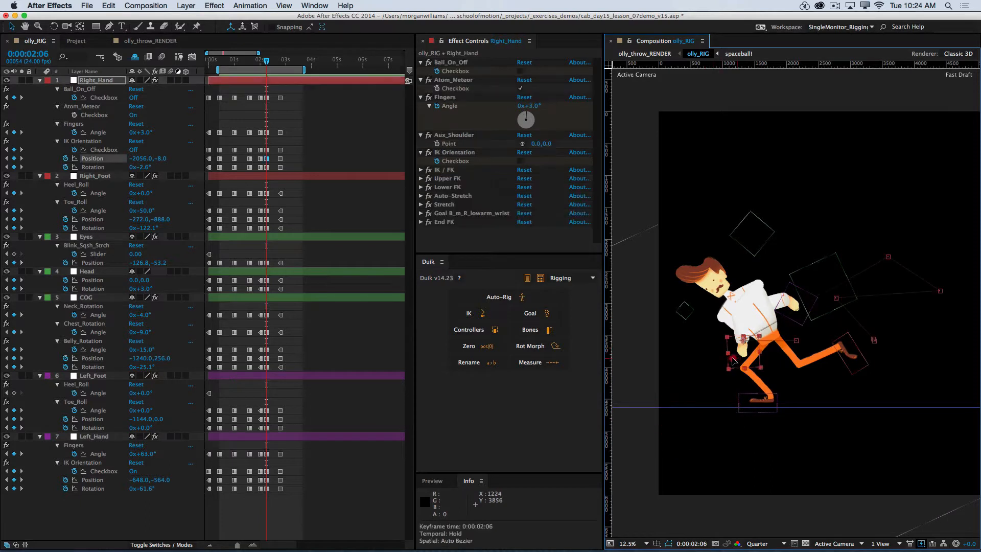
{"action": "left_click_drag", "start_coordinate": [734, 361], "coordinate": [728, 360]}
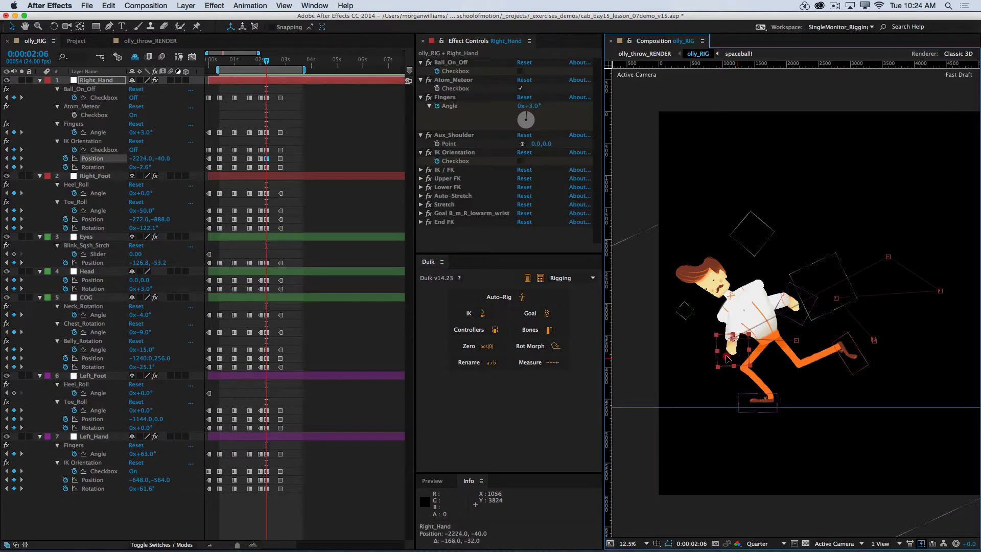
Refine the follow-through pose with Right_Hand at about -2248, -48 and Left_Hand at about -720, -540, saving and previewing the result
{"action": "left_click_drag", "start_coordinate": [726, 360], "coordinate": [724, 358]}
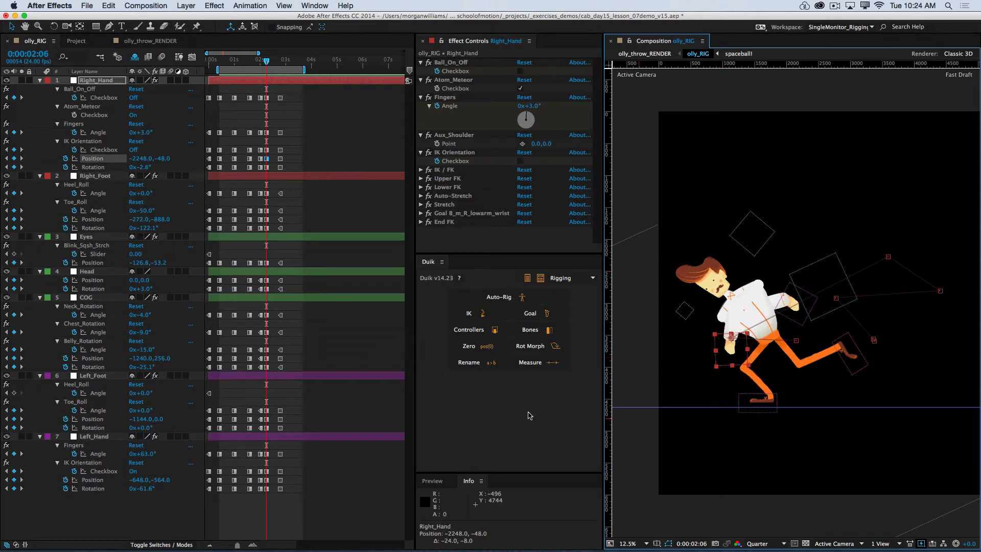
{"action": "key", "text": "super+s"}
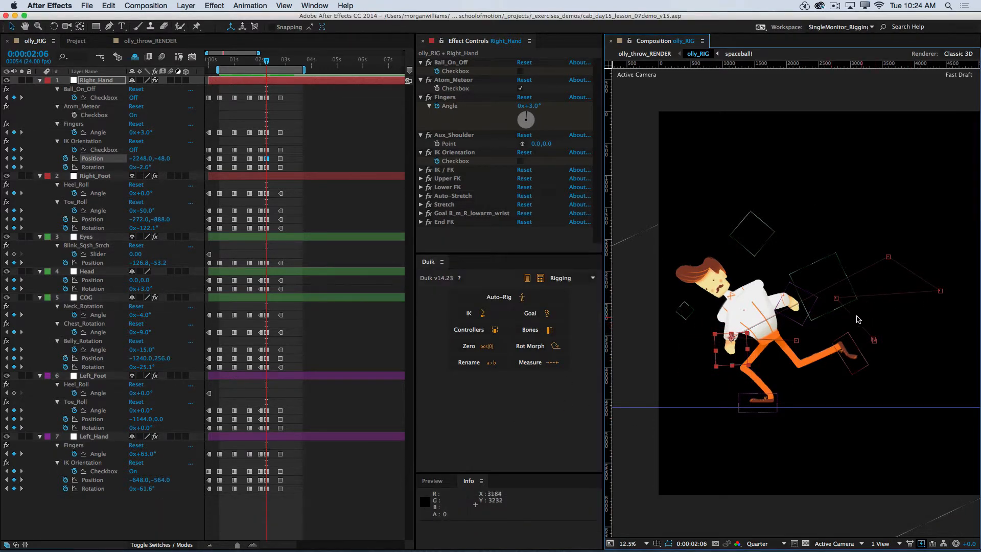
{"action": "left_click_drag", "start_coordinate": [797, 315], "coordinate": [790, 317]}
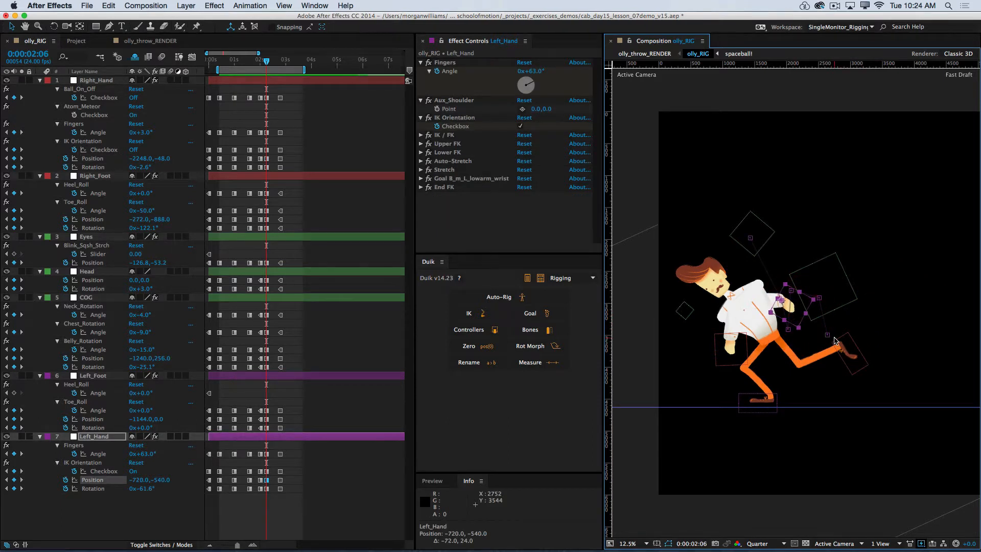
{"action": "key", "text": "super+s"}
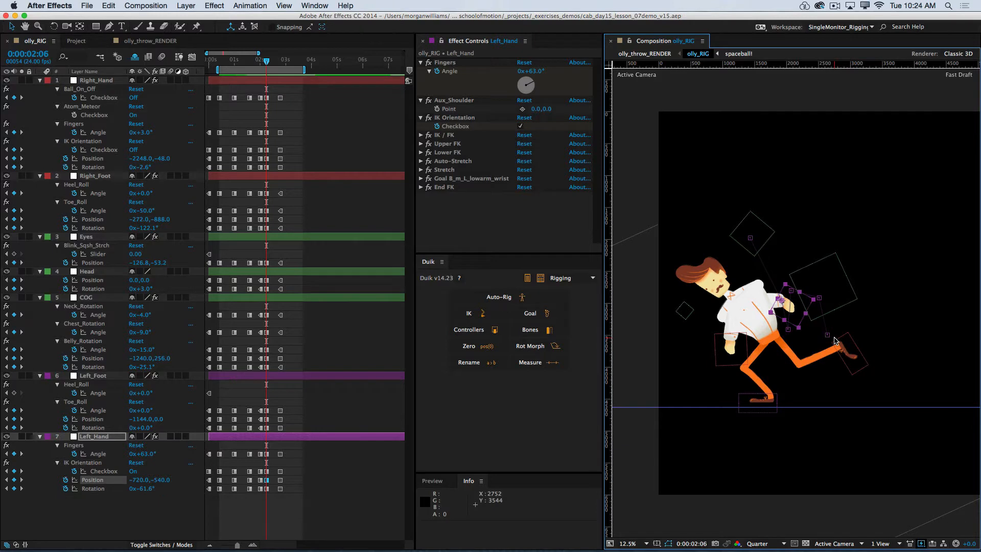
{"action": "key", "text": "0"}
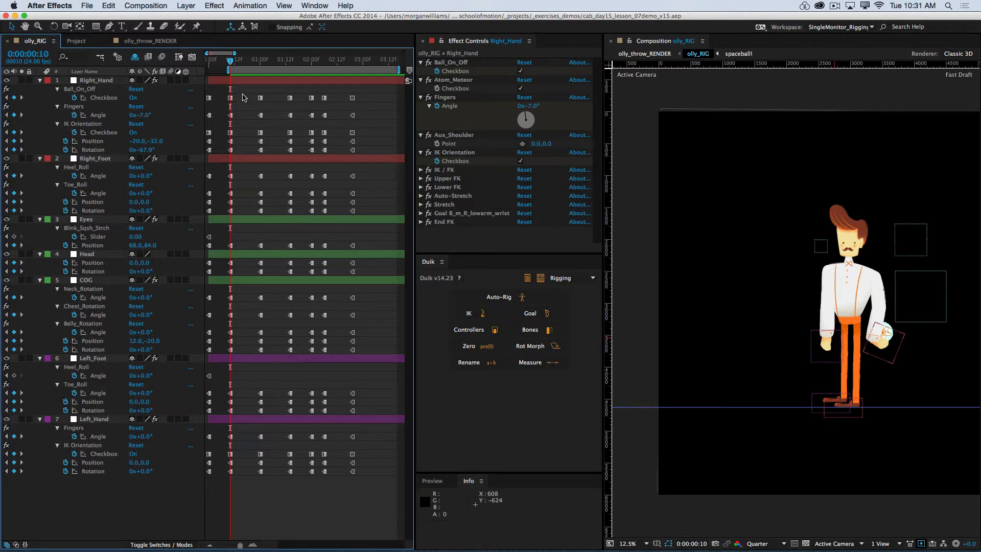
Compare the opening poses and apply Easy Ease Out to all controller keyframes at 0:00:00:10
{"action": "left_click_drag", "start_coordinate": [243, 97], "coordinate": [227, 492]}
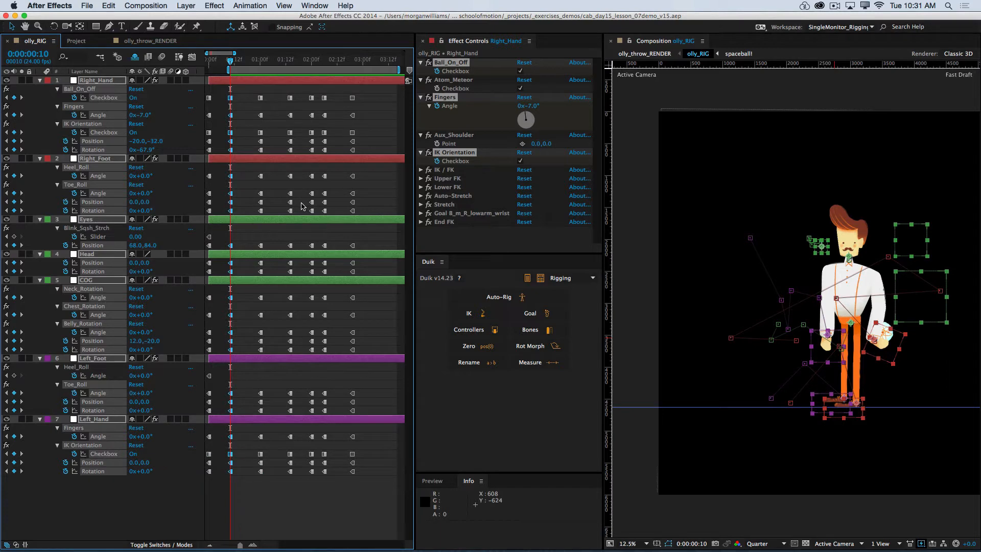
{"action": "key", "text": "k"}
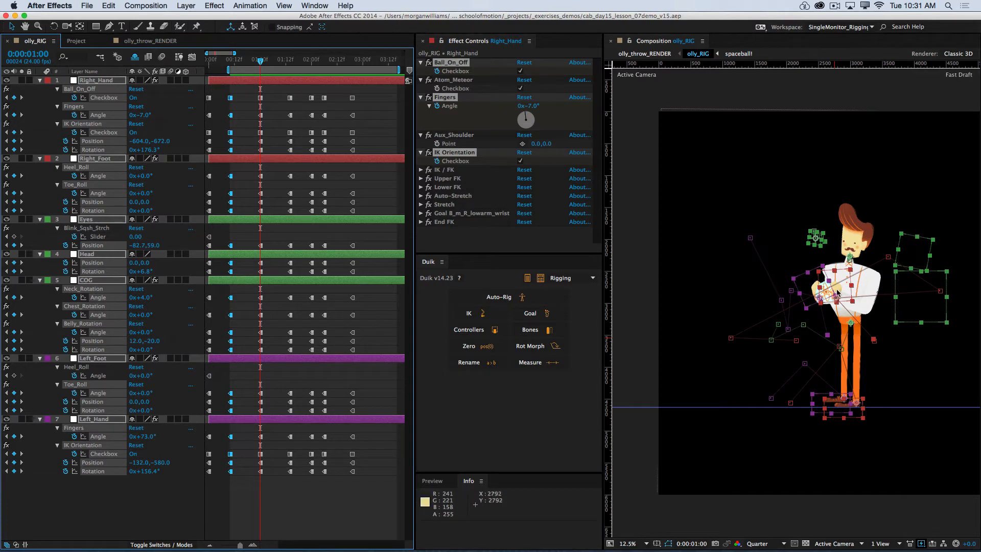
{"action": "key", "text": "k"}
{"action": "key", "text": "j"}
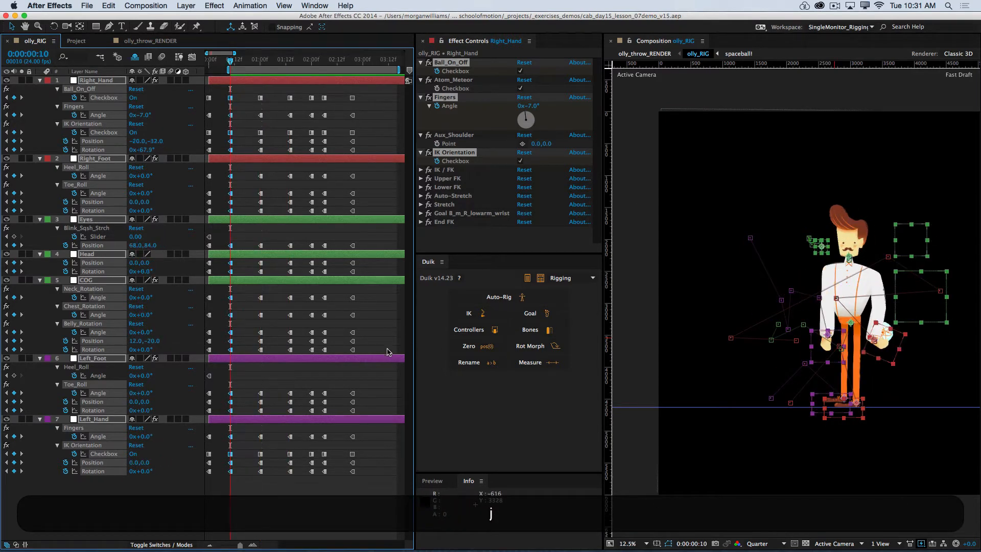
{"action": "key", "text": "k"}
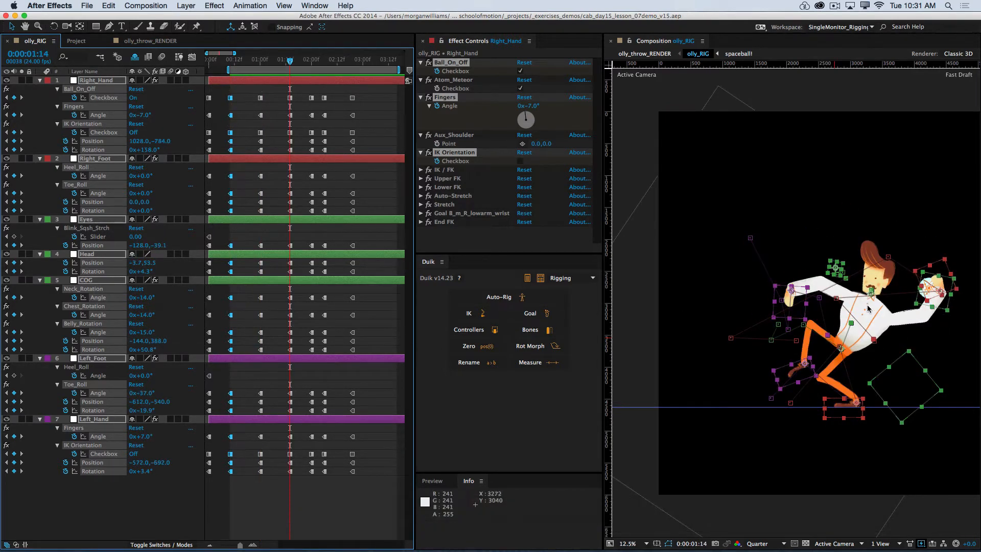
{"action": "key", "text": "j"}
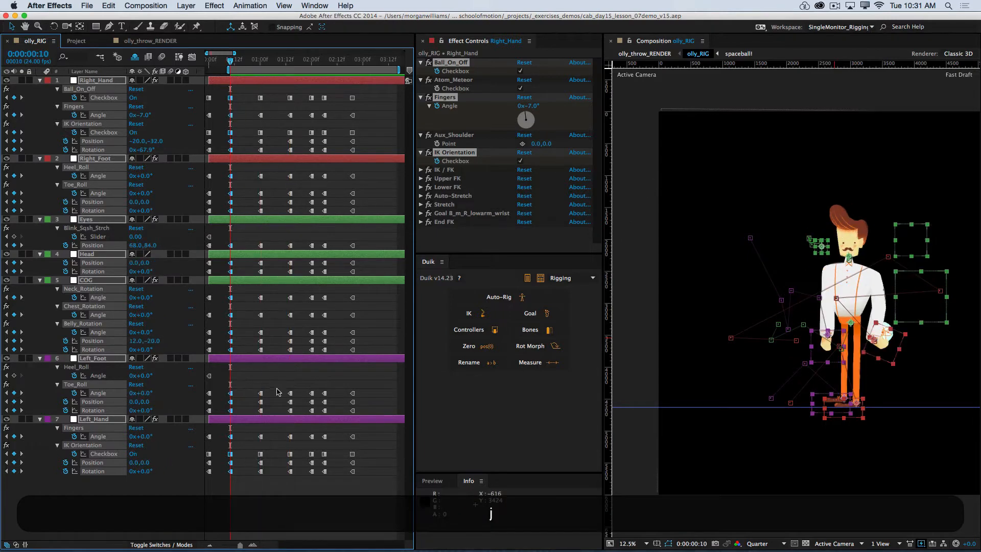
{"action": "left_click_drag", "start_coordinate": [238, 497], "coordinate": [222, 44]}
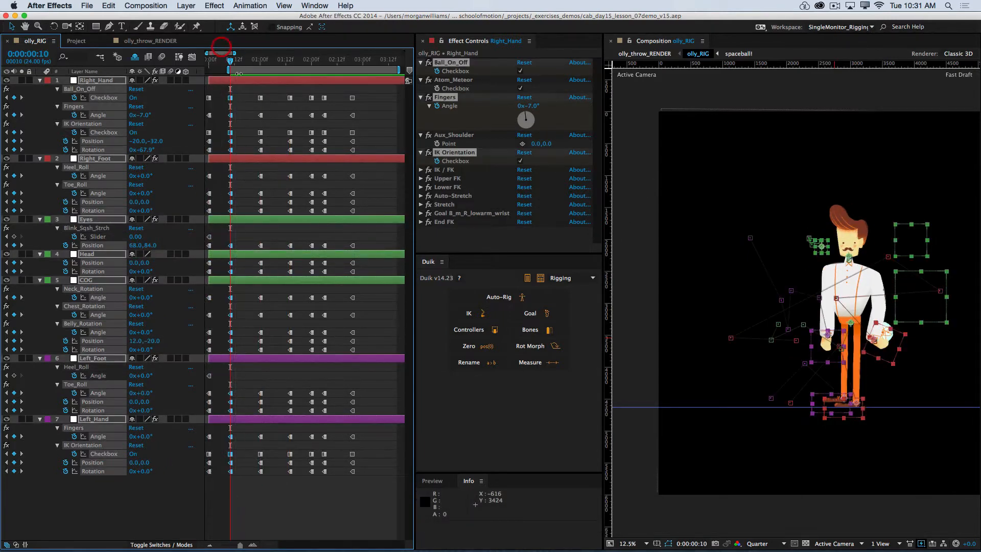
{"action": "right_click", "coordinate": [232, 98]}
{"action": "mouse_move", "coordinate": [307, 213]}
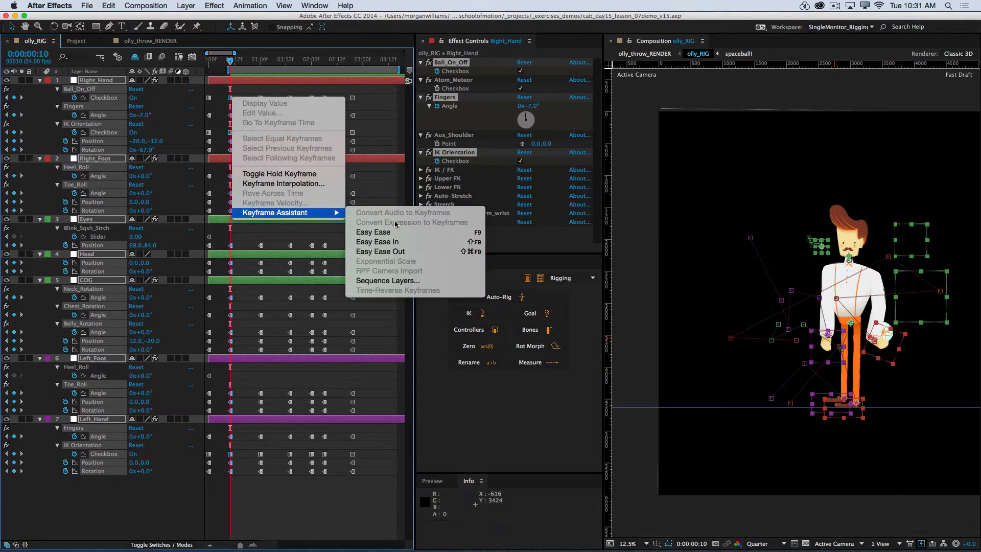
{"action": "left_click", "coordinate": [428, 252]}
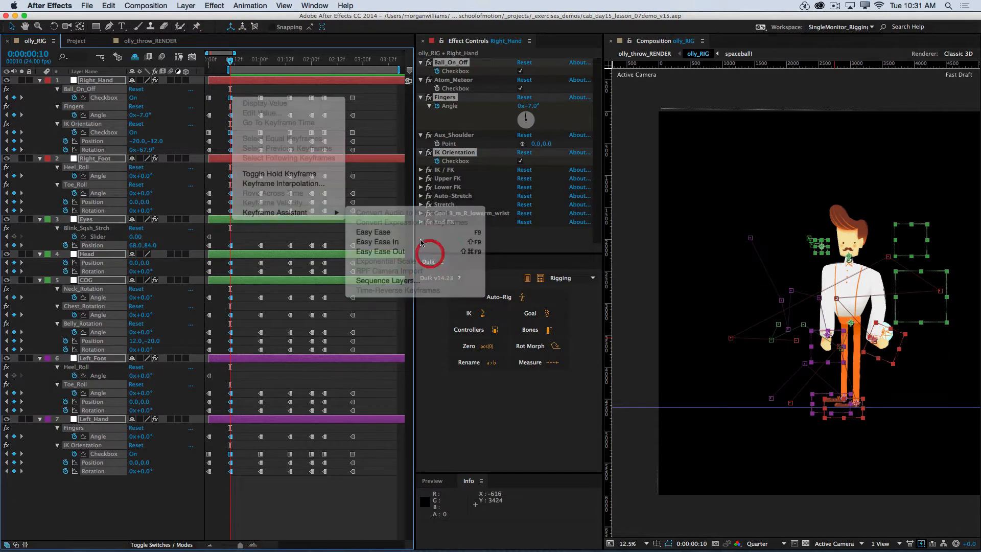
Apply Easy Ease to all controller keyframes at 0:00:01:00
{"action": "left_click_drag", "start_coordinate": [275, 94], "coordinate": [238, 495]}
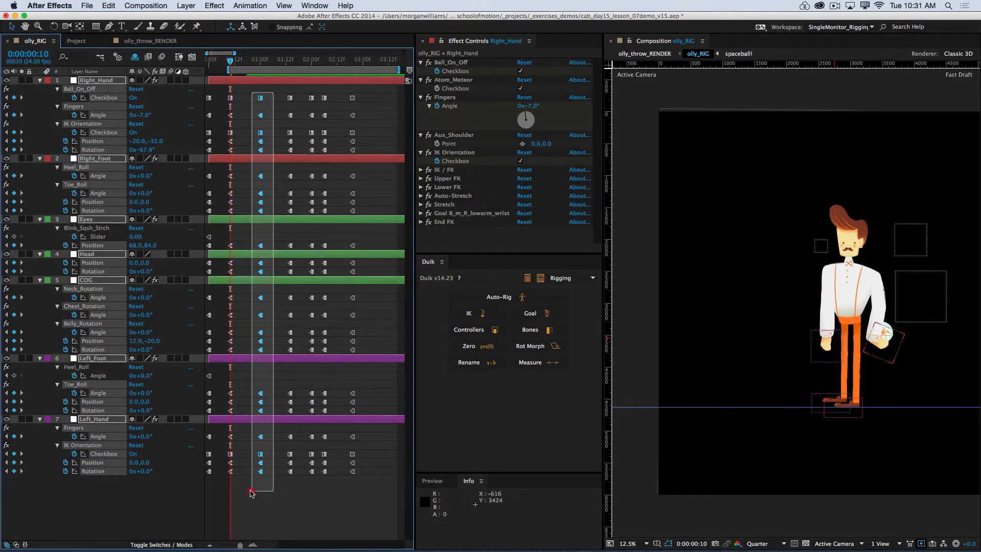
{"action": "right_click", "coordinate": [262, 473]}
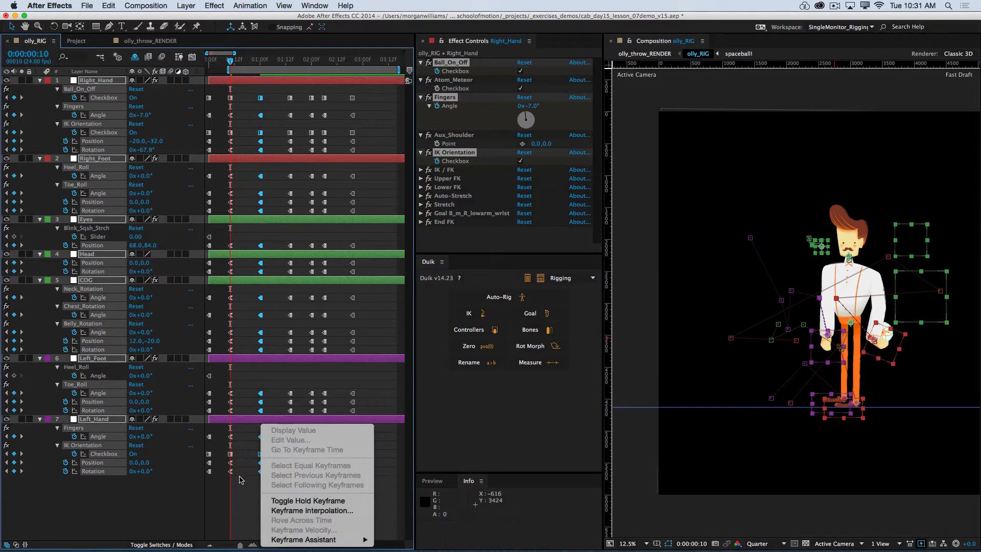
{"action": "mouse_move", "coordinate": [351, 542]}
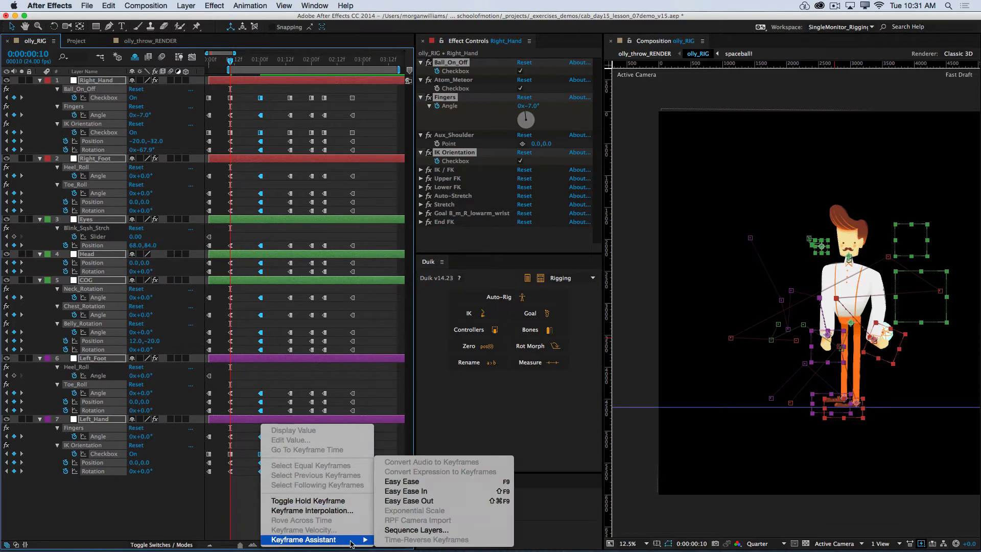
{"action": "left_click", "coordinate": [432, 485]}
Apply Easy Ease to all controller keyframes of the wind-up pose at 0:00:01:14
{"action": "left_click_drag", "start_coordinate": [281, 500], "coordinate": [302, 61]}
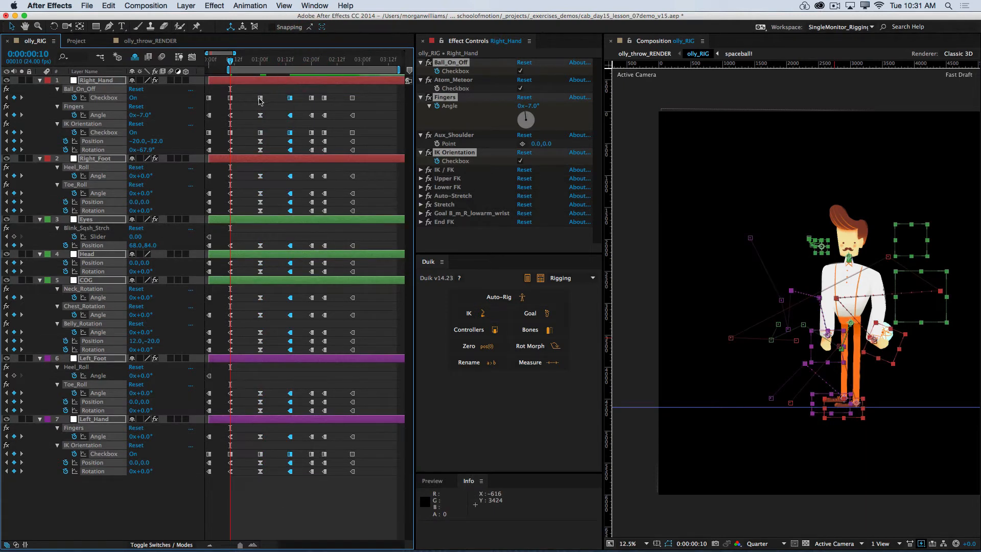
{"action": "key", "text": "k"}
{"action": "key", "text": "k"}
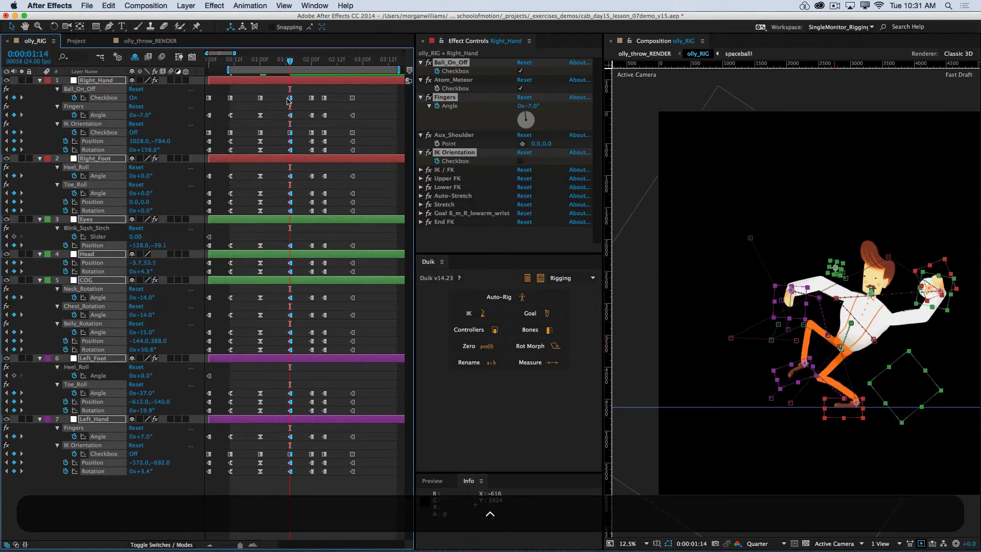
{"action": "left_click", "coordinate": [289, 99], "text": "ctrl"}
{"action": "mouse_move", "coordinate": [360, 218]}
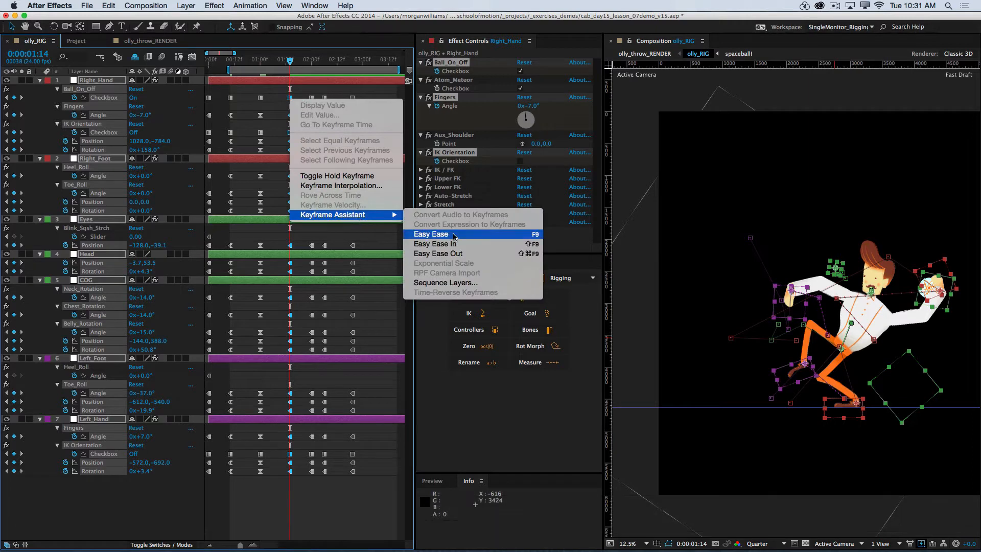
{"action": "left_click", "coordinate": [430, 234]}
Convert all controller keyframes of the stepping pose at 0:00:02:00 to Auto Bezier interpolation
{"action": "key", "text": "k"}
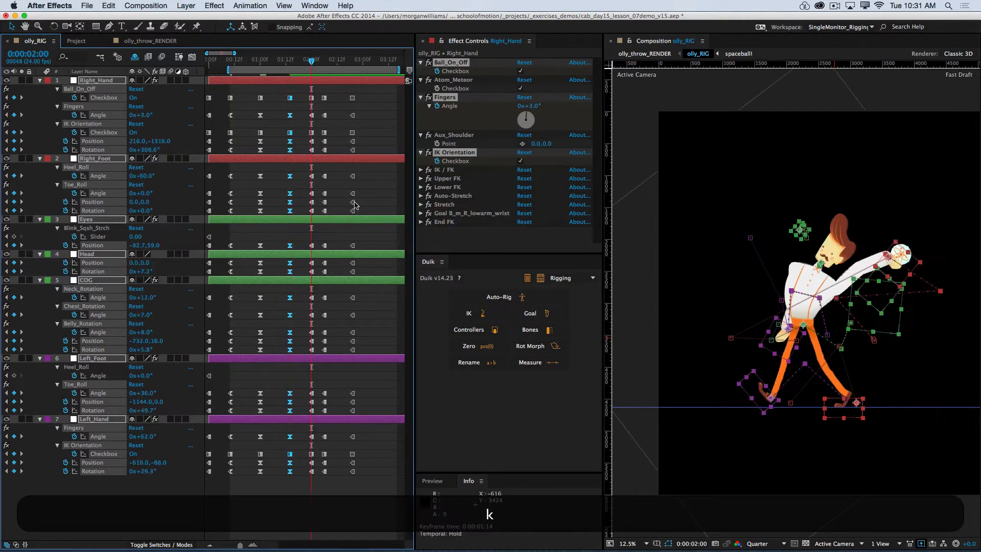
{"action": "left_click_drag", "start_coordinate": [319, 92], "coordinate": [300, 497]}
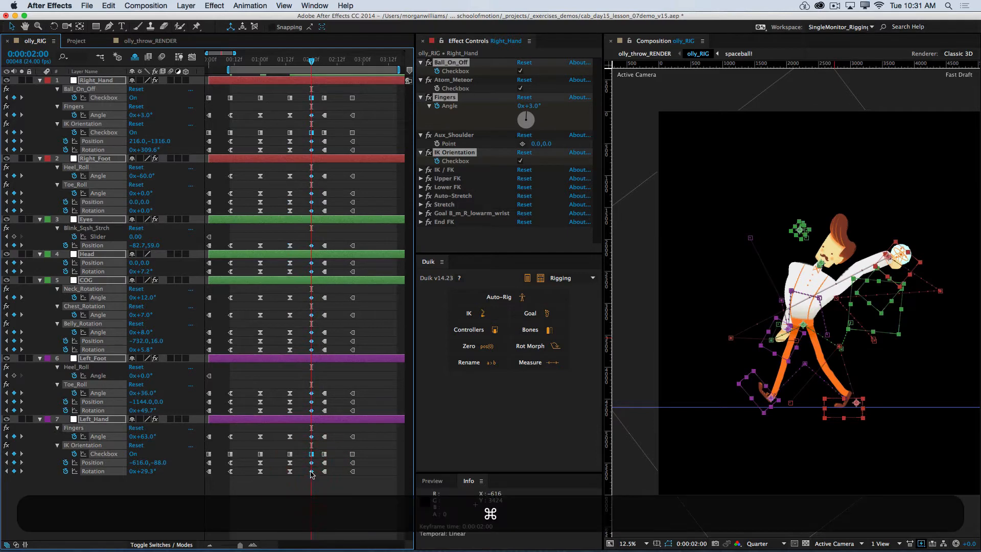
{"action": "left_click", "coordinate": [311, 472], "text": "super"}
Apply Easy Ease to all controller keyframes of the follow-through pose at 0:00:02:06 and save the project
{"action": "key", "text": "k"}
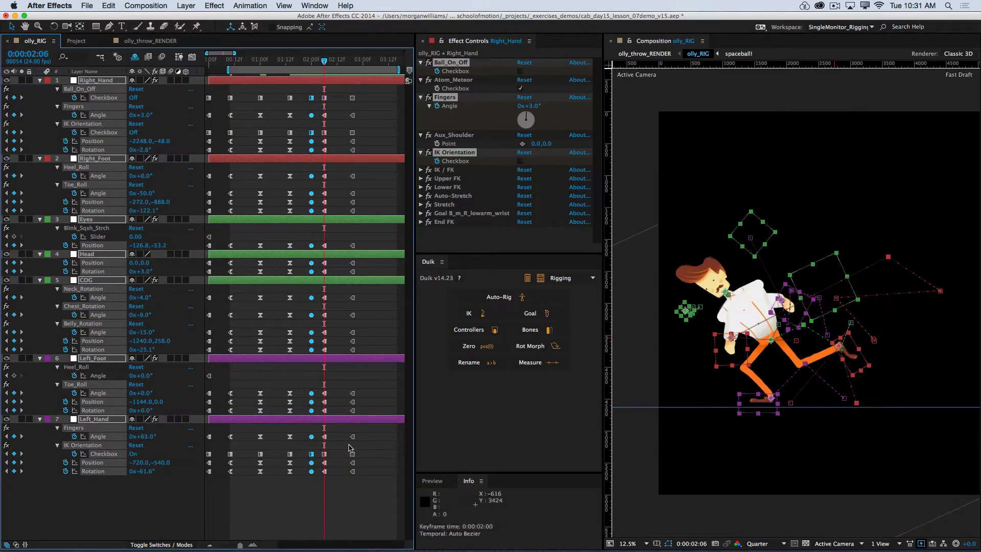
{"action": "left_click_drag", "start_coordinate": [336, 482], "coordinate": [321, 42]}
{"action": "left_click", "coordinate": [326, 472], "text": "ctrl"}
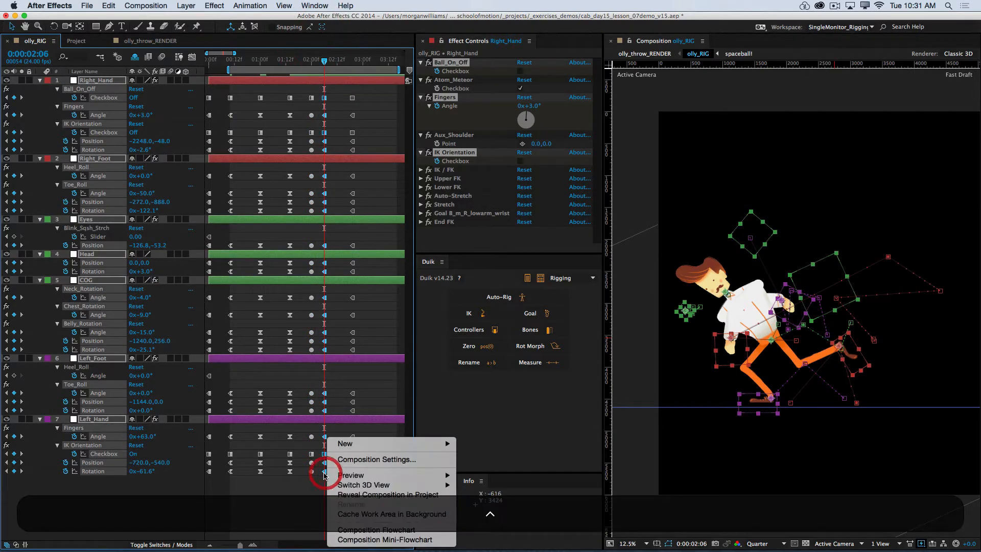
{"action": "left_click", "coordinate": [388, 533], "text": "ctrl"}
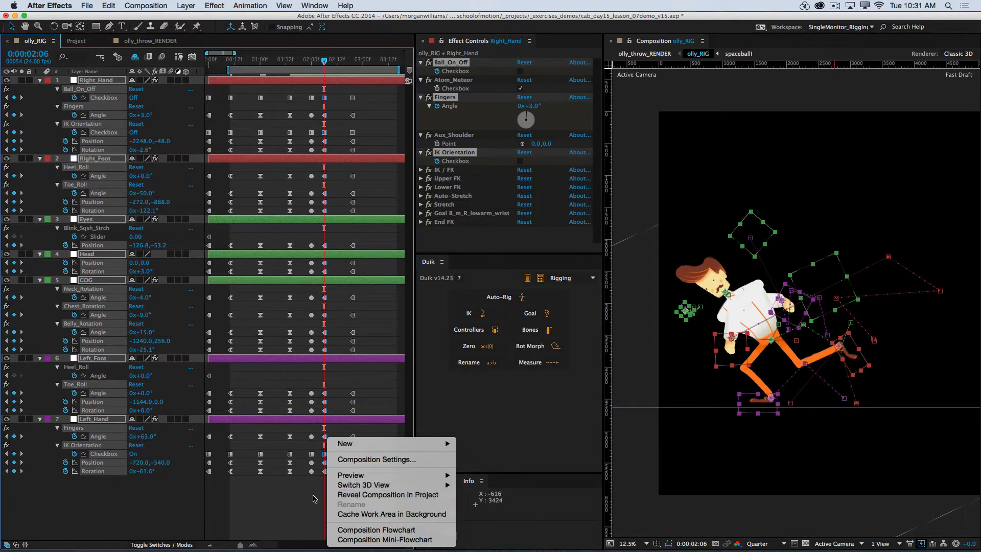
{"action": "left_click", "coordinate": [325, 473], "text": "ctrl"}
{"action": "mouse_move", "coordinate": [378, 540]}
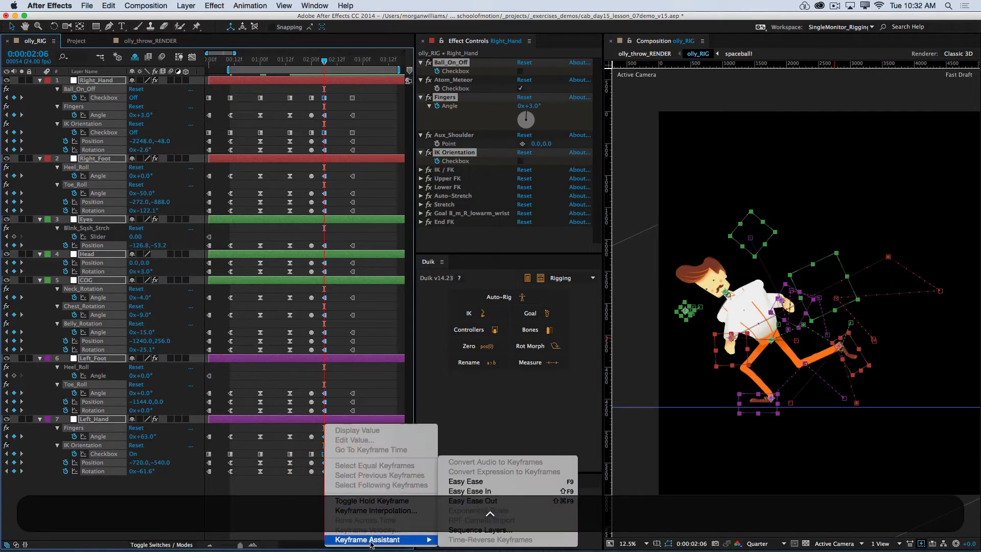
{"action": "left_click", "coordinate": [466, 482]}
{"action": "key", "text": "super+s"}
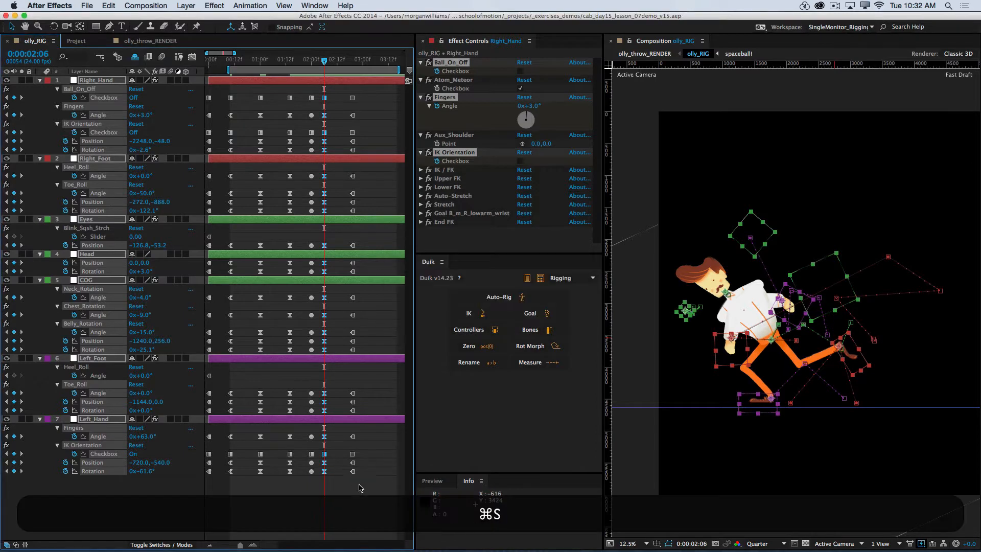
Apply Easy Ease In to the final column of controller keyframes and save the project
{"action": "left_click_drag", "start_coordinate": [371, 483], "coordinate": [320, 95]}
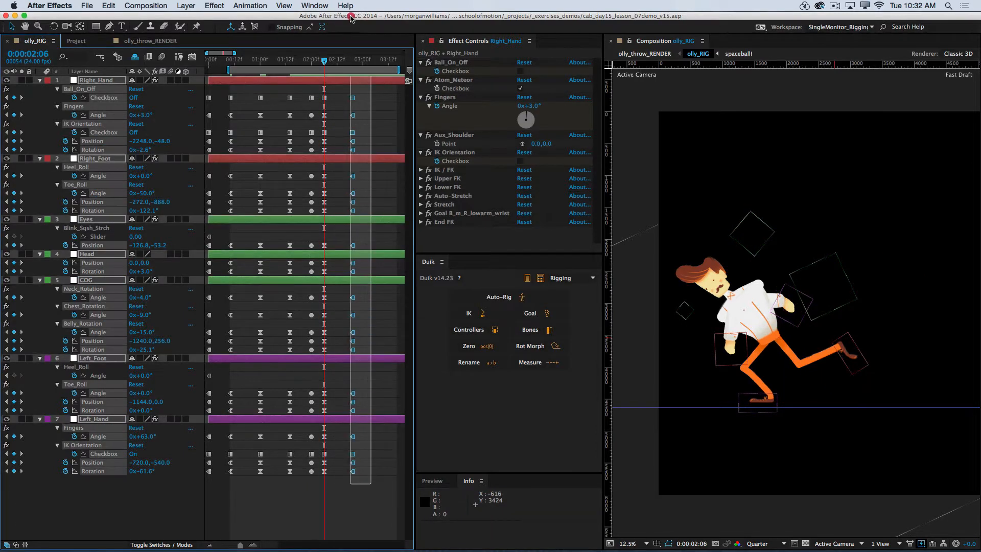
{"action": "right_click", "coordinate": [355, 473]}
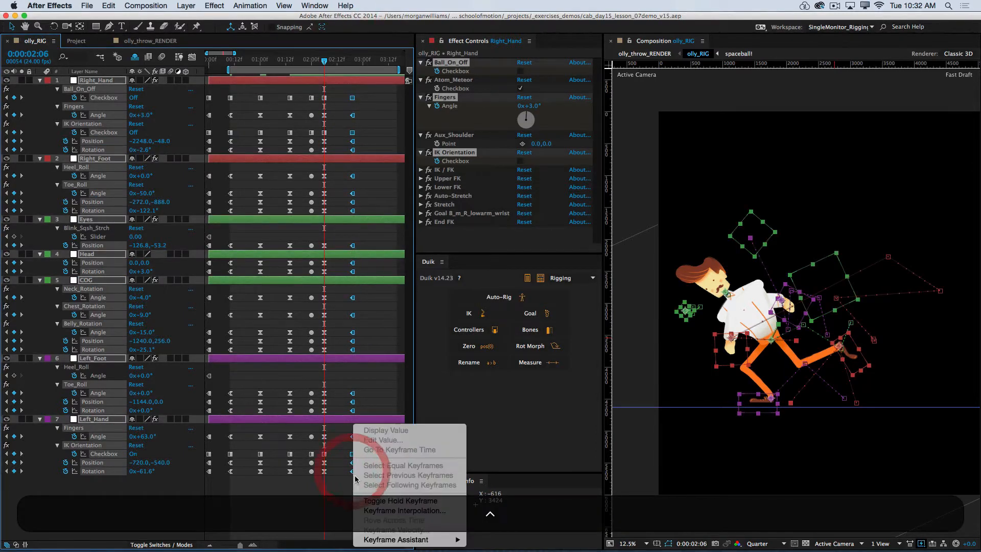
{"action": "mouse_move", "coordinate": [404, 540]}
{"action": "left_click", "coordinate": [516, 491]}
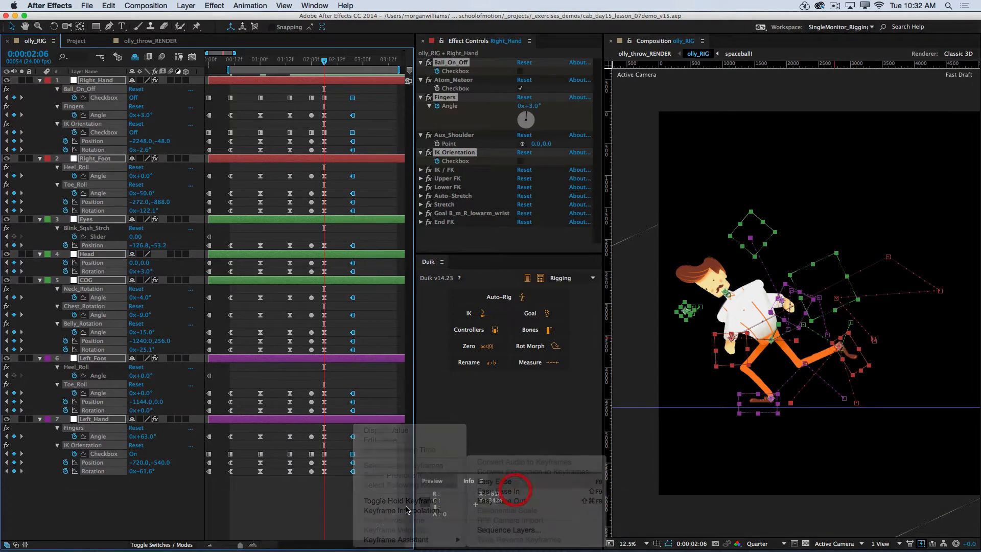
{"action": "key", "text": "super+s"}
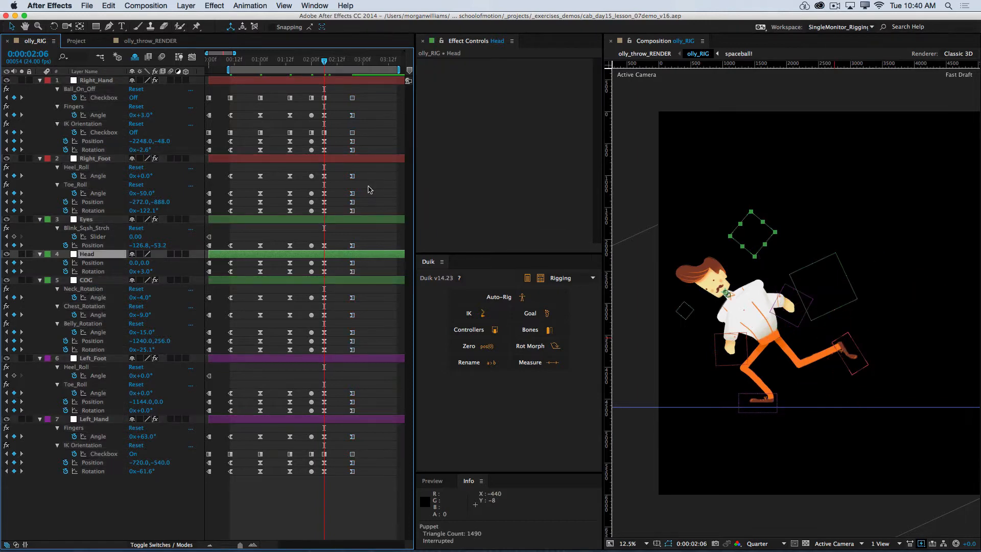
Preview the full throw animation, then examine the character up close in the opening frames from 0:00:00:10
{"action": "key", "text": "KP_0"}
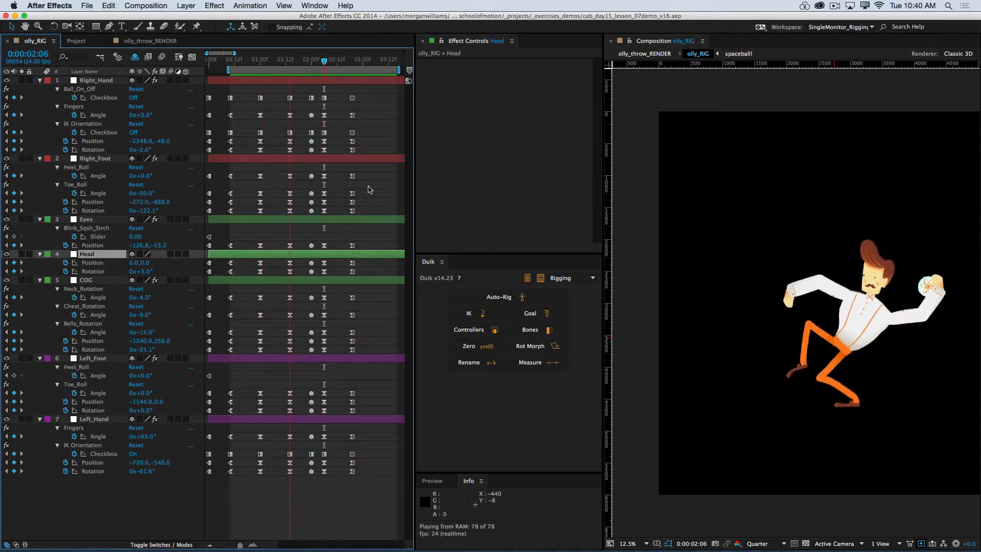
{"action": "key", "text": "space"}
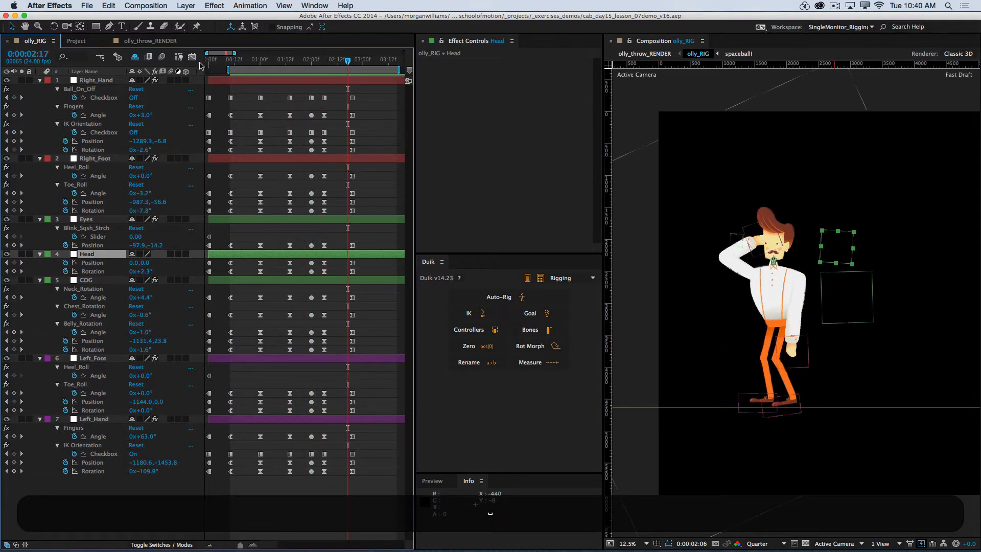
{"action": "left_click", "coordinate": [231, 60]}
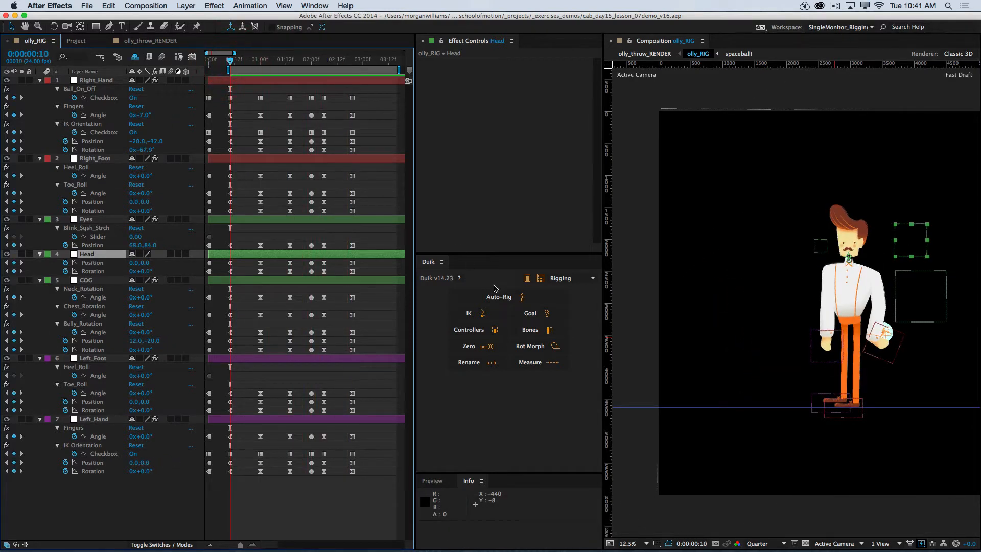
{"action": "key", "text": "super+Right"}
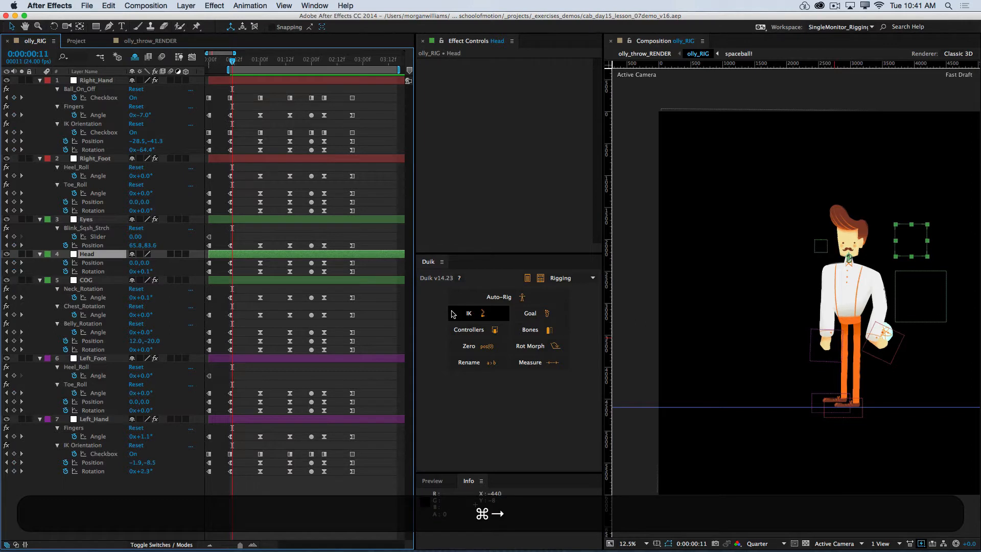
{"action": "key", "text": "super+Right"}
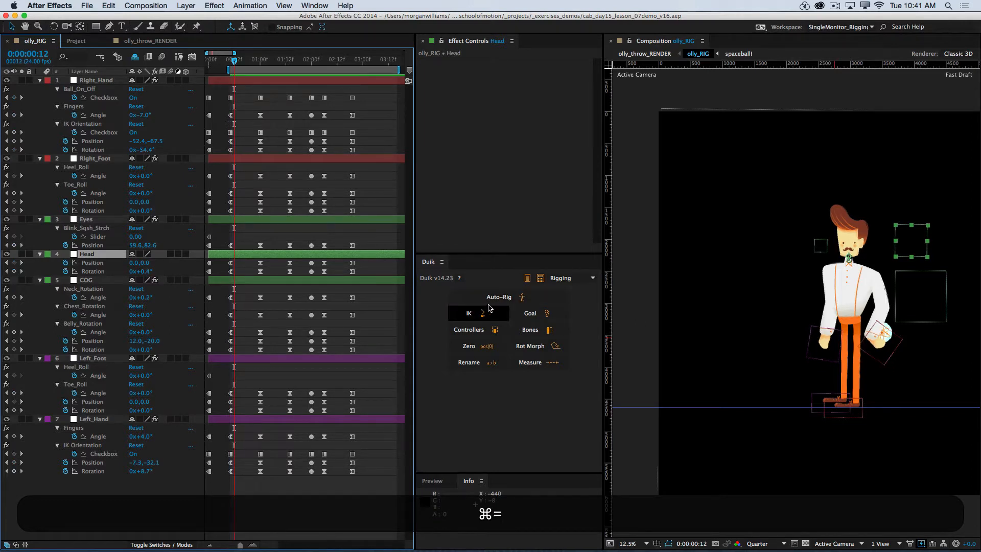
{"action": "key", "text": "super+equal"}
{"action": "left_click", "coordinate": [699, 273]}
{"action": "key", "text": "super+equal"}
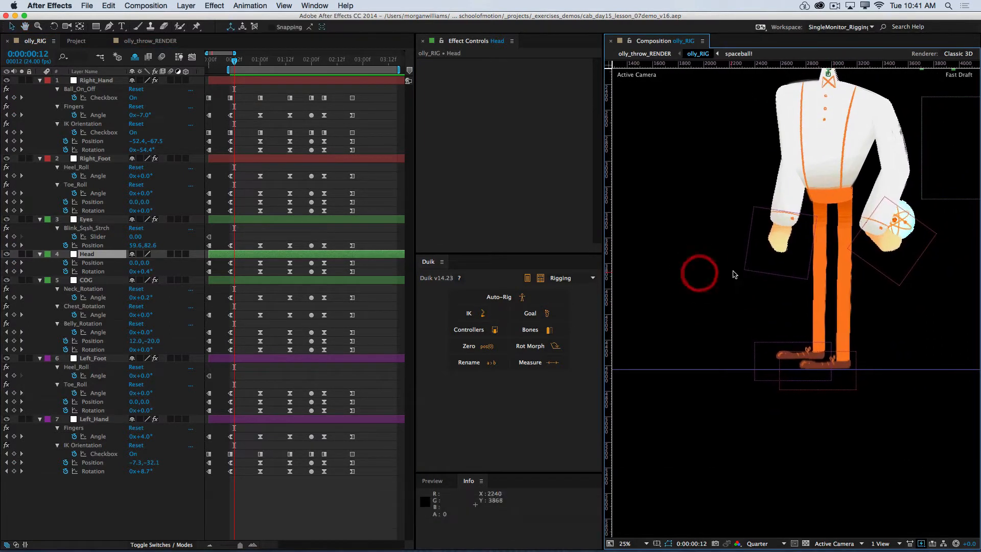
{"action": "key", "text": "super+equal"}
{"action": "left_click_drag", "start_coordinate": [823, 330], "coordinate": [807, 371]}
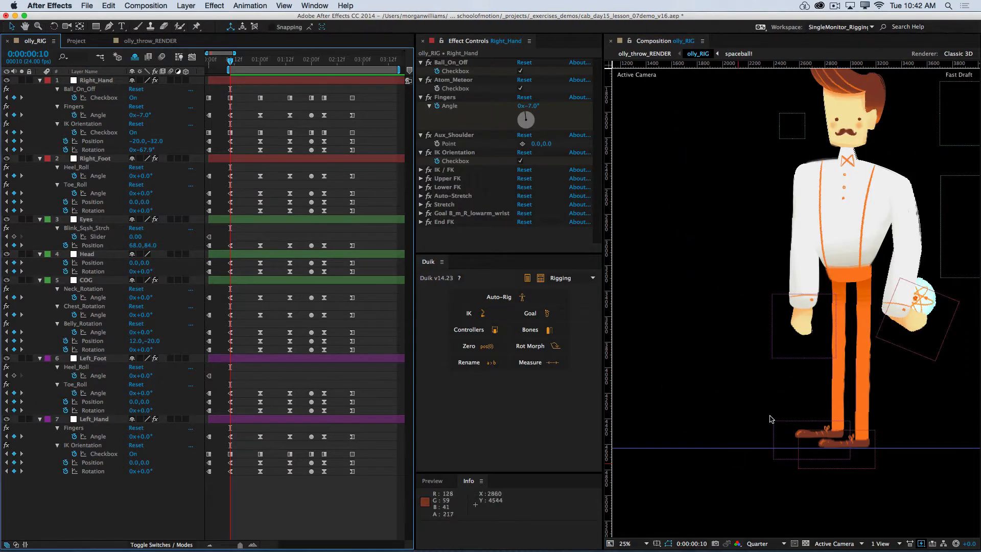
Delete Right_Foot's Rotation keyframes at 0:00:01:00 and 0:00:01:14, and convert its 0:00:00:10 Rotation keyframe to a hold keyframe
{"action": "left_click", "coordinate": [91, 159]}
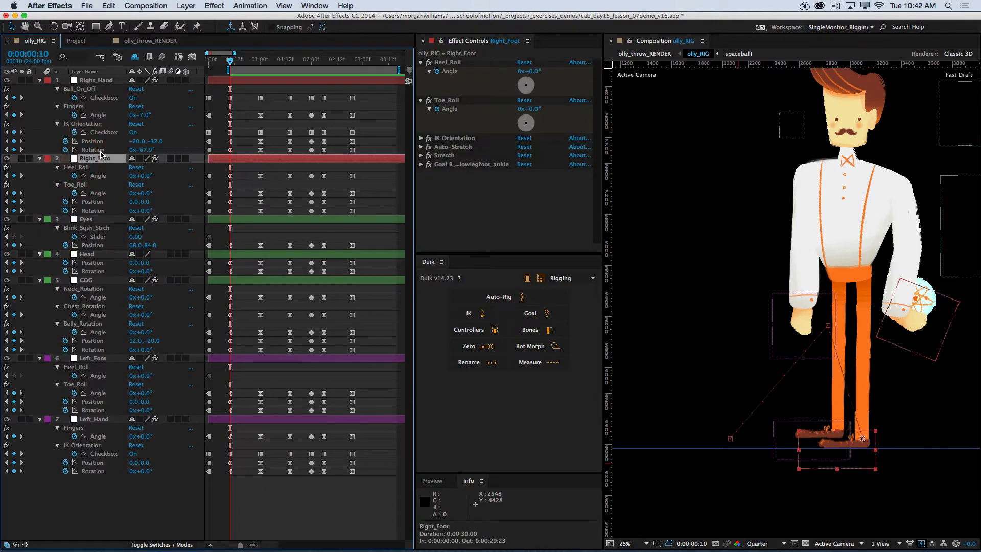
{"action": "key", "text": "super"}
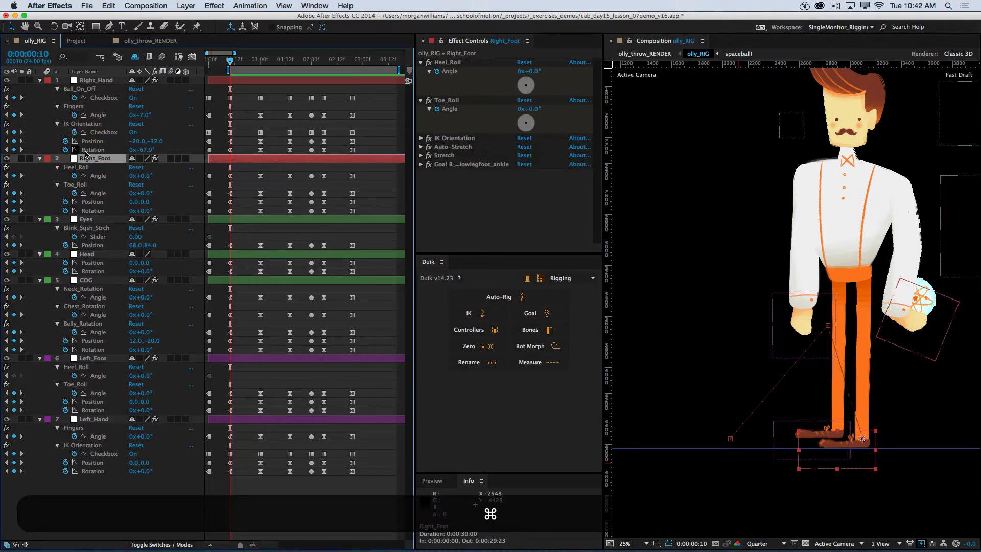
{"action": "left_click_drag", "start_coordinate": [235, 61], "coordinate": [301, 66]}
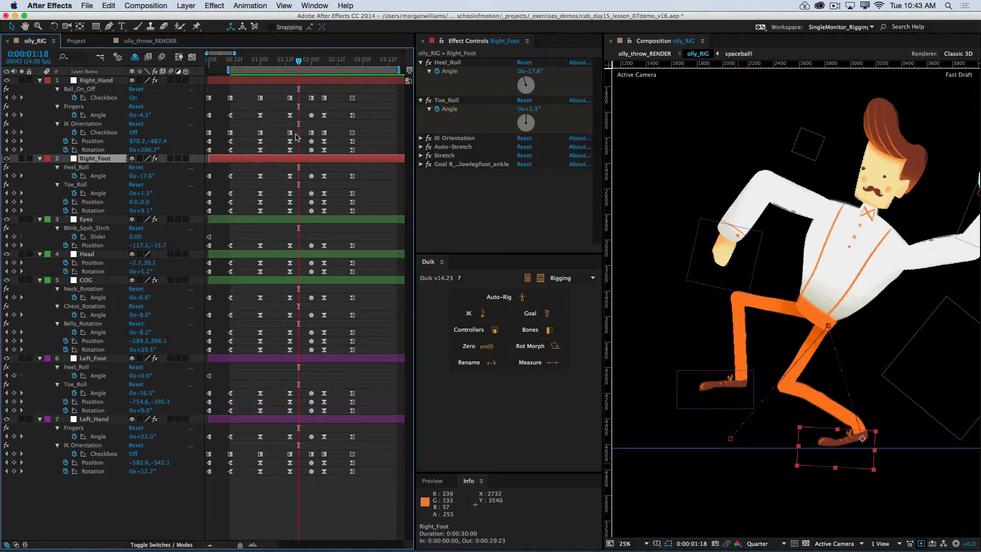
{"action": "left_click", "coordinate": [227, 187]}
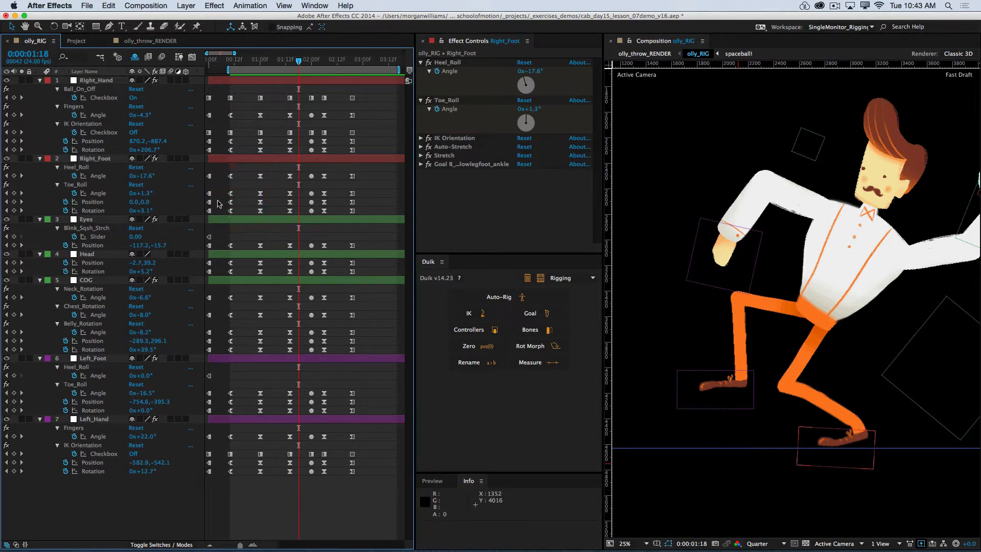
{"action": "left_click", "coordinate": [94, 159]}
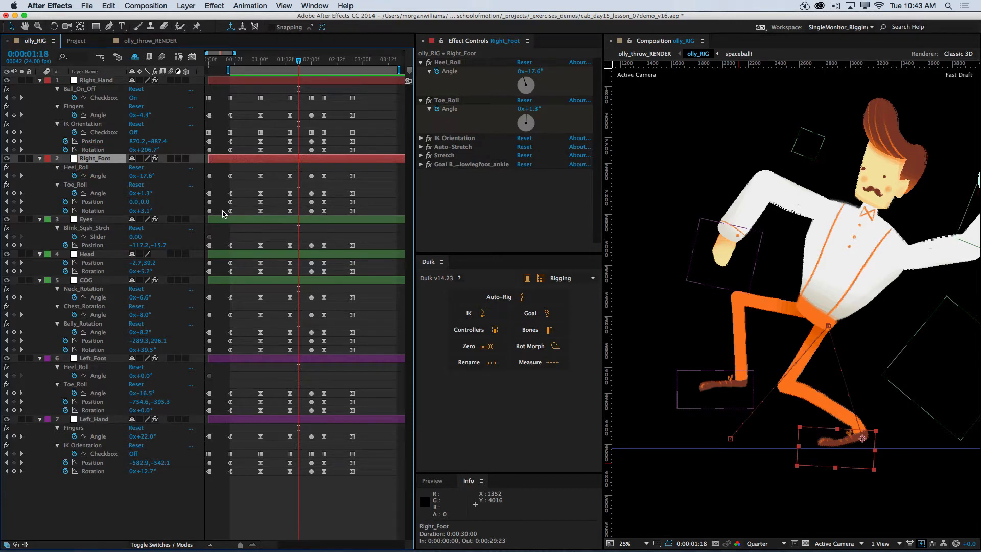
{"action": "left_click", "coordinate": [302, 212]}
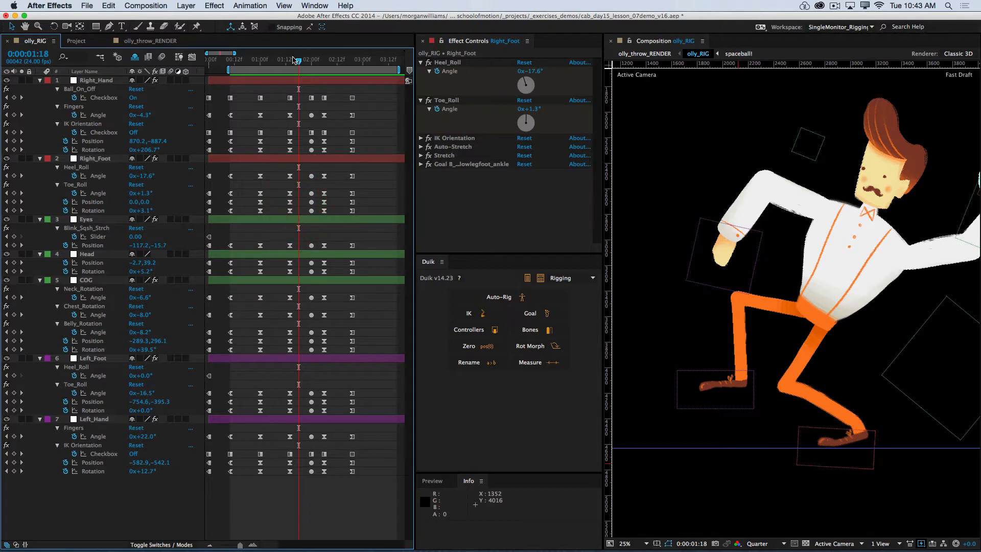
{"action": "left_click_drag", "start_coordinate": [309, 61], "coordinate": [311, 61]}
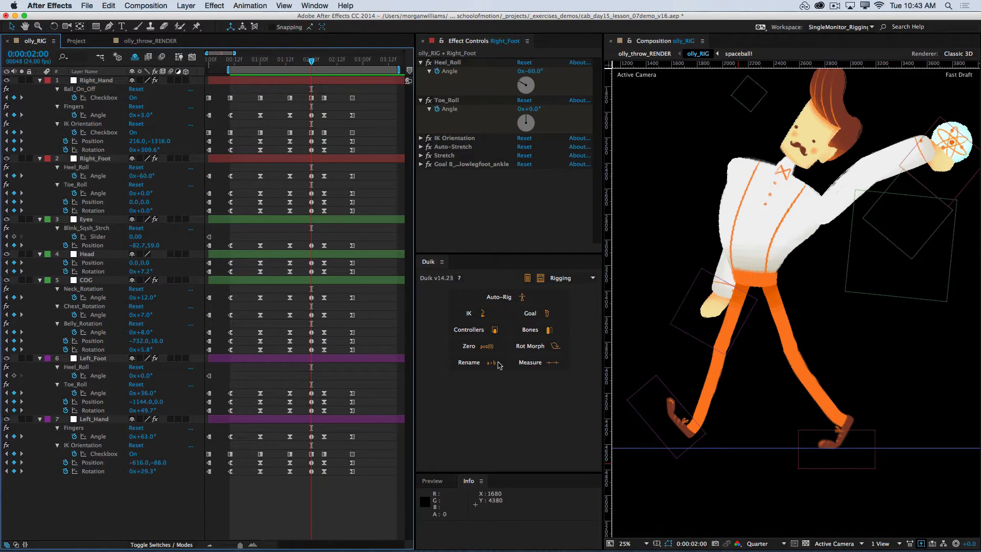
{"action": "left_click_drag", "start_coordinate": [290, 210], "coordinate": [273, 215]}
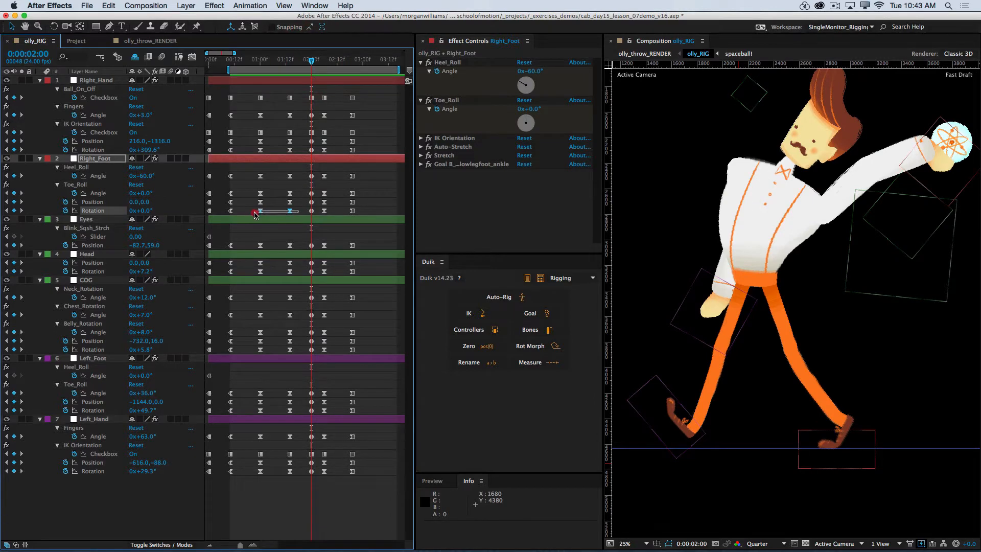
{"action": "key", "text": "BackSpace"}
{"action": "left_click", "coordinate": [230, 210]}
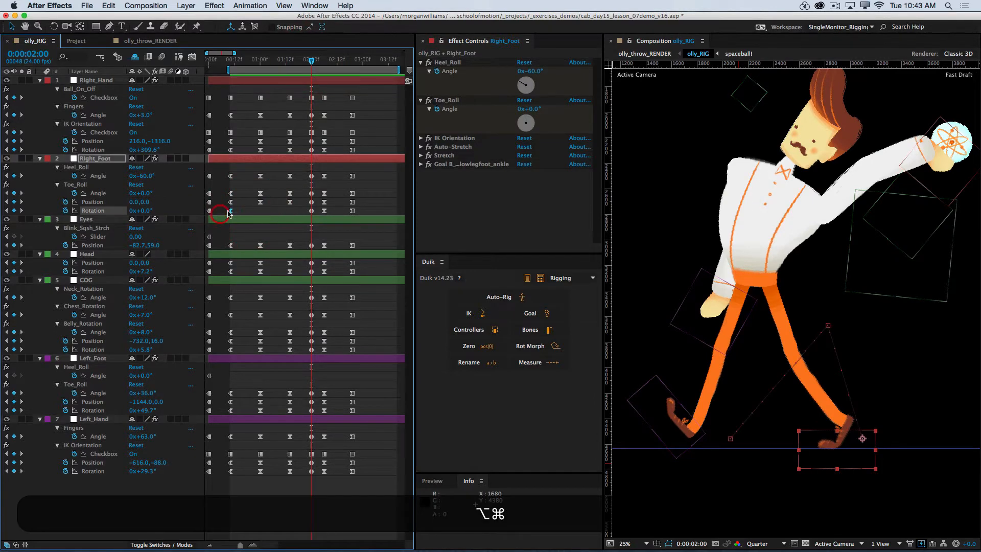
Curve Right_Foot's motion path into an arc with horizontal Bezier handles at its highest point, and scrub through the foot's landing
{"action": "left_click_drag", "start_coordinate": [242, 61], "coordinate": [348, 95]}
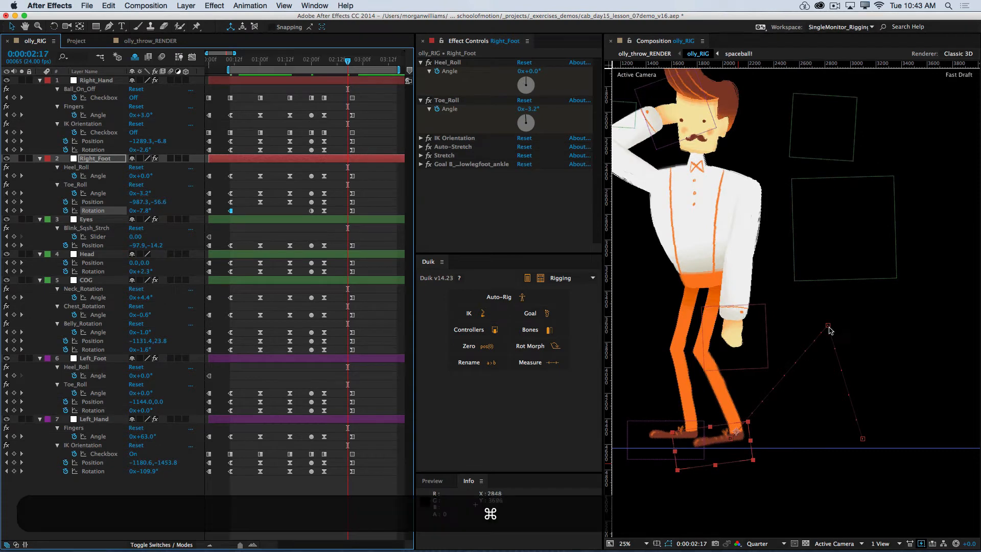
{"action": "left_click_drag", "start_coordinate": [829, 327], "coordinate": [790, 329]}
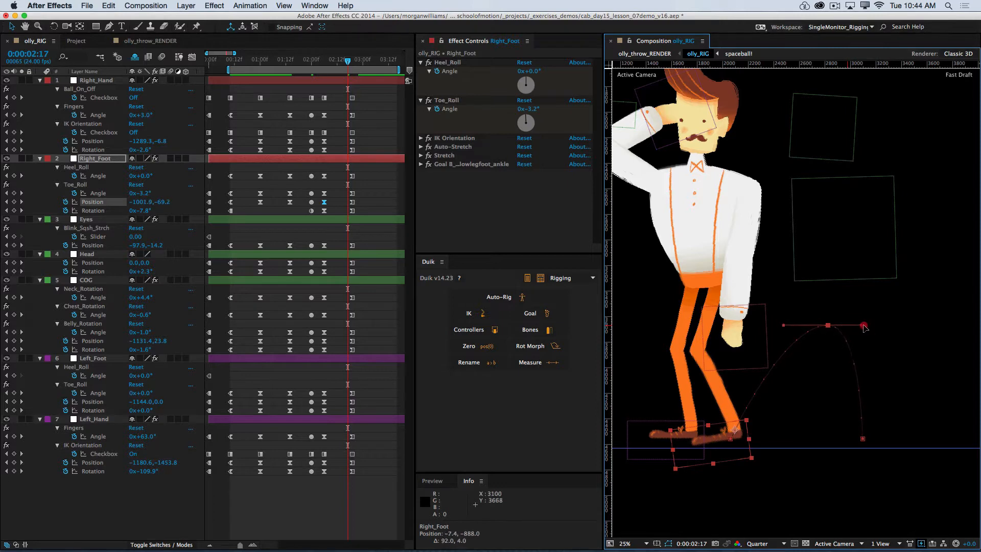
{"action": "left_click", "coordinate": [870, 326]}
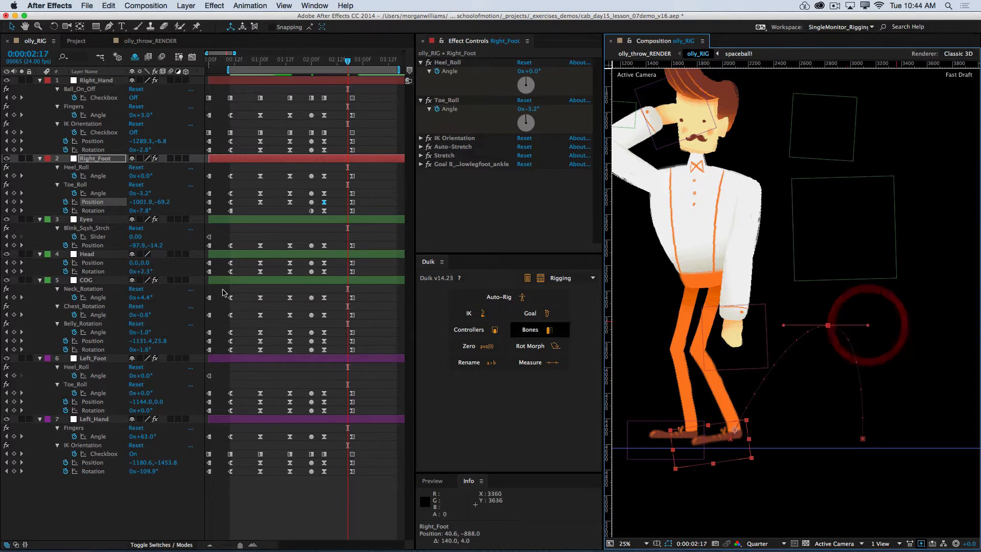
{"action": "left_click_drag", "start_coordinate": [327, 62], "coordinate": [351, 88]}
Select the Left_Foot controller and examine its motion from 0:00:00:10 through the heel contact to 0:00:02:02
{"action": "left_click", "coordinate": [232, 60]}
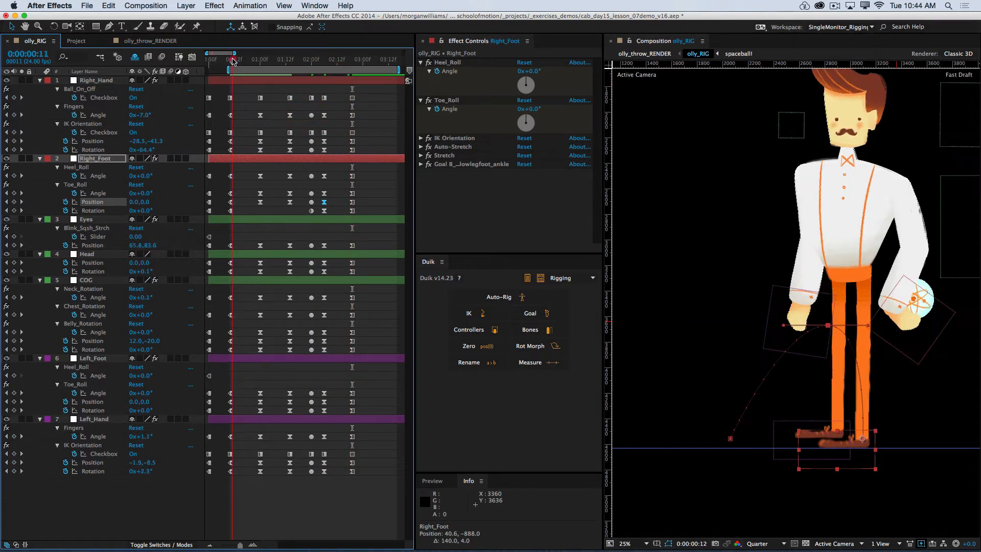
{"action": "left_click_drag", "start_coordinate": [230, 60], "coordinate": [229, 60]}
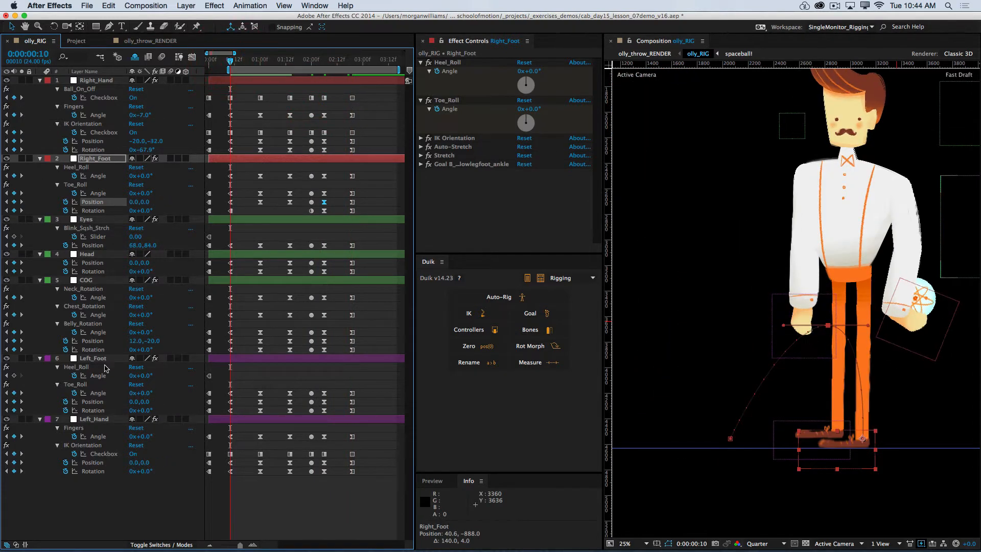
{"action": "left_click", "coordinate": [97, 359]}
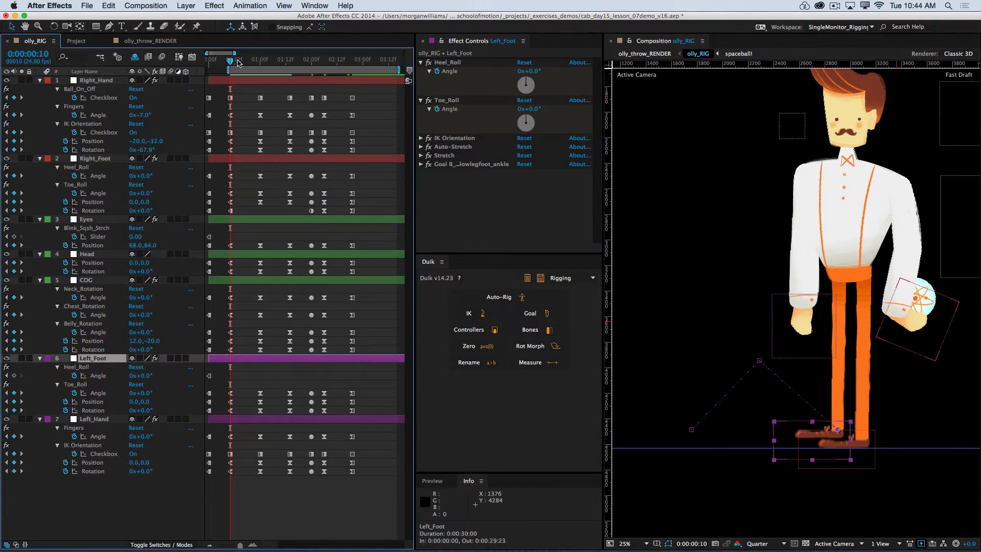
{"action": "left_click_drag", "start_coordinate": [238, 62], "coordinate": [311, 90]}
{"action": "key", "text": "super+Right"}
{"action": "key", "text": "super+Right"}
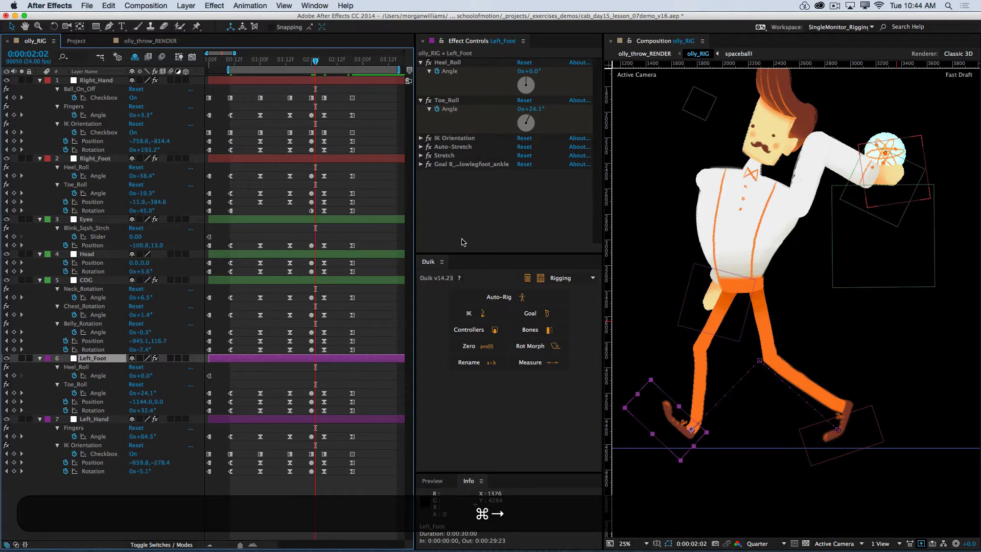
Step back and forth between 0:00:02:00 and 0:00:02:03 to examine how the left foot flattens after heel contact
{"action": "left_click_drag", "start_coordinate": [738, 378], "coordinate": [810, 404]}
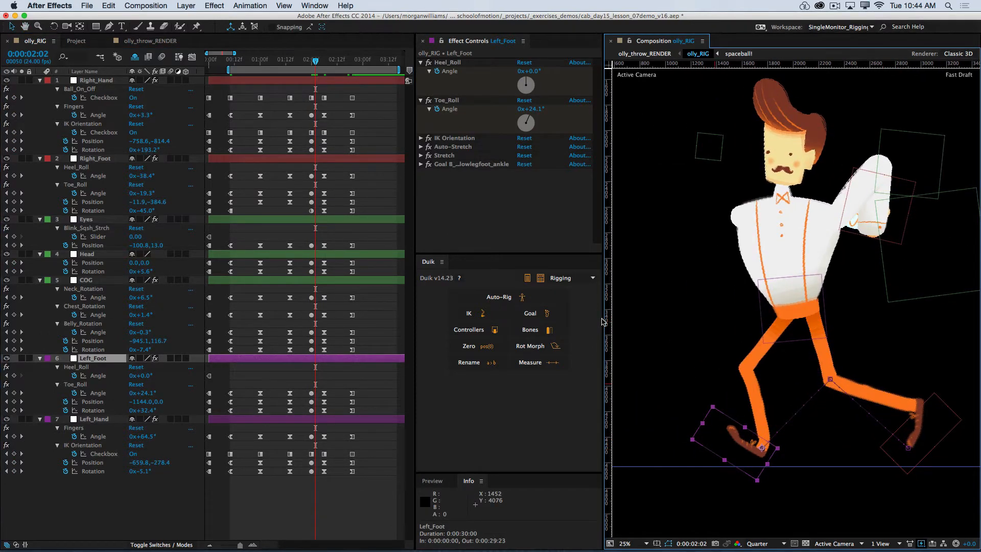
{"action": "key", "text": "super+Left"}
{"action": "key", "text": "super+Right"}
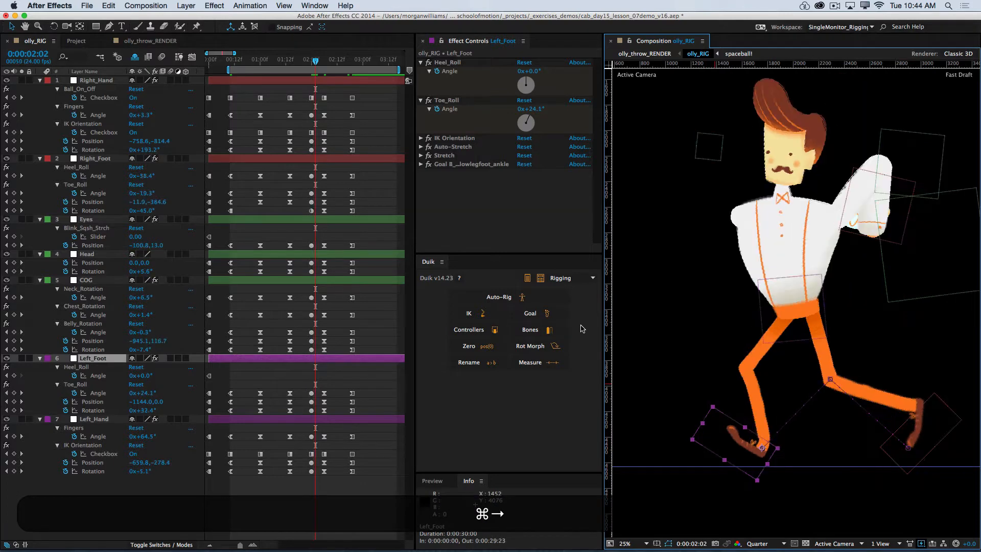
{"action": "key", "text": "super+Right"}
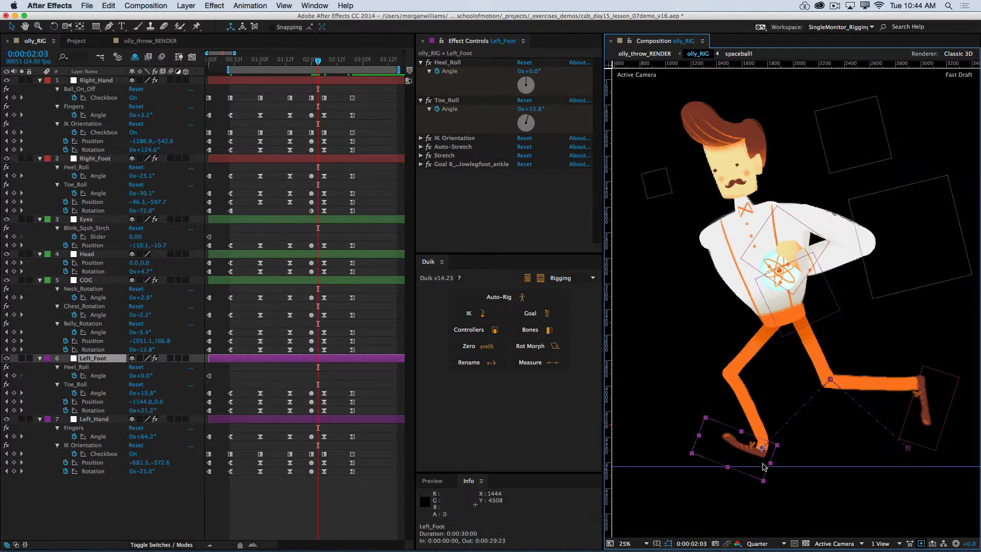
{"action": "key", "text": "super"}
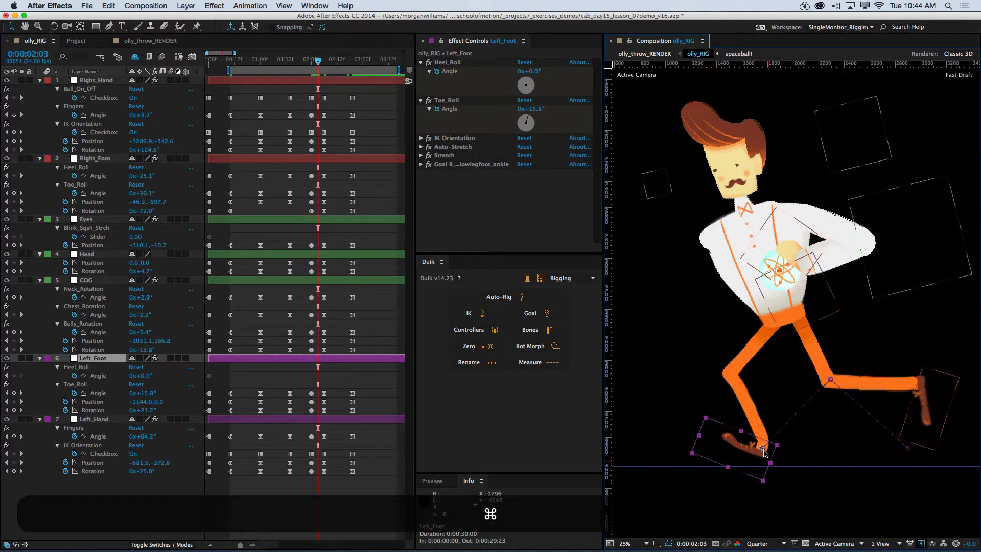
{"action": "key", "text": "super+Left"}
{"action": "key", "text": "super+Left"}
{"action": "key", "text": "super+Left"}
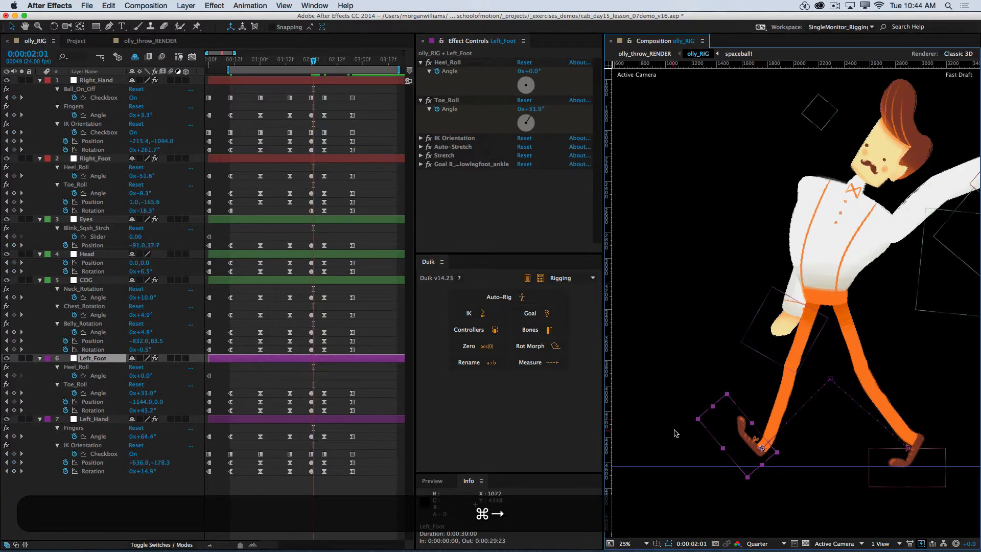
{"action": "key", "text": "super+Right"}
{"action": "key", "text": "super+Right"}
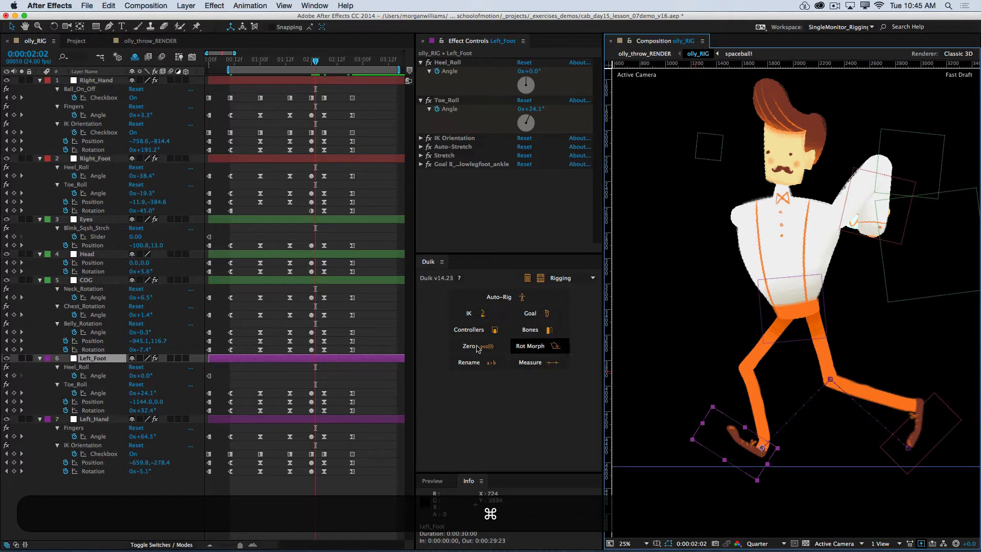
Move Left_Foot's Toe_Roll Angle and Rotation keyframes of the follow-through pose to 0:00:02:02 and convert them to hold keyframes
{"action": "left_click", "coordinate": [324, 411]}
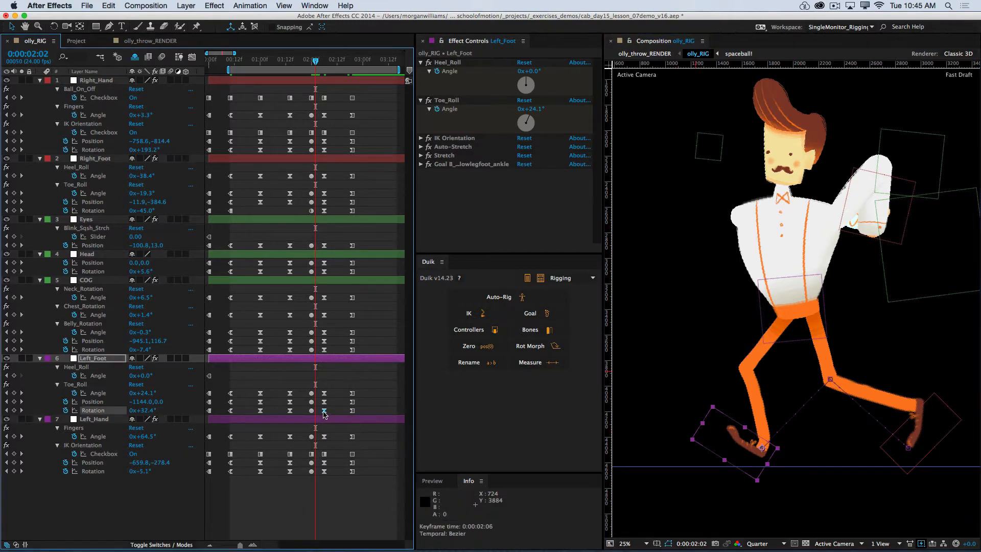
{"action": "left_click", "coordinate": [324, 393], "text": "shift"}
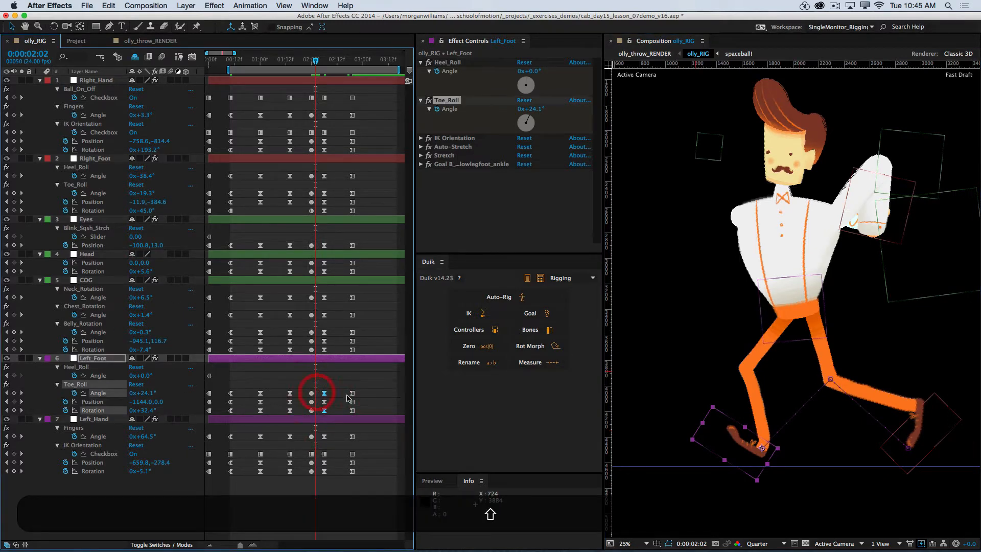
{"action": "left_click_drag", "start_coordinate": [325, 412], "coordinate": [316, 414]}
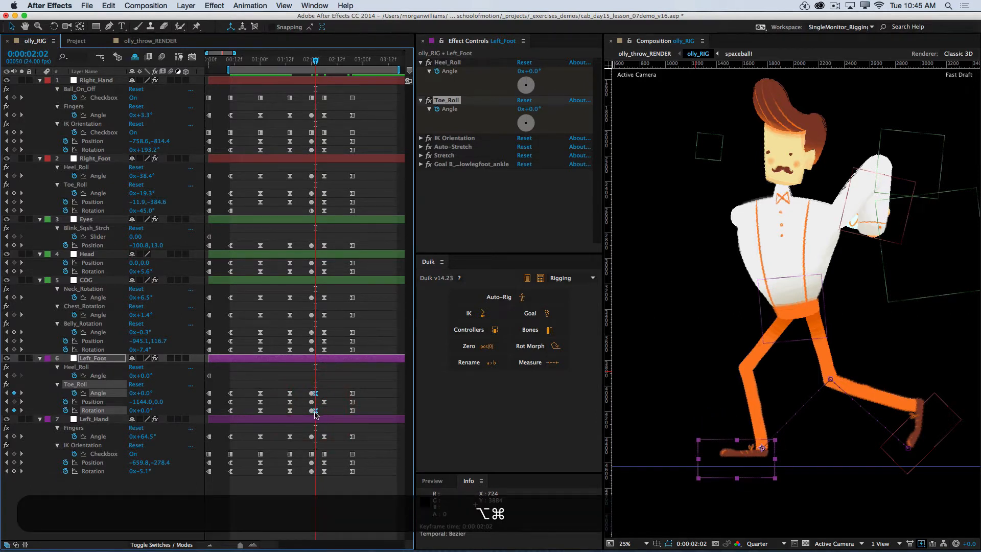
Step through the frames from 0:00:02:00 to 0:00:02:04 to check the left foot's landing with the retimed keyframes
{"action": "key", "text": "super+Right"}
{"action": "key", "text": "super+Right"}
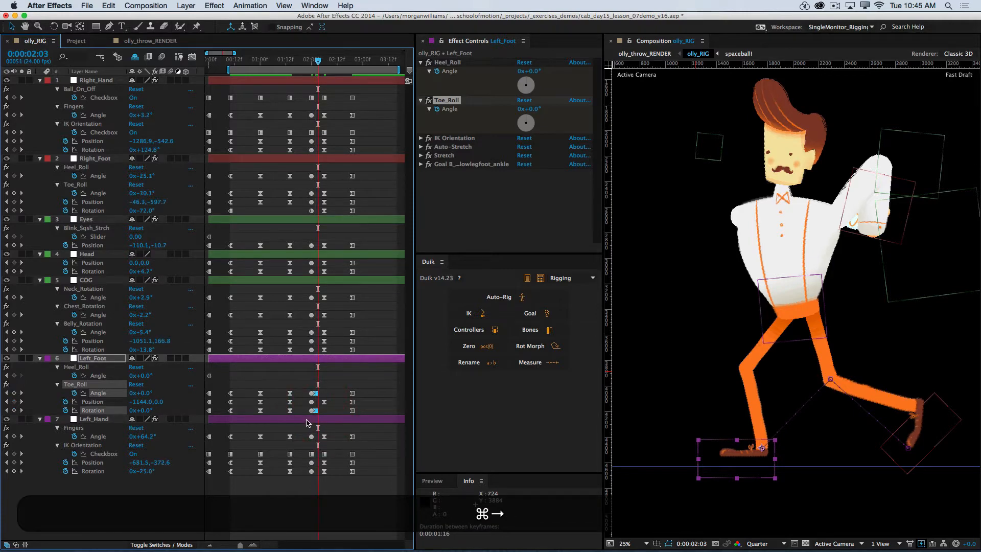
{"action": "key", "text": "super+Left"}
{"action": "key", "text": "super+Left"}
{"action": "key", "text": "super+Left"}
{"action": "key", "text": "super+Left"}
{"action": "key", "text": "super+Left"}
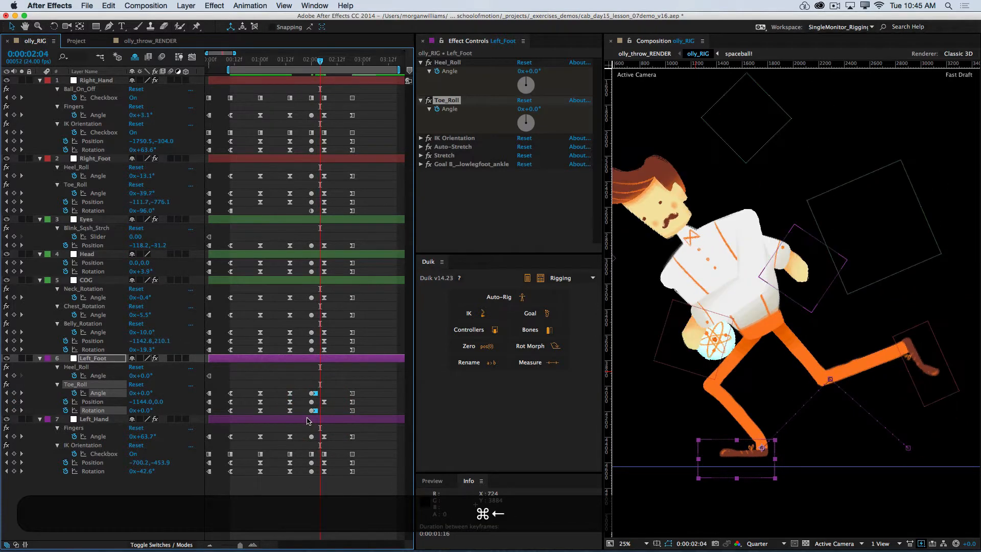
{"action": "key", "text": "super+Right"}
{"action": "key", "text": "super+Right"}
{"action": "key", "text": "super+Right"}
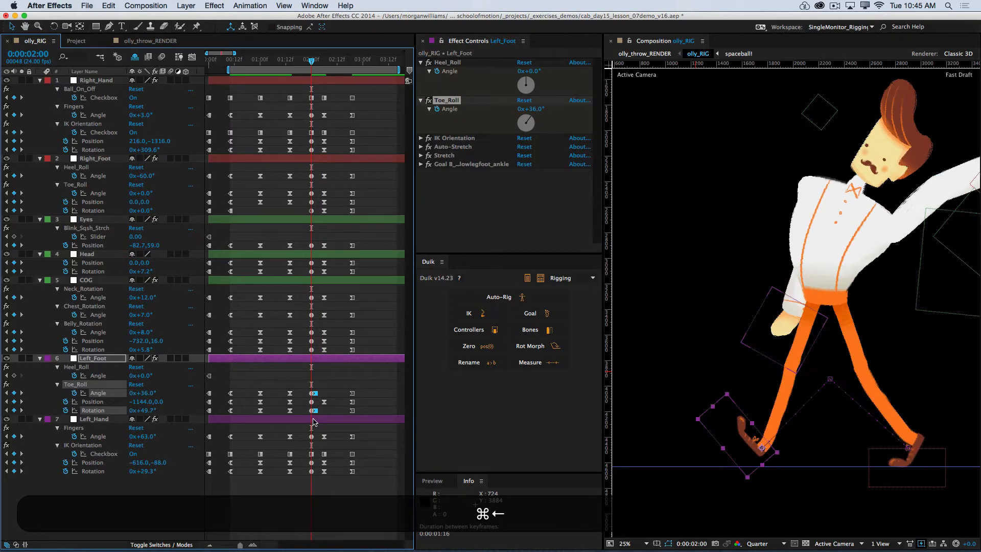
Check the left foot's landing from 0:00:02:00 to 0:00:02:10, and move its eased follow-through Position keyframe onto the hold keyframe at 0:00:02:00
{"action": "key", "text": "super+Right"}
{"action": "key", "text": "super+Right"}
{"action": "key", "text": "super+Right"}
{"action": "key", "text": "super+Right"}
{"action": "key", "text": "super+Right"}
{"action": "key", "text": "super+Right"}
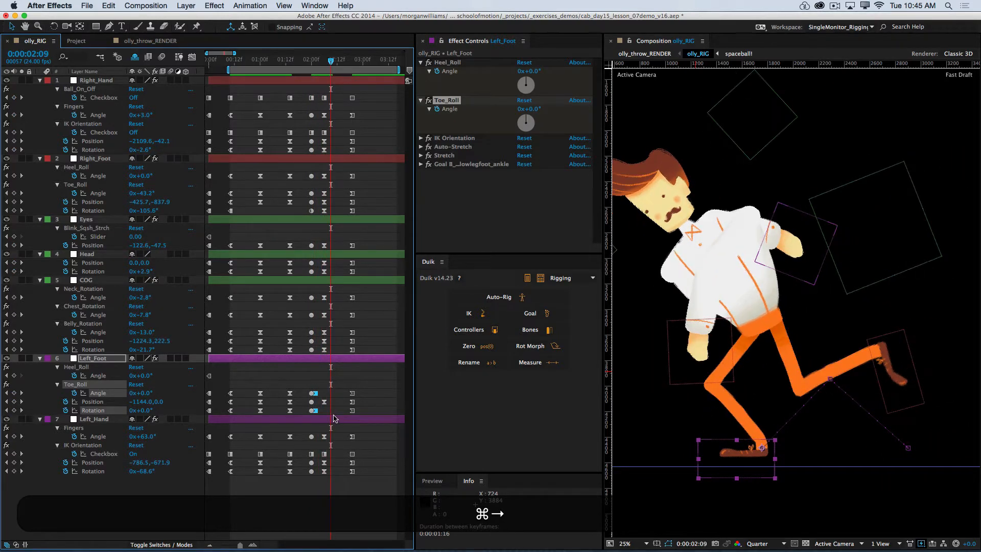
{"action": "key", "text": "super+Right"}
{"action": "left_click", "coordinate": [323, 402]}
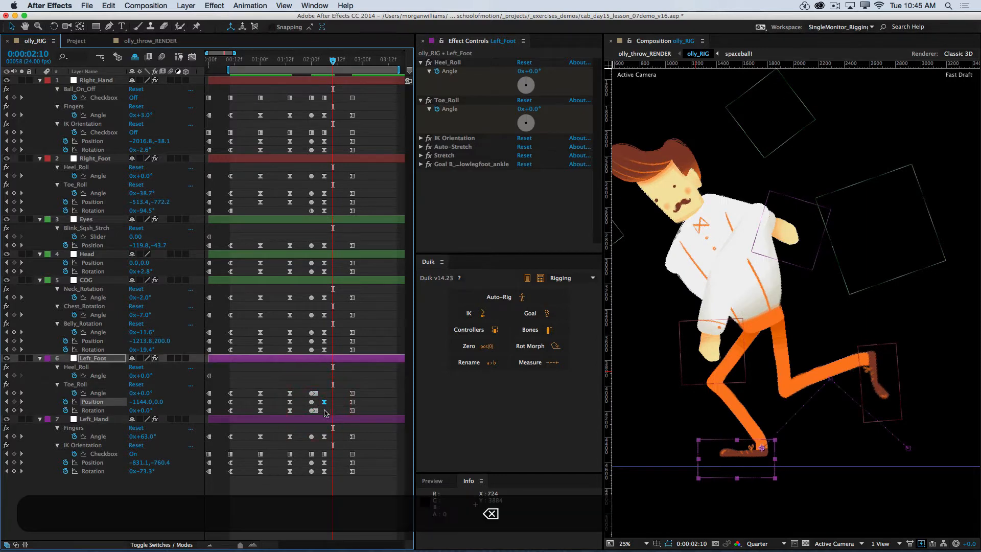
{"action": "left_click_drag", "start_coordinate": [324, 402], "coordinate": [312, 403]}
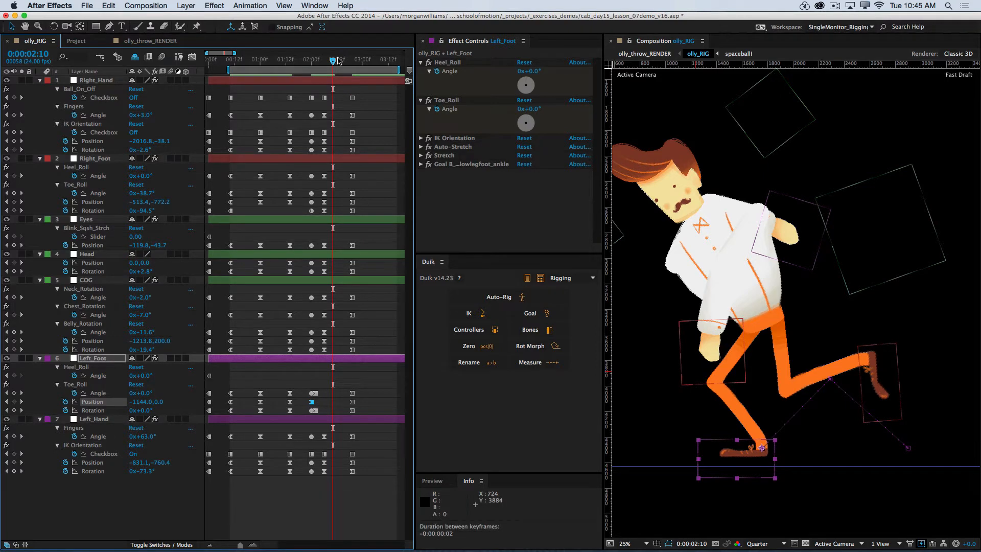
Bend Left_Foot's motion path into a smooth arc at the raised wind-up position and save the project
{"action": "left_click_drag", "start_coordinate": [343, 67], "coordinate": [312, 86]}
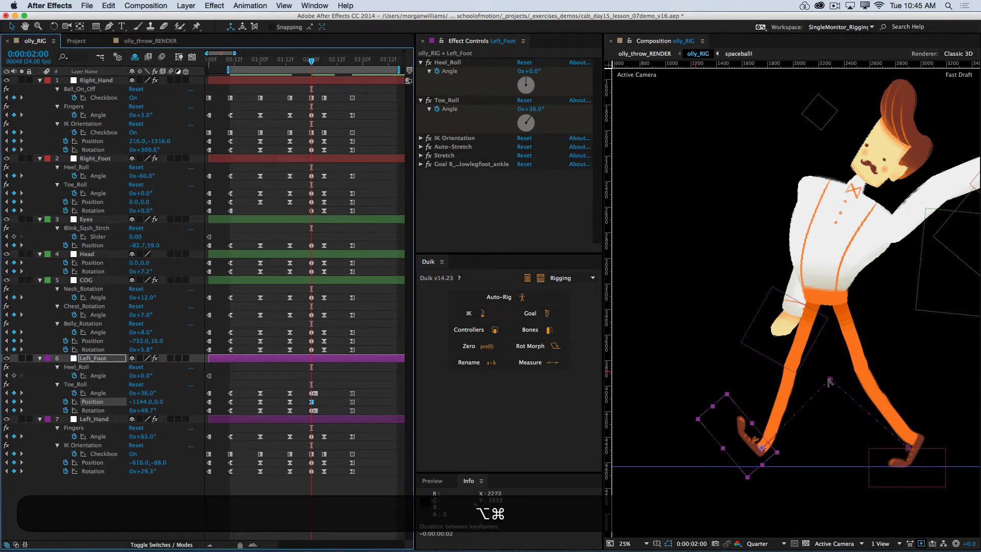
{"action": "left_click_drag", "start_coordinate": [829, 380], "coordinate": [877, 380]}
{"action": "key", "text": "super+s"}
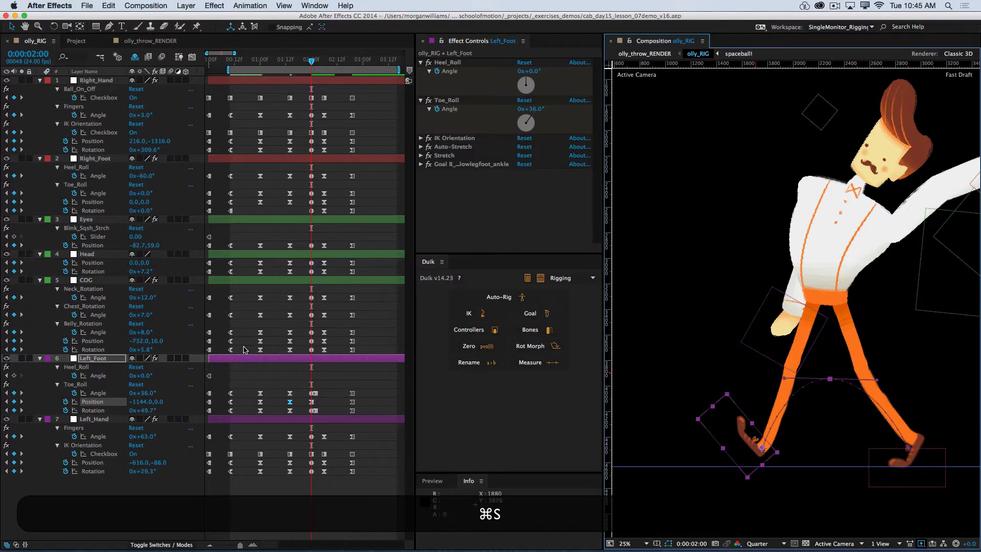
Deselect all layers and play a RAM preview of the throw with the left foot's revised landing
{"action": "left_click", "coordinate": [378, 338]}
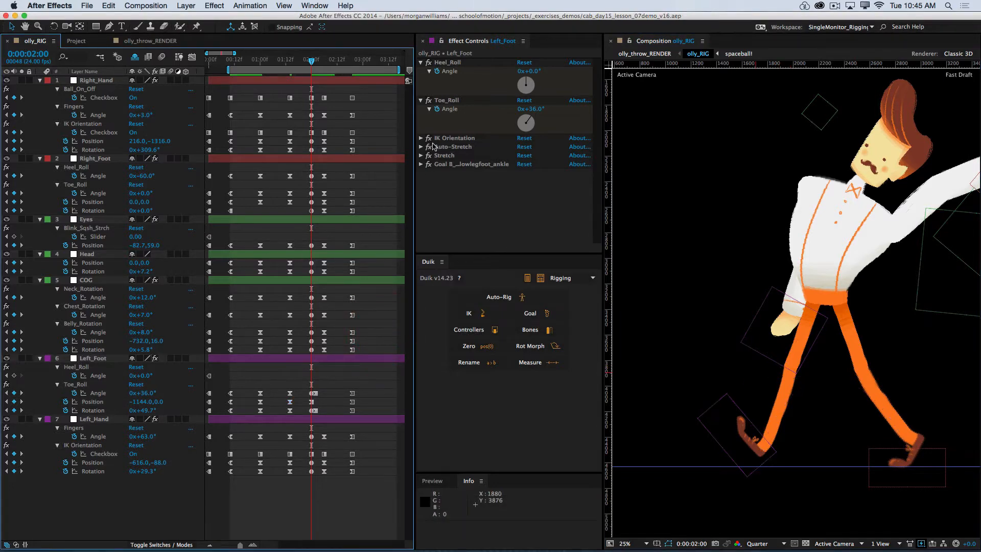
{"action": "key", "text": "KP_0"}
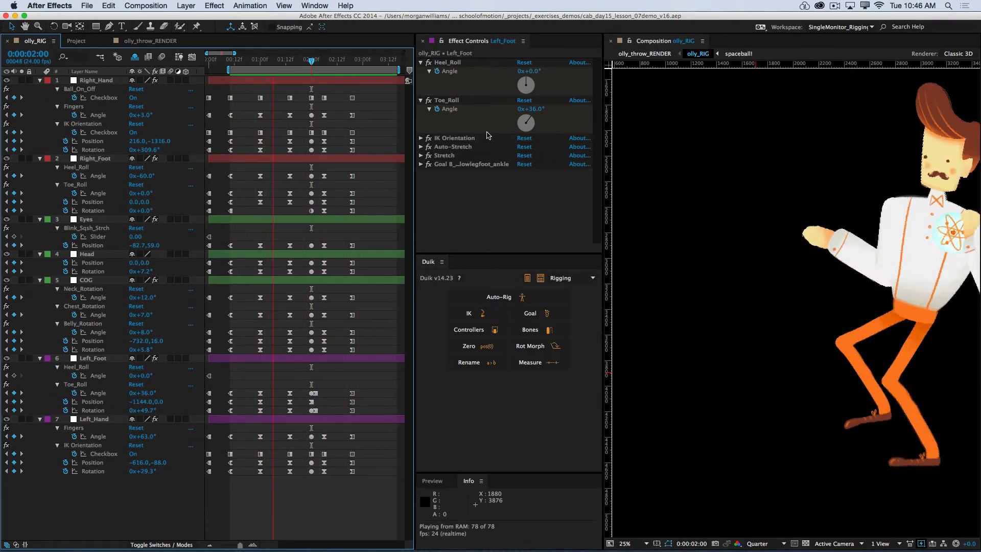
{"action": "key", "text": "space"}
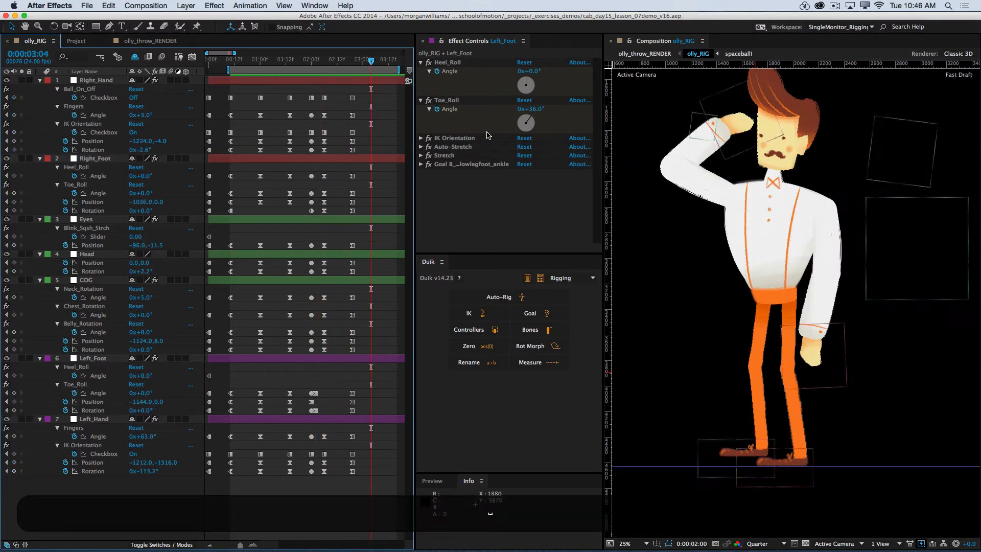
Frame the whole character and compare the Right_Hand controller's poses at 0:00:00:10, 0:00:01:00 and 0:00:01:14
{"action": "left_click", "coordinate": [232, 60]}
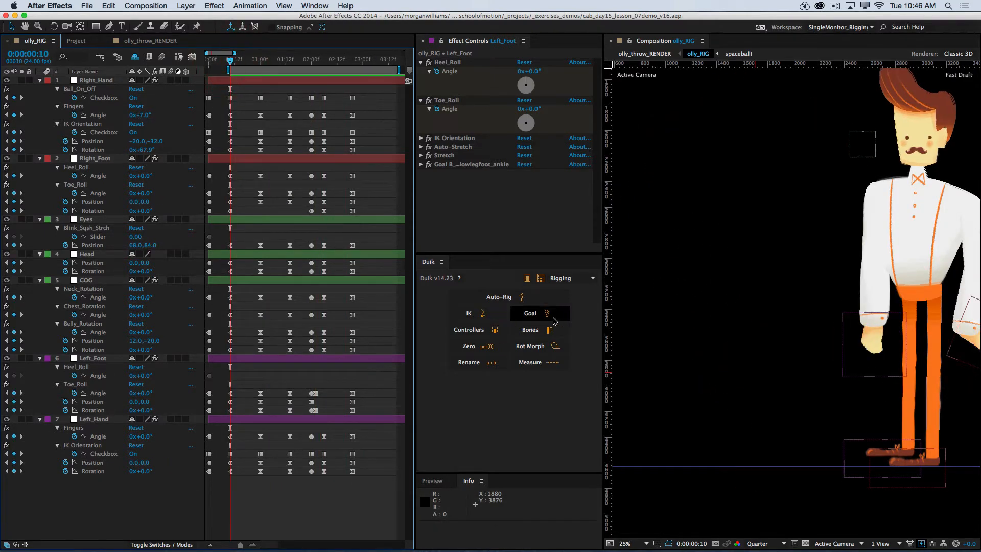
{"action": "key", "text": "h"}
{"action": "left_click_drag", "start_coordinate": [838, 298], "coordinate": [721, 375]}
{"action": "key", "text": "super+minus"}
{"action": "key", "text": "space"}
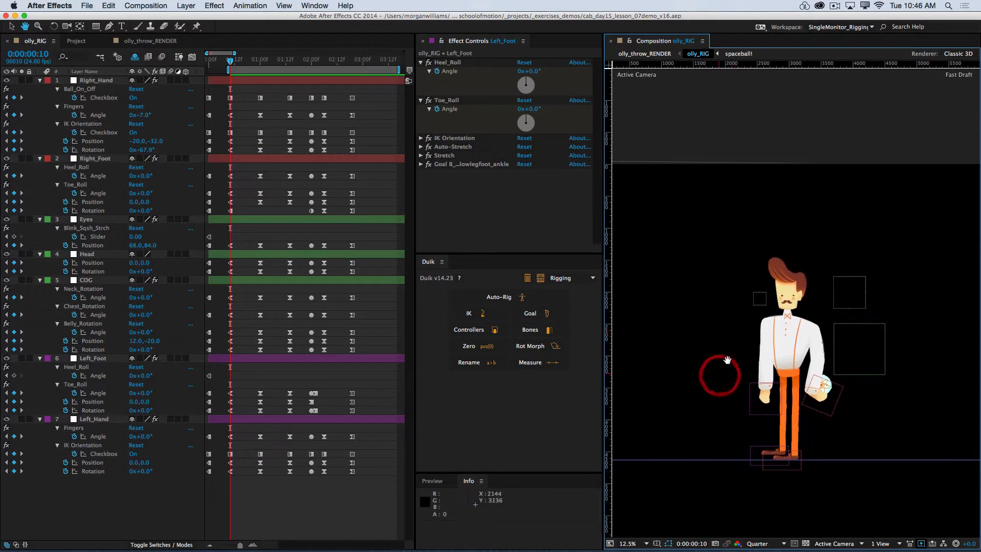
{"action": "key", "text": "super+equal"}
{"action": "key", "text": "space"}
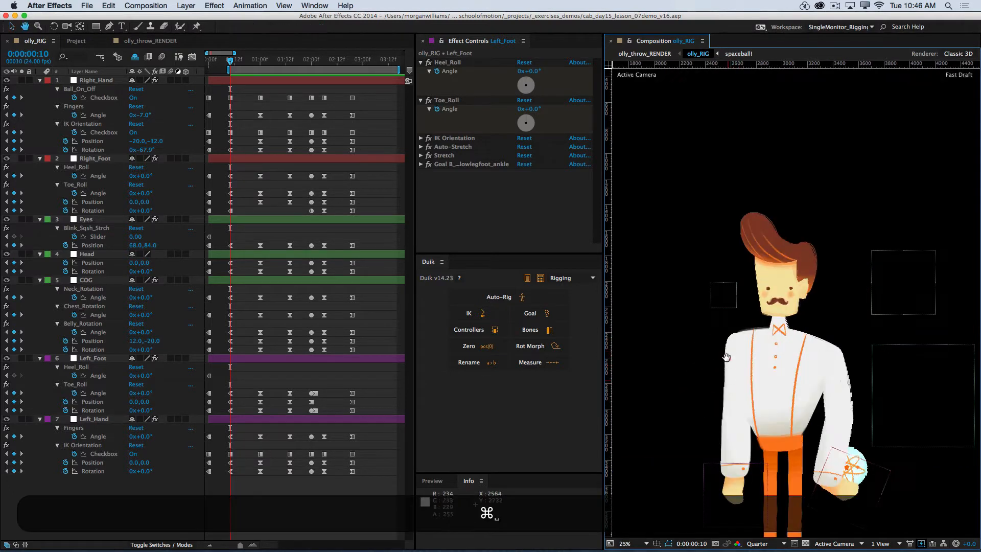
{"action": "left_click_drag", "start_coordinate": [728, 380], "coordinate": [764, 277]}
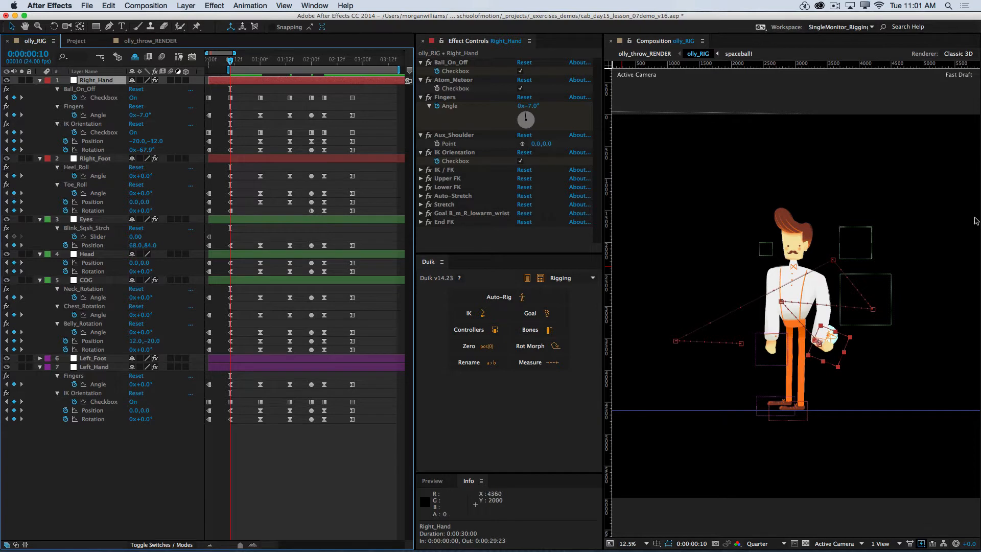
{"action": "key", "text": "k"}
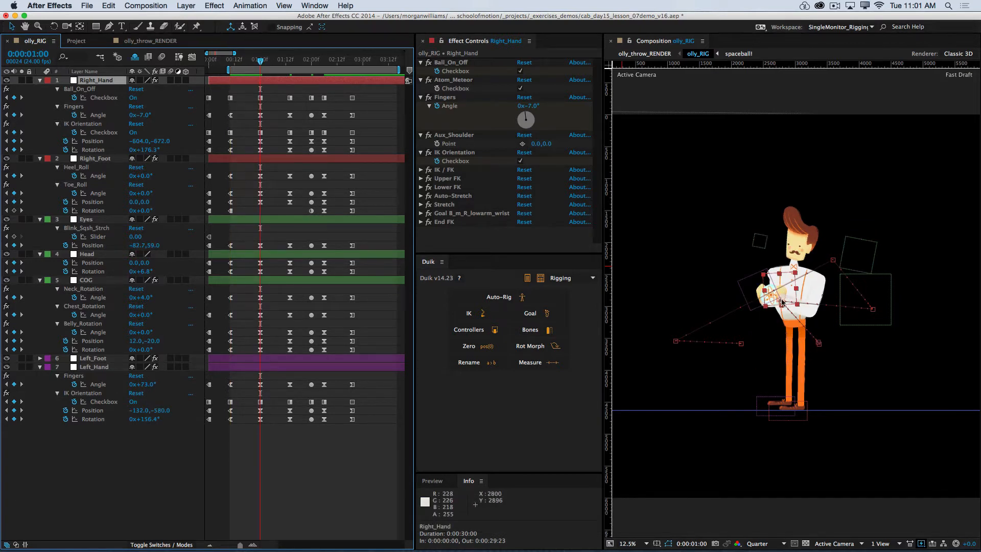
{"action": "key", "text": "j"}
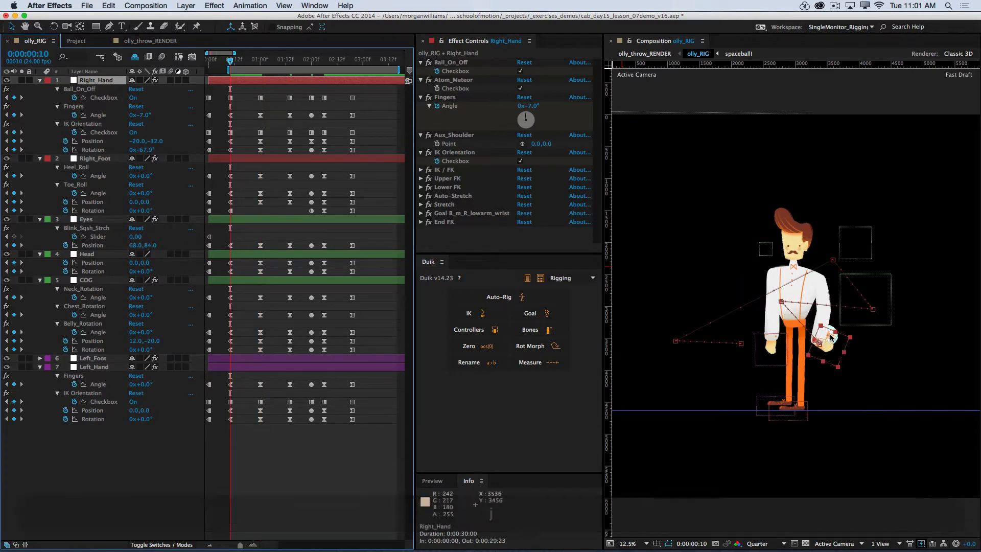
{"action": "key", "text": "k"}
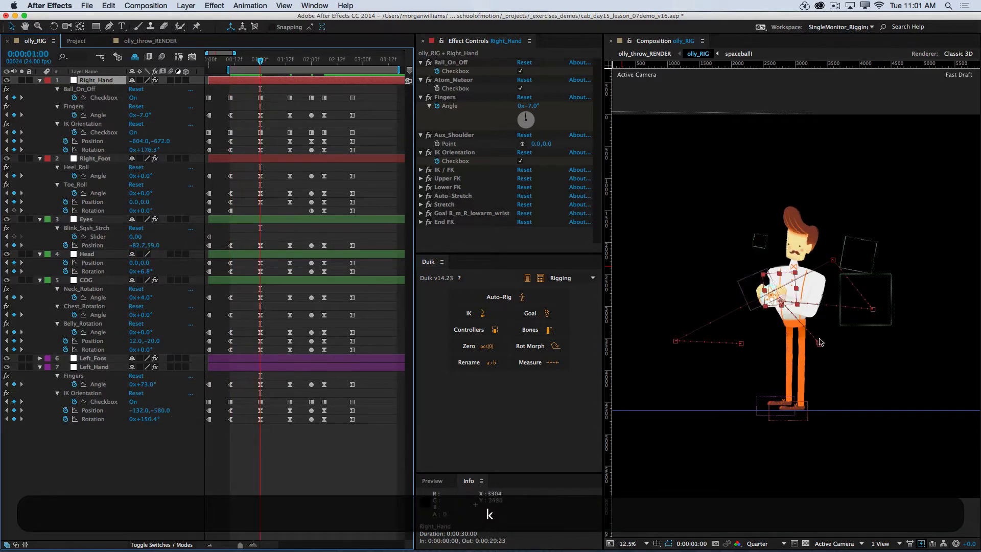
{"action": "key", "text": "k"}
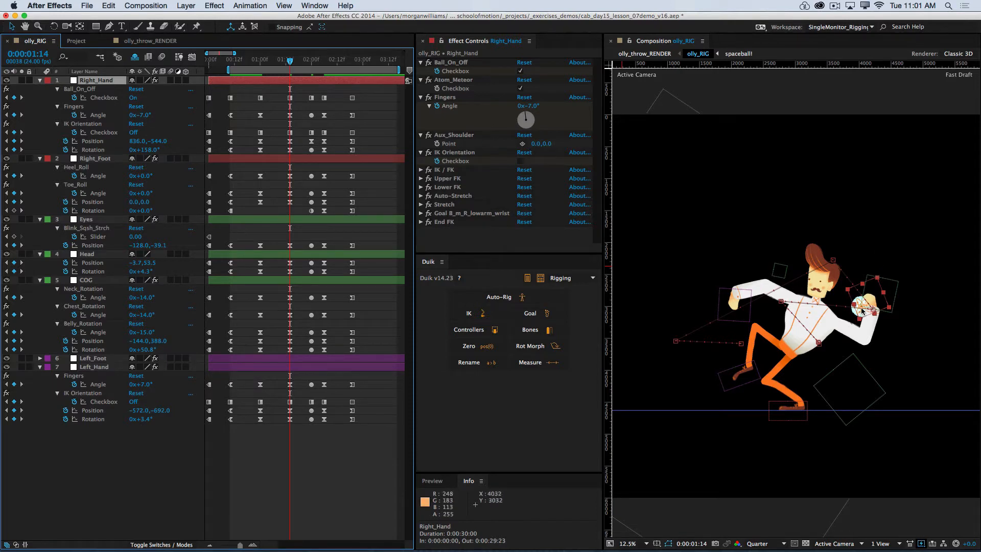
{"action": "key", "text": "j"}
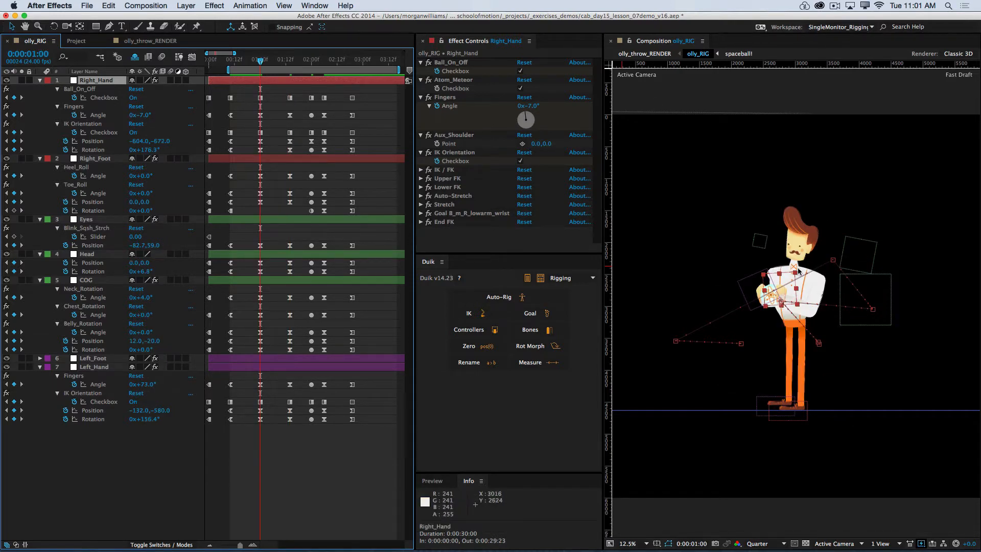
Scrub between 0:00:01:00 and 0:00:01:14 to examine how the right arm swings back and its elbow changes direction
{"action": "left_click_drag", "start_coordinate": [262, 62], "coordinate": [278, 64]}
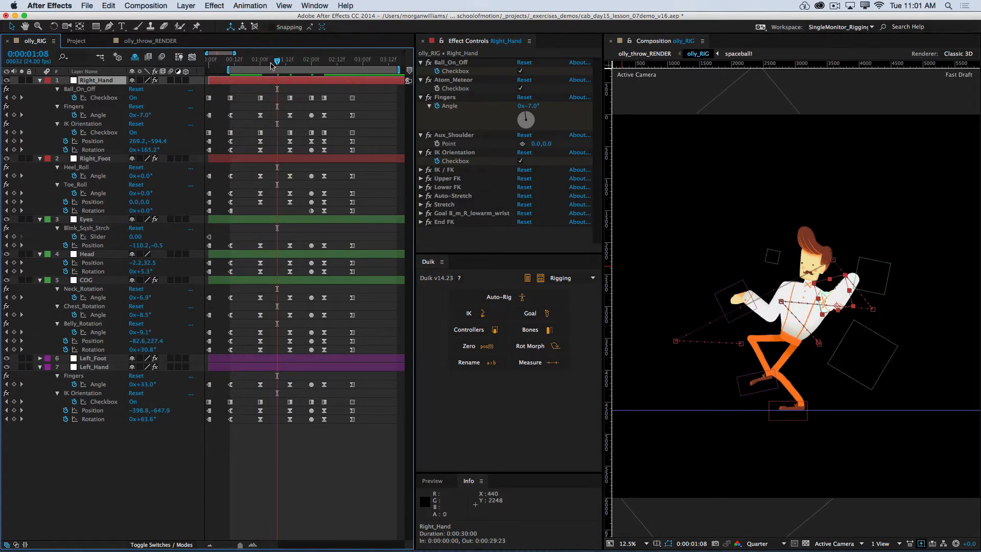
{"action": "left_click_drag", "start_coordinate": [279, 63], "coordinate": [289, 67]}
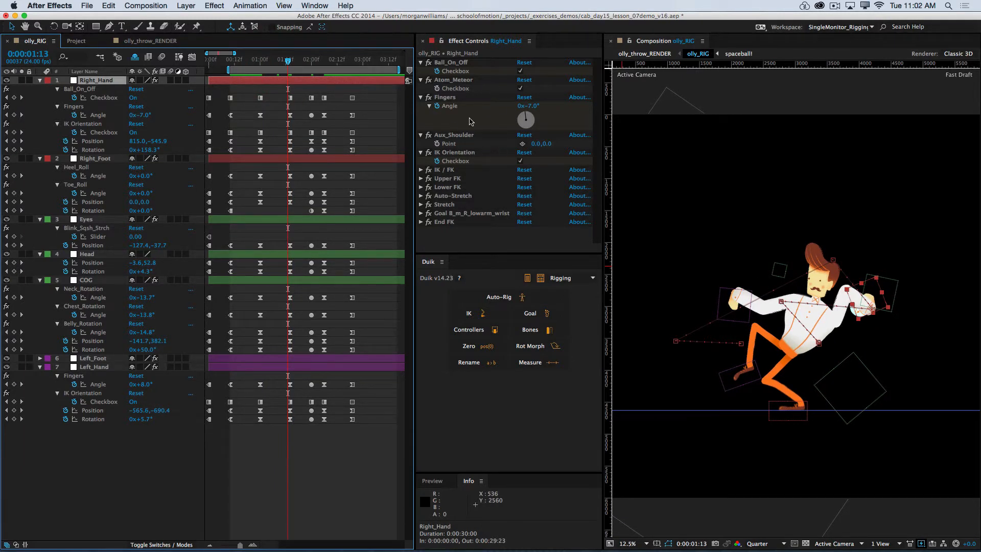
{"action": "left_click", "coordinate": [291, 62]}
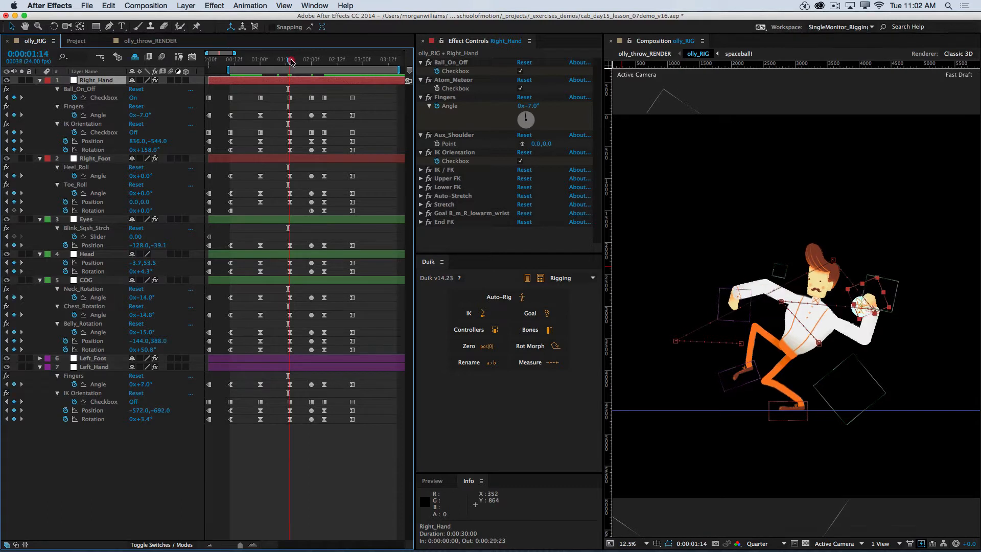
{"action": "left_click_drag", "start_coordinate": [291, 62], "coordinate": [271, 61]}
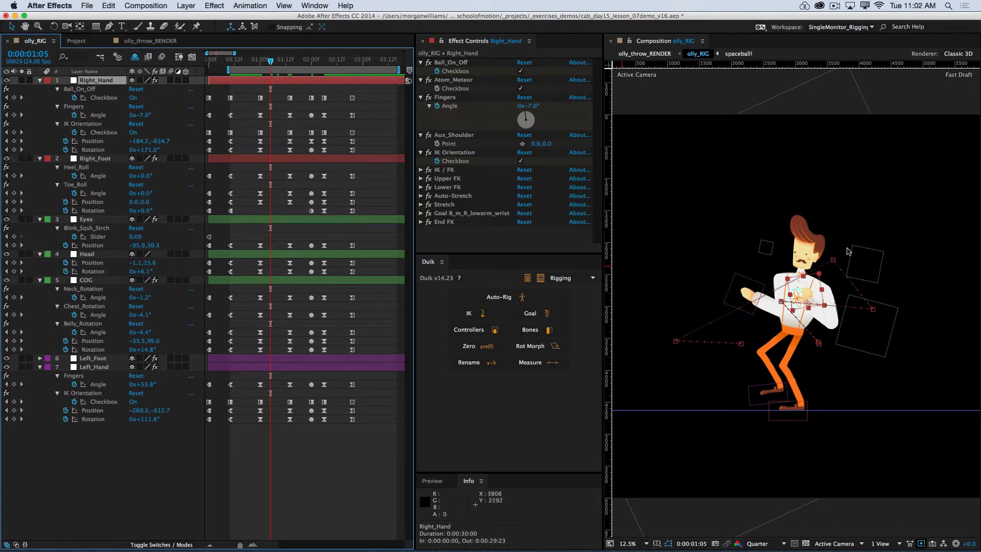
{"action": "left_click_drag", "start_coordinate": [272, 63], "coordinate": [273, 63]}
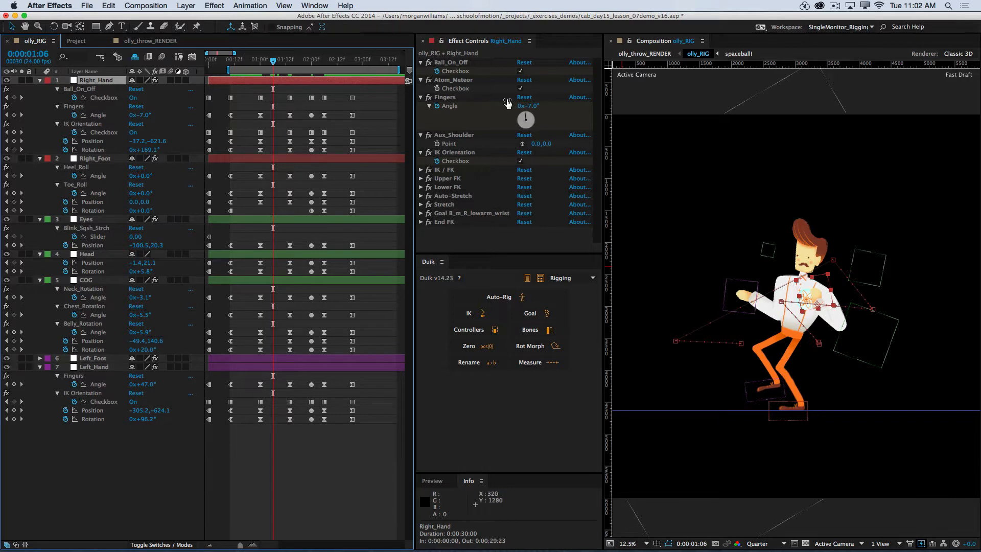
{"action": "left_click_drag", "start_coordinate": [274, 60], "coordinate": [290, 67]}
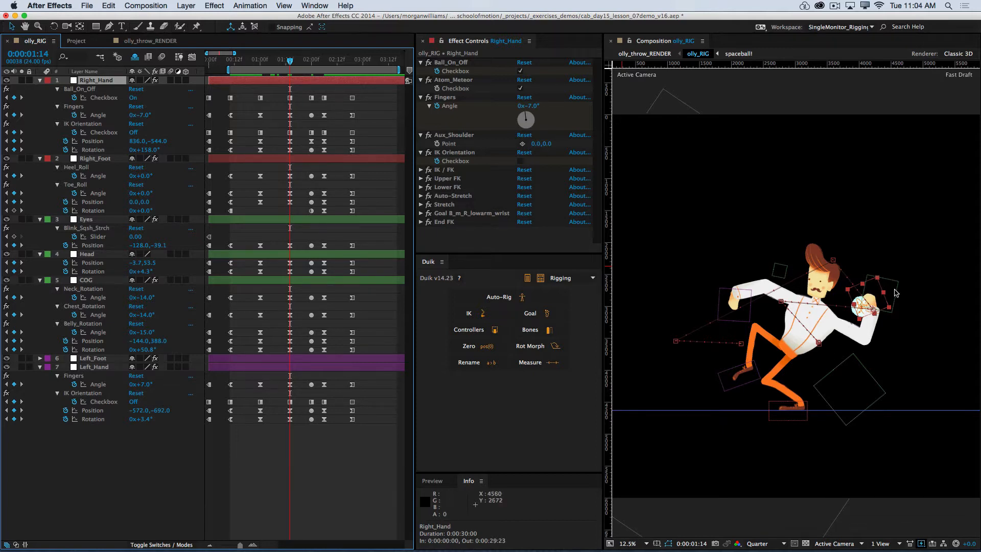
At 0:00:00:10, select Right_Hand and pull curve handles out of its 0:00:01:00 Position keyframe on the motion path
{"action": "left_click", "coordinate": [326, 434]}
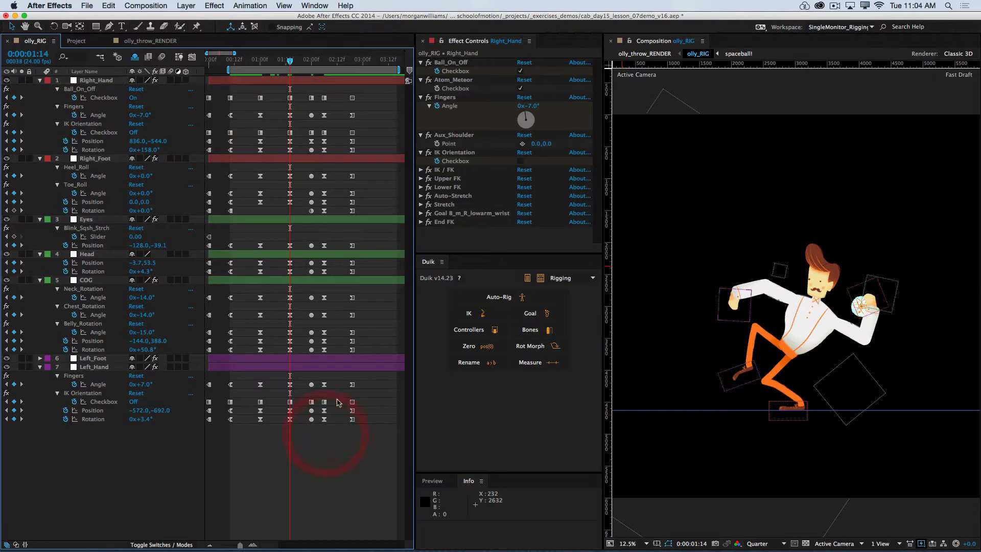
{"action": "key", "text": "j"}
{"action": "key", "text": "j"}
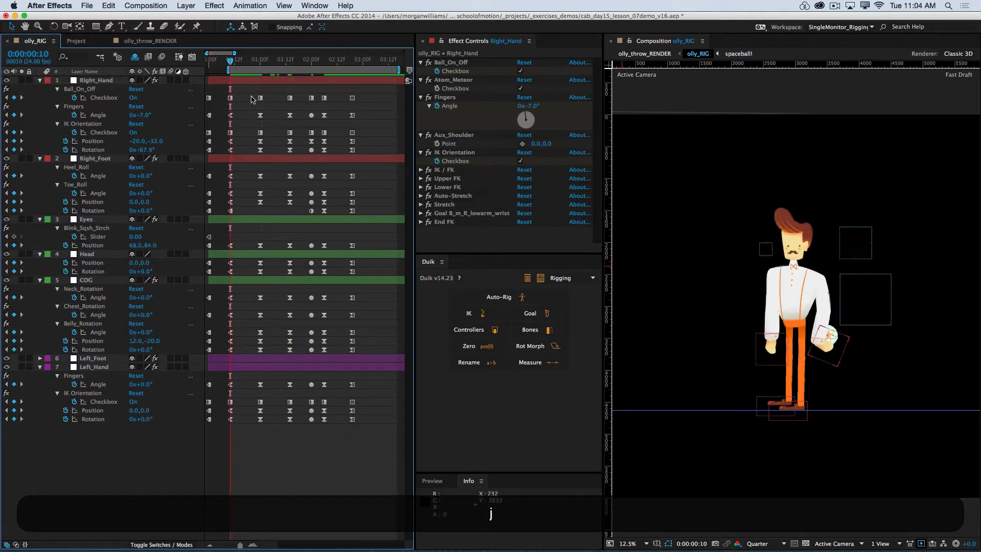
{"action": "left_click", "coordinate": [94, 80]}
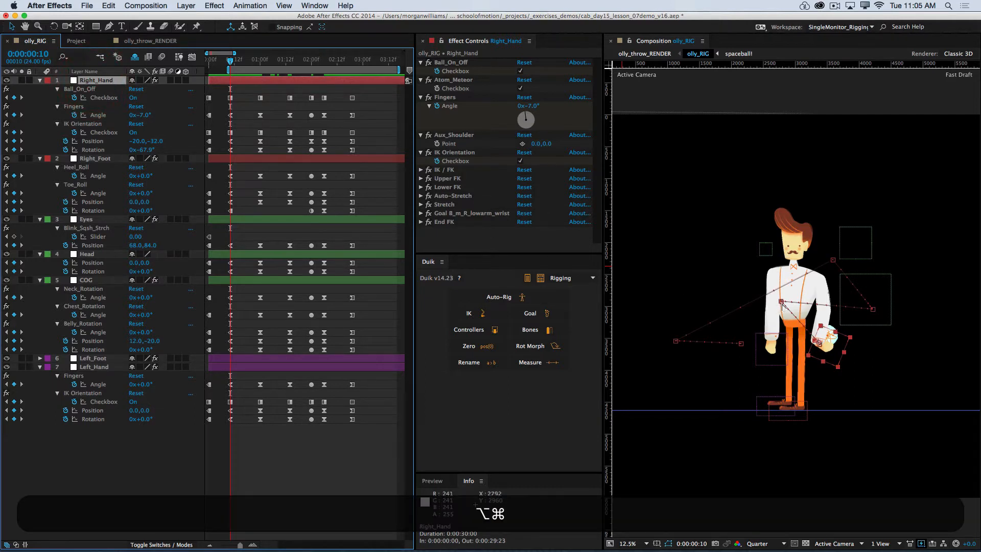
{"action": "left_click_drag", "start_coordinate": [782, 305], "coordinate": [788, 285]}
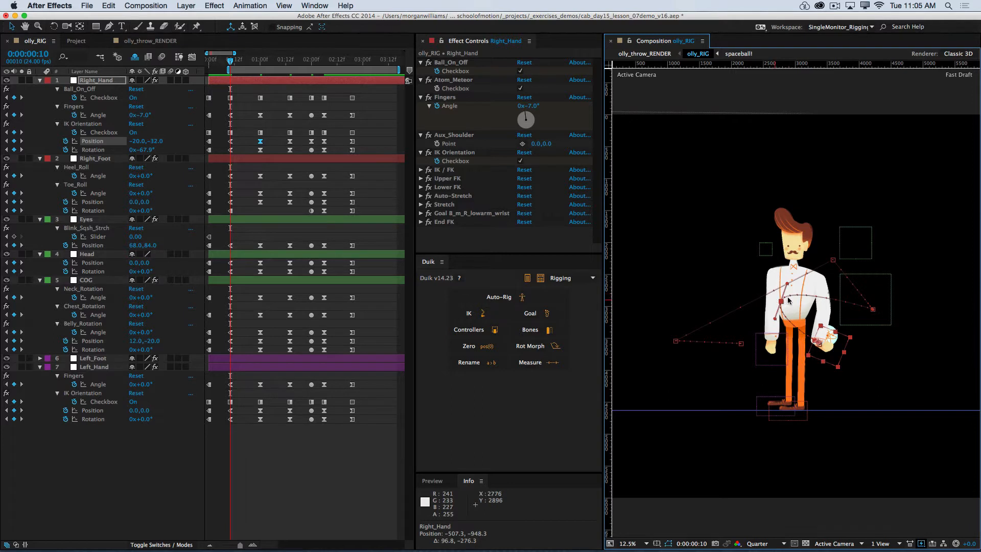
At 0:00:01:07, arch Right_Hand's motion path up over the head by extending the curve handles of its 0:00:01:14 and 0:00:01:00 Position keyframes
{"action": "left_click_drag", "start_coordinate": [232, 61], "coordinate": [275, 69]}
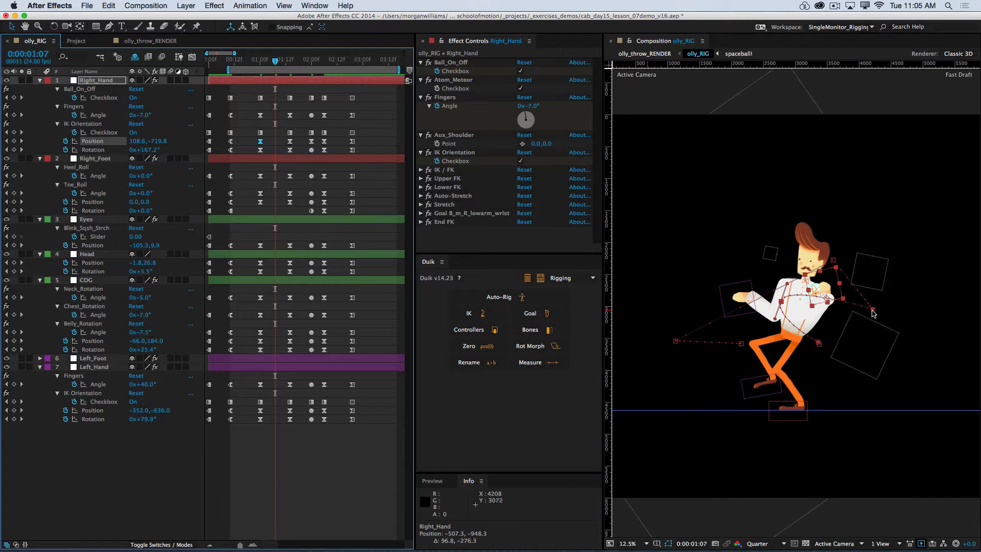
{"action": "left_click_drag", "start_coordinate": [874, 310], "coordinate": [860, 307]}
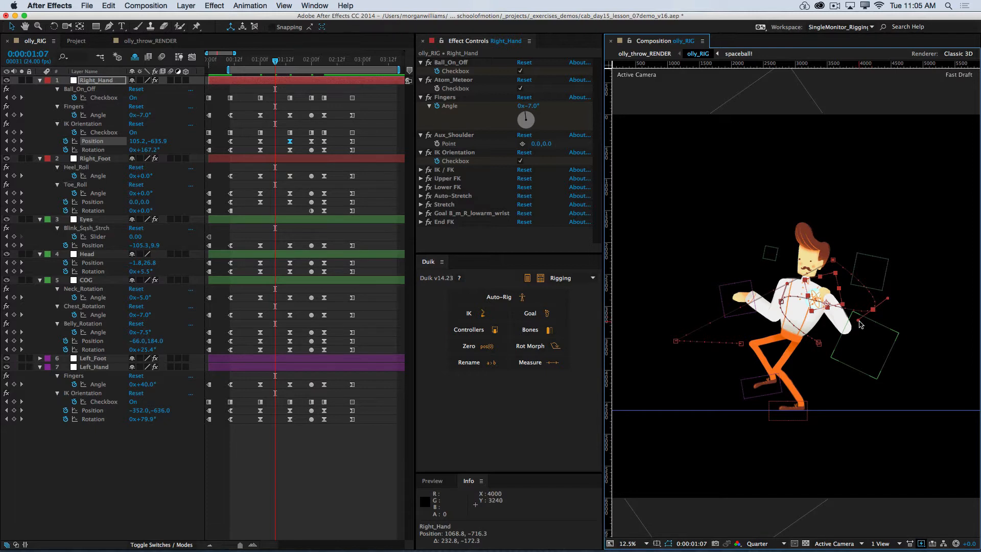
{"action": "left_click_drag", "start_coordinate": [858, 324], "coordinate": [890, 302]}
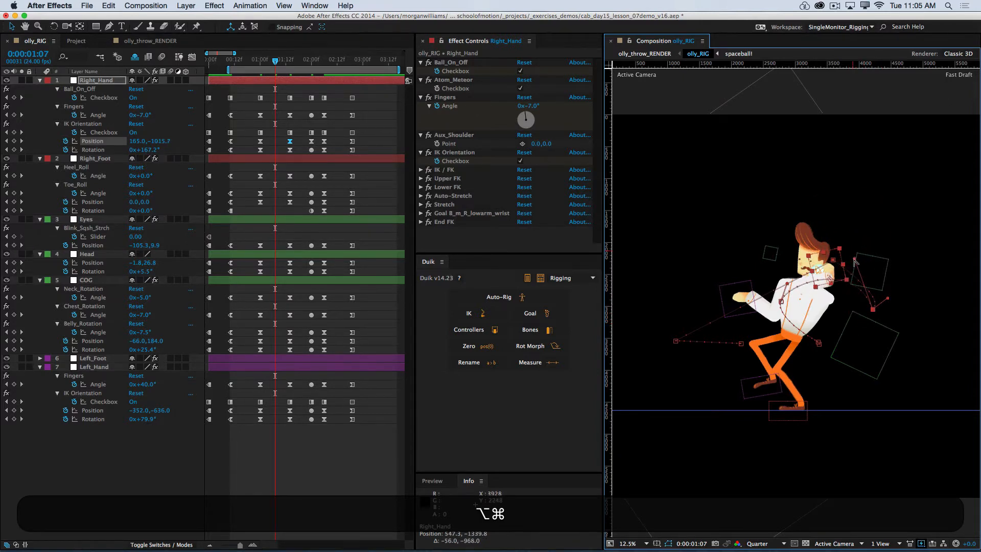
{"action": "mouse_move", "coordinate": [855, 261]}
{"action": "left_mouse_down"}
{"action": "mouse_move", "coordinate": [841, 195]}
{"action": "mouse_move", "coordinate": [852, 198]}
{"action": "left_mouse_up"}
{"action": "left_click", "coordinate": [780, 271]}
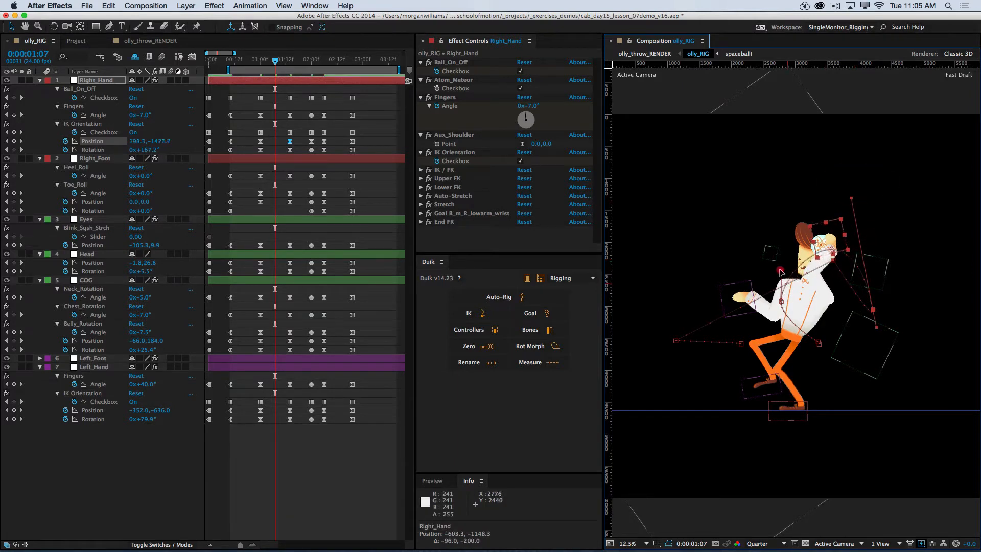
{"action": "left_click_drag", "start_coordinate": [780, 270], "coordinate": [771, 267]}
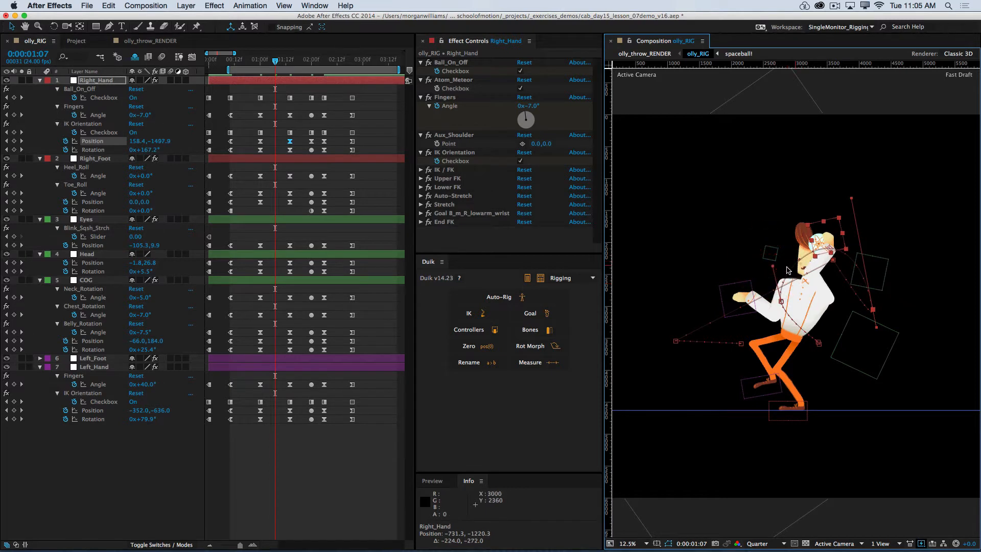
Check the arm frame by frame up to 0:00:01:10 and pull the 0:00:01:14 keyframe's path handle farther outward behind the character
{"action": "key", "text": "super+Right"}
{"action": "key", "text": "super+Right"}
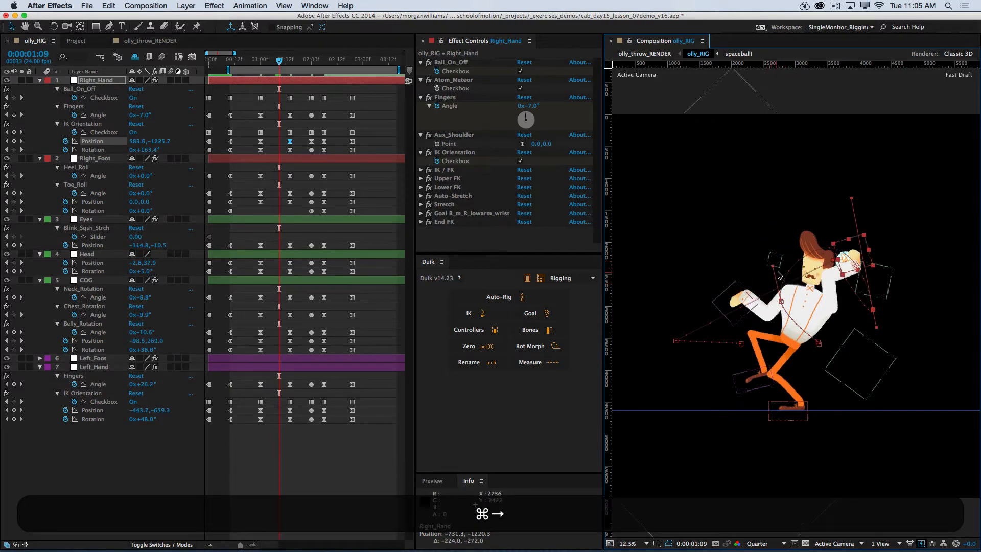
{"action": "key", "text": "super+Right"}
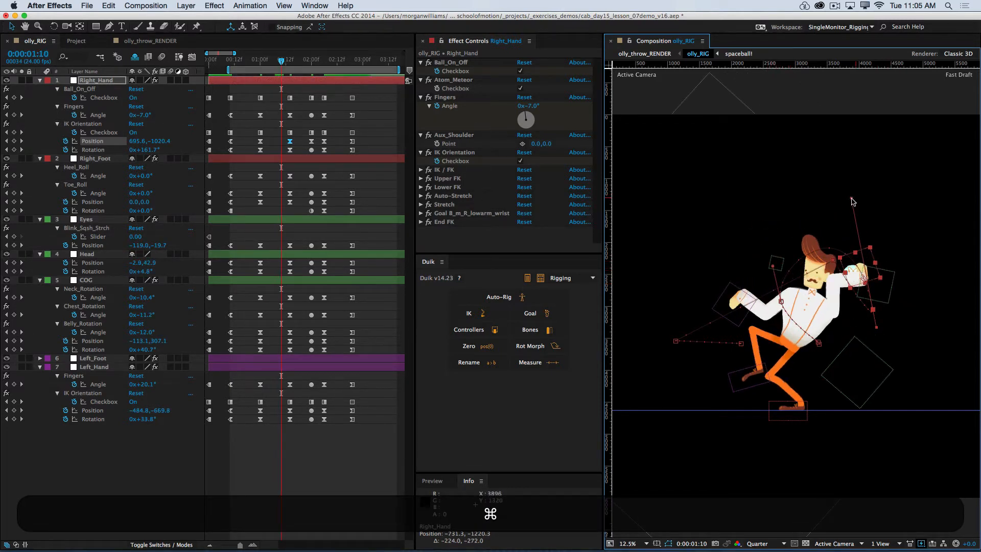
{"action": "left_click_drag", "start_coordinate": [851, 198], "coordinate": [880, 184]}
{"action": "key", "text": "super+Left"}
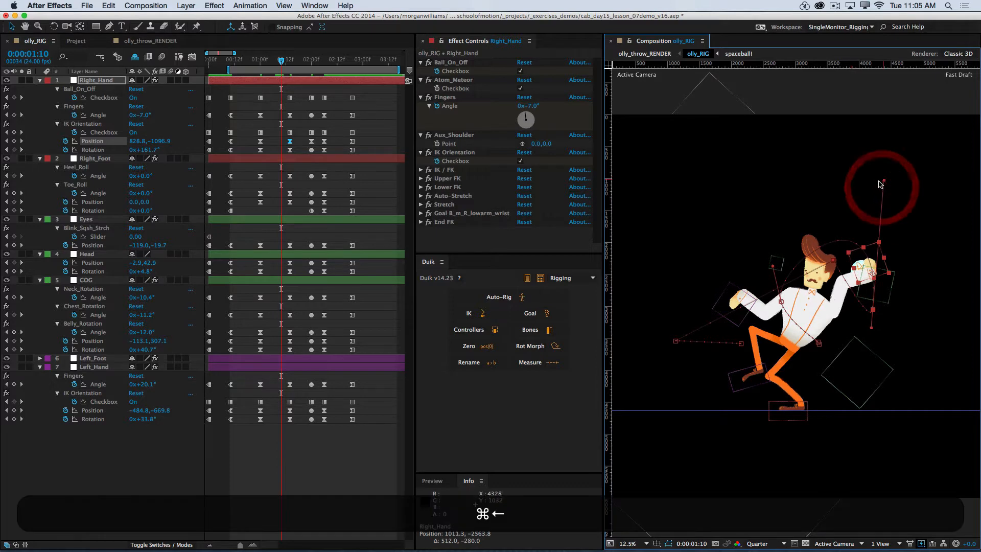
Step frame by frame between 0:00:01:10 and 0:00:01:05 to examine how the right arm passes over the head
{"action": "key", "text": "super+Left"}
{"action": "key", "text": "super+Left"}
{"action": "key", "text": "super+Left"}
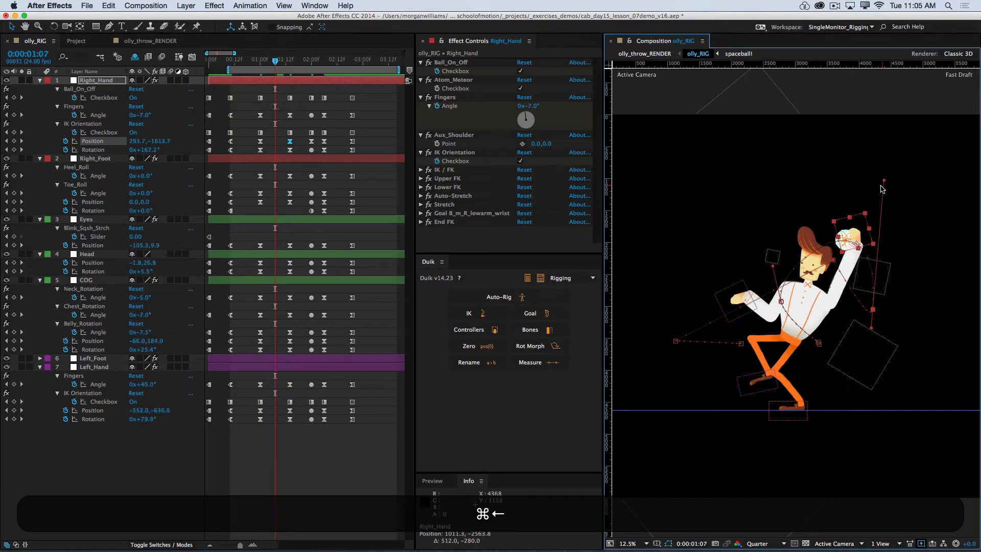
{"action": "key", "text": "super+Left"}
{"action": "key", "text": "super+Left"}
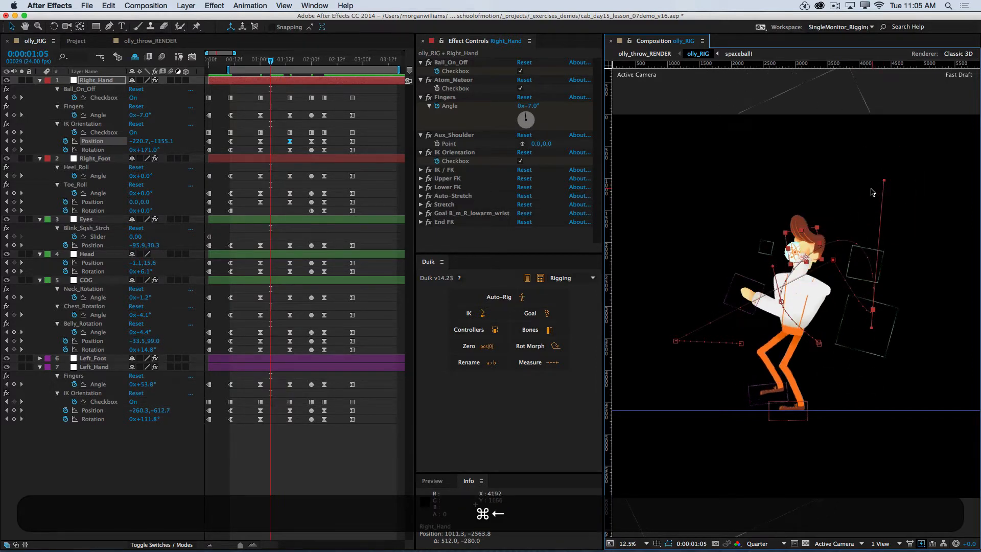
{"action": "key", "text": "super+Right"}
{"action": "key", "text": "super+Right"}
{"action": "key", "text": "super+Right"}
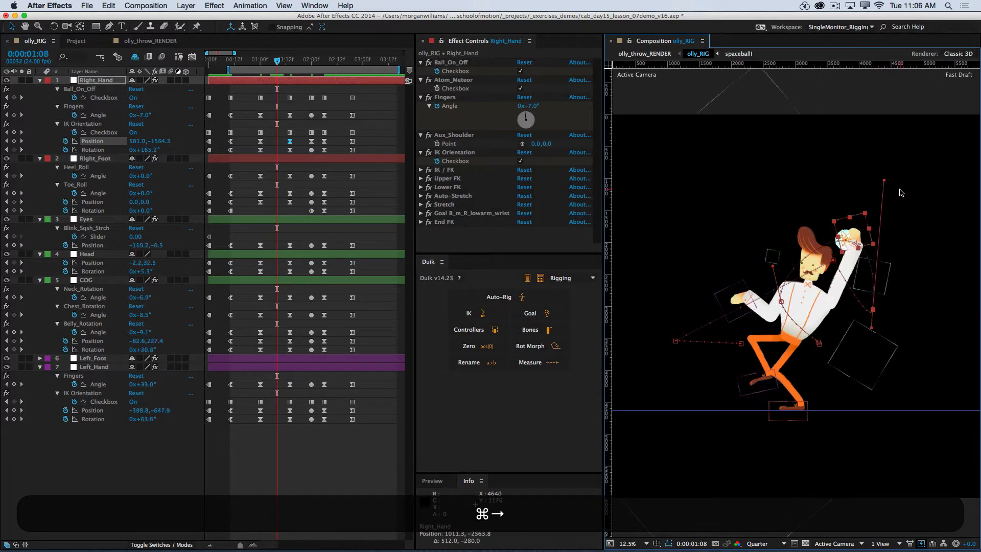
Fine-tune the upper path handle of Right_Hand's 0:00:01:14 Position keyframe, comparing the arm at 0:00:01:07 and 0:00:01:08
{"action": "left_click_drag", "start_coordinate": [885, 181], "coordinate": [884, 186]}
{"action": "key", "text": "super+Left"}
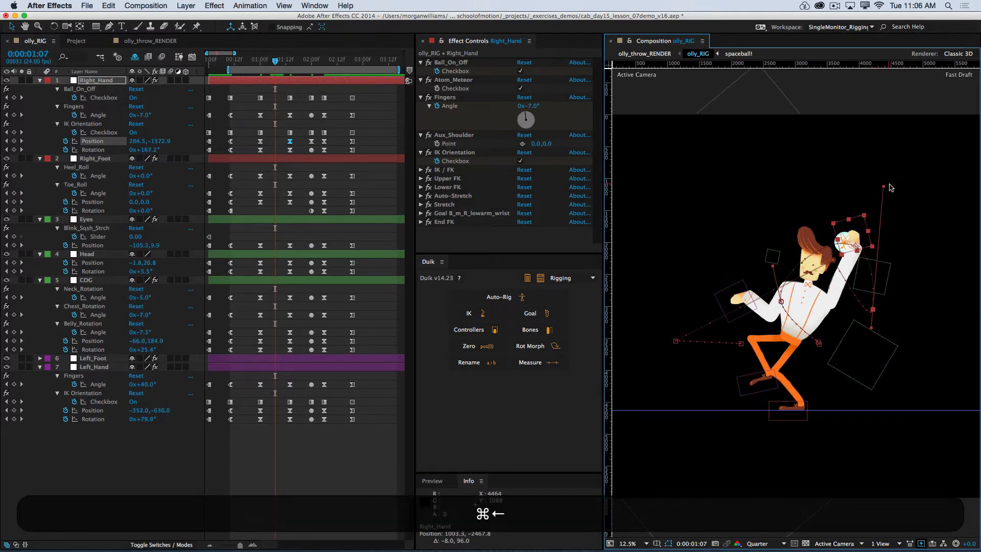
{"action": "key", "text": "super+Right"}
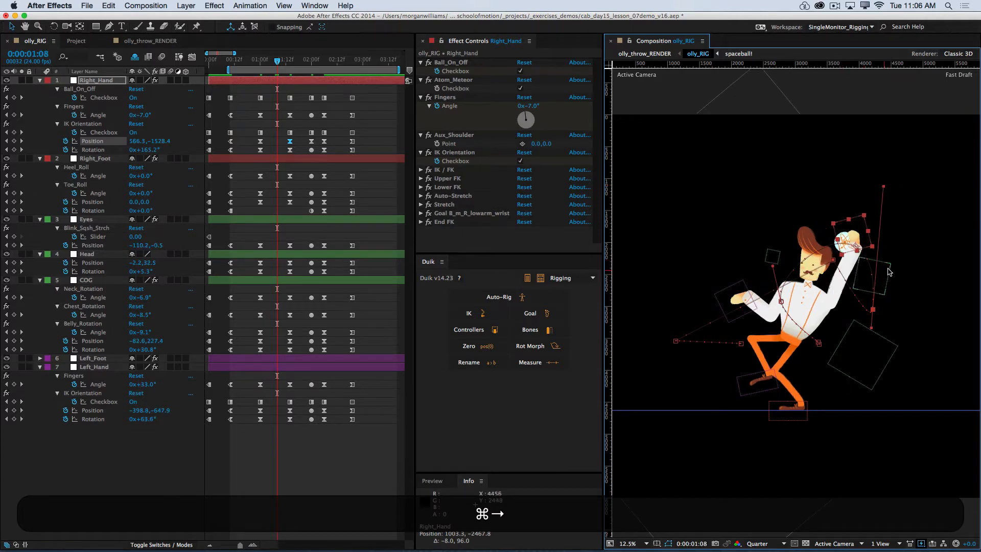
{"action": "key", "text": "super+Left"}
{"action": "key", "text": "super+Right"}
{"action": "left_click_drag", "start_coordinate": [886, 187], "coordinate": [887, 189]}
{"action": "key", "text": "super+Left"}
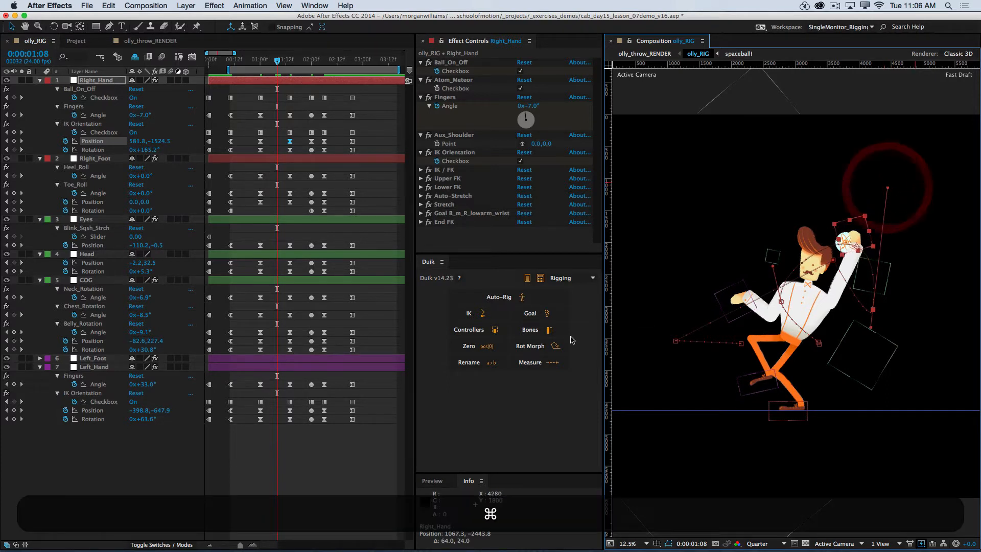
{"action": "key", "text": "super+Right"}
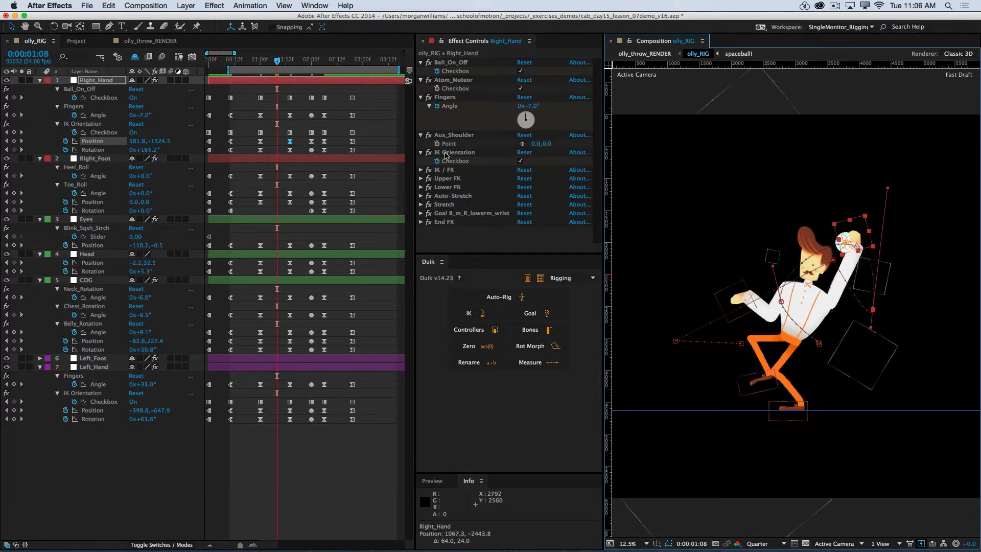
Move Right_Hand's IK Orientation Checkbox keyframe from 0:00:01:14 to 0:00:01:08 and check the elbow flip frame by frame from 0:00:01:05 to 0:00:01:13
{"action": "left_click", "coordinate": [290, 132]}
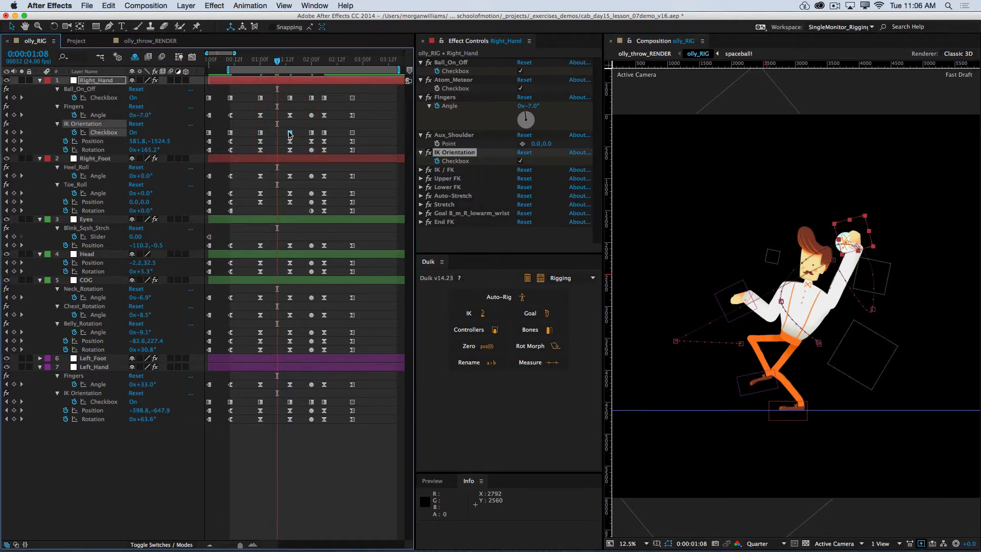
{"action": "left_click_drag", "start_coordinate": [289, 133], "coordinate": [277, 136]}
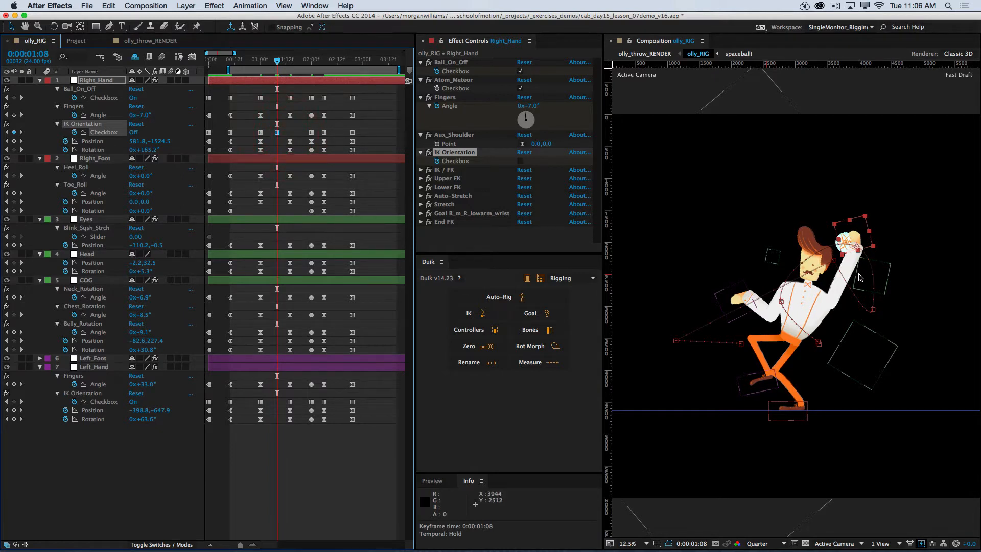
{"action": "key", "text": "super+Left"}
{"action": "key", "text": "super+Left"}
{"action": "key", "text": "super+Left"}
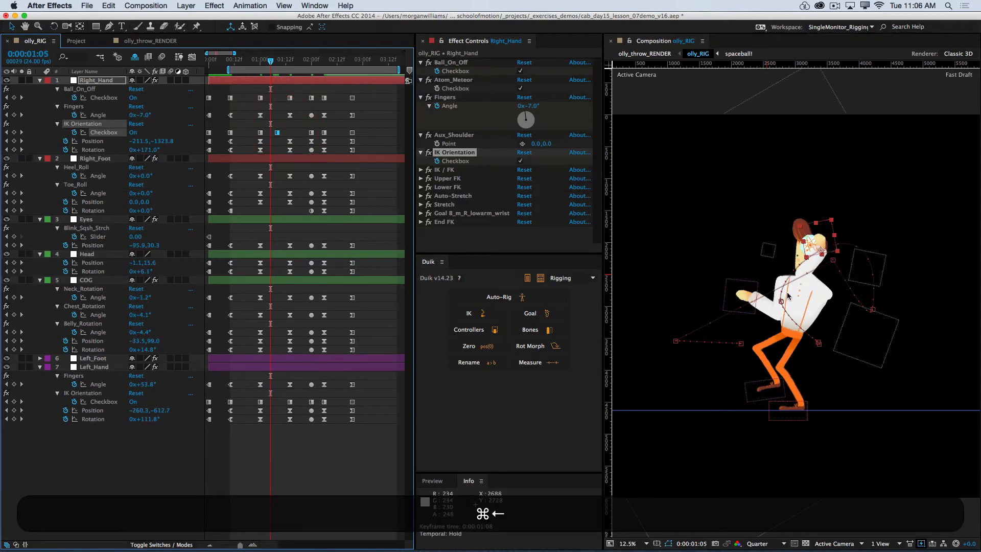
{"action": "key", "text": "super+Right"}
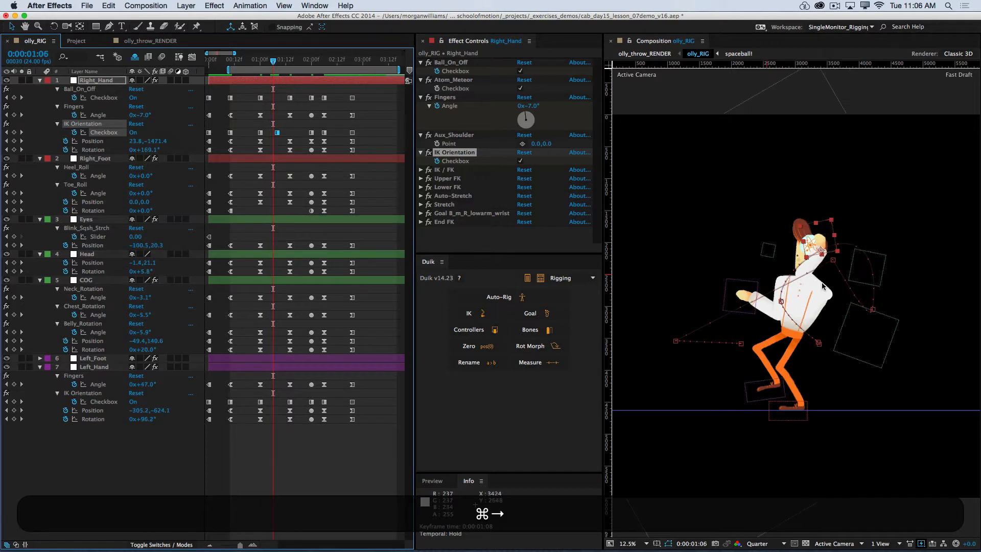
{"action": "key", "text": "super+Right"}
{"action": "key", "text": "super+Right"}
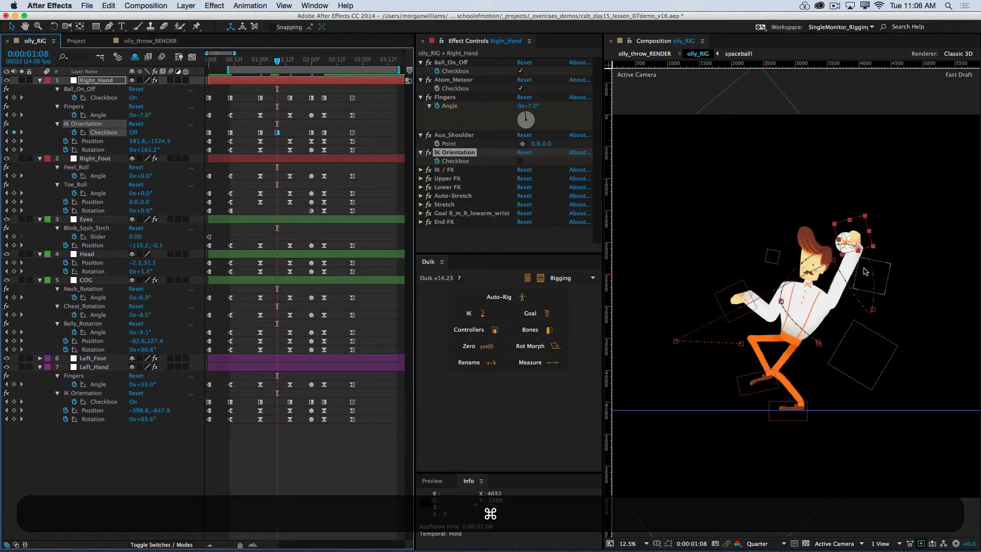
{"action": "key", "text": "super+Right"}
{"action": "key", "text": "super+Right"}
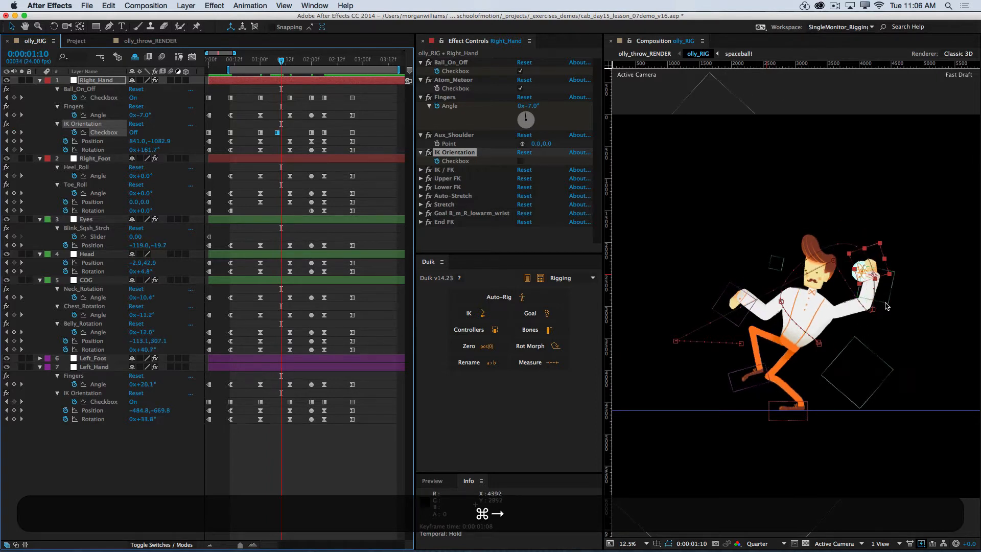
{"action": "key", "text": "super+Right"}
{"action": "key", "text": "super+Right"}
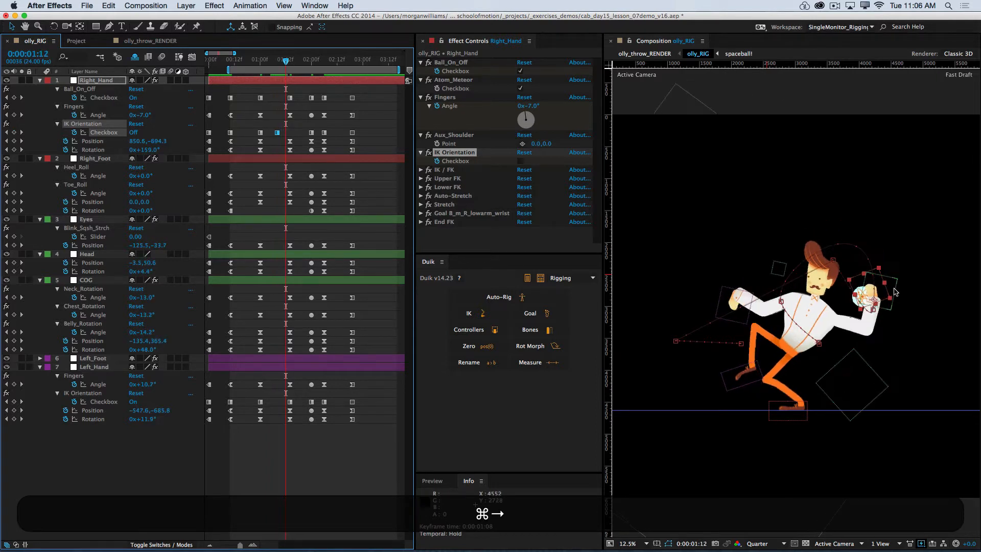
{"action": "key", "text": "super+Right"}
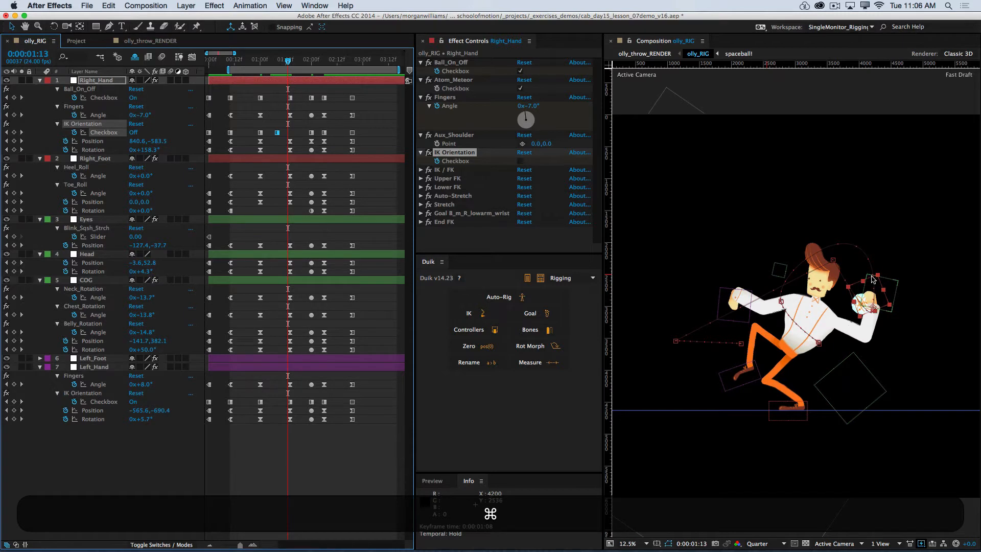
Save the project and play a RAM preview of the throw with the earlier elbow flip
{"action": "key", "text": "super+s"}
{"action": "key", "text": "KP_0"}
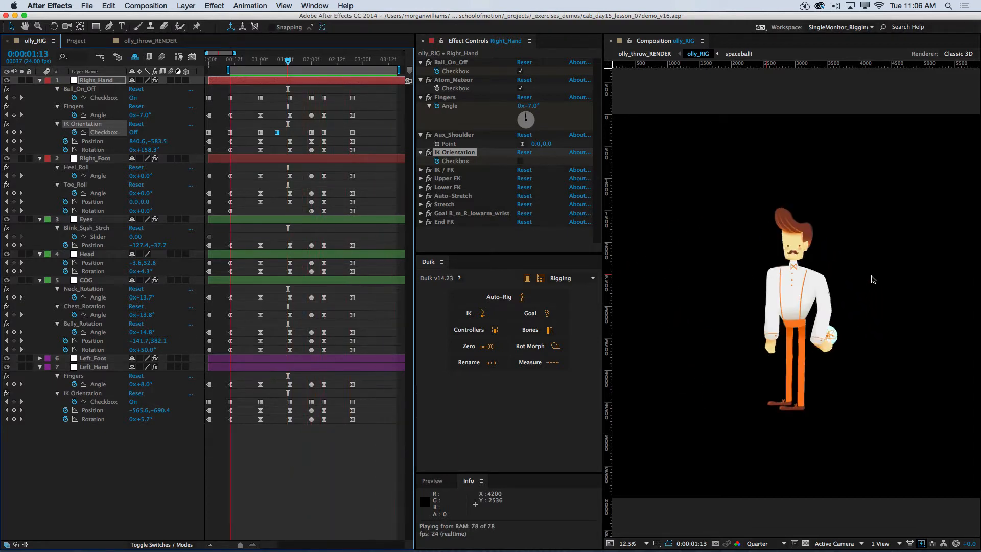
{"action": "key", "text": "space"}
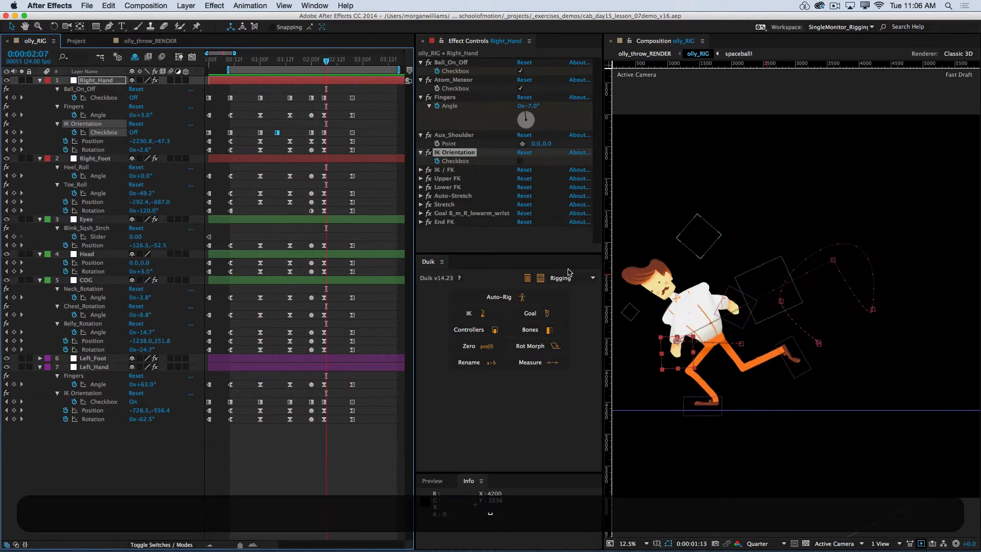
At 0:00:01:06, reshape the path handles of Right_Hand's 0:00:01:14 and 0:00:01:00 Position keyframes into a higher arc over the head, checking against 0:00:01:07
{"action": "mouse_move", "coordinate": [254, 60]}
{"action": "left_mouse_down"}
{"action": "mouse_move", "coordinate": [294, 61]}
{"action": "mouse_move", "coordinate": [273, 60]}
{"action": "left_mouse_up"}
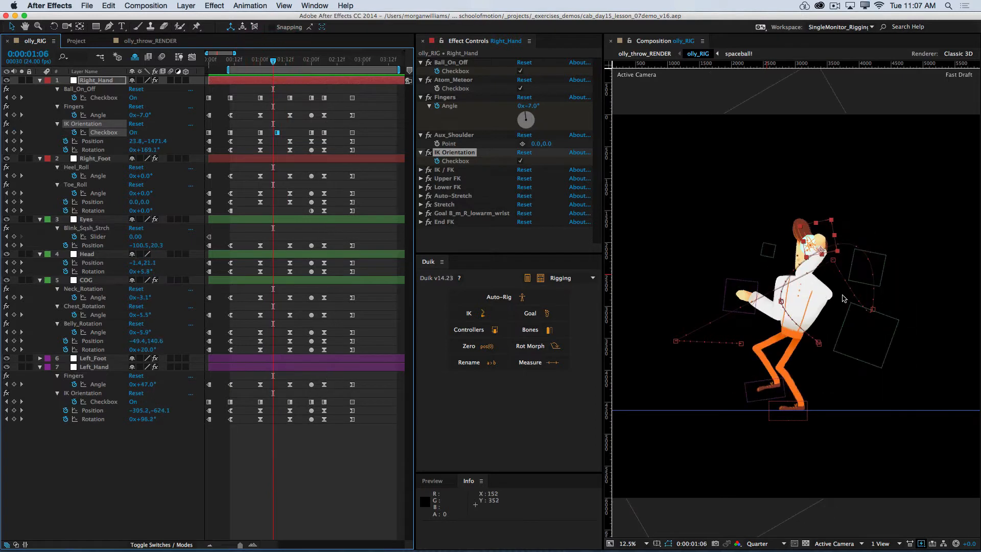
{"action": "left_click", "coordinate": [874, 309]}
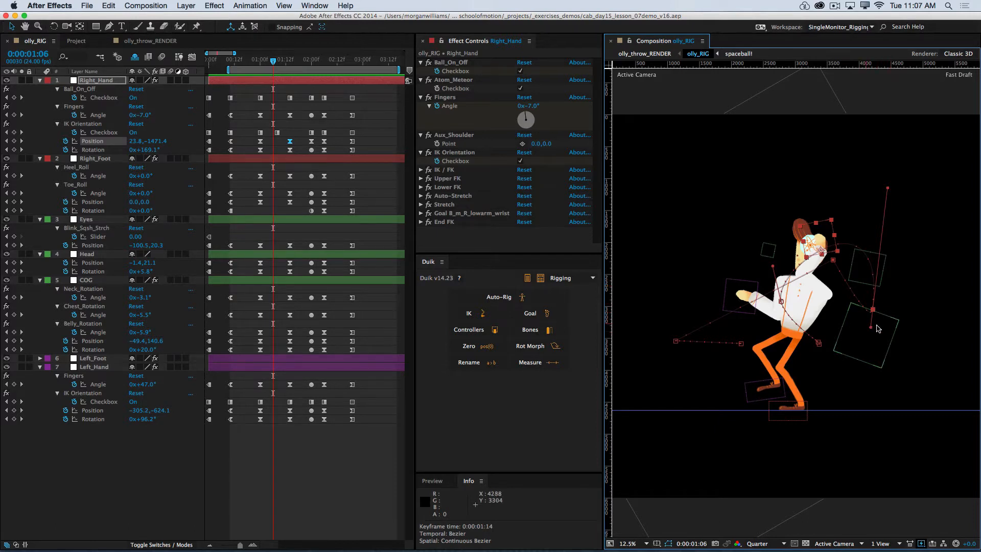
{"action": "left_click_drag", "start_coordinate": [873, 330], "coordinate": [878, 284]}
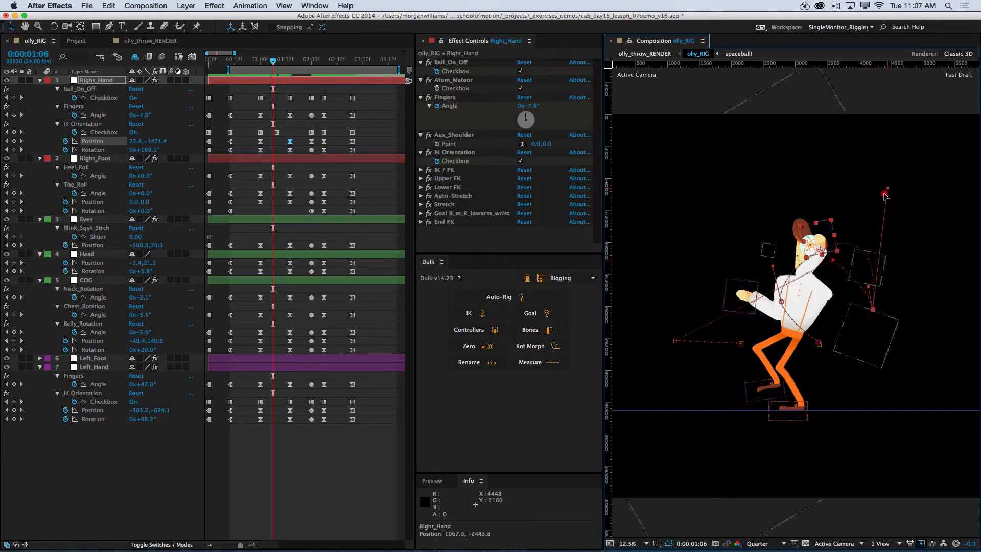
{"action": "left_click_drag", "start_coordinate": [885, 194], "coordinate": [824, 169]}
{"action": "left_click_drag", "start_coordinate": [771, 268], "coordinate": [767, 262]}
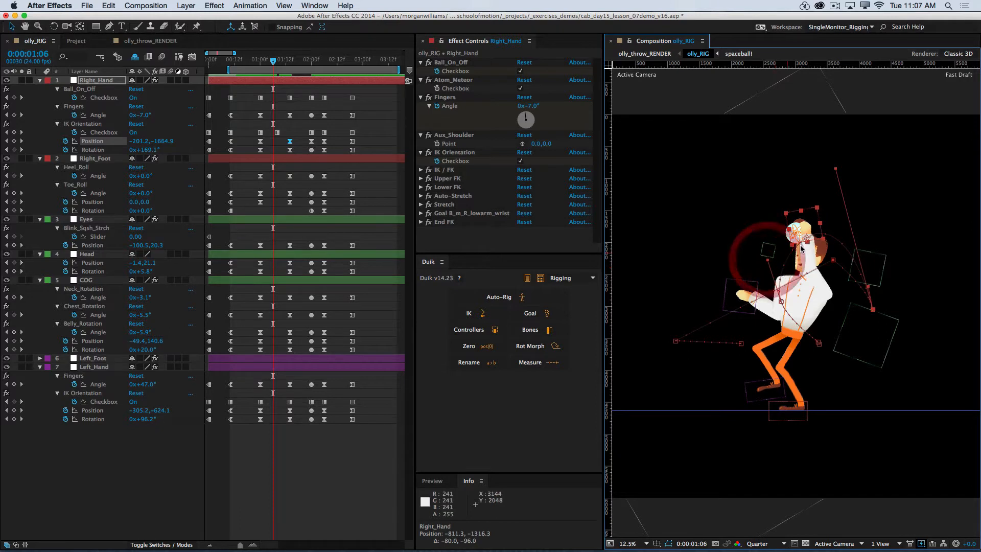
{"action": "key", "text": "super+Right"}
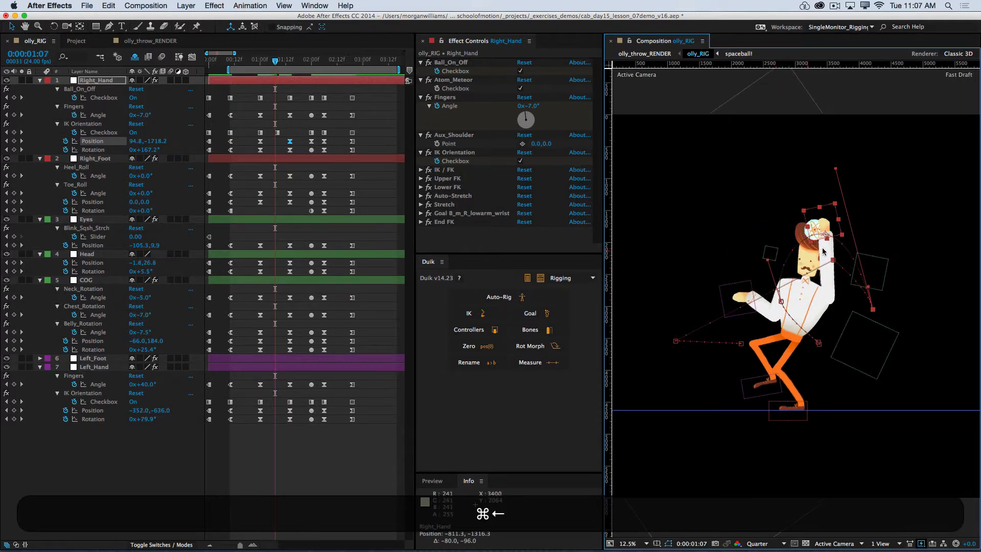
{"action": "key", "text": "super+Left"}
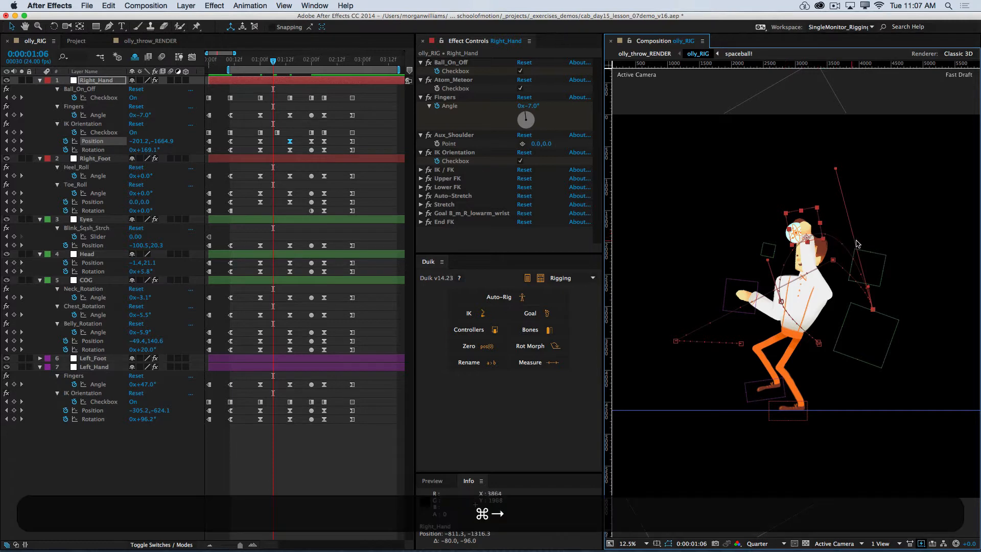
{"action": "key", "text": "super+Right"}
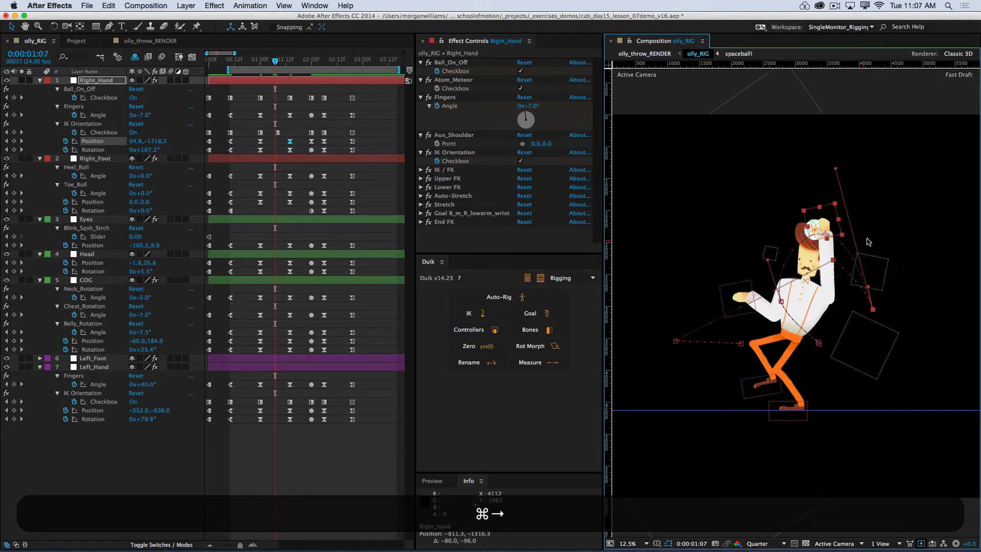
Move Right_Hand's IK Orientation Checkbox keyframe to 0:00:01:07 and check the arm frame by frame up to 0:00:01:12
{"action": "left_click", "coordinate": [278, 133]}
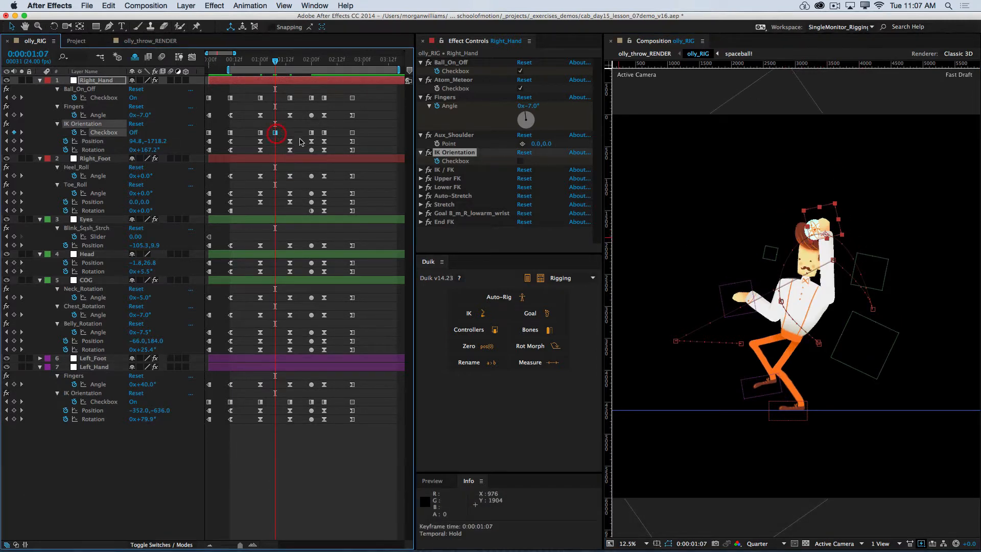
{"action": "key", "text": "super+Right"}
{"action": "key", "text": "super+Right"}
{"action": "key", "text": "super+Right"}
{"action": "key", "text": "super+Right"}
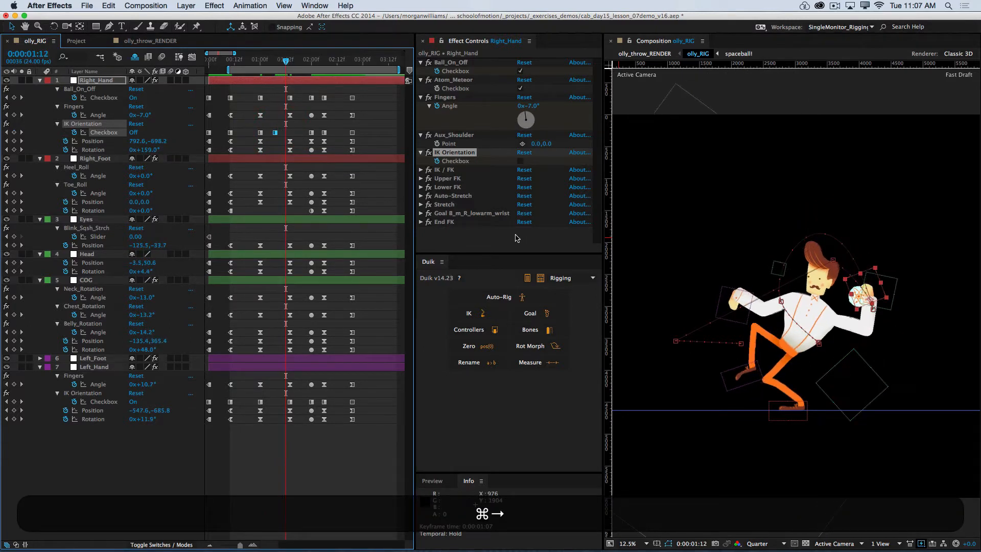
Save the project and play a RAM preview to review the reshaped right arm swing
{"action": "key", "text": "super+s"}
{"action": "key", "text": "0"}
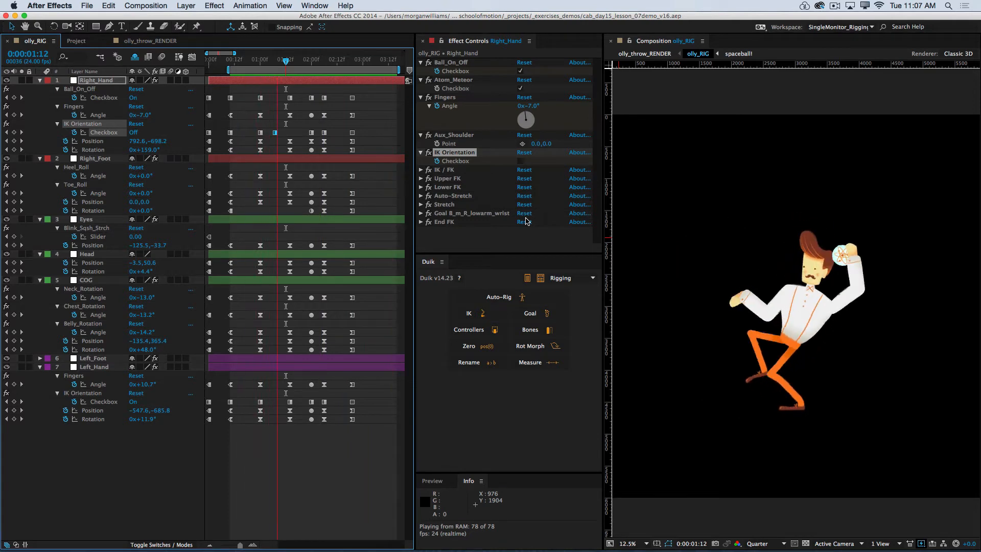
{"action": "key", "text": "space"}
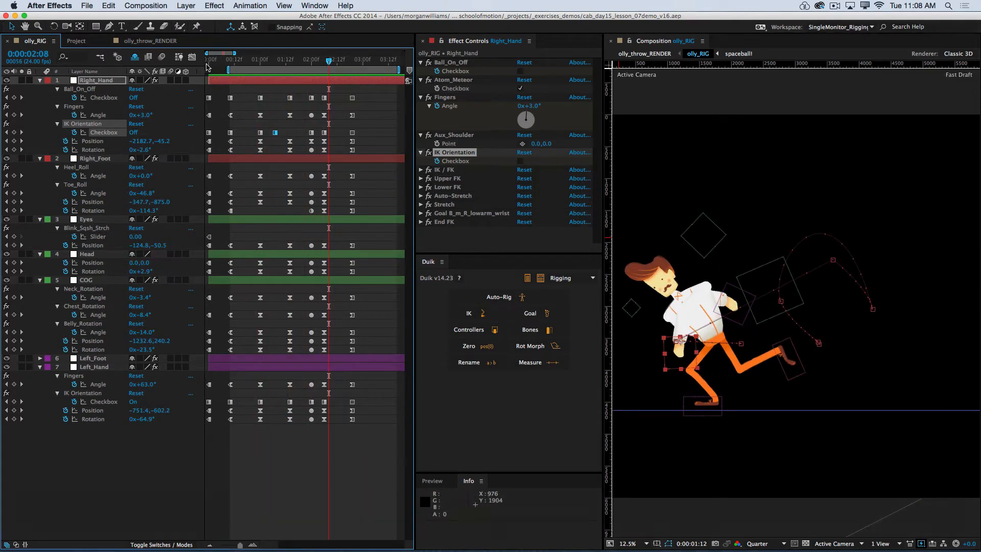
At 0:00:02:03, pull curve handles out of Right_Hand's 0:00:02:00 Position keyframe and arch the forward throw path upward
{"action": "key", "text": "period"}
{"action": "left_click_drag", "start_coordinate": [286, 62], "coordinate": [318, 77]}
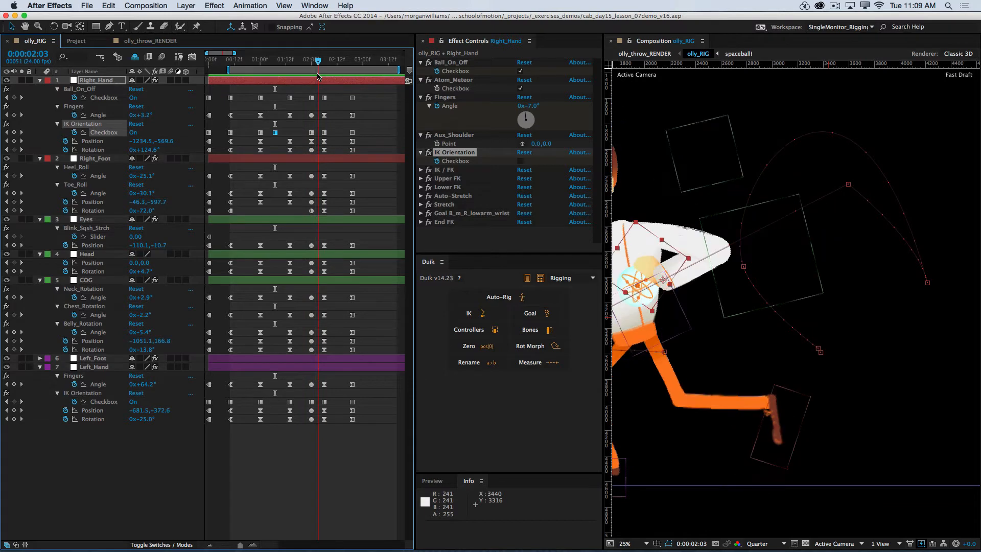
{"action": "left_click", "coordinate": [313, 62]}
{"action": "key", "text": "cmd+minus"}
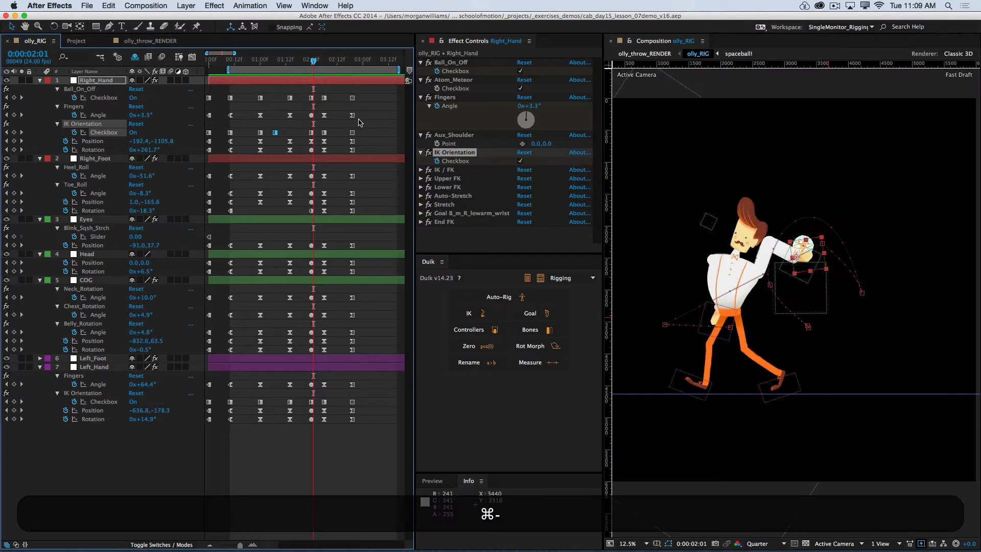
{"action": "key", "text": "Page_Down"}
{"action": "key", "text": "Page_Down"}
{"action": "left_click", "coordinate": [823, 244], "text": "alt+super"}
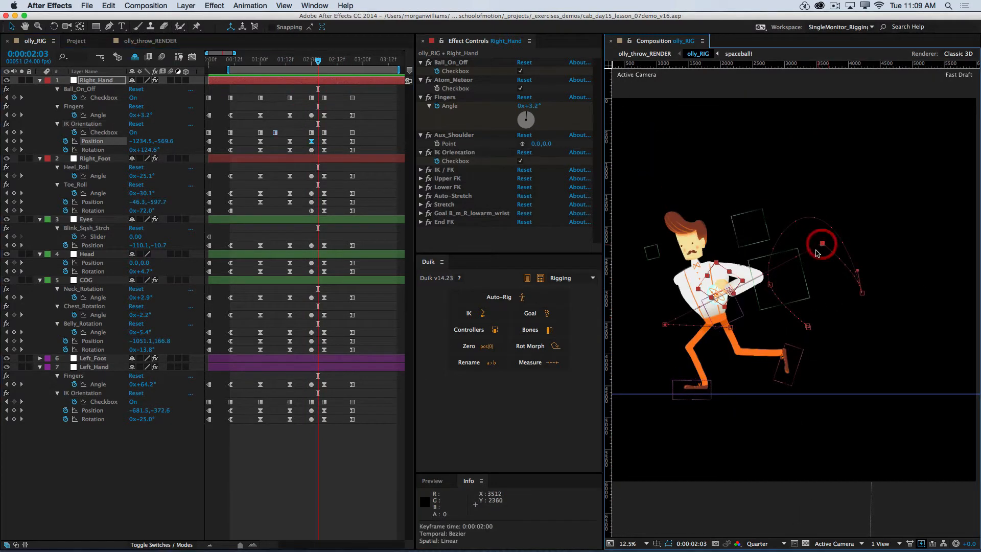
{"action": "left_click_drag", "start_coordinate": [823, 246], "coordinate": [765, 220]}
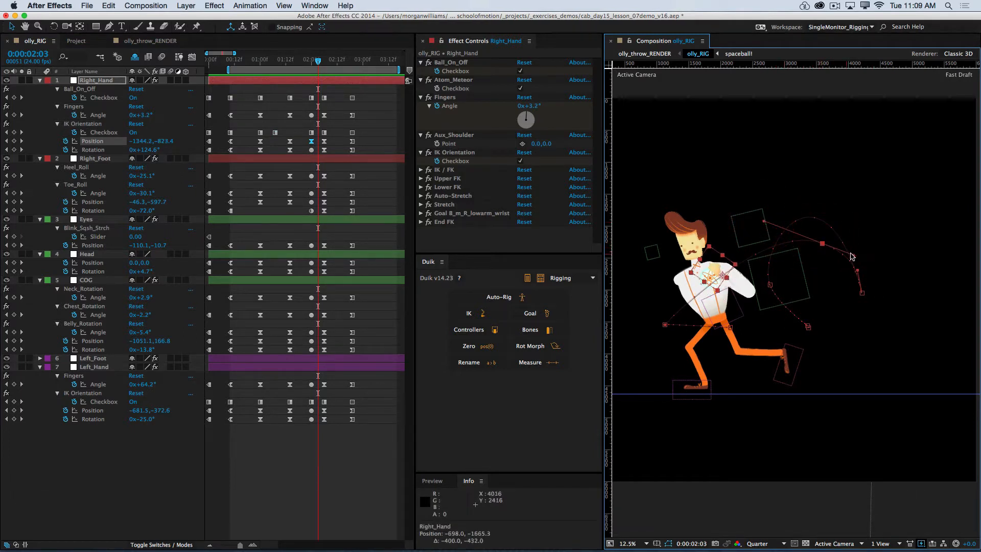
{"action": "left_click_drag", "start_coordinate": [851, 256], "coordinate": [842, 254]}
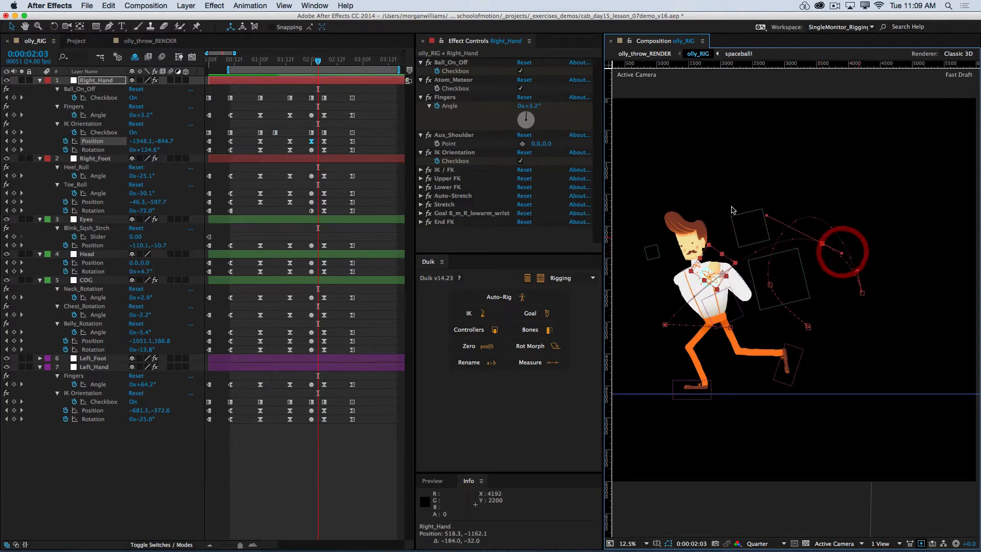
{"action": "left_click_drag", "start_coordinate": [765, 219], "coordinate": [740, 196]}
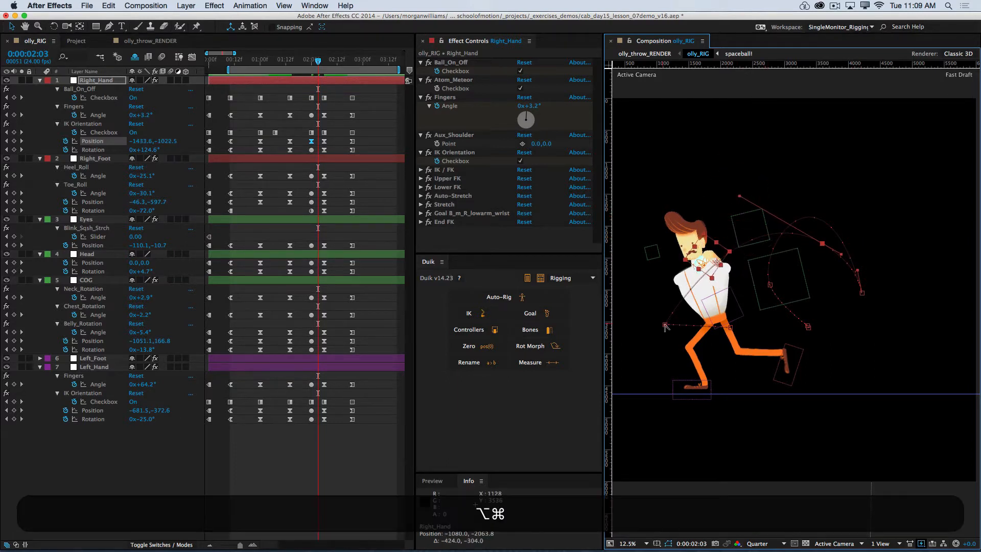
At 0:00:02:03, pull curve handles from Right_Hand's 0:00:02:06 Position keyframe and extend the 0:00:02:00 keyframe's handle into a higher forward arc
{"action": "left_click", "coordinate": [665, 325], "text": "alt+super"}
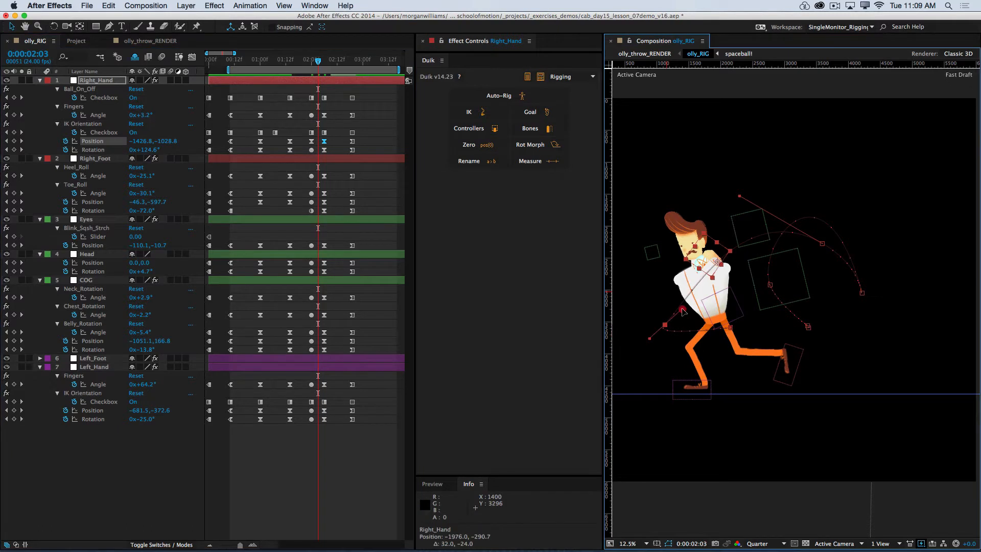
{"action": "left_click_drag", "start_coordinate": [681, 311], "coordinate": [618, 202]}
{"action": "left_click_drag", "start_coordinate": [743, 197], "coordinate": [748, 190]}
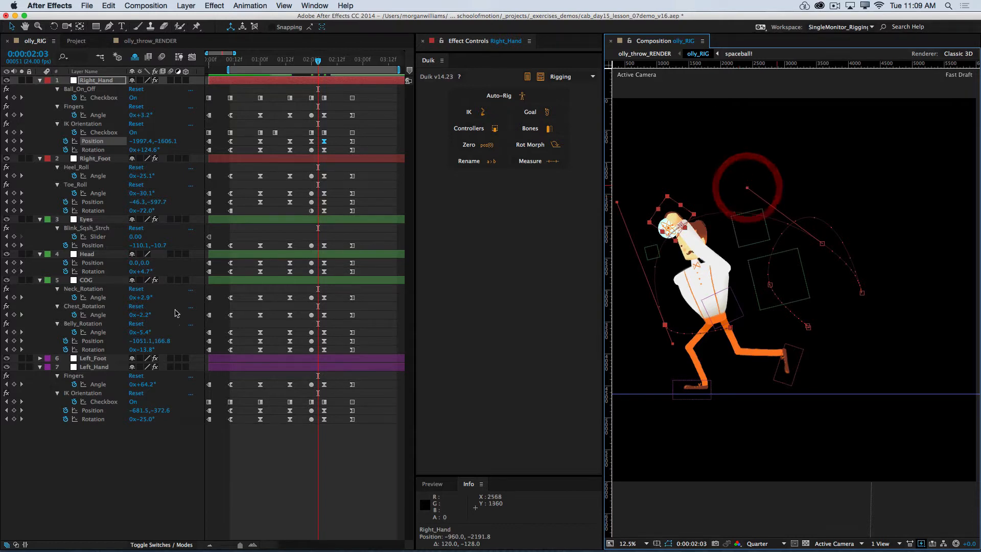
Check the right arm frame by frame through the forward throw between 0:00:01:22 and 0:00:02:06
{"action": "key", "text": "super+Left"}
{"action": "key", "text": "super+Left"}
{"action": "key", "text": "super+Left"}
{"action": "key", "text": "super+Left"}
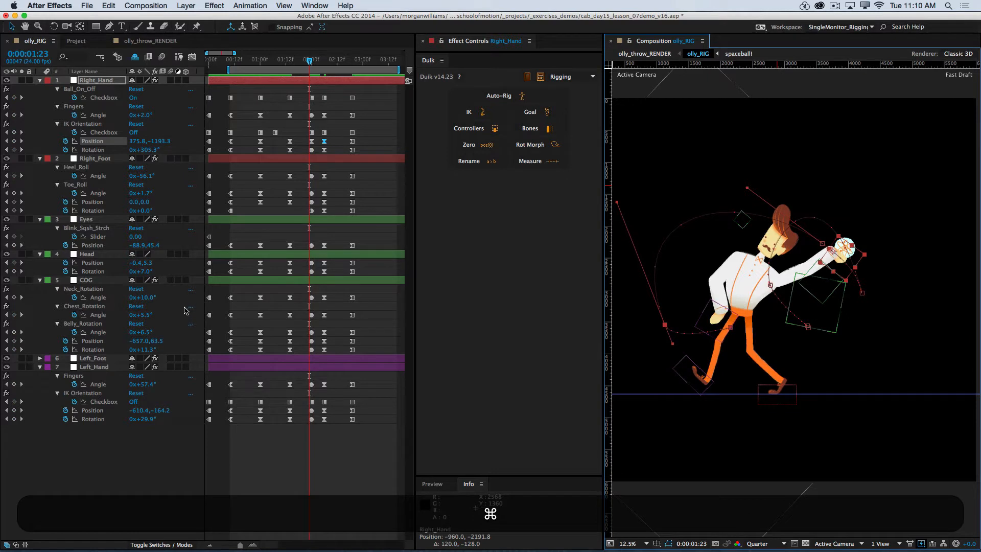
{"action": "key", "text": "super+Right"}
{"action": "key", "text": "super+Left"}
{"action": "key", "text": "super+Left"}
{"action": "key", "text": "super+Left"}
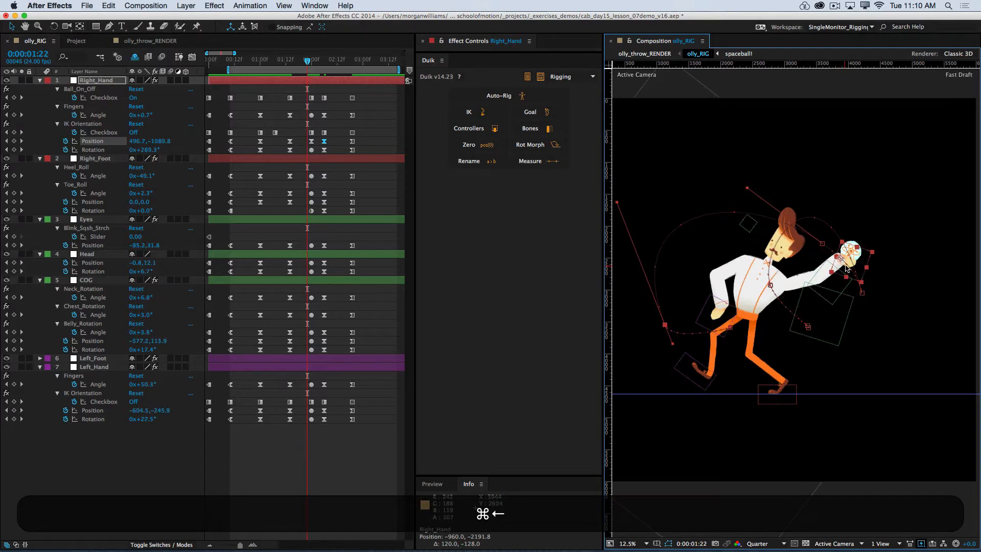
{"action": "key", "text": "super+Left"}
{"action": "key", "text": "super+Right"}
{"action": "key", "text": "super+Right"}
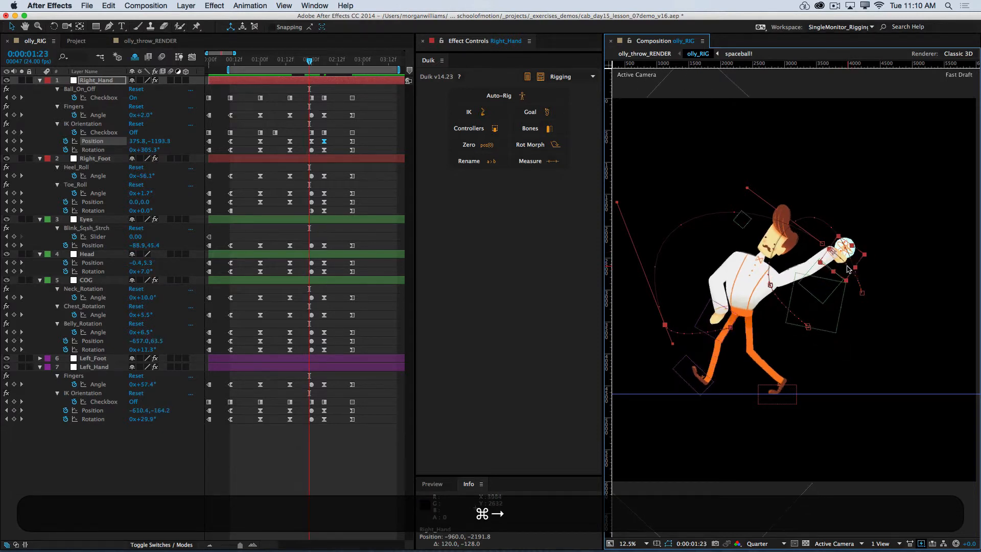
{"action": "key", "text": "super+Right"}
{"action": "key", "text": "super+Left"}
{"action": "key", "text": "super+Left"}
{"action": "key", "text": "super+Right"}
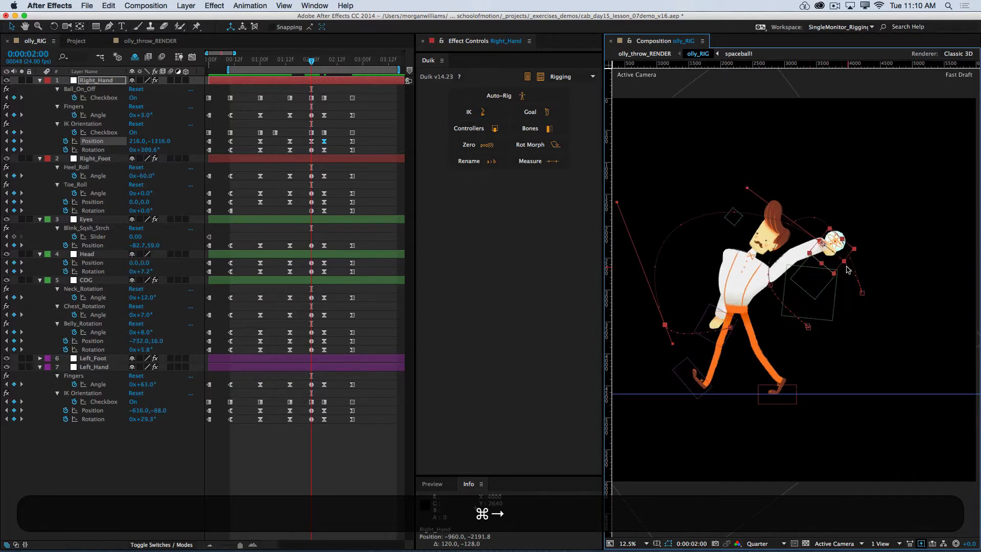
{"action": "key", "text": "super+Right"}
{"action": "key", "text": "super+Right"}
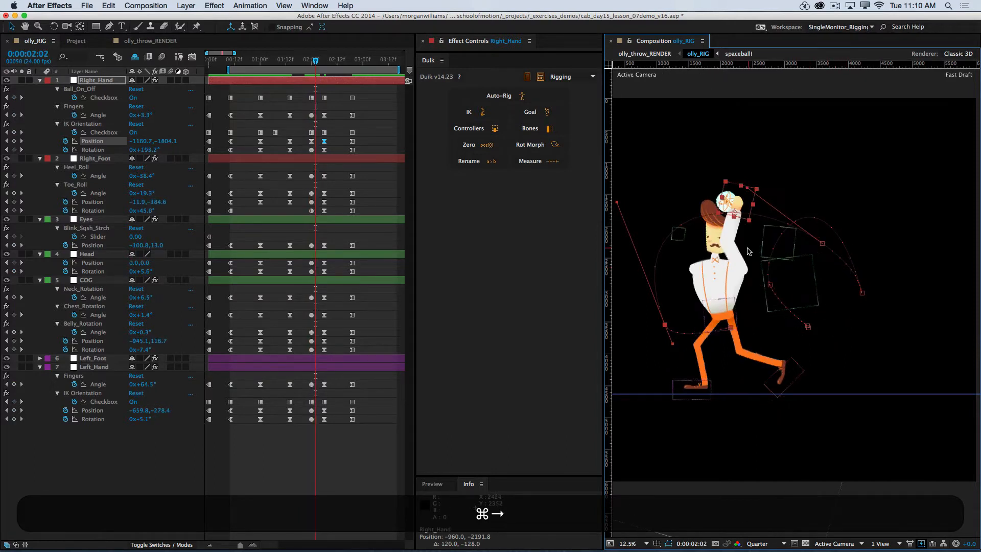
{"action": "key", "text": "super+Right"}
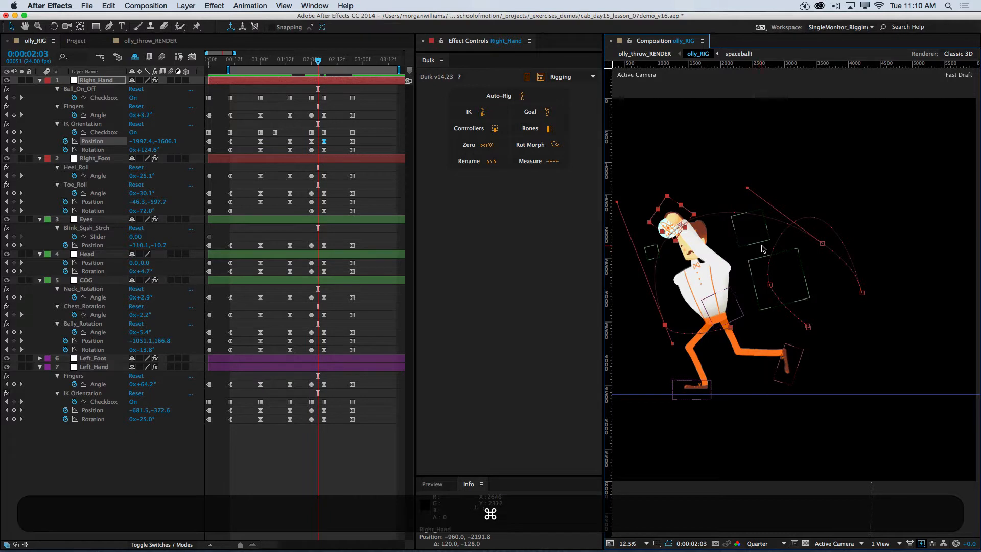
{"action": "key", "text": "super+Right"}
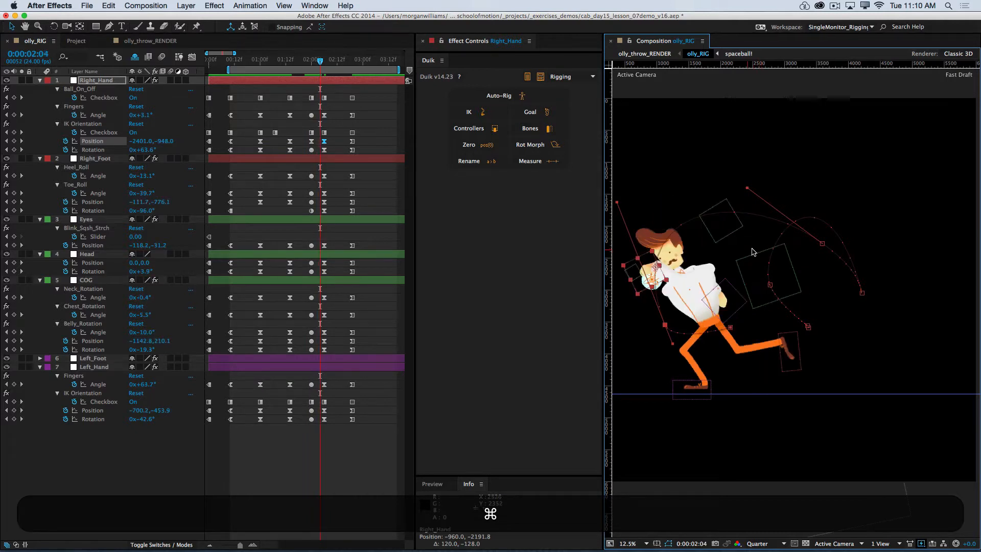
{"action": "key", "text": "super+Right"}
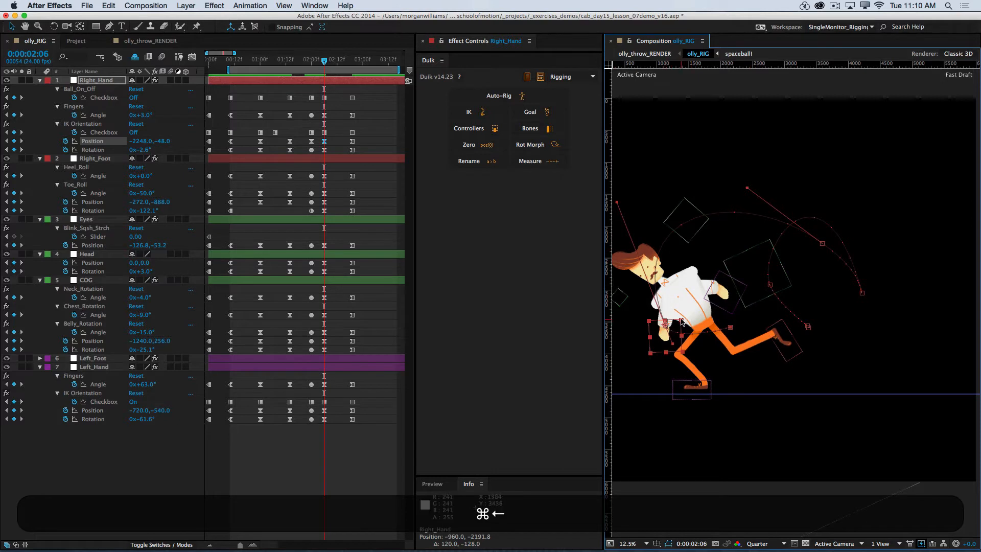
At 0:00:02:03, nudge the path handle of Right_Hand's 0:00:02:06 Position keyframe slightly farther outward in front of the character
{"action": "key", "text": "super+Left"}
{"action": "key", "text": "super+Left"}
{"action": "key", "text": "super+Left"}
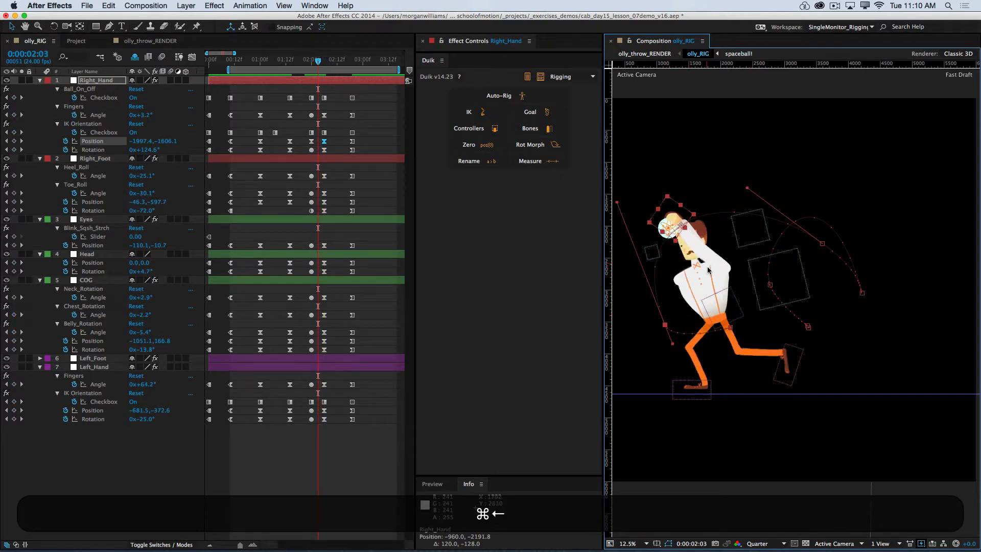
{"action": "key", "text": "super+Left"}
{"action": "key", "text": "super+Right"}
{"action": "left_click_drag", "start_coordinate": [616, 205], "coordinate": [614, 205]}
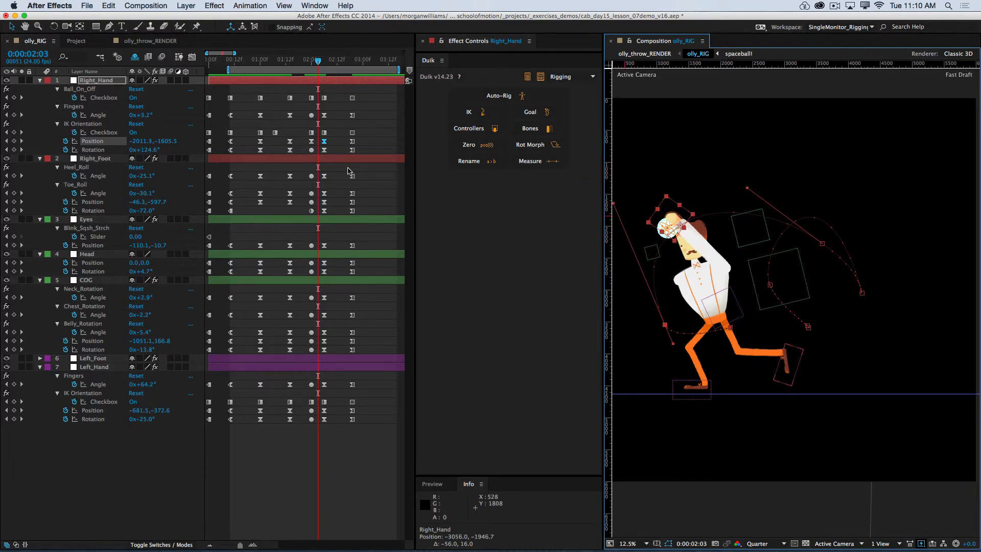
Move Right_Hand's IK Orientation Checkbox keyframe from 0:00:02:06 to 0:00:02:03 and check the elbow flip through 0:00:02:06
{"action": "left_click", "coordinate": [322, 133]}
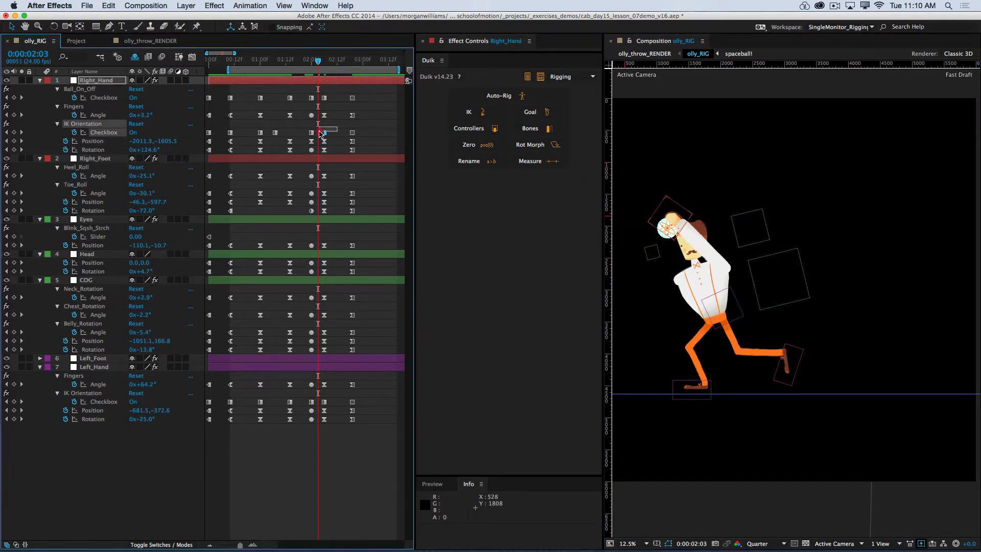
{"action": "left_click_drag", "start_coordinate": [323, 136], "coordinate": [319, 136]}
{"action": "key", "text": "super+Left"}
{"action": "key", "text": "super+Left"}
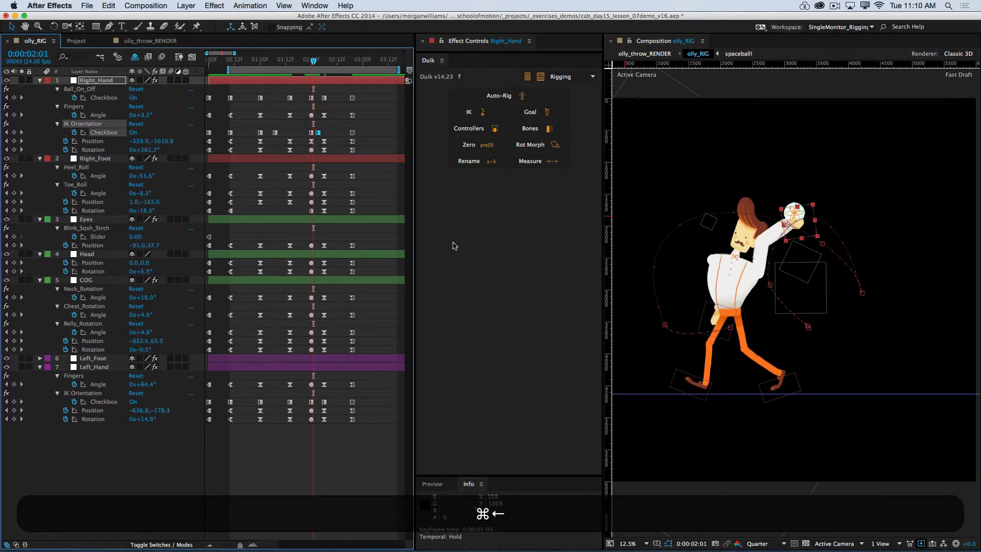
{"action": "key", "text": "super+Right"}
{"action": "key", "text": "super+Right"}
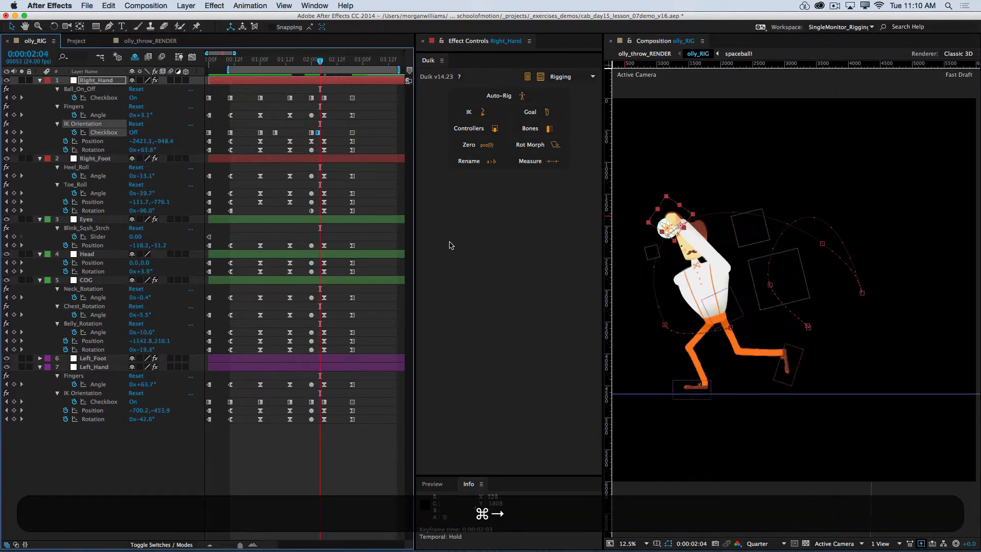
{"action": "key", "text": "super+Right"}
{"action": "key", "text": "super+Right"}
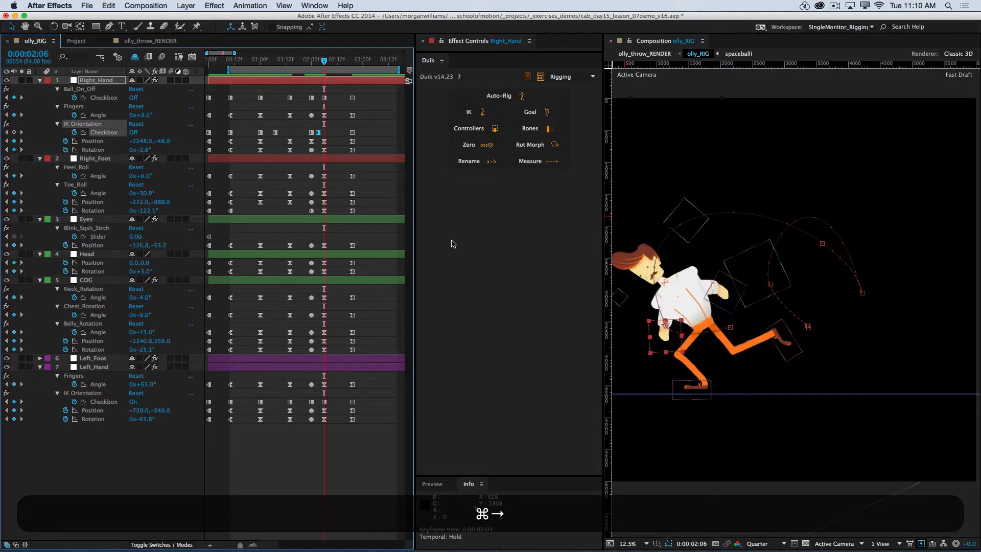
Recheck the elbow flip and arm pose frame by frame between 0:00:02:01 and 0:00:02:07
{"action": "key", "text": "super+Left"}
{"action": "key", "text": "super+Left"}
{"action": "key", "text": "super+Left"}
{"action": "key", "text": "super+Left"}
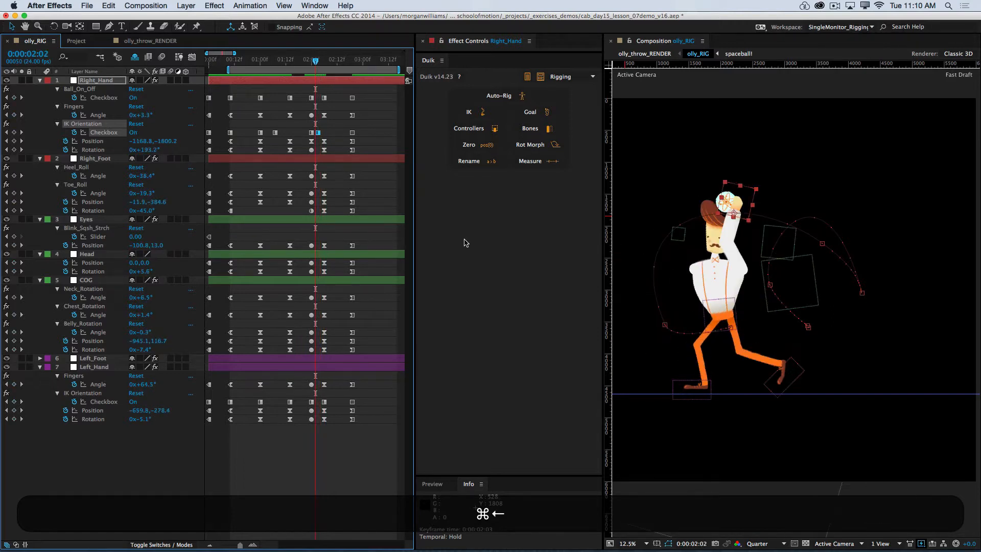
{"action": "key", "text": "super+Left"}
{"action": "key", "text": "super+Right"}
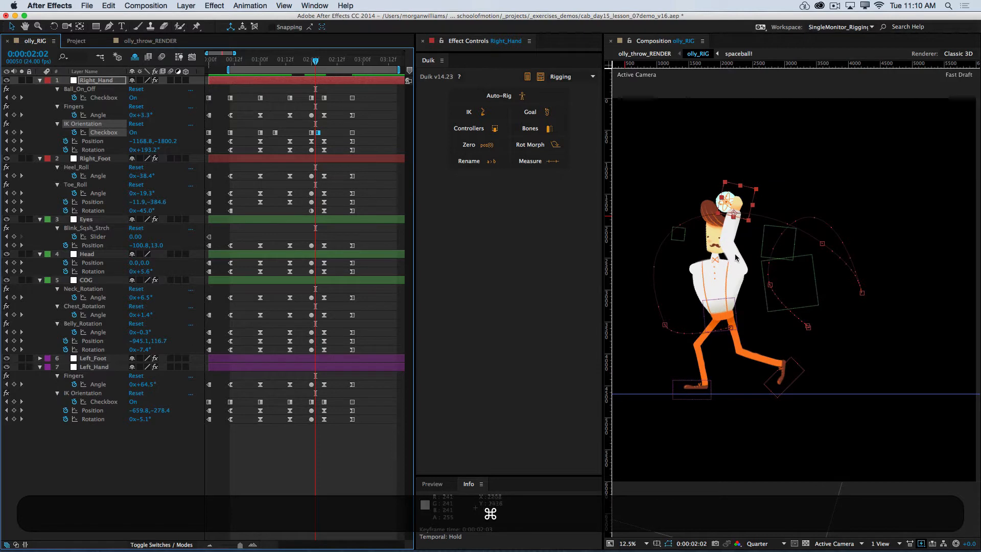
{"action": "key", "text": "super+Right"}
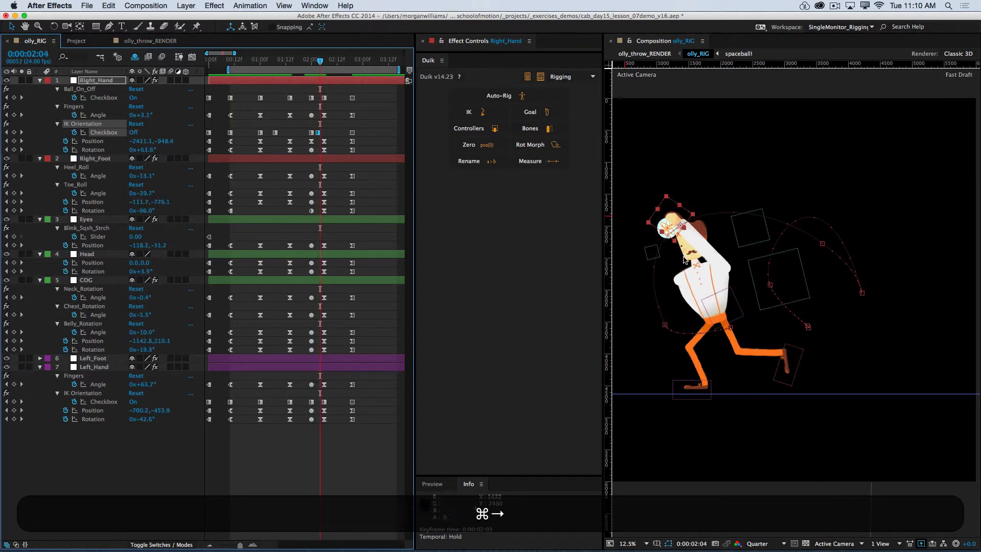
{"action": "key", "text": "super+Right"}
{"action": "key", "text": "super+Right"}
{"action": "key", "text": "super+Right"}
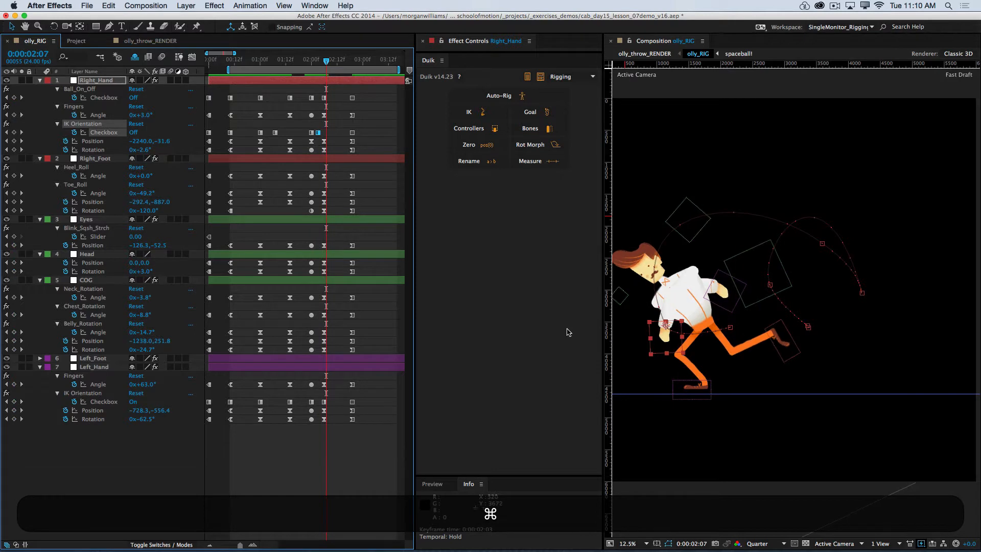
Save the project and play a RAM preview of the reshaped forward throw
{"action": "key", "text": "super+s"}
{"action": "key", "text": "KP_0"}
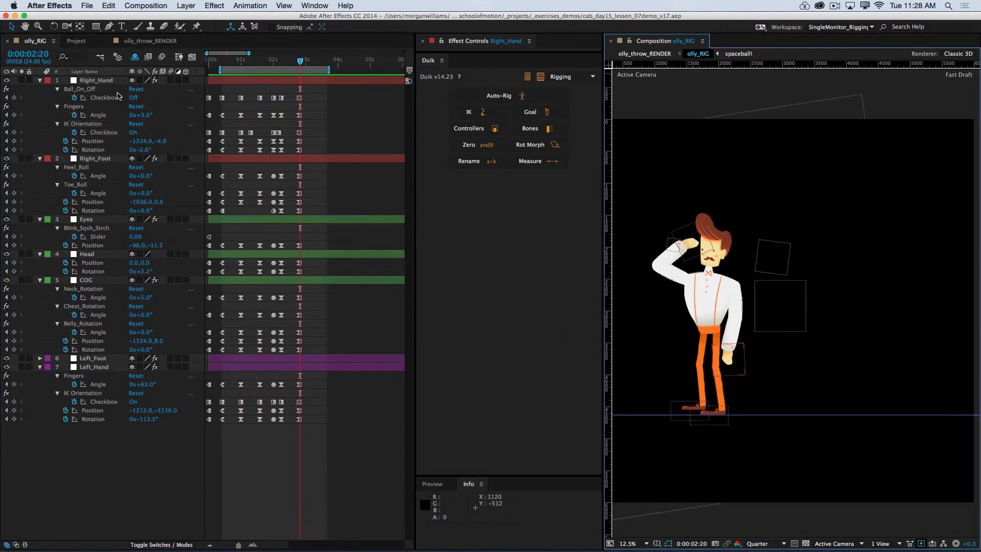
Display Right_Hand's motion path, scrub through the throw between 0:00:01:16 and 0:00:02:12, and play a RAM preview
{"action": "left_click", "coordinate": [96, 81]}
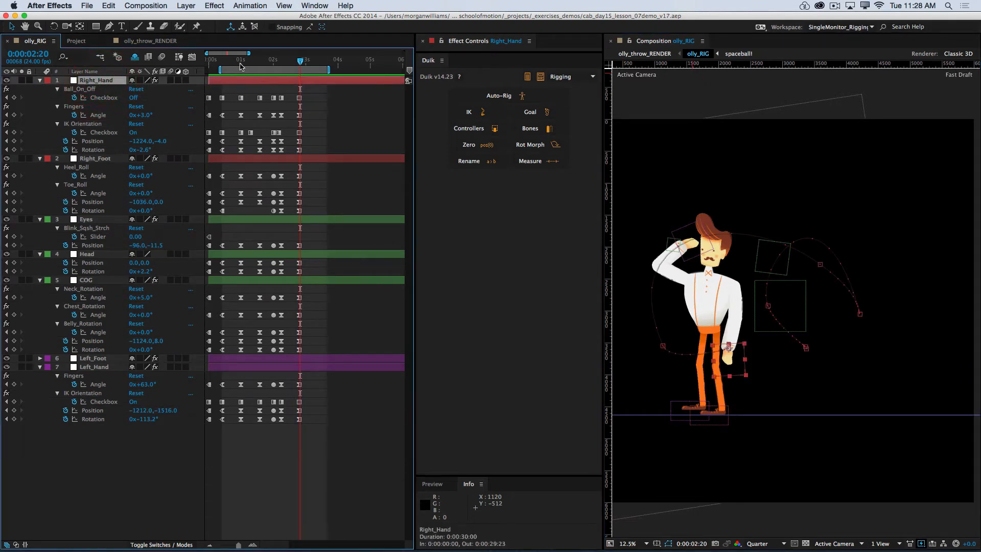
{"action": "left_click_drag", "start_coordinate": [240, 67], "coordinate": [273, 64]}
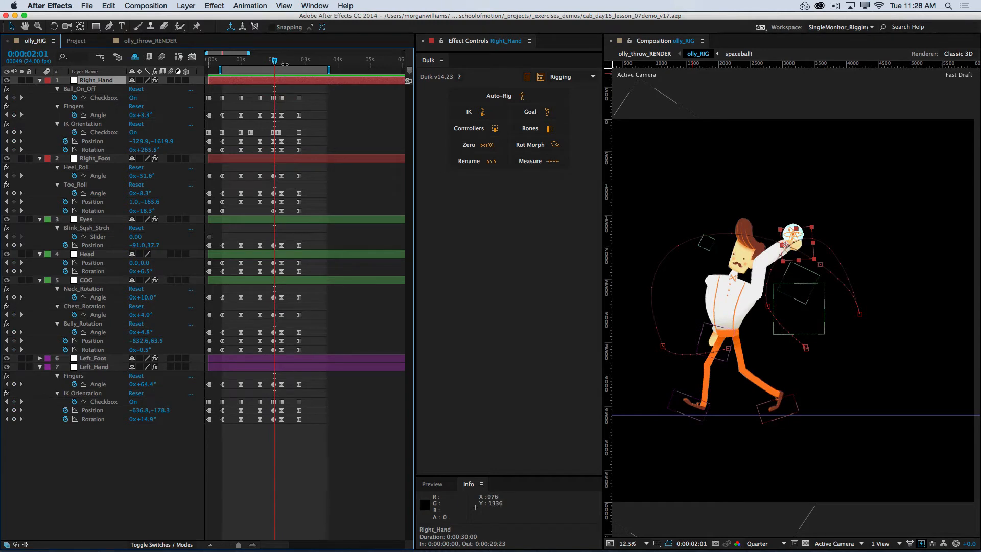
{"action": "left_click_drag", "start_coordinate": [278, 62], "coordinate": [280, 89]}
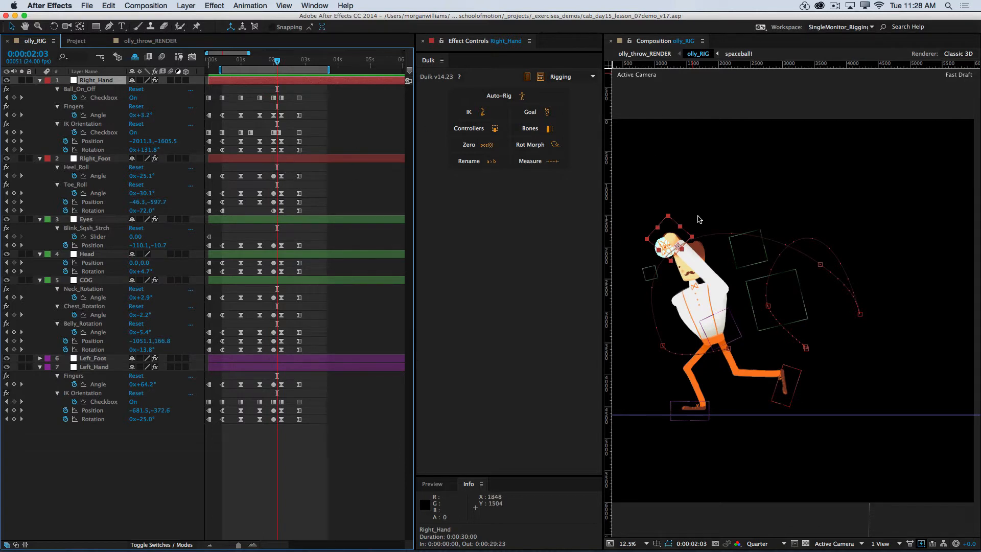
{"action": "left_click_drag", "start_coordinate": [274, 61], "coordinate": [263, 64]}
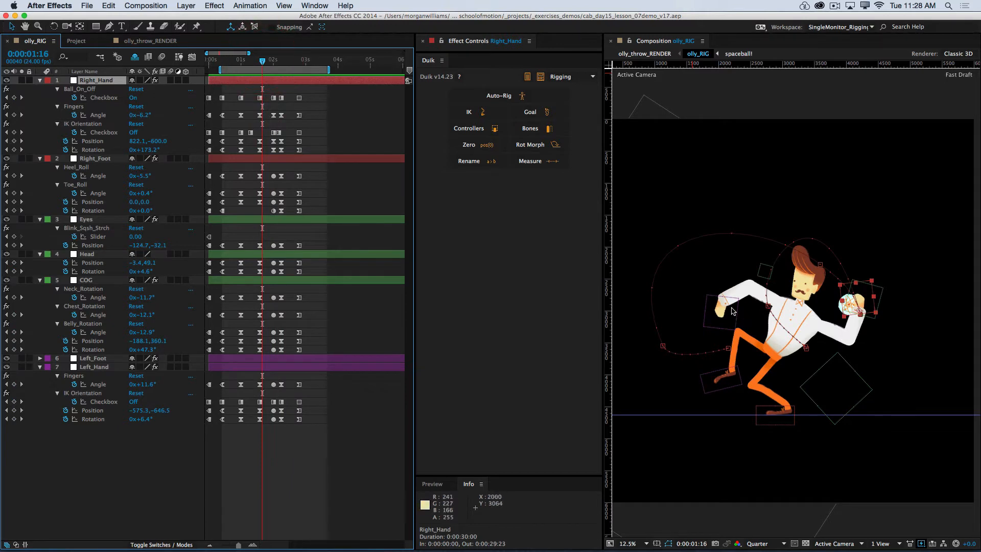
{"action": "mouse_move", "coordinate": [265, 63]}
{"action": "left_mouse_down"}
{"action": "mouse_move", "coordinate": [242, 63]}
{"action": "mouse_move", "coordinate": [275, 70]}
{"action": "left_mouse_up"}
{"action": "left_click", "coordinate": [275, 69]}
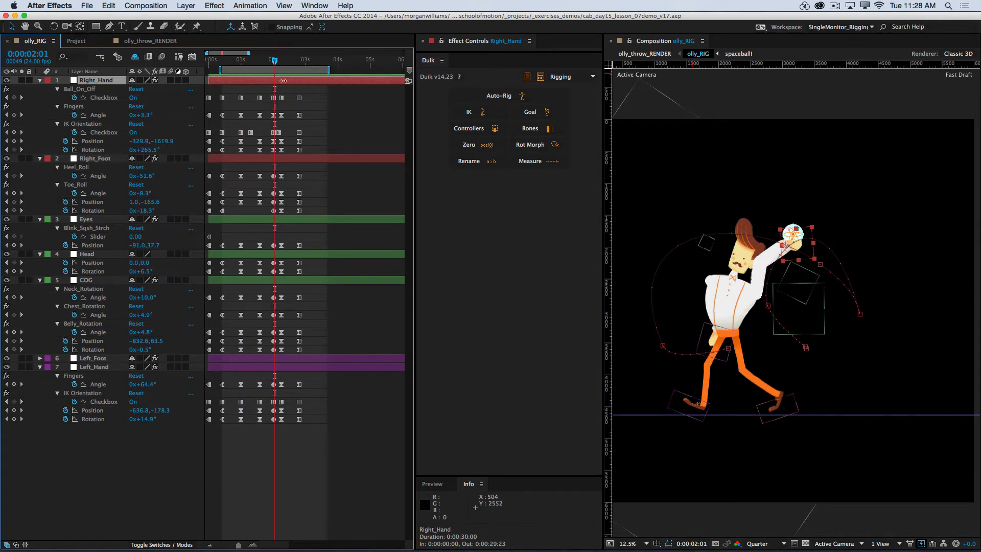
{"action": "left_click_drag", "start_coordinate": [265, 63], "coordinate": [290, 63]}
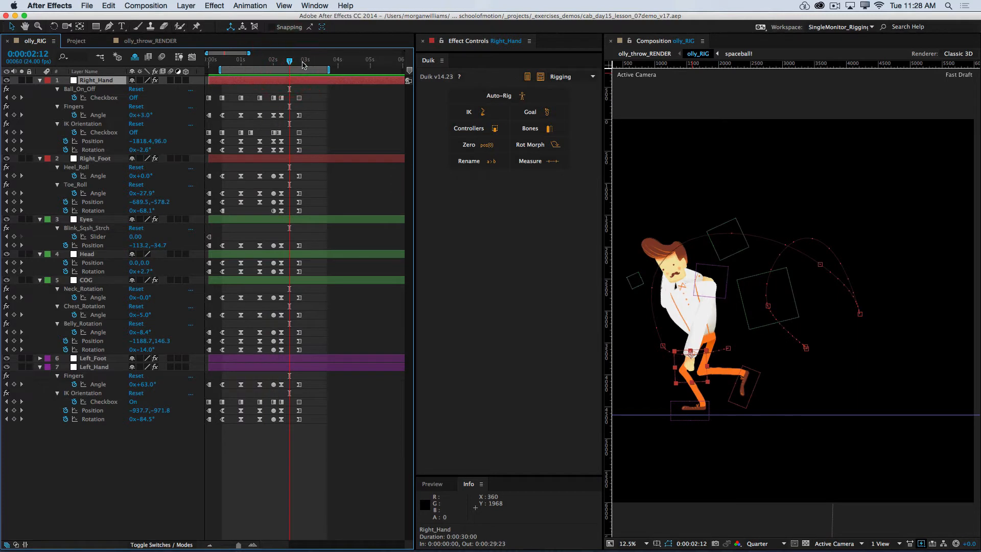
{"action": "key", "text": "KP_0"}
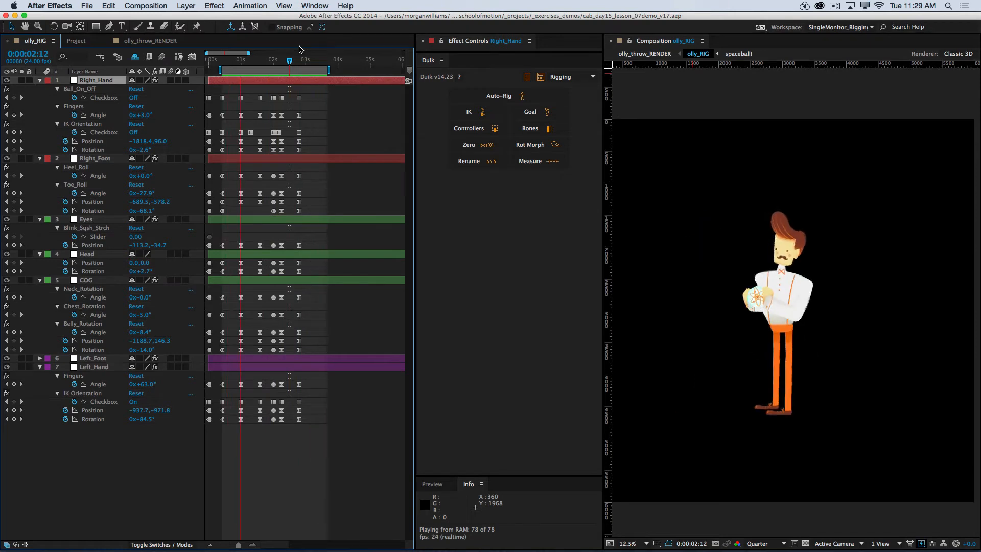
{"action": "left_click", "coordinate": [221, 108]}
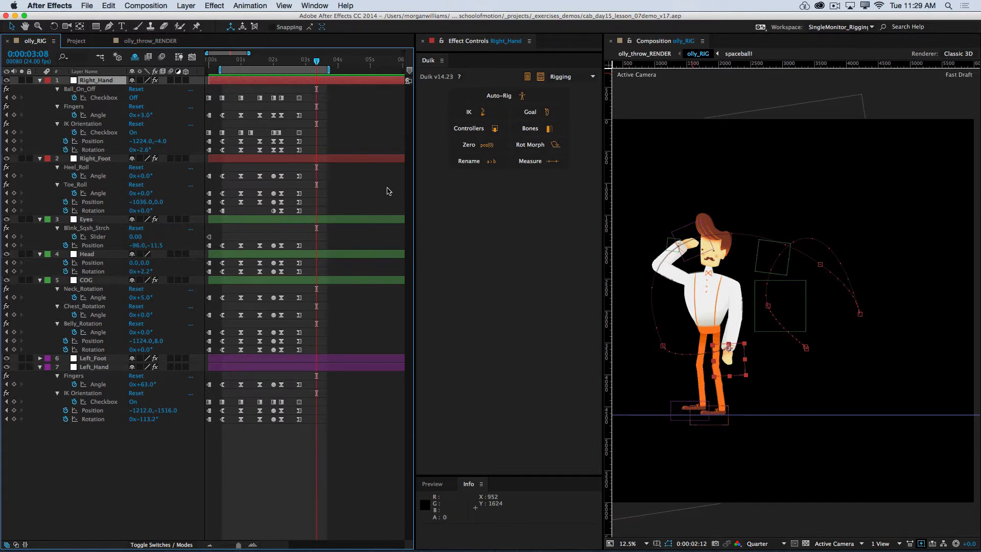
Zoom the timeline in on the throw's keyframes, widen the timeline area, and play a RAM preview
{"action": "key", "text": "equal"}
{"action": "left_click_drag", "start_coordinate": [221, 53], "coordinate": [210, 53]}
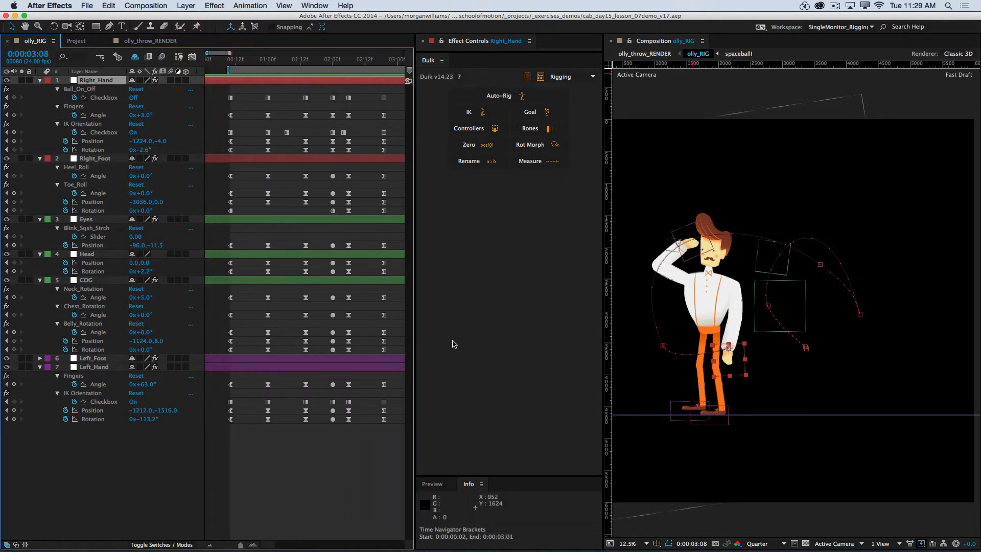
{"action": "left_click_drag", "start_coordinate": [414, 350], "coordinate": [512, 347]}
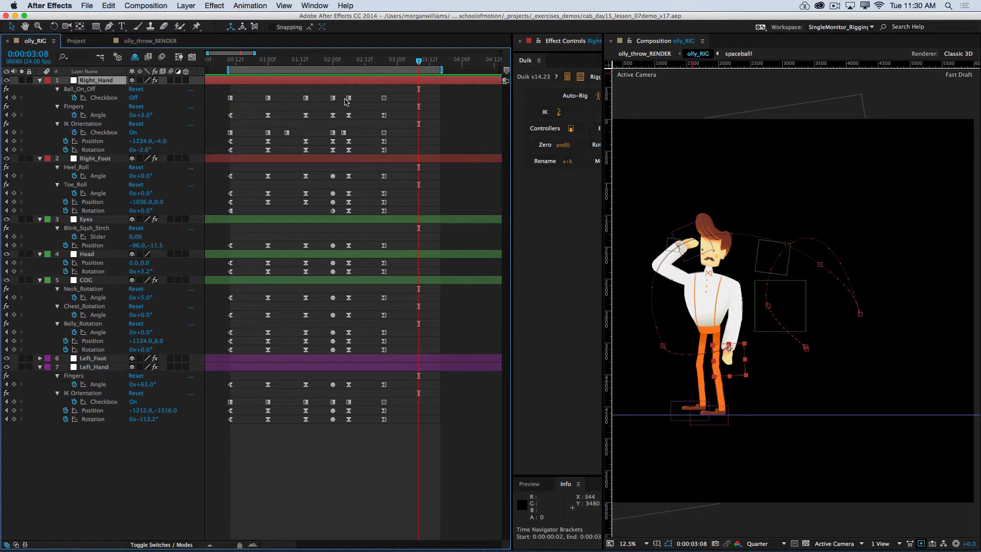
{"action": "key", "text": "KP_0"}
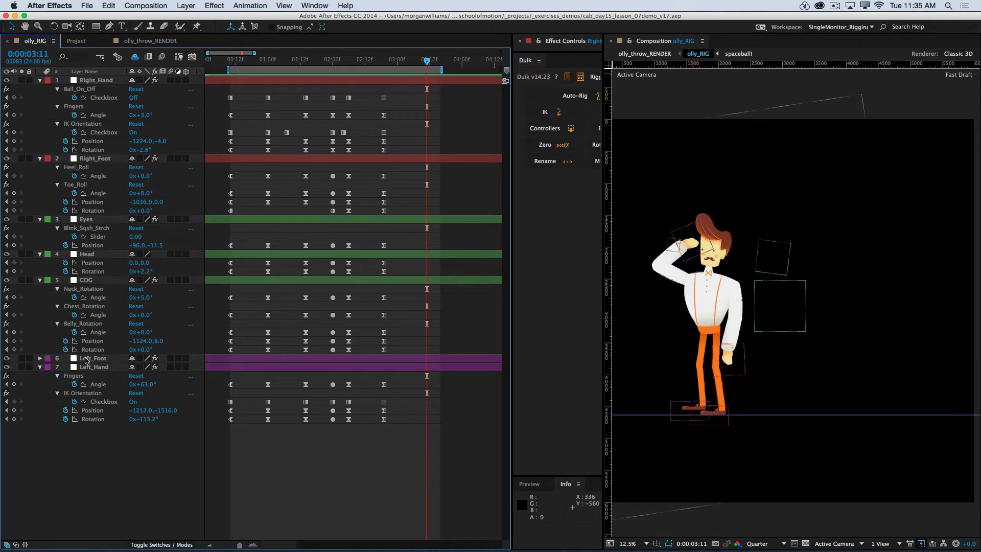
Reveal Left_Foot's keyframed properties, and collapse the properties of all seven controller layers
{"action": "left_click", "coordinate": [86, 360]}
{"action": "key", "text": "u"}
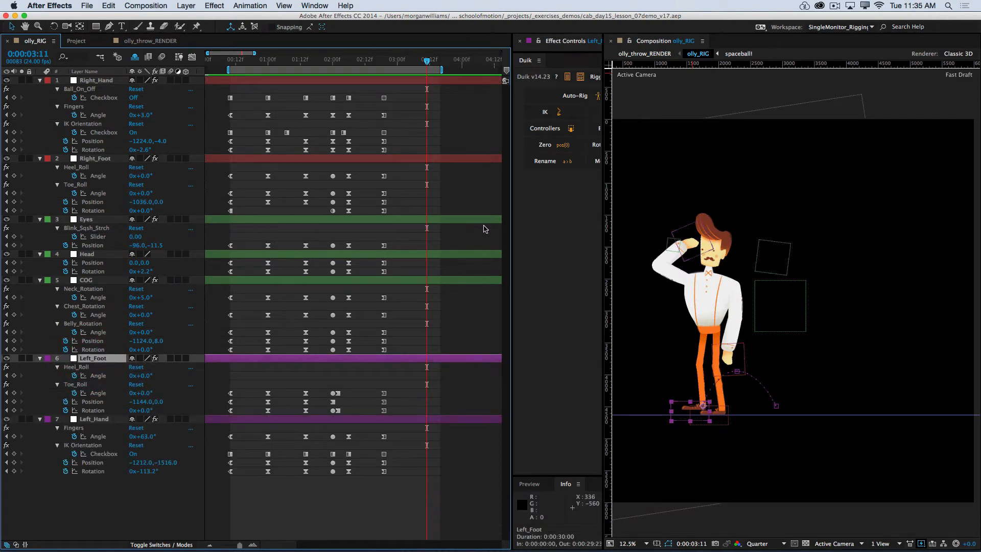
{"action": "left_click", "coordinate": [451, 199]}
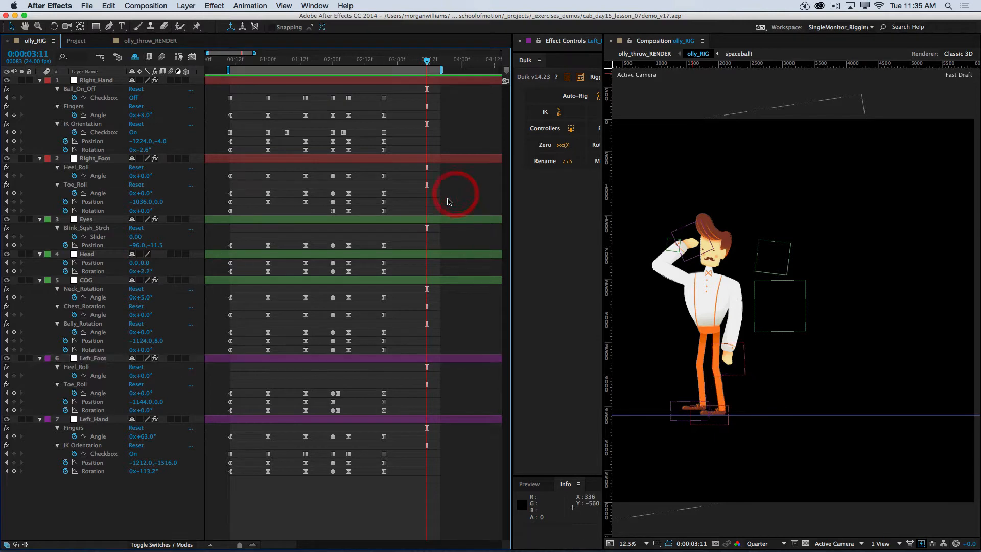
{"action": "key", "text": "super+a"}
{"action": "key", "text": "super+u"}
{"action": "key", "text": "super+u"}
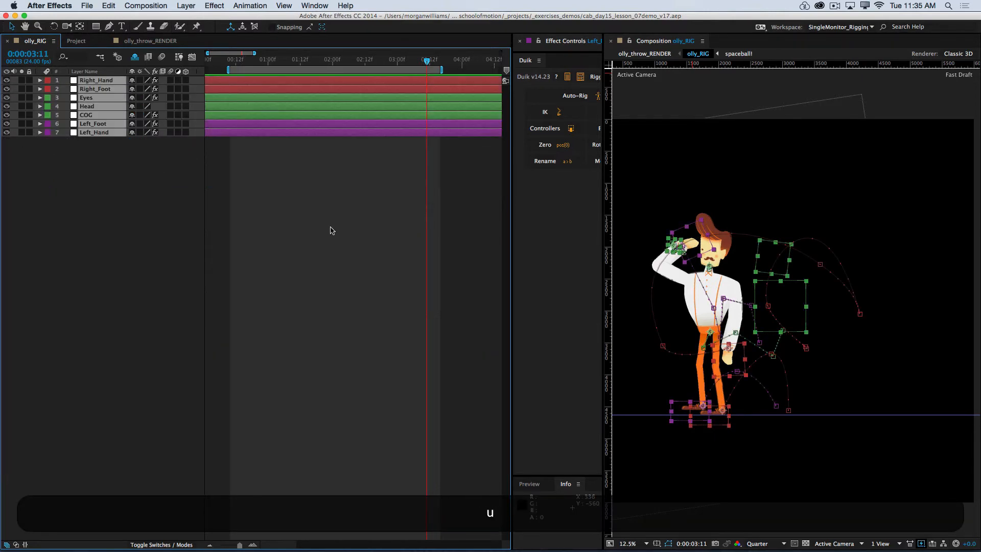
Reveal all seven controllers' keyframes and examine the throw poses and Right_Hand's timing at 0:00:01:00, 0:00:01:07 and 0:00:01:14
{"action": "key", "text": "u"}
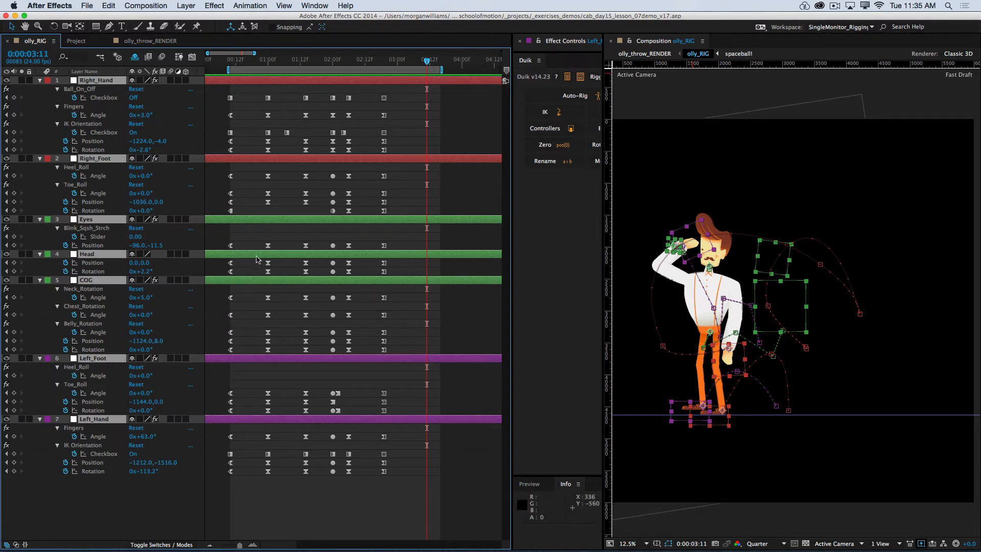
{"action": "left_click", "coordinate": [446, 191]}
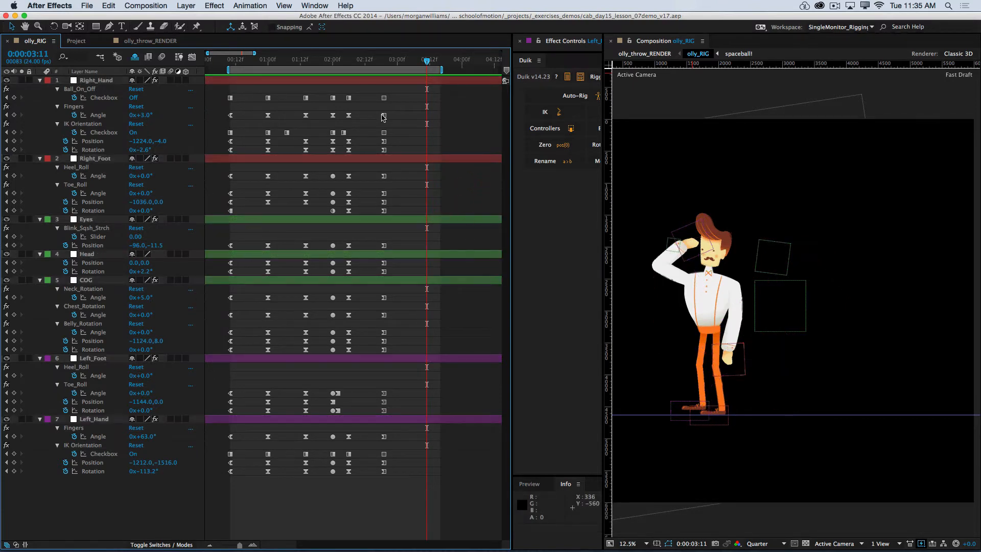
{"action": "left_click", "coordinate": [268, 60]}
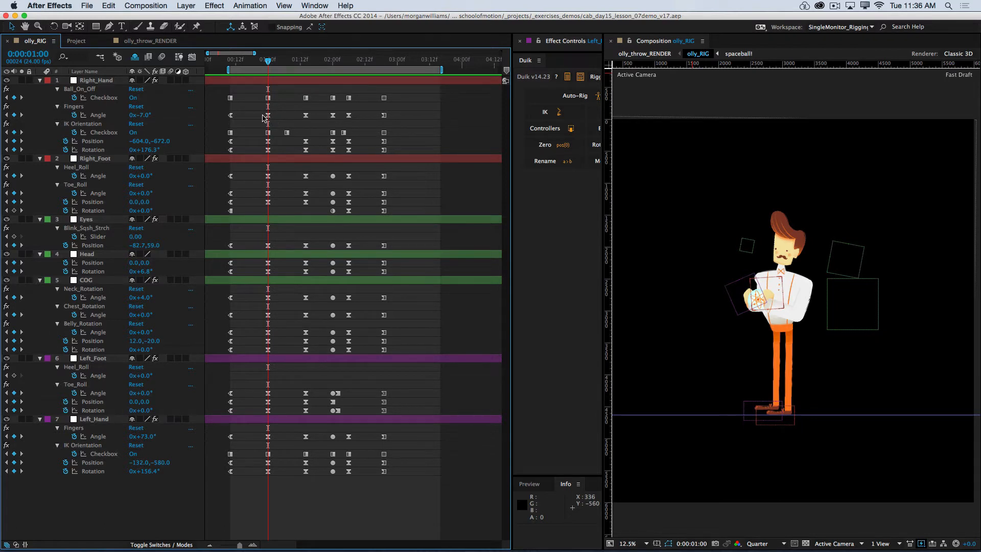
{"action": "left_click_drag", "start_coordinate": [268, 61], "coordinate": [286, 66]}
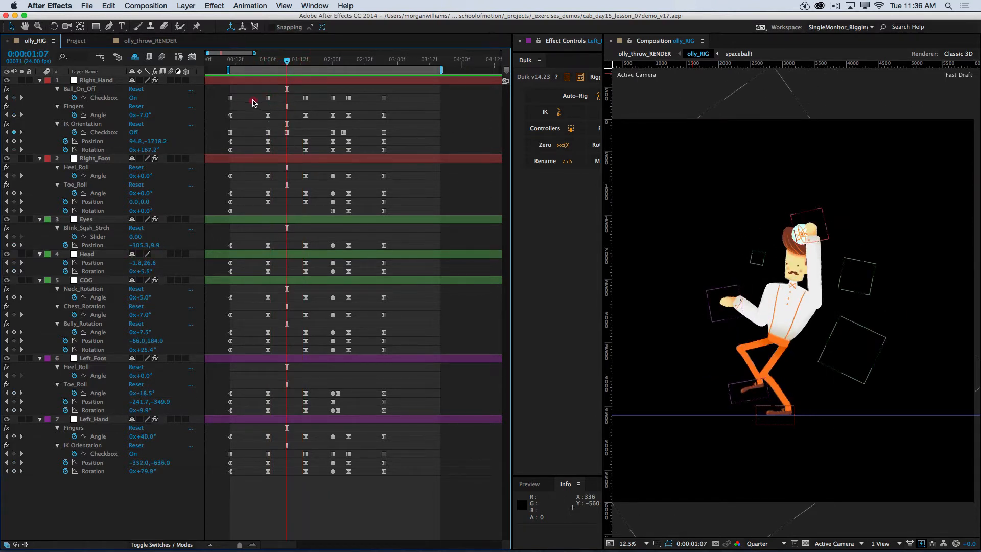
{"action": "left_click_drag", "start_coordinate": [253, 102], "coordinate": [309, 149]}
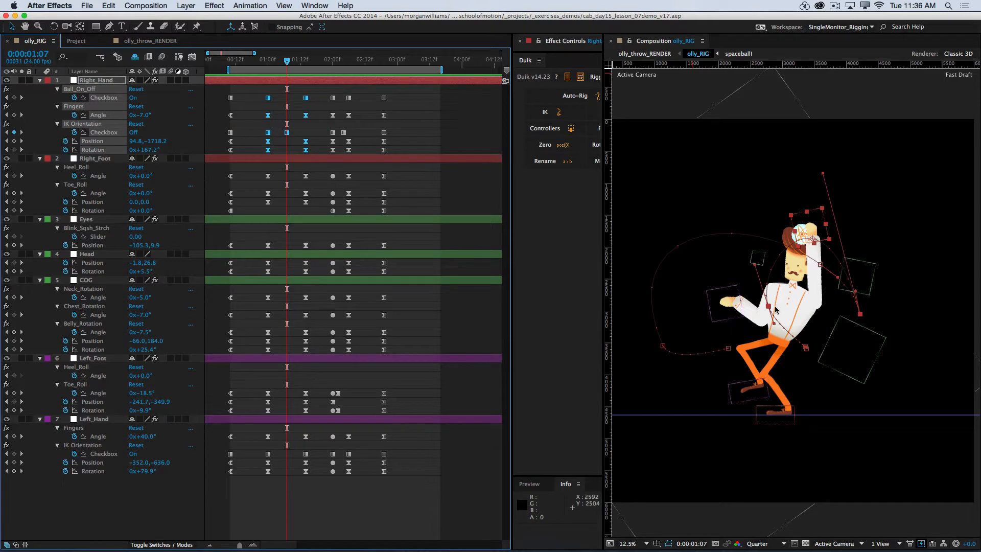
{"action": "left_click_drag", "start_coordinate": [297, 129], "coordinate": [274, 129]}
{"action": "left_click_drag", "start_coordinate": [258, 94], "coordinate": [313, 161]}
{"action": "left_click", "coordinate": [408, 113]}
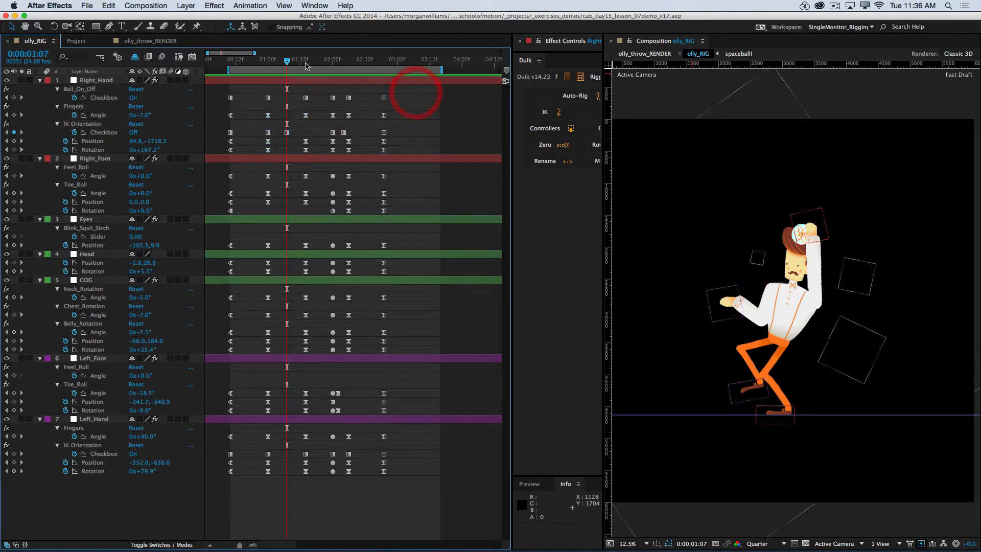
{"action": "left_click_drag", "start_coordinate": [287, 60], "coordinate": [306, 65]}
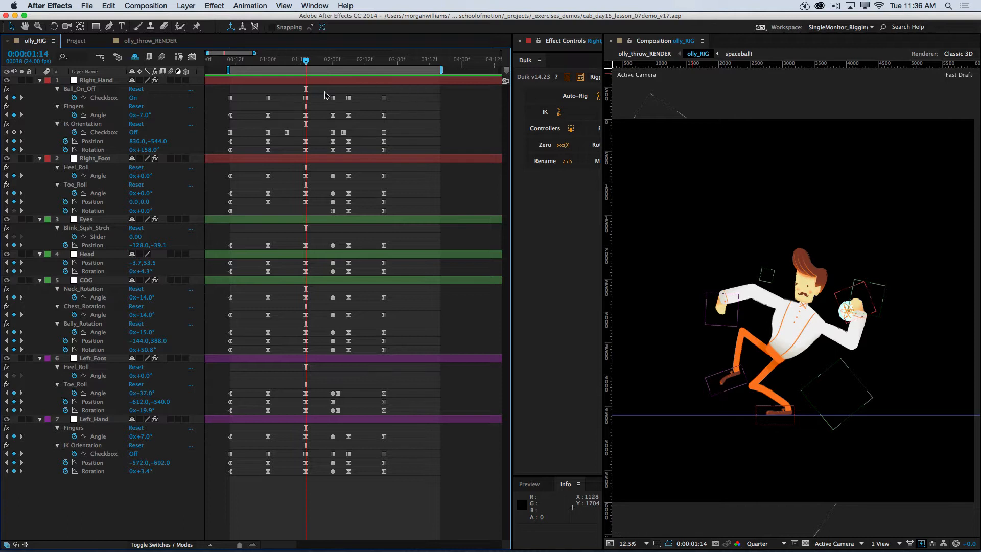
Shift all controllers' keyframes from 0:00:01:00 onward to begin at 0:00:01:14, go back to 0:00:01:00, and save the project
{"action": "left_click_drag", "start_coordinate": [415, 96], "coordinate": [258, 496]}
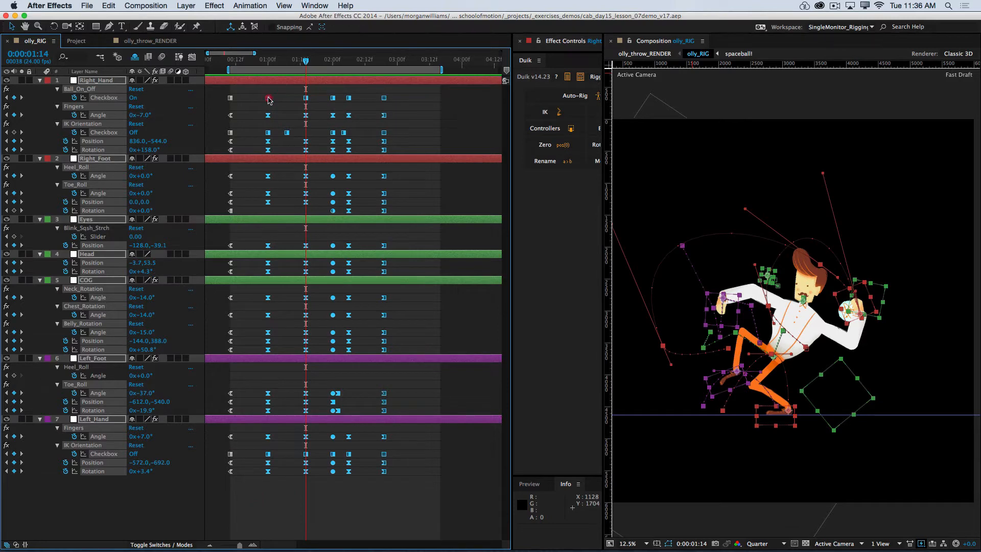
{"action": "left_click_drag", "start_coordinate": [270, 99], "coordinate": [306, 104]}
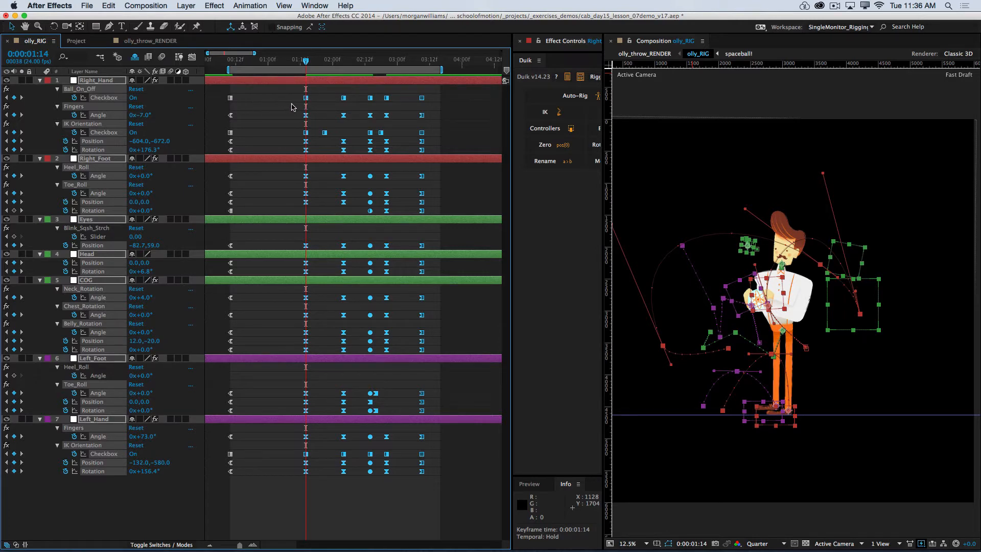
{"action": "left_click_drag", "start_coordinate": [306, 62], "coordinate": [269, 76]}
{"action": "key", "text": "super+s"}
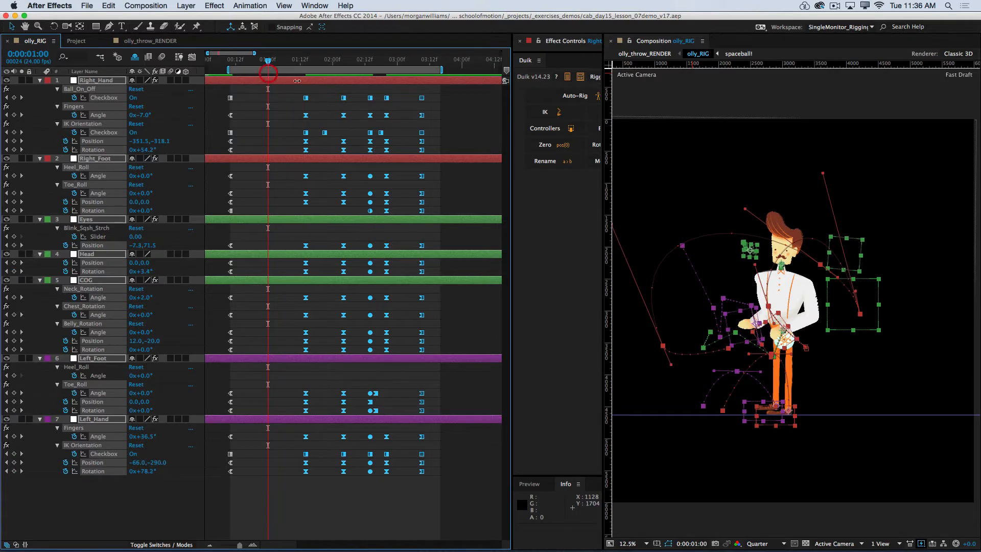
Copy Right_Hand's keyframes at 0:00:01:14 and paste them at 0:00:01:00
{"action": "left_click", "coordinate": [289, 115]}
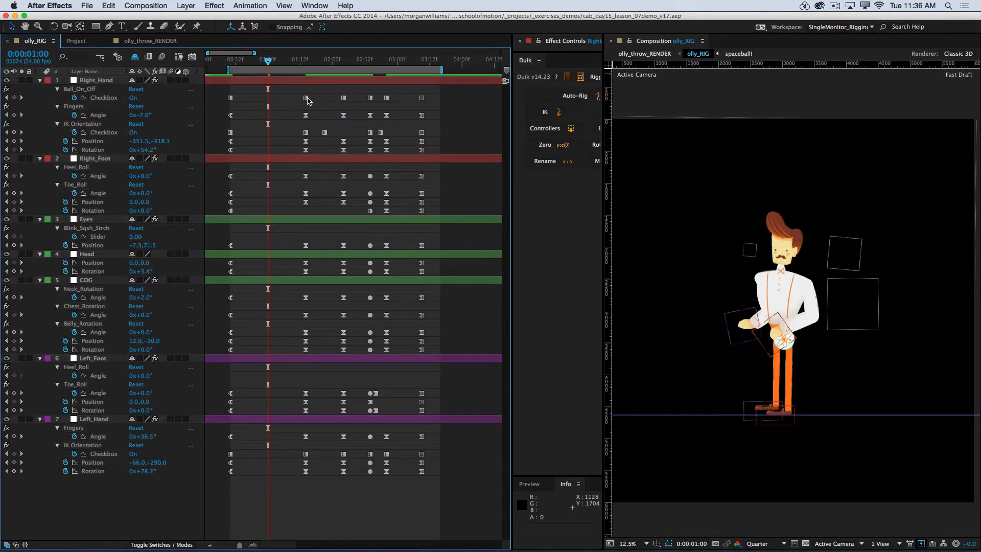
{"action": "left_click_drag", "start_coordinate": [311, 92], "coordinate": [297, 156]}
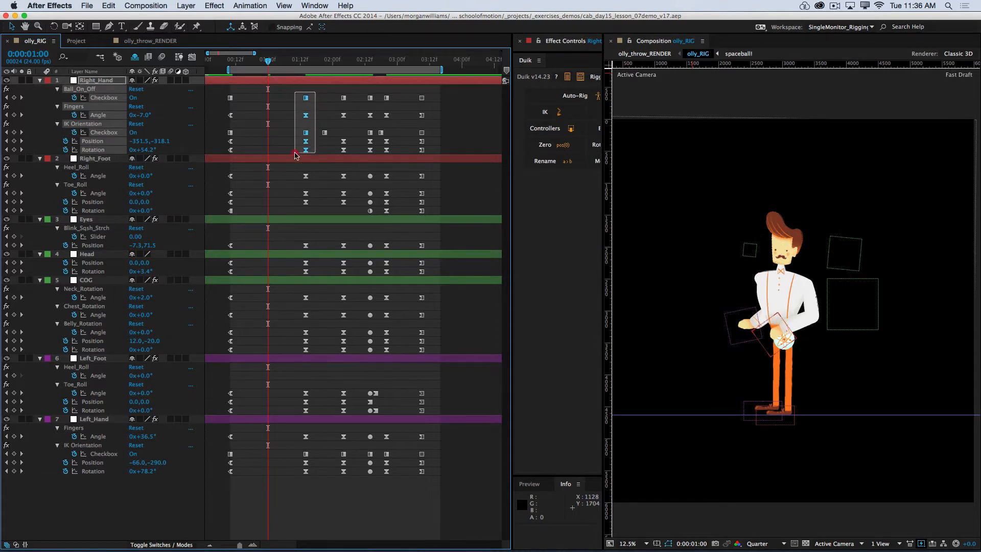
{"action": "left_click", "coordinate": [306, 141]}
{"action": "key", "text": "super+c"}
{"action": "key", "text": "super+v"}
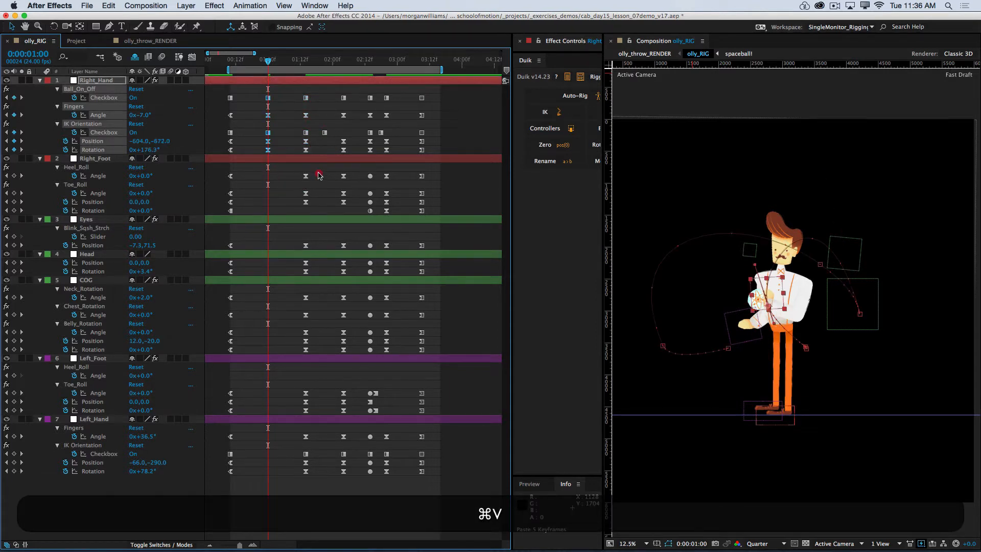
Duplicate the 0:00:01:14 keyframes of Right_Foot, Eyes, Head and COG at 0:00:01:00, one layer at a time
{"action": "left_click_drag", "start_coordinate": [320, 169], "coordinate": [298, 354]}
{"action": "key", "text": "super+c"}
{"action": "key", "text": "super+v"}
{"action": "key", "text": "super+c"}
{"action": "key", "text": "super+v"}
{"action": "key", "text": "super+c"}
{"action": "key", "text": "super+v"}
{"action": "key", "text": "super+c"}
{"action": "key", "text": "super+v"}
Duplicate the 0:00:01:14 keyframes of Left_Foot and Left_Hand at 0:00:01:00, and save the project
{"action": "left_click_drag", "start_coordinate": [316, 390], "coordinate": [298, 471]}
{"action": "key", "text": "super+c"}
{"action": "key", "text": "super+v"}
{"action": "key", "text": "super+c"}
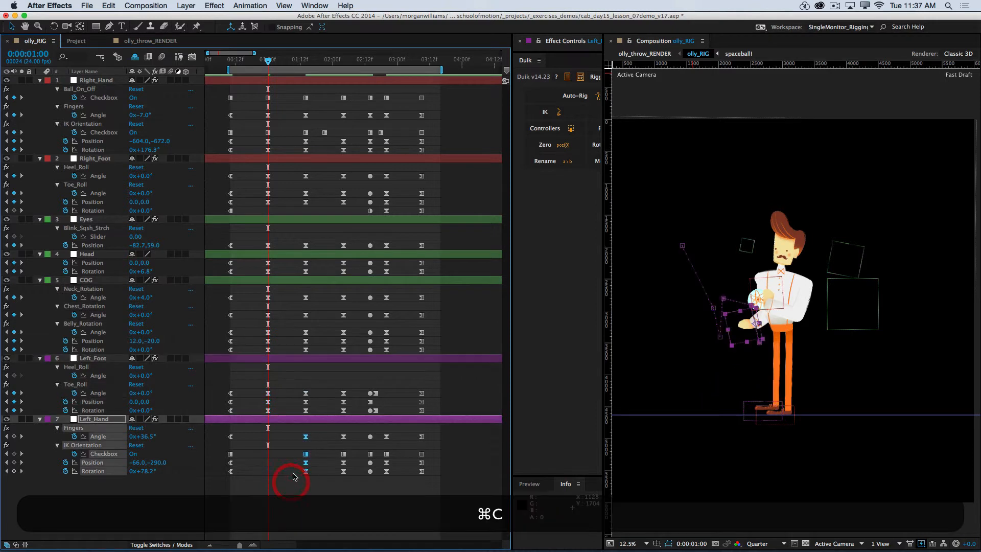
{"action": "key", "text": "super+v"}
{"action": "key", "text": "super+s"}
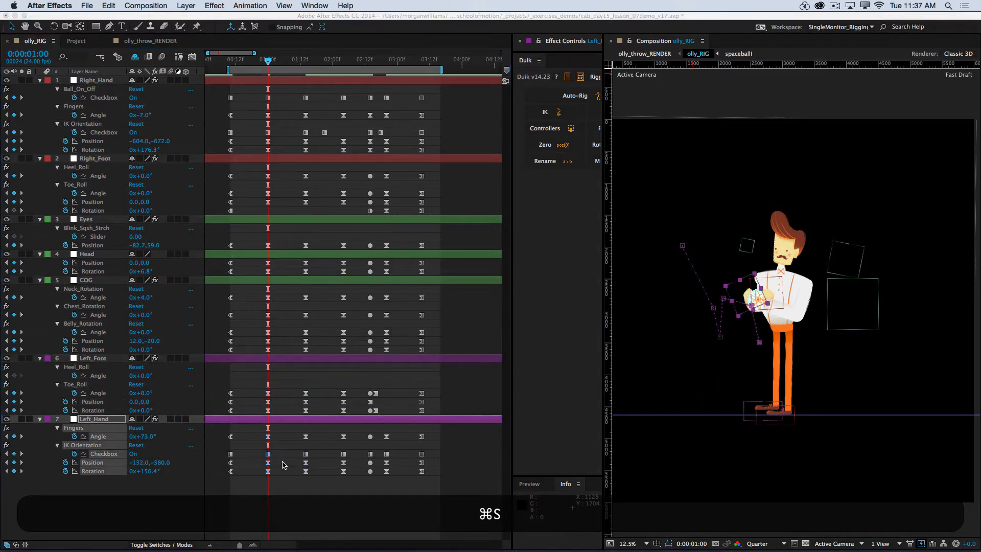
Convert all controllers' keyframes at 0:00:01:00 to hold keyframes
{"action": "left_click_drag", "start_coordinate": [285, 92], "coordinate": [254, 492]}
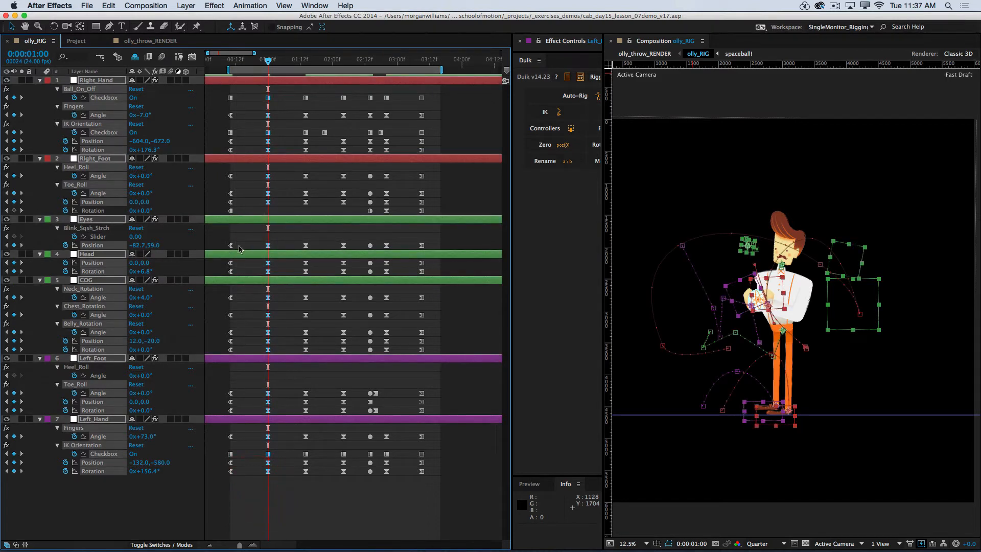
{"action": "left_click", "coordinate": [267, 472], "text": "alt+super"}
{"action": "mouse_move", "coordinate": [697, 549]}
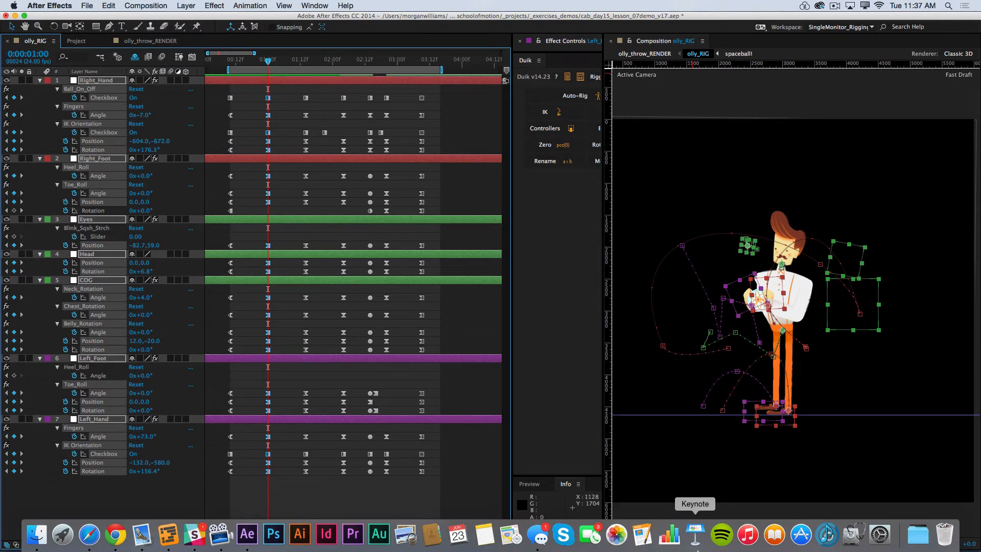
{"action": "left_click", "coordinate": [284, 328]}
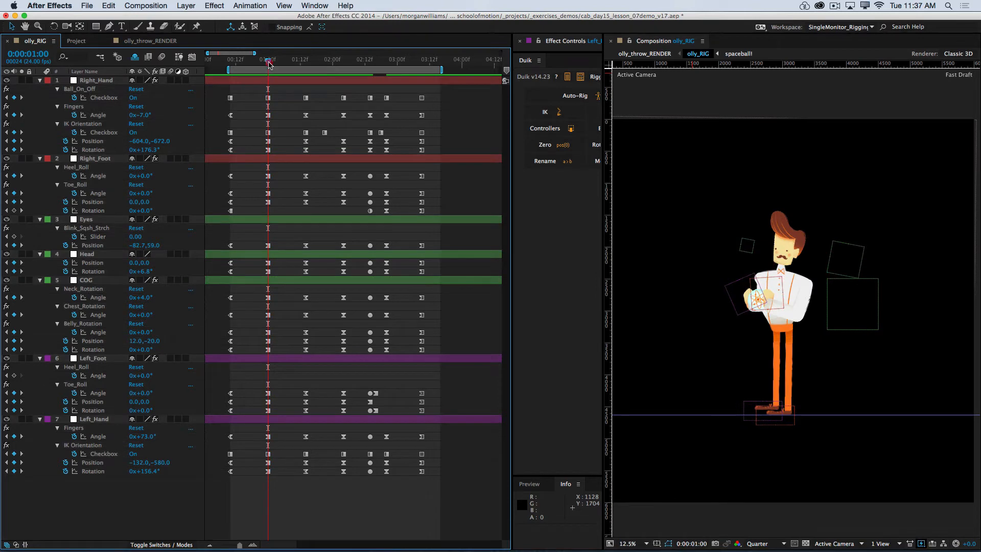
Scrub through the throw from 0:00:01:00 to 0:00:02:19 and play a RAM preview of the held ball-at-chest pose
{"action": "left_click_drag", "start_coordinate": [269, 64], "coordinate": [392, 77]}
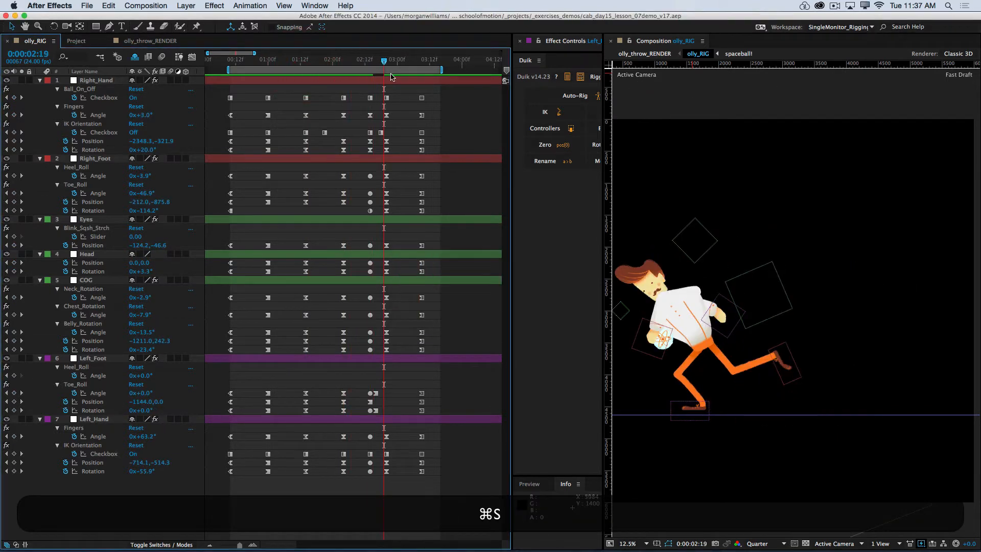
{"action": "key", "text": "KP_0"}
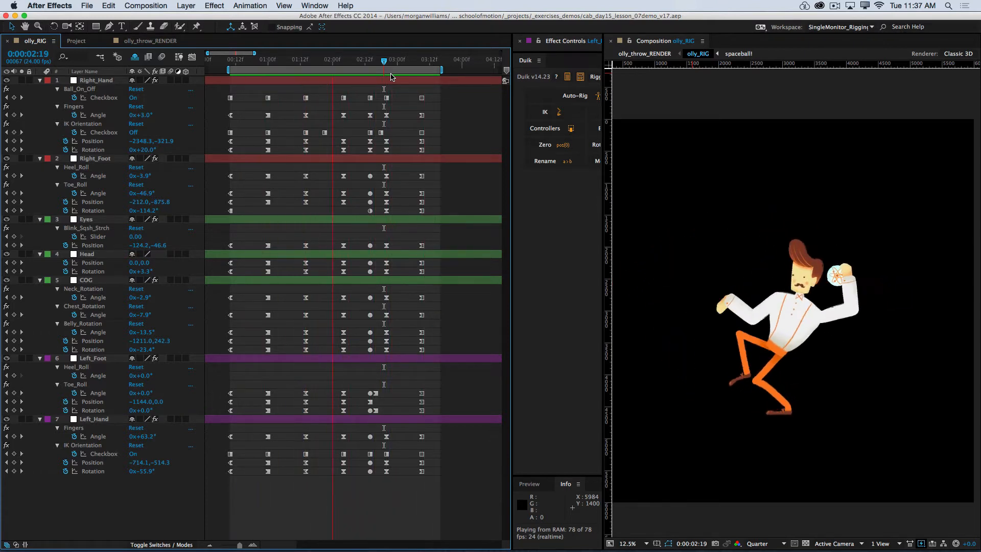
{"action": "key", "text": "space"}
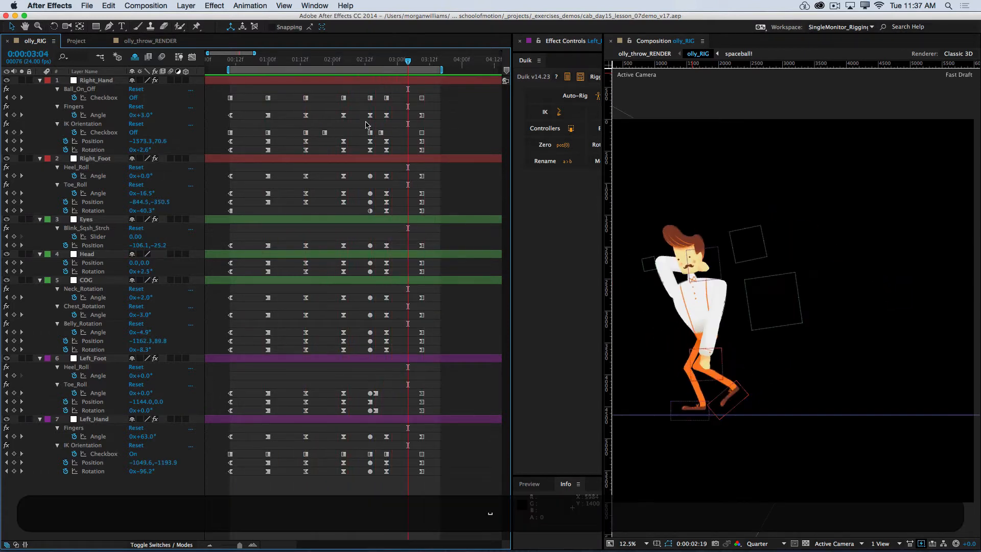
Shift all controllers' keyframes after the starting pose at 0:00:00:10 so that they begin at 0:00:01:17
{"action": "left_click", "coordinate": [230, 62]}
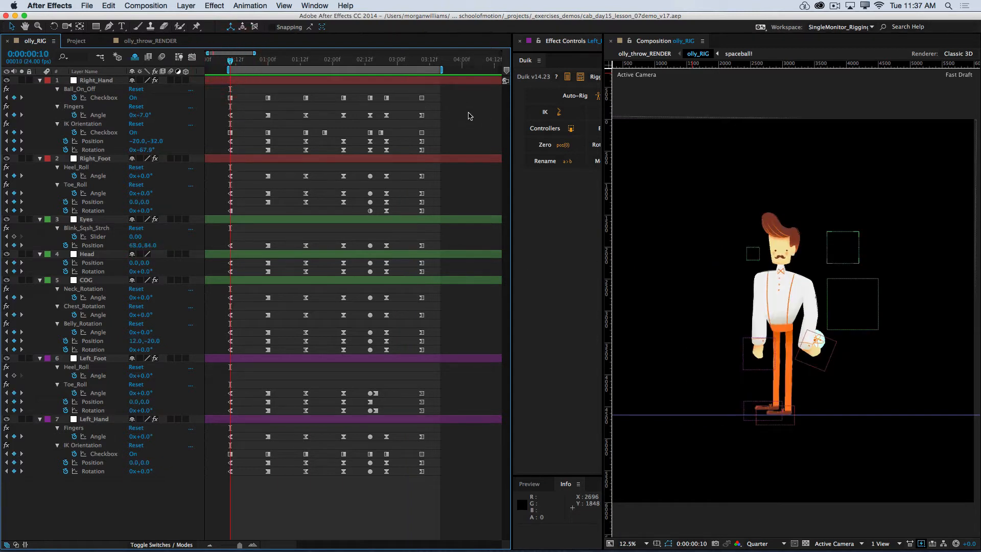
{"action": "left_click_drag", "start_coordinate": [462, 98], "coordinate": [313, 473]}
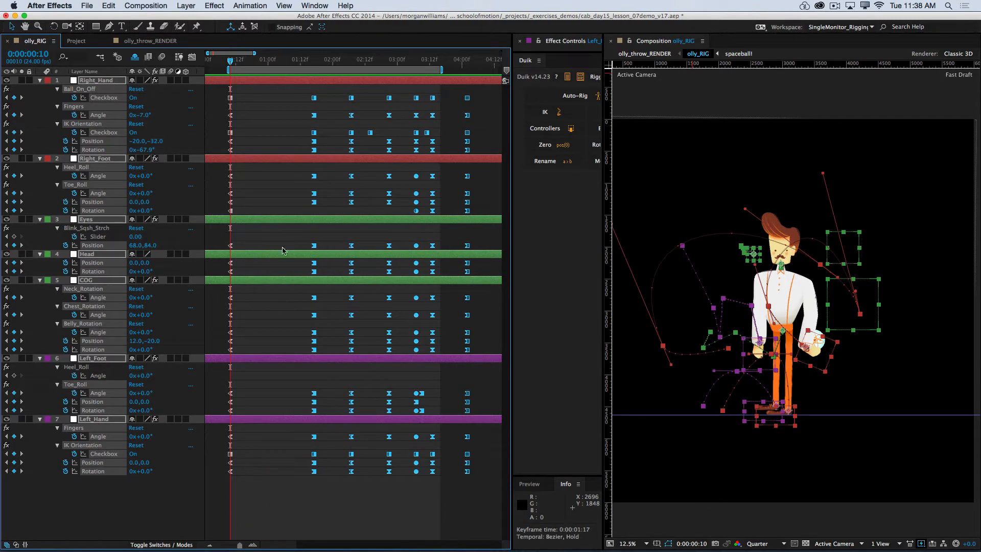
Copy the starting-pose keyframes of Right_Hand, Right_Foot, Eyes, Head and COG from 0:00:00:10 to 0:00:01:01, layer by layer
{"action": "left_click_drag", "start_coordinate": [261, 63], "coordinate": [222, 215]}
{"action": "key", "text": "super+c"}
{"action": "key", "text": "super+v"}
{"action": "key", "text": "super+v"}
{"action": "key", "text": "super+c"}
{"action": "left_click_drag", "start_coordinate": [242, 252], "coordinate": [222, 353]}
{"action": "key", "text": "super+v"}
{"action": "key", "text": "super+c"}
{"action": "key", "text": "super+v"}
{"action": "key", "text": "super+c"}
{"action": "key", "text": "super+v"}
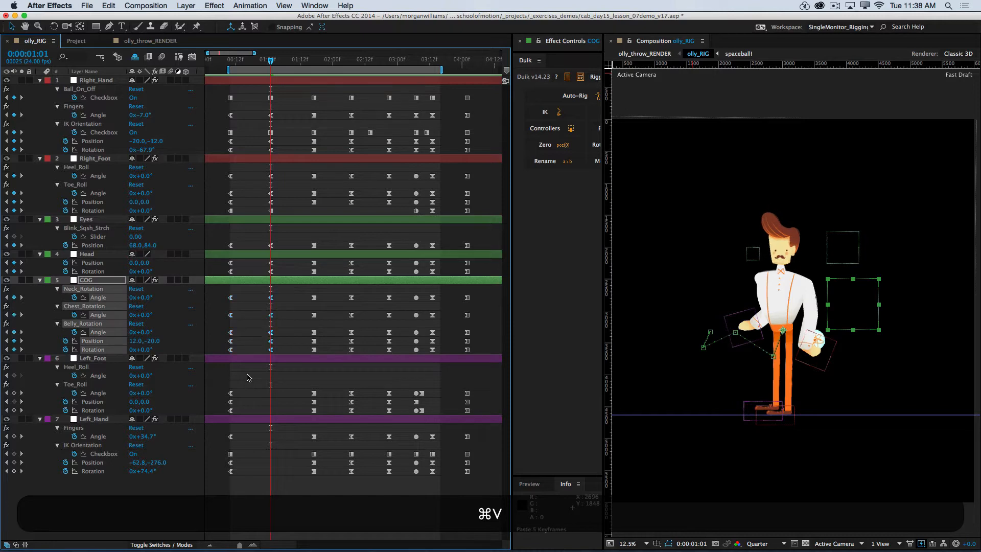
Copy Left_Foot's and Left_Hand's starting keyframes to 0:00:01:01, turn all controllers' keyframes at 0:00:00:10 into hold keyframes, and save
{"action": "left_click_drag", "start_coordinate": [223, 387], "coordinate": [235, 82]}
{"action": "key", "text": "super+c"}
{"action": "key", "text": "super+c"}
{"action": "key", "text": "super+v"}
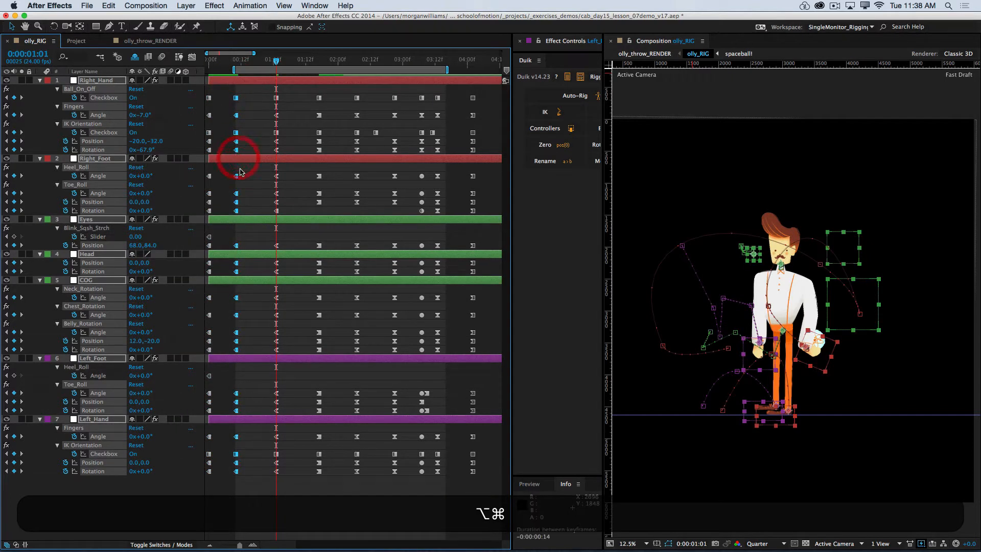
{"action": "key", "text": "super+s"}
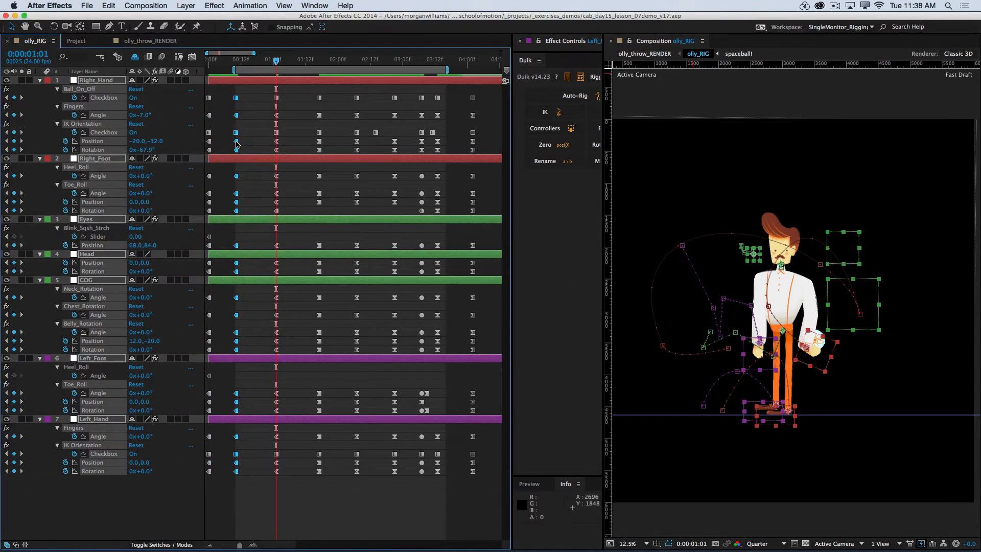
Extend the work area's end to about five seconds, save the project, and play a RAM preview of the retimed throw
{"action": "left_click_drag", "start_coordinate": [254, 52], "coordinate": [381, 73]}
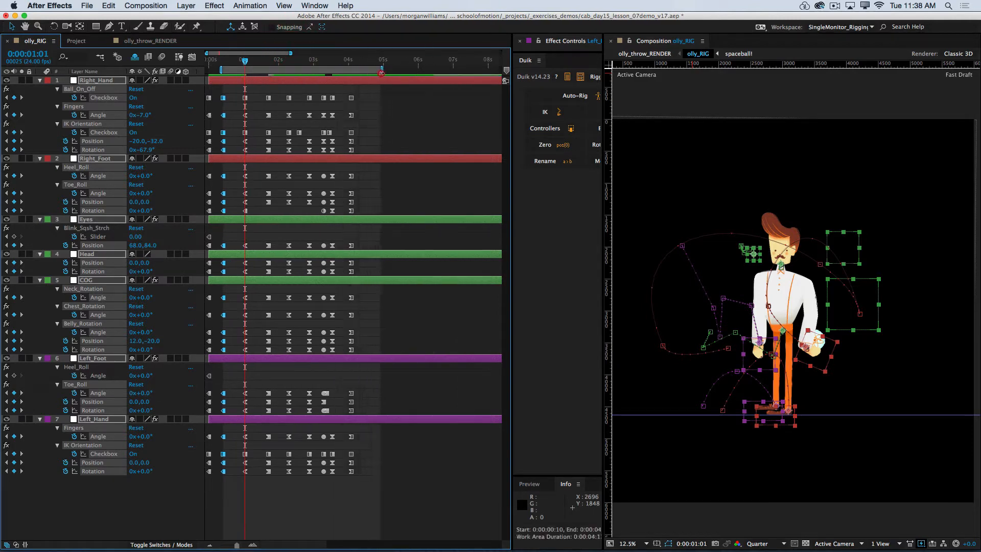
{"action": "key", "text": "super+s"}
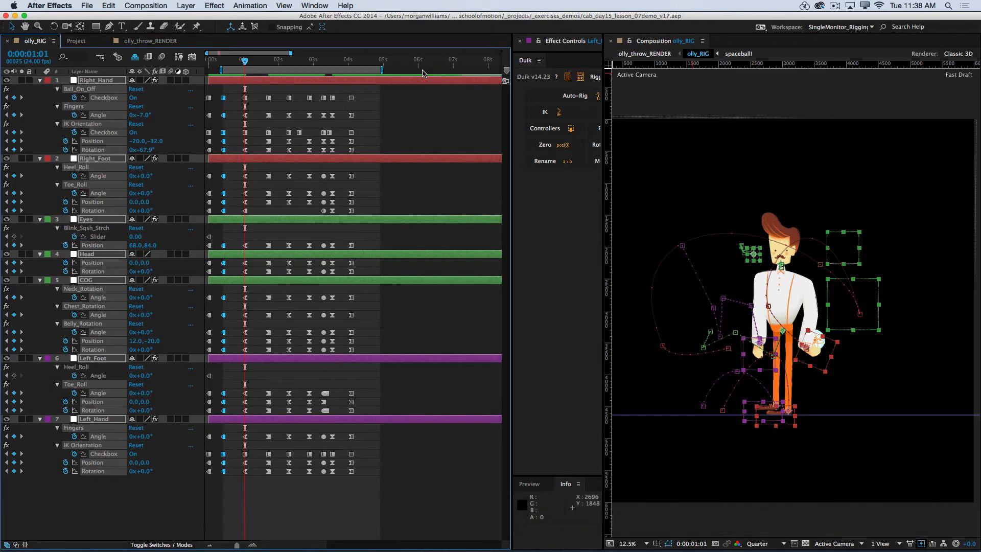
{"action": "key", "text": "0"}
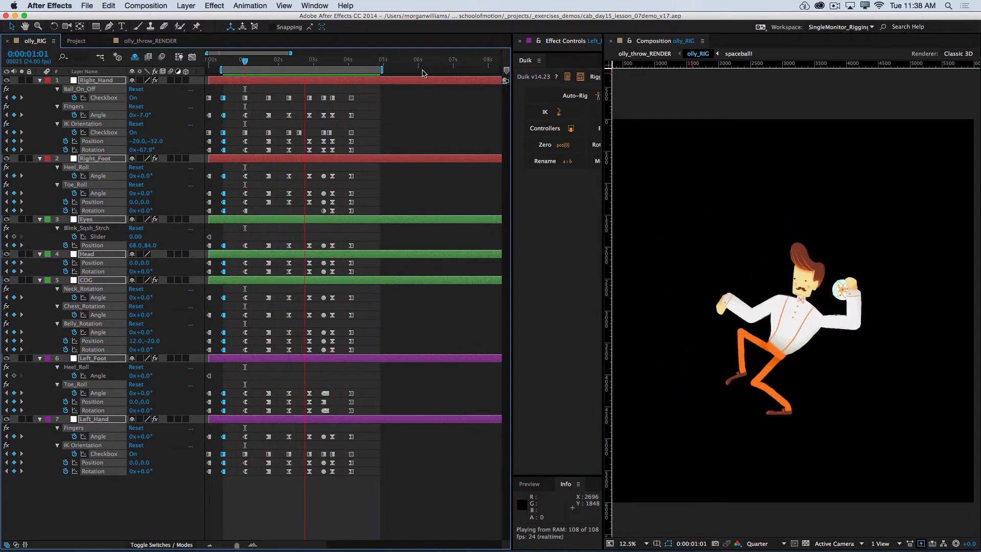
{"action": "key", "text": "space"}
{"action": "left_click", "coordinate": [384, 126]}
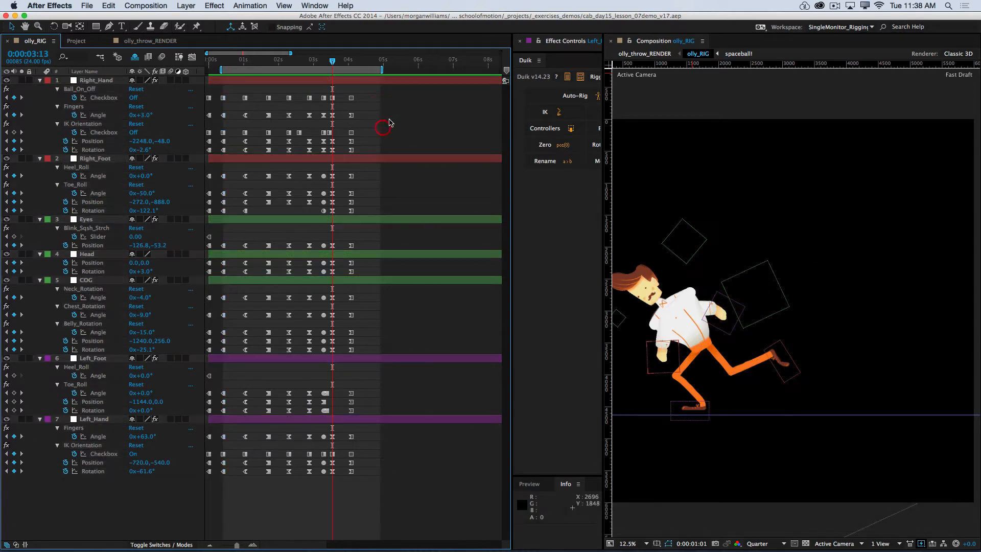
Shift all controllers' keyframes from the second standing pose onward so that they begin at 0:00:00:23
{"action": "left_click_drag", "start_coordinate": [398, 100], "coordinate": [235, 514]}
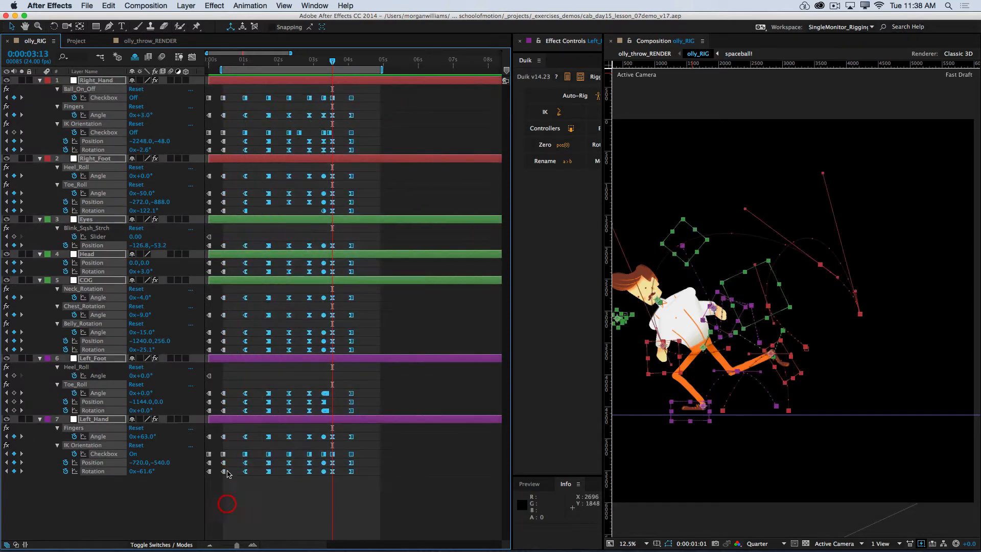
{"action": "left_click_drag", "start_coordinate": [245, 475], "coordinate": [242, 476]}
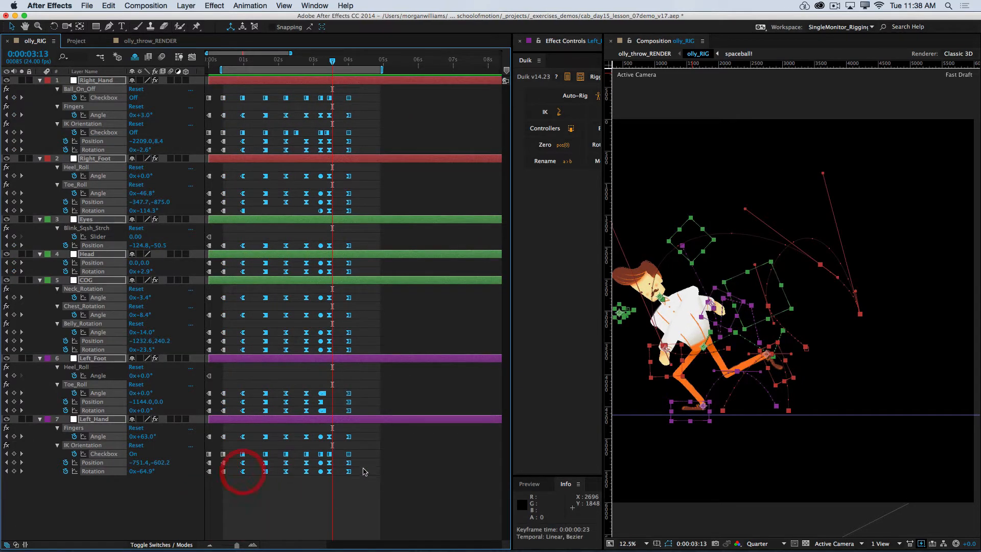
{"action": "left_click", "coordinate": [388, 467]}
Shift the keyframes from the first ball-at-chest pose onward slightly earlier, and those from its duplicate onward to begin at 0:00:02:02
{"action": "left_click_drag", "start_coordinate": [358, 92], "coordinate": [252, 520]}
{"action": "left_click_drag", "start_coordinate": [267, 476], "coordinate": [263, 476]}
{"action": "left_click_drag", "start_coordinate": [419, 504], "coordinate": [280, 101]}
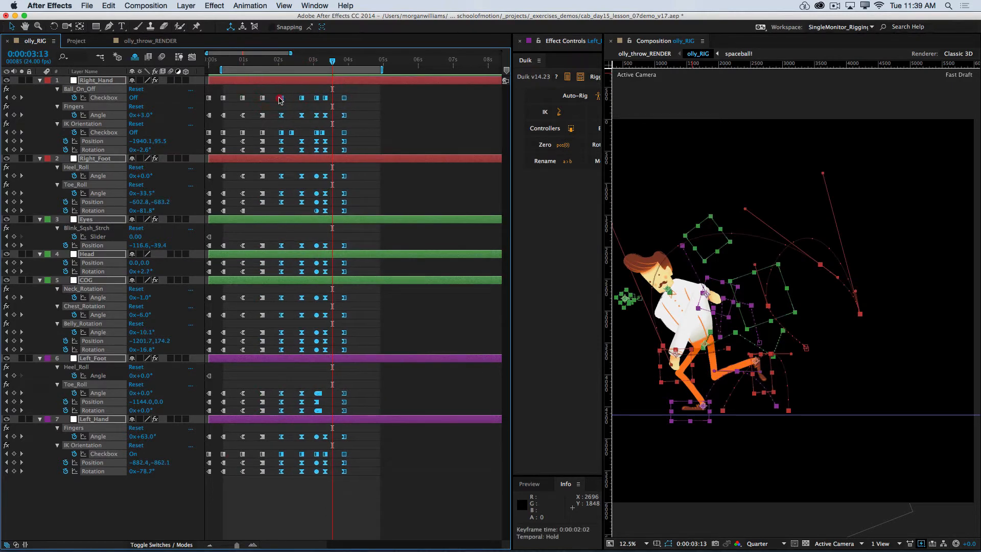
Shift all controllers' keyframes from the first ball-at-chest pose onward three frames earlier
{"action": "left_click_drag", "start_coordinate": [408, 92], "coordinate": [257, 495]}
{"action": "left_click", "coordinate": [260, 473]}
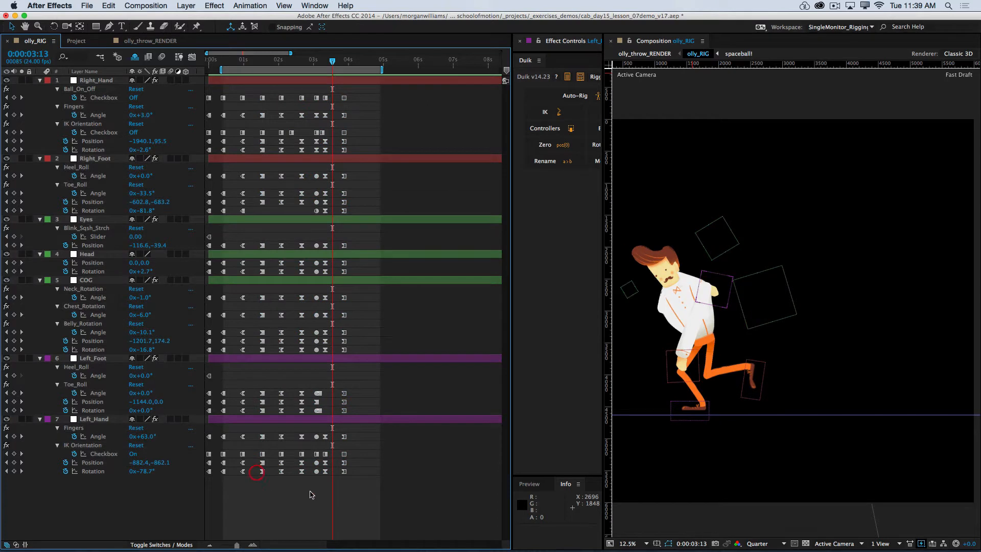
{"action": "left_click_drag", "start_coordinate": [392, 496], "coordinate": [250, 64]}
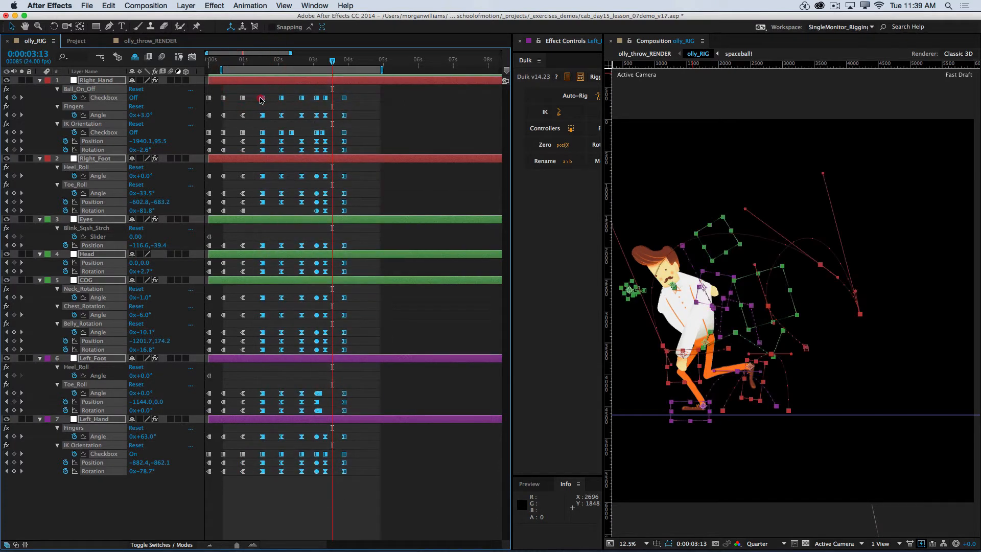
{"action": "left_click_drag", "start_coordinate": [260, 100], "coordinate": [258, 100]}
{"action": "left_click", "coordinate": [422, 146]}
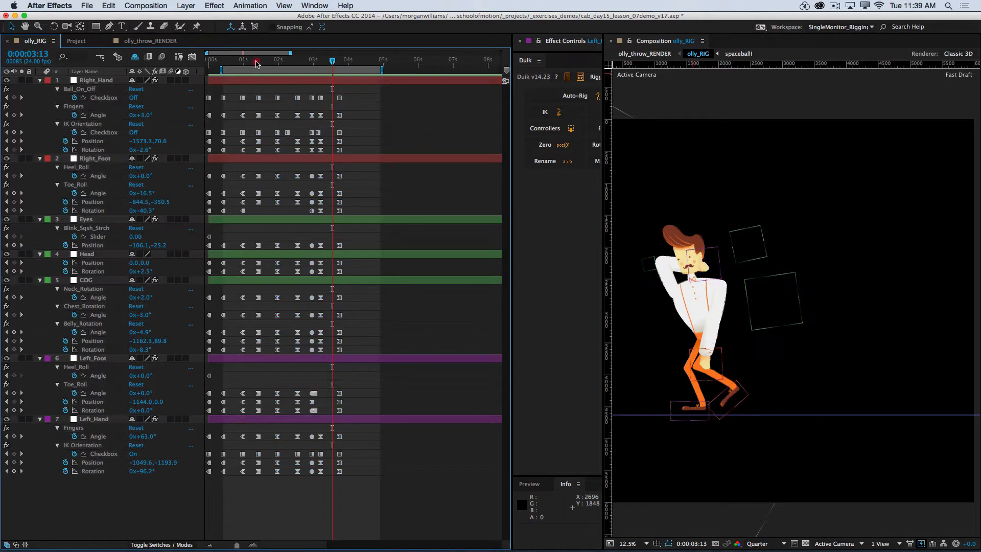
Step back and forth through the poses from ball-at-chest to the forward stride to check their timing
{"action": "left_click_drag", "start_coordinate": [257, 64], "coordinate": [277, 63]}
{"action": "key", "text": "k"}
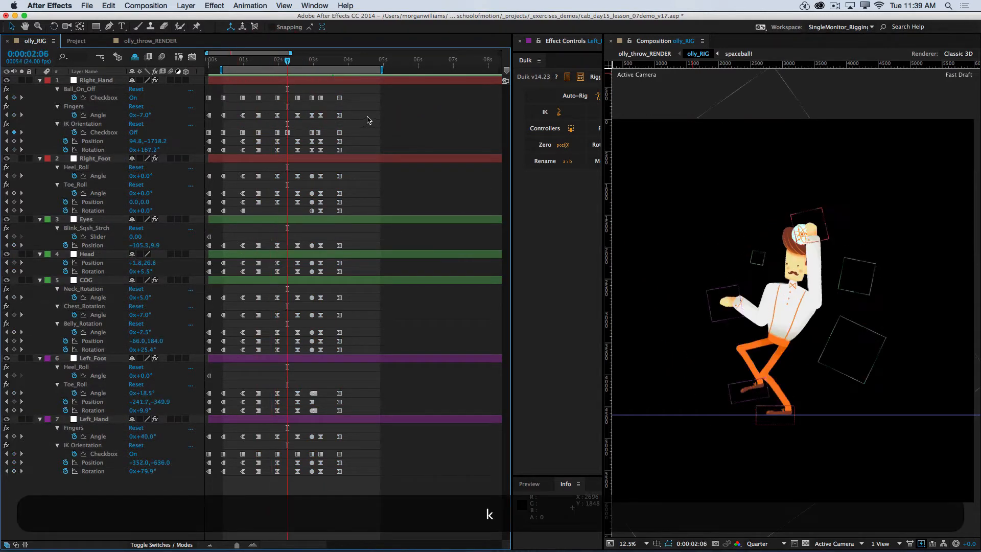
{"action": "key", "text": "k"}
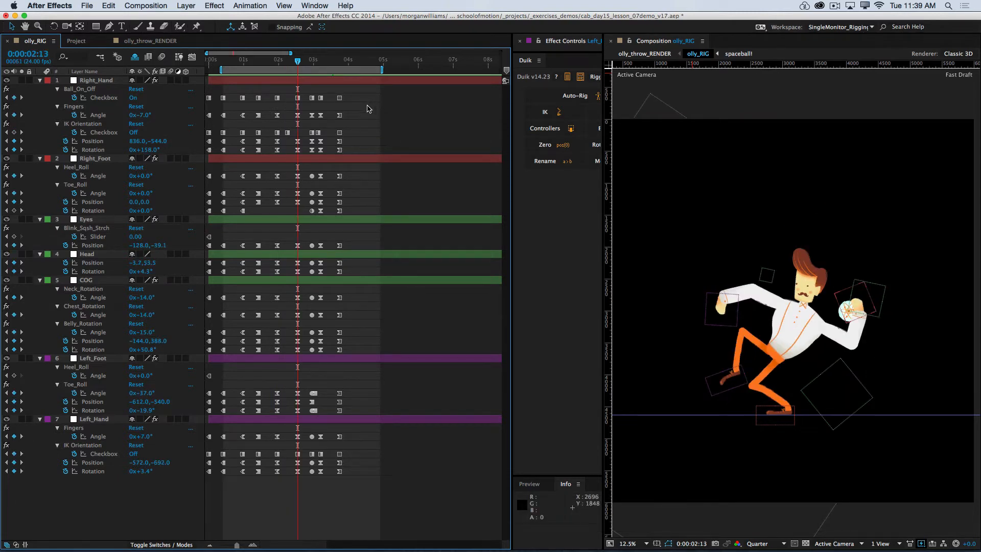
{"action": "key", "text": "j"}
{"action": "key", "text": "j"}
{"action": "key", "text": "k"}
{"action": "key", "text": "k"}
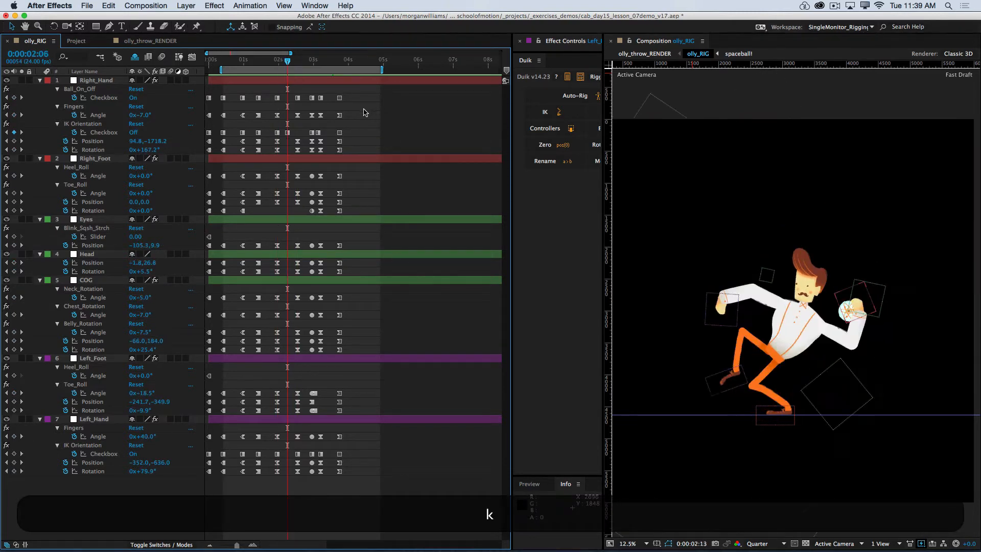
{"action": "key", "text": "k"}
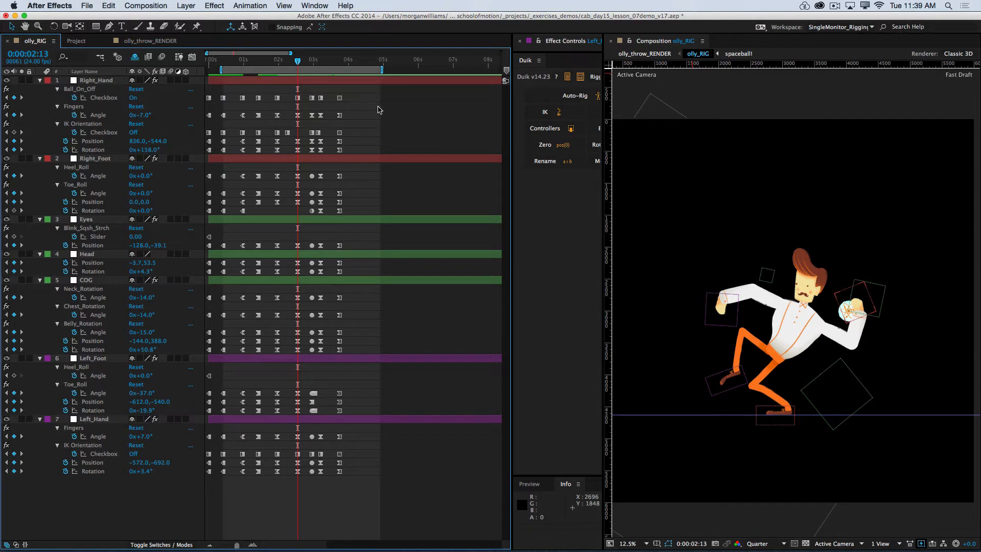
{"action": "key", "text": "k"}
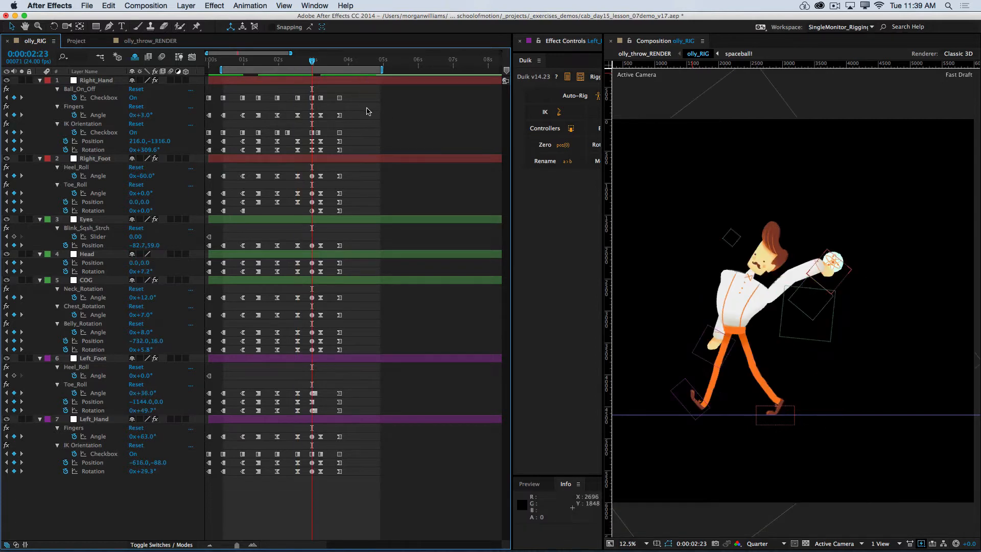
Shift all controllers' keyframes from the follow-through pose onward so that this pose falls at 0:00:03:04
{"action": "key", "text": "k"}
{"action": "key", "text": "equal"}
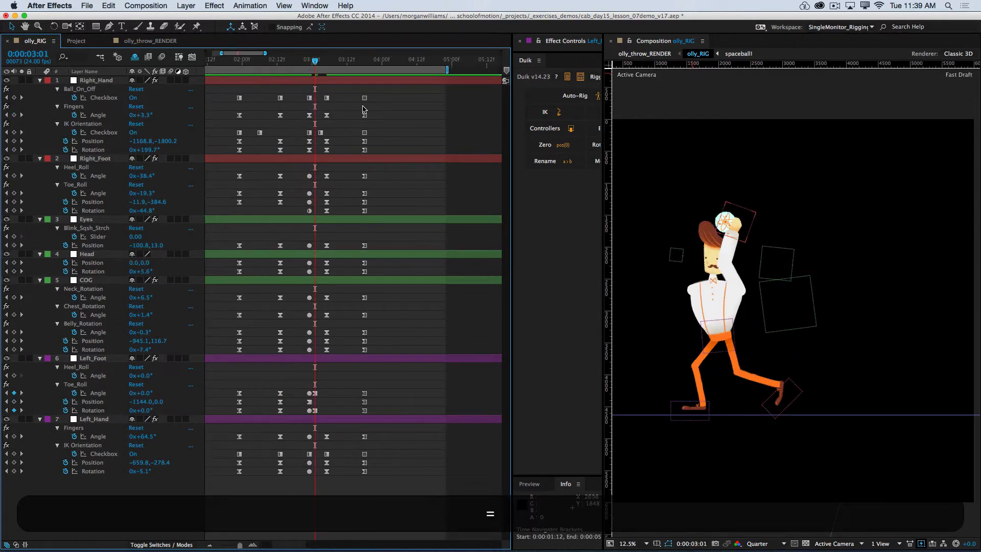
{"action": "left_click_drag", "start_coordinate": [417, 92], "coordinate": [319, 508]}
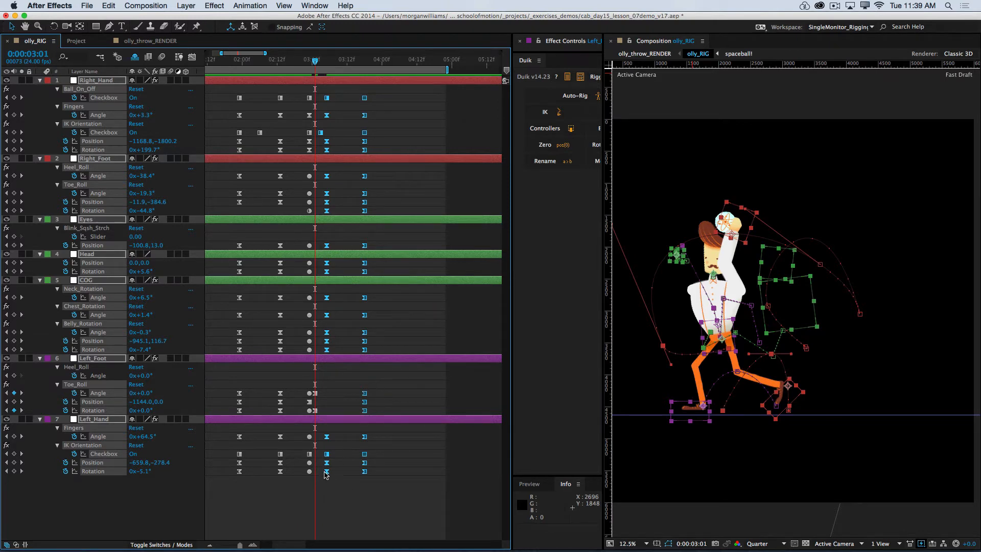
{"action": "left_click_drag", "start_coordinate": [323, 473], "coordinate": [320, 473]}
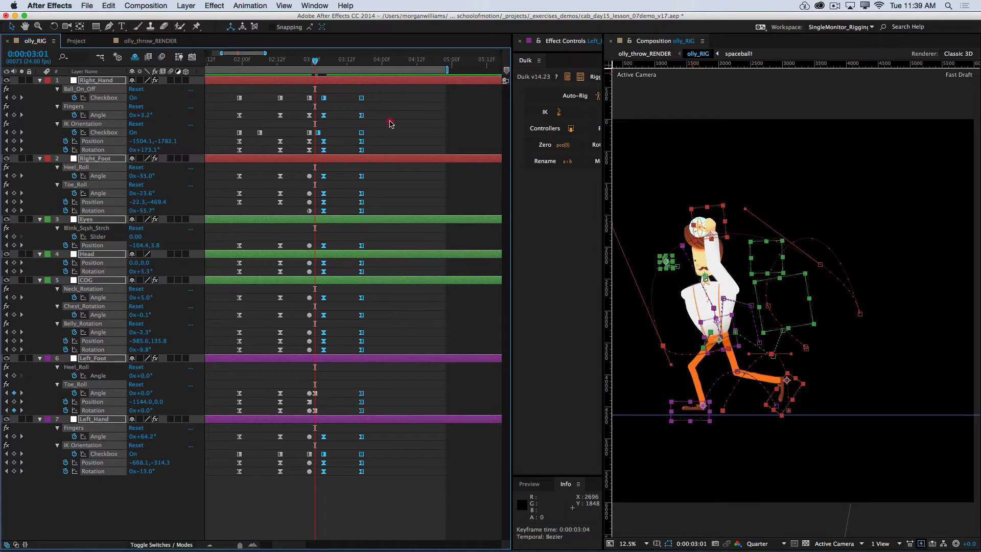
{"action": "left_click", "coordinate": [390, 124]}
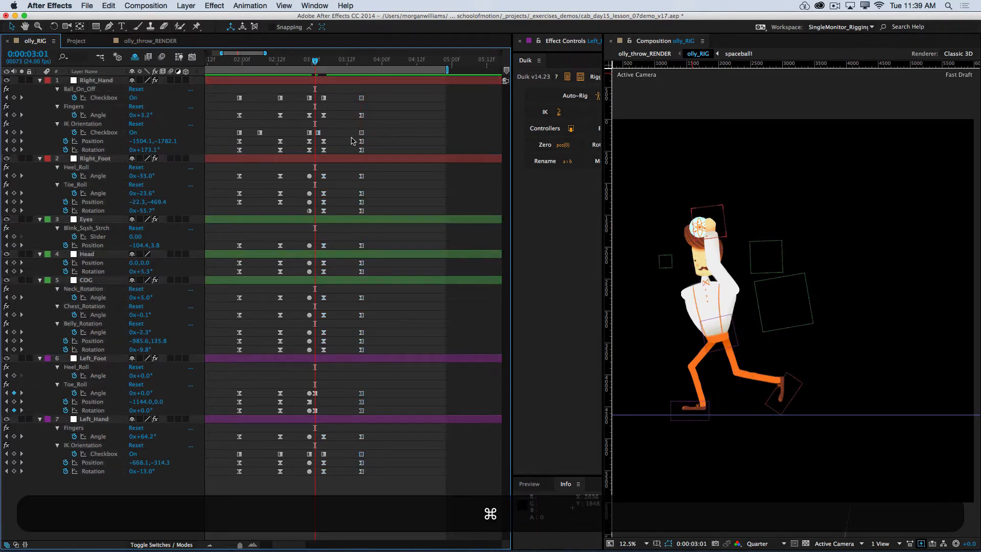
Examine the ball release frame by frame from 0:00:03:01 to 0:00:03:04, and play a RAM preview of the throw
{"action": "key", "text": "super+Right"}
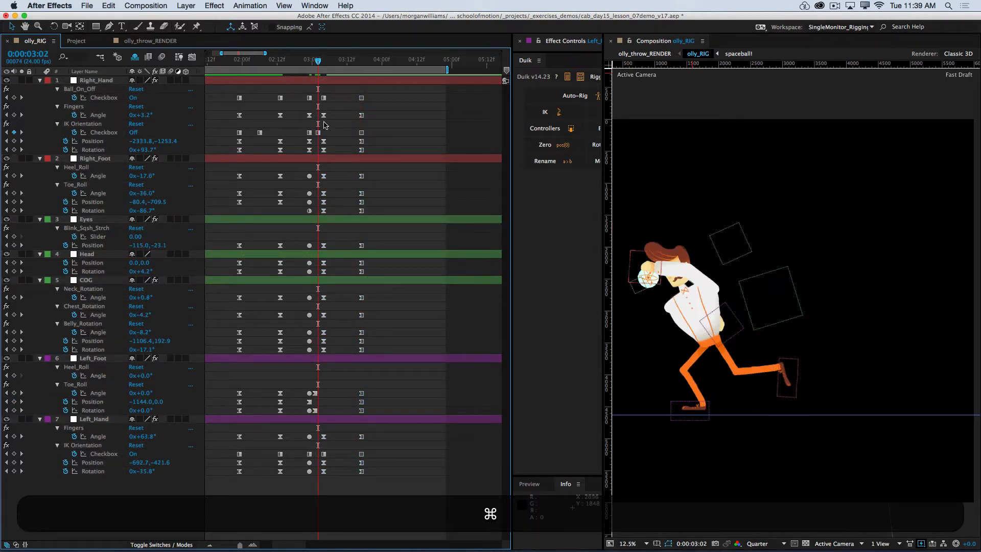
{"action": "key", "text": "super+Left"}
{"action": "key", "text": "super+Right"}
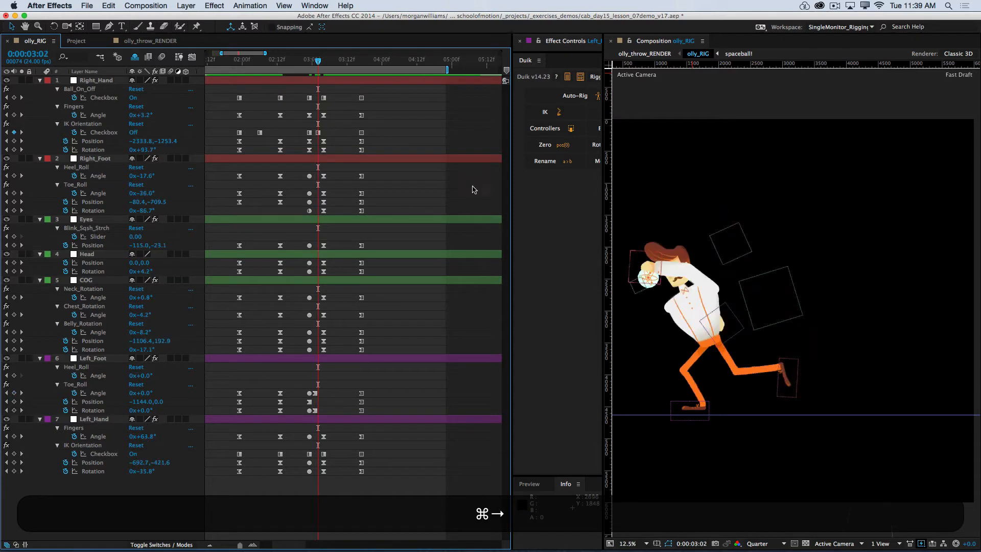
{"action": "key", "text": "super+Left"}
{"action": "key", "text": "super+Right"}
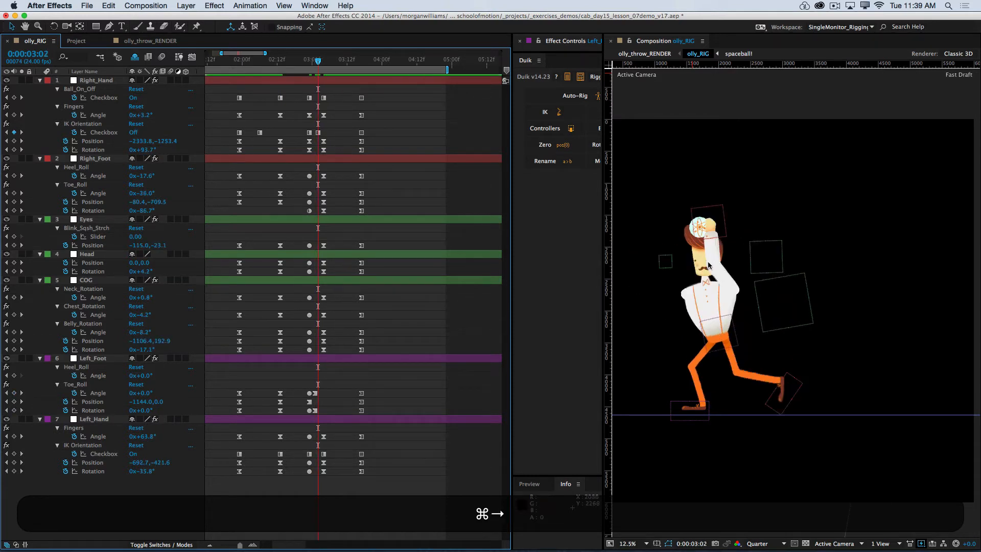
{"action": "key", "text": "super+Left"}
{"action": "key", "text": "super+Right"}
{"action": "key", "text": "super+Right"}
{"action": "key", "text": "super+Right"}
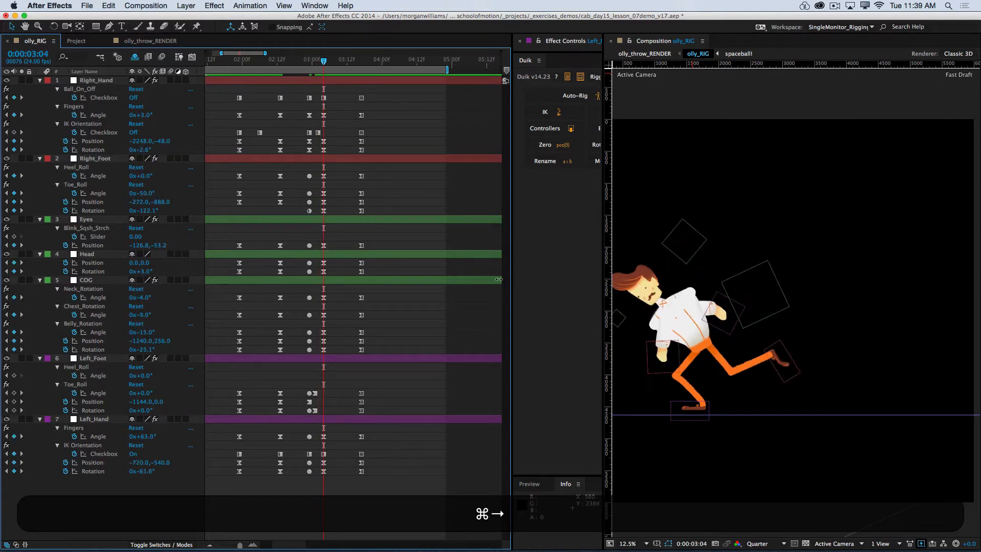
{"action": "key", "text": "super+0"}
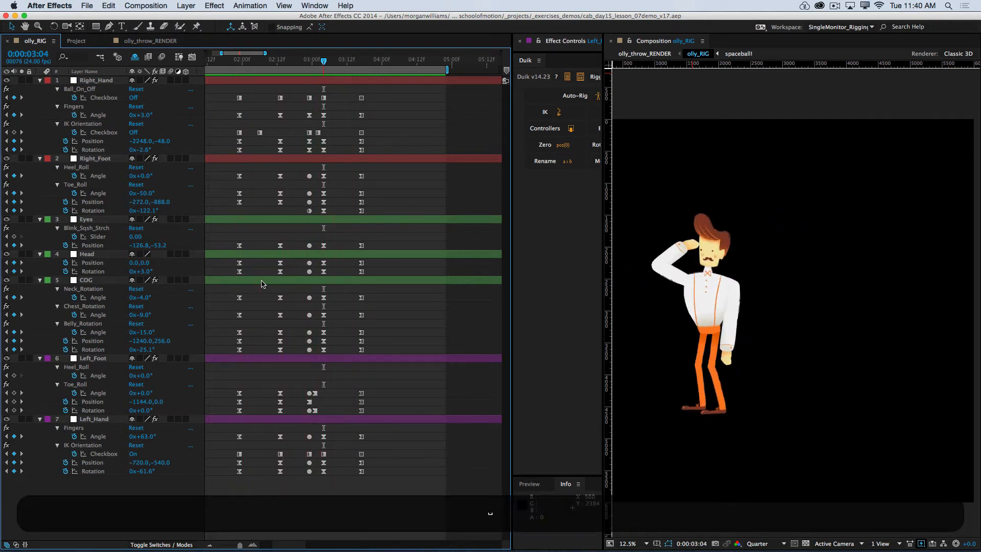
Move all controllers' final standing-pose keyframes to 0:00:03:15 and save the project
{"action": "left_click", "coordinate": [367, 65]}
{"action": "left_click_drag", "start_coordinate": [330, 62], "coordinate": [354, 65]}
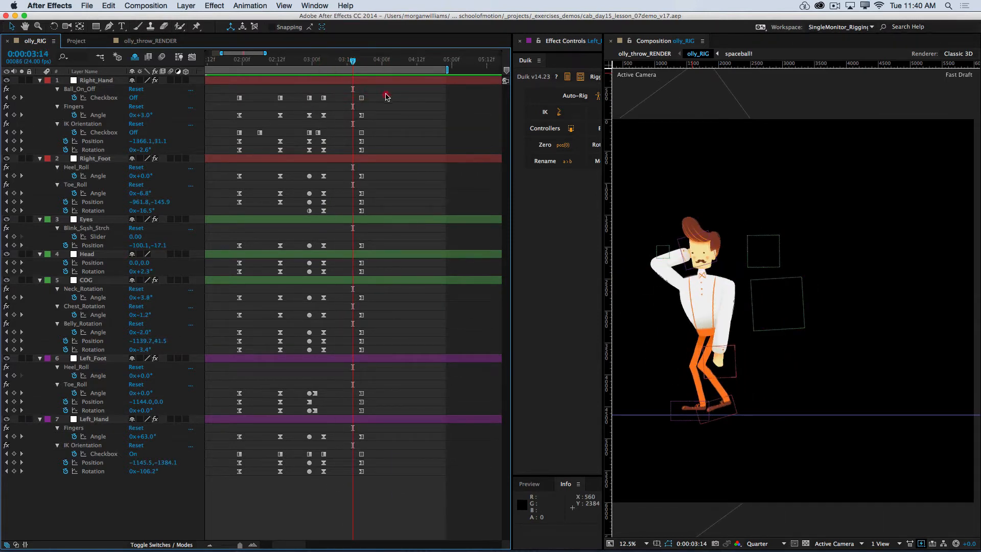
{"action": "mouse_move", "coordinate": [386, 95]}
{"action": "left_mouse_down"}
{"action": "mouse_move", "coordinate": [376, 479]}
{"action": "mouse_move", "coordinate": [353, 490]}
{"action": "mouse_move", "coordinate": [394, 121]}
{"action": "mouse_move", "coordinate": [338, 61]}
{"action": "mouse_move", "coordinate": [352, 63]}
{"action": "left_mouse_up"}
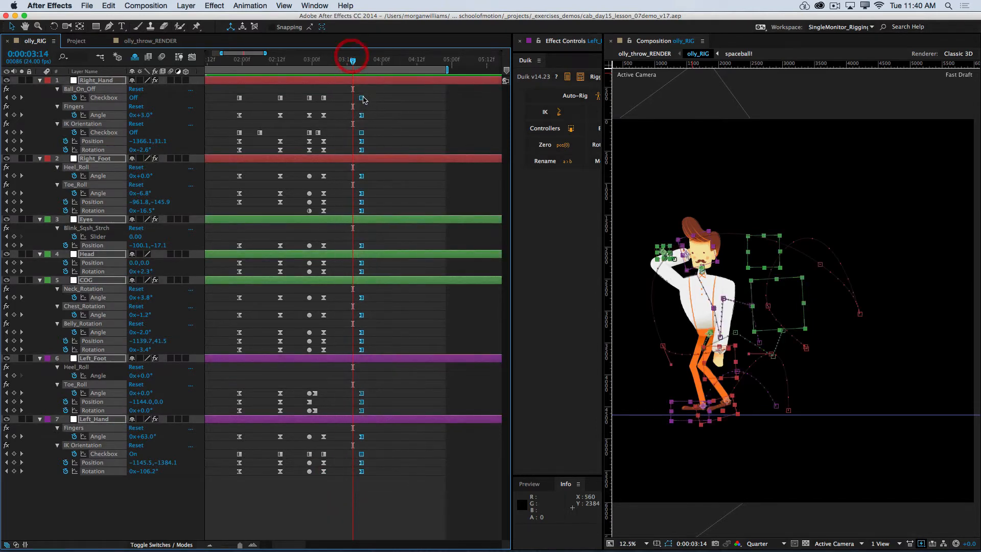
{"action": "left_click_drag", "start_coordinate": [360, 98], "coordinate": [356, 99]}
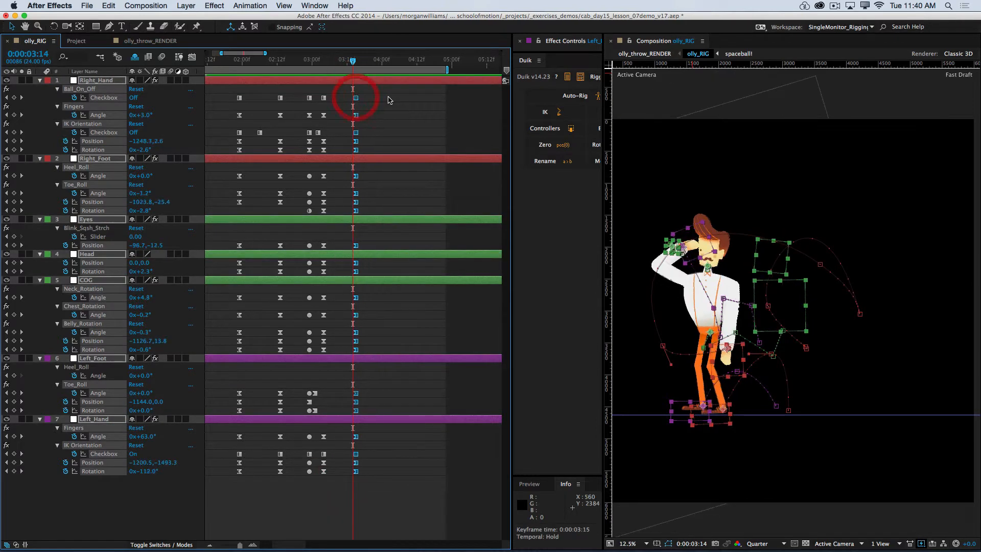
{"action": "key", "text": "super+s"}
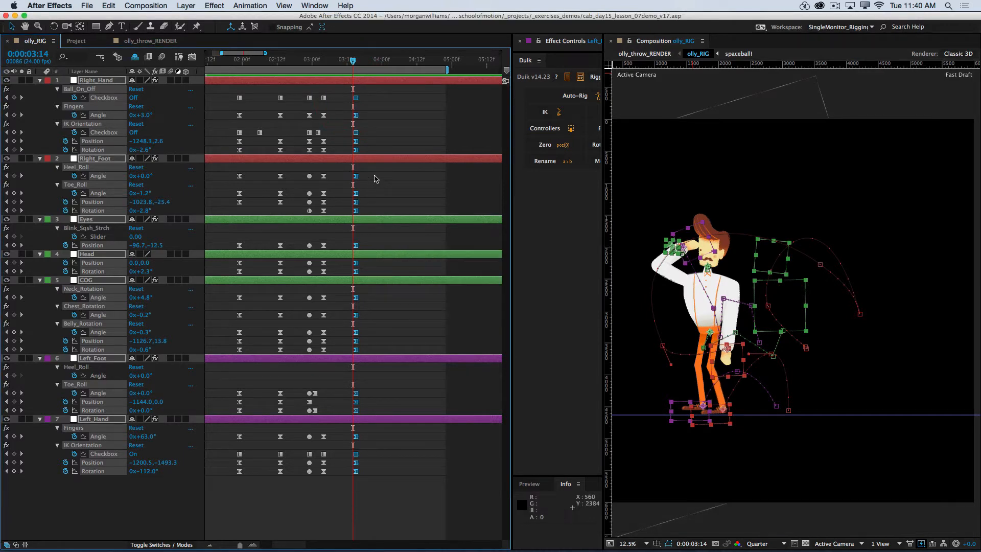
Play a RAM preview of the retimed throw, and review the wind-up and follow-through poses with the whole animation in view
{"action": "key", "text": "0"}
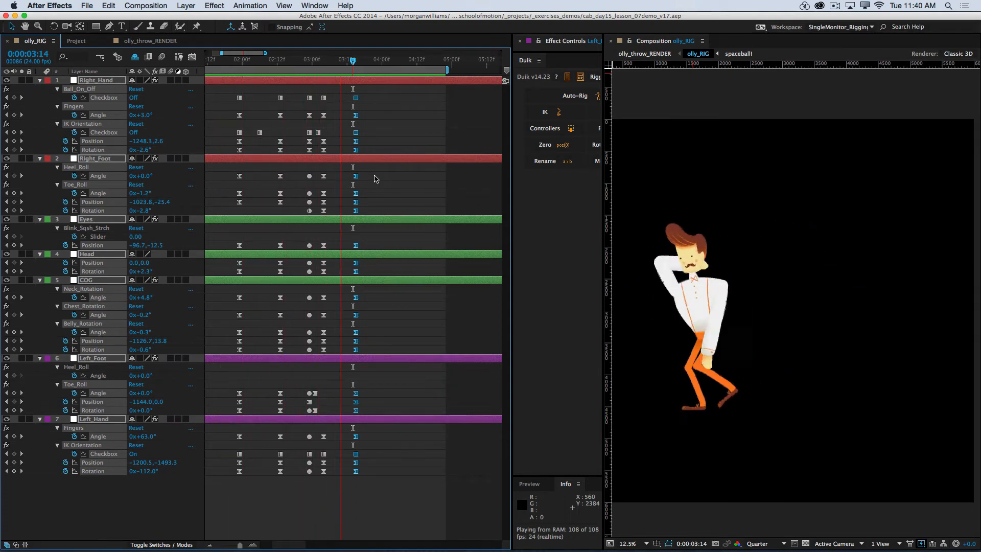
{"action": "key", "text": "space"}
{"action": "left_click", "coordinate": [398, 100]}
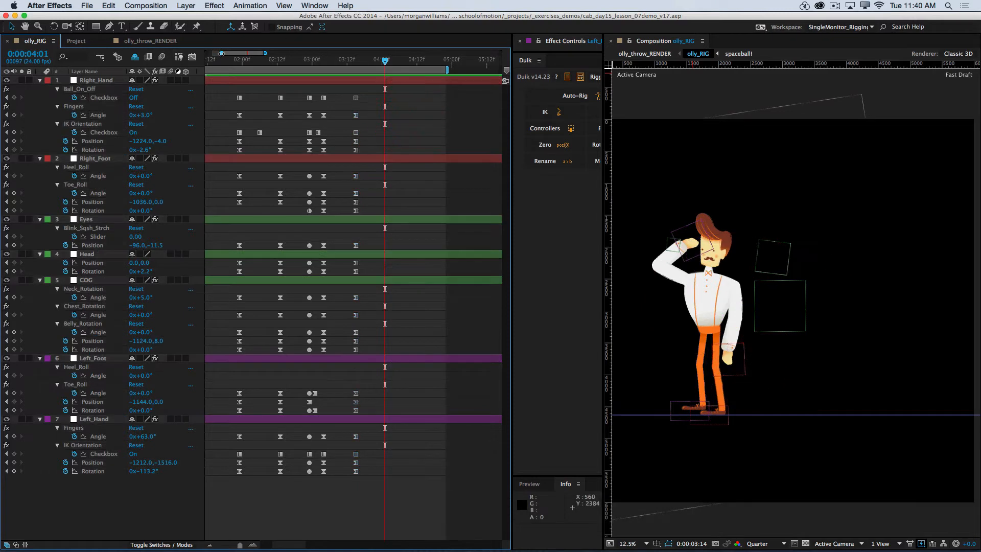
{"action": "left_click_drag", "start_coordinate": [221, 53], "coordinate": [185, 63]}
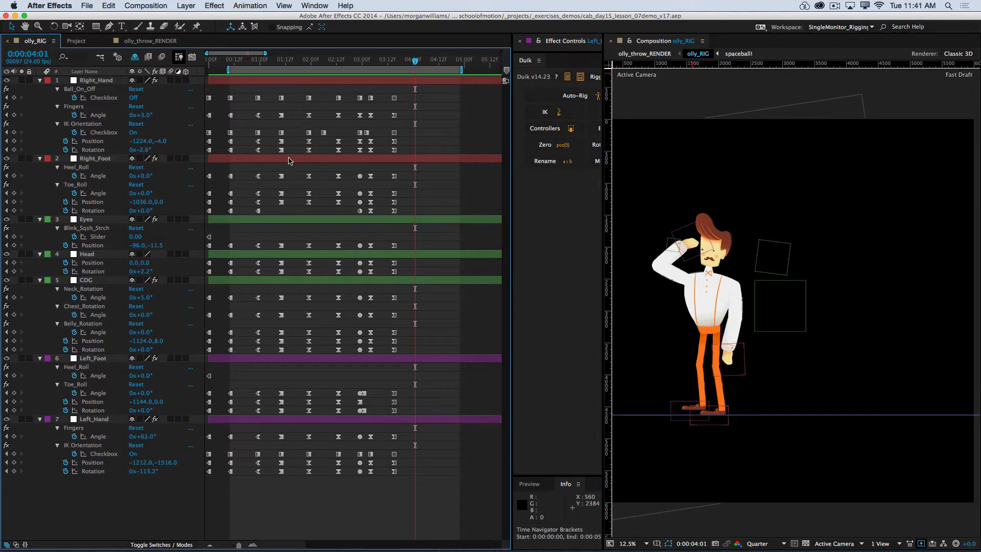
{"action": "left_click_drag", "start_coordinate": [258, 63], "coordinate": [337, 79]}
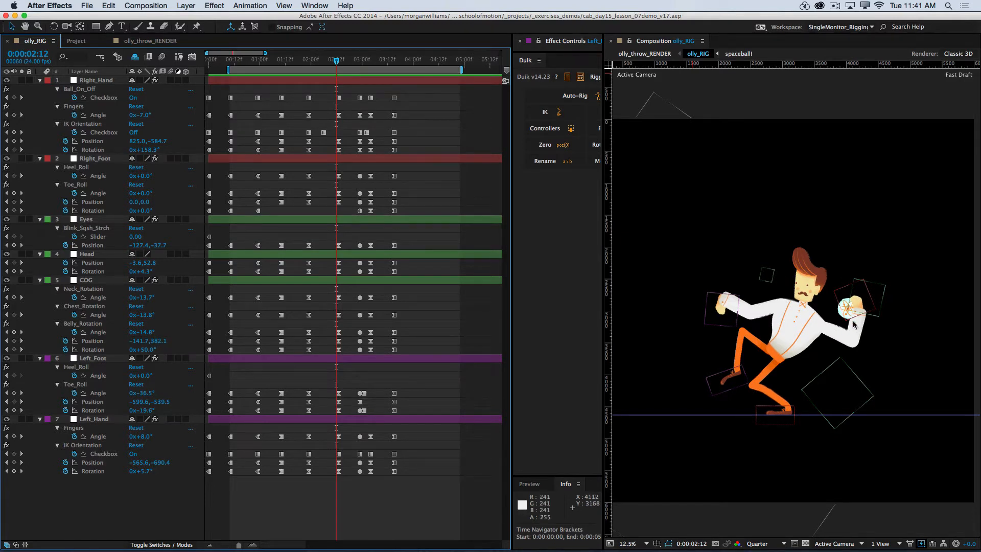
{"action": "left_click_drag", "start_coordinate": [336, 61], "coordinate": [369, 491]}
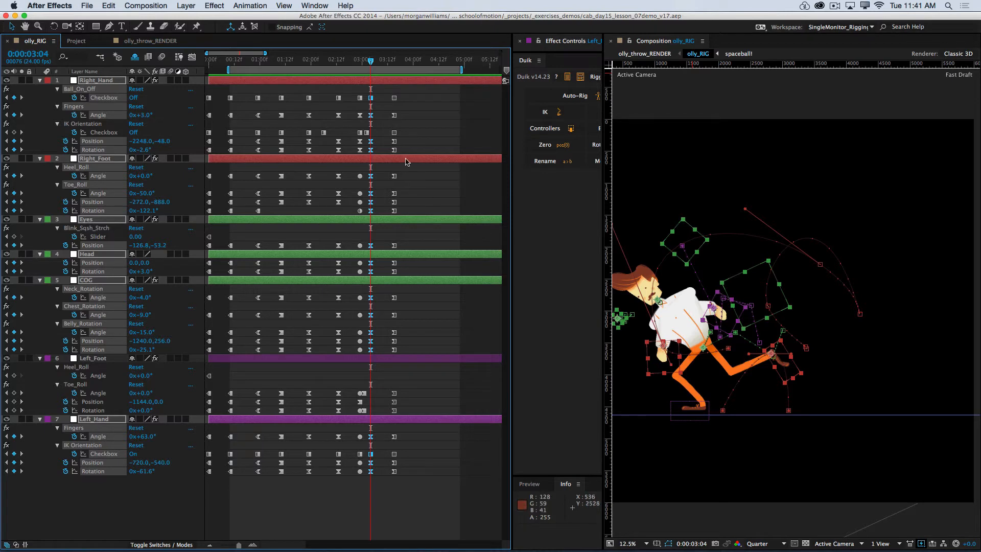
{"action": "left_click_drag", "start_coordinate": [372, 62], "coordinate": [394, 70]}
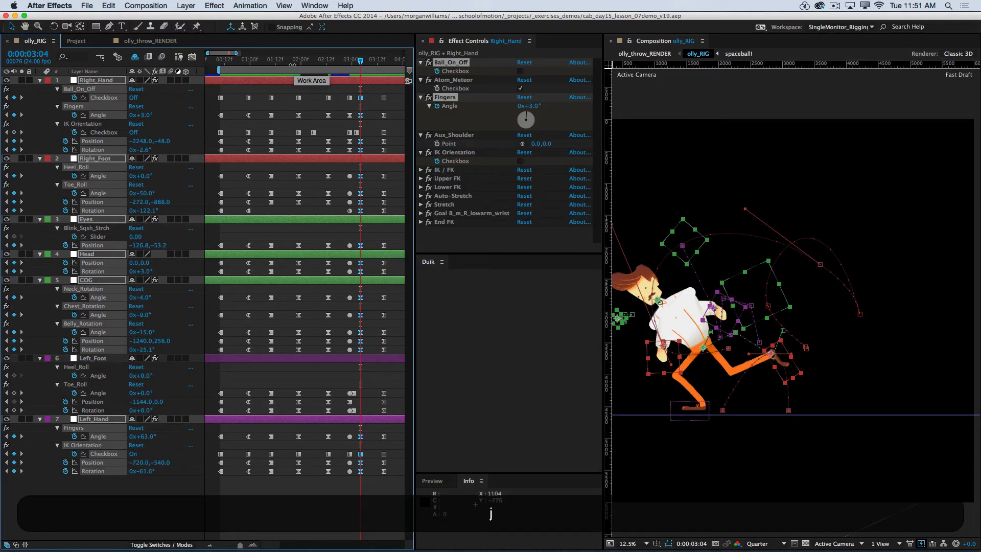
Go to the wind-up pose at 0:00:02:13 and select all controllers' keyframes there except the checkbox hold keyframes
{"action": "key", "text": "j"}
{"action": "key", "text": "j"}
{"action": "key", "text": "j"}
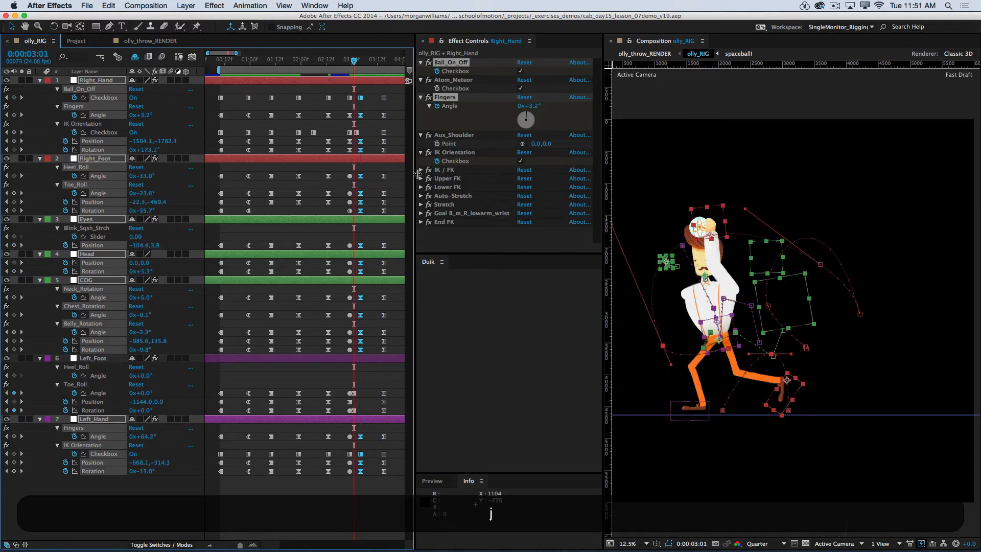
{"action": "key", "text": "j"}
{"action": "key", "text": "j"}
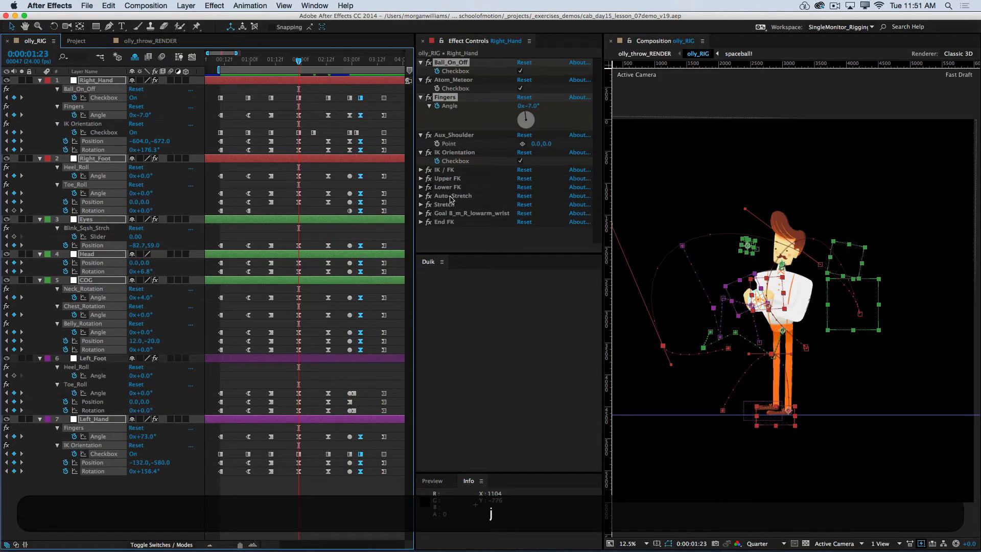
{"action": "key", "text": "k"}
{"action": "key", "text": "k"}
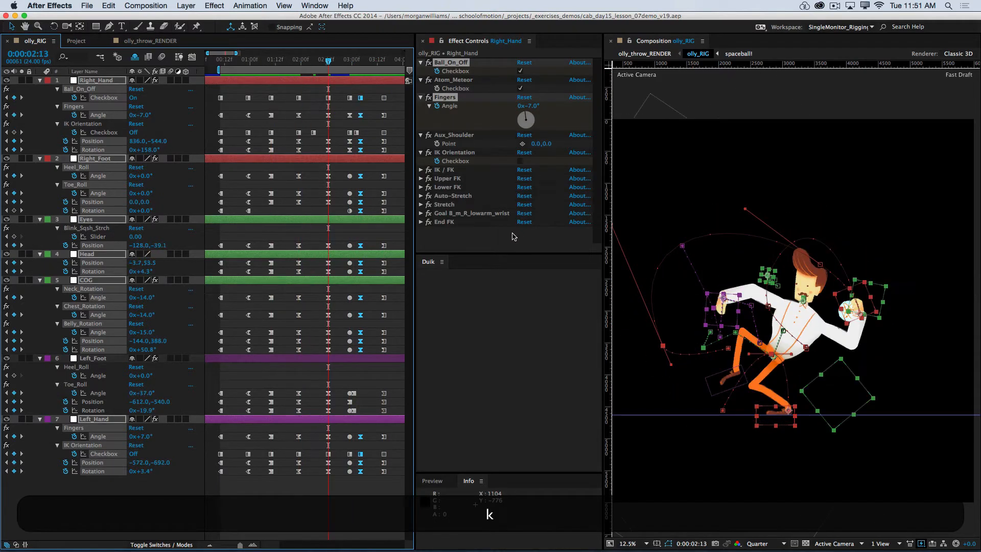
{"action": "left_click", "coordinate": [347, 491]}
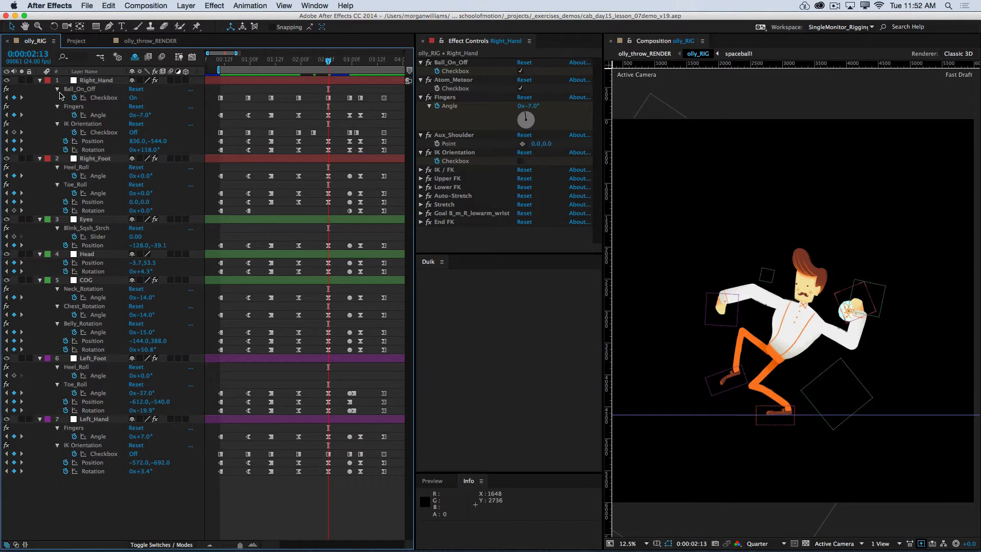
{"action": "left_click_drag", "start_coordinate": [335, 123], "coordinate": [320, 206]}
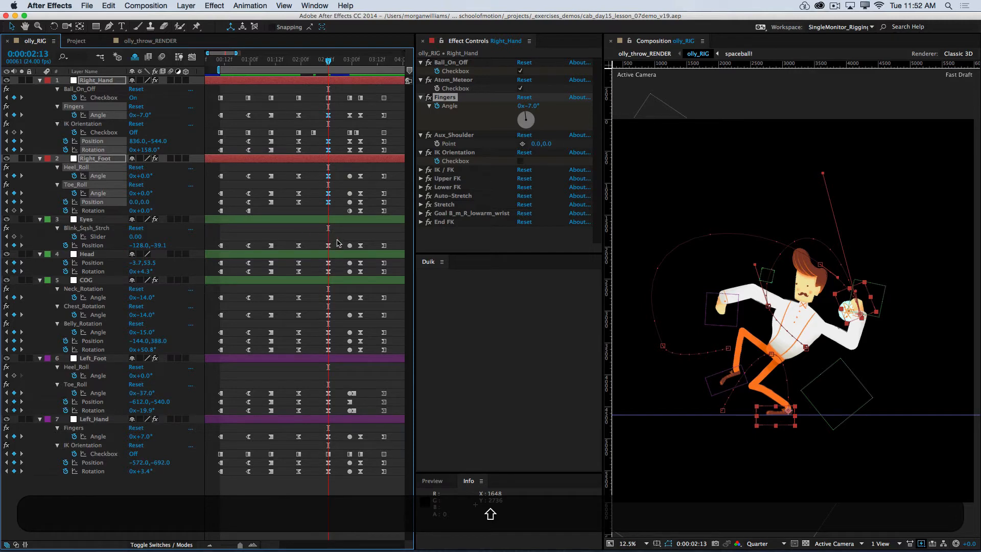
{"action": "left_click_drag", "start_coordinate": [336, 238], "coordinate": [319, 479]}
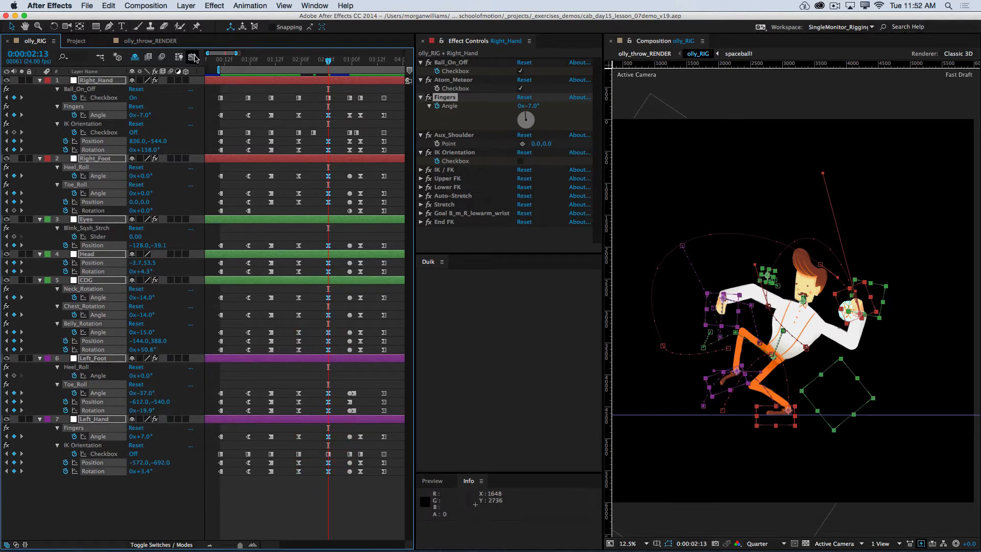
Show the selected wind-up keyframes' speed graph fitted to the selection, and lengthen their incoming ease handles
{"action": "left_click", "coordinate": [192, 57]}
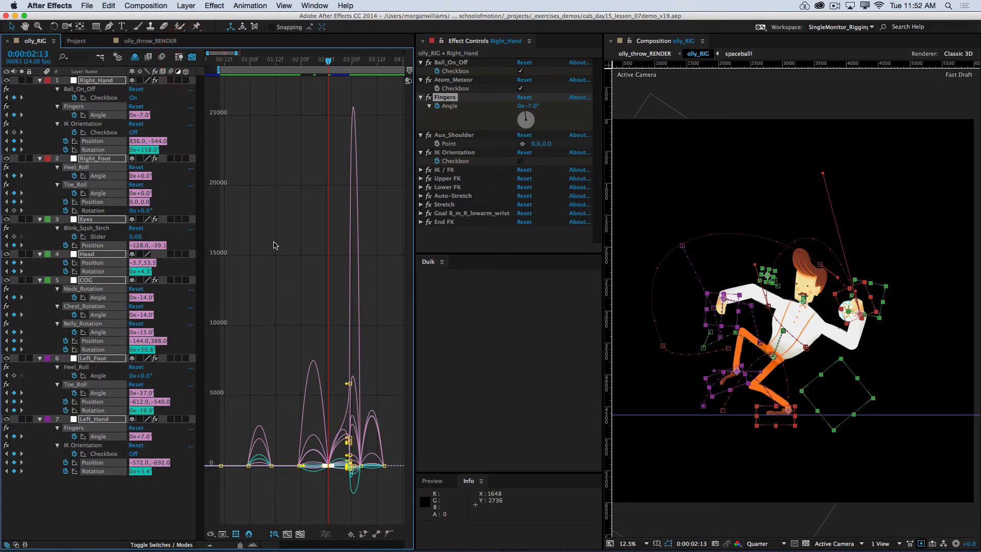
{"action": "left_click", "coordinate": [216, 533]}
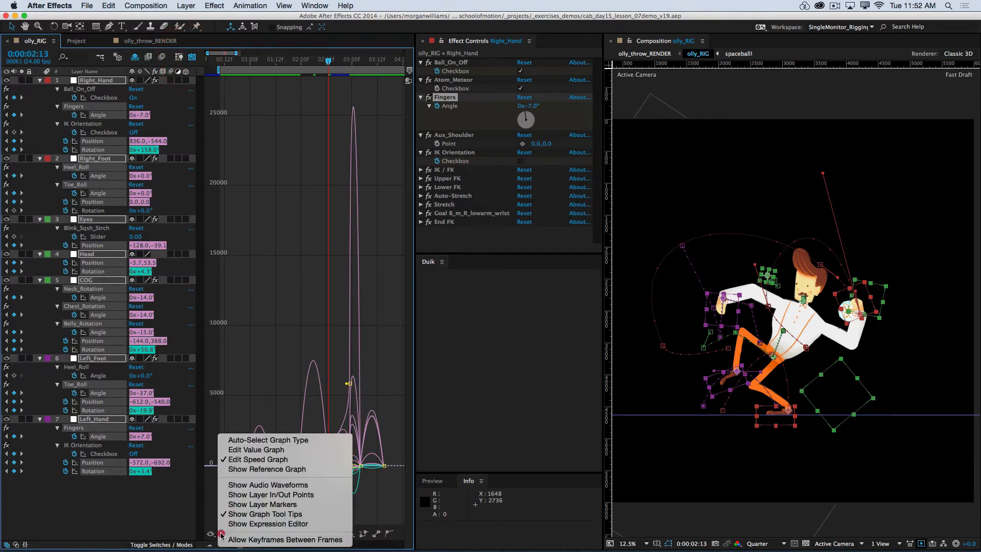
{"action": "left_click", "coordinate": [256, 459]}
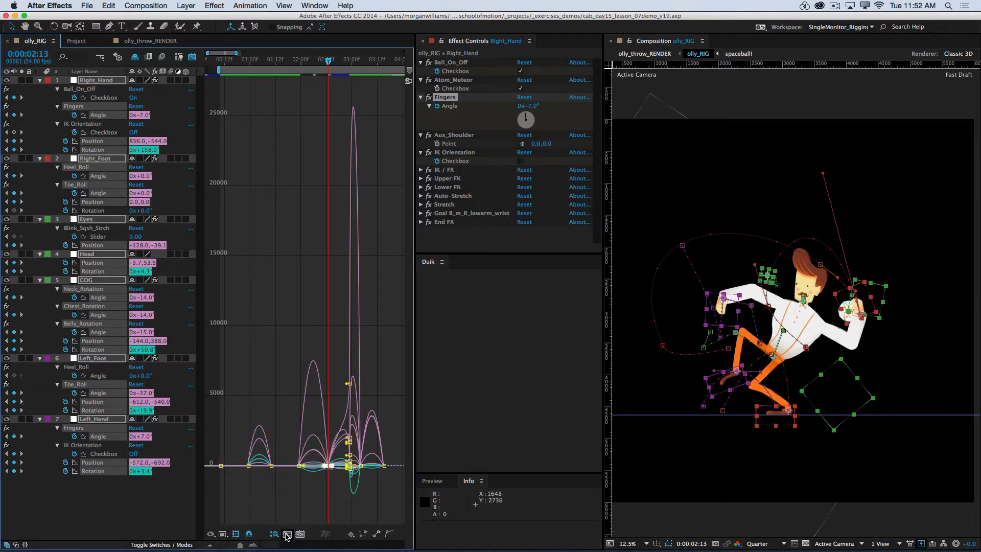
{"action": "left_click", "coordinate": [286, 535]}
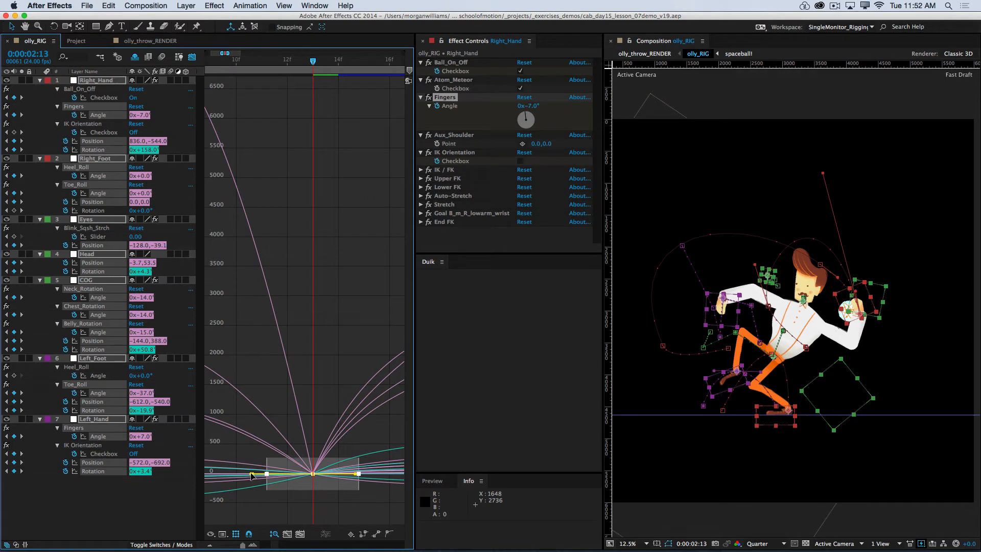
{"action": "key", "text": "shift"}
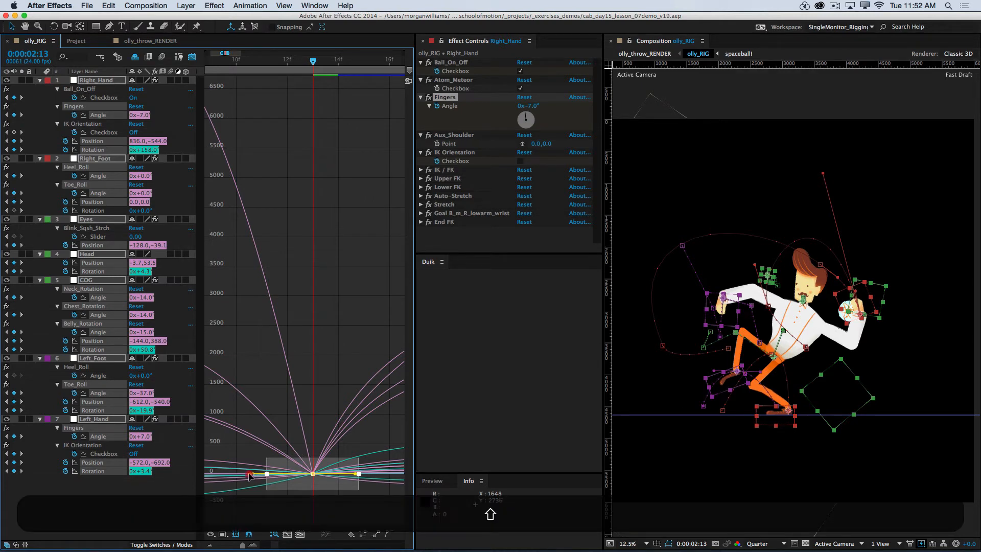
{"action": "left_click_drag", "start_coordinate": [249, 475], "coordinate": [206, 477]}
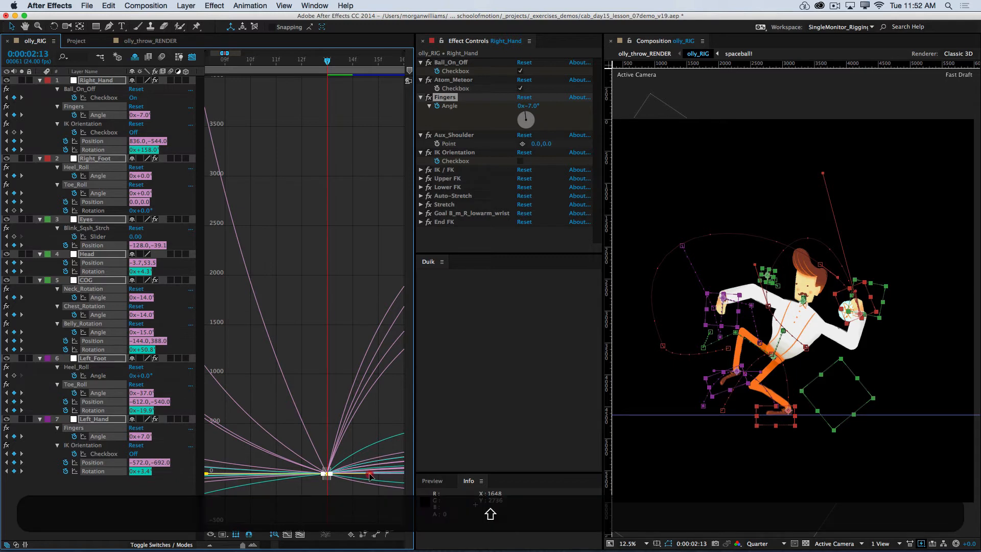
Lengthen the outgoing ease handles of the selected keyframes at 0:00:02:13, save the project and play a RAM preview
{"action": "left_click_drag", "start_coordinate": [370, 476], "coordinate": [288, 475]}
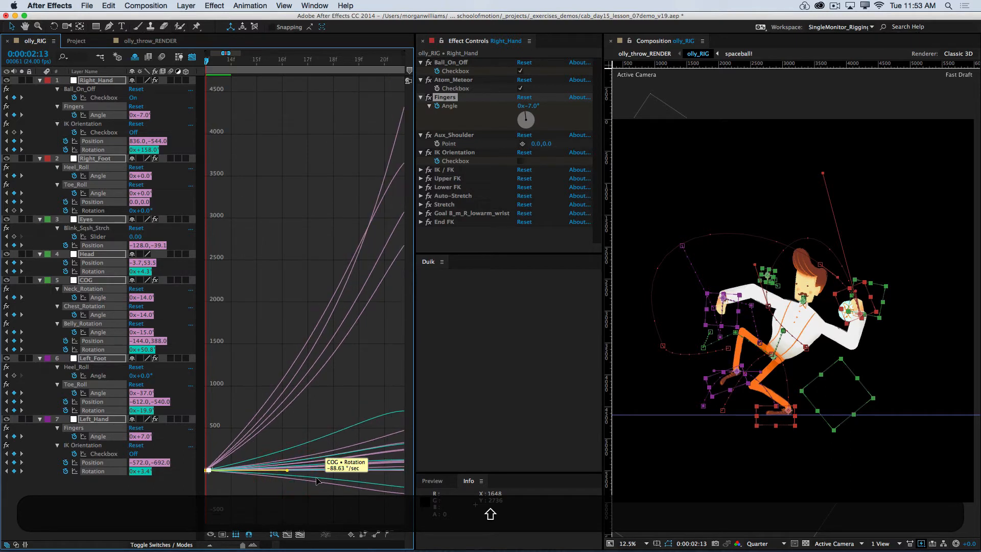
{"action": "key", "text": "super+s"}
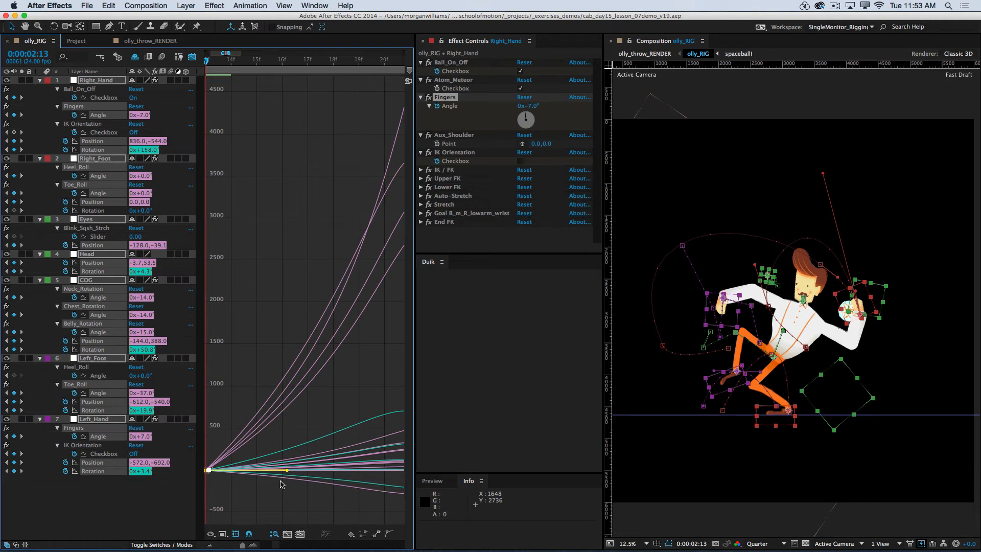
{"action": "key", "text": "KP_0"}
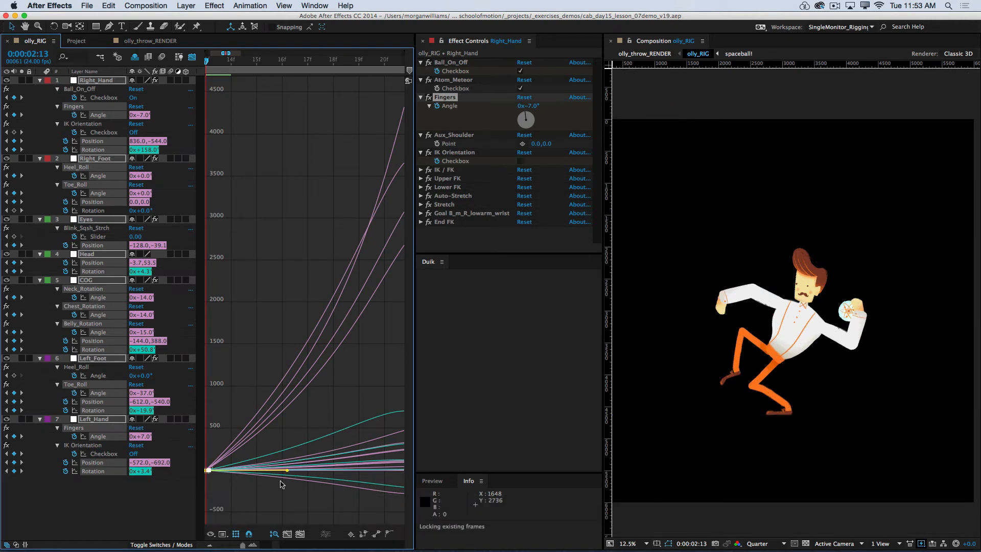
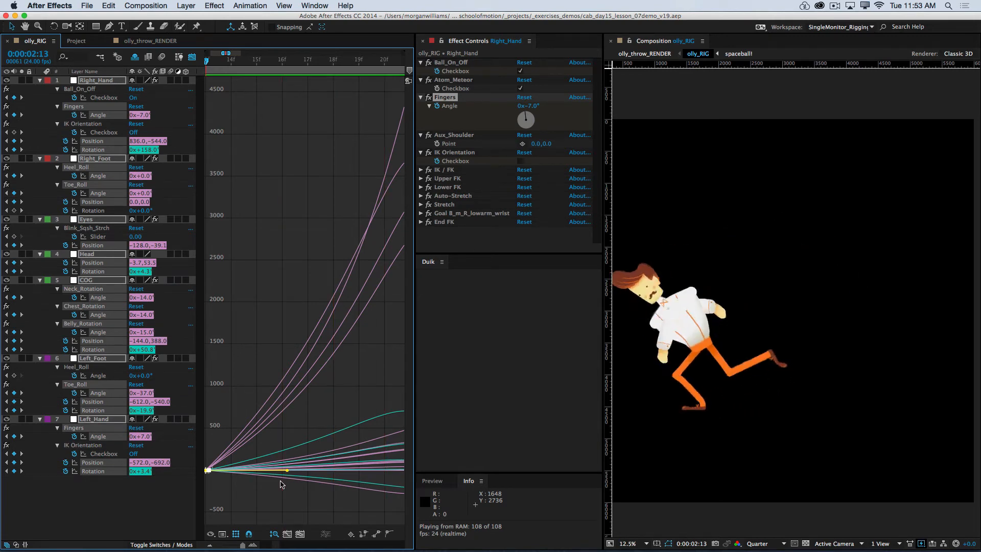
{"action": "key", "text": "space"}
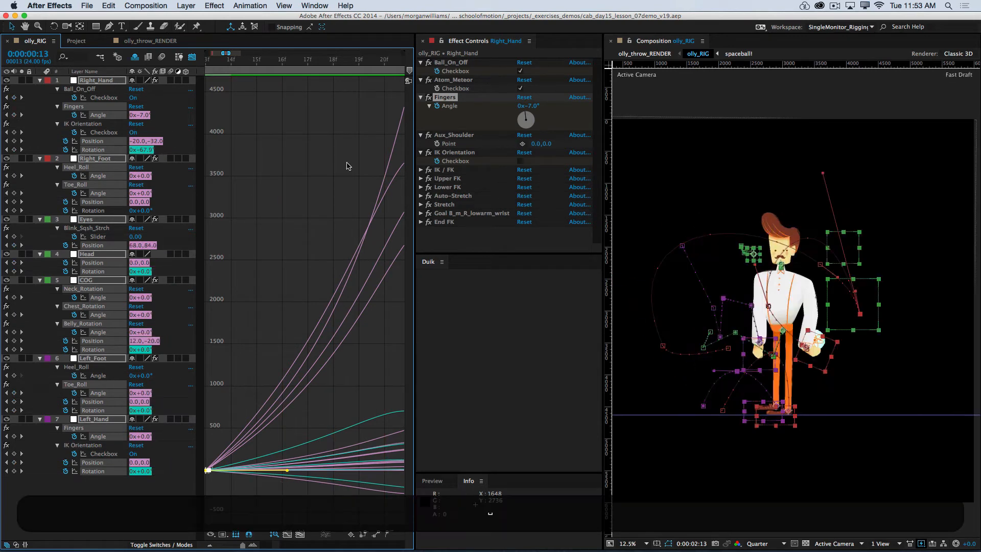
Widen the visible time range, switch from the graph to the keyframe view and go to the keyframes at 0:00:03:04
{"action": "left_click_drag", "start_coordinate": [222, 54], "coordinate": [245, 53]}
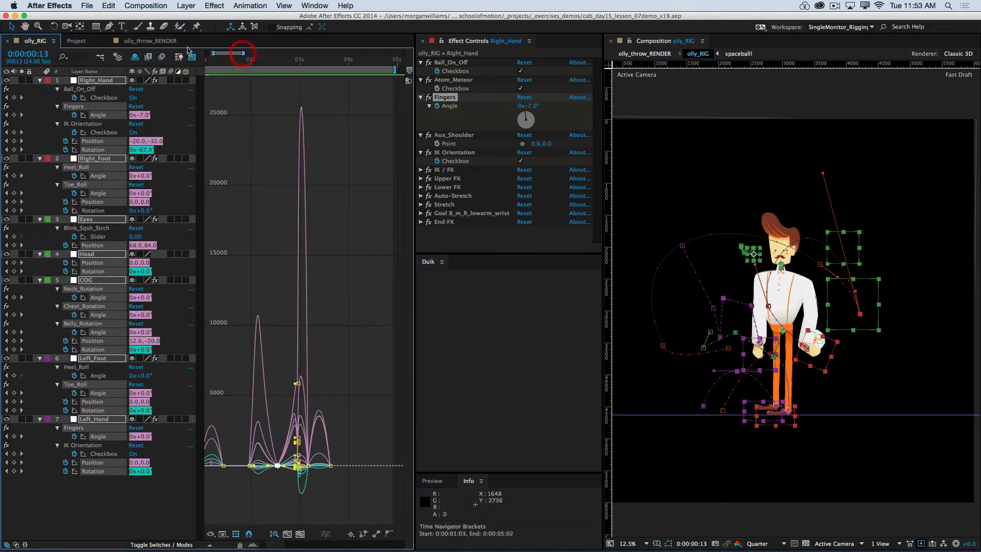
{"action": "left_click", "coordinate": [192, 57]}
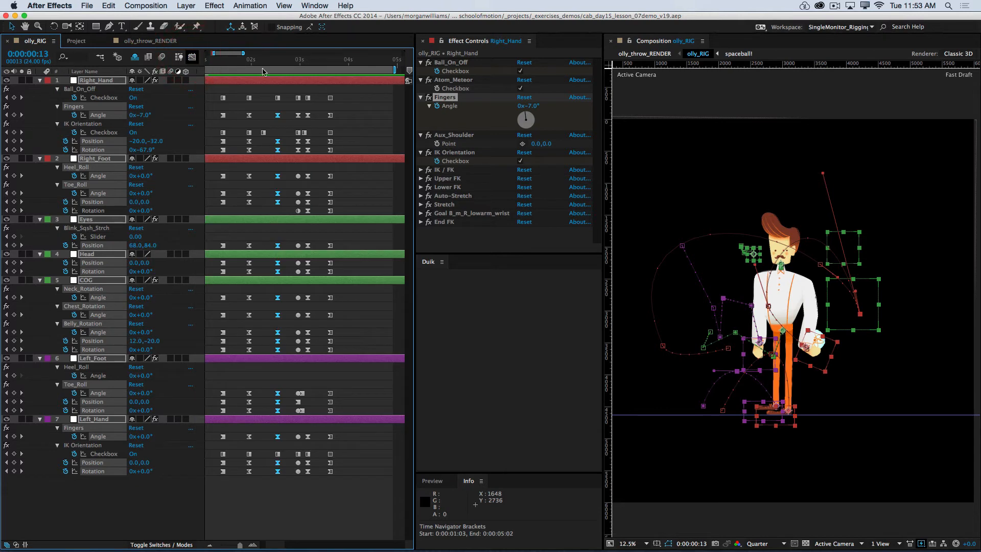
{"action": "left_click_drag", "start_coordinate": [281, 61], "coordinate": [306, 65]}
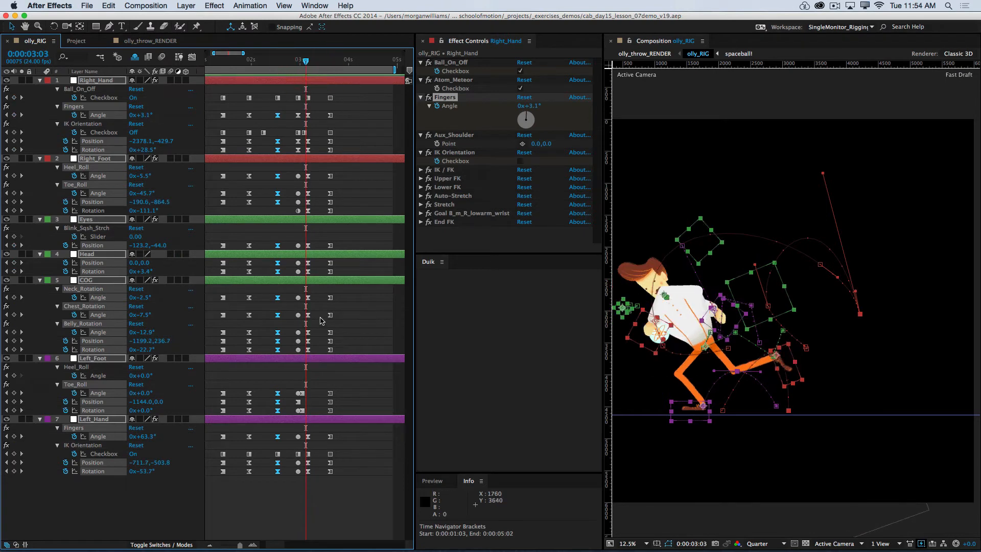
{"action": "key", "text": "k"}
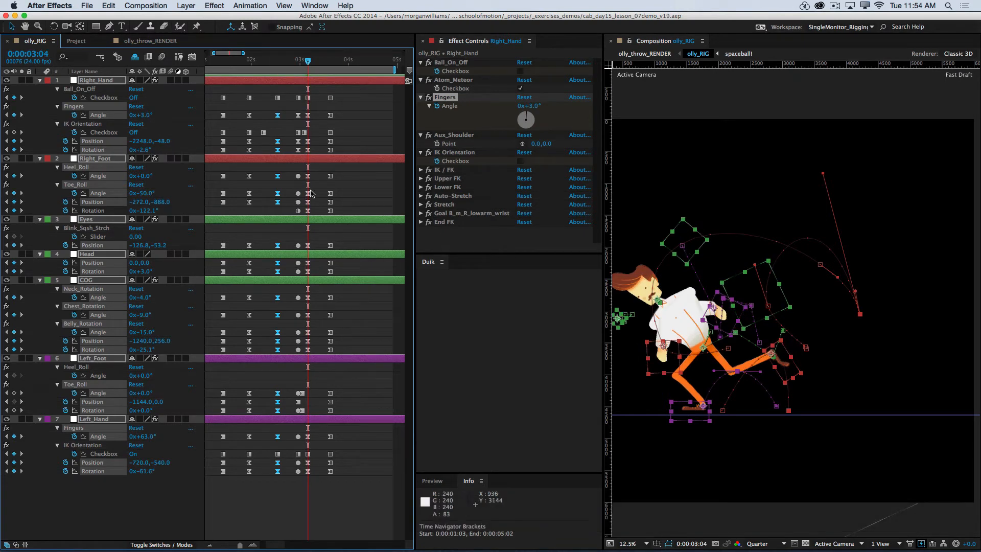
{"action": "left_click", "coordinate": [317, 95]}
{"action": "key", "text": "j"}
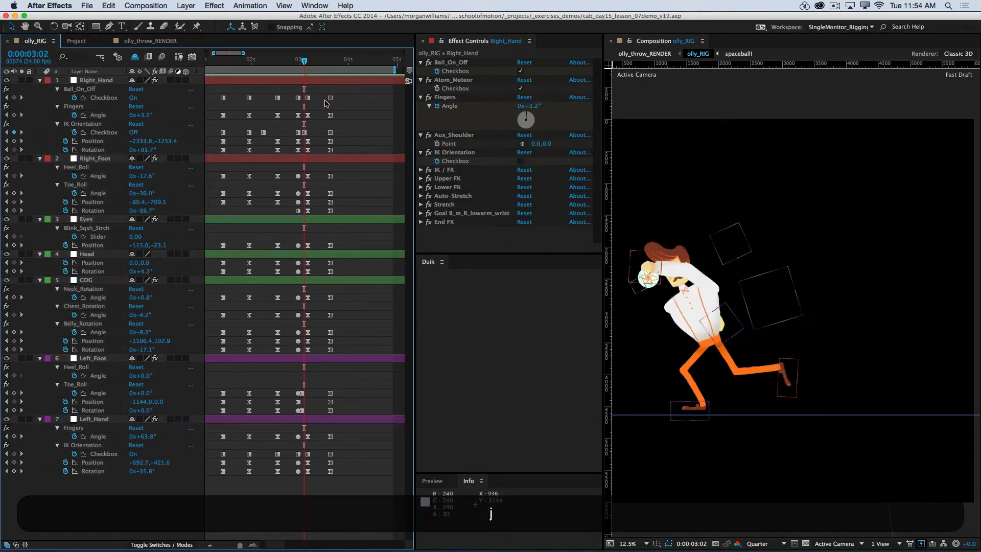
{"action": "key", "text": "k"}
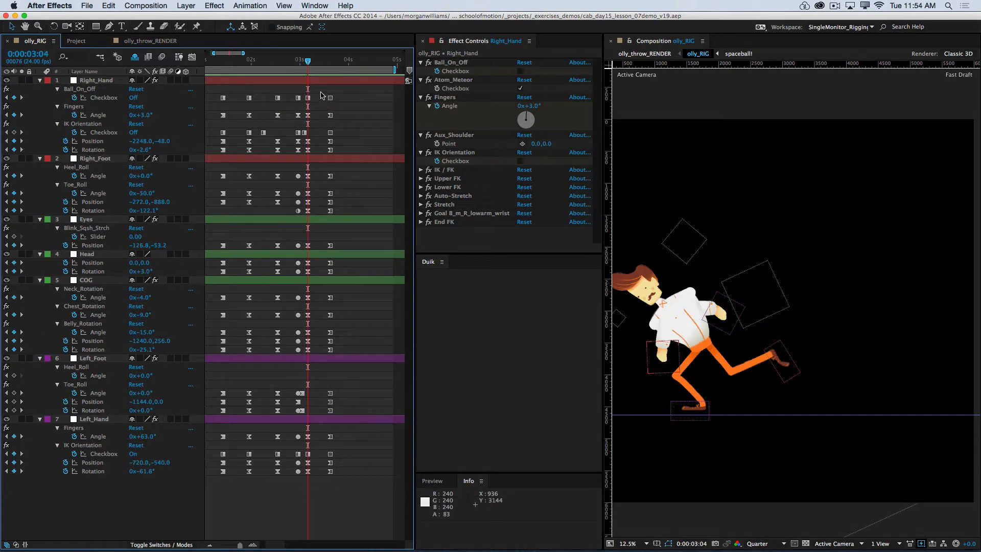
Select the eased keyframes at 0:00:03:04 for the hands, right foot, eyes, head and COG, leaving out the Checkbox keyframes
{"action": "left_click_drag", "start_coordinate": [321, 93], "coordinate": [308, 487]}
{"action": "left_click", "coordinate": [361, 133]}
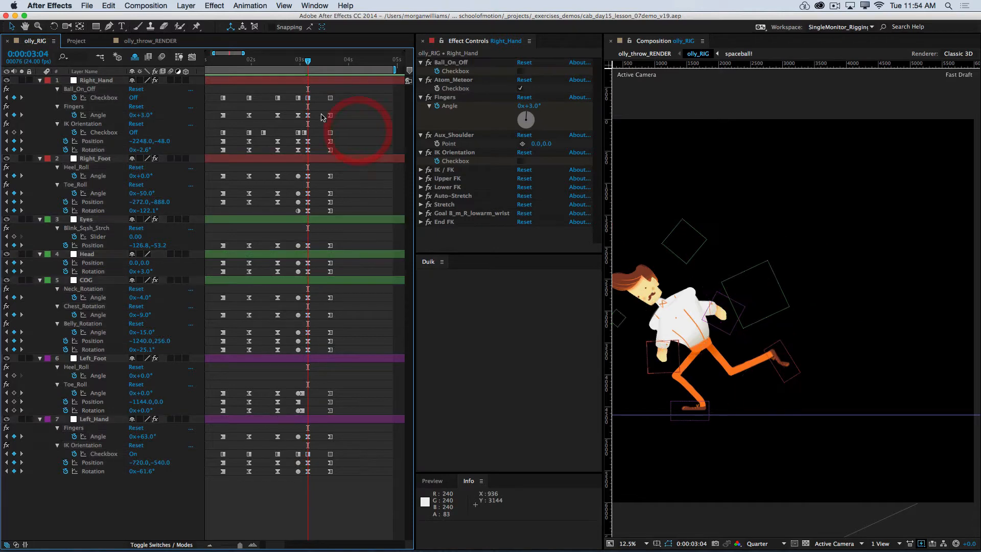
{"action": "left_click_drag", "start_coordinate": [316, 113], "coordinate": [307, 360]}
{"action": "left_click_drag", "start_coordinate": [313, 438], "coordinate": [307, 476]}
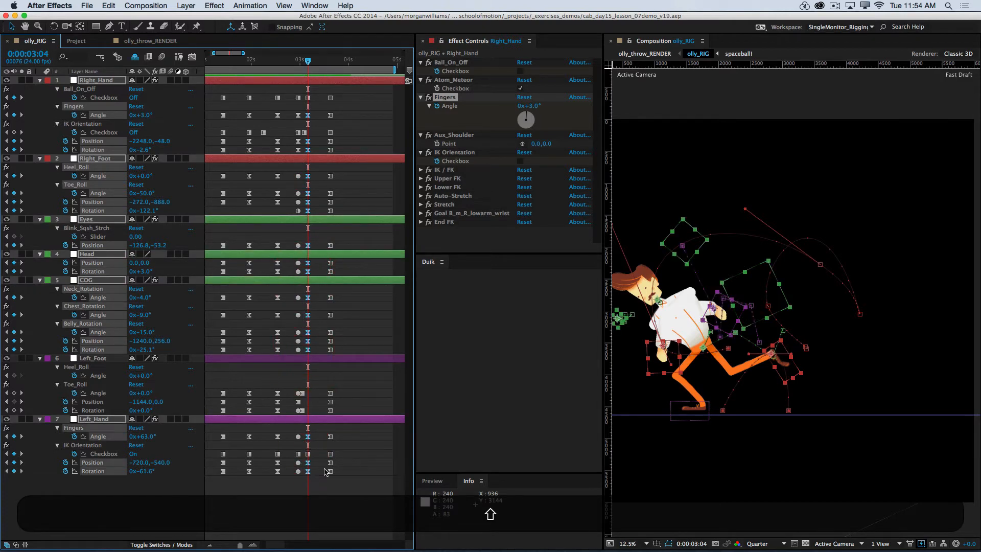
Show the speed graph fitted to the selected keyframes, turn off the transform box and lengthen their outgoing ease handles
{"action": "left_click", "coordinate": [192, 57]}
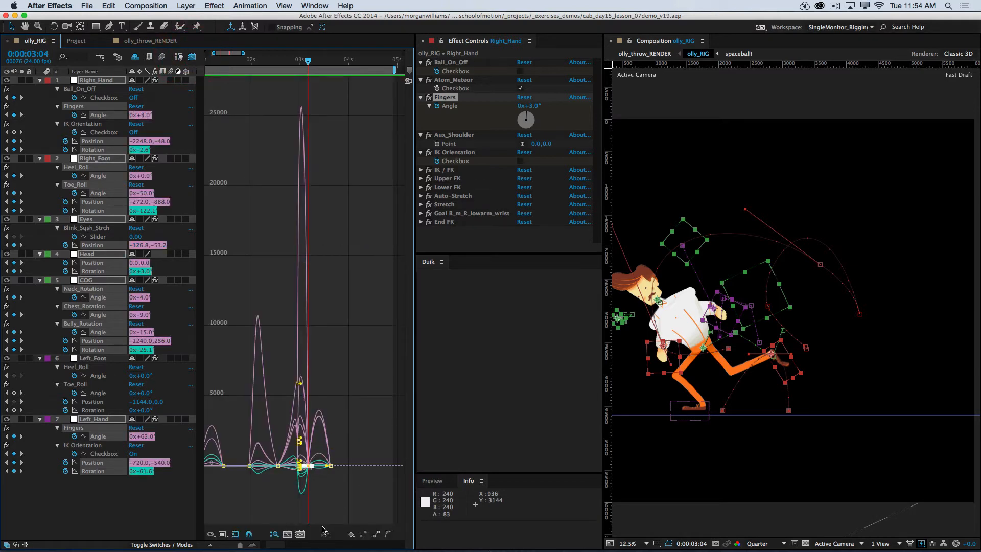
{"action": "left_click", "coordinate": [287, 534]}
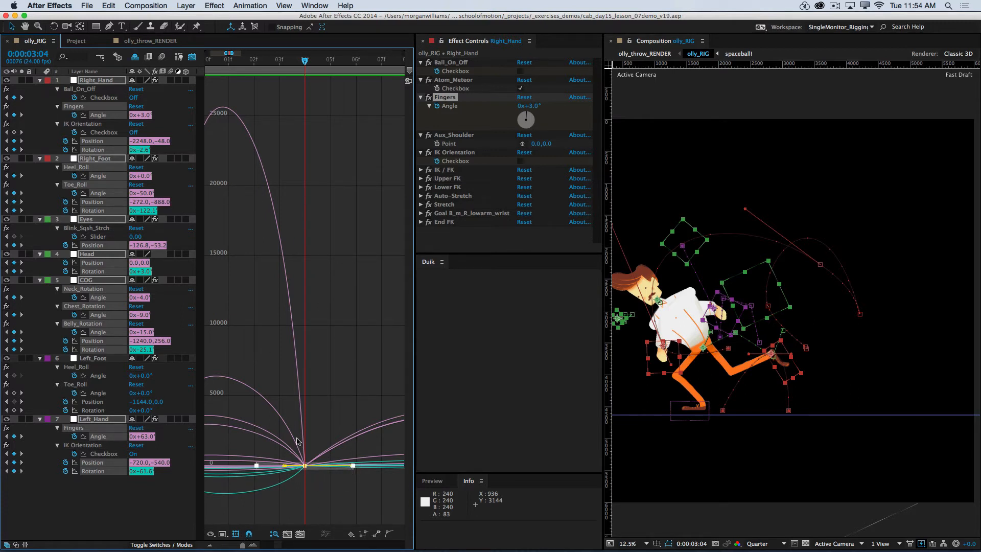
{"action": "left_click", "coordinate": [236, 534]}
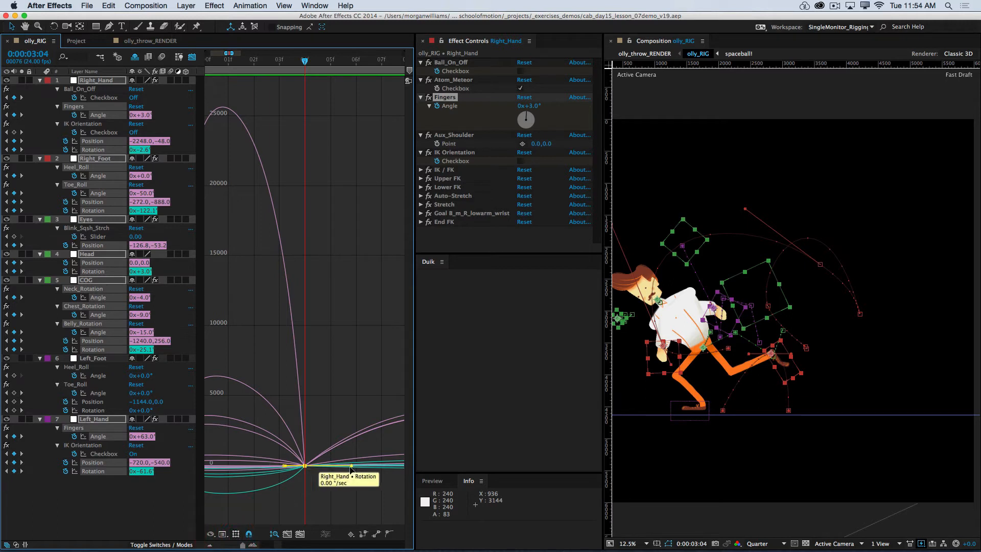
{"action": "key", "text": "shift"}
{"action": "left_click_drag", "start_coordinate": [358, 466], "coordinate": [391, 466]}
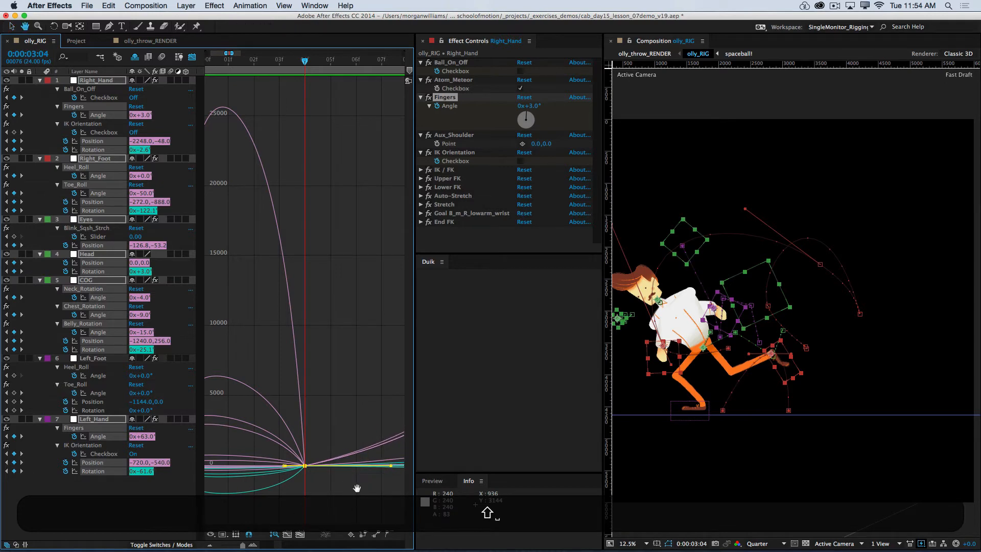
Try even longer outgoing ease handles on the keyframes at 0:00:03:04, saving the project and previewing the motion
{"action": "scroll", "coordinate": [306, 486], "scroll_direction": "right", "scroll_amount": 4}
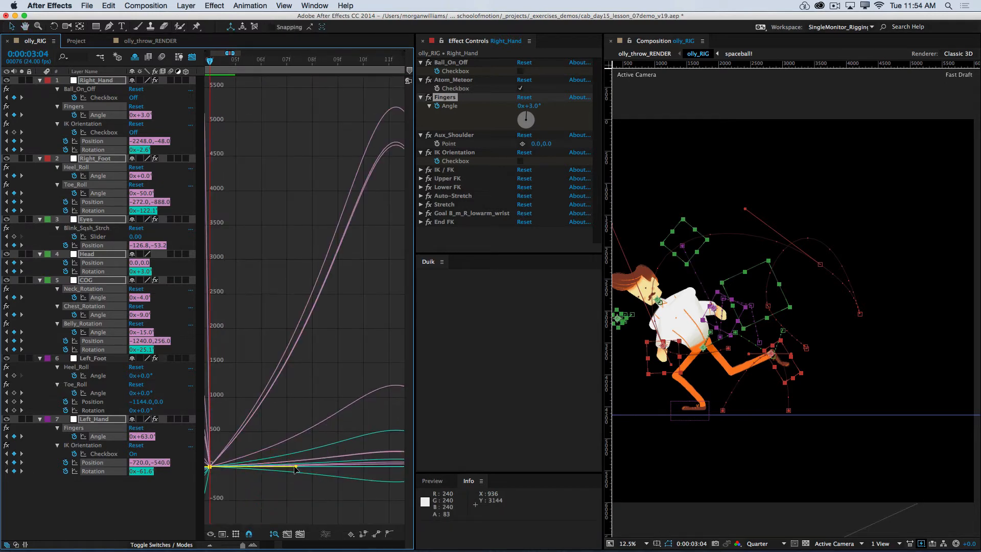
{"action": "left_click_drag", "start_coordinate": [295, 469], "coordinate": [316, 469]}
{"action": "key", "text": "super+s"}
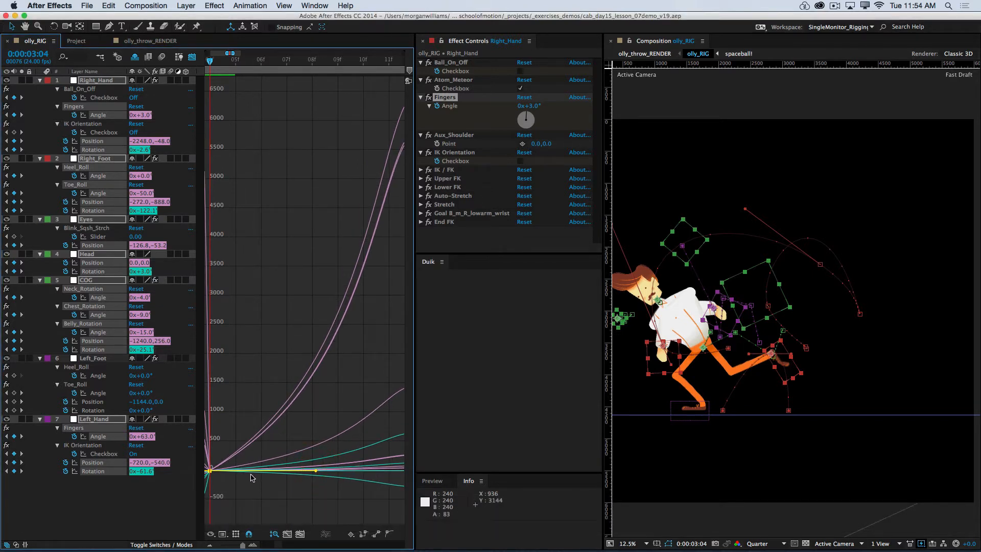
{"action": "key", "text": "KP_0"}
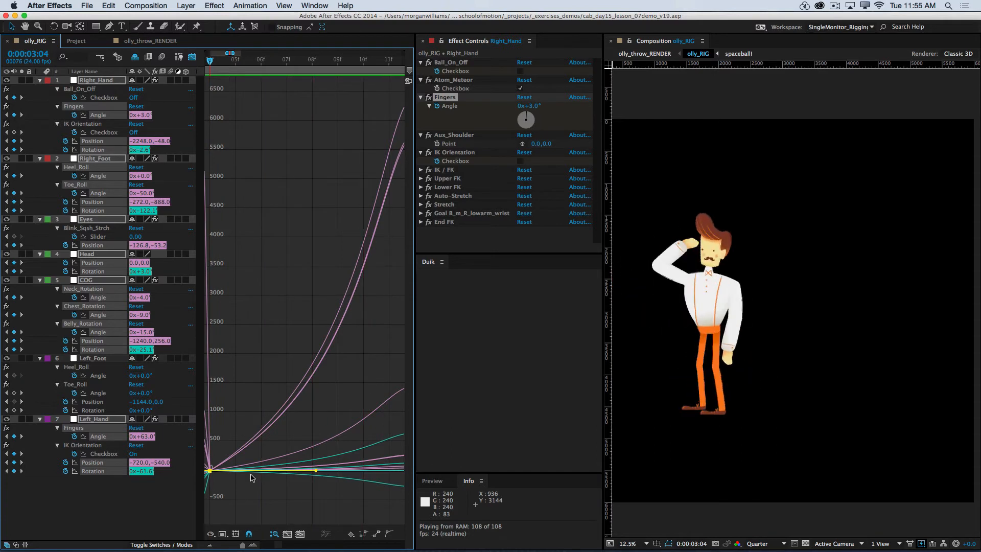
{"action": "key", "text": "space"}
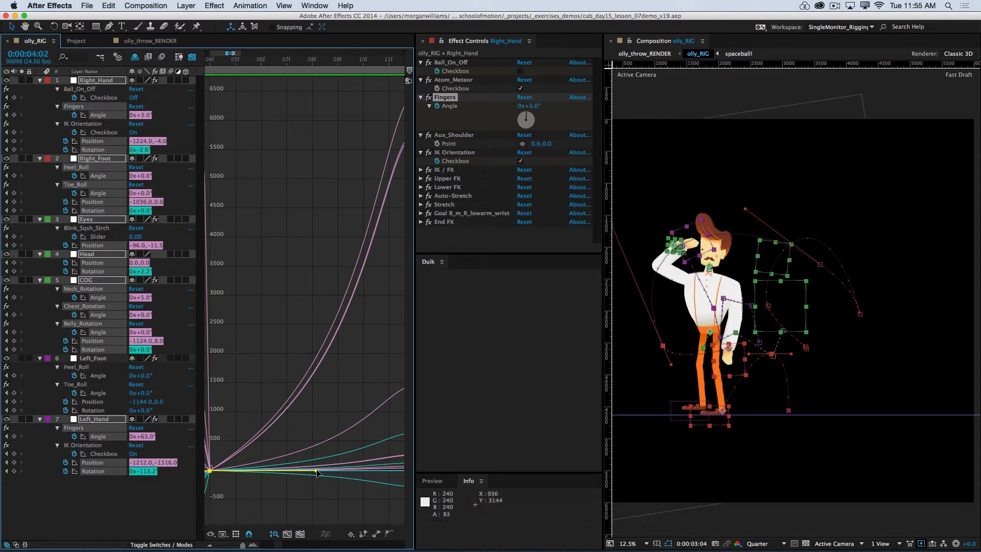
Shorten the outgoing ease handles of the 0:00:03:04 keyframes slightly, save the project and preview the animation
{"action": "left_click_drag", "start_coordinate": [316, 470], "coordinate": [298, 474]}
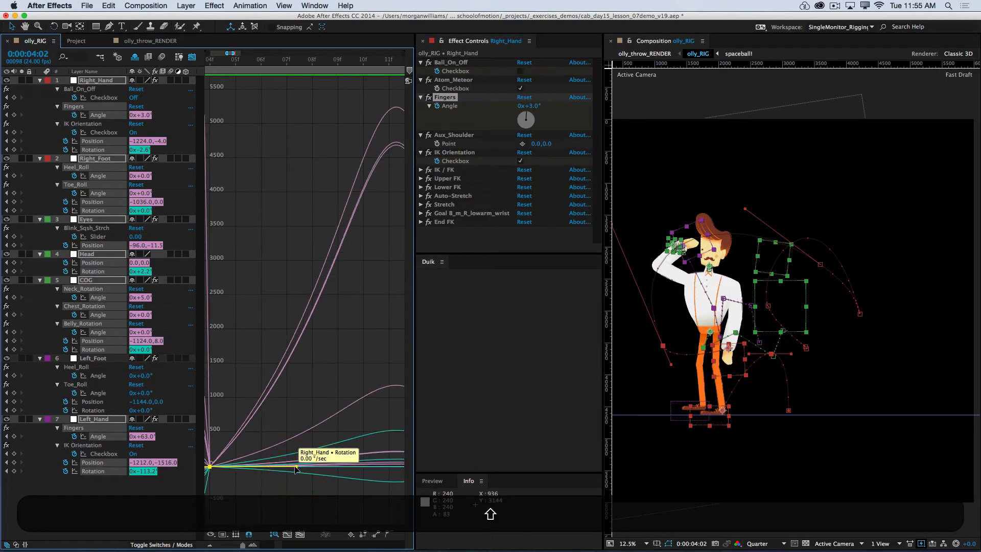
{"action": "key", "text": "super+s"}
{"action": "key", "text": "KP_0"}
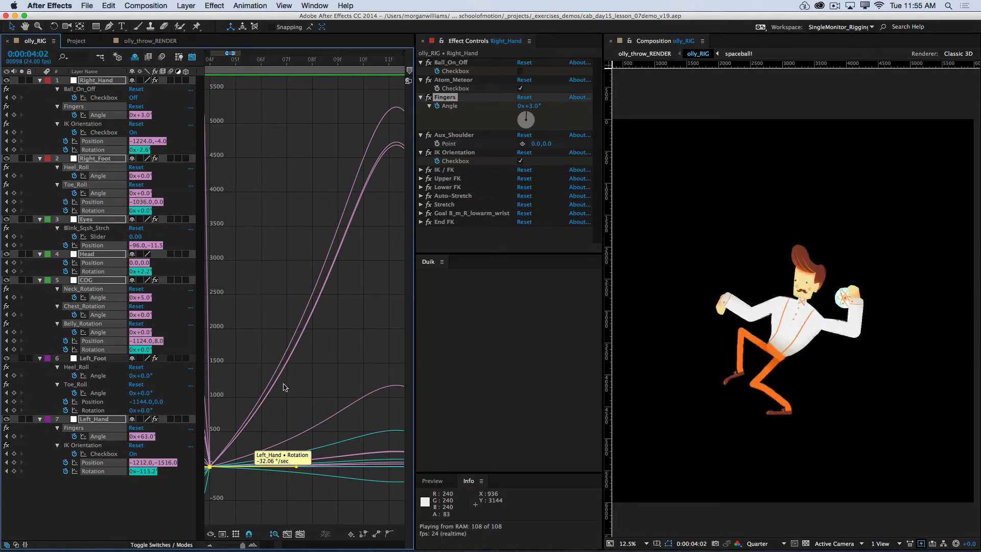
{"action": "key", "text": "space"}
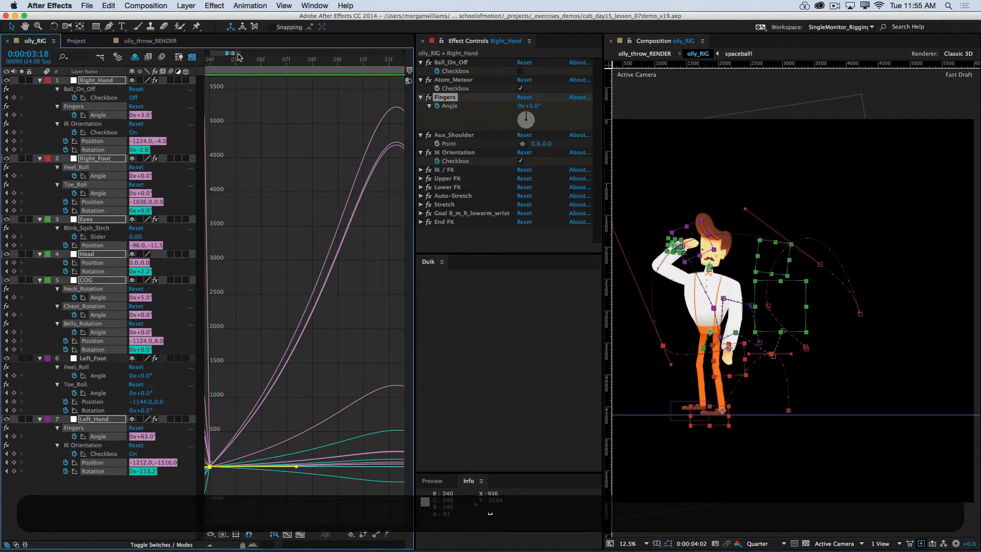
Return to the keyframe view and move all of the final pose's keyframes to 0:00:03:21
{"action": "left_click_drag", "start_coordinate": [237, 53], "coordinate": [239, 53]}
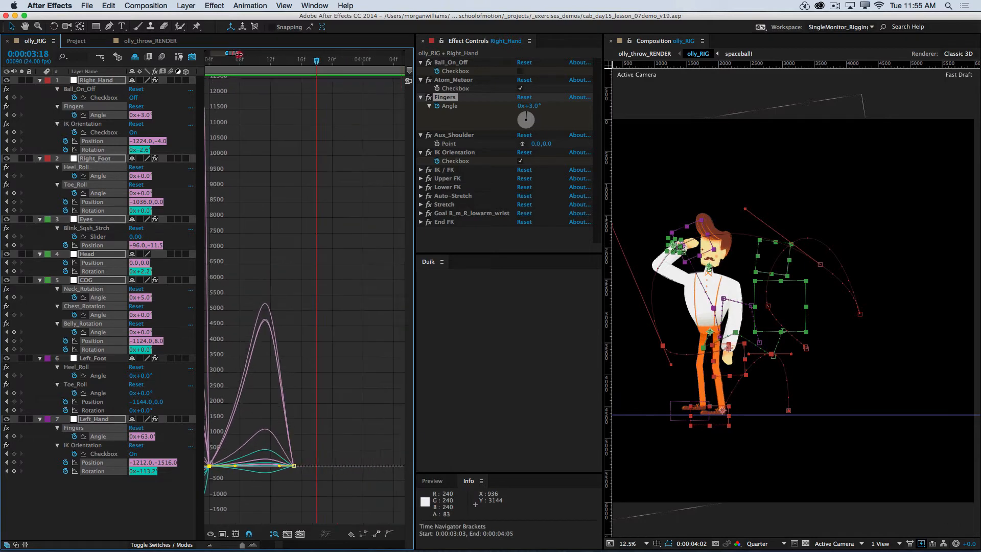
{"action": "left_click", "coordinate": [187, 60]}
{"action": "left_click", "coordinate": [340, 128]}
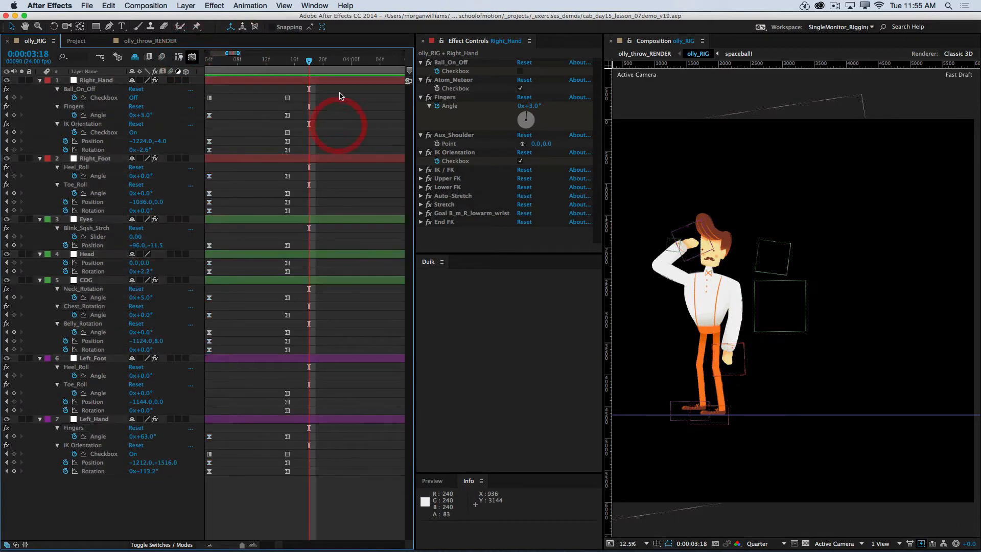
{"action": "left_click_drag", "start_coordinate": [325, 91], "coordinate": [243, 517]}
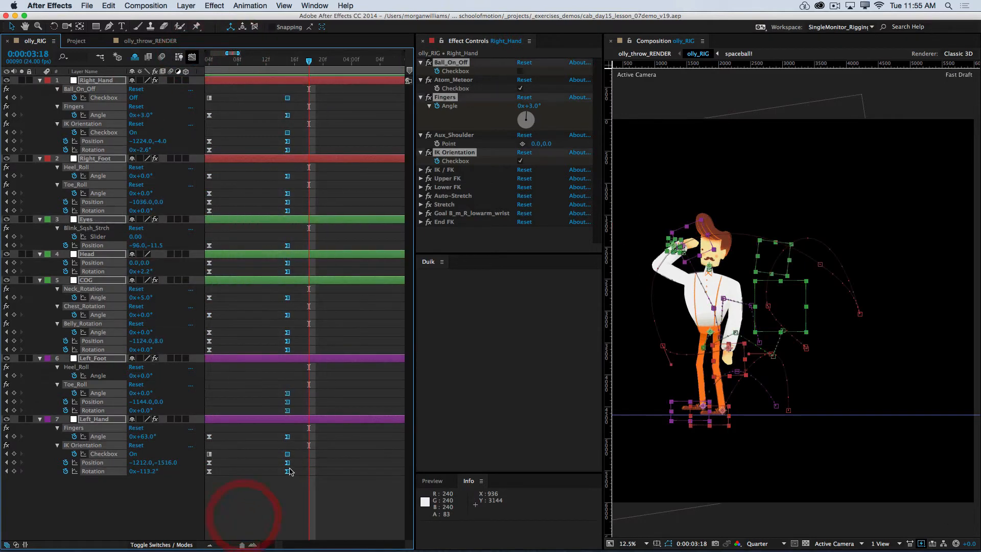
{"action": "left_click_drag", "start_coordinate": [288, 471], "coordinate": [330, 474]}
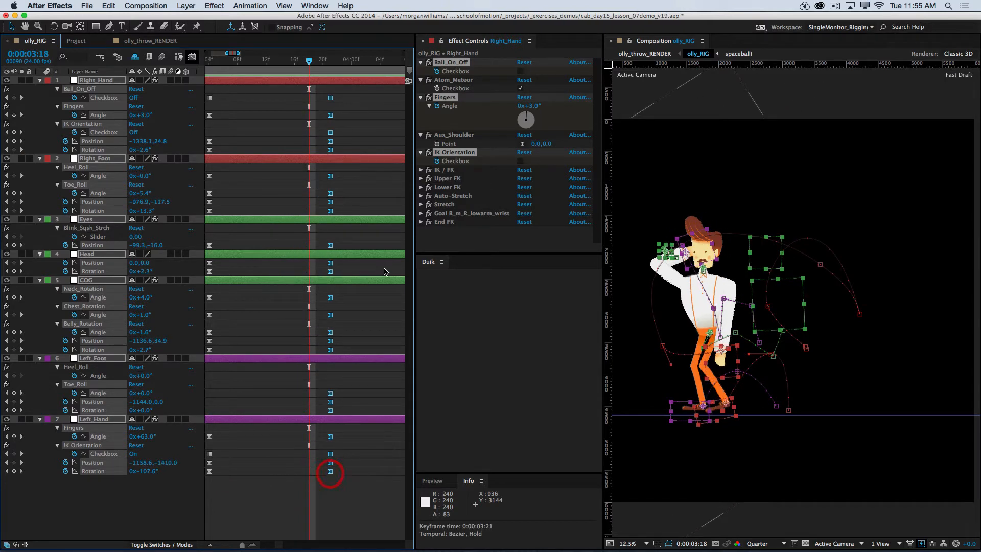
Reselect the eased keyframes at 0:00:03:04 for the hands, right foot, eyes, head and COG, without the Checkbox keyframes
{"action": "left_click_drag", "start_coordinate": [225, 54], "coordinate": [223, 54]}
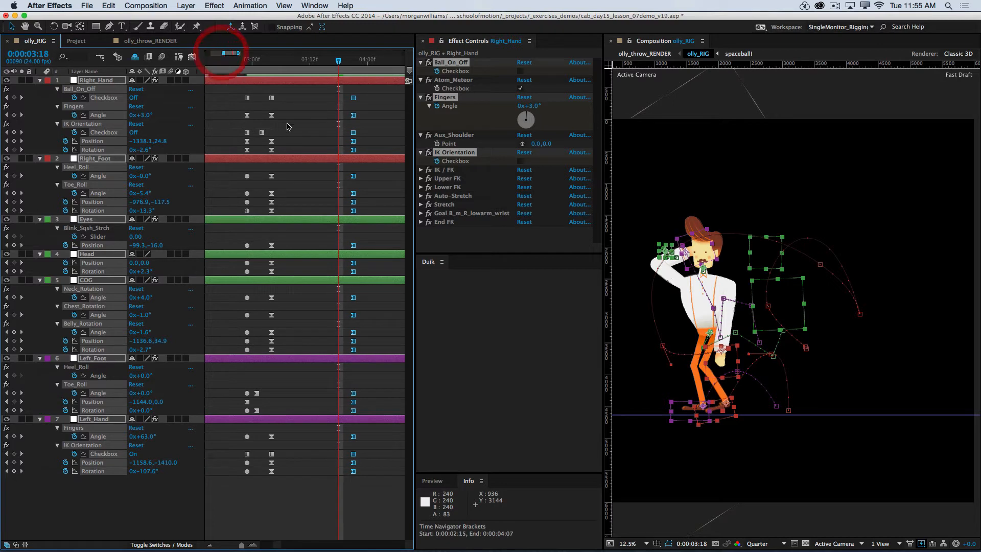
{"action": "left_click_drag", "start_coordinate": [288, 109], "coordinate": [267, 362]}
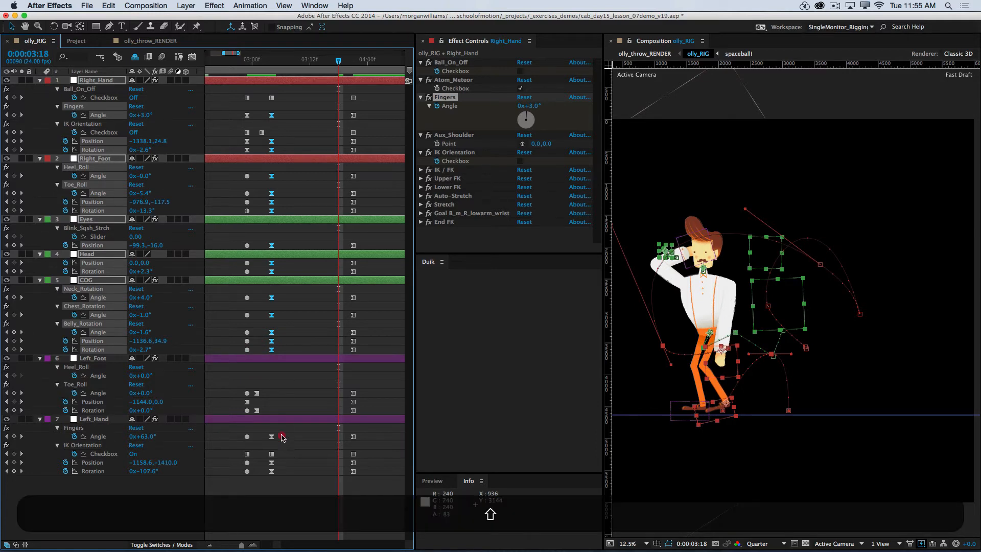
{"action": "left_click_drag", "start_coordinate": [282, 434], "coordinate": [258, 478]}
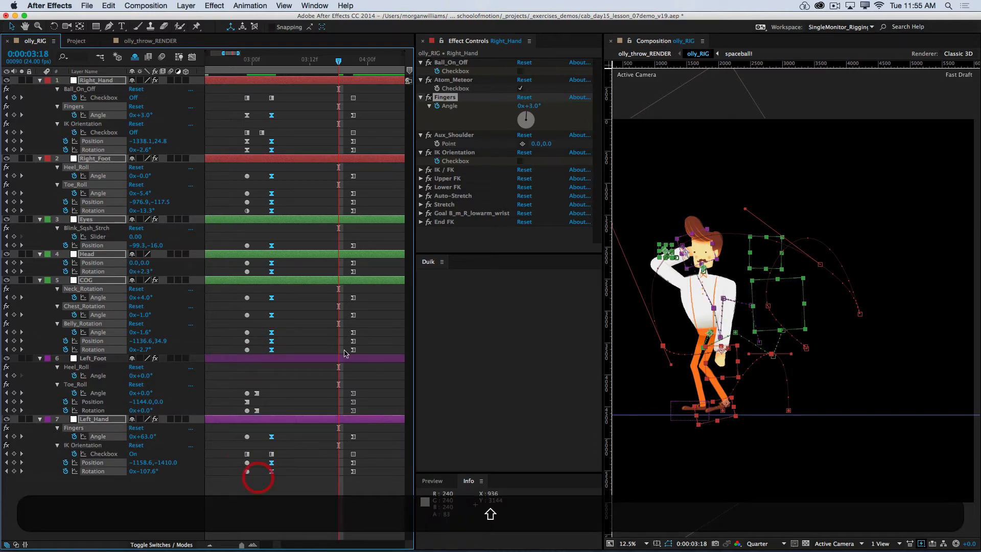
Lengthen the outgoing ease of the selected keyframes further in the fitted speed graph, save the project and preview the result
{"action": "left_click", "coordinate": [192, 57]}
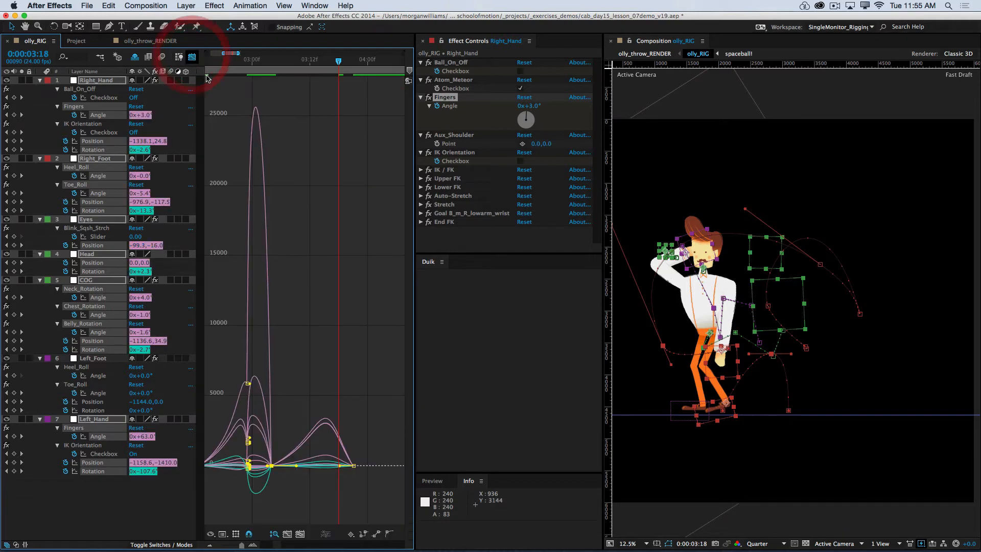
{"action": "left_click", "coordinate": [287, 535]}
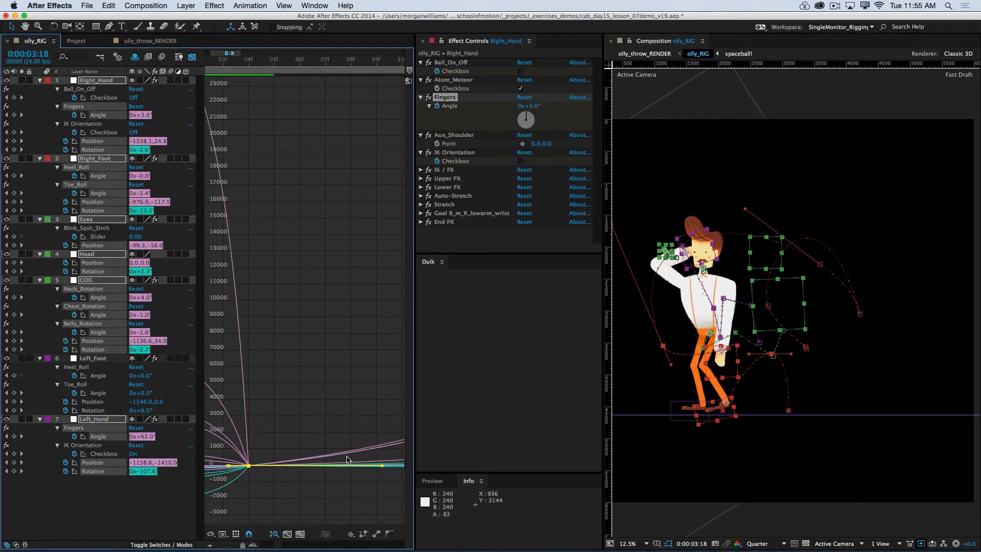
{"action": "key", "text": "space"}
{"action": "left_click_drag", "start_coordinate": [341, 482], "coordinate": [369, 478]}
{"action": "key", "text": "super+s"}
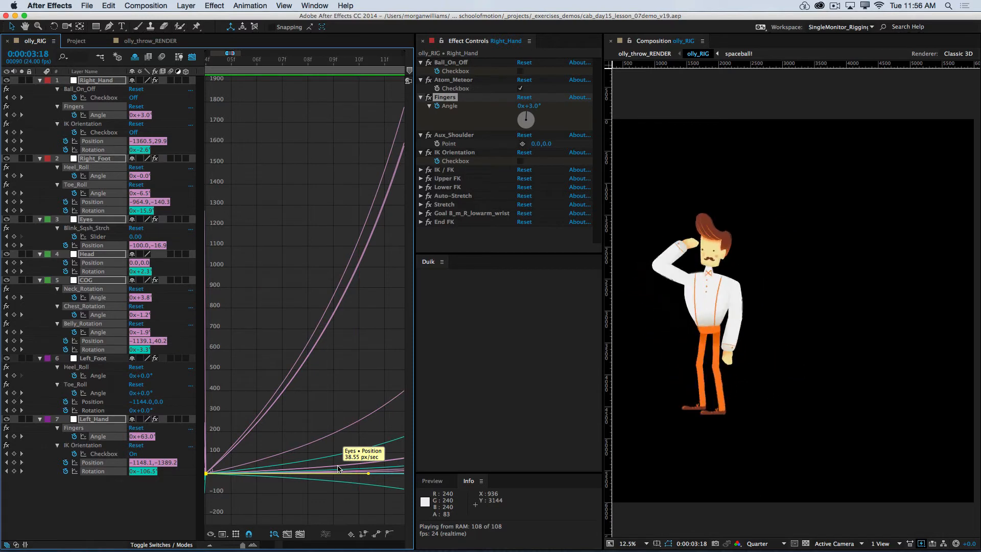
{"action": "key", "text": "space"}
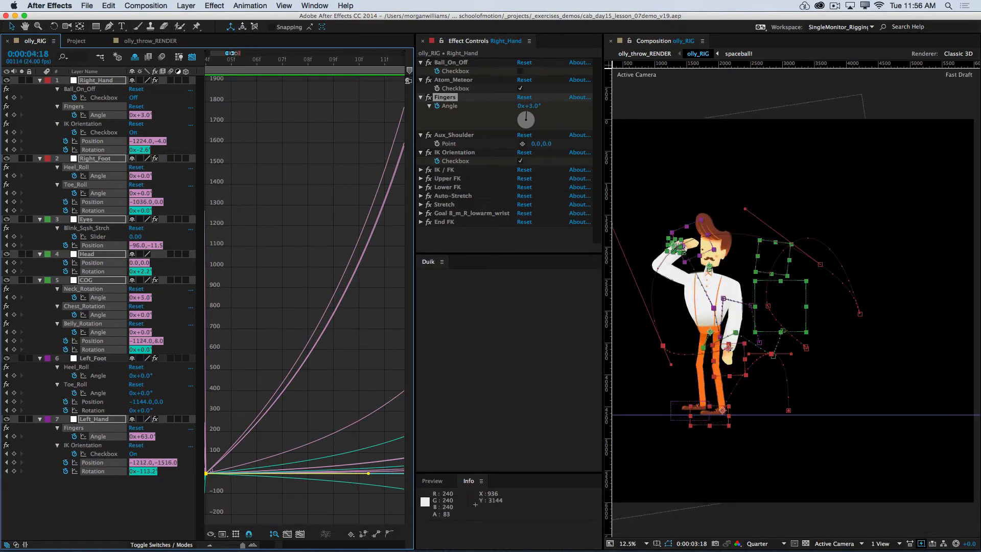
Return to the keyframe view, move all of the final pose's keyframes to 0:00:03:23, save the project and preview the animation
{"action": "left_click_drag", "start_coordinate": [237, 53], "coordinate": [223, 55]}
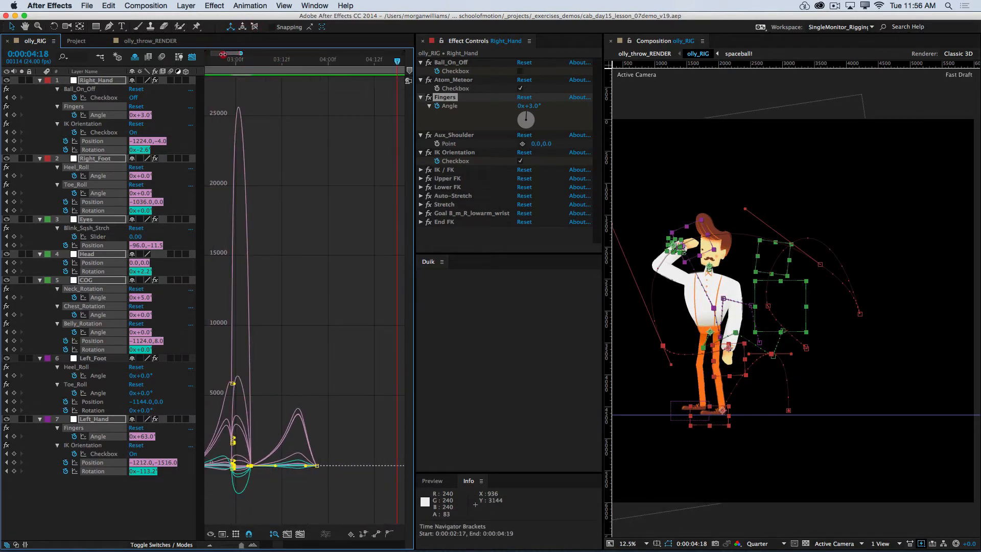
{"action": "left_click", "coordinate": [193, 58]}
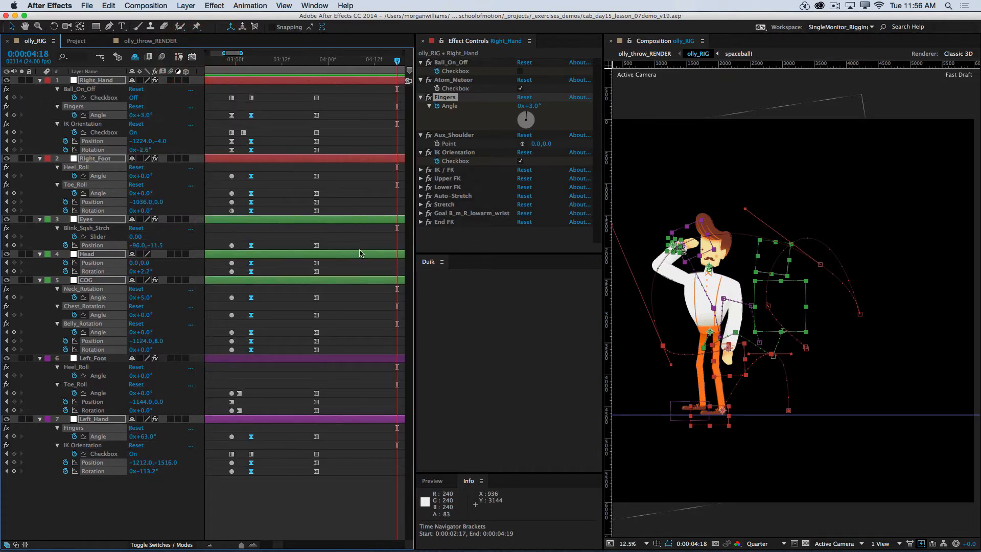
{"action": "left_click_drag", "start_coordinate": [355, 99], "coordinate": [329, 473]}
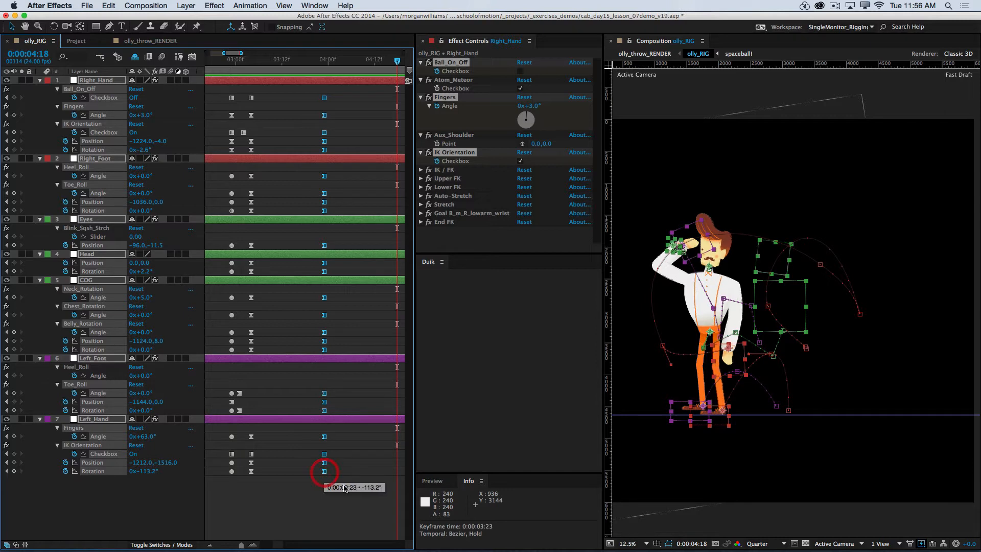
{"action": "left_click", "coordinate": [336, 497]}
{"action": "key", "text": "super+s"}
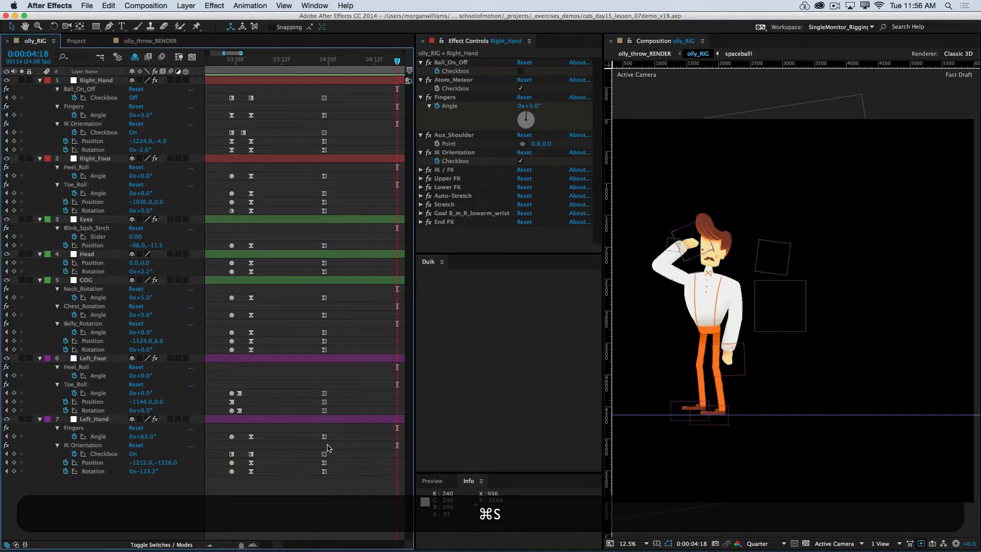
{"action": "key", "text": "KP_0"}
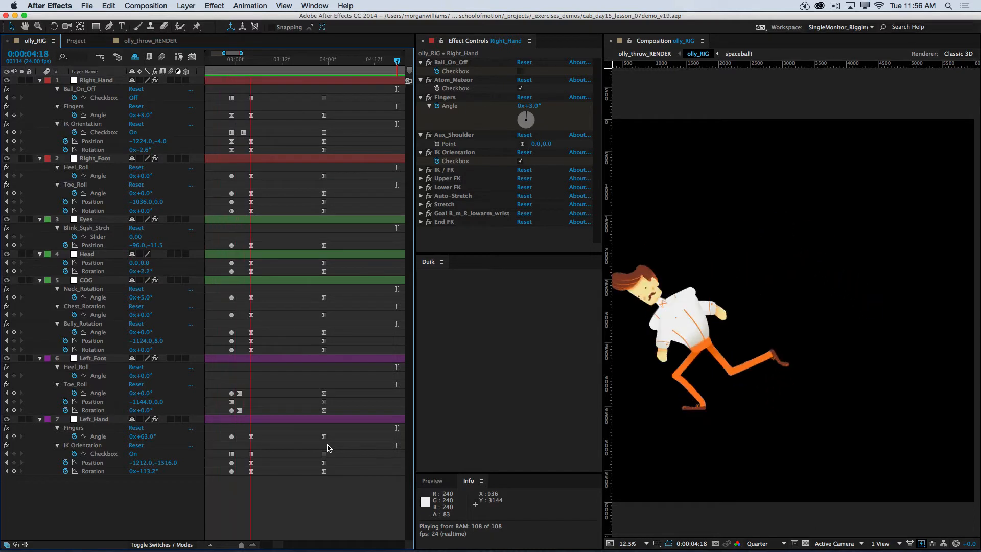
{"action": "key", "text": "space"}
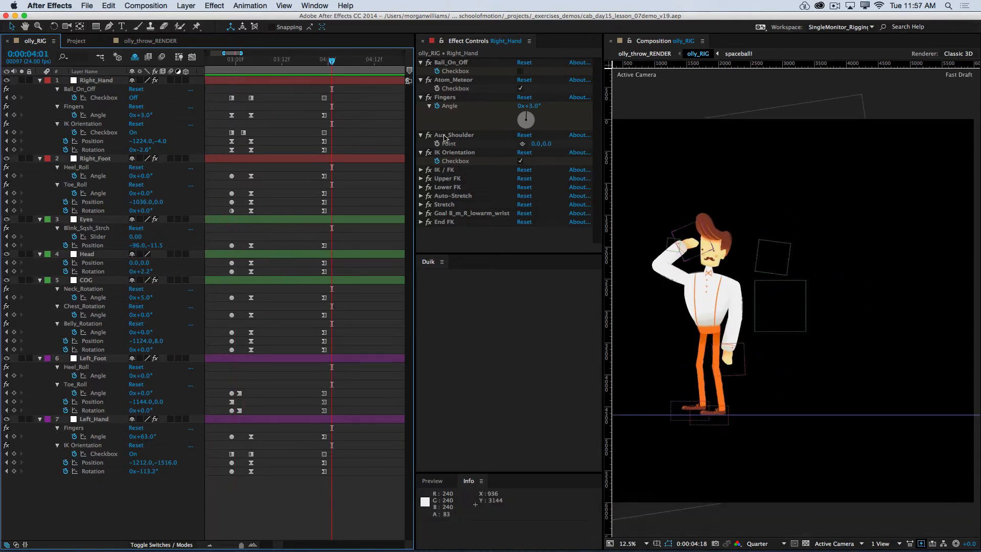
Step through the frames up to 0:00:01:08 with Right_Hand selected, examining how the hands move and rotate
{"action": "left_click_drag", "start_coordinate": [242, 53], "coordinate": [200, 55]}
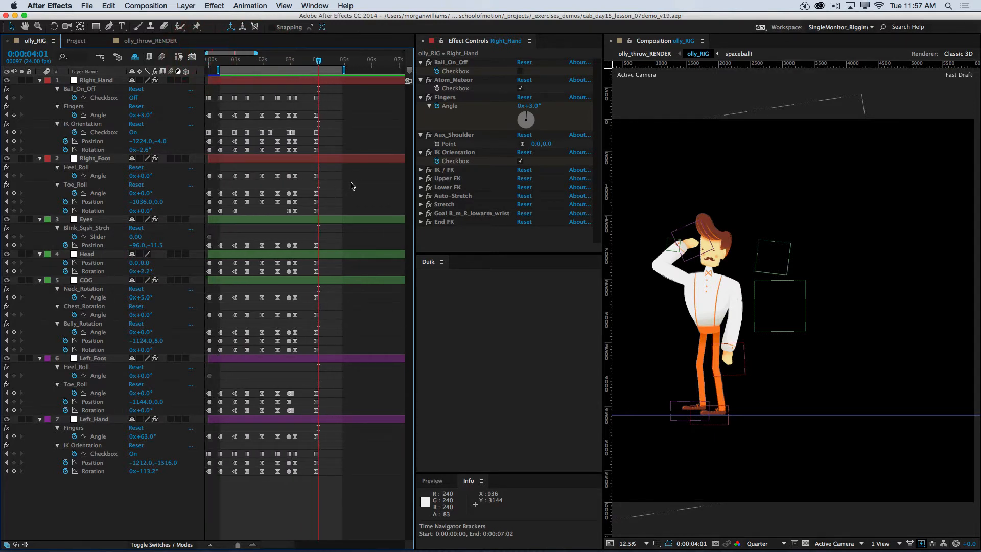
{"action": "key", "text": "Page_Up"}
{"action": "key", "text": "Page_Up"}
{"action": "left_click", "coordinate": [109, 82]}
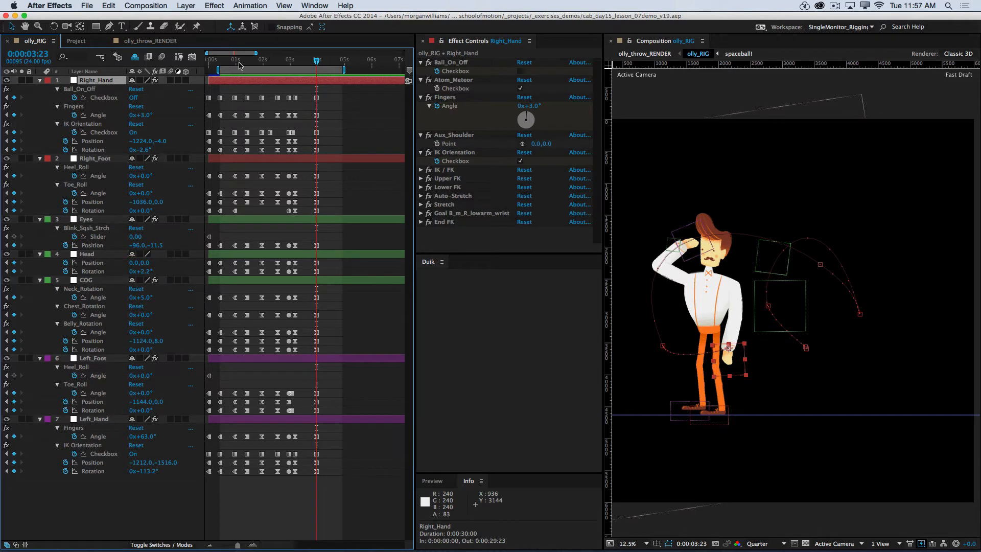
{"action": "mouse_move", "coordinate": [226, 64]}
{"action": "left_mouse_down"}
{"action": "mouse_move", "coordinate": [250, 67]}
{"action": "mouse_move", "coordinate": [237, 67]}
{"action": "left_mouse_up"}
{"action": "key", "text": "super+Right"}
{"action": "key", "text": "super+Right"}
{"action": "key", "text": "super+Right"}
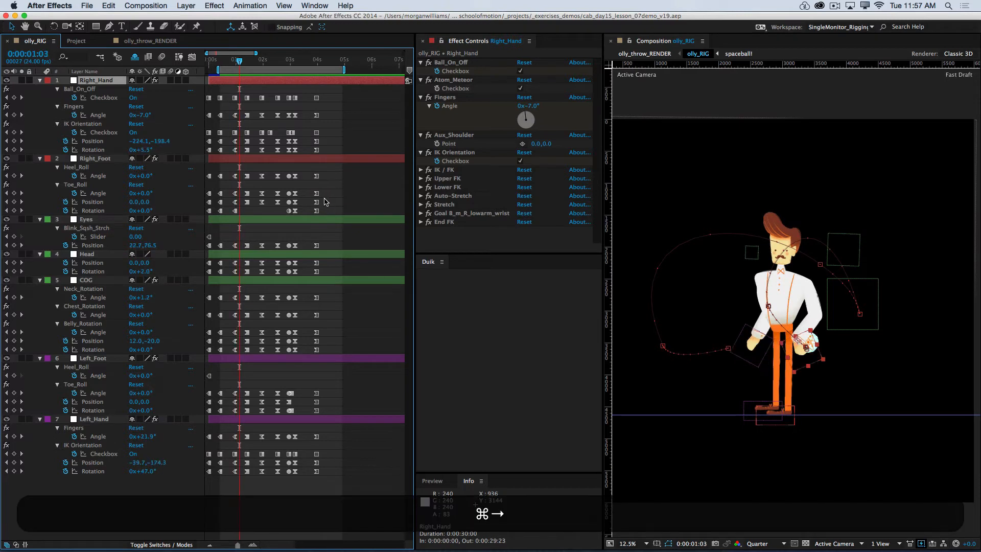
{"action": "key", "text": "super+Right"}
{"action": "key", "text": "super+Right"}
{"action": "key", "text": "super+Right"}
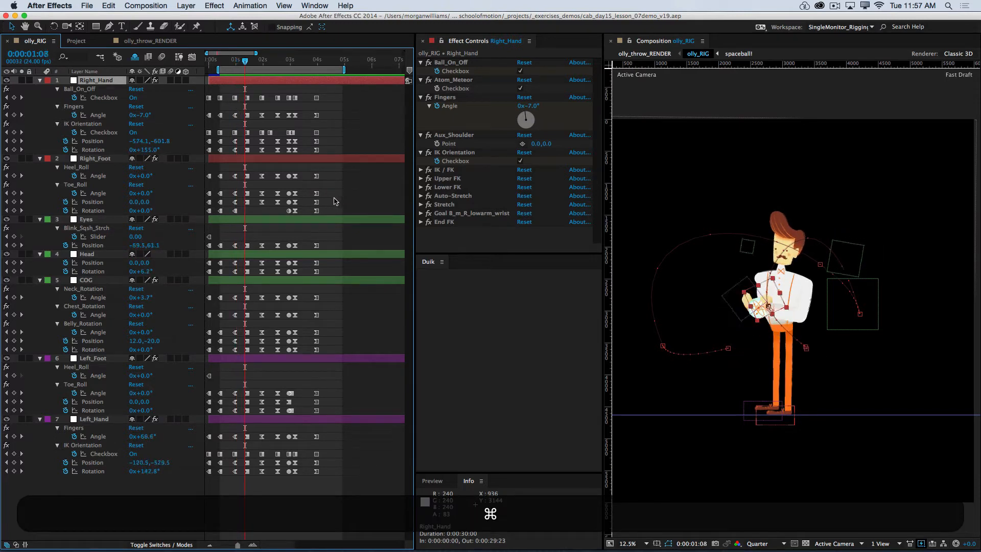
Offset Right_Hand's Fingers Angle and Rotation keyframes to 0:00:01:12 and step through the frames to that time
{"action": "key", "text": "super+equal"}
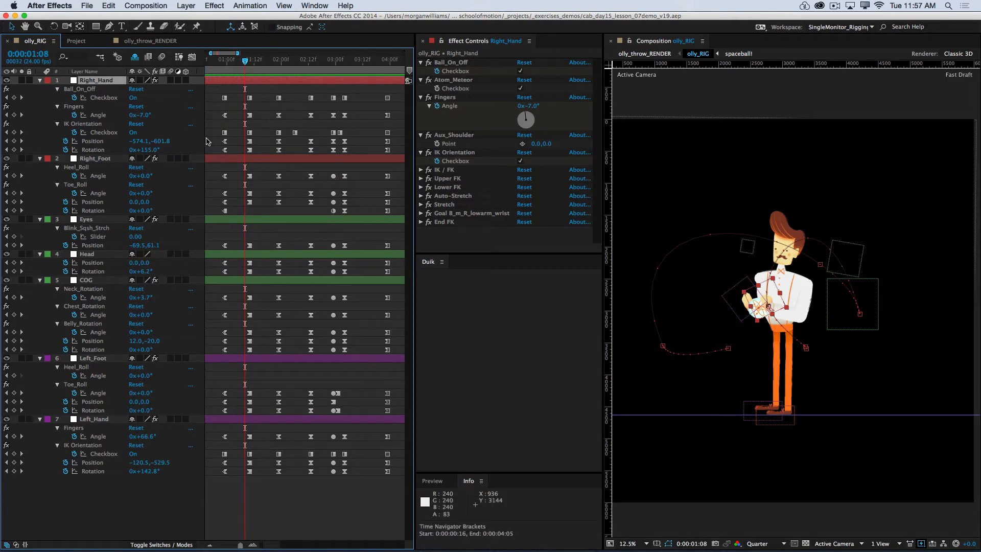
{"action": "key", "text": "super+equal"}
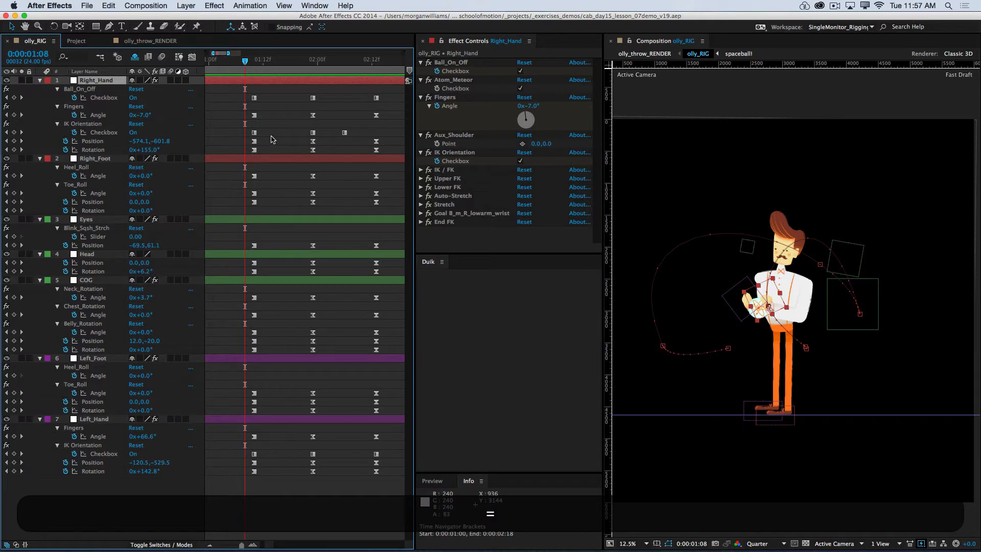
{"action": "key", "text": "minus"}
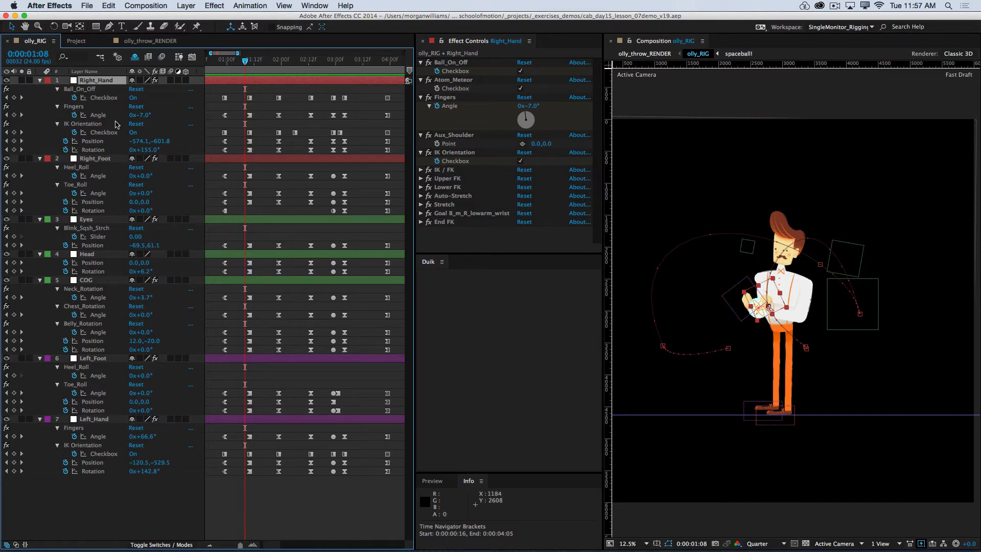
{"action": "left_click", "coordinate": [250, 150]}
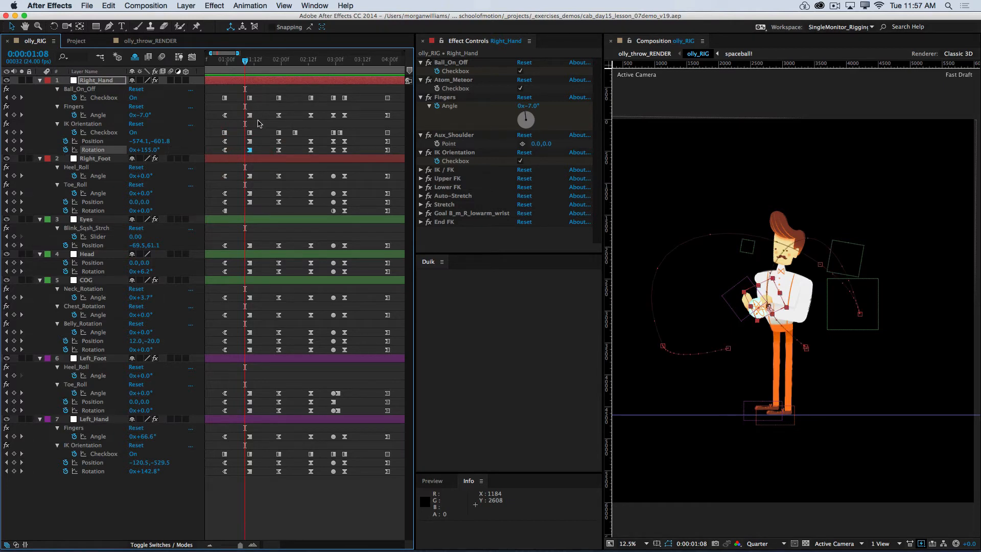
{"action": "left_click", "coordinate": [250, 115], "text": "shift"}
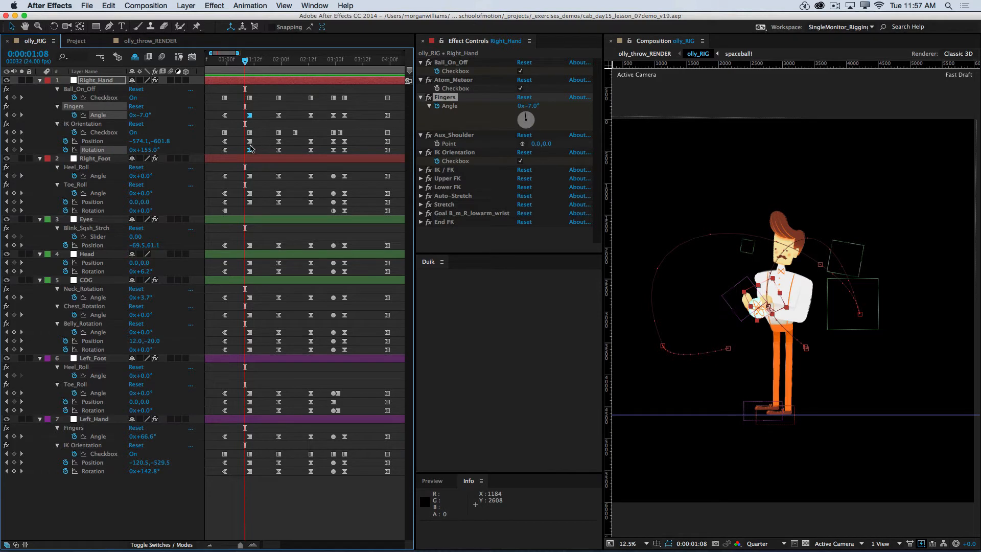
{"action": "left_click_drag", "start_coordinate": [250, 152], "coordinate": [253, 151]}
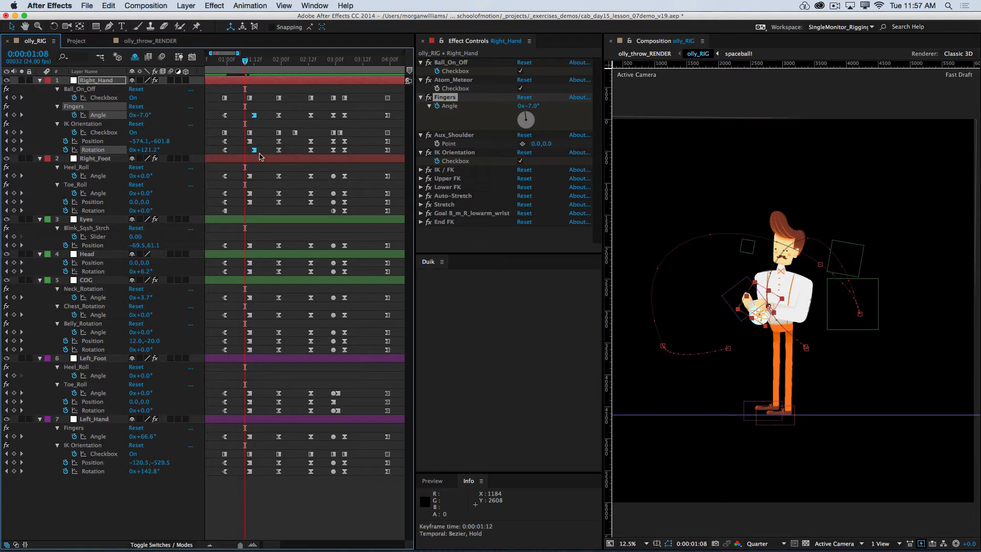
{"action": "key", "text": "super+Right"}
{"action": "key", "text": "super+Right"}
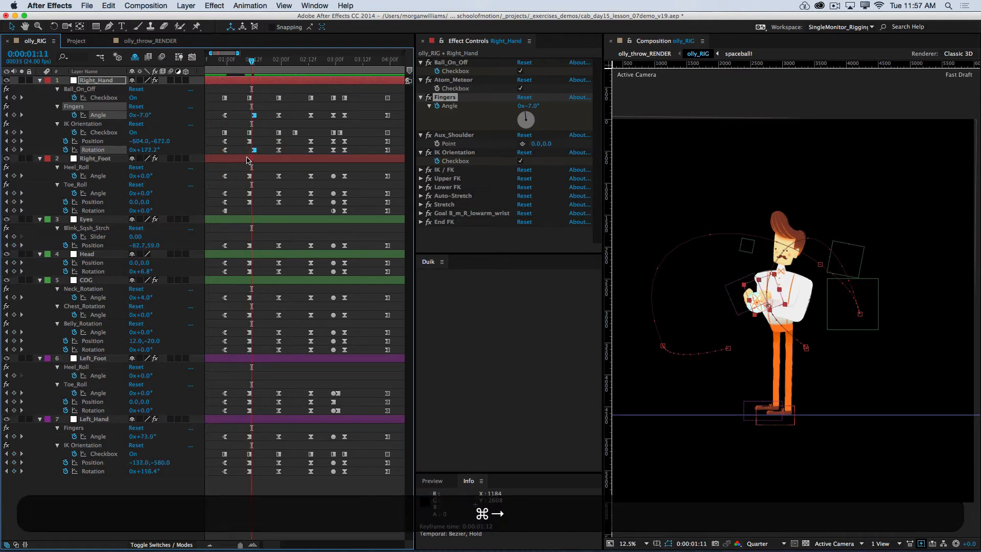
{"action": "key", "text": "super+Right"}
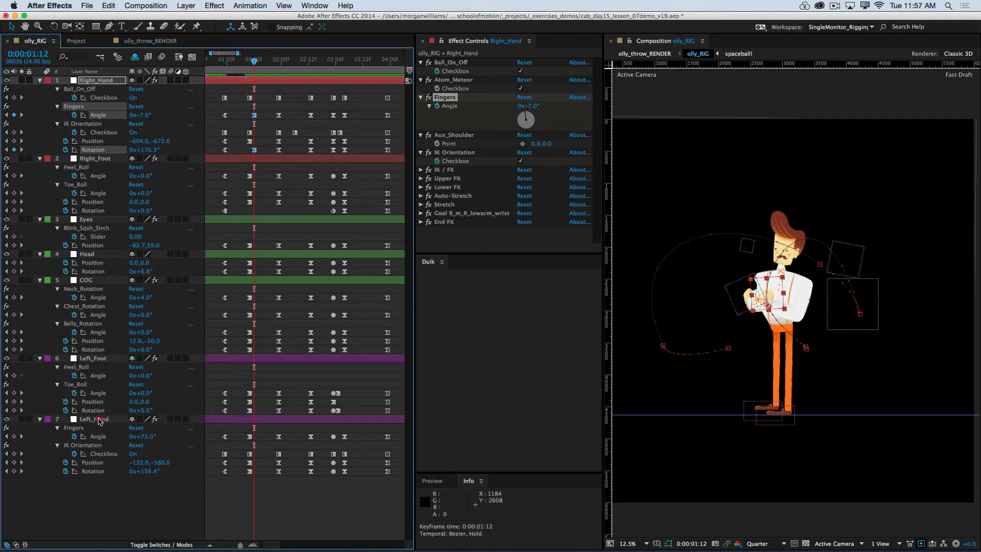
Move Left_Hand's matching Fingers Angle and Rotation keyframes to 0:00:01:12
{"action": "left_click", "coordinate": [99, 420]}
{"action": "left_click", "coordinate": [248, 437]}
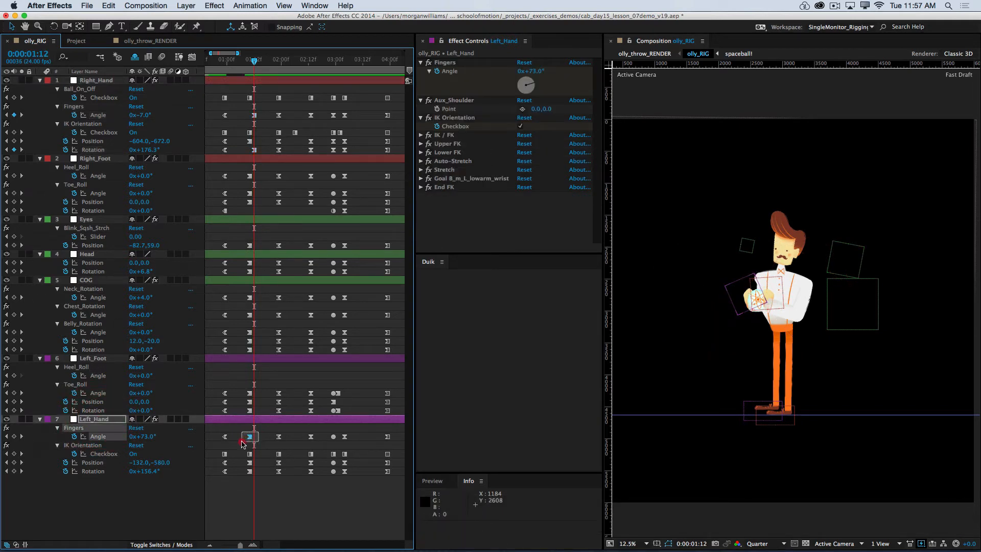
{"action": "key", "text": "shift"}
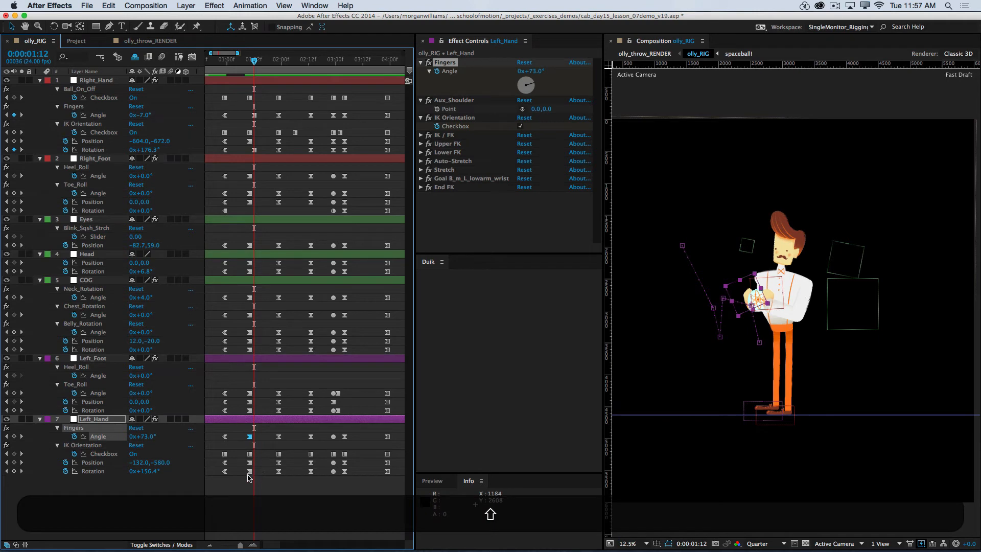
{"action": "left_click_drag", "start_coordinate": [258, 470], "coordinate": [241, 479]}
{"action": "left_click", "coordinate": [250, 472]}
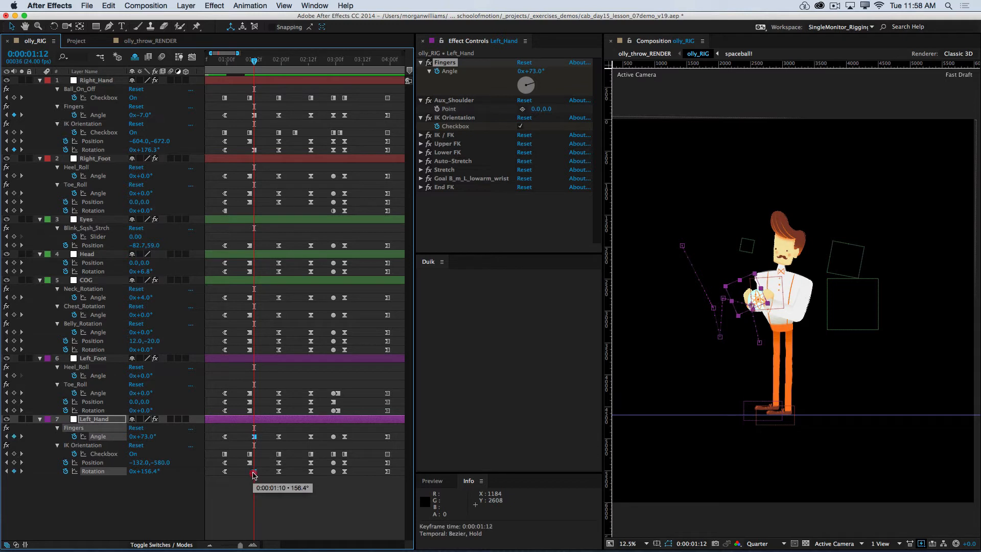
Shift Right_Hand's Fingers Angle and Rotation keyframes at 0:00:01:12 one frame further on, save the project and preview the animation
{"action": "left_click_drag", "start_coordinate": [261, 115], "coordinate": [253, 156]}
{"action": "left_click_drag", "start_coordinate": [255, 150], "coordinate": [258, 150]}
{"action": "left_click", "coordinate": [266, 135]}
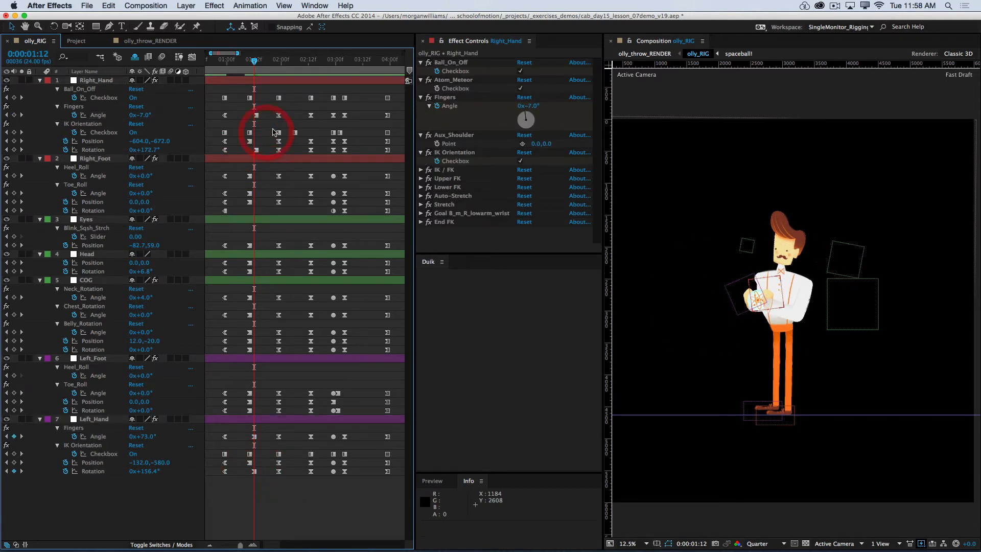
{"action": "key", "text": "super+s"}
{"action": "key", "text": "KP_0"}
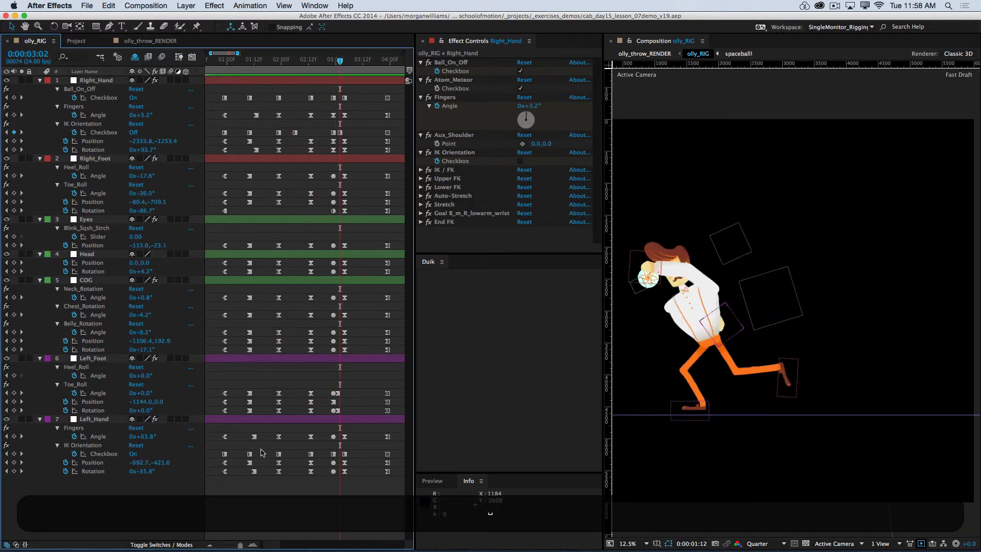
Shift Left_Hand's Fingers, IK Orientation Checkbox, Position and Rotation keyframes for the same pose one frame further on, save and preview
{"action": "left_click_drag", "start_coordinate": [262, 432], "coordinate": [237, 489]}
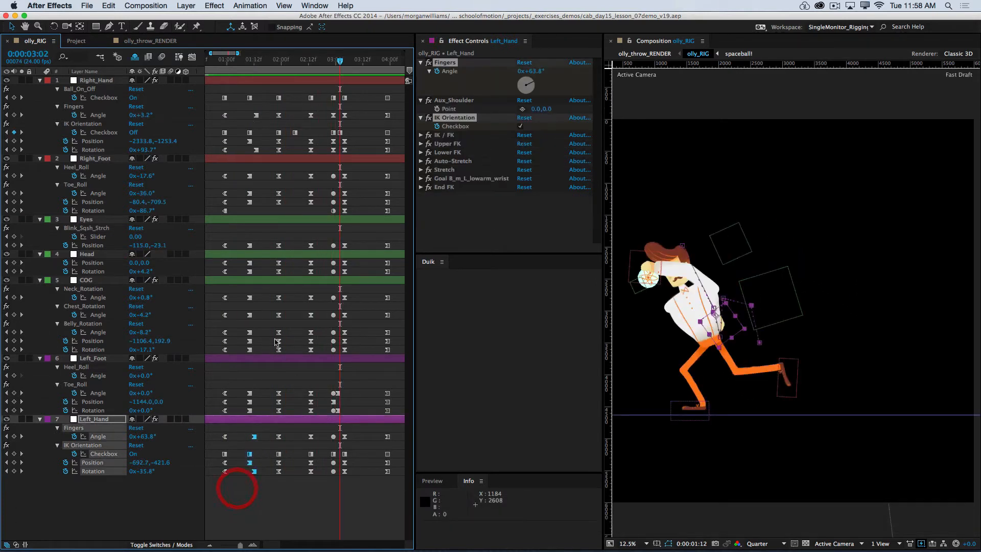
{"action": "left_click_drag", "start_coordinate": [255, 438], "coordinate": [257, 438]}
{"action": "left_click", "coordinate": [268, 440]}
{"action": "key", "text": "super+s"}
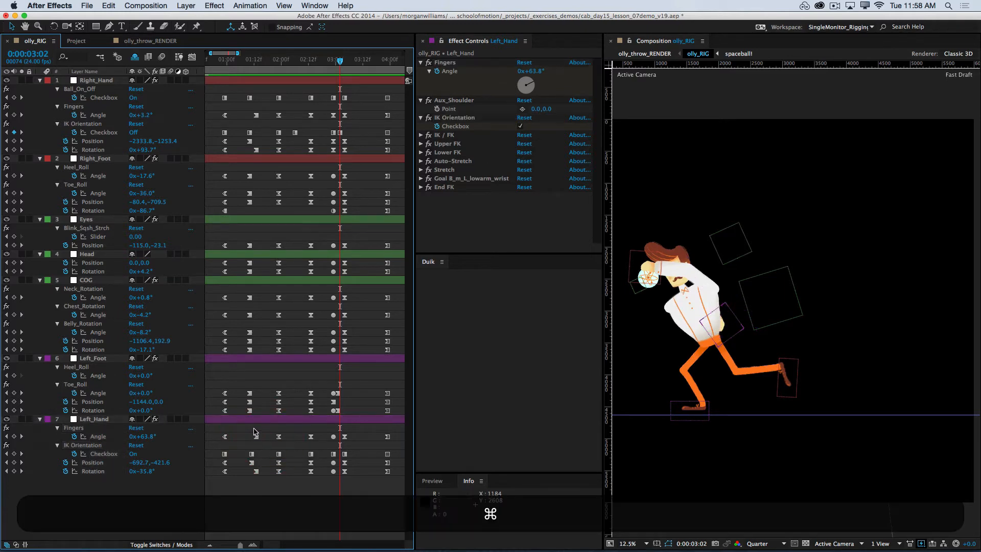
{"action": "key", "text": "KP_0"}
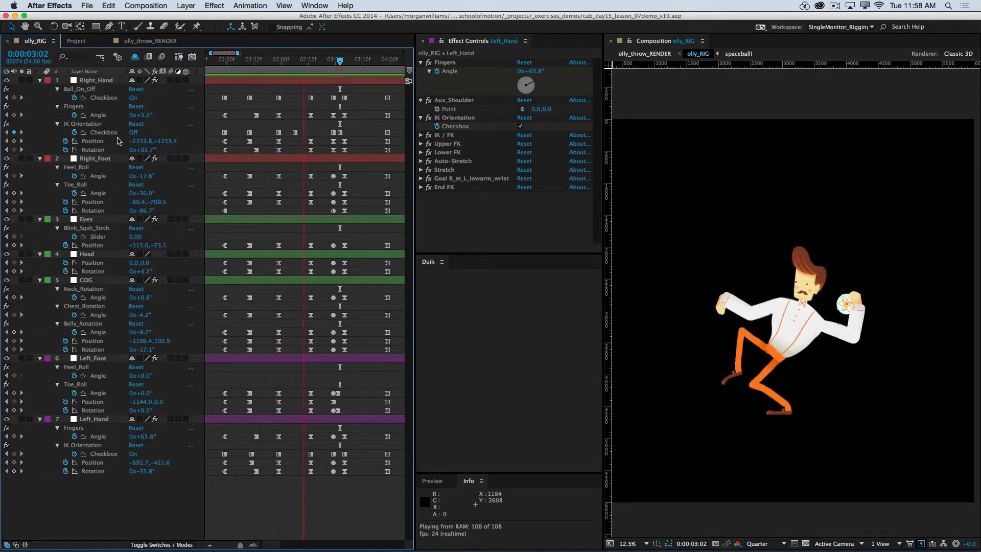
{"action": "key", "text": "space"}
Step through the wind-up from 0:00:01:22 to 0:00:02:07, examining the movement of the arms
{"action": "left_click", "coordinate": [261, 62]}
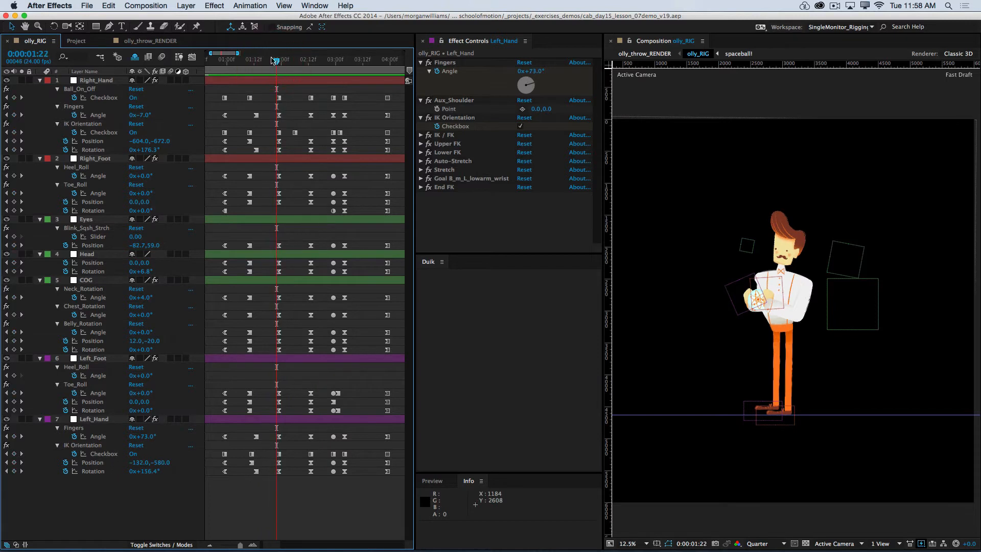
{"action": "key", "text": "super+Right"}
{"action": "key", "text": "super+Right"}
{"action": "key", "text": "super+Right"}
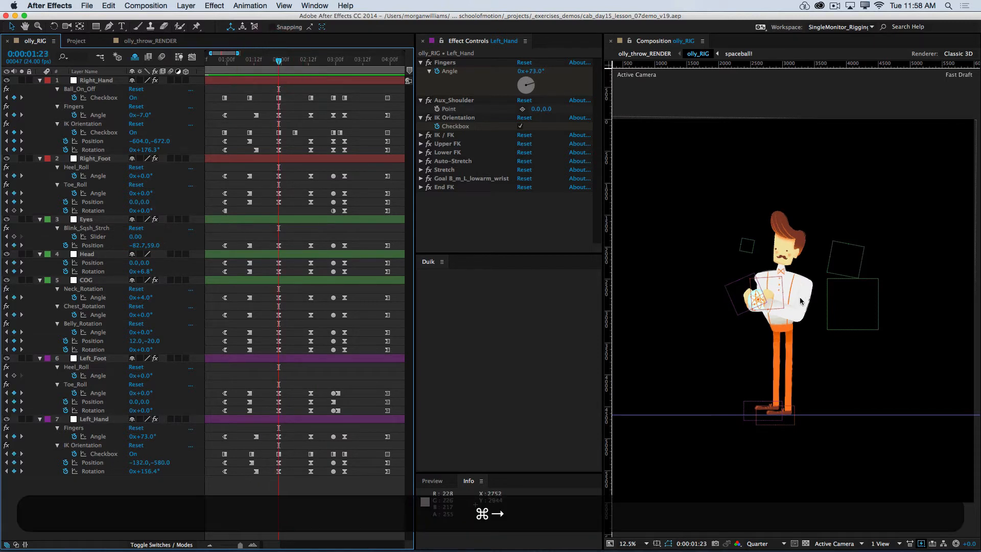
{"action": "key", "text": "super+Right"}
{"action": "key", "text": "super+Right"}
{"action": "key", "text": "super+Right"}
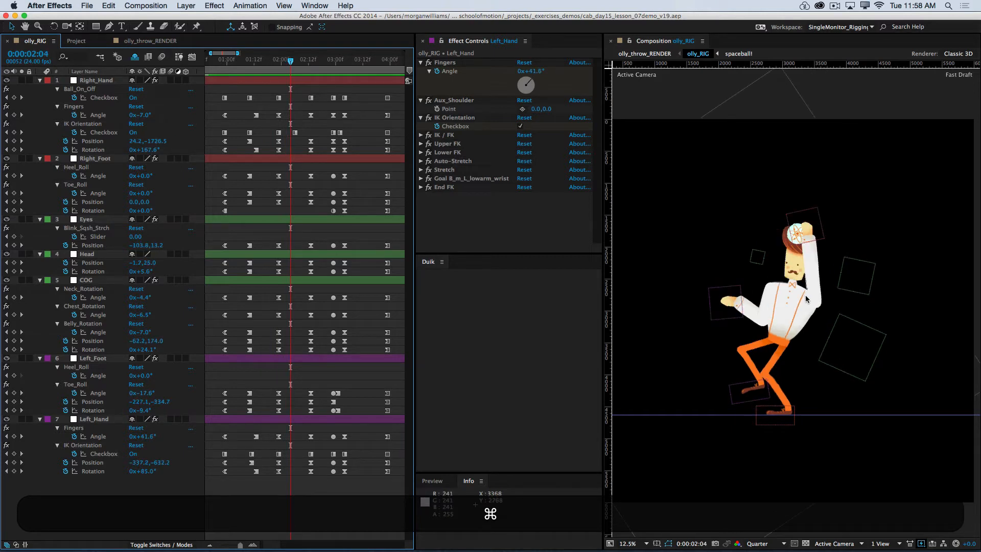
{"action": "key", "text": "super+Right"}
{"action": "key", "text": "super+Right"}
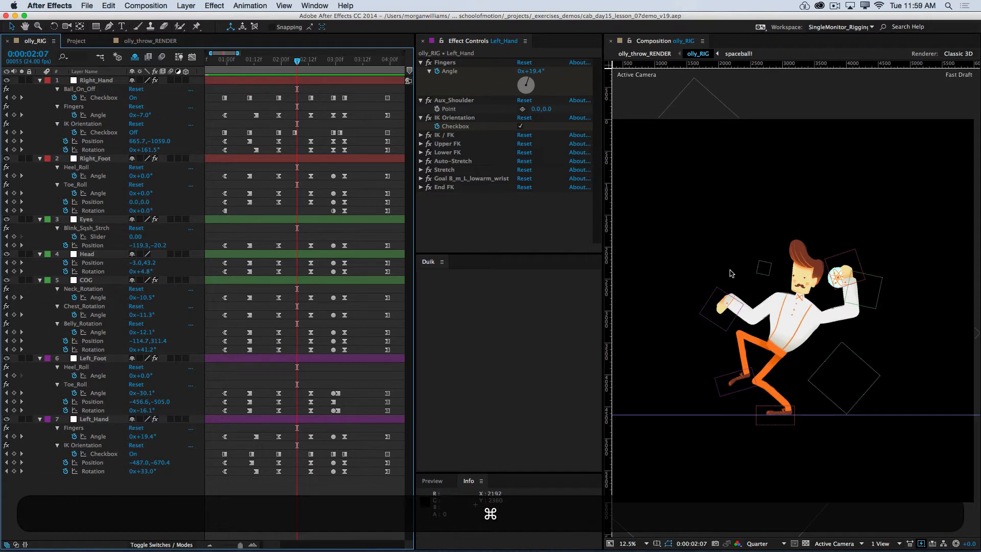
Compare the right arm's pose at 0:00:02:04 and 0:00:02:06, around Right_Hand's IK Orientation Checkbox keyframe
{"action": "key", "text": "super+Left"}
{"action": "key", "text": "super+Left"}
{"action": "key", "text": "super+Right"}
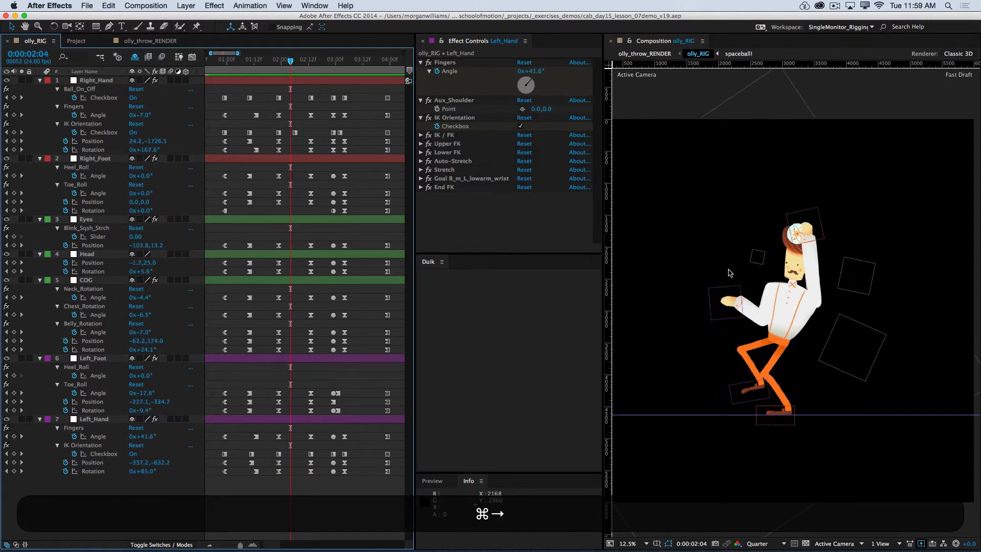
{"action": "key", "text": "super+Right"}
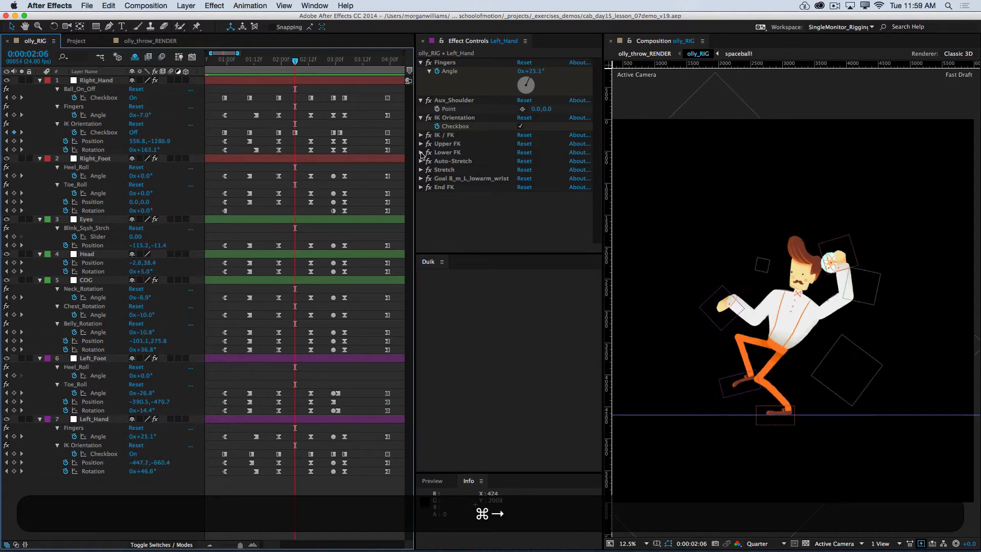
{"action": "key", "text": "super+Left"}
{"action": "key", "text": "super+Left"}
{"action": "key", "text": "super+Right"}
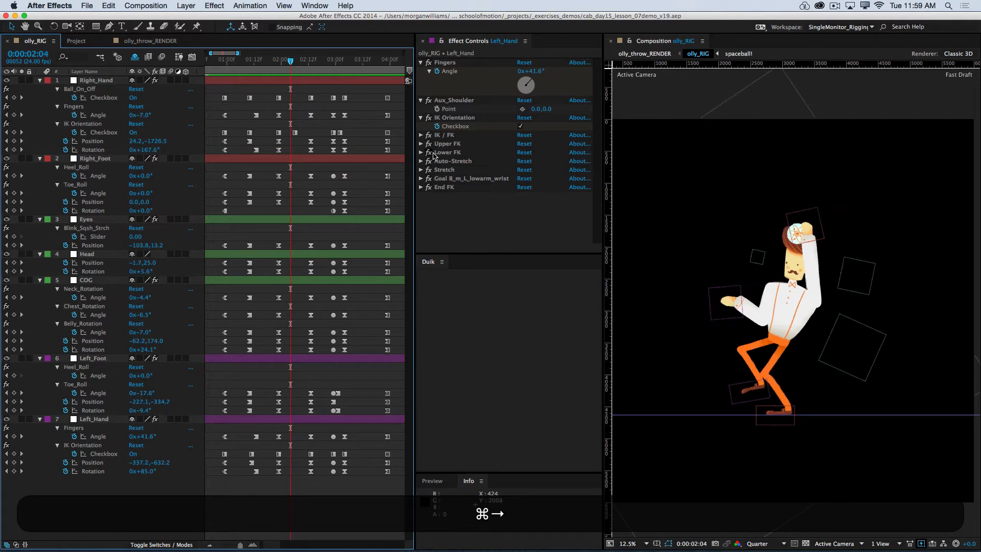
{"action": "key", "text": "super+Right"}
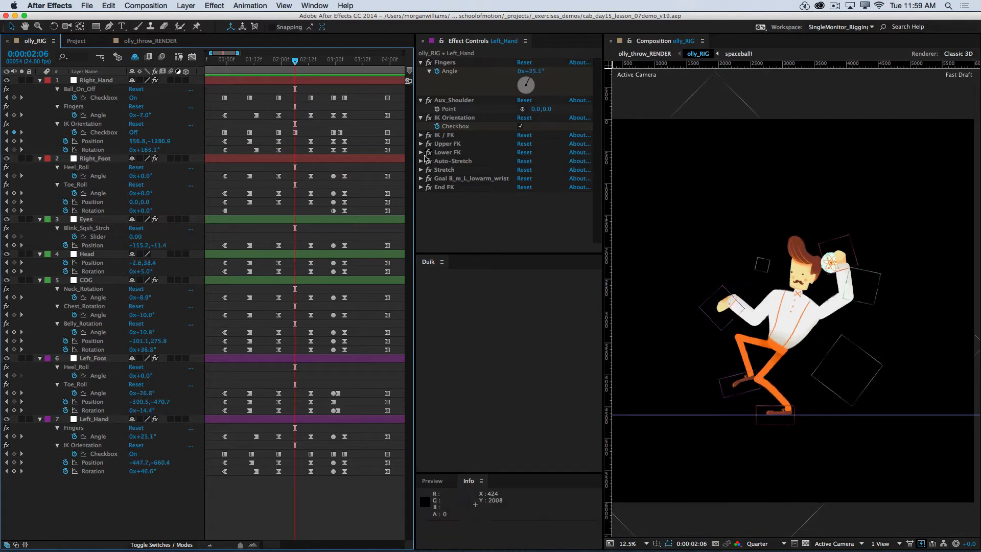
{"action": "key", "text": "super+Left"}
{"action": "key", "text": "super+Left"}
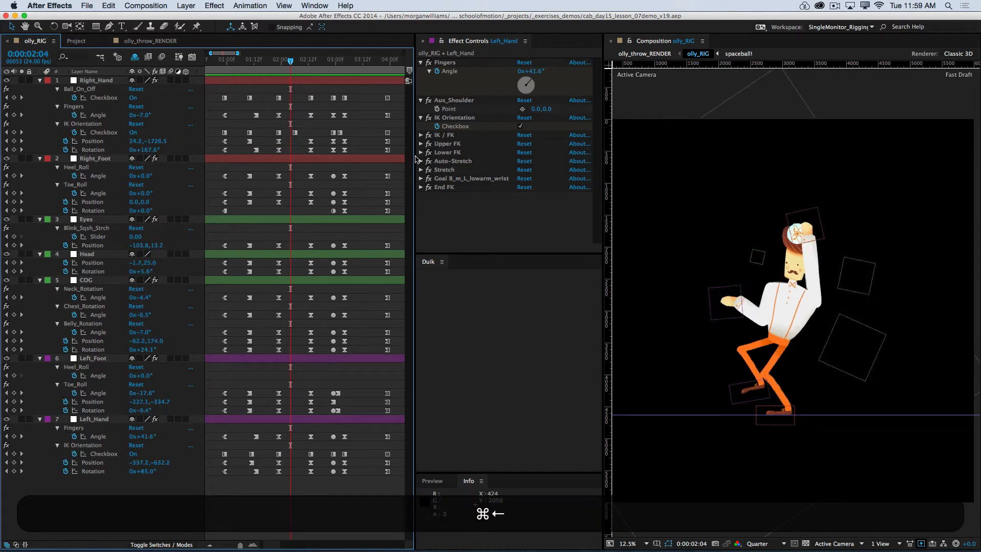
Move Right_Hand's IK Orientation Checkbox keyframe that turns the option off to 0:00:02:04
{"action": "key", "text": "super+Left"}
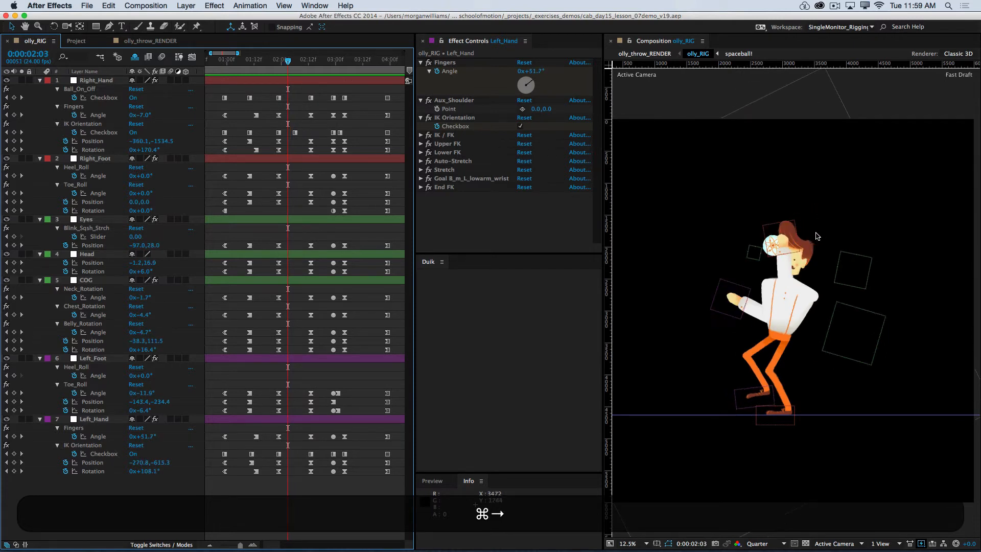
{"action": "key", "text": "super+Right"}
{"action": "left_click", "coordinate": [295, 133]}
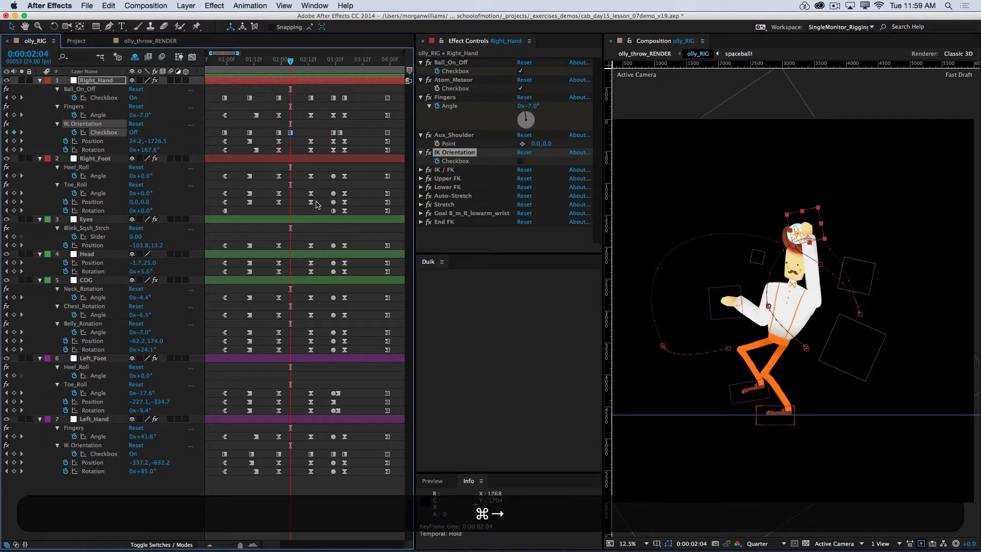
Step back and forth between 0:00:02:03 and 0:00:02:07, examining the right arm's pose around Right_Hand's IK Orientation switch
{"action": "key", "text": "super+Right"}
{"action": "key", "text": "super+Right"}
{"action": "key", "text": "super+Right"}
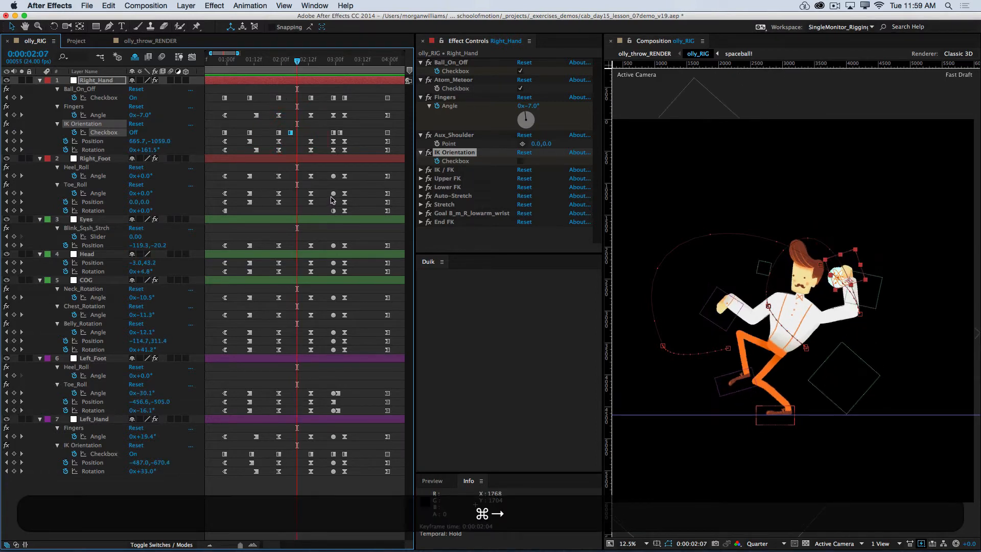
{"action": "key", "text": "super+Left"}
{"action": "key", "text": "super+Left"}
{"action": "key", "text": "super+Left"}
{"action": "key", "text": "super+Left"}
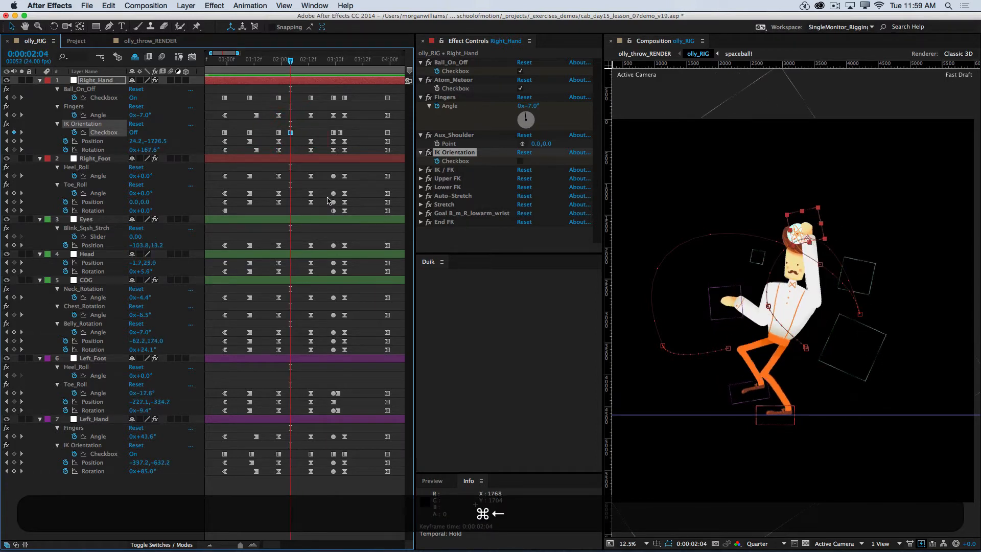
{"action": "key", "text": "super+Right"}
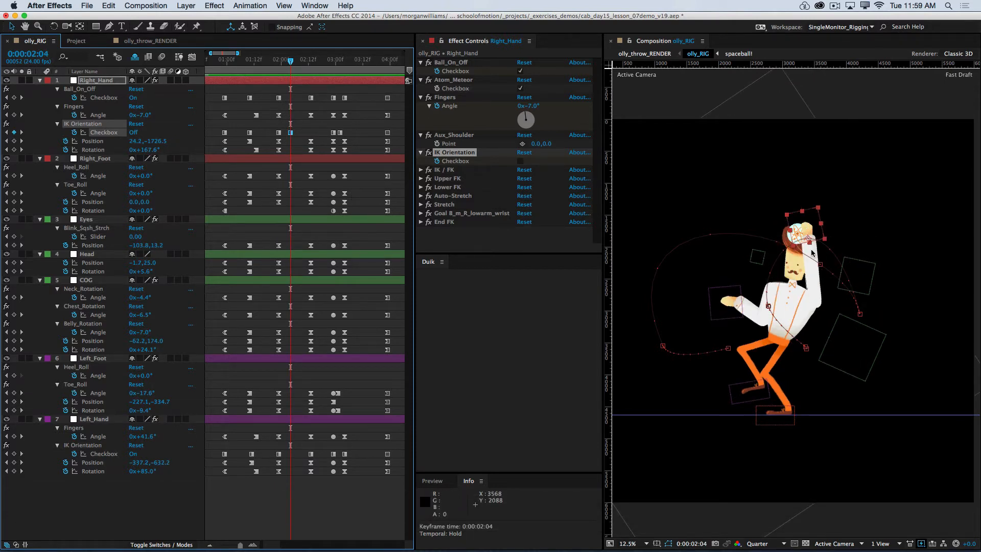
{"action": "key", "text": "super+Left"}
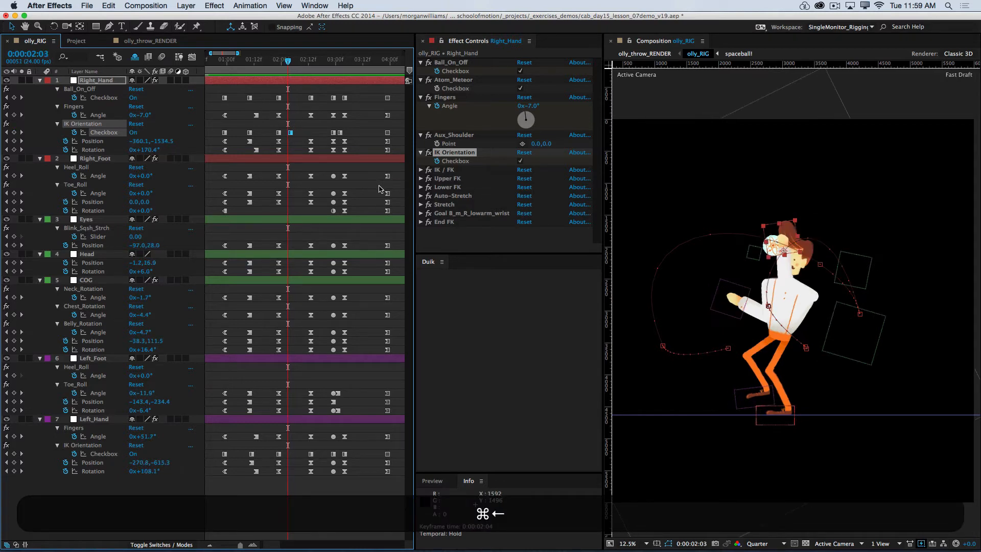
{"action": "key", "text": "super+Right"}
{"action": "key", "text": "super+Right"}
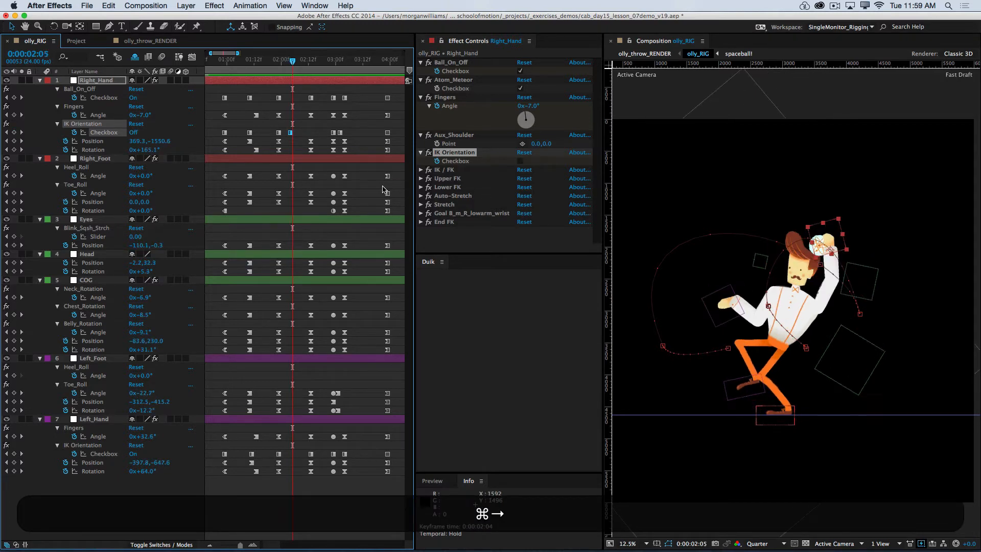
{"action": "key", "text": "super+Right"}
{"action": "key", "text": "super+Left"}
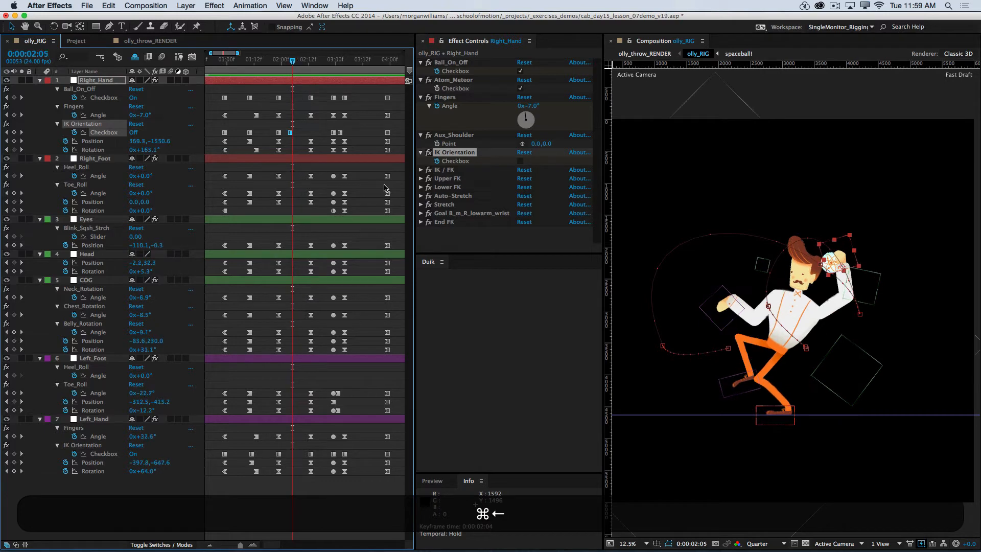
{"action": "key", "text": "super+Left"}
{"action": "key", "text": "super+Left"}
{"action": "key", "text": "super+Right"}
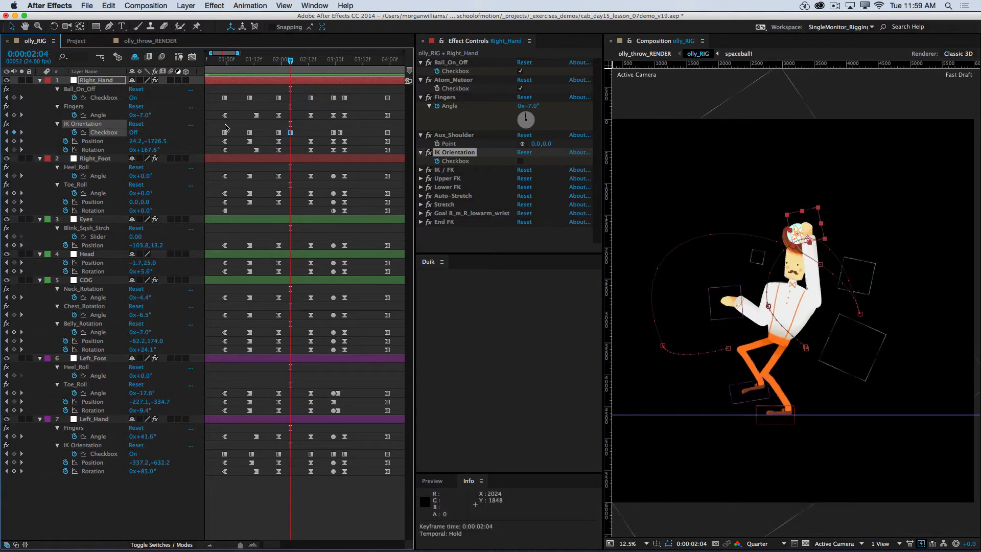
Try shortening the outgoing influence of Right_Hand's Rotation keyframe at 0:00:01:23 to about 10% in the speed graph, and undo it
{"action": "left_click", "coordinate": [277, 150]}
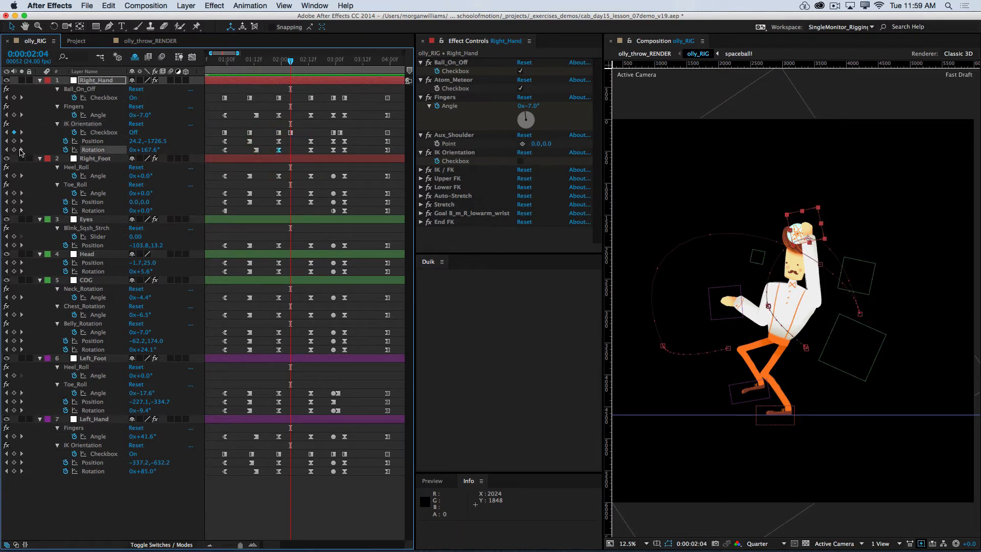
{"action": "left_click", "coordinate": [192, 56]}
{"action": "key", "text": "equal"}
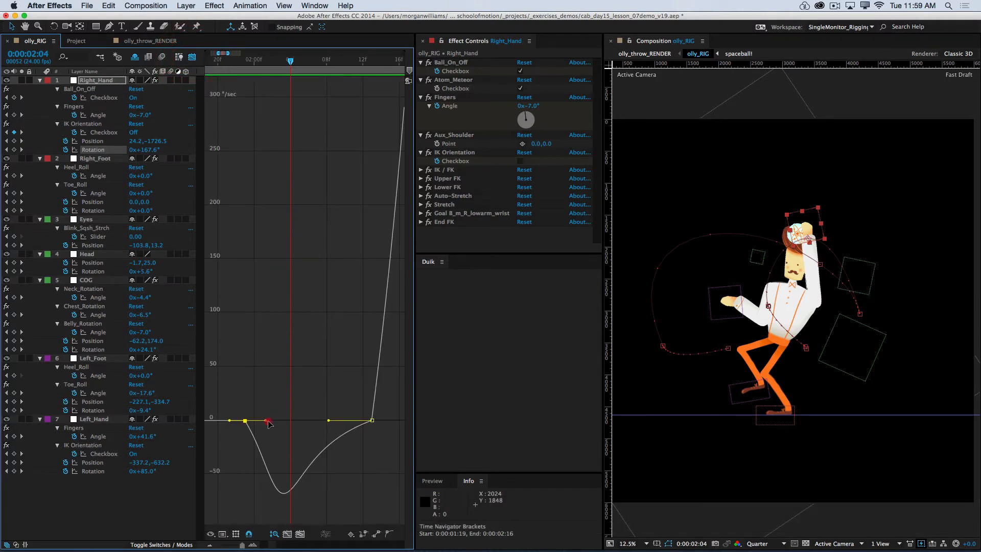
{"action": "left_click_drag", "start_coordinate": [268, 423], "coordinate": [251, 423]}
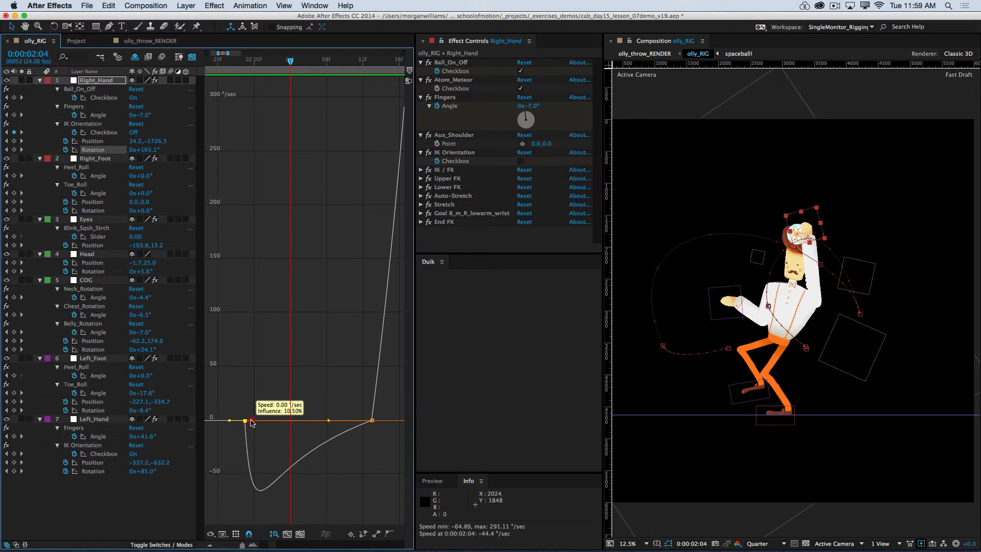
{"action": "mouse_move", "coordinate": [328, 421]}
{"action": "left_mouse_down"}
{"action": "mouse_move", "coordinate": [302, 426]}
{"action": "mouse_move", "coordinate": [330, 424]}
{"action": "left_mouse_up"}
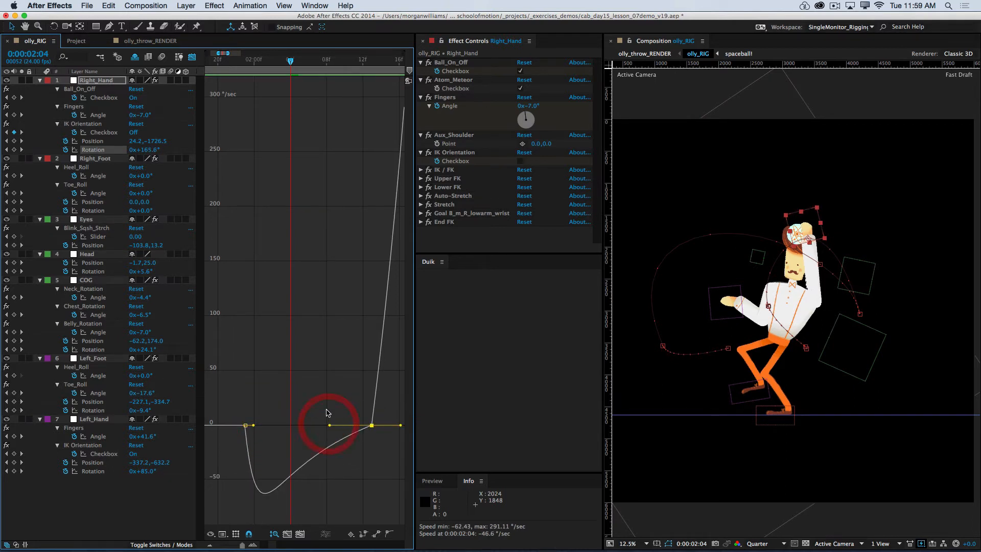
{"action": "key", "text": "super+z"}
{"action": "key", "text": "super+z"}
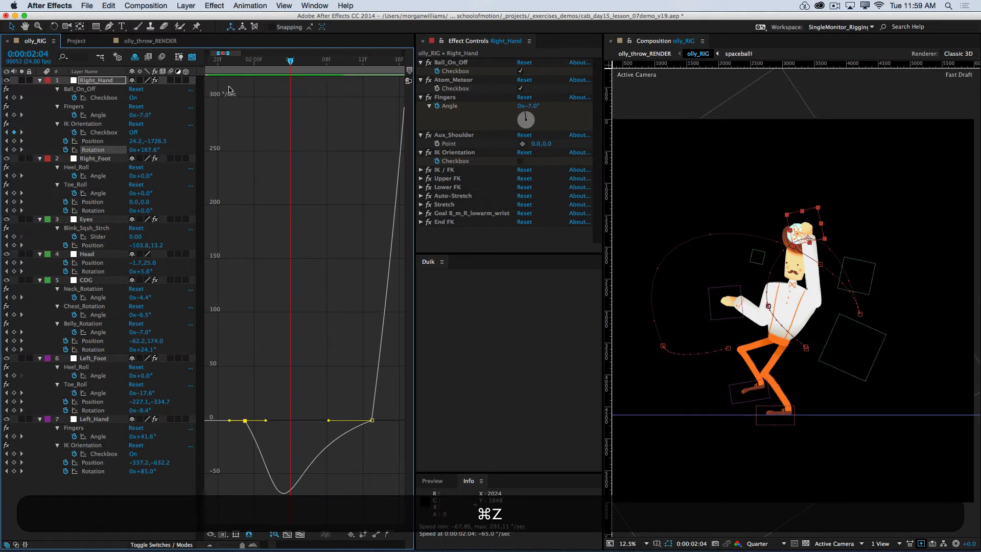
{"action": "left_click", "coordinate": [192, 57]}
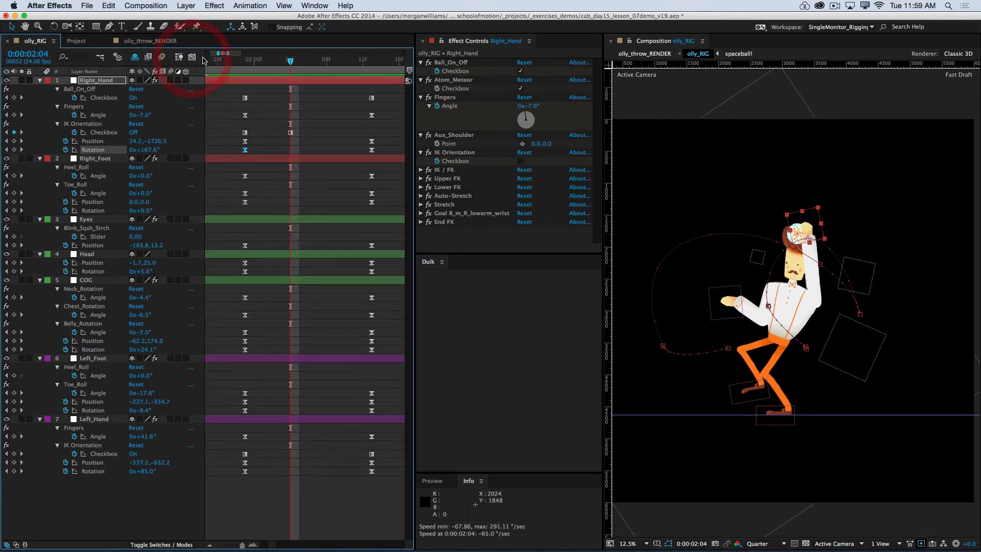
Keyframe Right_Hand's Rotation at 127.6° at 0:00:02:04 and check the hand in the frames just before it
{"action": "left_click", "coordinate": [321, 134]}
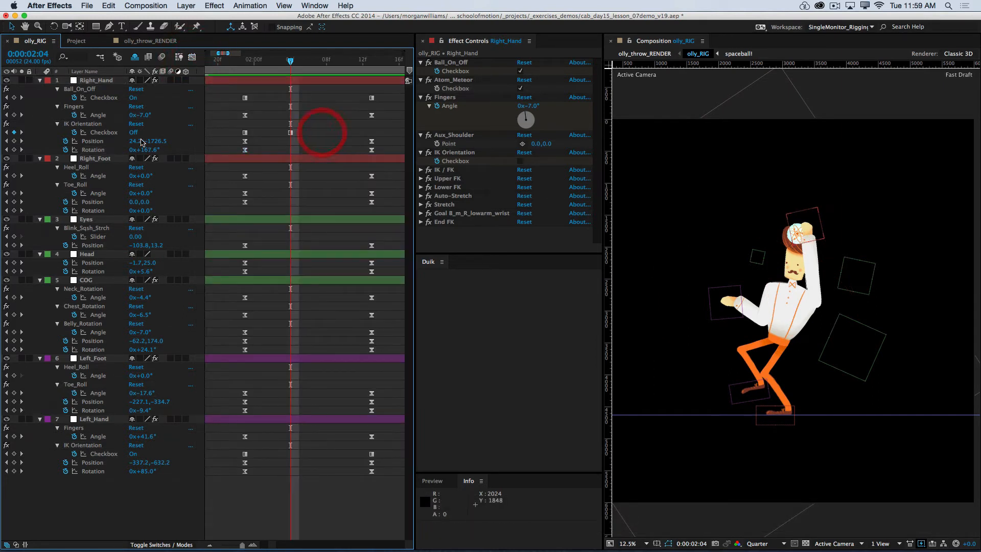
{"action": "mouse_move", "coordinate": [146, 150]}
{"action": "left_mouse_down"}
{"action": "mouse_move", "coordinate": [157, 150]}
{"action": "mouse_move", "coordinate": [128, 152]}
{"action": "left_mouse_up"}
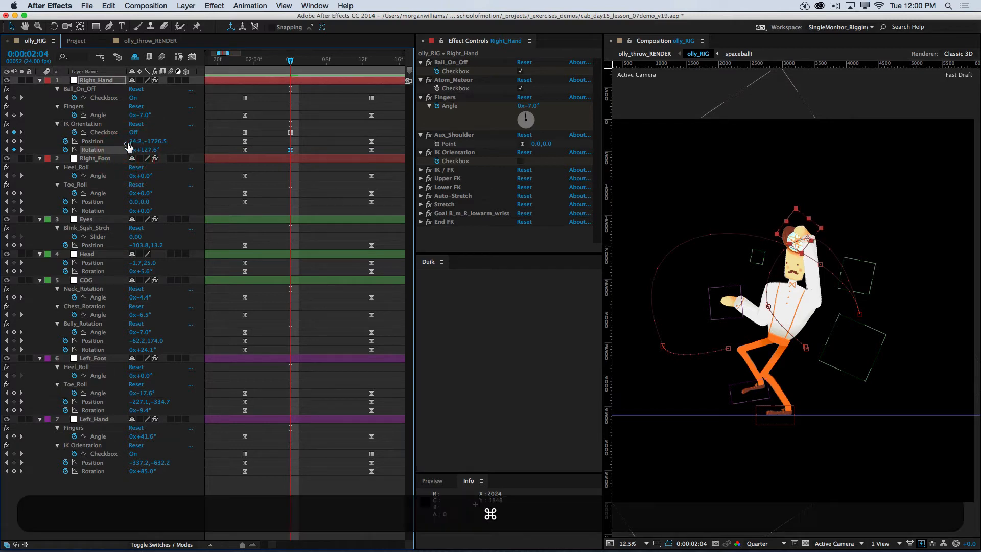
{"action": "key", "text": "super+Left"}
{"action": "key", "text": "super+Left"}
{"action": "key", "text": "super+Left"}
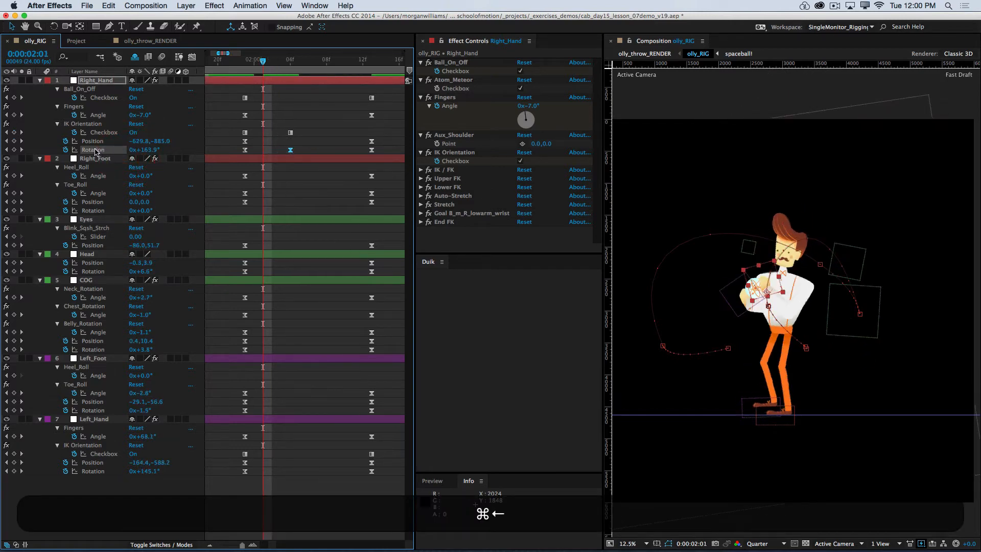
{"action": "key", "text": "super+Right"}
Step through the throw from 0:00:02:13 to 0:00:03:01, examining the right hand's angle and arm movement
{"action": "left_click_drag", "start_coordinate": [272, 61], "coordinate": [370, 84]}
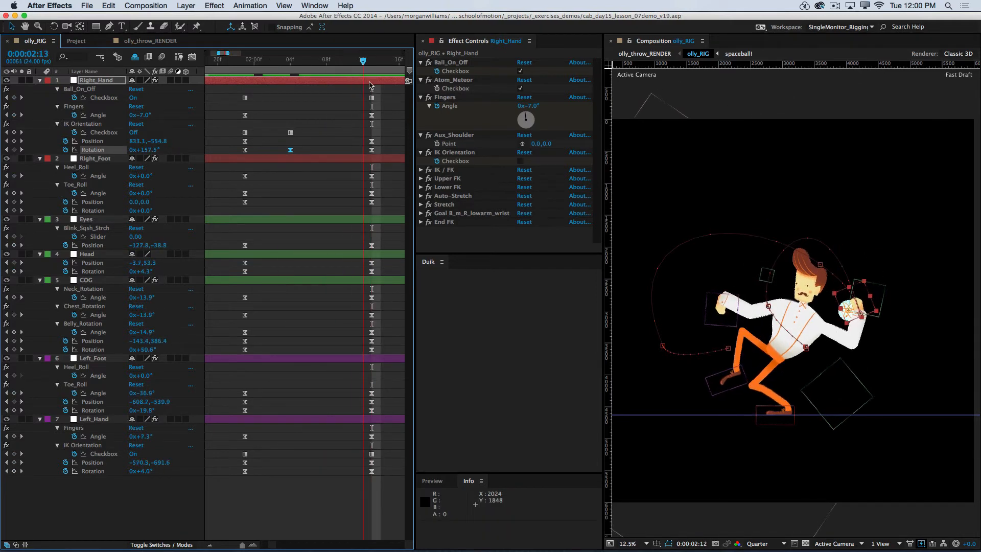
{"action": "key", "text": "space"}
{"action": "left_click_drag", "start_coordinate": [376, 331], "coordinate": [284, 333]}
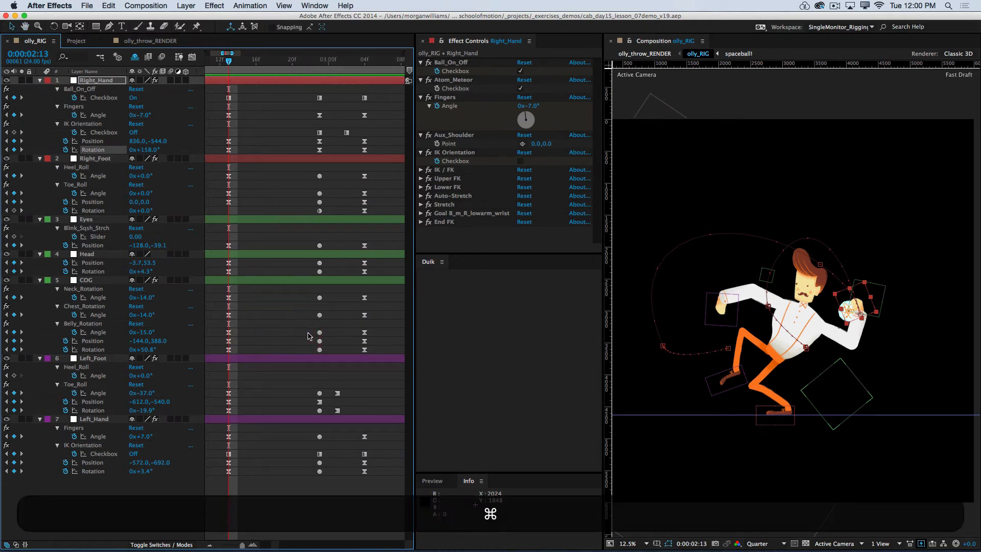
{"action": "key", "text": "super+Right"}
{"action": "key", "text": "super+Right"}
{"action": "key", "text": "super+Right"}
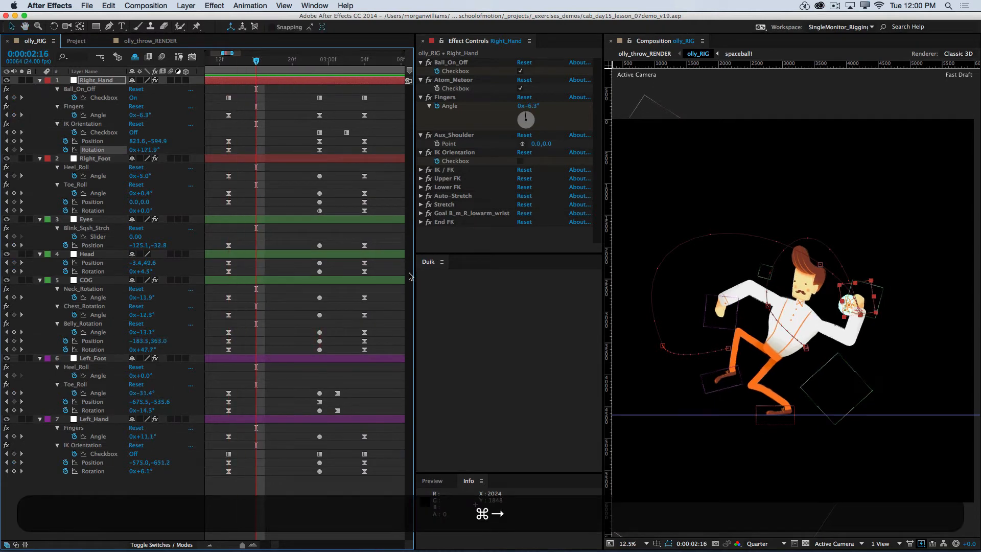
{"action": "key", "text": "super+Right"}
{"action": "key", "text": "super+Right"}
{"action": "key", "text": "super+Right"}
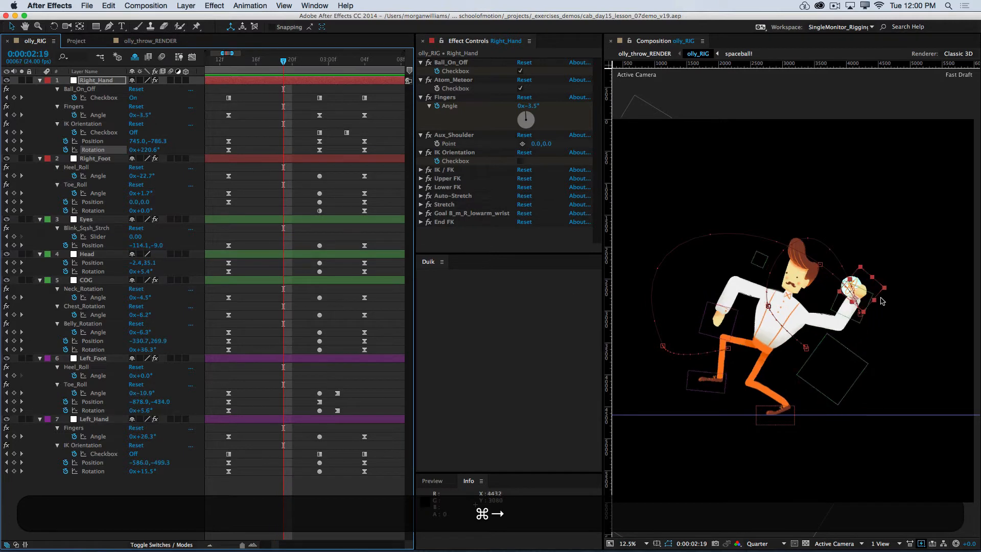
{"action": "key", "text": "super+Right"}
{"action": "key", "text": "super+Right"}
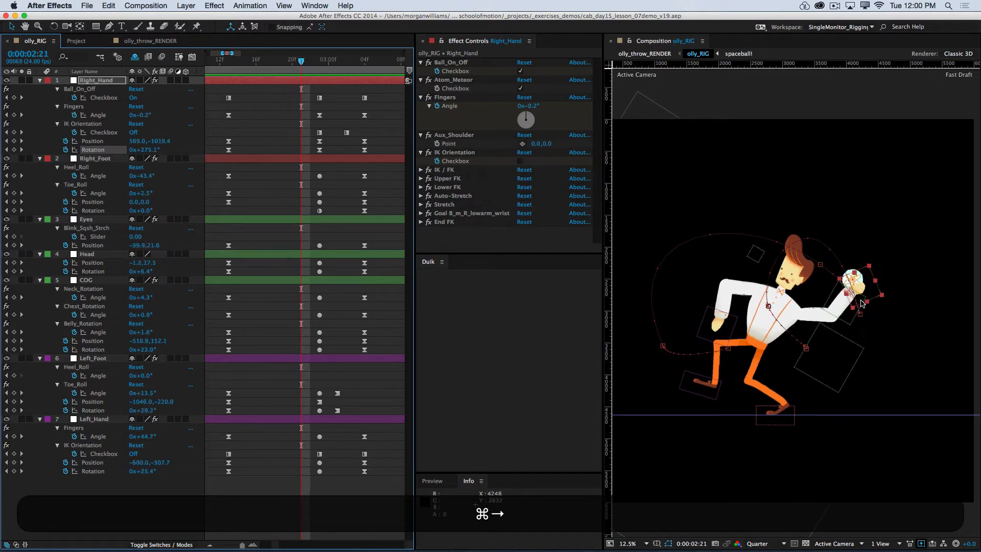
{"action": "key", "text": "super+Right"}
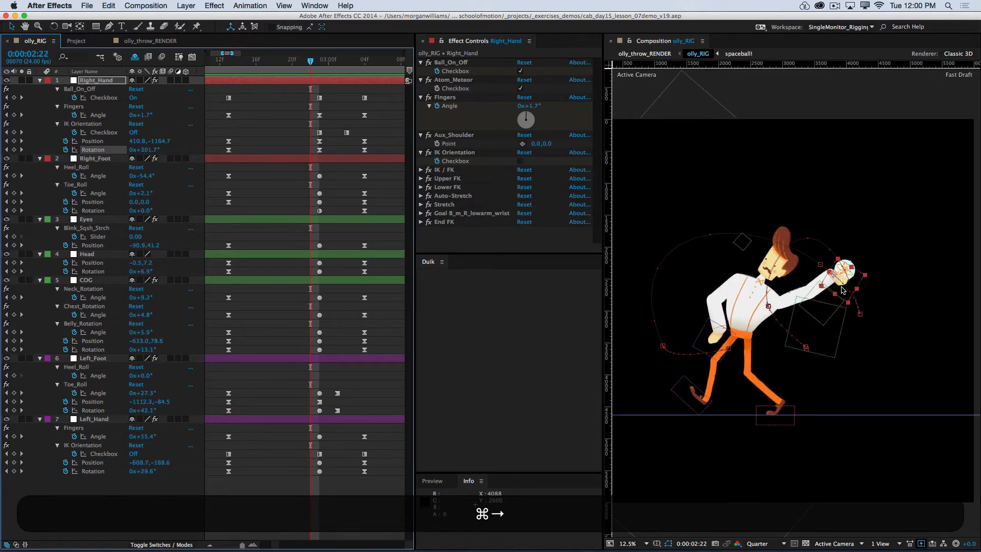
{"action": "key", "text": "super+Right"}
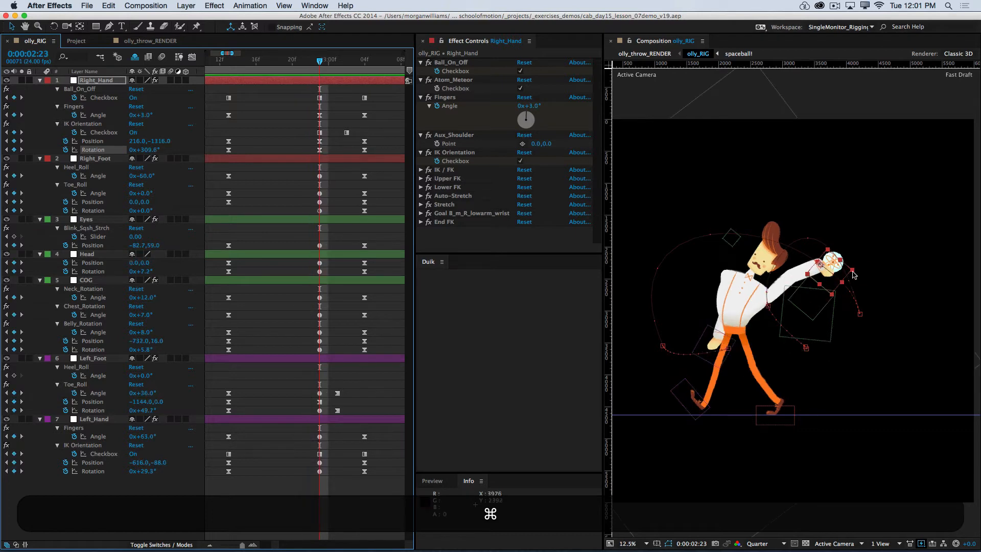
{"action": "key", "text": "super+Right"}
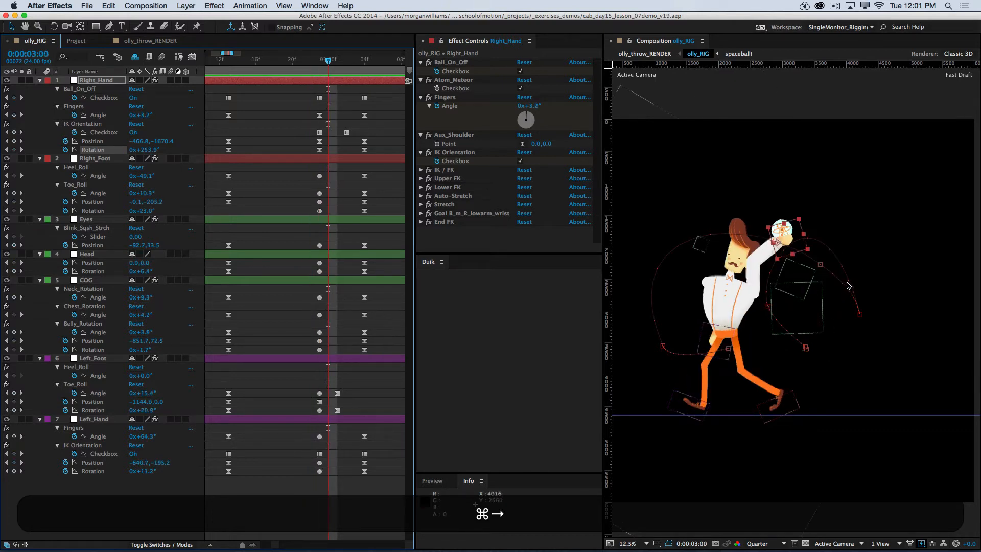
{"action": "key", "text": "super+Right"}
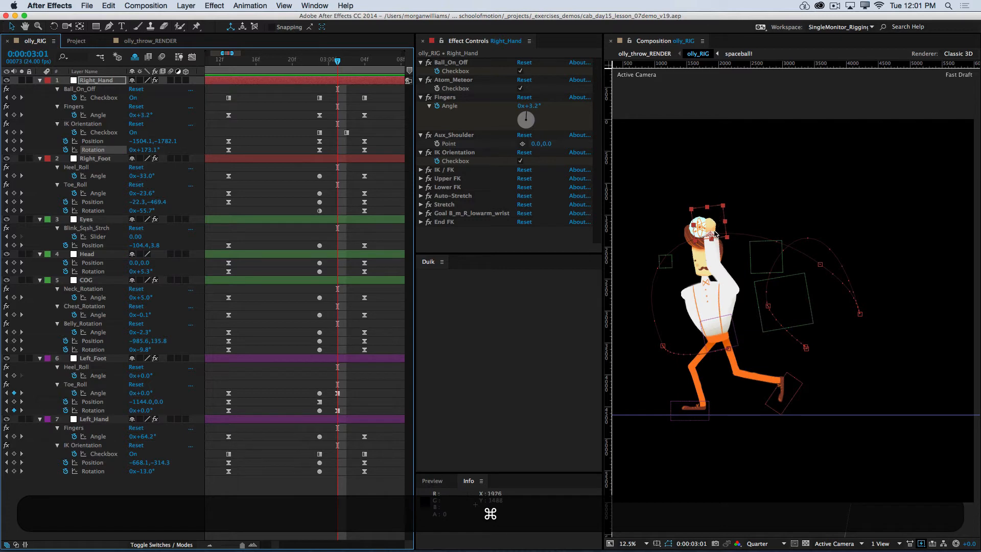
{"action": "key", "text": "super+Left"}
{"action": "key", "text": "super+Right"}
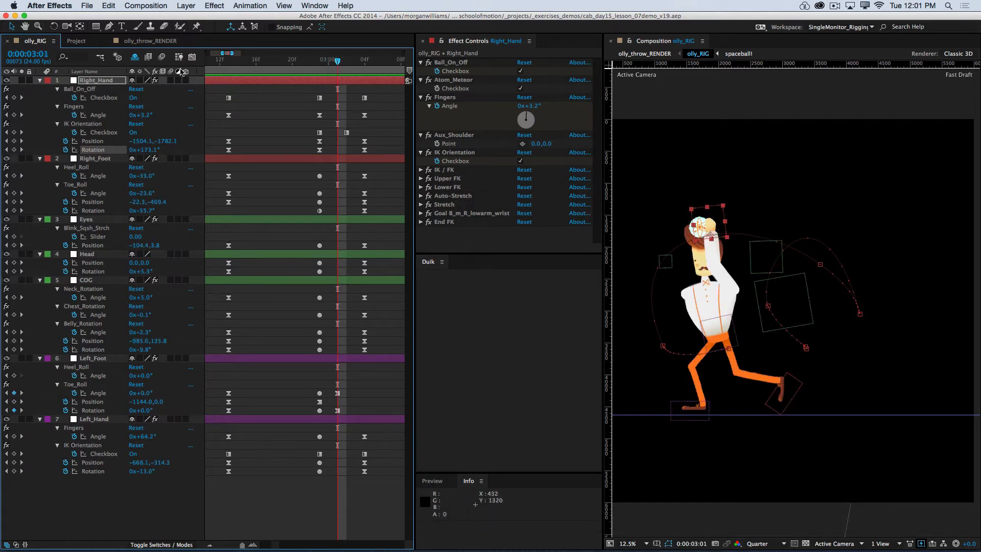
Lengthen the outgoing influence of Right_Hand's Rotation keyframe at 0:00:02:23 in the speed graph
{"action": "left_click_drag", "start_coordinate": [377, 154], "coordinate": [298, 153]}
{"action": "left_click", "coordinate": [345, 153]}
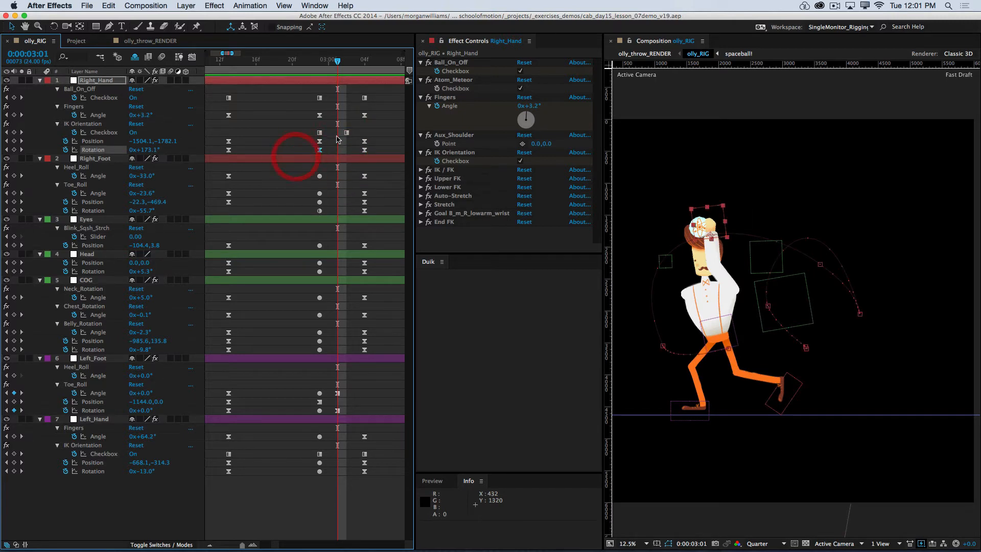
{"action": "left_click", "coordinate": [190, 57]}
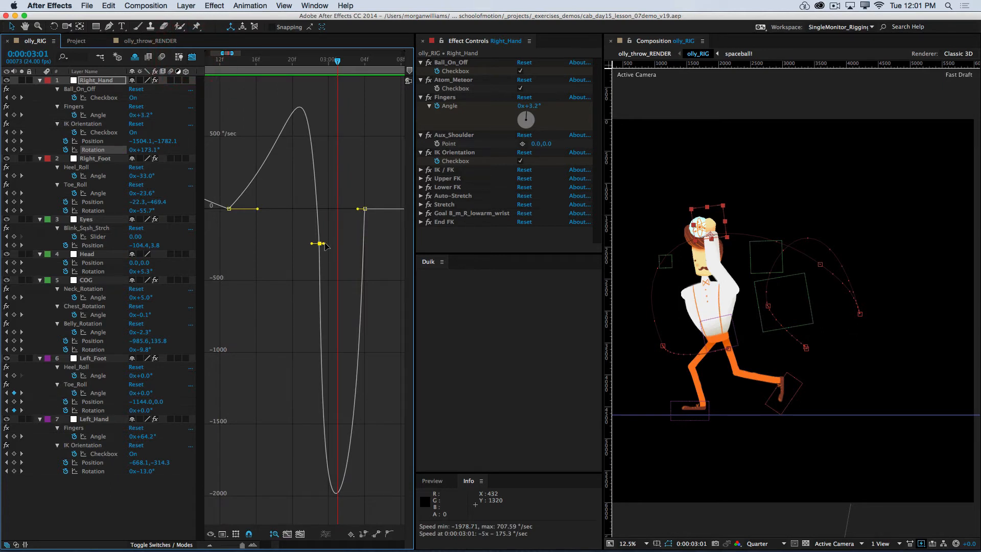
{"action": "left_click_drag", "start_coordinate": [325, 245], "coordinate": [331, 245]}
Examine the right hand's rotation frame by frame from 0:00:02:23 to 0:00:03:02, and return to the keyframe view at 0:00:03:01
{"action": "key", "text": "super+Left"}
{"action": "key", "text": "super+Left"}
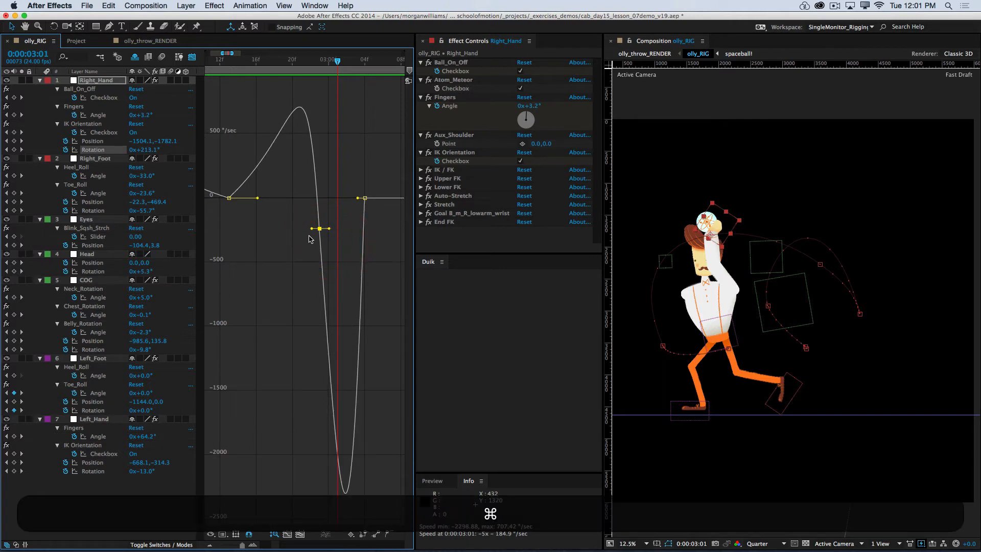
{"action": "key", "text": "super+Right"}
{"action": "key", "text": "super+Right"}
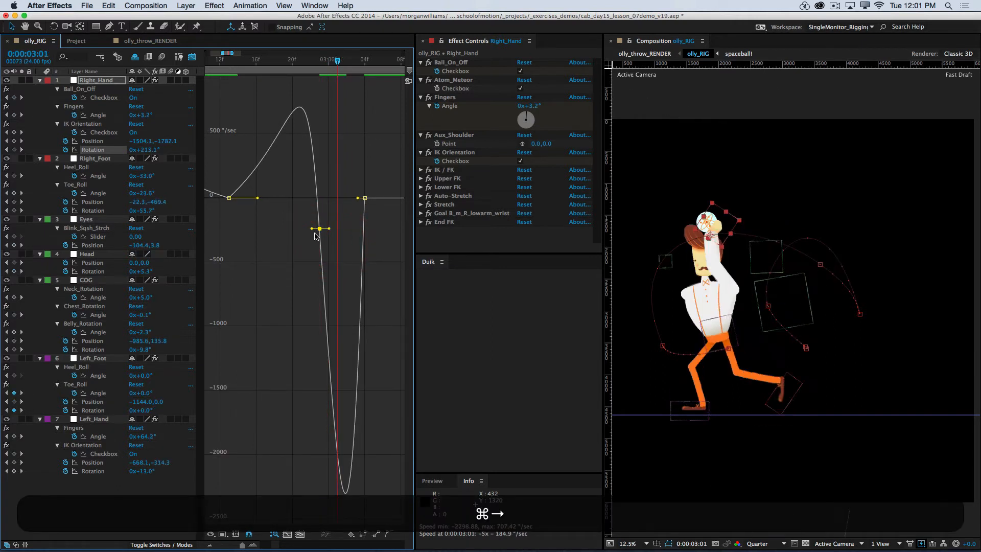
{"action": "key", "text": "super+Right"}
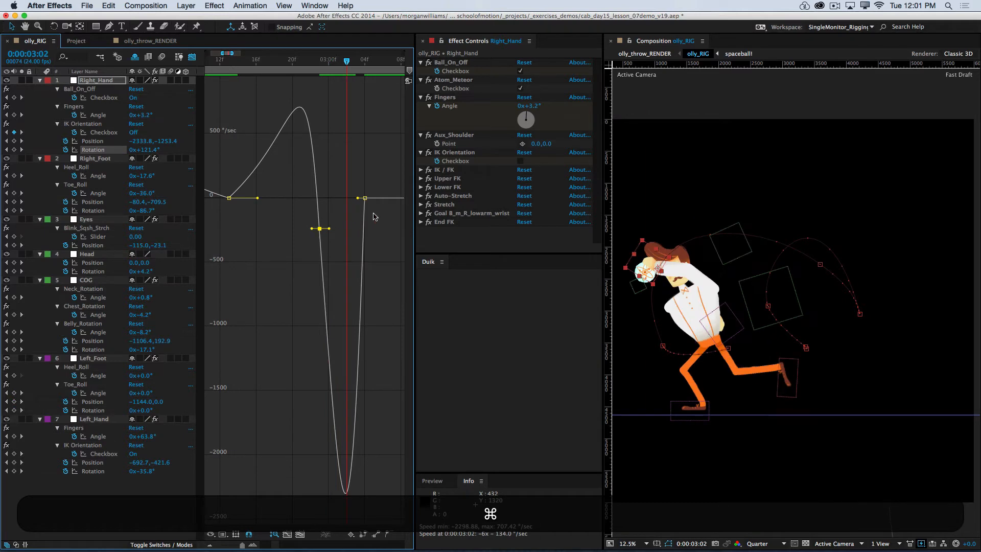
{"action": "key", "text": "super+Left"}
{"action": "key", "text": "super+Right"}
{"action": "key", "text": "super+Left"}
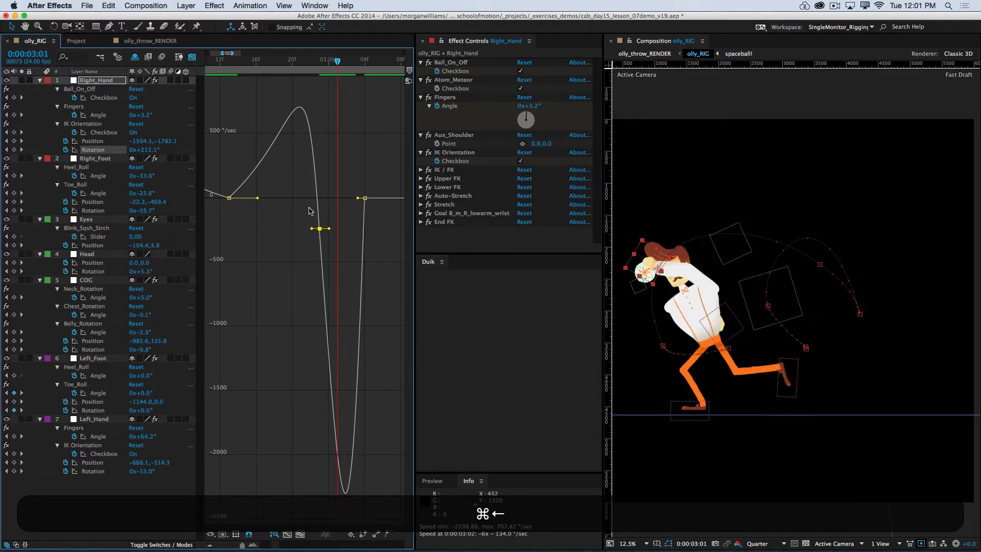
{"action": "left_click", "coordinate": [192, 57]}
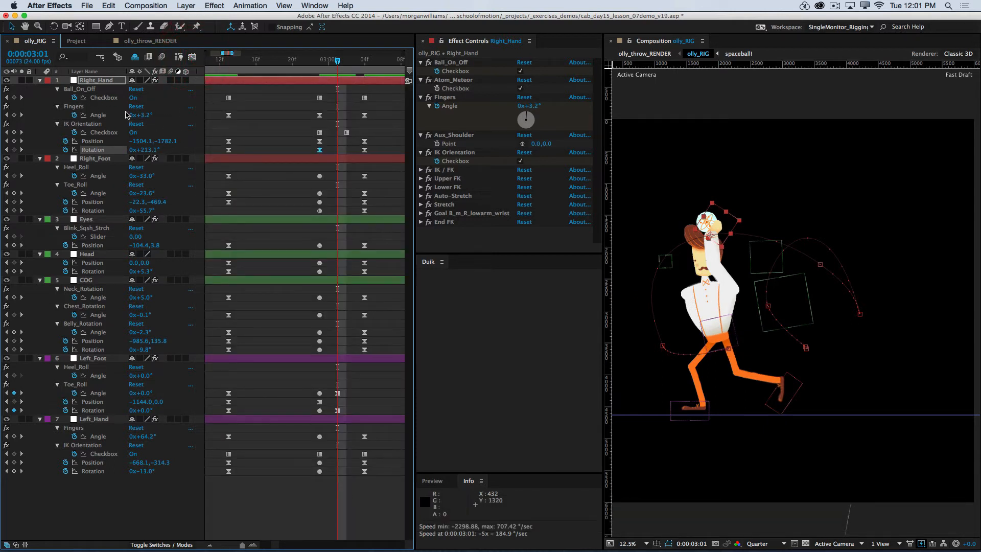
{"action": "left_click", "coordinate": [320, 115]}
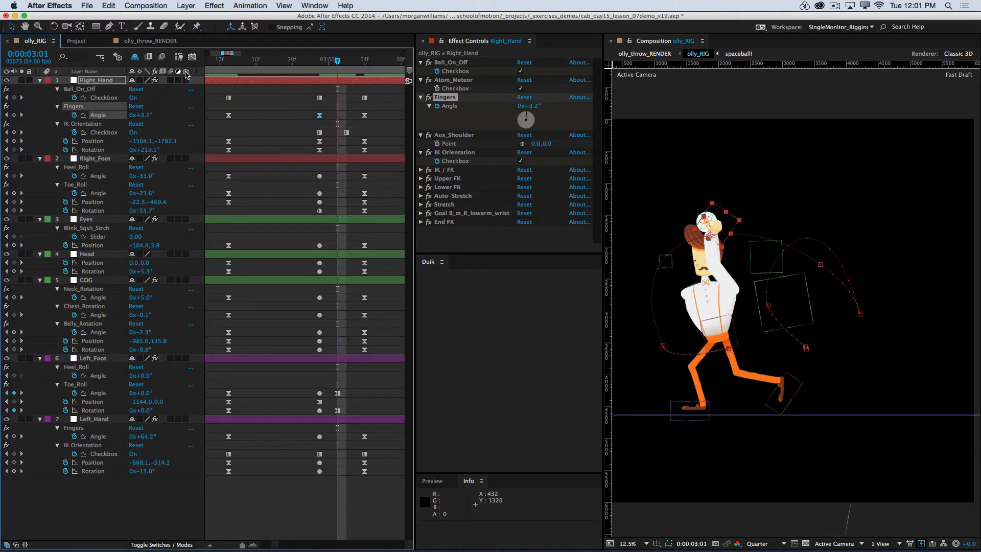
{"action": "left_click", "coordinate": [192, 56]}
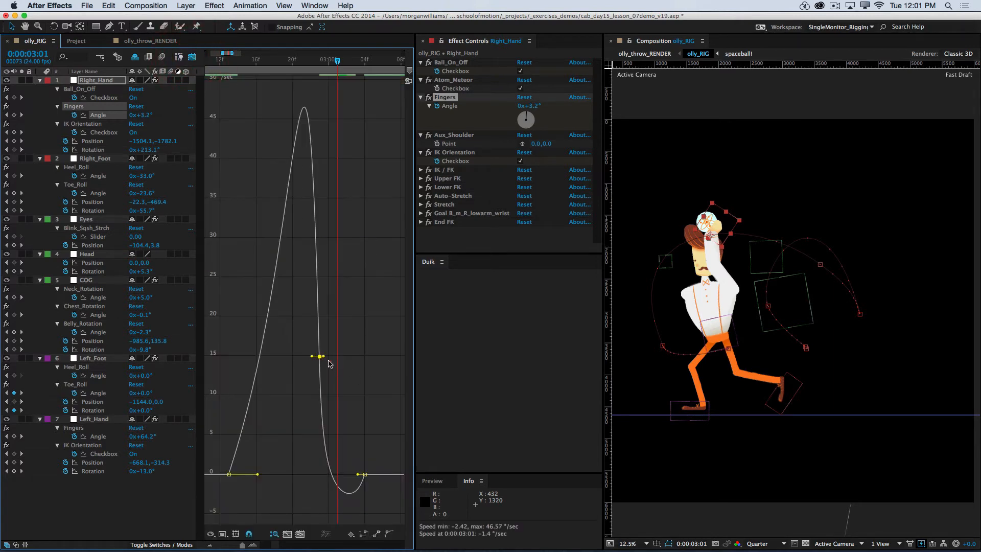
{"action": "left_click_drag", "start_coordinate": [325, 359], "coordinate": [329, 359]}
{"action": "key", "text": "super+z"}
Keyframe Right_Hand's Fingers Angle at 38.2° at 0:00:03:01 and check the hand in the neighbouring frames
{"action": "left_click_drag", "start_coordinate": [149, 115], "coordinate": [167, 120]}
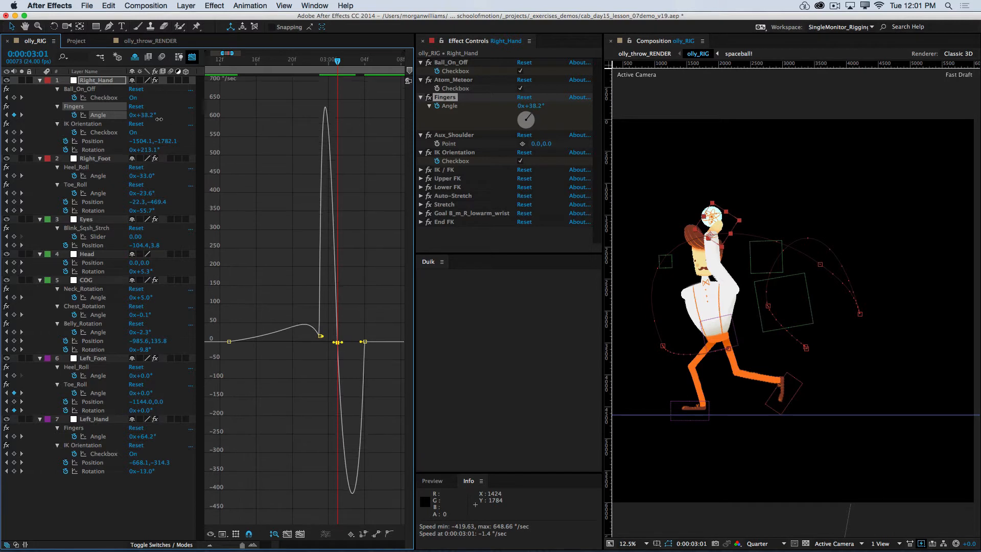
{"action": "left_click", "coordinate": [192, 58]}
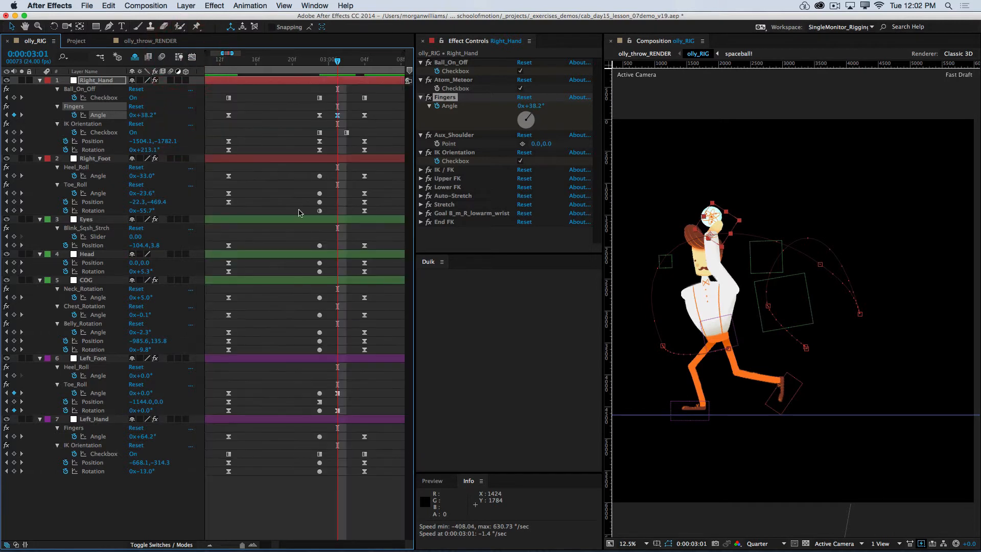
{"action": "key", "text": "super+Left"}
{"action": "key", "text": "super+Left"}
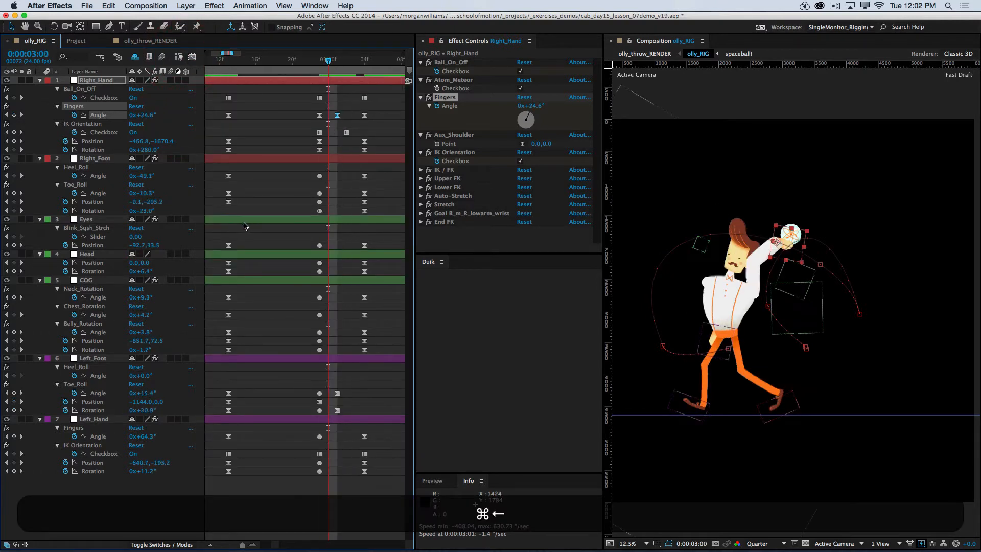
{"action": "key", "text": "super+Right"}
{"action": "key", "text": "super+Left"}
{"action": "key", "text": "super+Right"}
{"action": "key", "text": "super+Right"}
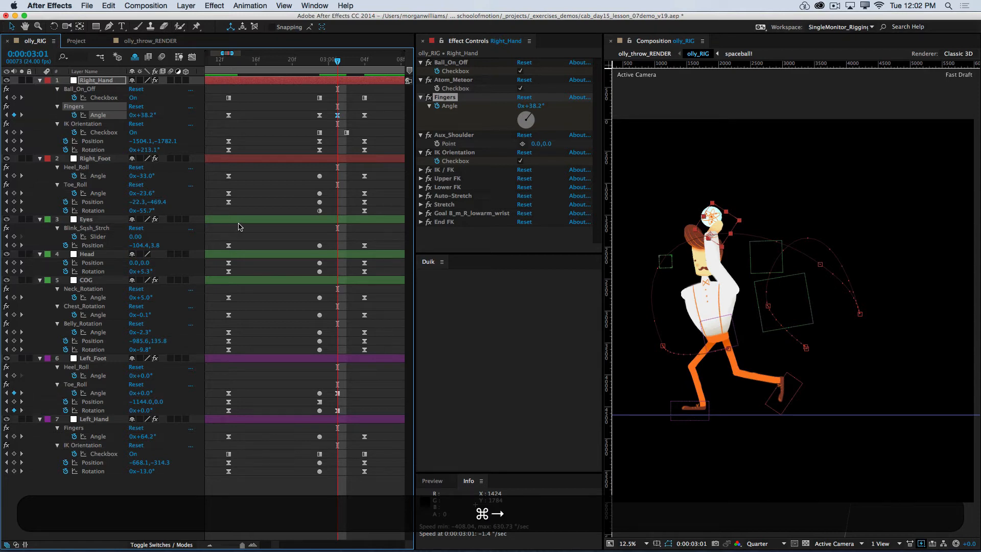
Step back and forth between 0:00:03:01 and 0:00:03:02, examining the right hand and ball for the release moment
{"action": "key", "text": "super+Right"}
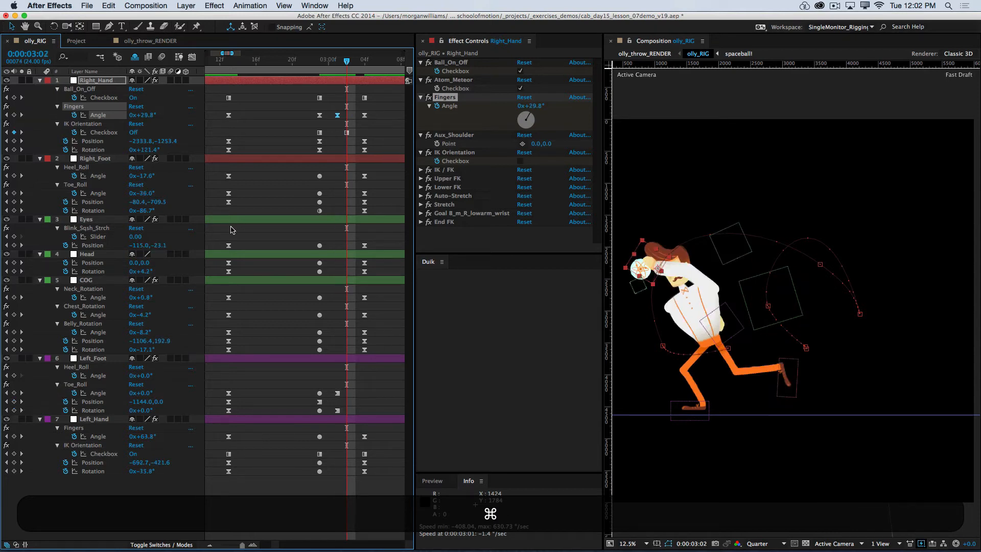
{"action": "key", "text": "super+Left"}
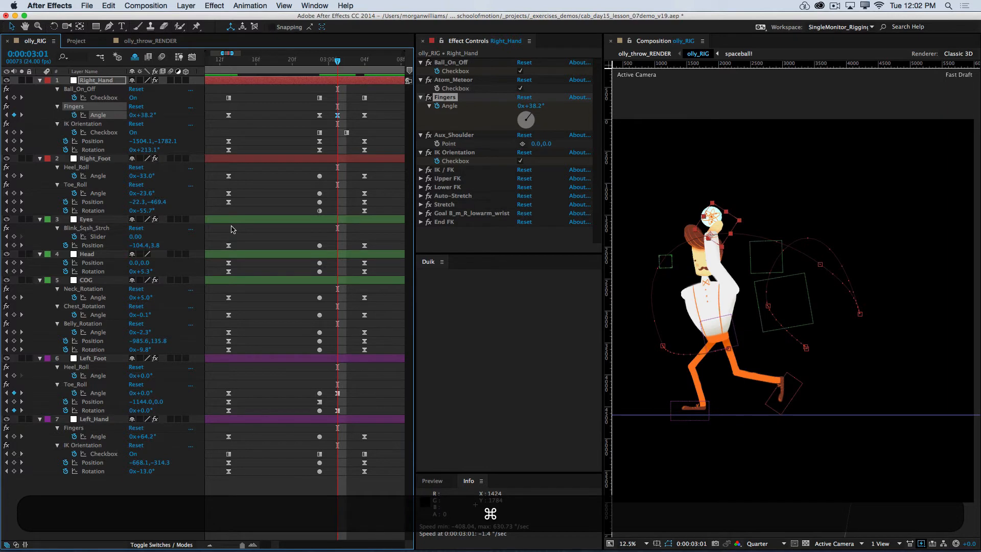
{"action": "key", "text": "super+Right"}
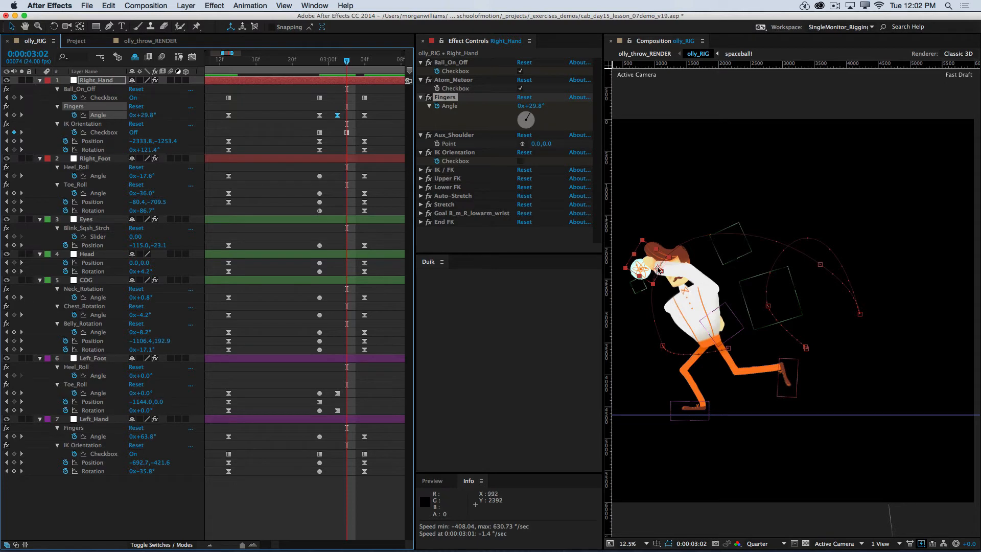
{"action": "key", "text": "super+Left"}
{"action": "key", "text": "super+Right"}
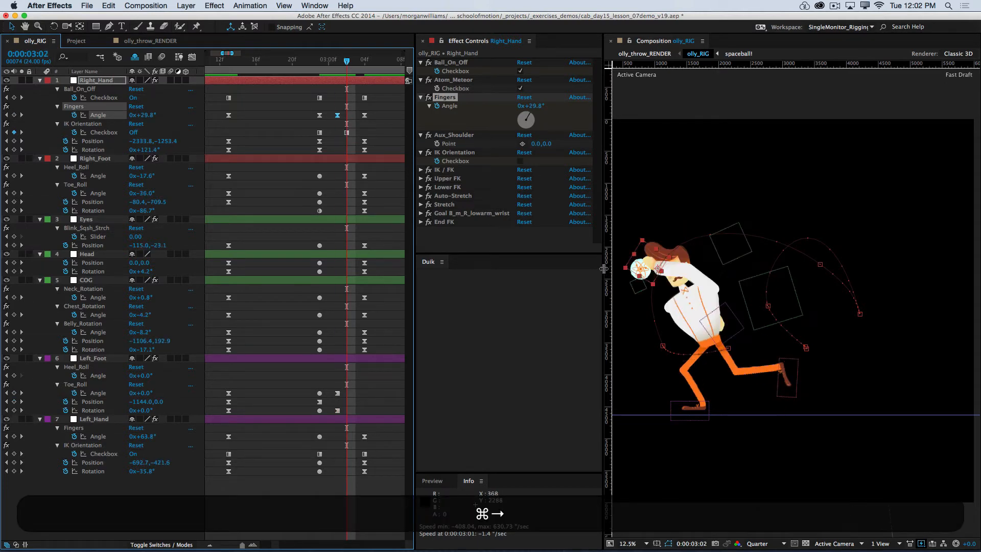
{"action": "key", "text": "super+Left"}
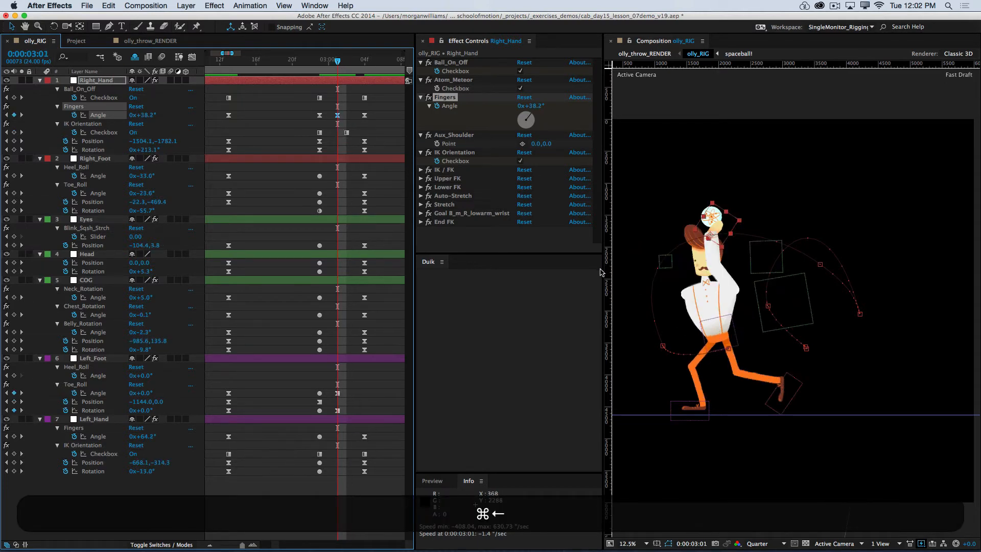
{"action": "key", "text": "super+Right"}
{"action": "key", "text": "super+Left"}
{"action": "key", "text": "super+Right"}
{"action": "key", "text": "super+Left"}
{"action": "key", "text": "super+Right"}
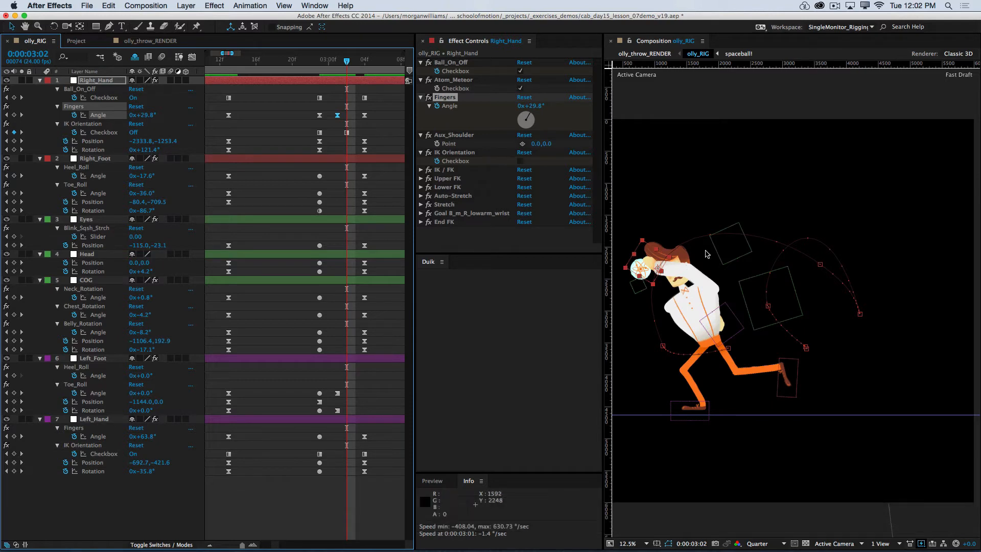
Compare the two release frames again and move Right_Hand's last Ball_On_Off keyframe to 0:00:03:02
{"action": "key", "text": "super+Left"}
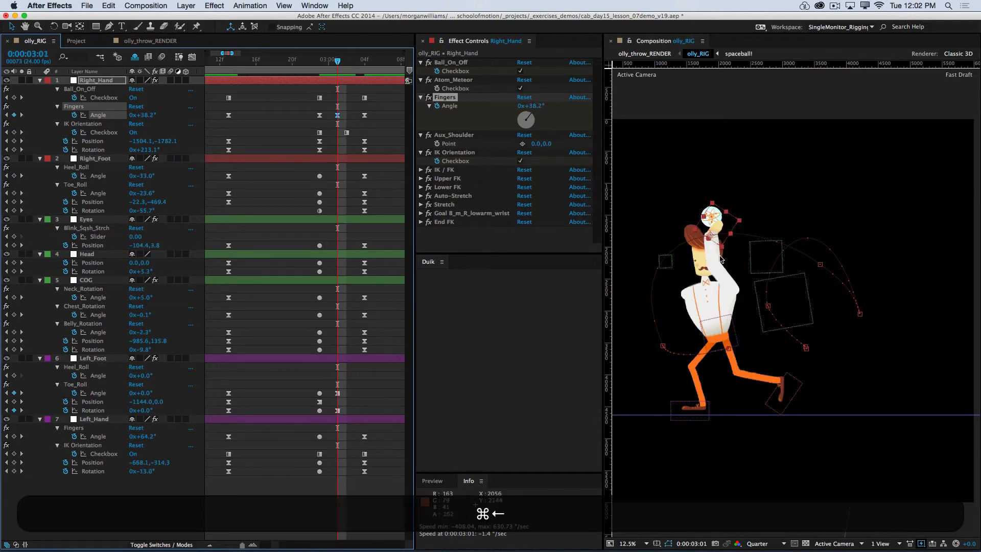
{"action": "key", "text": "super+Right"}
{"action": "key", "text": "super+Left"}
{"action": "key", "text": "super+Right"}
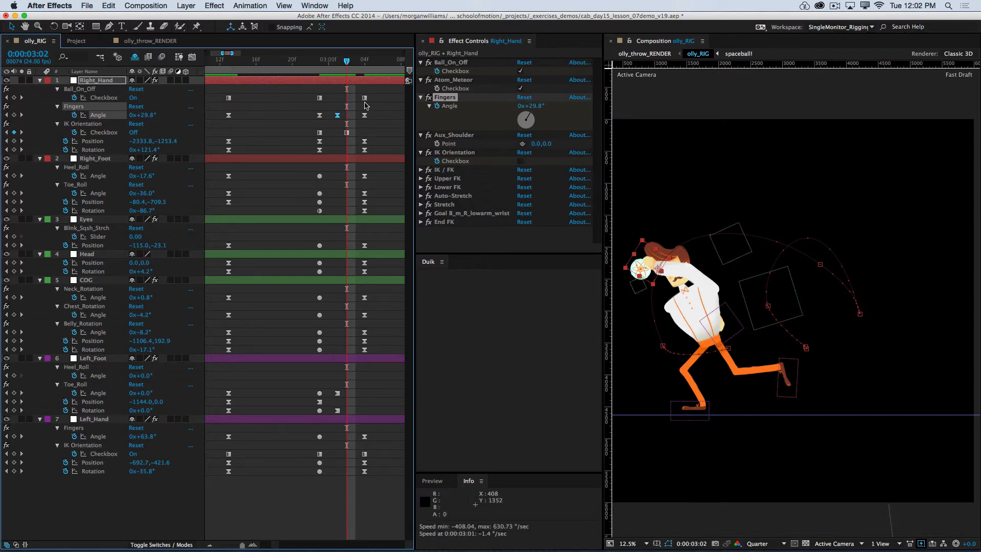
{"action": "left_click", "coordinate": [365, 98]}
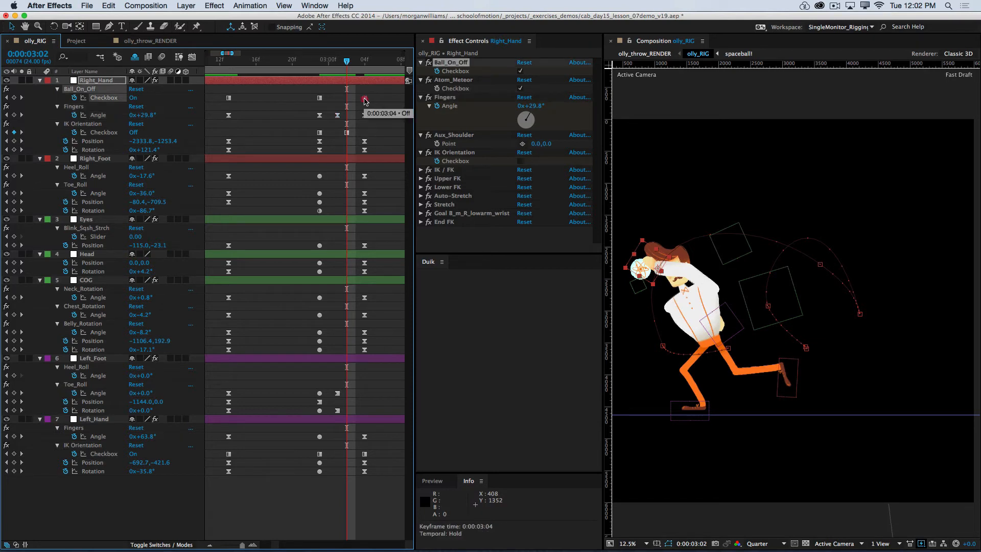
{"action": "left_click_drag", "start_coordinate": [347, 102], "coordinate": [347, 98]}
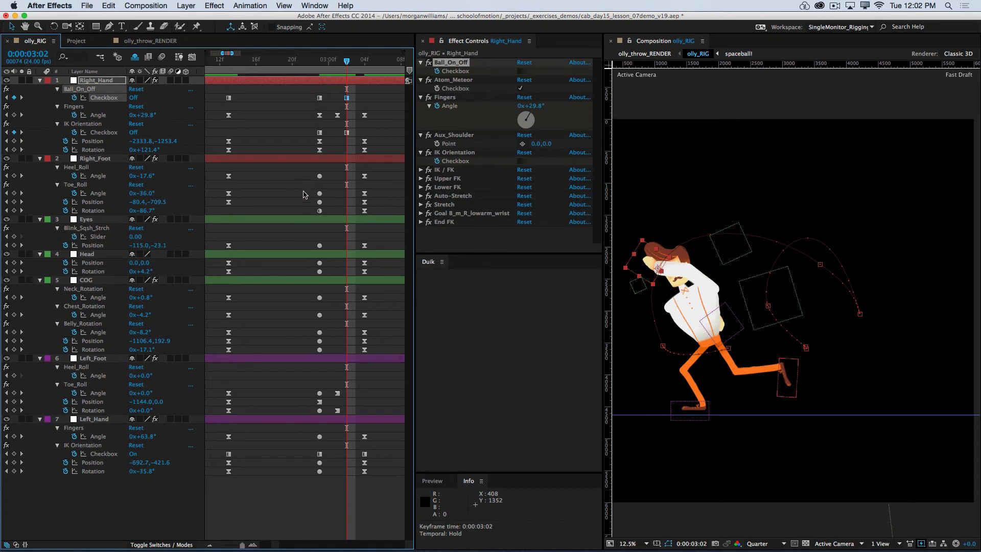
Lengthen the incoming influence of Right_Hand's Rotation keyframe at 0:00:03:04 in the speed graph
{"action": "left_click_drag", "start_coordinate": [378, 151], "coordinate": [359, 154]}
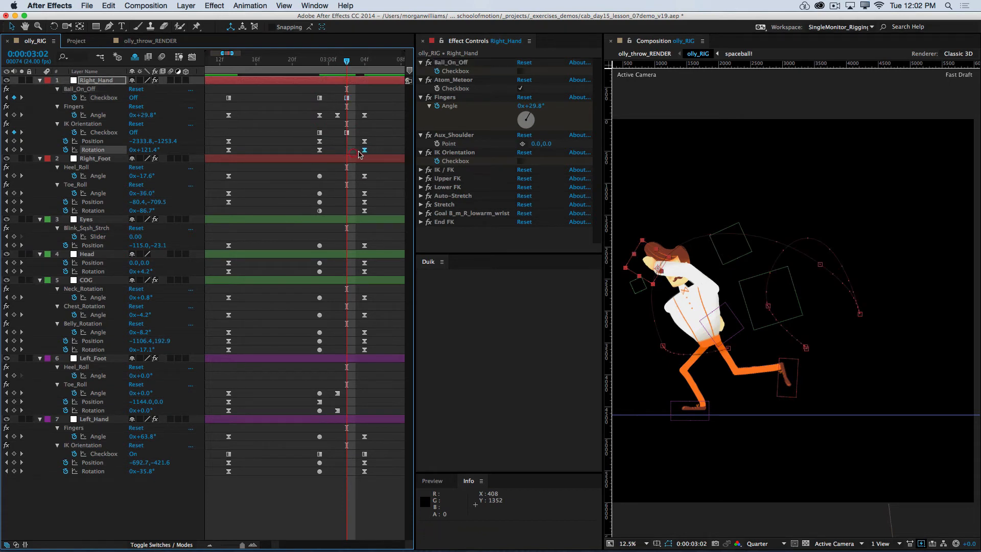
{"action": "left_click", "coordinate": [191, 58]}
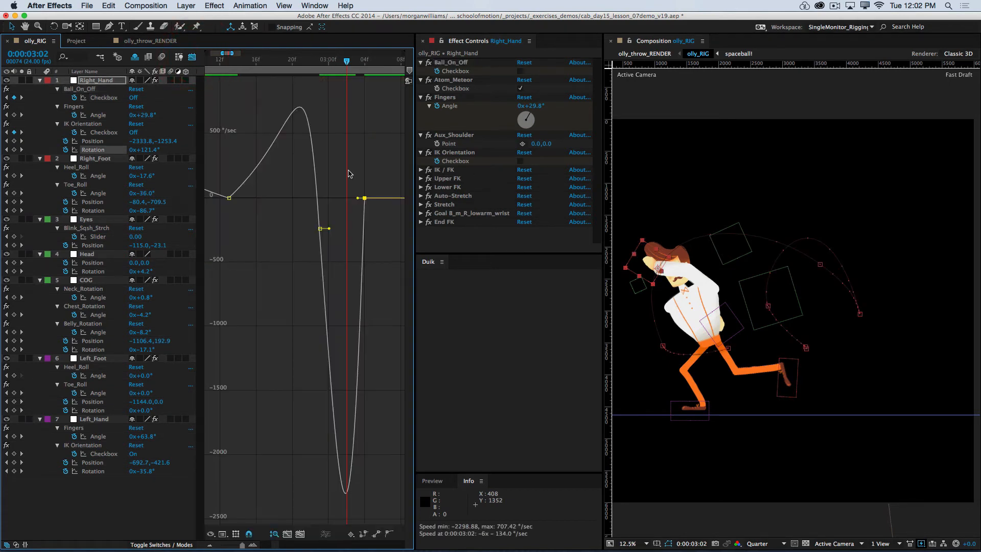
{"action": "left_click_drag", "start_coordinate": [357, 200], "coordinate": [347, 200]}
{"action": "left_click", "coordinate": [191, 58]}
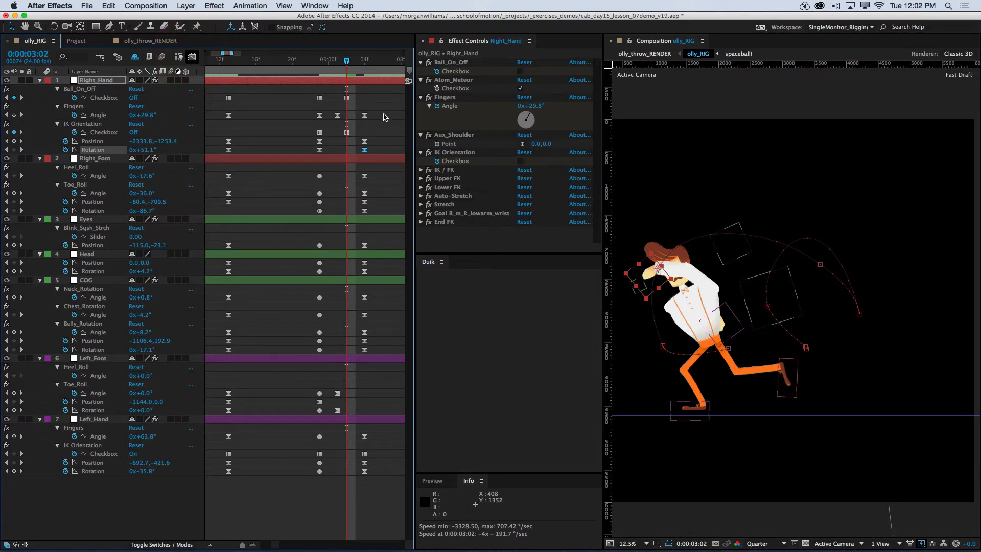
Extend the incoming influence of Right_Hand's Fingers Angle keyframe at 0:00:03:04 to 100% and check the preceding frames
{"action": "left_click", "coordinate": [364, 115]}
{"action": "left_click", "coordinate": [192, 57]}
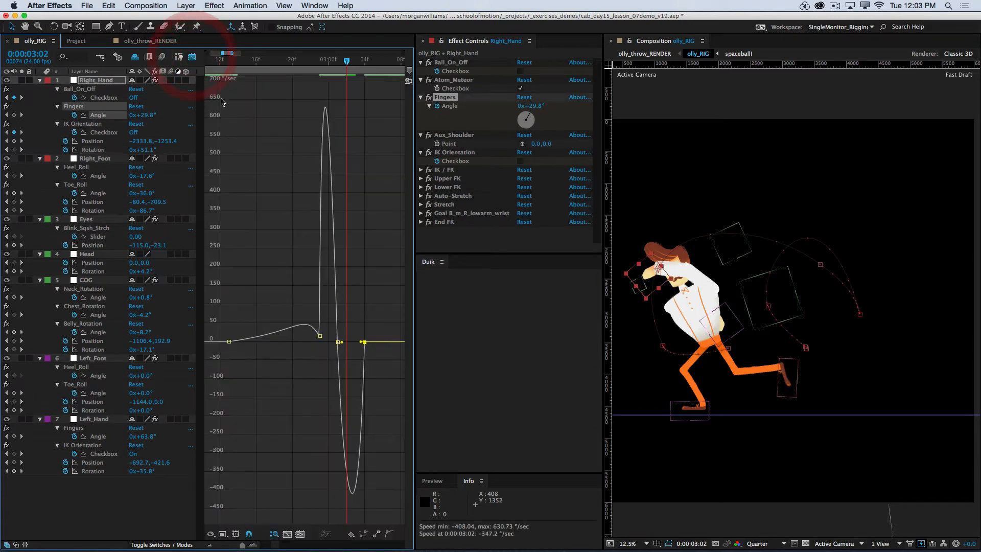
{"action": "mouse_move", "coordinate": [361, 345]}
{"action": "left_mouse_down"}
{"action": "mouse_move", "coordinate": [337, 343]}
{"action": "mouse_move", "coordinate": [350, 345]}
{"action": "left_mouse_up"}
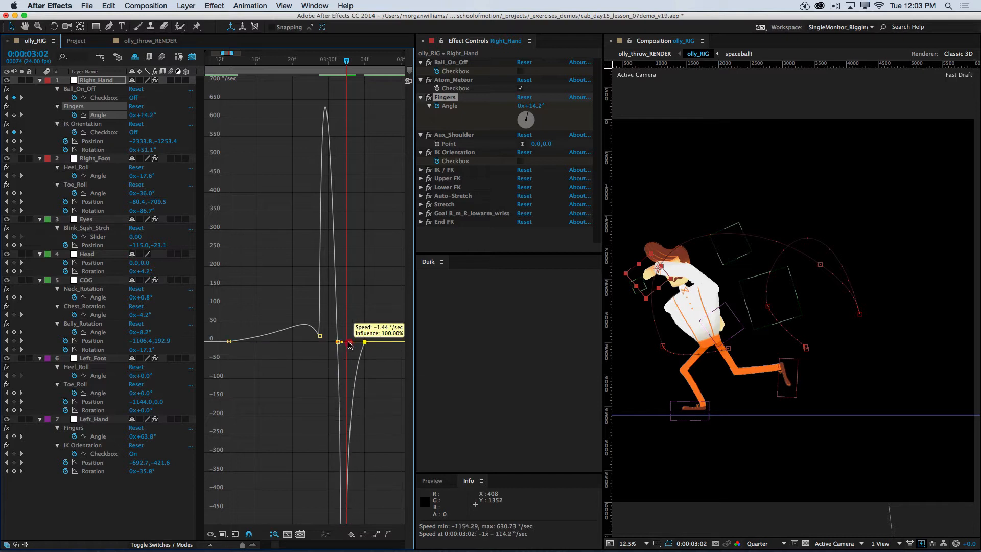
{"action": "key", "text": "super+Left"}
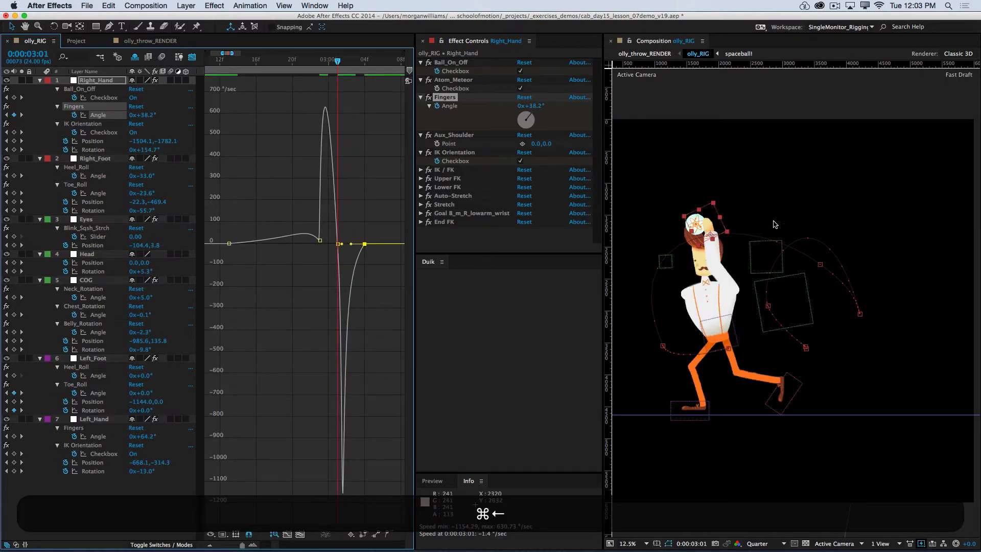
{"action": "key", "text": "super+Left"}
{"action": "key", "text": "super+Right"}
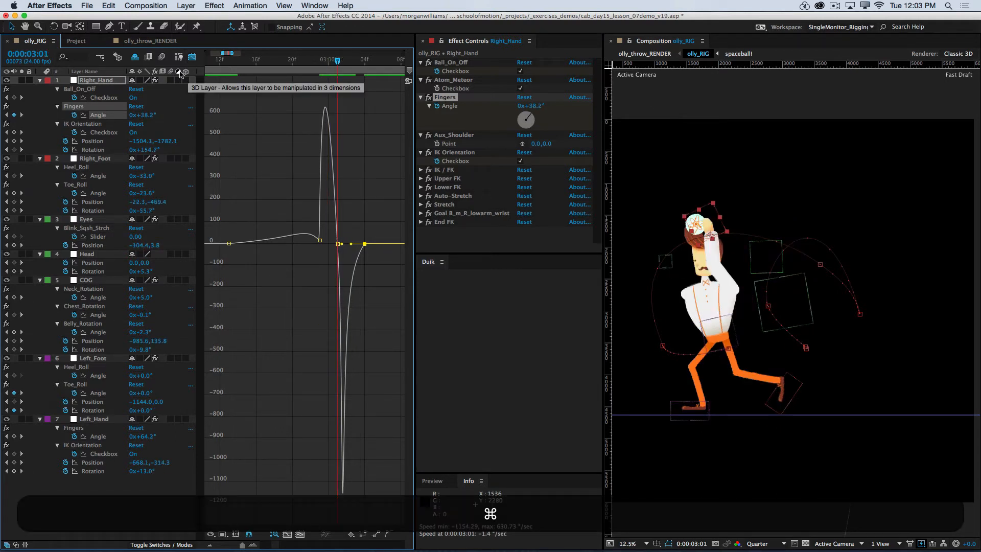
Lengthen the outgoing influence of Right_Hand's Rotation keyframe at 0:00:02:23 and check the hand through 0:00:03:02
{"action": "left_click", "coordinate": [193, 57]}
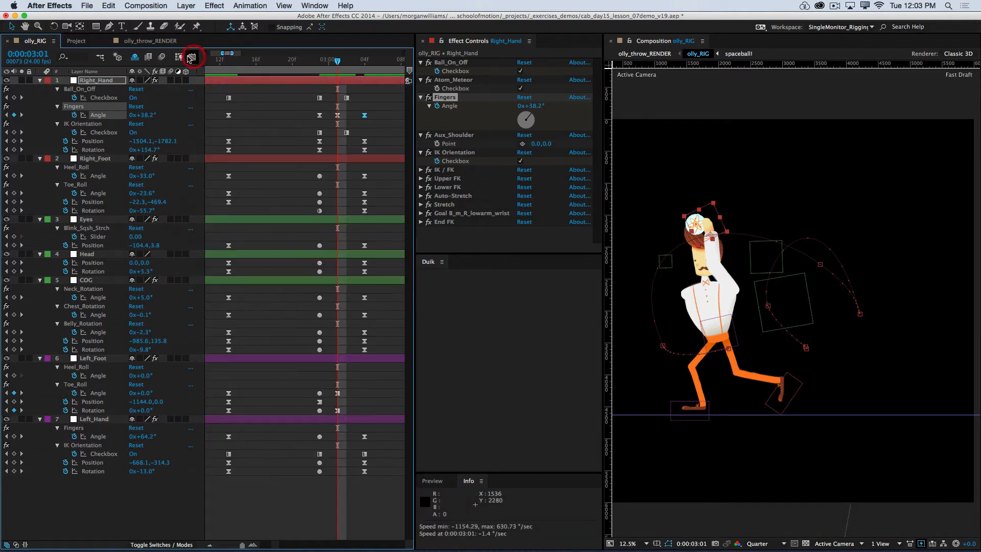
{"action": "left_click_drag", "start_coordinate": [335, 153], "coordinate": [312, 149]}
{"action": "left_click", "coordinate": [192, 57]}
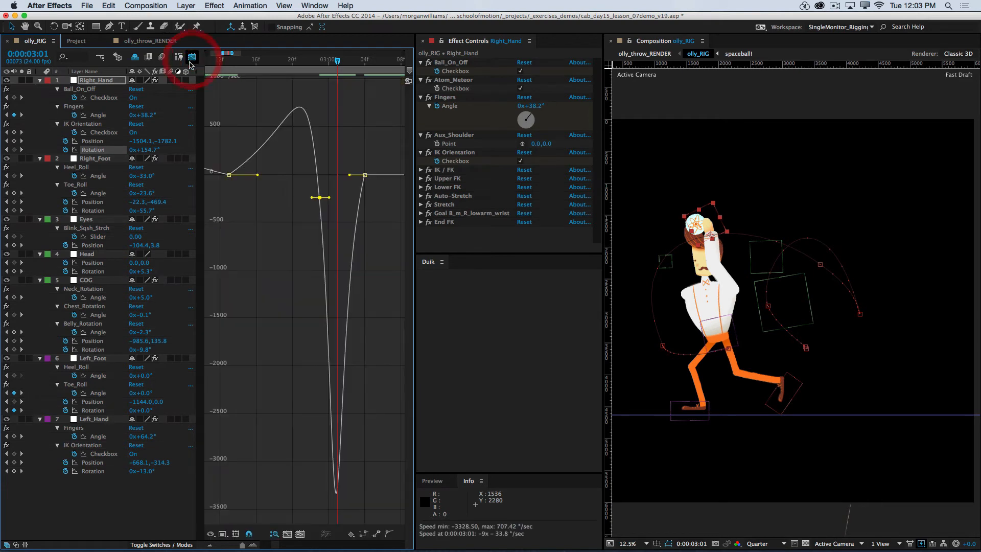
{"action": "left_click_drag", "start_coordinate": [331, 200], "coordinate": [333, 199]}
{"action": "key", "text": "super+Left"}
{"action": "key", "text": "super+Right"}
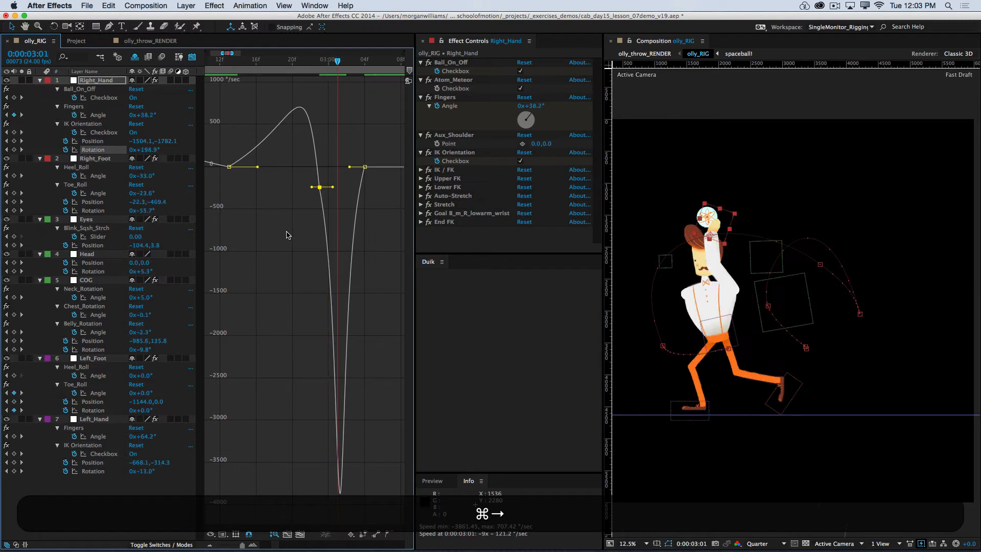
{"action": "key", "text": "super+Right"}
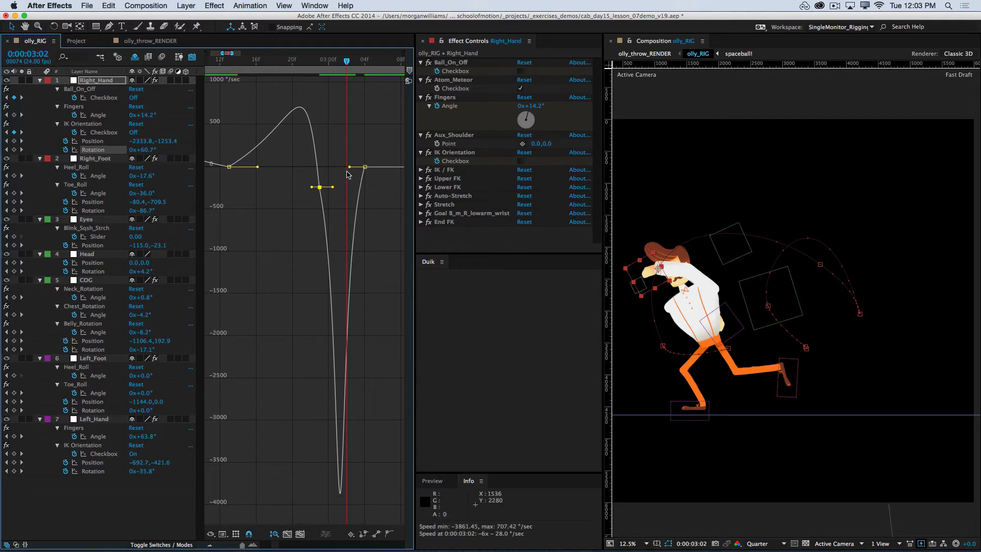
Slightly extend the incoming influence of Right_Hand's Rotation keyframe at 0:00:03:04 and check the hand at 0:00:03:01
{"action": "left_click_drag", "start_coordinate": [349, 167], "coordinate": [346, 166]}
{"action": "key", "text": "super+Left"}
{"action": "key", "text": "super+Left"}
{"action": "key", "text": "super+Left"}
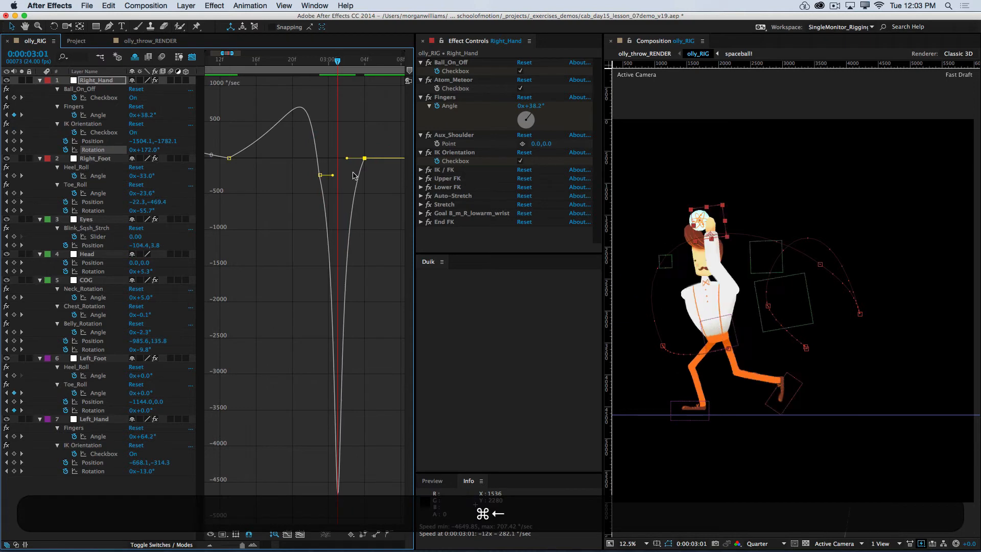
{"action": "key", "text": "super+Right"}
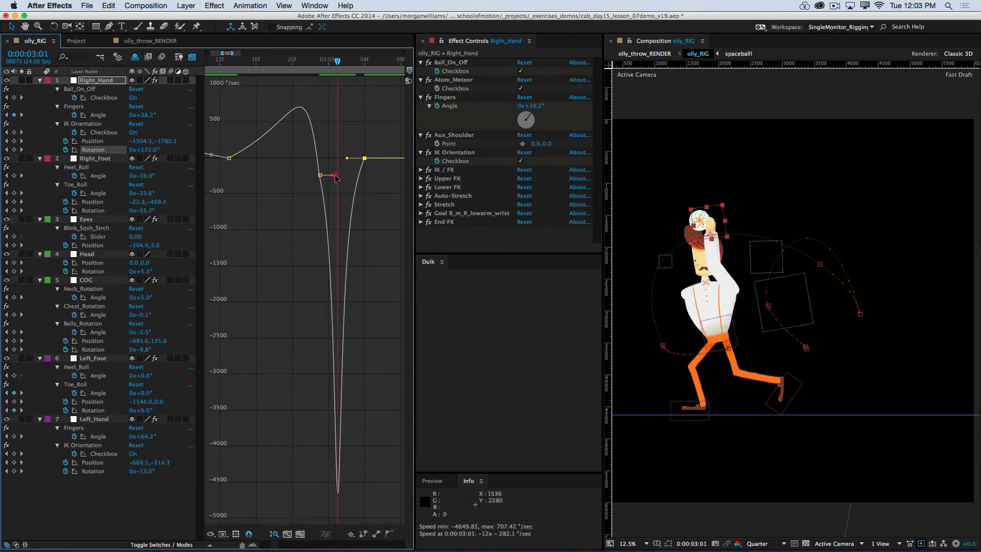
Adjust the outgoing influence of Right_Hand's Rotation keyframe at 0:00:02:23 to about 66% and check the frames through 0:00:03:02
{"action": "left_click_drag", "start_coordinate": [333, 176], "coordinate": [329, 175]}
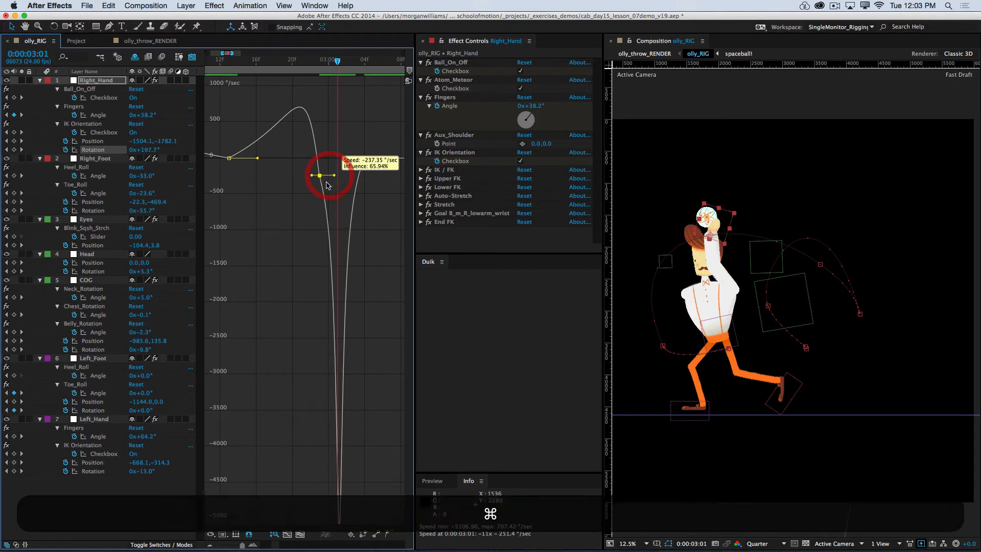
{"action": "key", "text": "super+Left"}
{"action": "key", "text": "super+Right"}
{"action": "key", "text": "super+Right"}
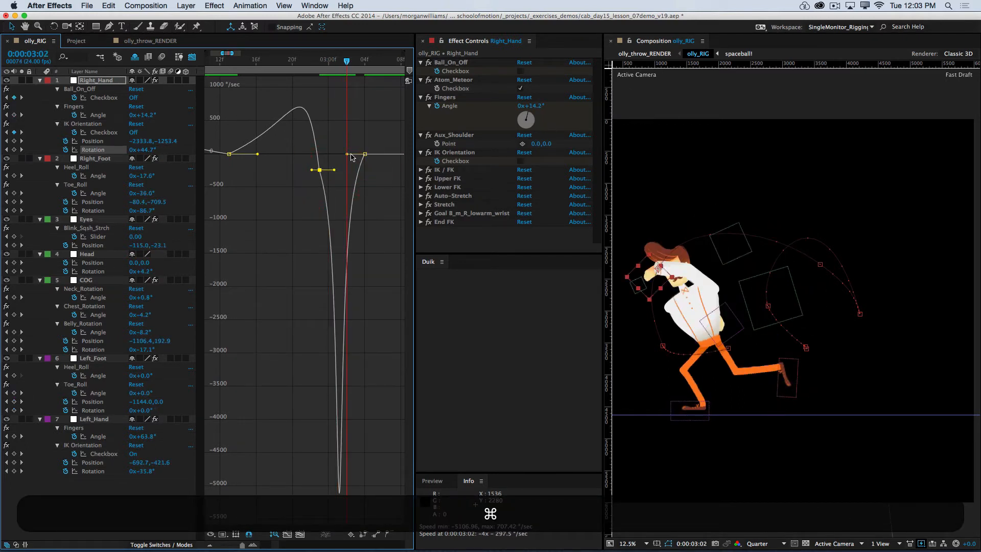
Extend Right_Hand's Rotation influence into 0:00:03:04 and out of 0:00:02:23, the latter to about 86%, and check frames 0:00:03:00 to 0:00:03:04
{"action": "mouse_move", "coordinate": [348, 155]}
{"action": "left_mouse_down"}
{"action": "mouse_move", "coordinate": [333, 172]}
{"action": "mouse_move", "coordinate": [339, 148]}
{"action": "left_mouse_up"}
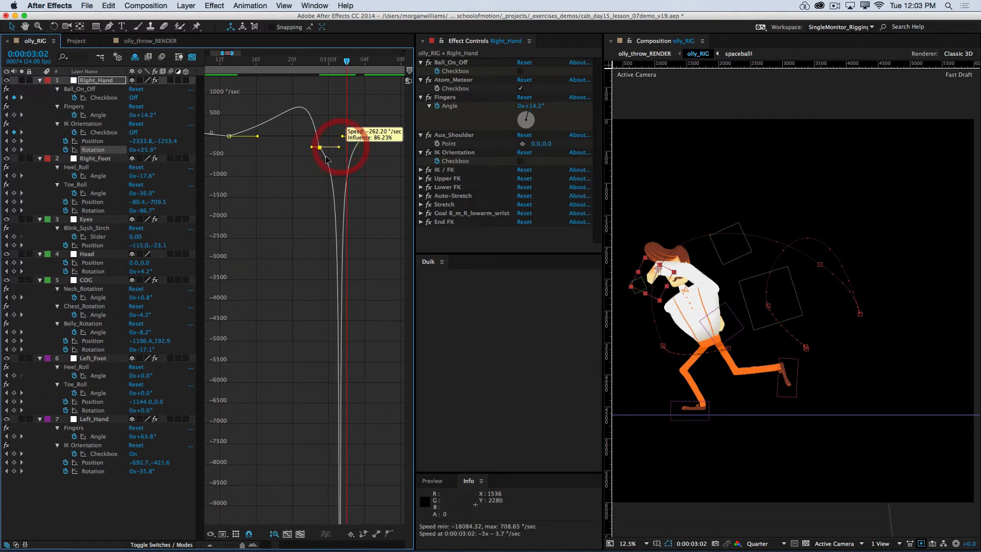
{"action": "key", "text": "cmd+Left"}
{"action": "key", "text": "cmd+Left"}
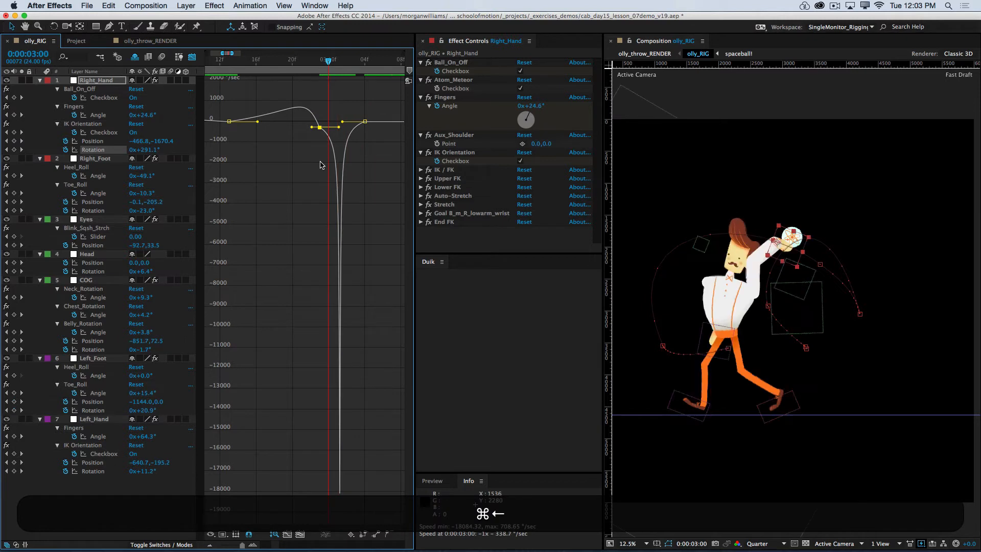
{"action": "key", "text": "cmd+Right"}
{"action": "key", "text": "super+Right"}
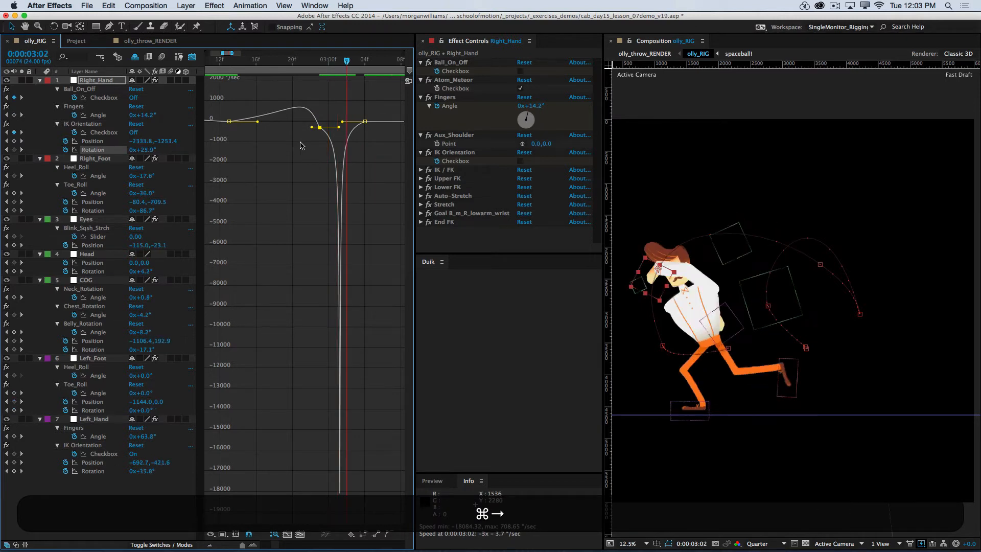
{"action": "key", "text": "super+Right"}
{"action": "key", "text": "super+Right"}
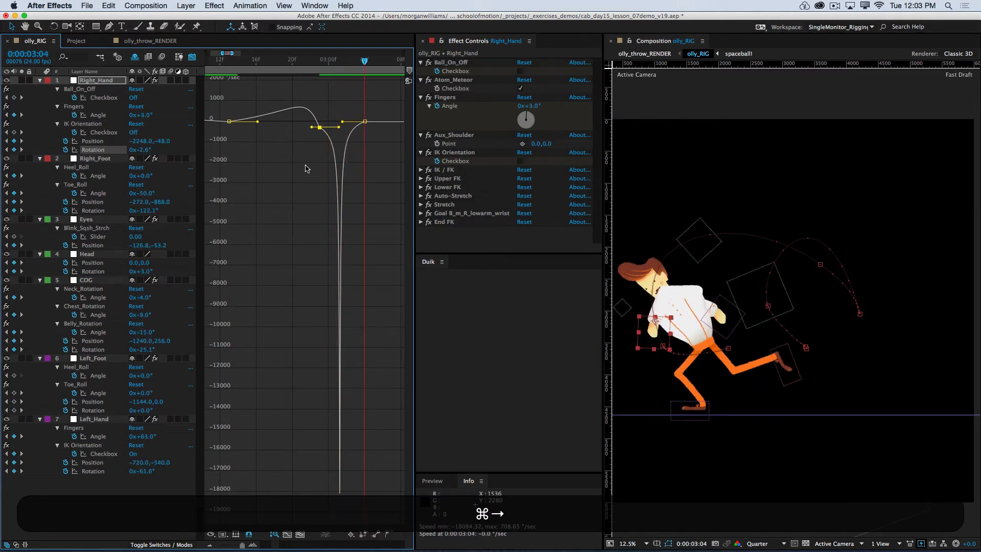
Save the project and play a RAM preview of the full throw animation
{"action": "key", "text": "super+Right"}
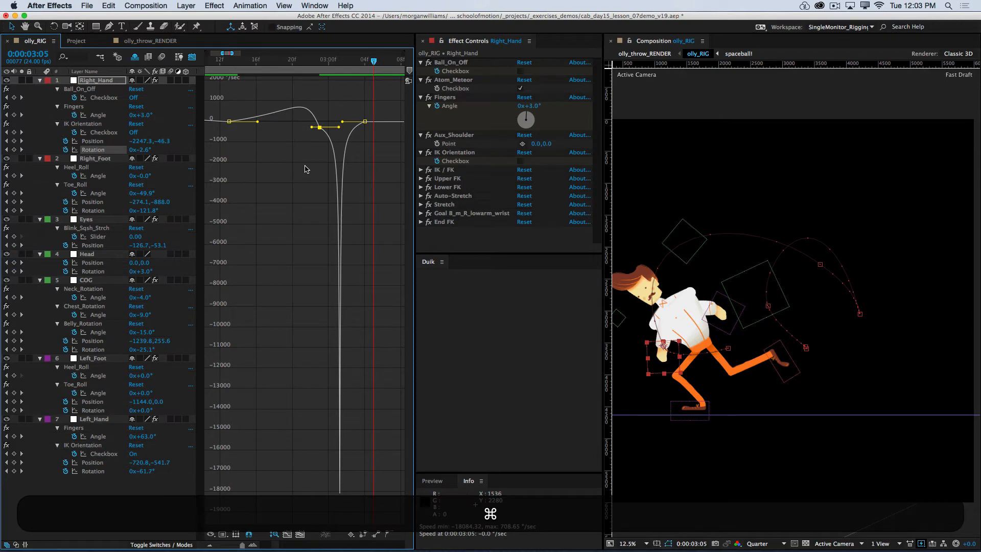
{"action": "key", "text": "super+s"}
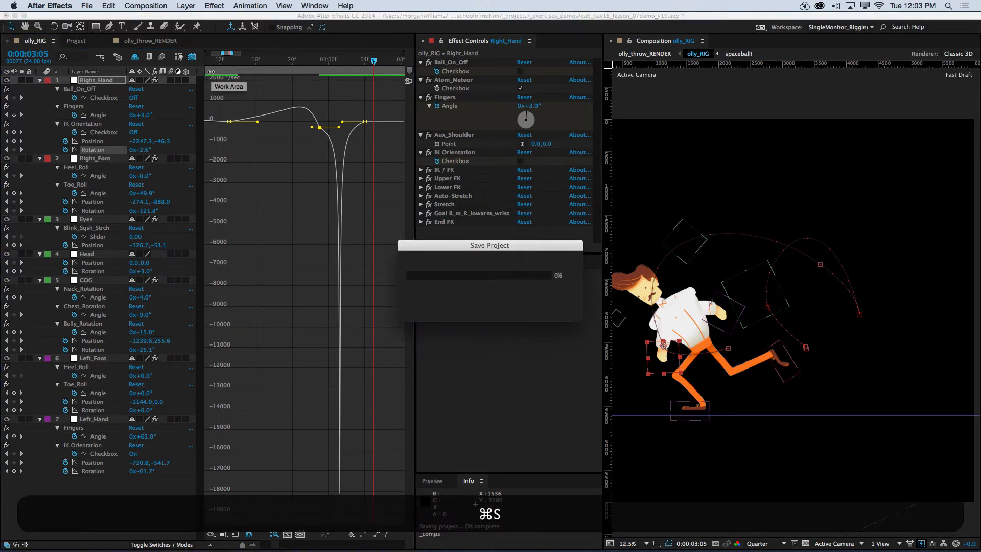
{"action": "key", "text": "KP_0"}
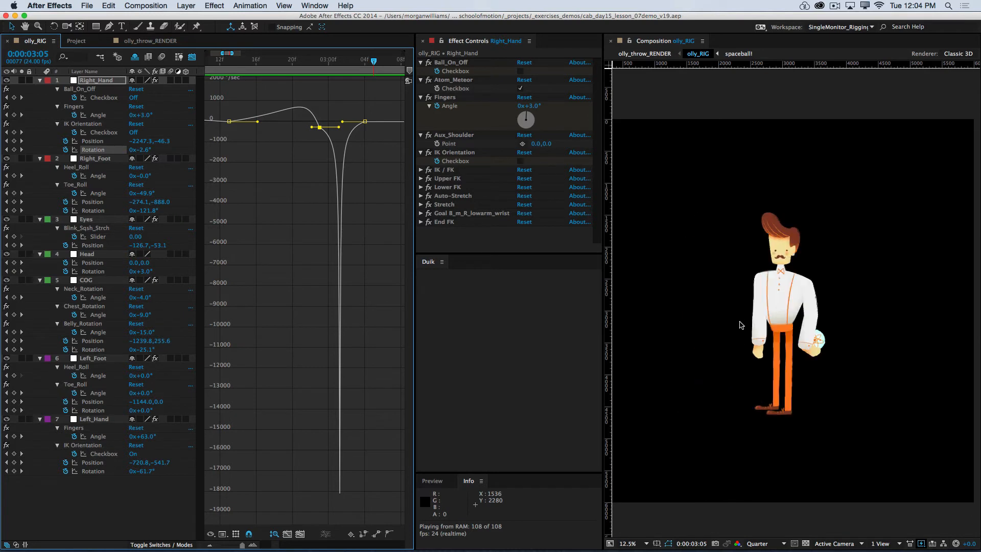
{"action": "key", "text": "space"}
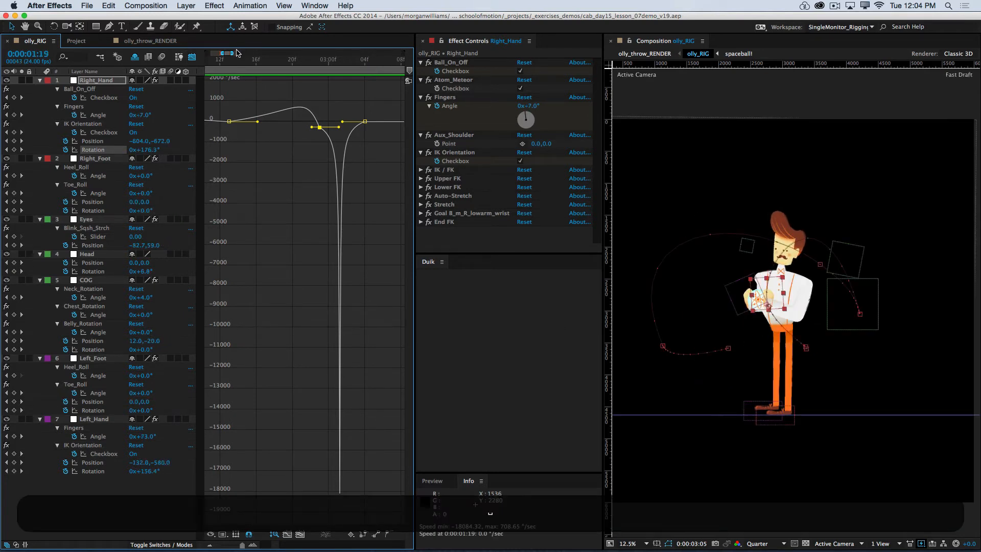
Widen the visible time range to 0:00:02:10–0:00:05:21, return to the keyframe view at 0:00:03:04, and save the project
{"action": "left_click_drag", "start_coordinate": [232, 53], "coordinate": [248, 53]}
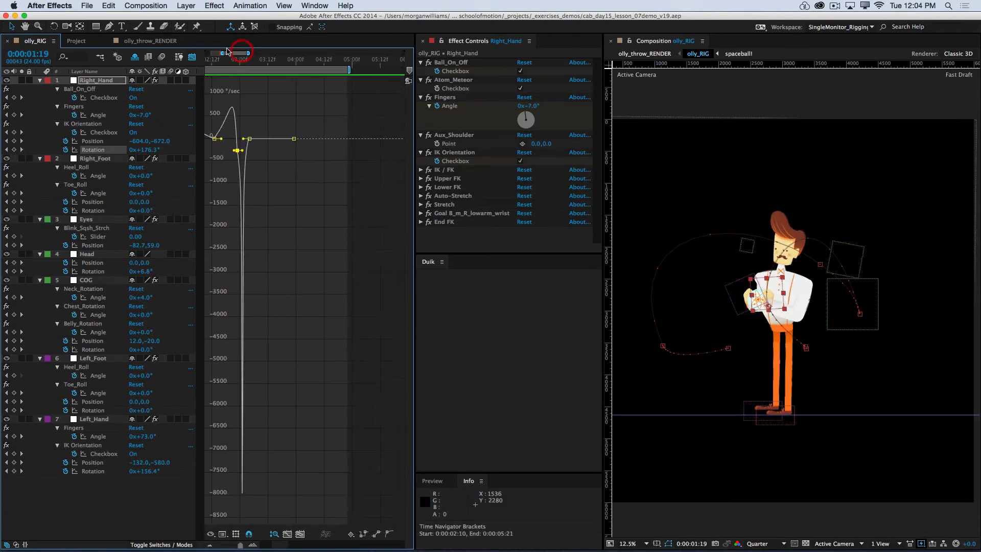
{"action": "left_click", "coordinate": [192, 56]}
{"action": "left_click", "coordinate": [249, 63]}
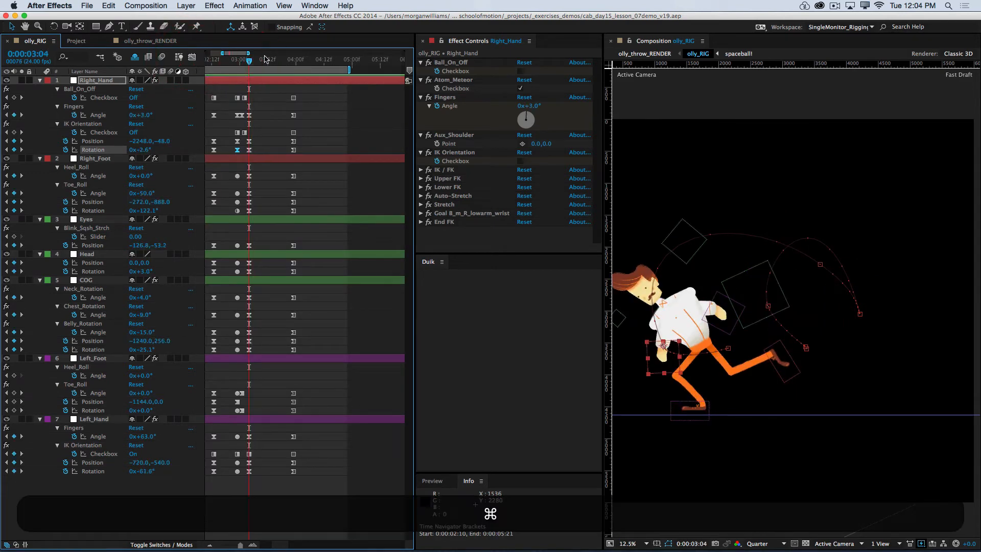
{"action": "key", "text": "super+s"}
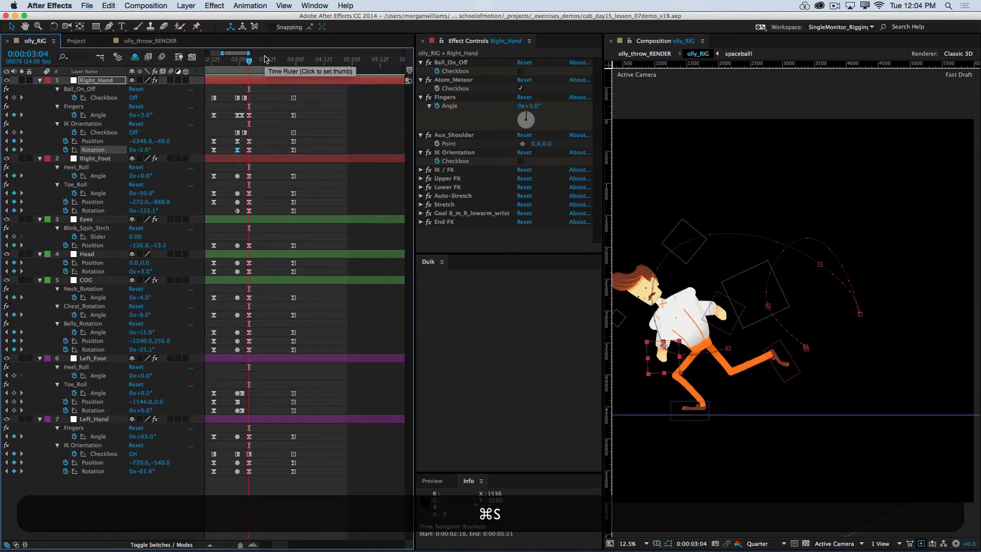
Try moving Right_Hand's last IK Orientation keyframe to 0:00:03:09
{"action": "key", "text": "super+Right"}
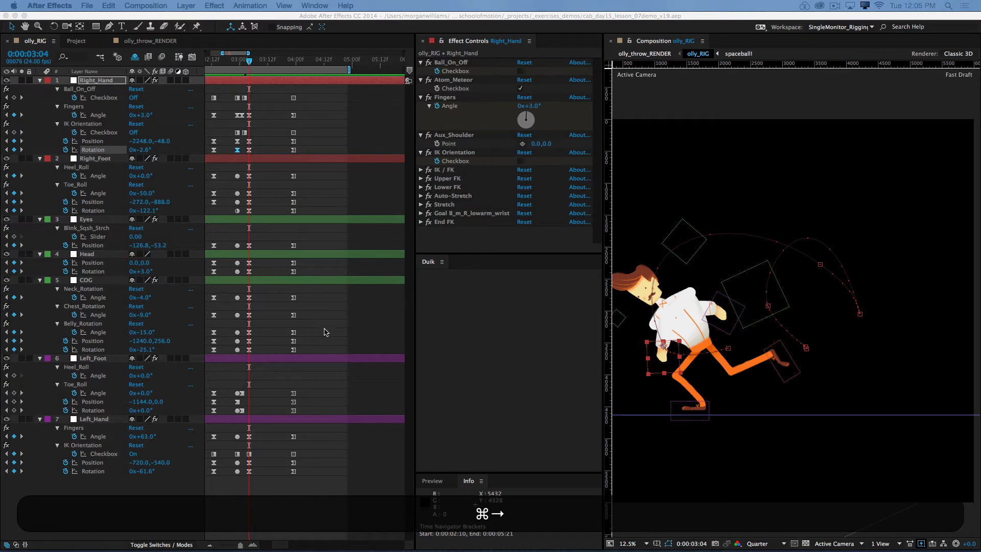
{"action": "key", "text": "super+Right"}
{"action": "key", "text": "super+Right"}
{"action": "key", "text": "super+Right"}
{"action": "key", "text": "super+Right"}
{"action": "key", "text": "super+Right"}
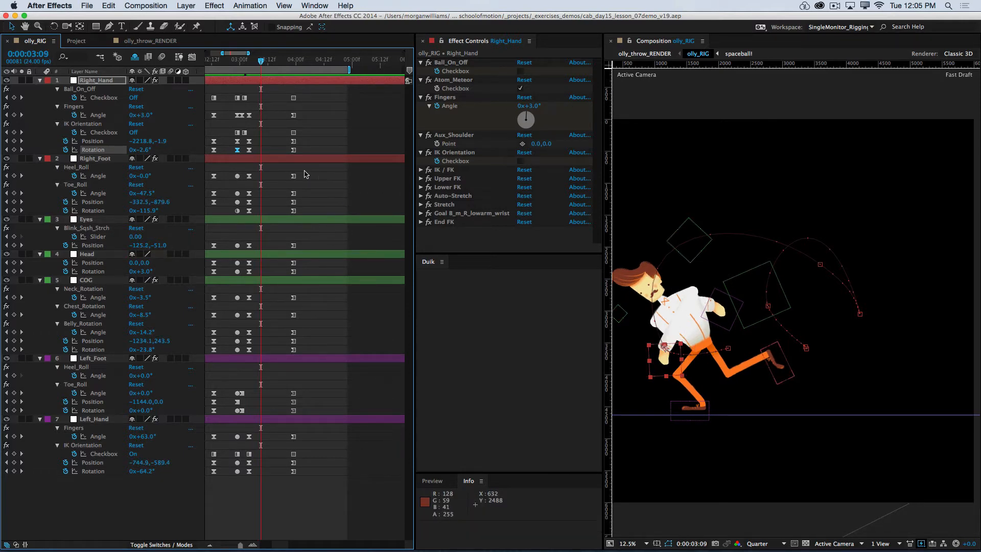
{"action": "left_click", "coordinate": [223, 128]}
{"action": "left_click_drag", "start_coordinate": [294, 133], "coordinate": [263, 137]}
At 0:00:03:15, pull out the outgoing motion path handle of Right_Hand's 0:00:03:04 Position keyframe to raise the hand's path
{"action": "key", "text": "super+Right"}
{"action": "key", "text": "super+Right"}
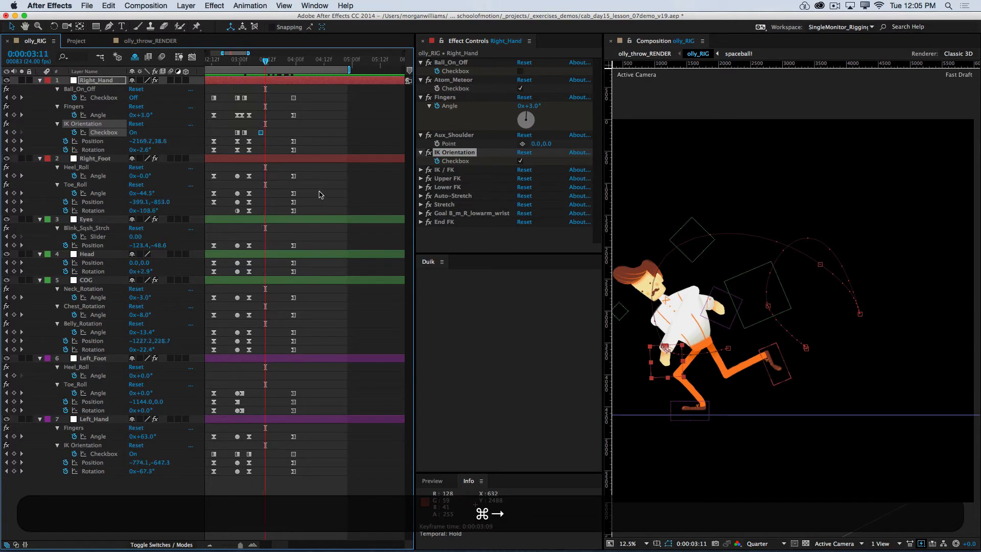
{"action": "key", "text": "super+Right"}
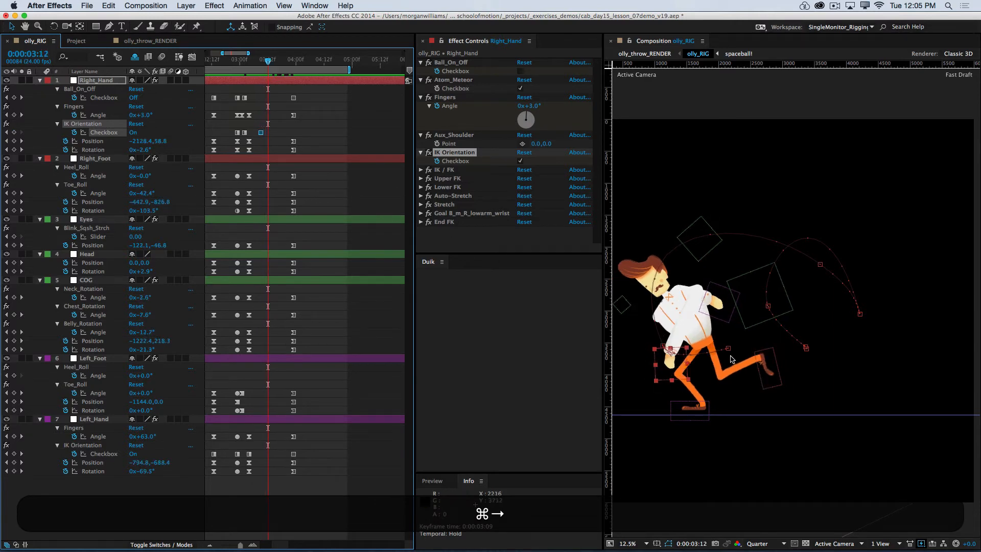
{"action": "key", "text": "super+Right"}
{"action": "key", "text": "super+Right"}
{"action": "key", "text": "super+Right"}
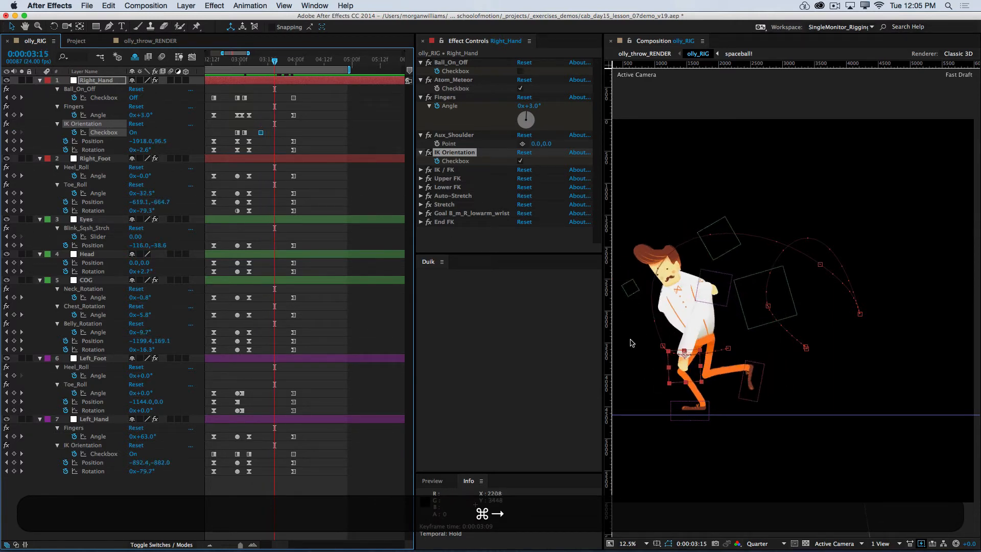
{"action": "left_click", "coordinate": [664, 347]}
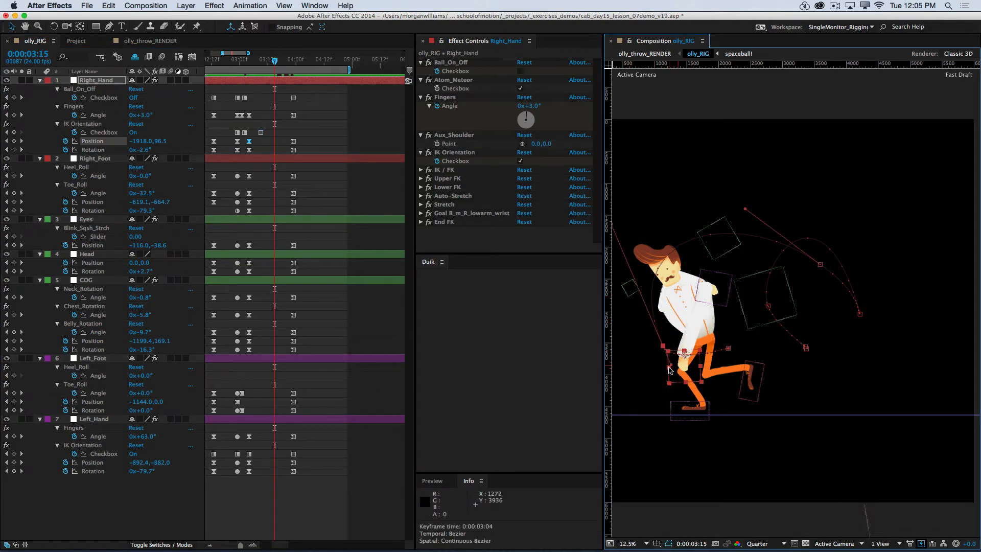
{"action": "key", "text": "alt+super"}
{"action": "left_click_drag", "start_coordinate": [674, 367], "coordinate": [684, 356]}
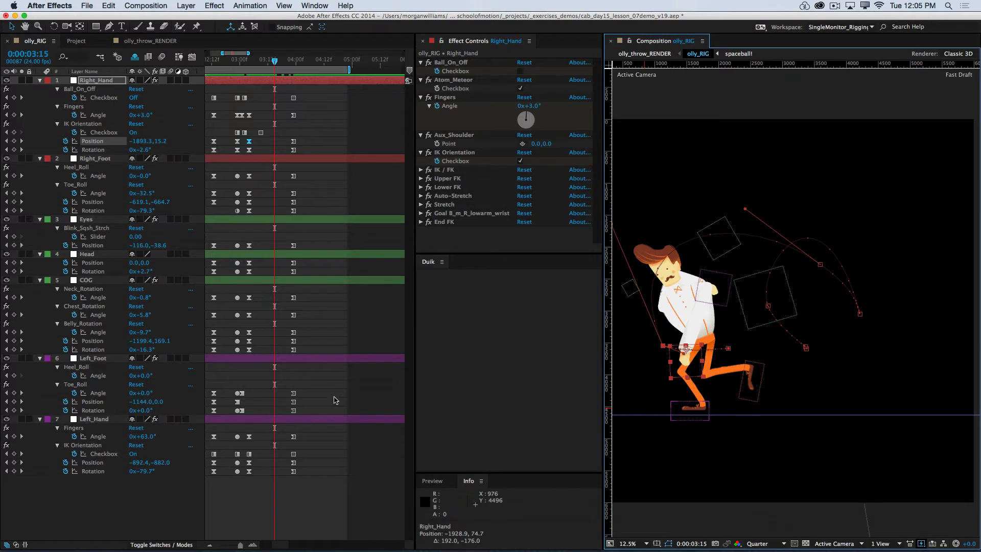
Check the right arm's return movement frame by frame between 0:00:03:12 and 0:00:03:22
{"action": "key", "text": "super+Left"}
{"action": "key", "text": "super+Left"}
{"action": "key", "text": "super+Left"}
{"action": "key", "text": "super+Left"}
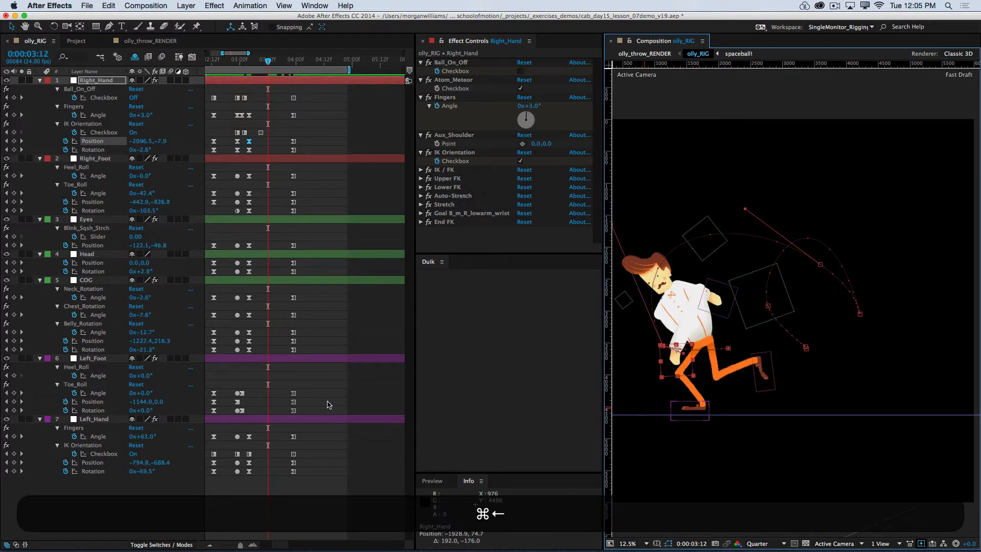
{"action": "key", "text": "super+Right"}
{"action": "key", "text": "super+Right"}
{"action": "key", "text": "super+Right"}
{"action": "key", "text": "super+Right"}
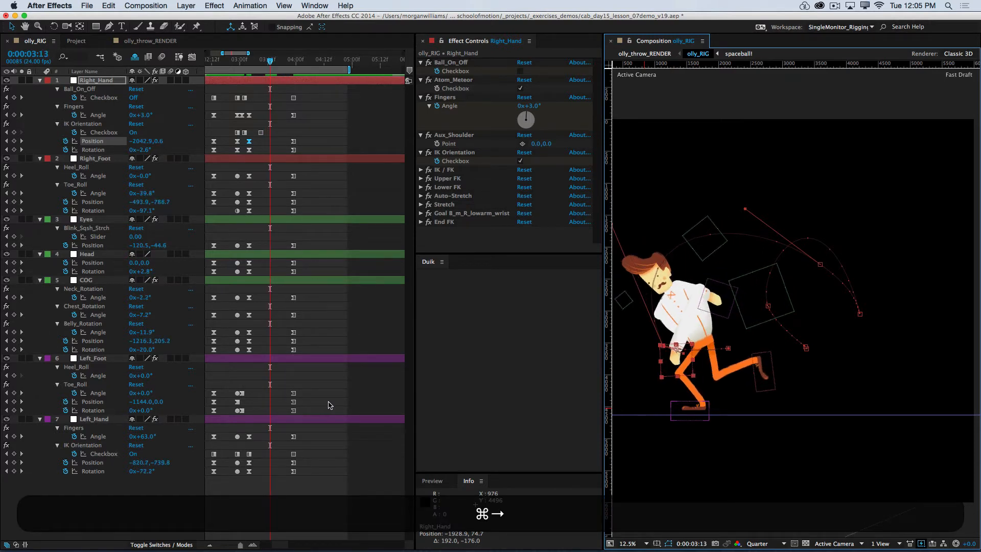
{"action": "key", "text": "super+Right"}
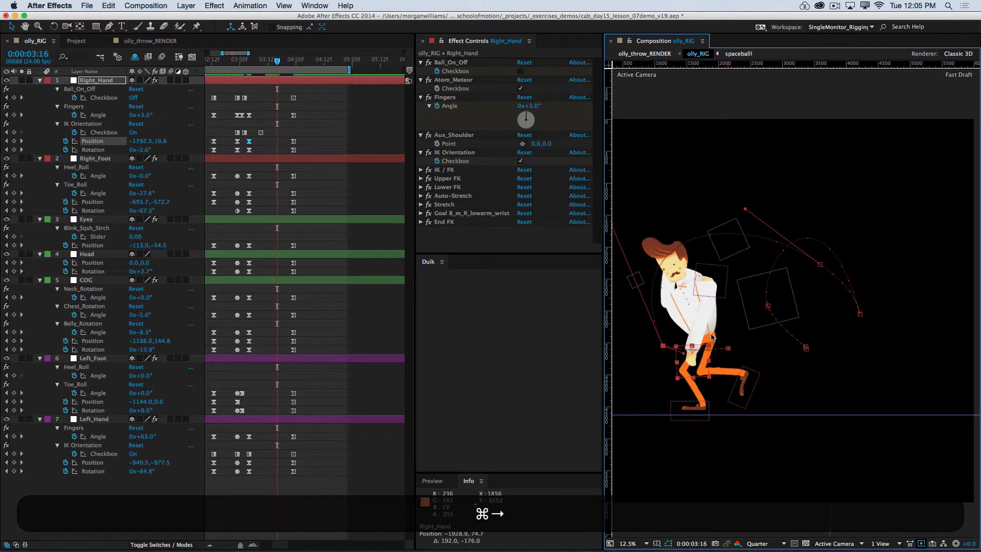
{"action": "key", "text": "super+Right"}
{"action": "key", "text": "super+Right"}
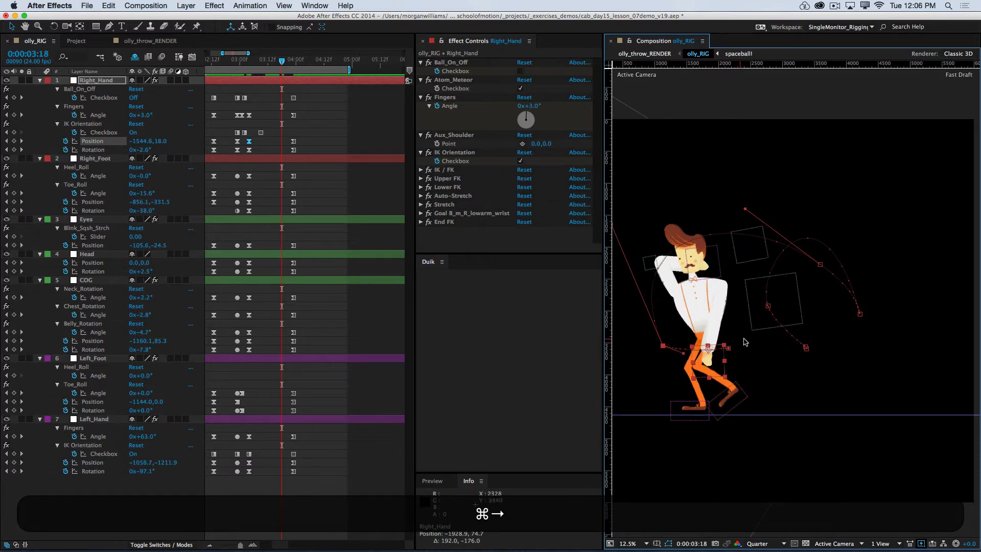
{"action": "key", "text": "super+Right"}
{"action": "key", "text": "super+Right"}
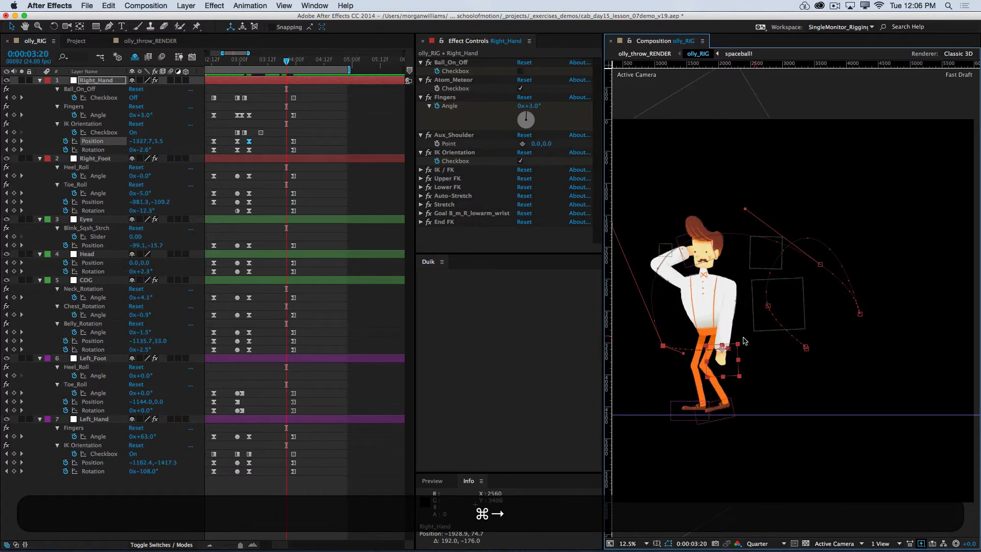
{"action": "key", "text": "super+Right"}
{"action": "key", "text": "super+Right"}
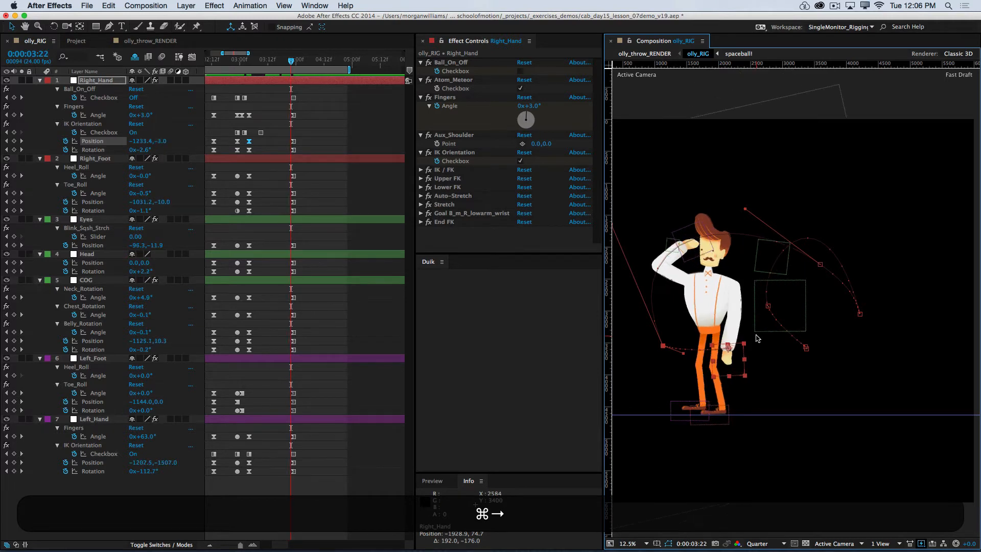
At 0:00:03:16, lift the outgoing motion path handle of Right_Hand's 0:00:03:04 Position keyframe further upward
{"action": "key", "text": "super+Left"}
{"action": "key", "text": "super+Left"}
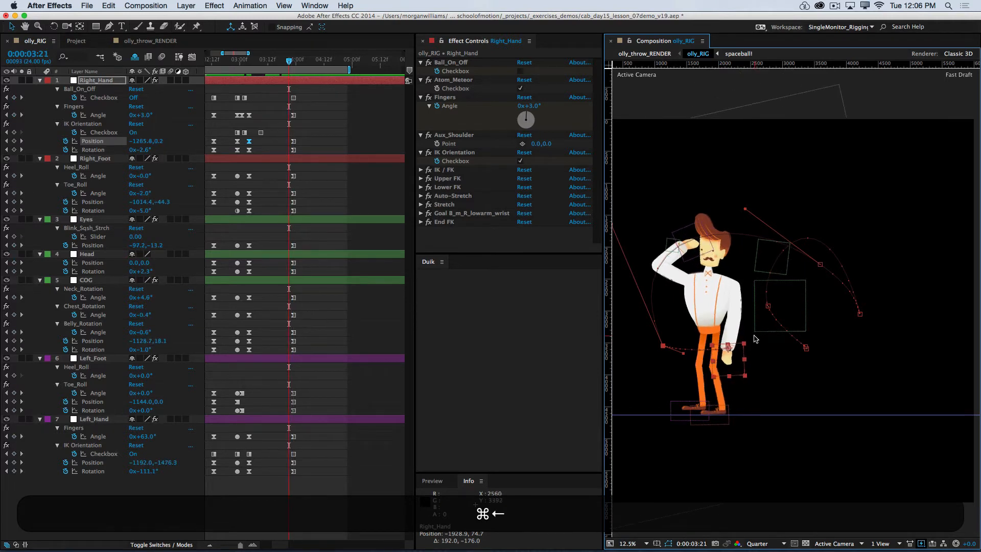
{"action": "key", "text": "super+Right"}
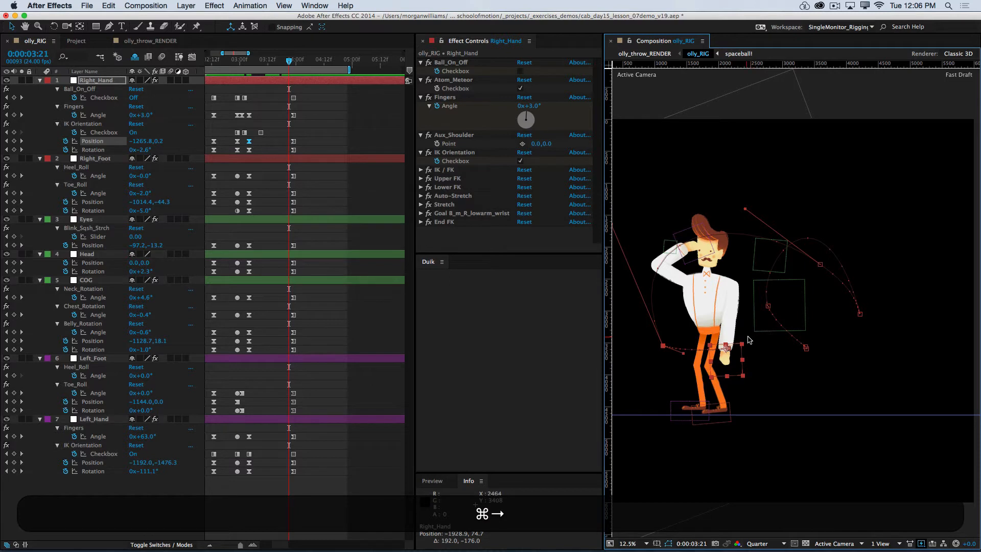
{"action": "key", "text": "super+Left"}
{"action": "key", "text": "super+Left"}
{"action": "key", "text": "super+Left"}
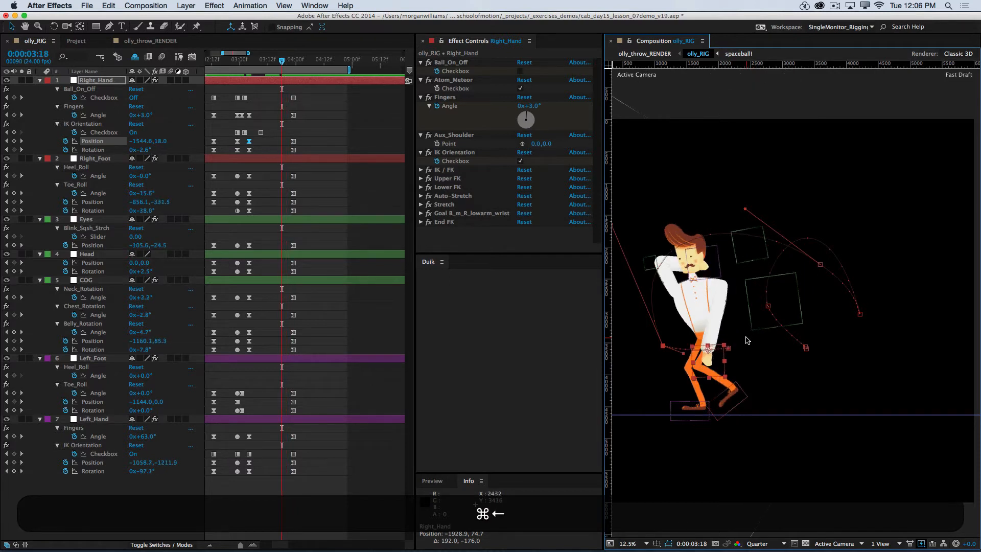
{"action": "key", "text": "super+Left"}
{"action": "key", "text": "super+Left"}
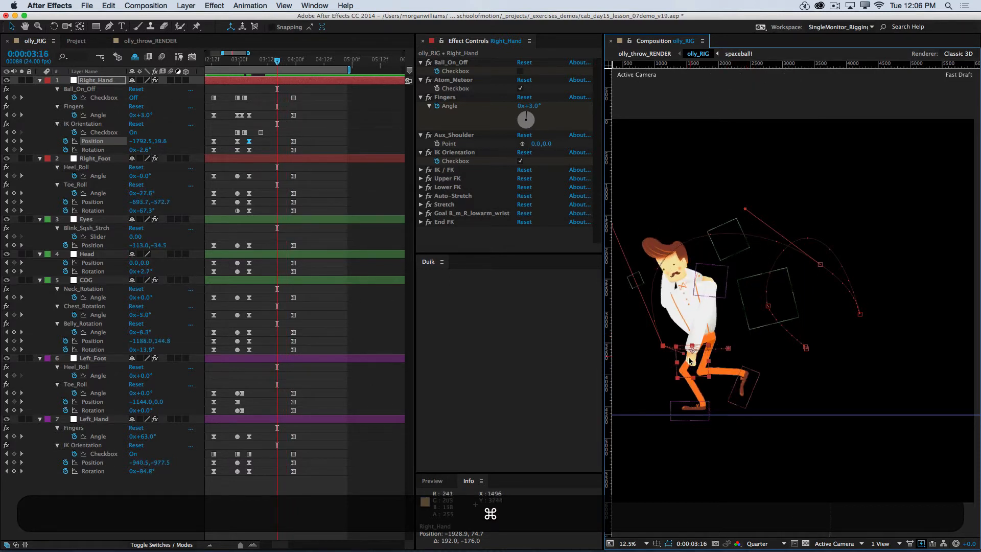
{"action": "left_click_drag", "start_coordinate": [686, 357], "coordinate": [697, 336]}
Check the right hand's raised path between 0:00:03:16 and 0:00:03:10
{"action": "key", "text": "super+Left"}
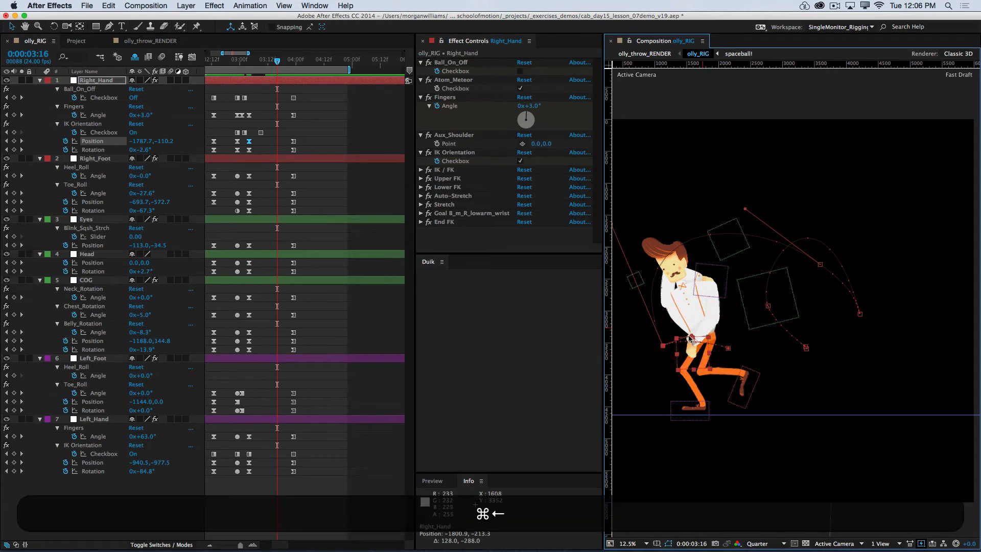
{"action": "key", "text": "super+Left"}
{"action": "key", "text": "super+Left"}
{"action": "key", "text": "super+Left"}
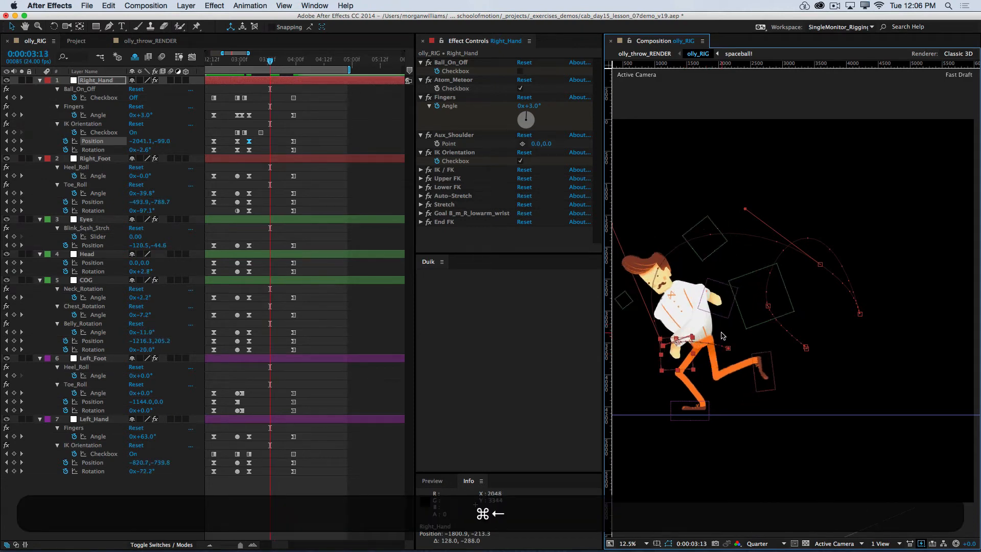
{"action": "key", "text": "super+Left"}
{"action": "key", "text": "super+Left"}
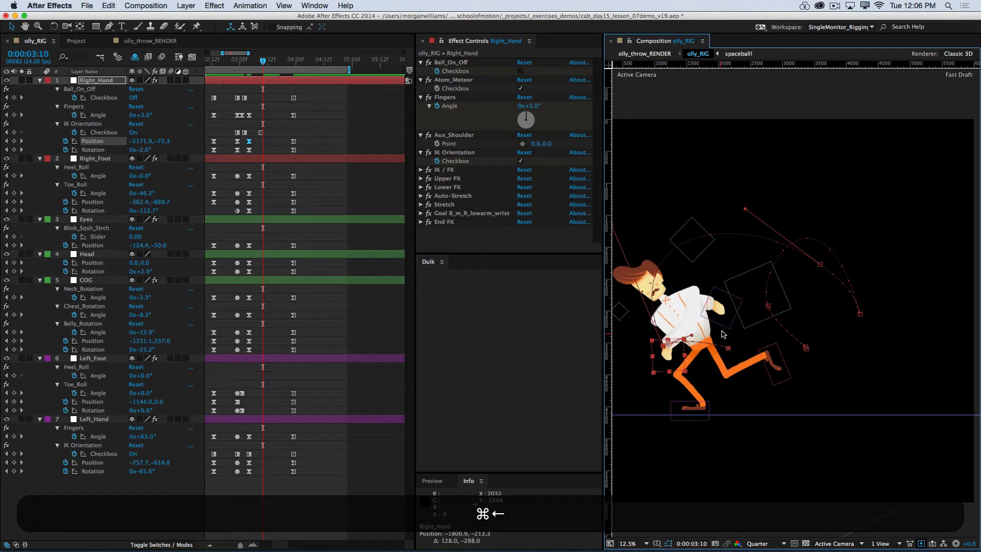
{"action": "key", "text": "super+Right"}
{"action": "key", "text": "super+Right"}
{"action": "key", "text": "super+Right"}
{"action": "key", "text": "super+Right"}
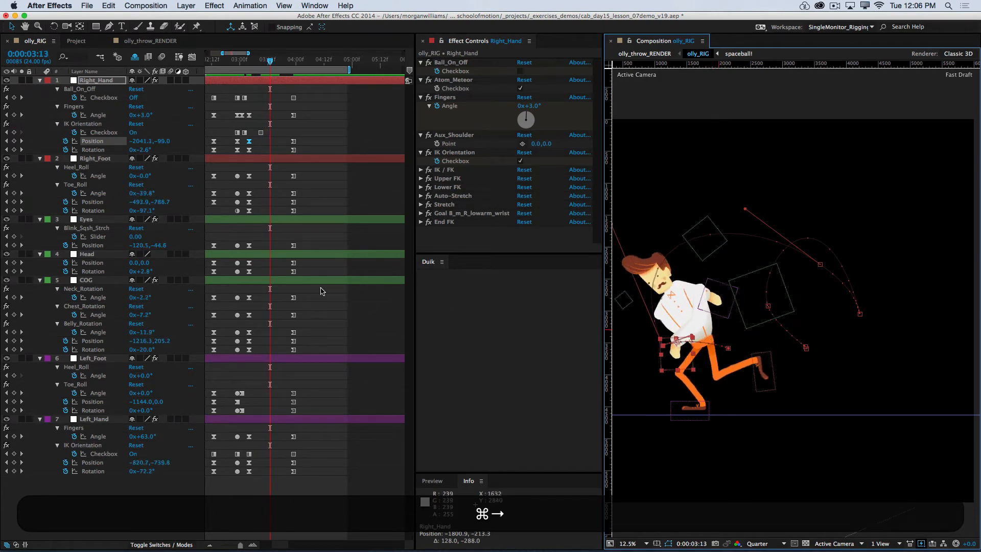
Move Right_Hand's last IK Orientation keyframe to 0:00:04:02 and check the hand back to 0:00:03:04
{"action": "left_click_drag", "start_coordinate": [261, 132], "coordinate": [310, 134]}
{"action": "key", "text": "super+Left"}
{"action": "key", "text": "super+Left"}
{"action": "key", "text": "super+Left"}
{"action": "key", "text": "super+Left"}
{"action": "key", "text": "super+Left"}
{"action": "key", "text": "super+Left"}
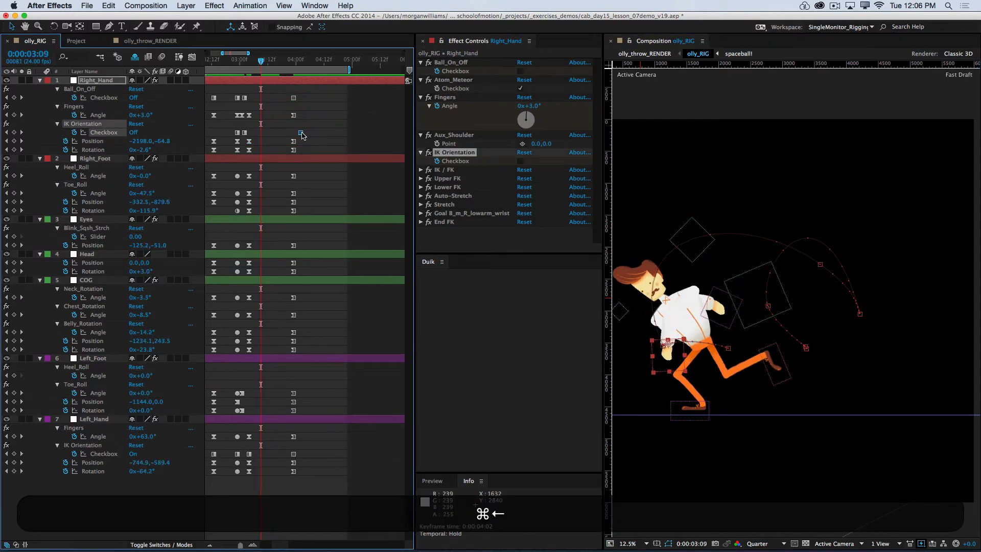
{"action": "key", "text": "super+Left"}
{"action": "key", "text": "super+Left"}
{"action": "key", "text": "super+Left"}
{"action": "key", "text": "super+Left"}
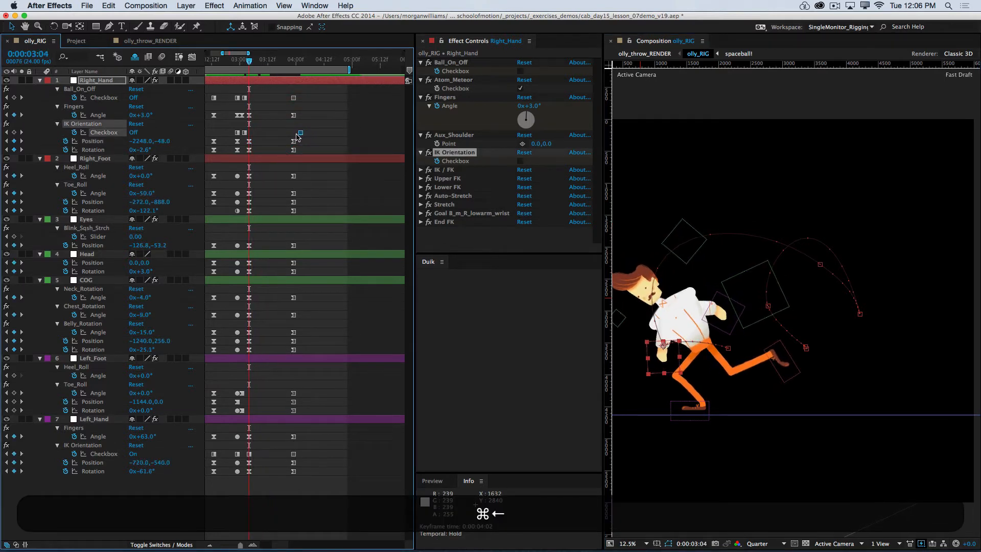
Check the right hand's pose on the frames from 0:00:03:03 to 0:00:03:06
{"action": "key", "text": "super+Right"}
{"action": "key", "text": "super+Right"}
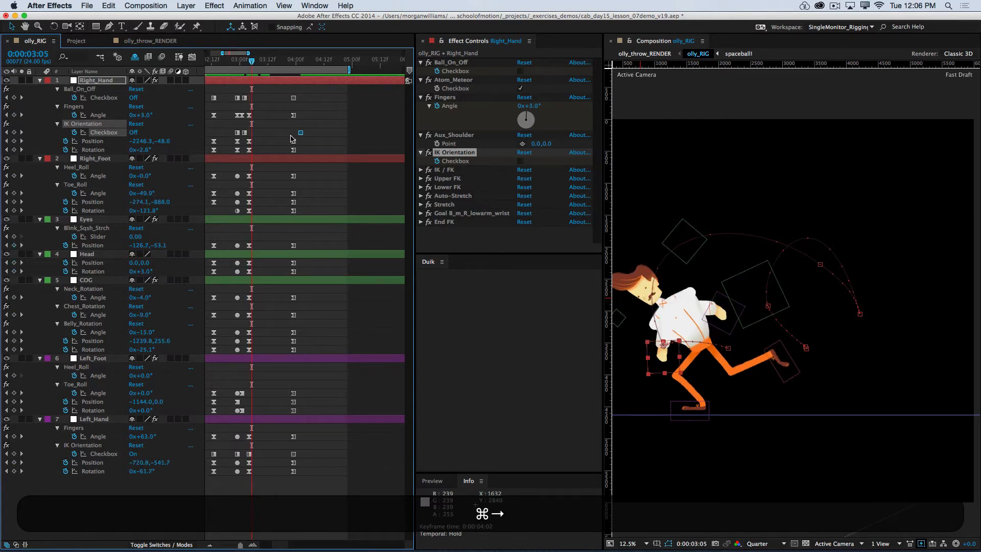
{"action": "key", "text": "super+Right"}
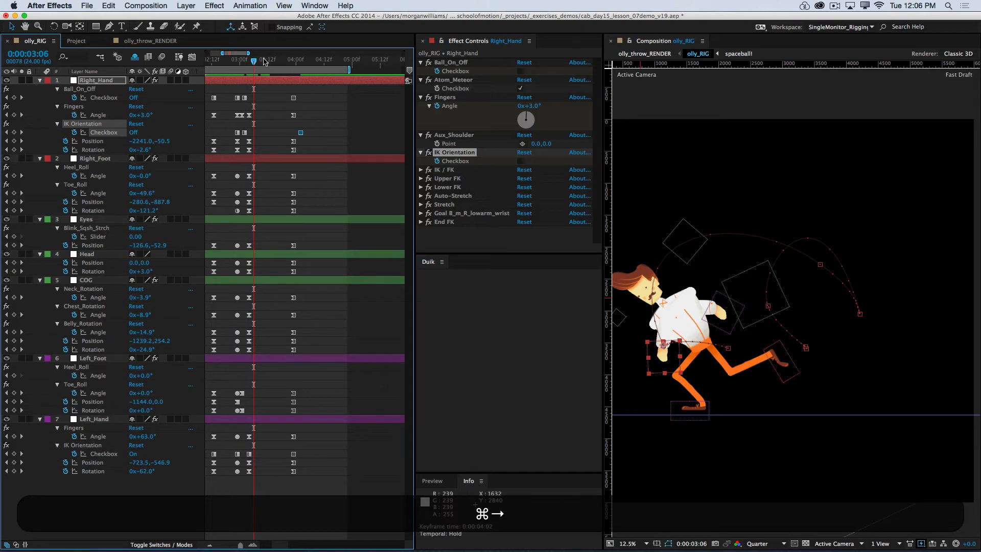
{"action": "mouse_move", "coordinate": [257, 62]}
{"action": "left_mouse_down"}
{"action": "mouse_move", "coordinate": [286, 67]}
{"action": "mouse_move", "coordinate": [245, 74]}
{"action": "left_mouse_up"}
{"action": "key", "text": "super+Right"}
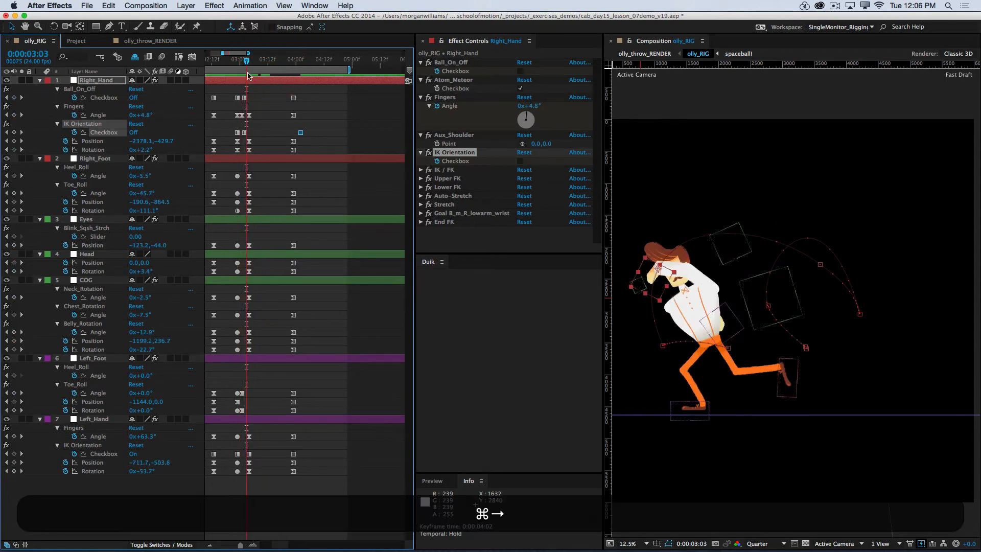
{"action": "key", "text": "super+Right"}
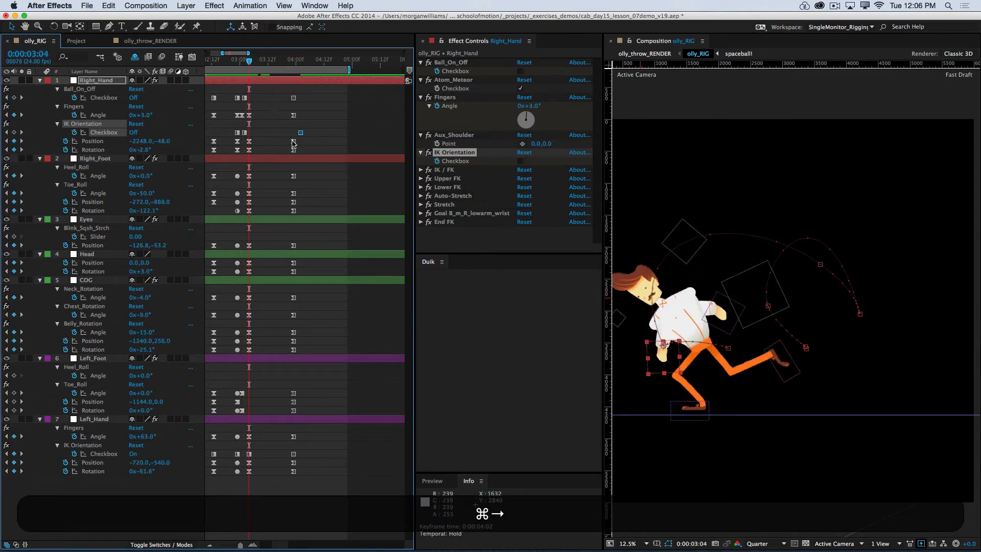
{"action": "key", "text": "super+Right"}
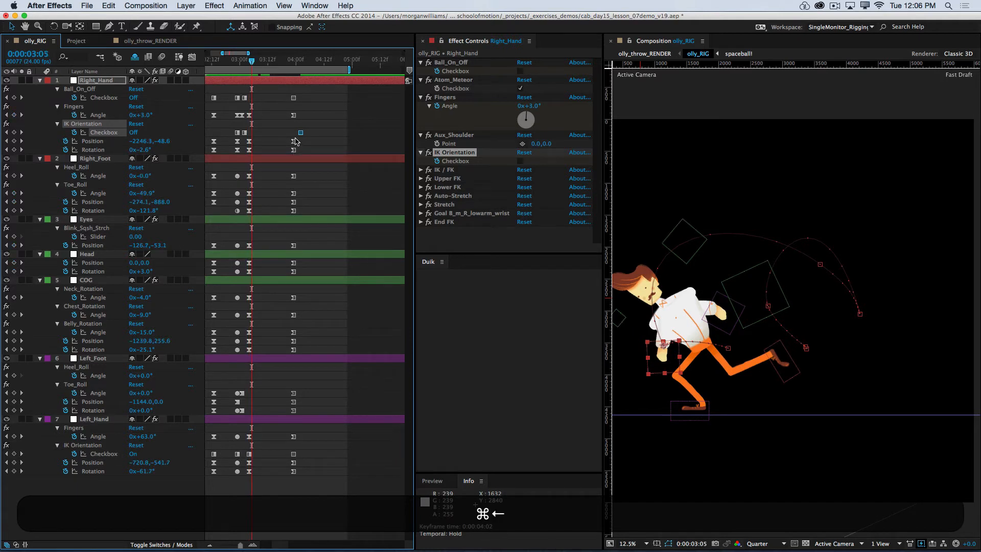
At 0:00:03:18, pull the incoming motion path handle of Right_Hand's last Position keyframe up and back to reshape the return path
{"action": "key", "text": "super+Left"}
{"action": "key", "text": "super+Left"}
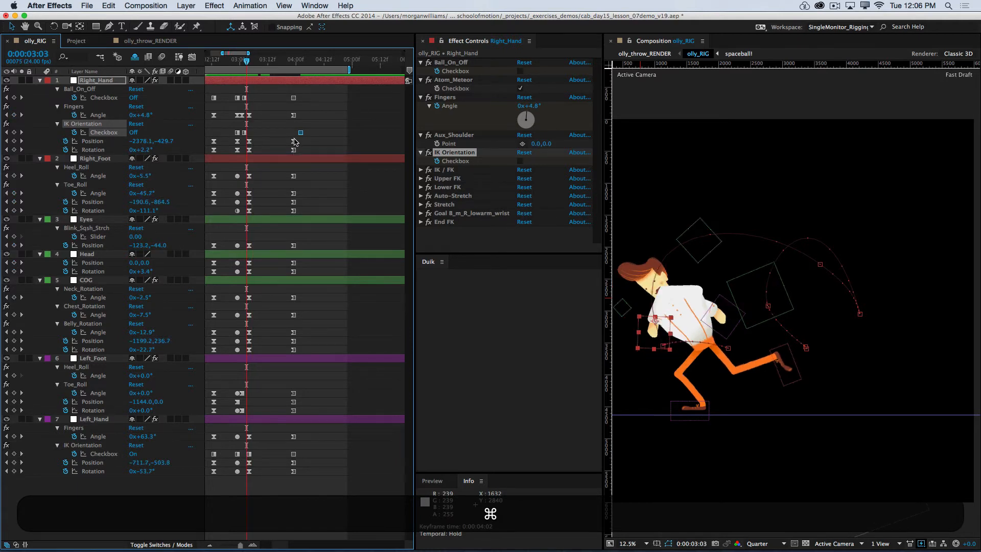
{"action": "key", "text": "super+Right"}
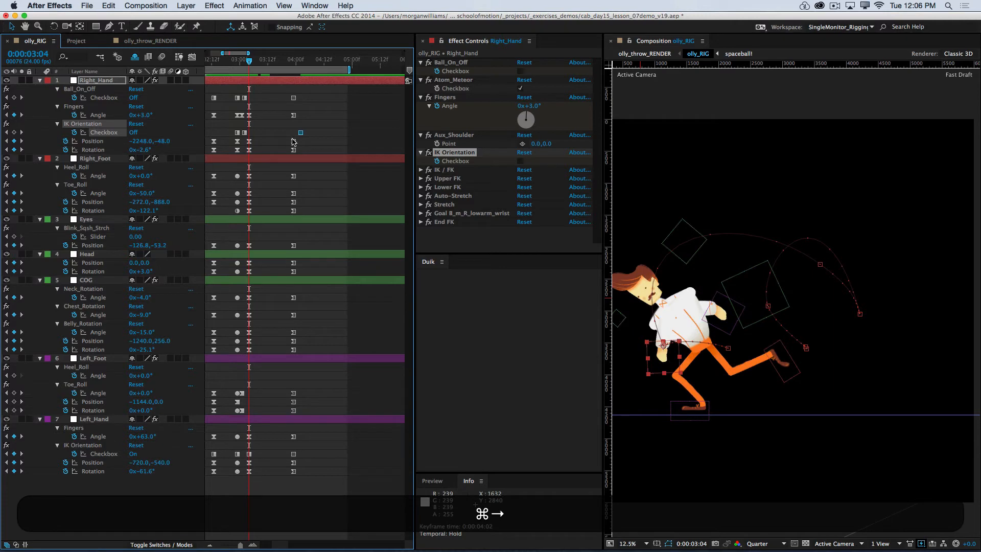
{"action": "key", "text": "super+Right"}
{"action": "key", "text": "super+Right"}
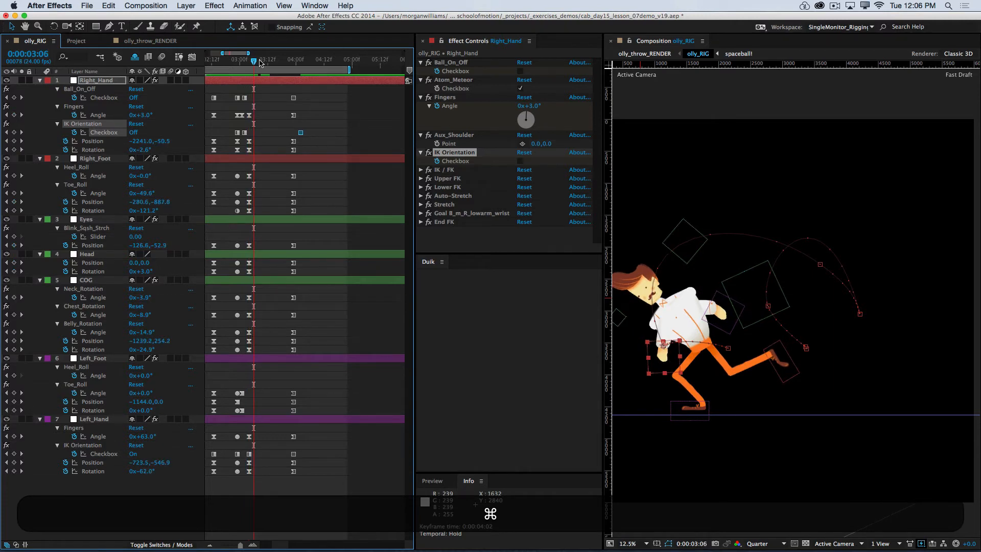
{"action": "left_click_drag", "start_coordinate": [260, 62], "coordinate": [284, 66]}
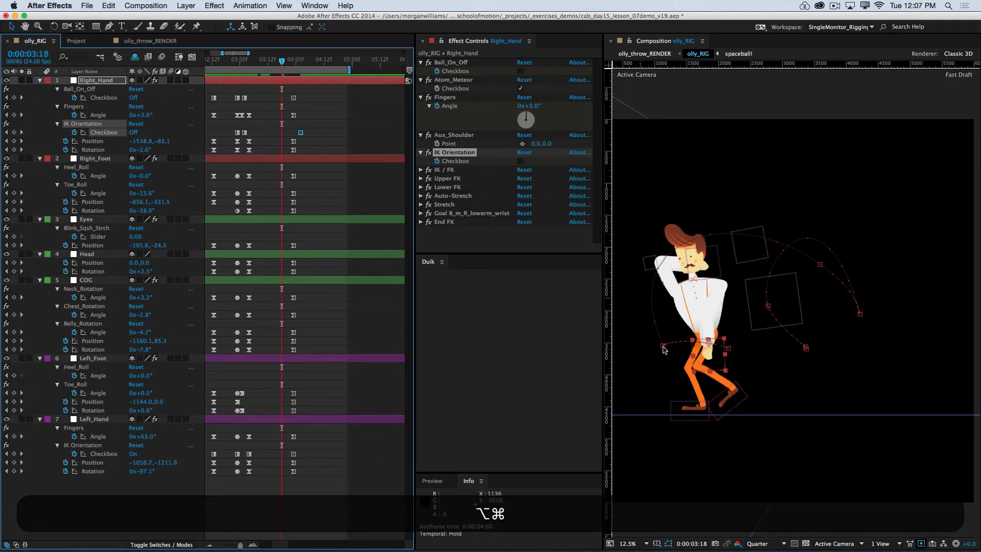
{"action": "left_click_drag", "start_coordinate": [663, 350], "coordinate": [712, 335]}
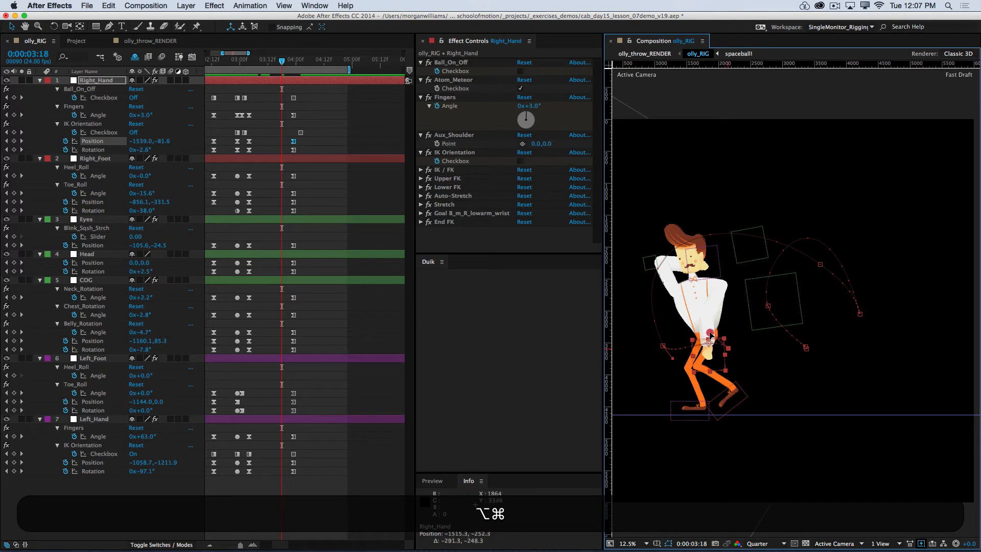
{"action": "left_click_drag", "start_coordinate": [712, 335], "coordinate": [711, 336]}
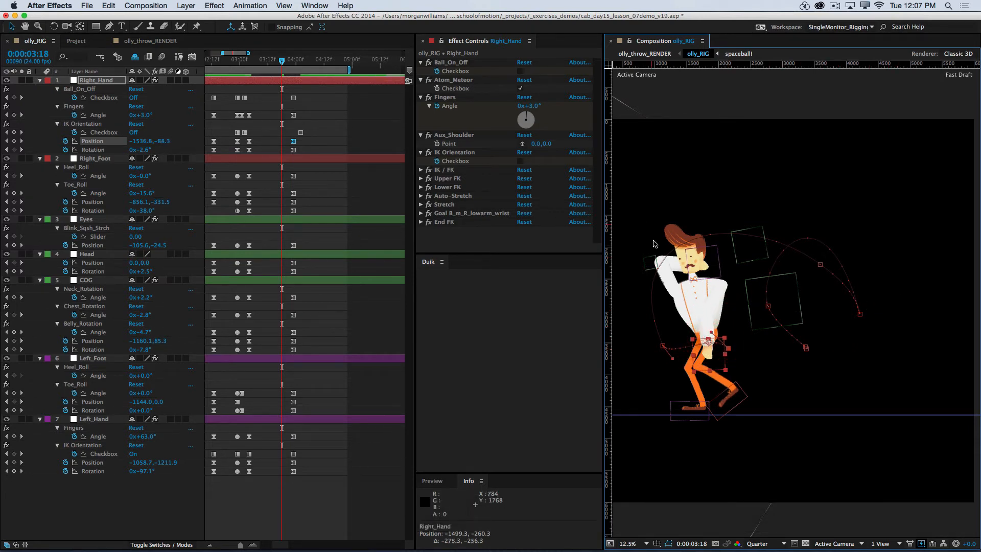
Fine-tune the outgoing motion path handle of Right_Hand's 0:00:03:04 Position keyframe, judging the hand between 0:00:03:08 and 0:00:03:11
{"action": "key", "text": "super+Left"}
{"action": "key", "text": "super+Left"}
{"action": "key", "text": "super+Left"}
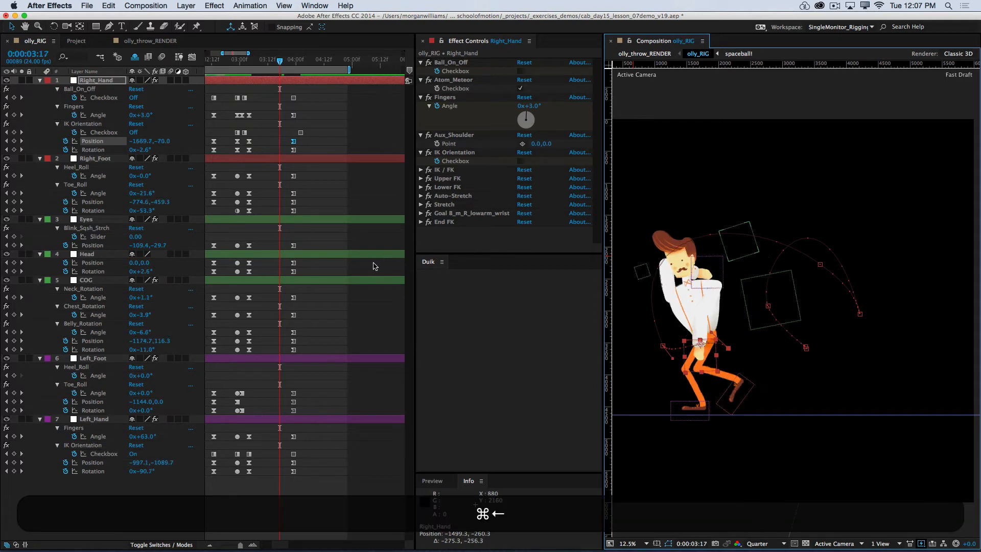
{"action": "key", "text": "super+Left"}
{"action": "key", "text": "super+Left"}
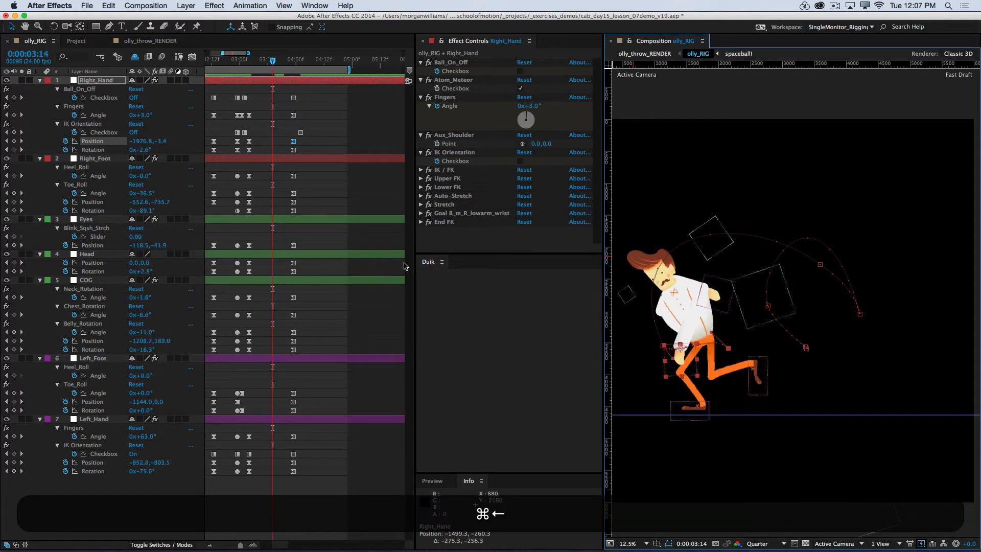
{"action": "key", "text": "super+Left"}
{"action": "key", "text": "super+Left"}
{"action": "key", "text": "super+Left"}
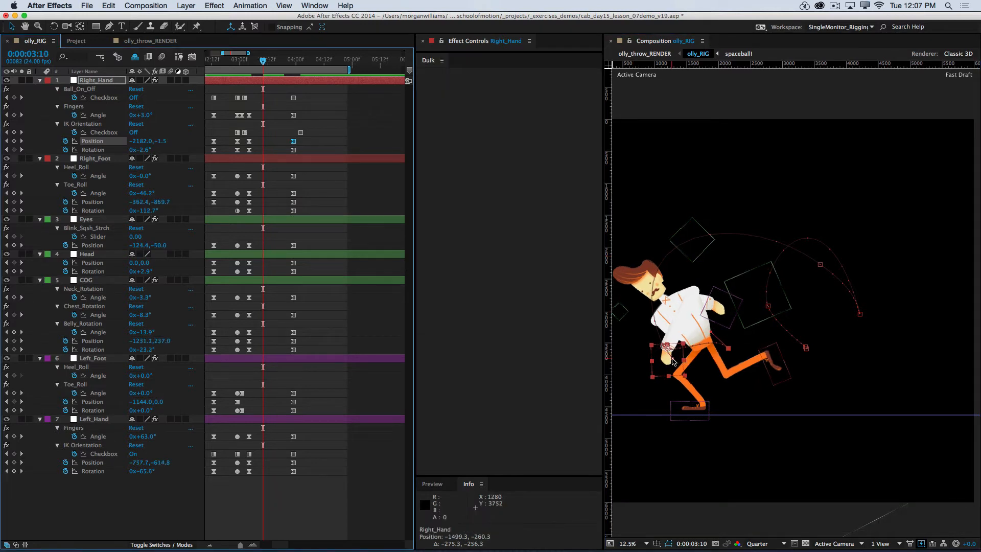
{"action": "left_click_drag", "start_coordinate": [672, 361], "coordinate": [671, 356]}
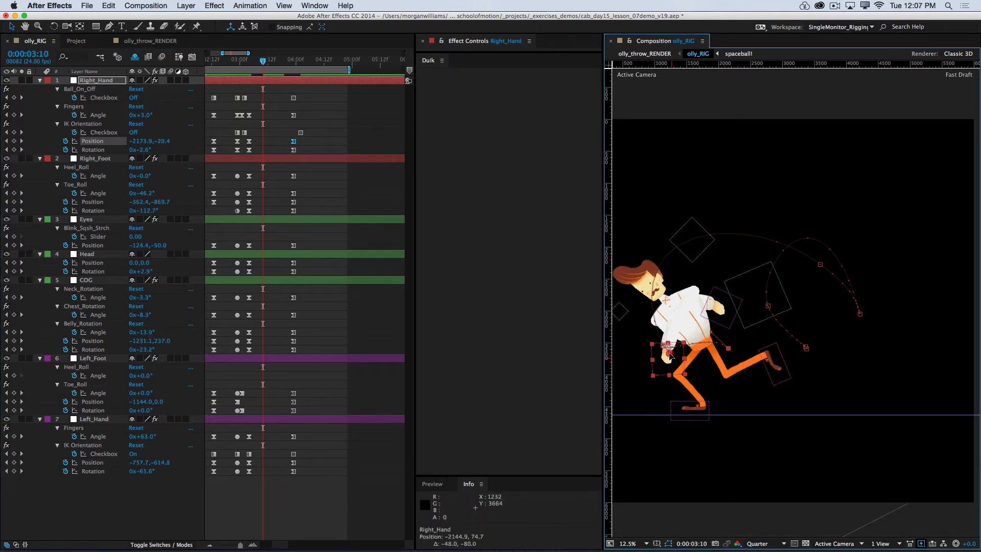
{"action": "key", "text": "super+Left"}
{"action": "key", "text": "super+Left"}
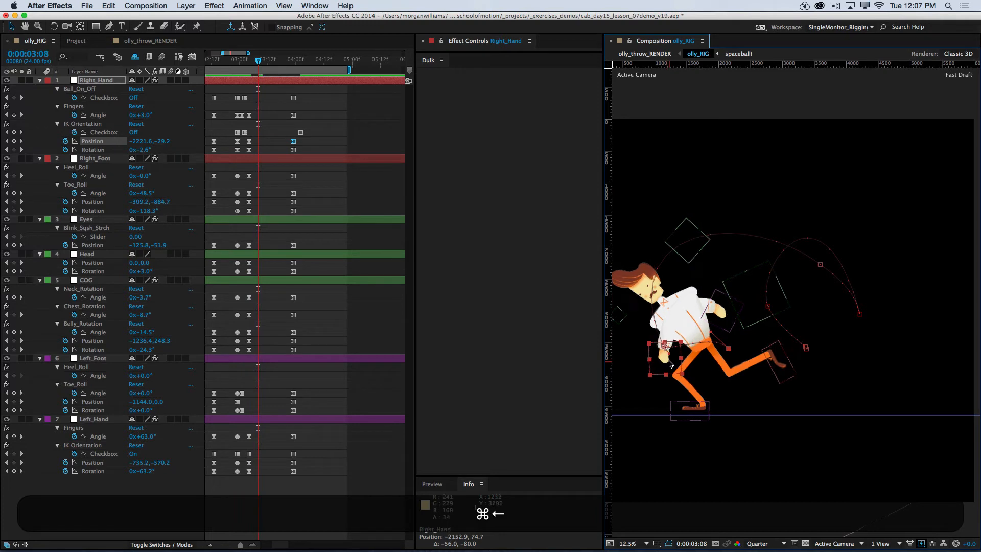
{"action": "key", "text": "super+Right"}
{"action": "key", "text": "super+Right"}
{"action": "key", "text": "super+Right"}
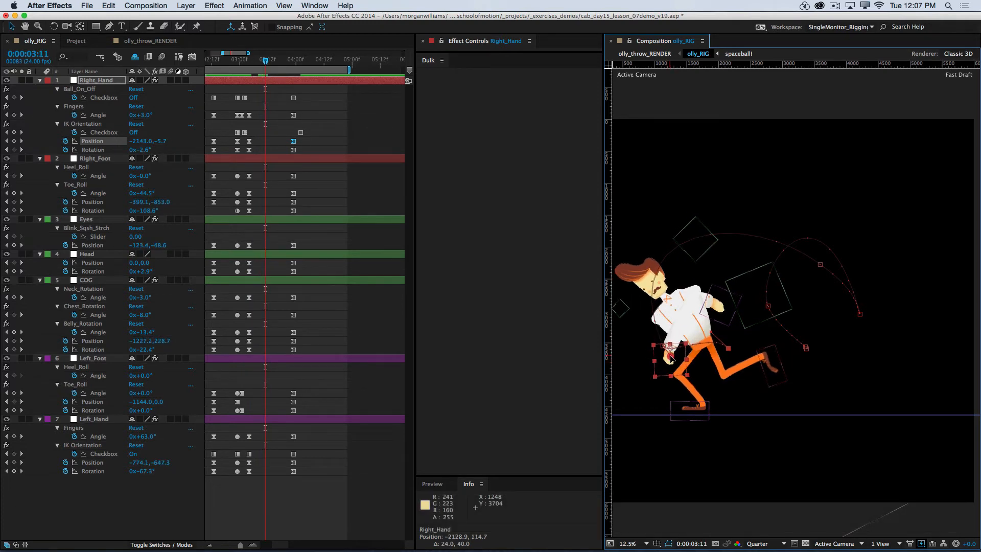
Move Right_Hand's last IK Orientation keyframe to 0:00:03:11
{"action": "key", "text": "super+Left"}
{"action": "key", "text": "super+Left"}
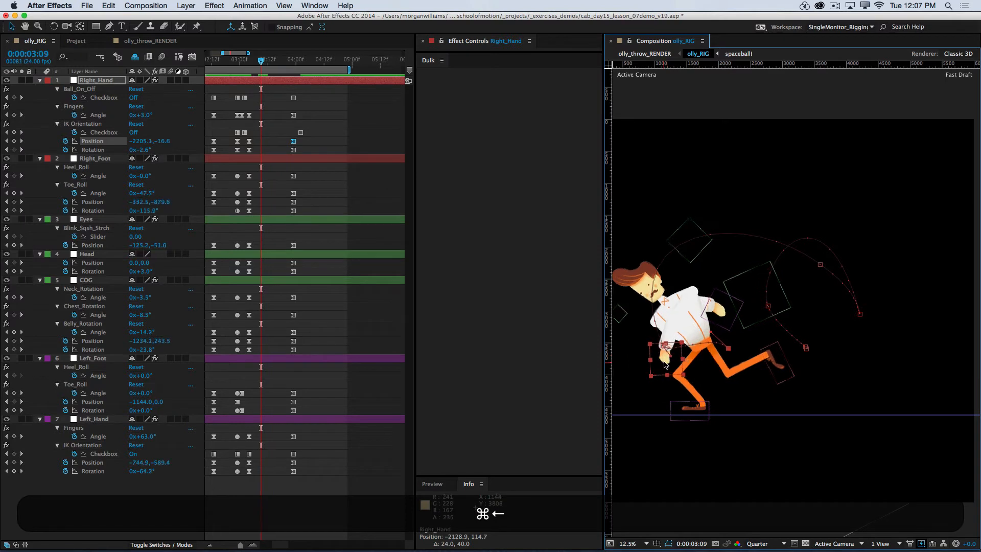
{"action": "key", "text": "super+Right"}
{"action": "key", "text": "super+Right"}
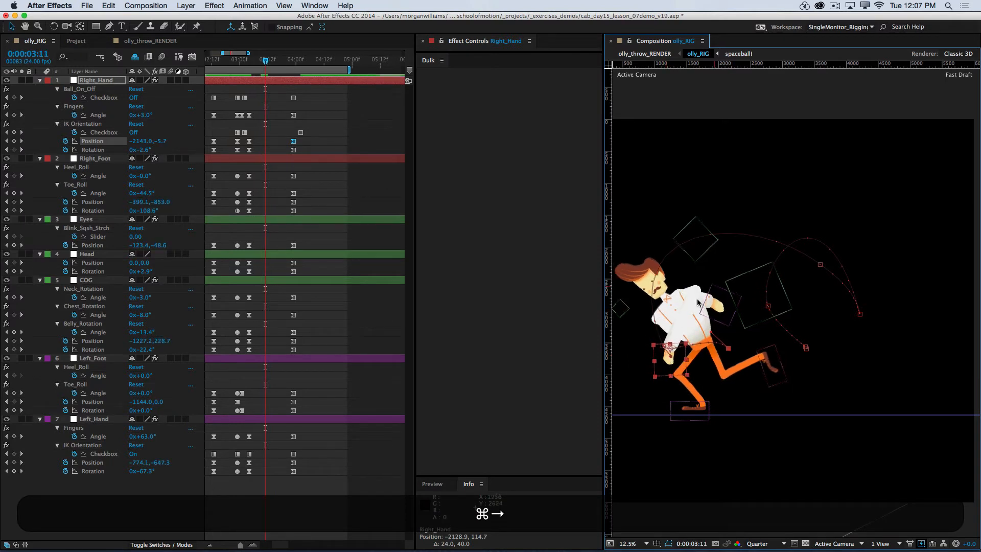
{"action": "left_click_drag", "start_coordinate": [301, 135], "coordinate": [267, 138]}
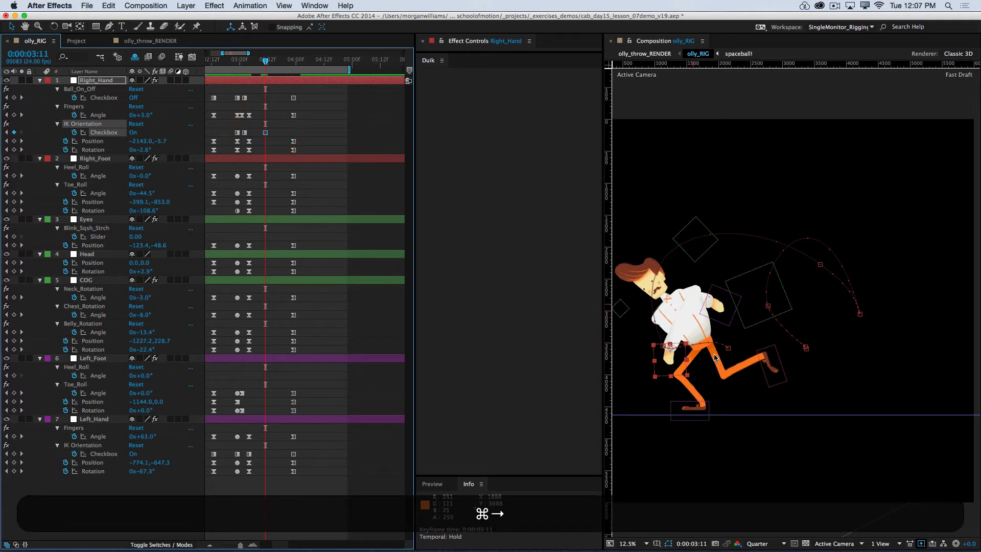
Check the right arm's return motion on the frames from 0:00:03:11 to 0:00:03:22
{"action": "key", "text": "super+Right"}
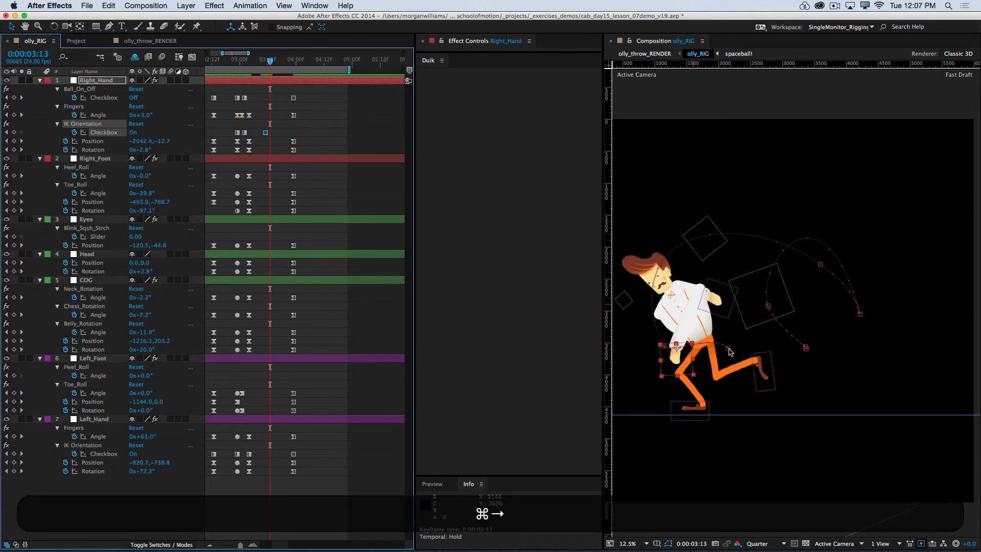
{"action": "key", "text": "super+Right"}
{"action": "key", "text": "super+Right"}
{"action": "key", "text": "super+Right"}
{"action": "key", "text": "super+Right"}
{"action": "key", "text": "super+Right"}
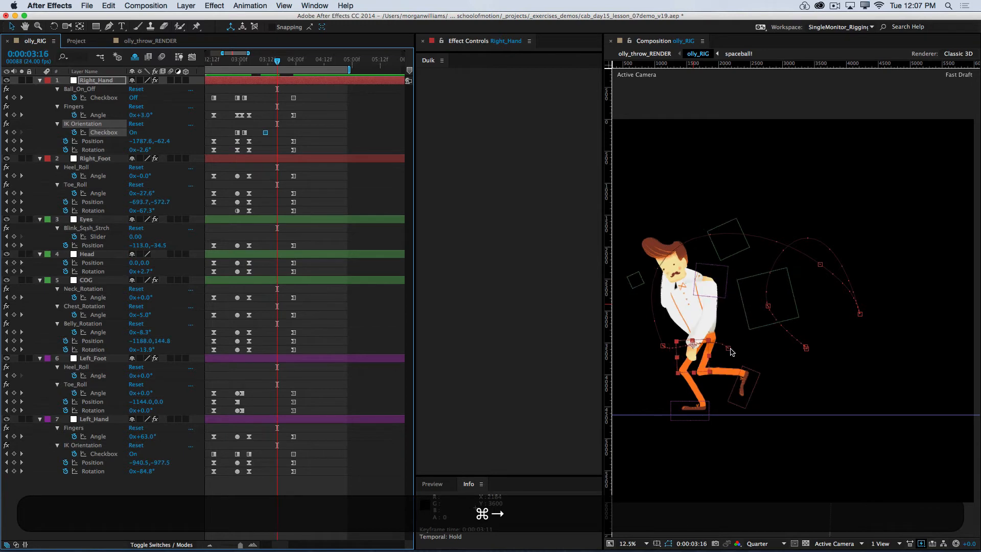
{"action": "key", "text": "super+Right"}
{"action": "key", "text": "super+Right"}
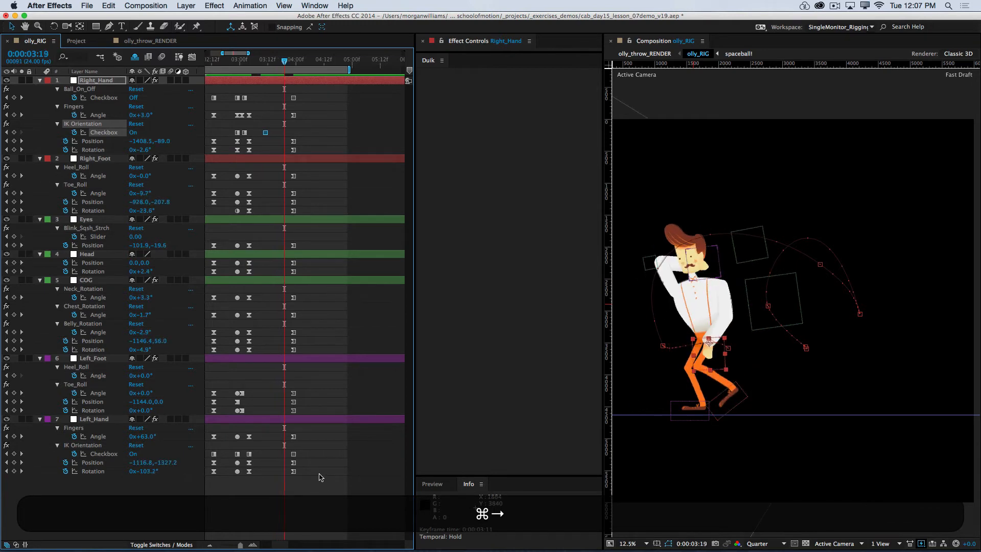
{"action": "key", "text": "super+Right"}
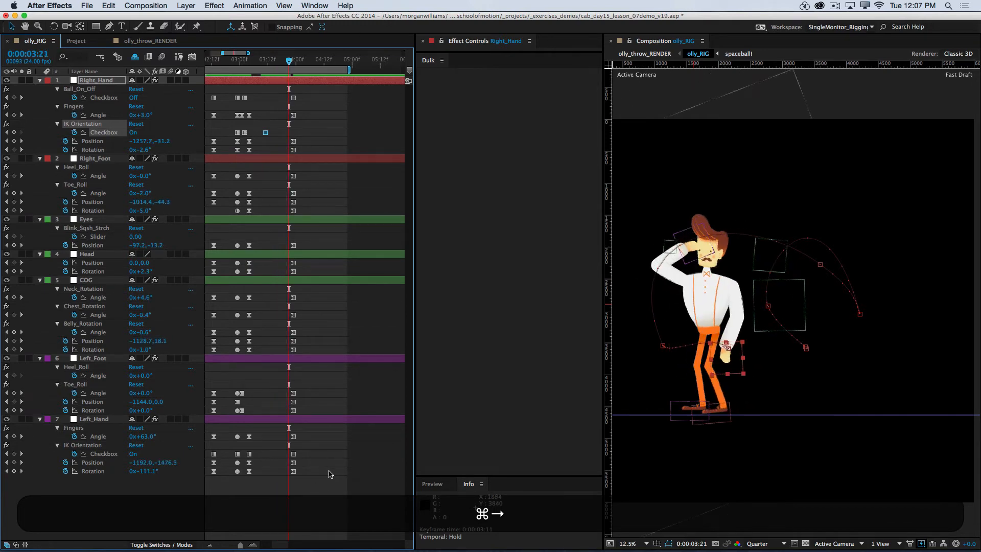
{"action": "key", "text": "super+Right"}
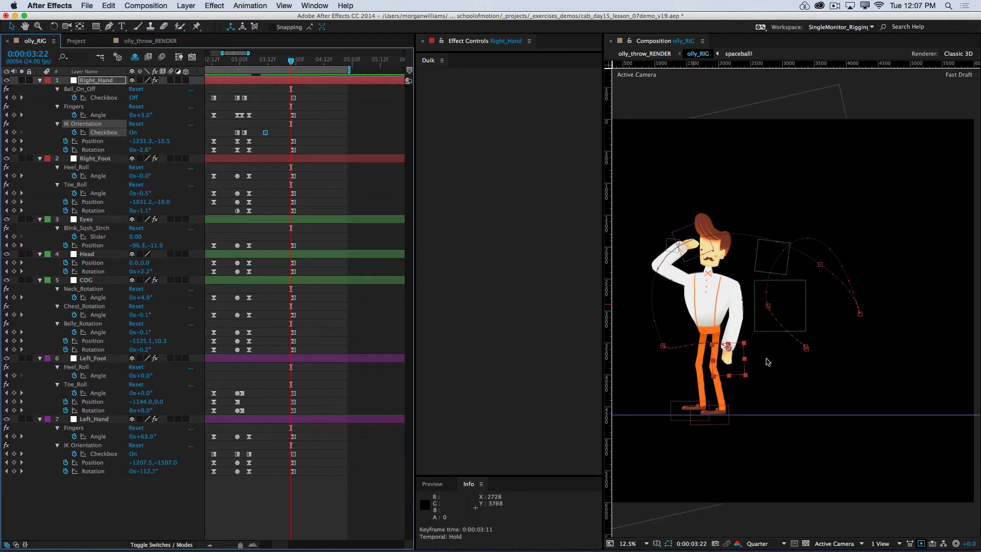
Save the project and play a RAM preview of the throw animation
{"action": "key", "text": "super+s"}
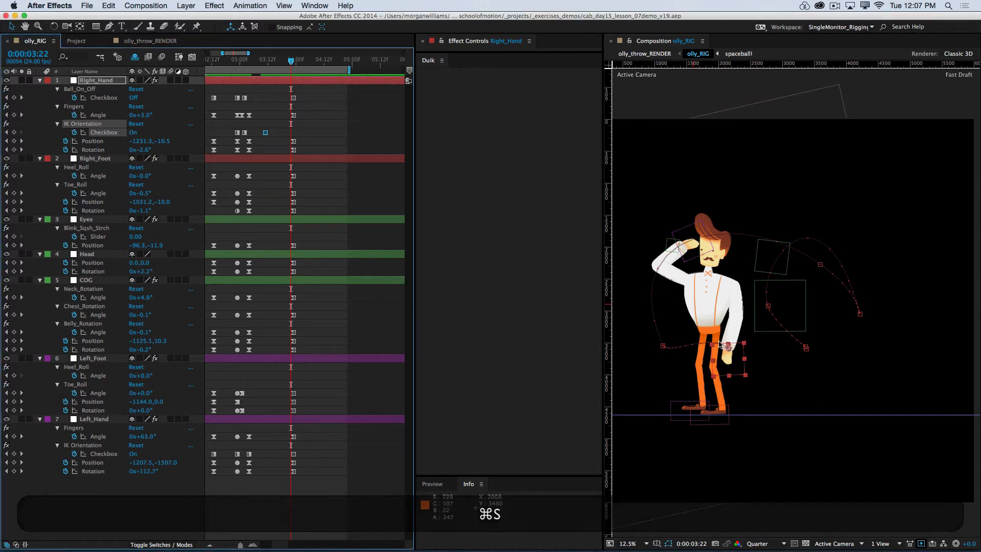
{"action": "key", "text": "0"}
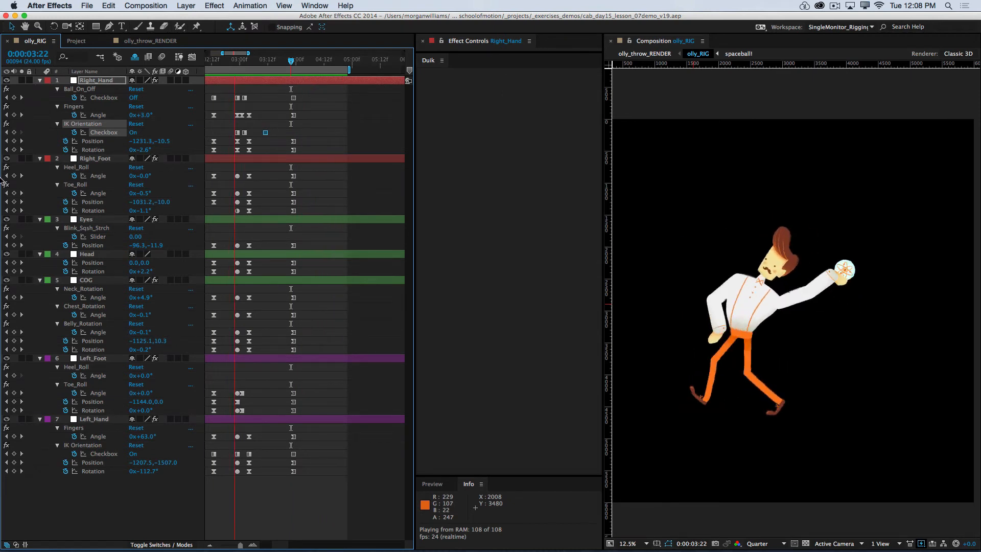
{"action": "key", "text": "space"}
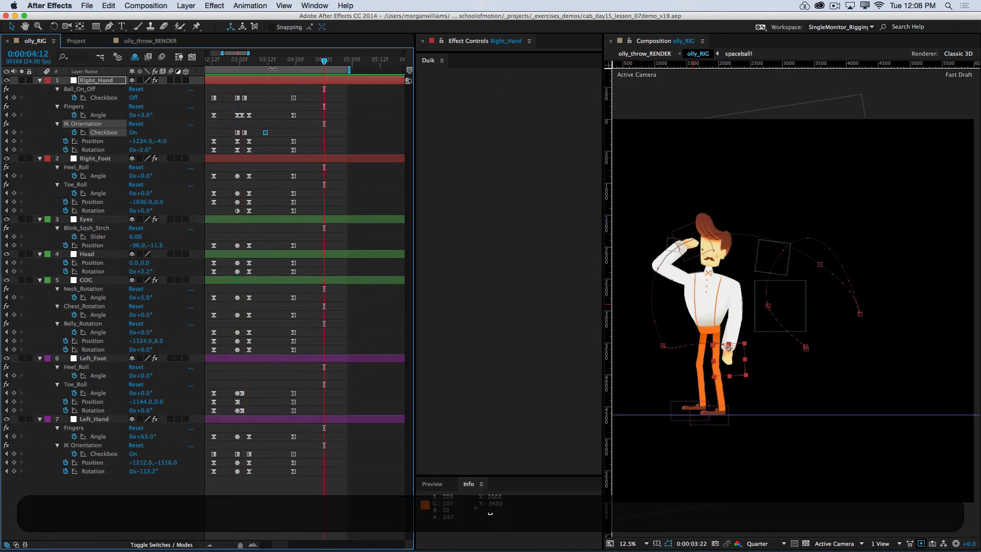
At 0:00:03:16, shorten and lower the incoming motion path handle of Right_Hand's last Position keyframe
{"action": "left_click_drag", "start_coordinate": [259, 61], "coordinate": [276, 64]}
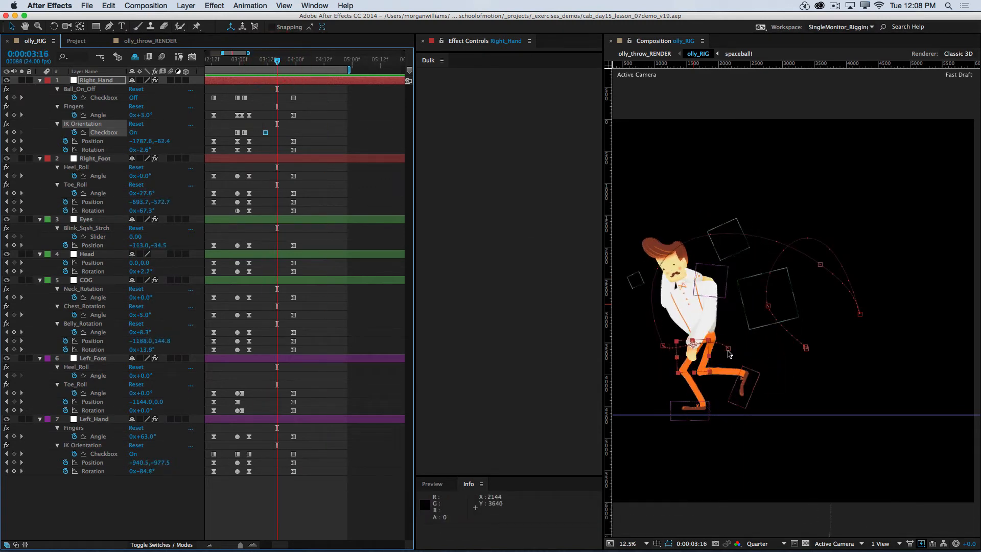
{"action": "left_click", "coordinate": [728, 352]}
{"action": "left_click_drag", "start_coordinate": [729, 353], "coordinate": [710, 339]}
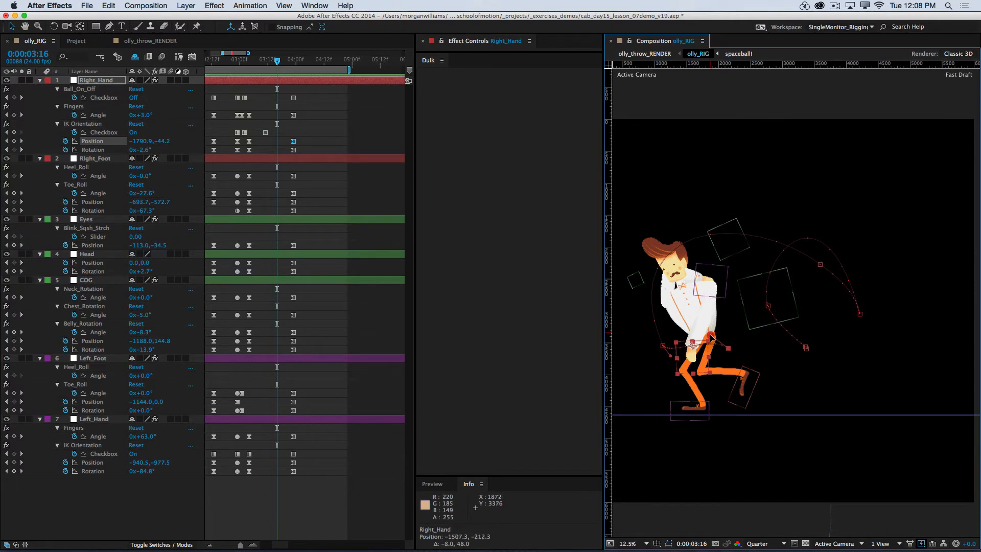
{"action": "left_click_drag", "start_coordinate": [711, 338], "coordinate": [714, 339]}
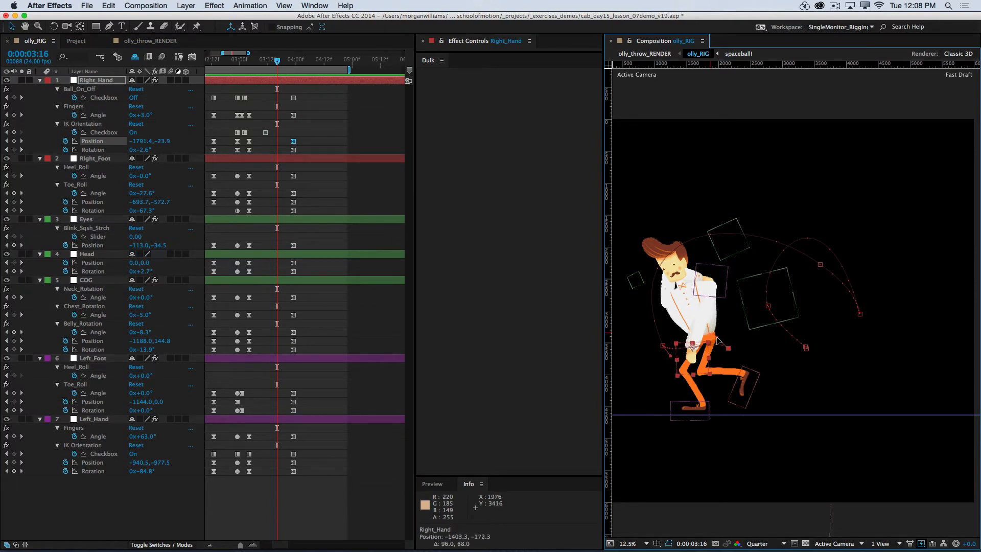
{"action": "left_click", "coordinate": [717, 339]}
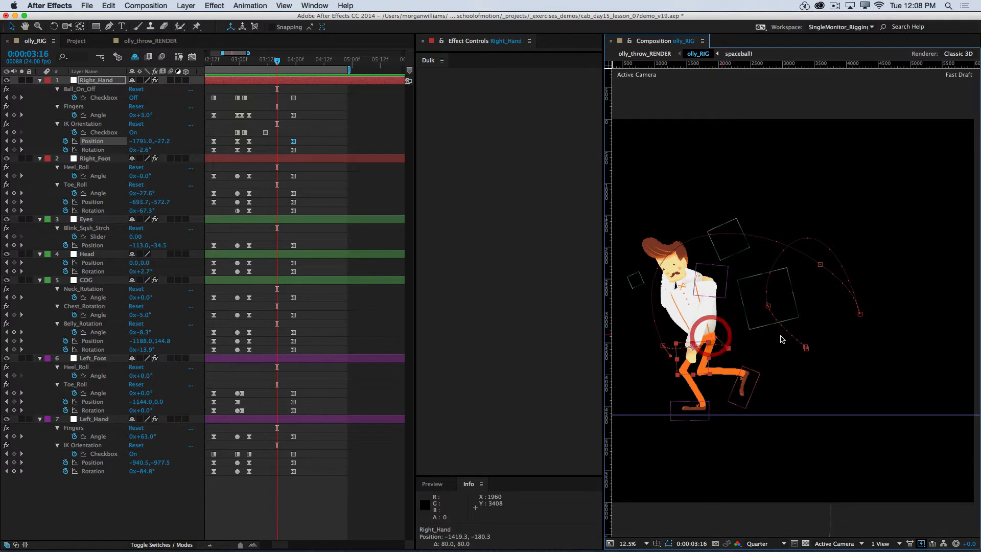
At 0:00:03:22, lower the incoming motion path handle of Right_Hand's last Position keyframe slightly to smooth the hand's arrival
{"action": "key", "text": "super+Right"}
{"action": "key", "text": "super+Right"}
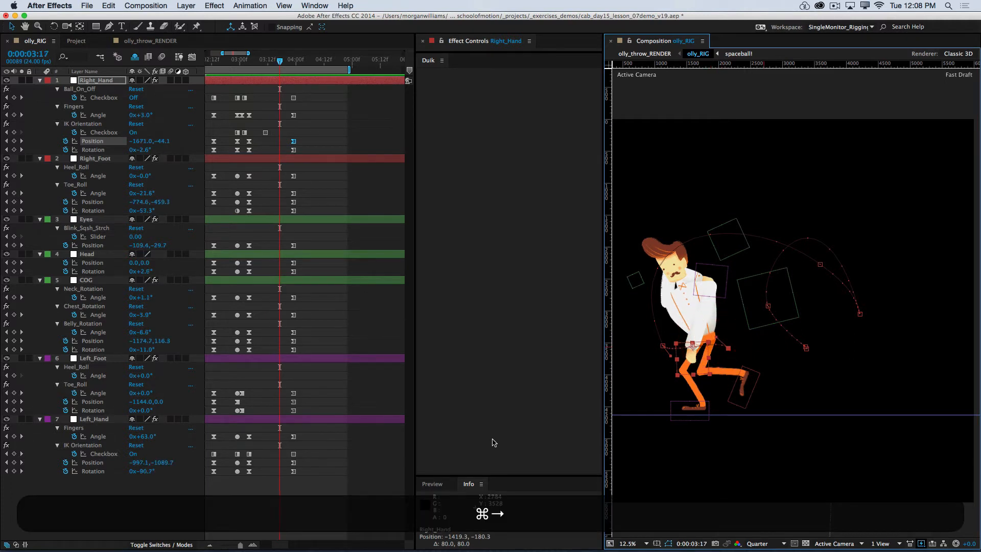
{"action": "key", "text": "super+Right"}
{"action": "key", "text": "super+Right"}
{"action": "key", "text": "super+Right"}
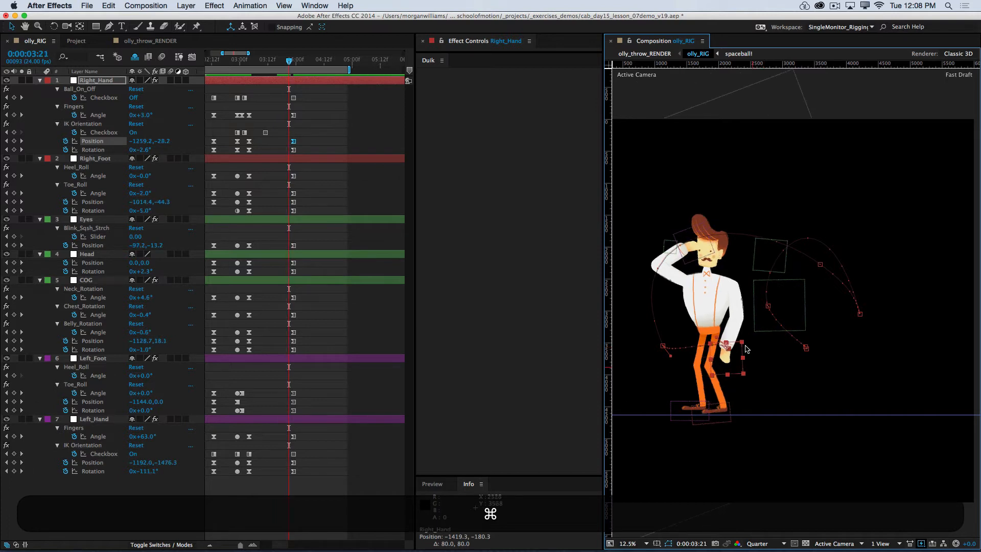
{"action": "key", "text": "super+Right"}
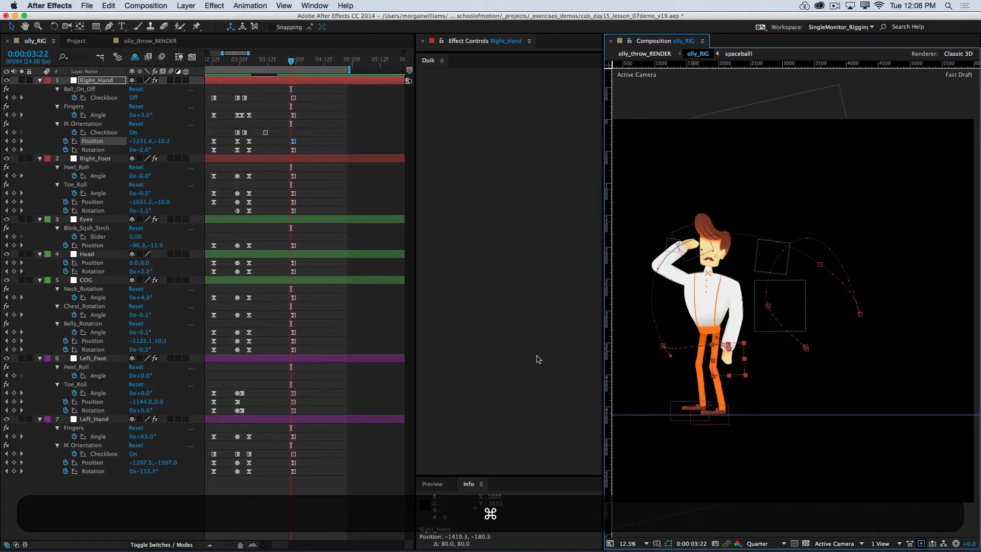
{"action": "key", "text": "equal"}
{"action": "key", "text": "minus"}
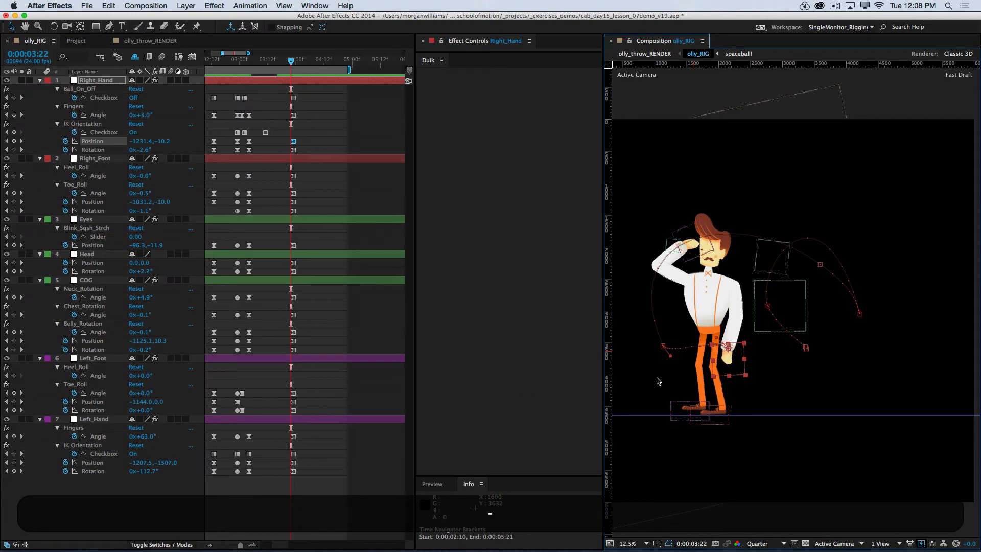
{"action": "key", "text": "super+equal"}
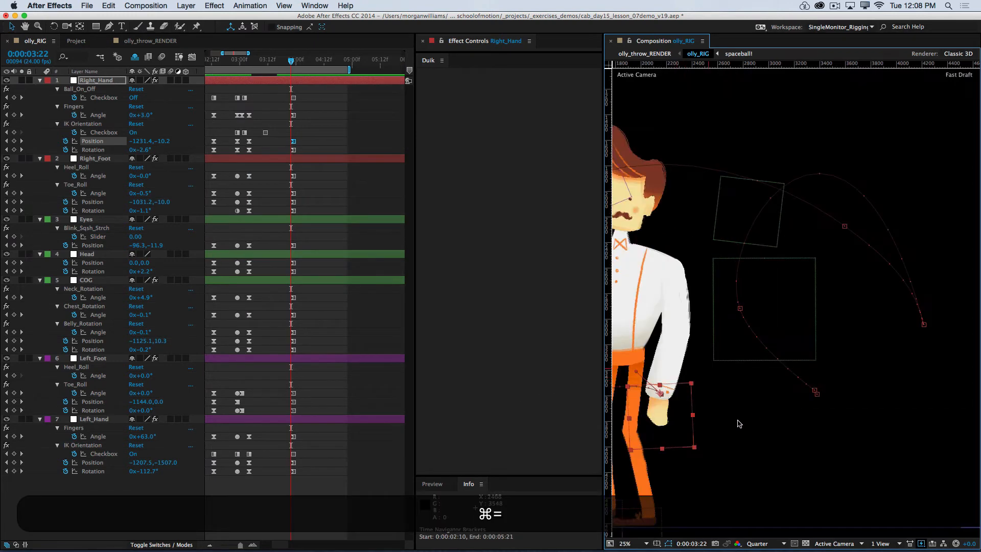
{"action": "left_click", "coordinate": [875, 365]}
{"action": "key", "text": "super+equal"}
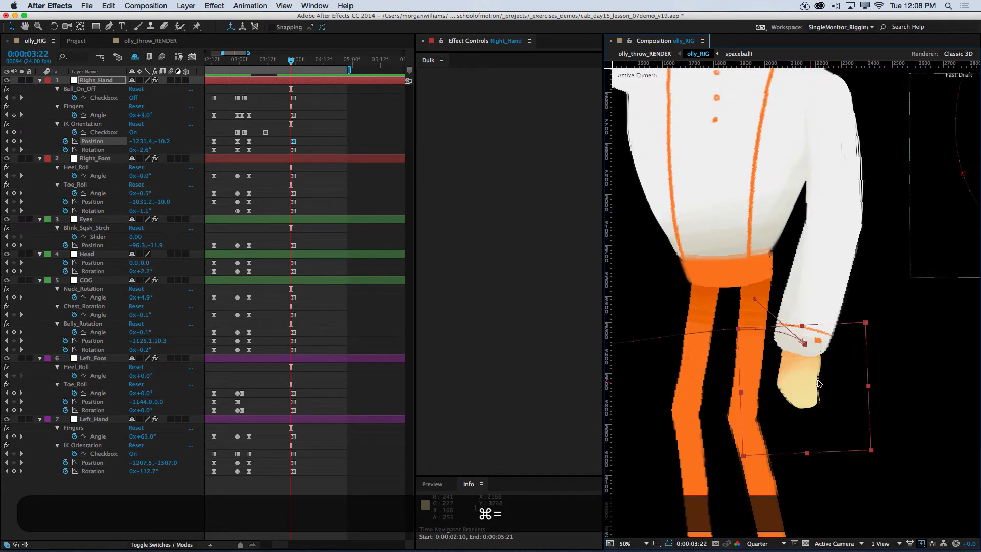
{"action": "left_click_drag", "start_coordinate": [755, 302], "coordinate": [752, 315]}
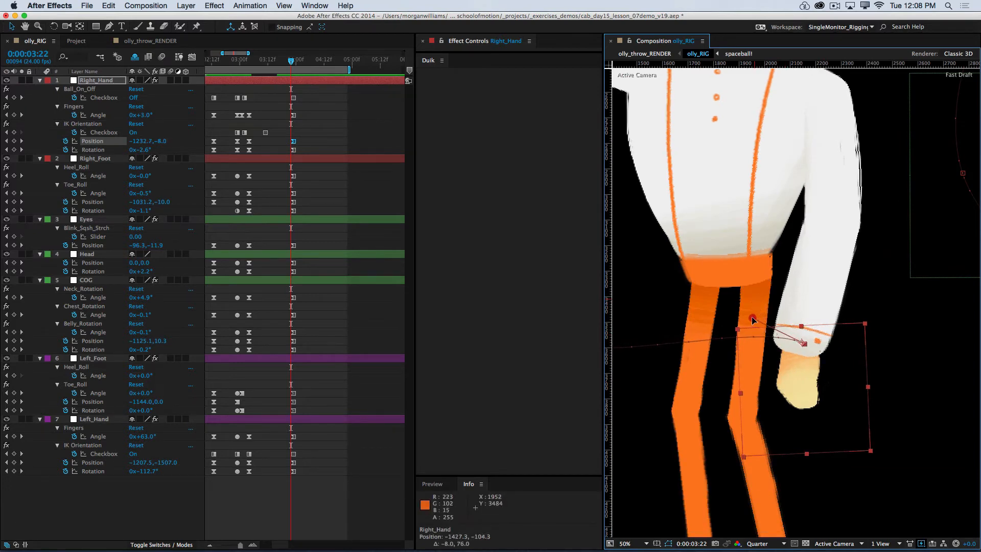
Check the right hand's arrival frame by frame between 0:00:03:20 and 0:00:04:00
{"action": "key", "text": "super"}
{"action": "key", "text": "super+Left"}
{"action": "key", "text": "super+Left"}
{"action": "key", "text": "super+Left"}
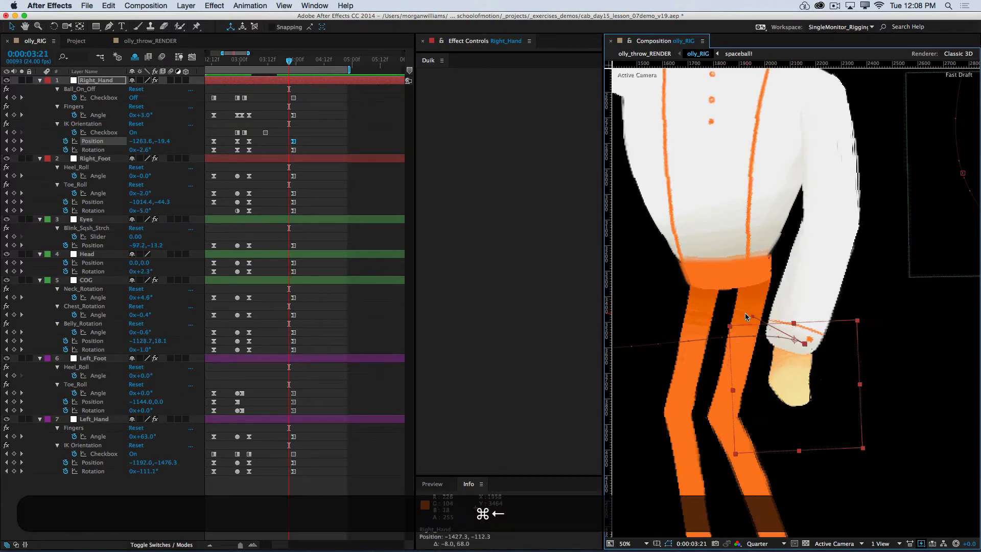
{"action": "key", "text": "super+Right"}
{"action": "key", "text": "super+Right"}
{"action": "key", "text": "super+Right"}
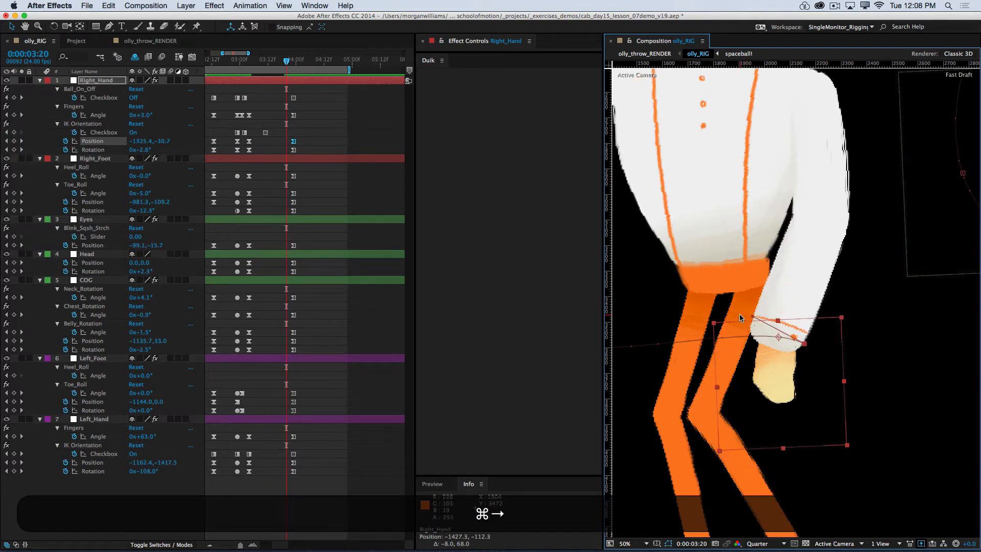
{"action": "key", "text": "super+Right"}
{"action": "key", "text": "super+Right"}
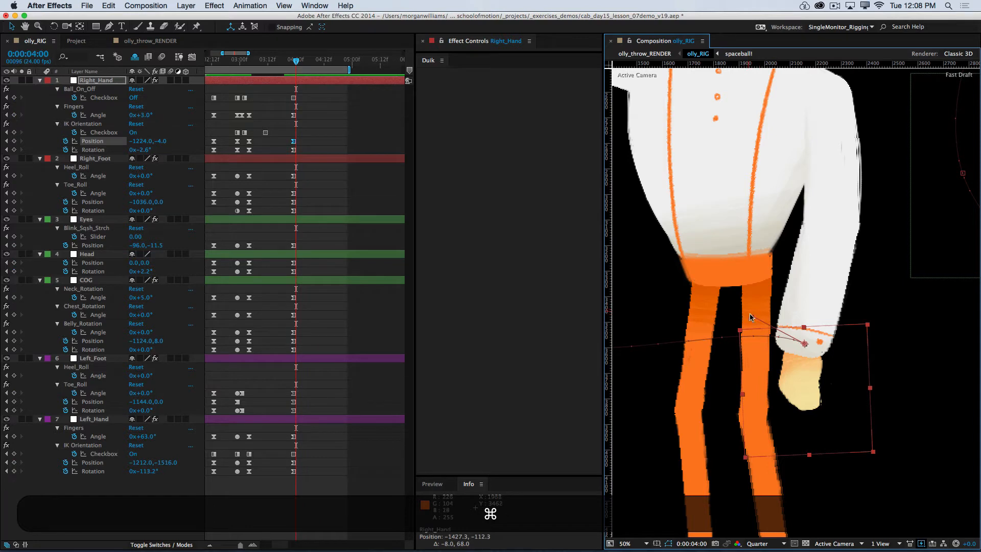
Review the whole character's throw animation in a RAM preview
{"action": "key", "text": "super+minus"}
{"action": "key", "text": "super+minus"}
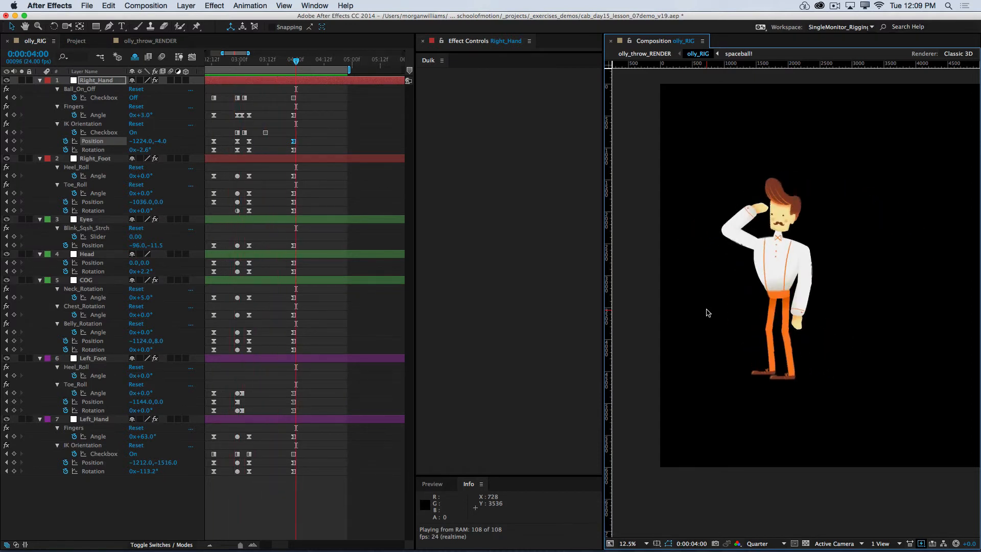
{"action": "key", "text": "space"}
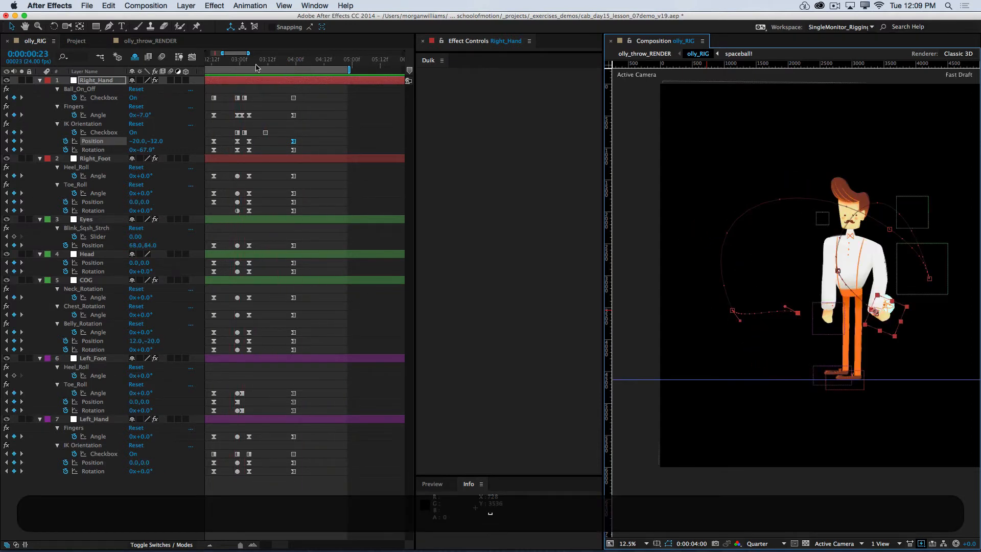
At 0:00:03:13, lower the incoming motion path handle of Right_Hand's last Position keyframe by 120 pixels
{"action": "left_click_drag", "start_coordinate": [257, 68], "coordinate": [287, 70]}
{"action": "left_click_drag", "start_coordinate": [277, 71], "coordinate": [270, 71]}
{"action": "left_click", "coordinate": [786, 309]}
{"action": "left_click_drag", "start_coordinate": [786, 309], "coordinate": [786, 318]}
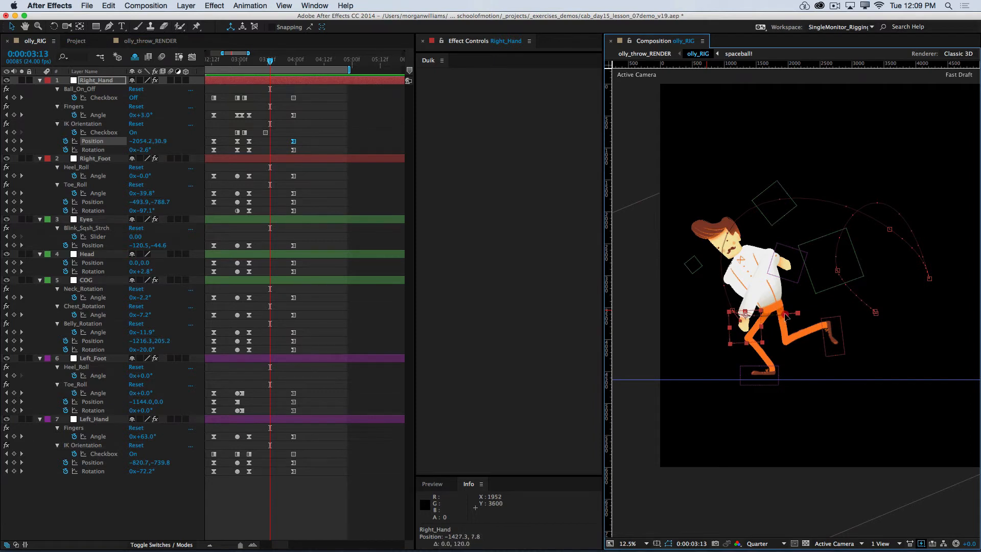
Check the right arm's return frame by frame from 0:00:03:13 to 0:00:03:23 and in a RAM preview
{"action": "key", "text": "super+Right"}
{"action": "key", "text": "super+Right"}
{"action": "key", "text": "super+Right"}
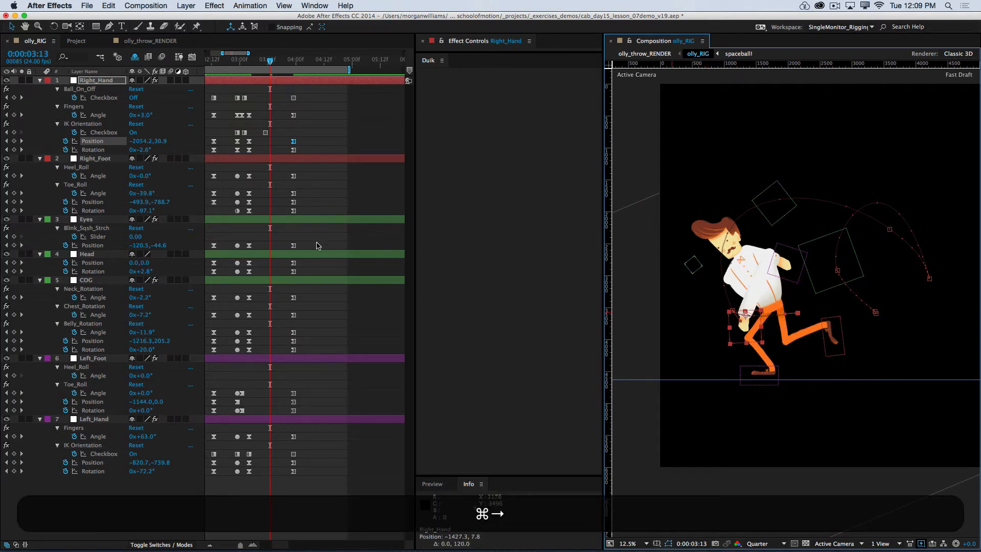
{"action": "key", "text": "super+Right"}
{"action": "key", "text": "super+Right"}
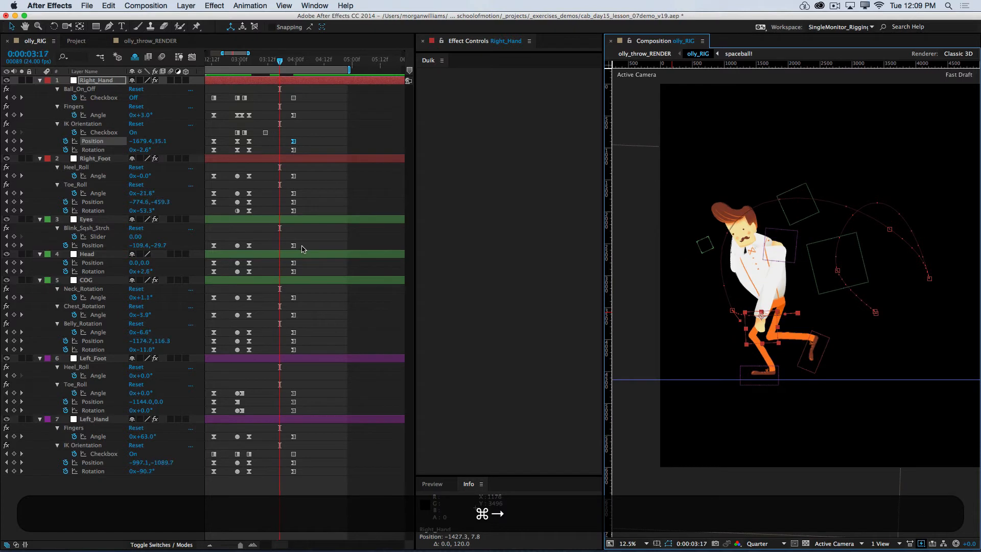
{"action": "key", "text": "super+Right"}
{"action": "key", "text": "super+Right"}
{"action": "key", "text": "super+Right"}
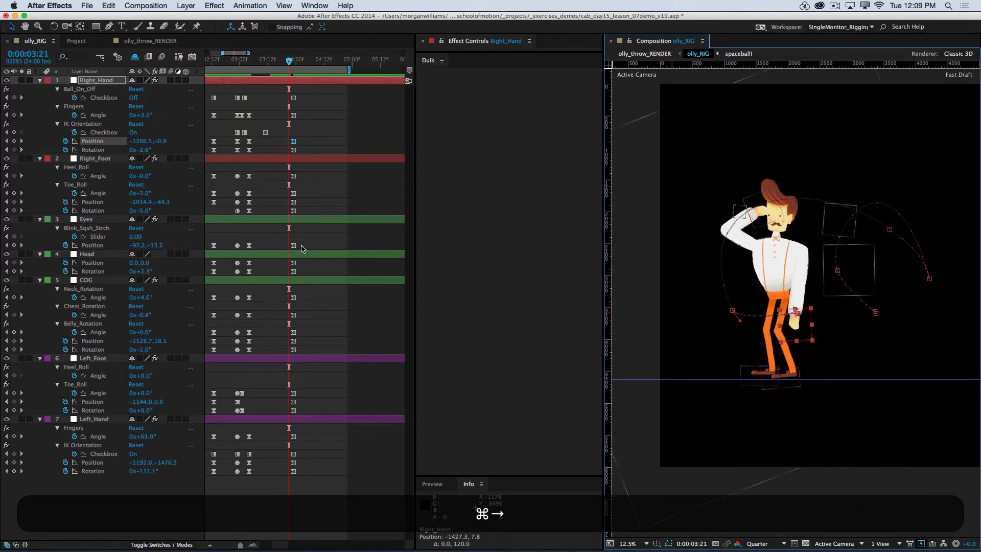
{"action": "key", "text": "super+Right"}
{"action": "key", "text": "super+Right"}
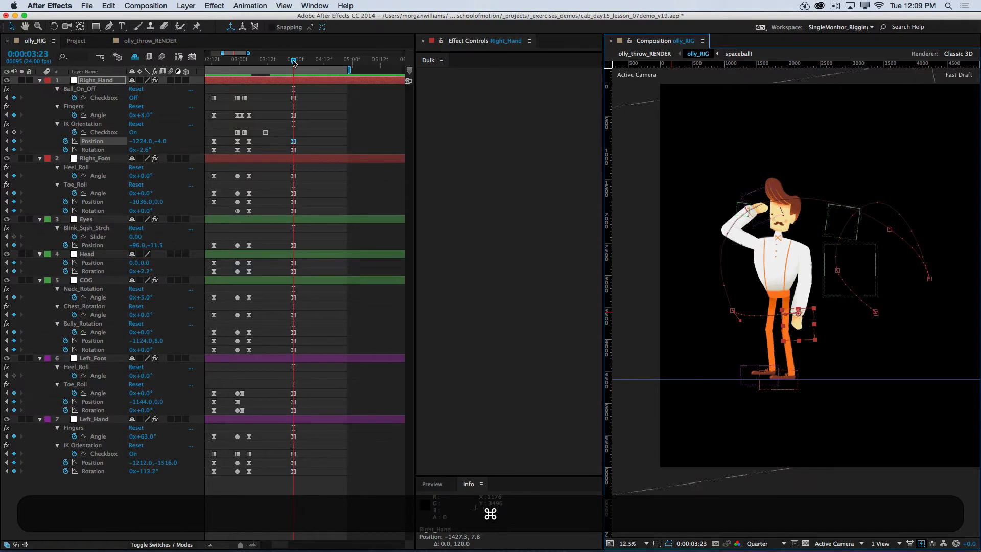
{"action": "key", "text": "0"}
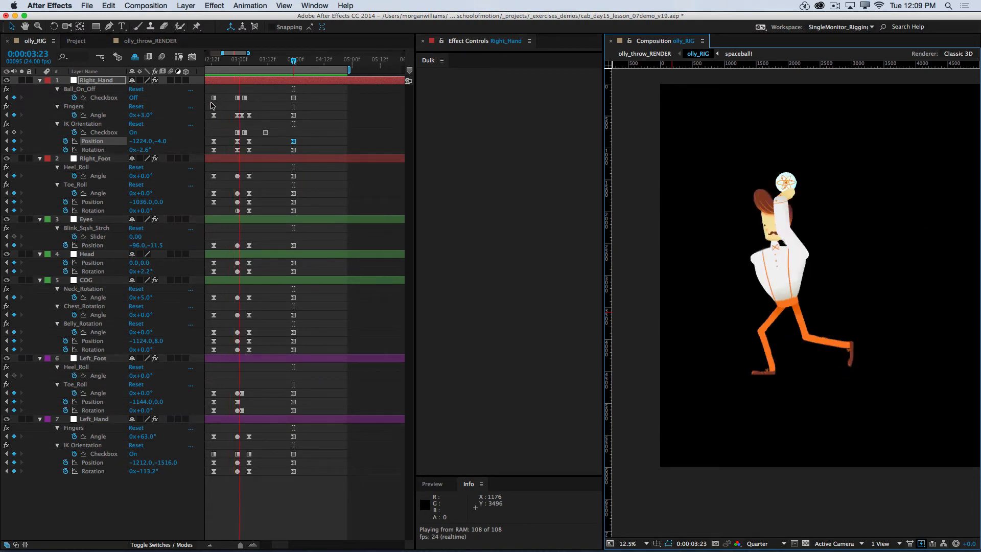
{"action": "key", "text": "space"}
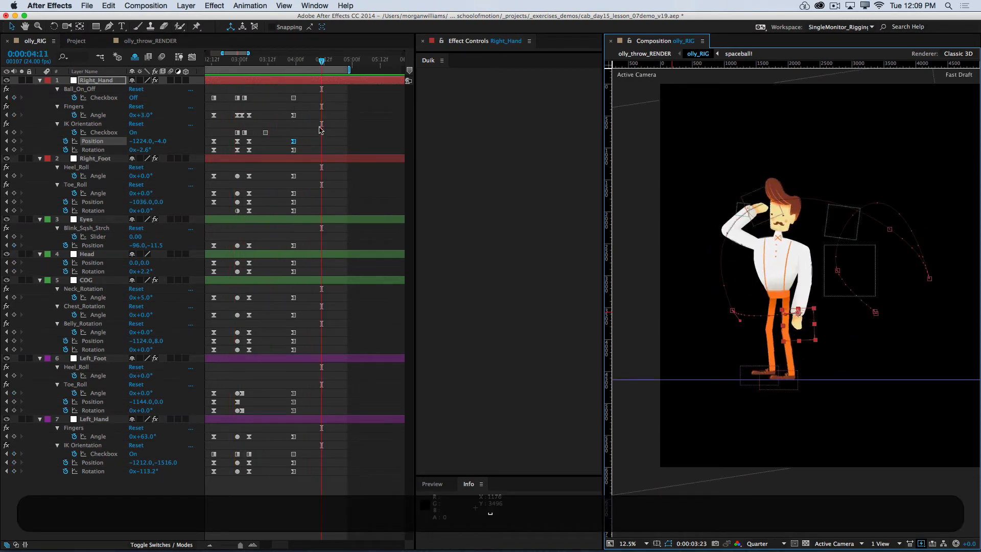
Show the speed graph for Right_Hand's Position and Rotation keyframes at 0:00:03:04
{"action": "left_click_drag", "start_coordinate": [287, 61], "coordinate": [275, 62]}
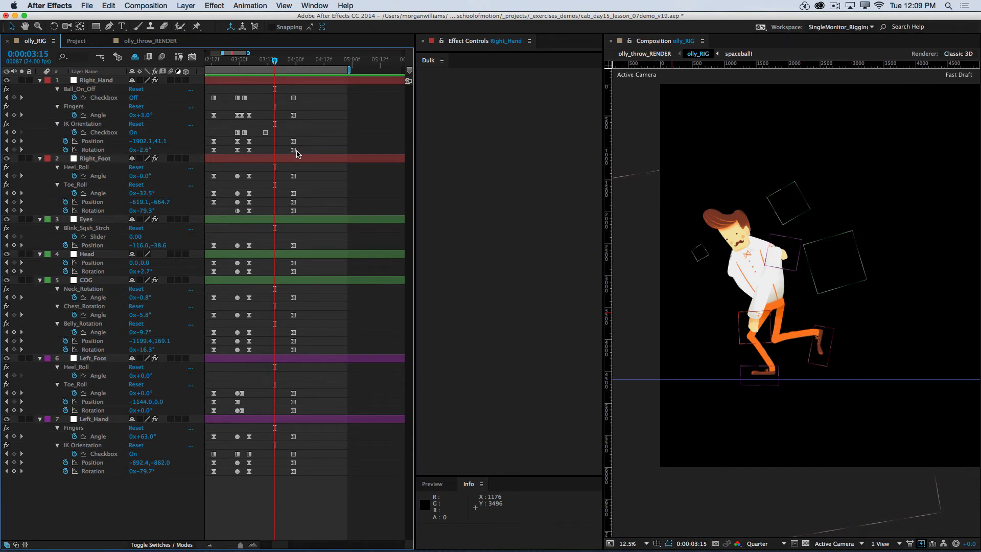
{"action": "left_click_drag", "start_coordinate": [258, 143], "coordinate": [246, 151]}
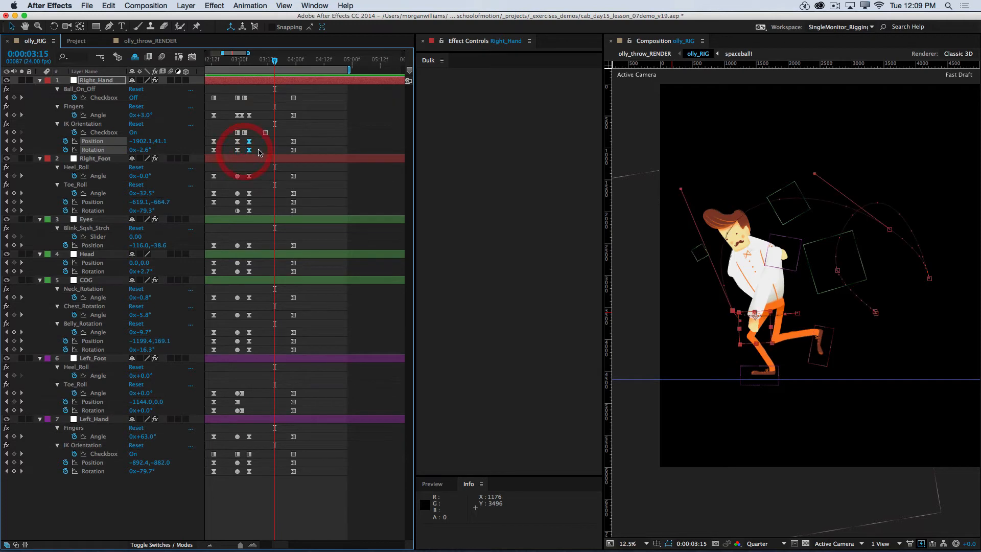
{"action": "left_click", "coordinate": [191, 58]}
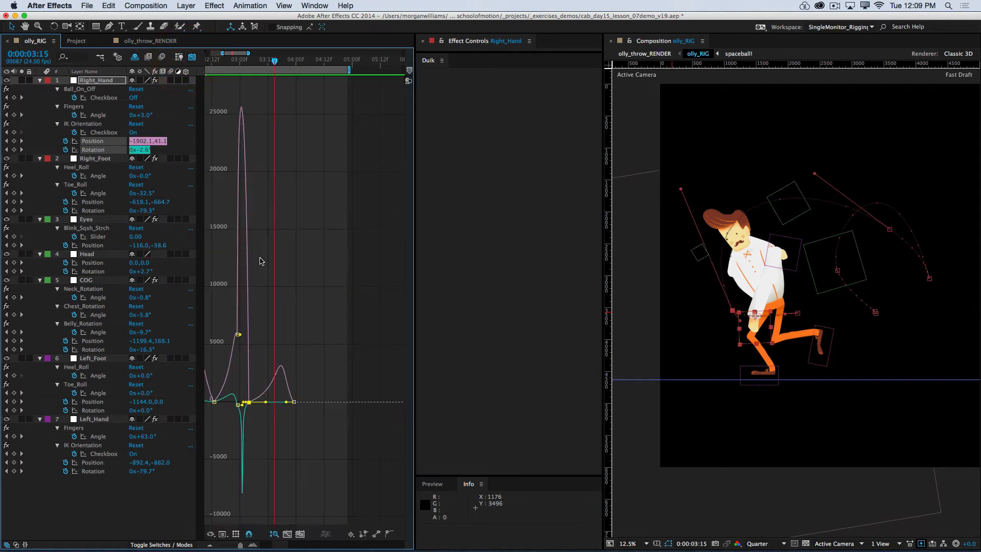
{"action": "left_click", "coordinate": [223, 534]}
{"action": "left_click", "coordinate": [243, 450]}
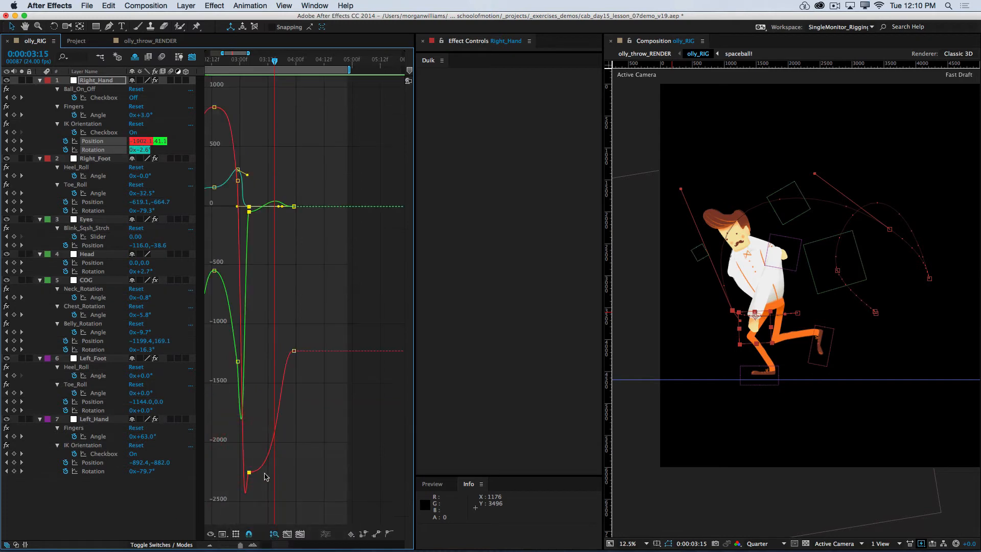
{"action": "left_click", "coordinate": [223, 534]}
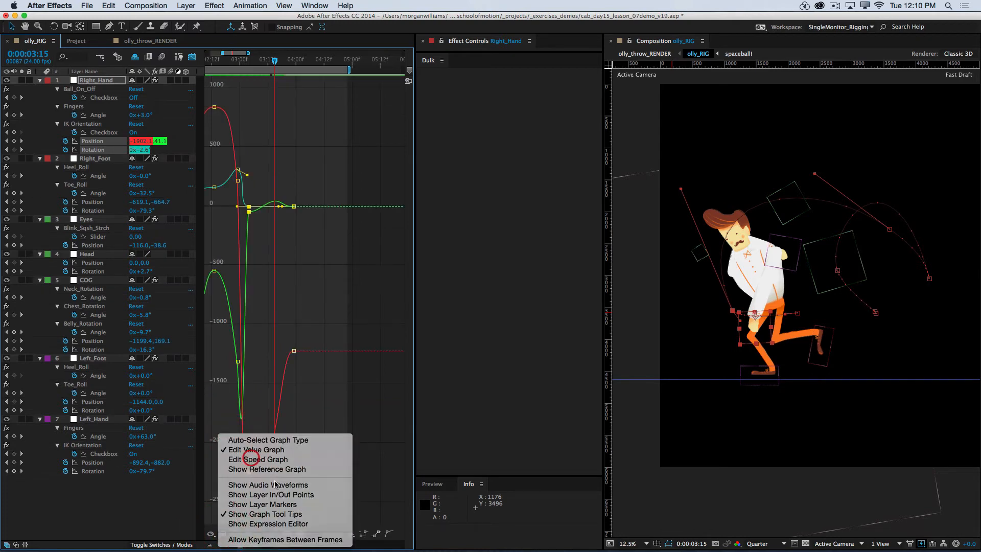
{"action": "left_click", "coordinate": [246, 459]}
Shorten the outgoing ease of Right_Hand's Position and Rotation keyframes at 0:00:03:04 in the speed graph
{"action": "left_click", "coordinate": [287, 534]}
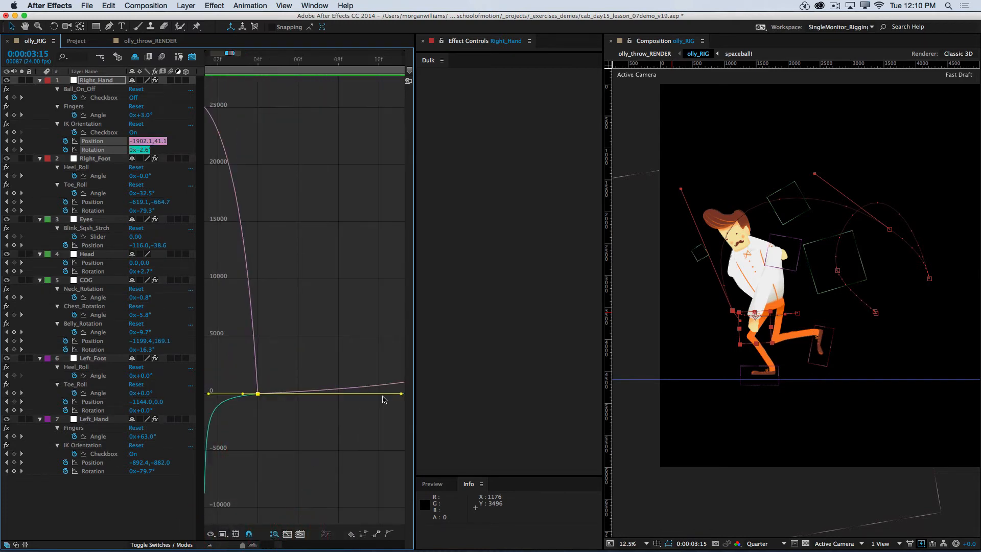
{"action": "left_click_drag", "start_coordinate": [401, 396], "coordinate": [368, 394]}
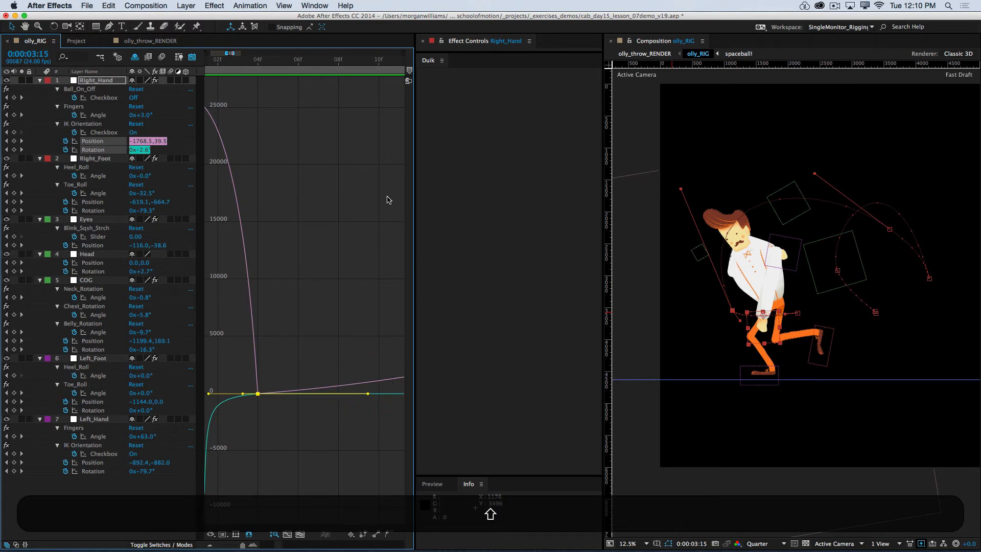
{"action": "left_click", "coordinate": [192, 59]}
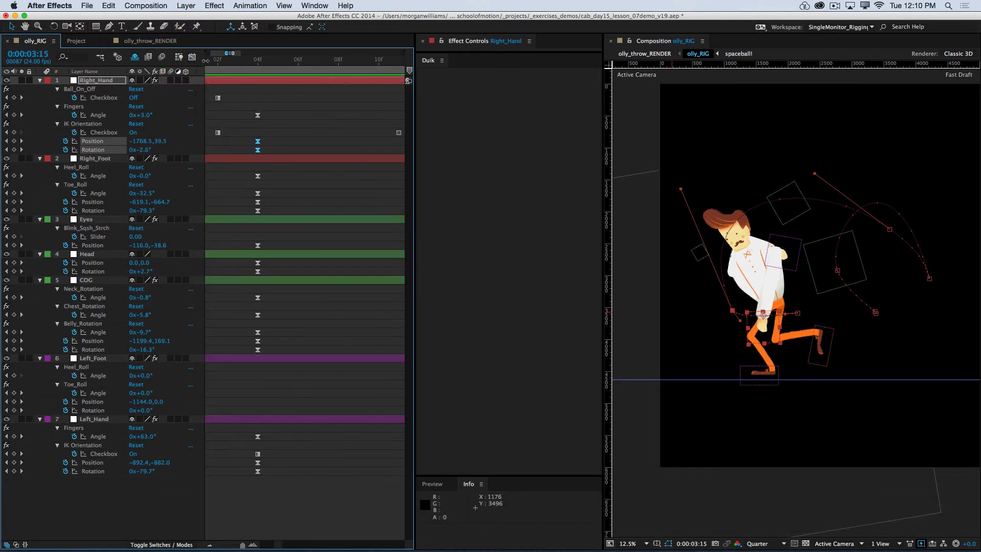
Lengthen the incoming ease of Right_Hand's last Position and Rotation keyframes at 0:00:03:23 slightly in the speed graph
{"action": "left_click_drag", "start_coordinate": [233, 55], "coordinate": [235, 54]}
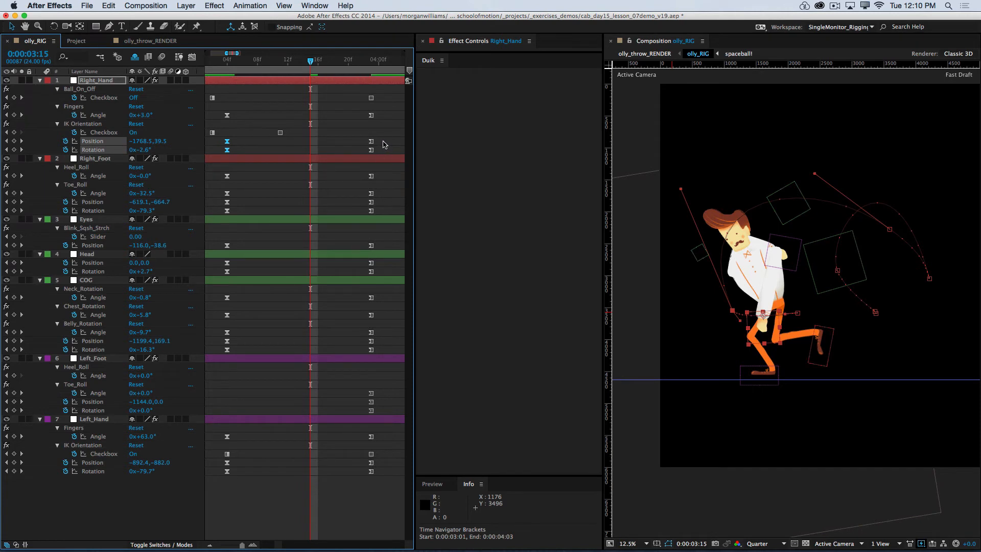
{"action": "left_click", "coordinate": [370, 147]}
{"action": "left_click", "coordinate": [193, 57]}
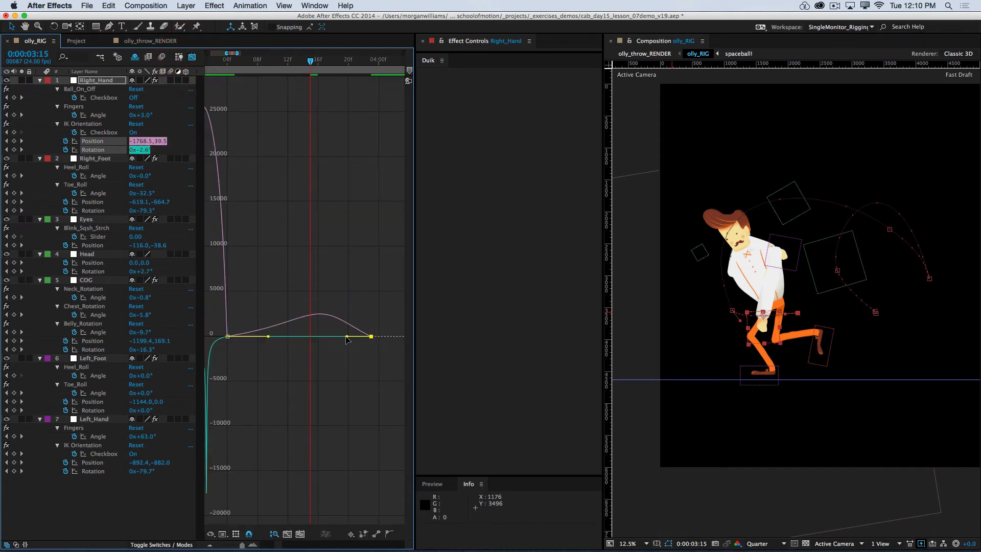
{"action": "left_click_drag", "start_coordinate": [346, 340], "coordinate": [339, 341]}
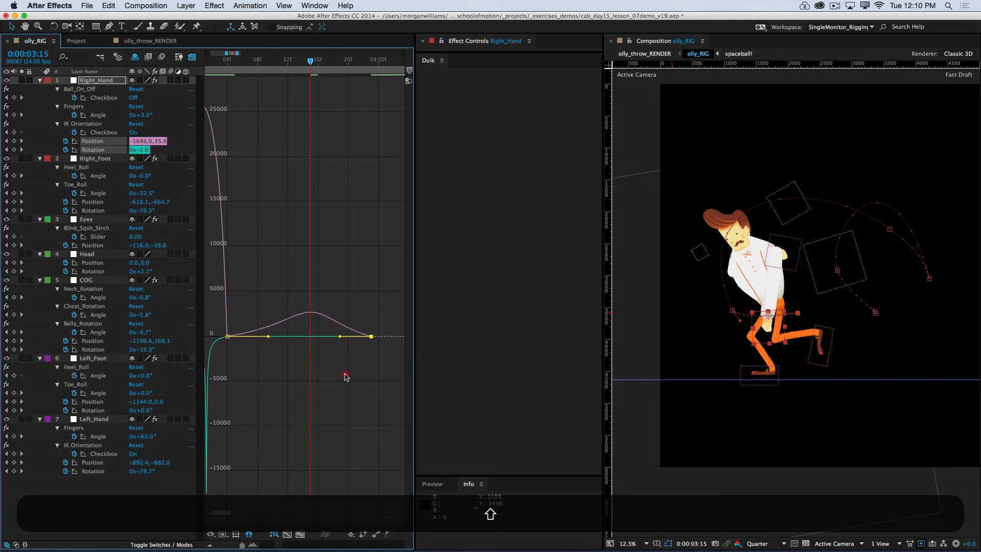
{"action": "left_click", "coordinate": [338, 370]}
Play a RAM preview of the retimed hand motion, return to the keyframe view at 0:00:03:23, and save the project
{"action": "key", "text": "KP_0"}
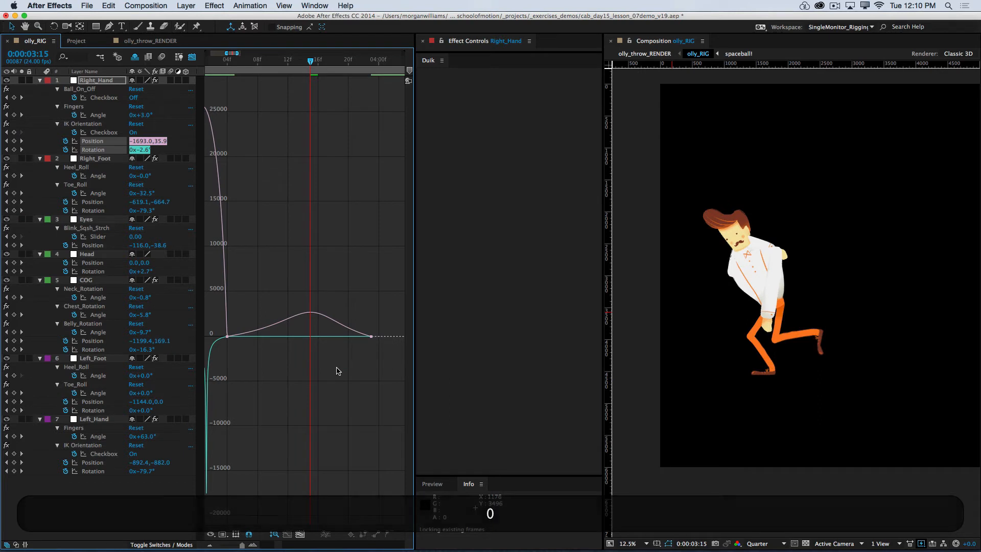
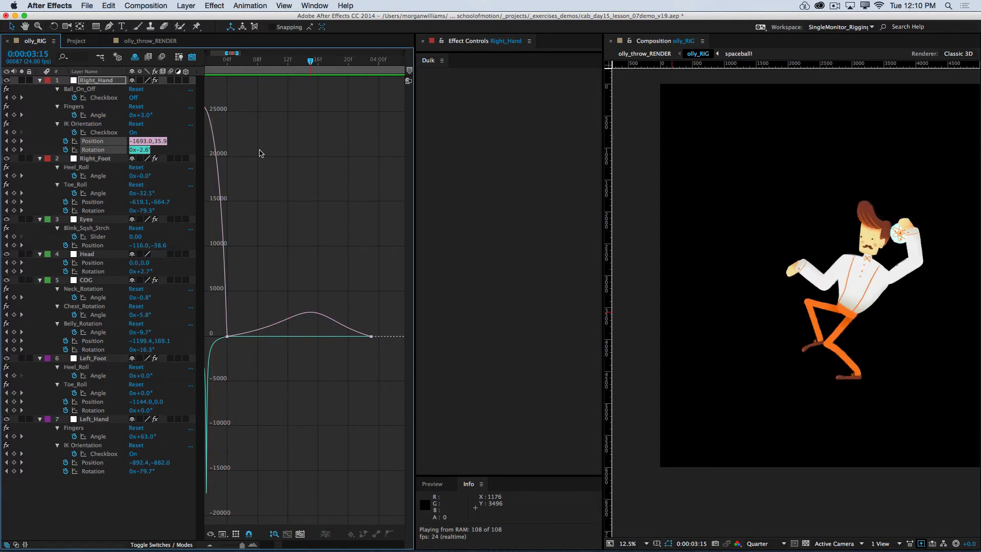
{"action": "left_click", "coordinate": [231, 63]}
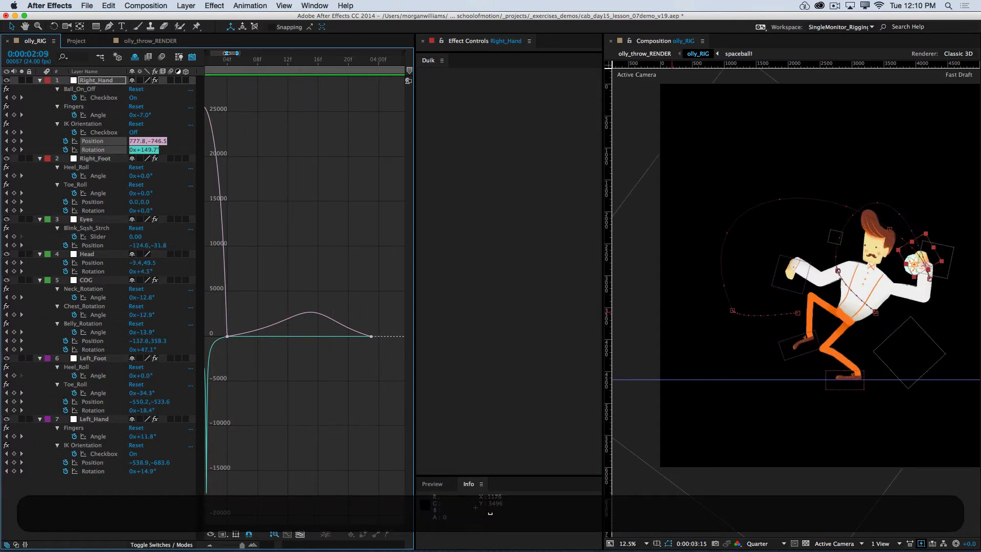
{"action": "left_click_drag", "start_coordinate": [226, 53], "coordinate": [255, 53]}
{"action": "left_click", "coordinate": [192, 56]}
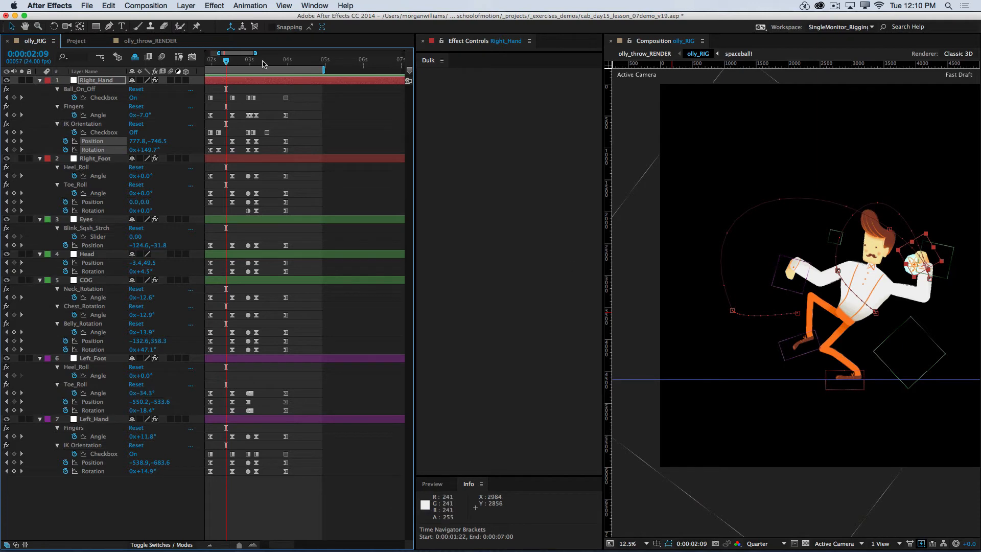
{"action": "left_click_drag", "start_coordinate": [263, 64], "coordinate": [286, 68]}
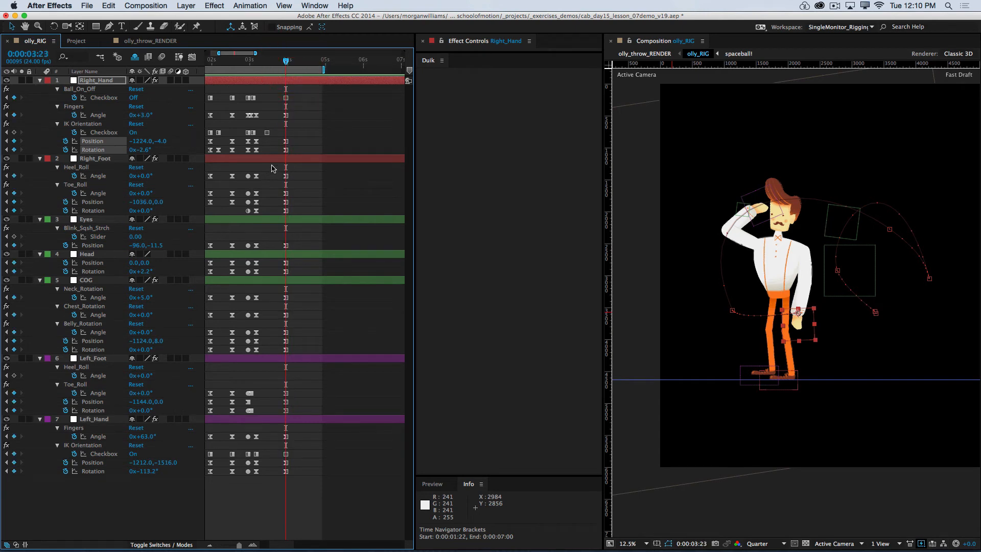
{"action": "key", "text": "super+s"}
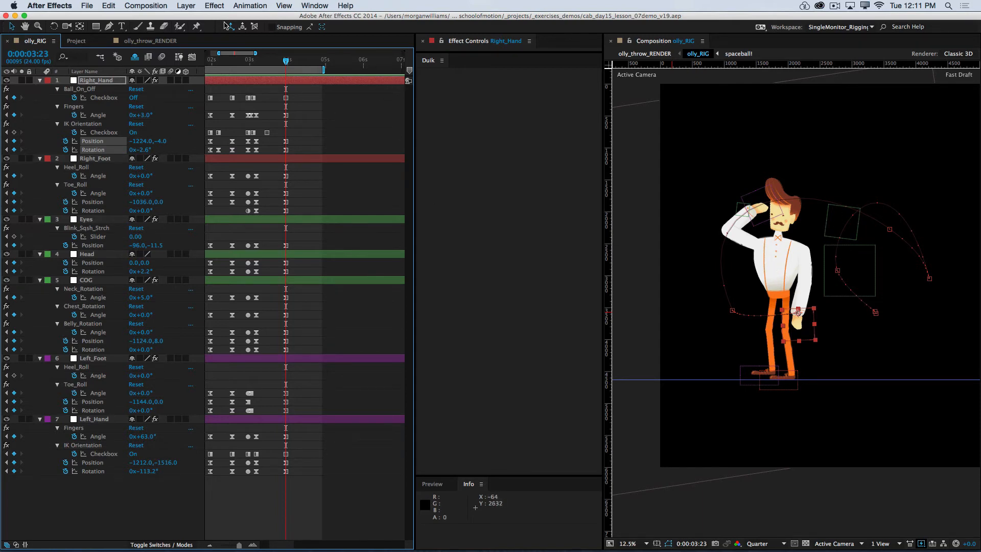
Select the Left_Hand layer and compare its poses and motion path at the 0:00:00:23 and 0:00:01:10 keyframes
{"action": "mouse_move", "coordinate": [218, 52]}
{"action": "left_mouse_down"}
{"action": "mouse_move", "coordinate": [206, 53]}
{"action": "mouse_move", "coordinate": [219, 61]}
{"action": "left_mouse_up"}
{"action": "left_click", "coordinate": [223, 60]}
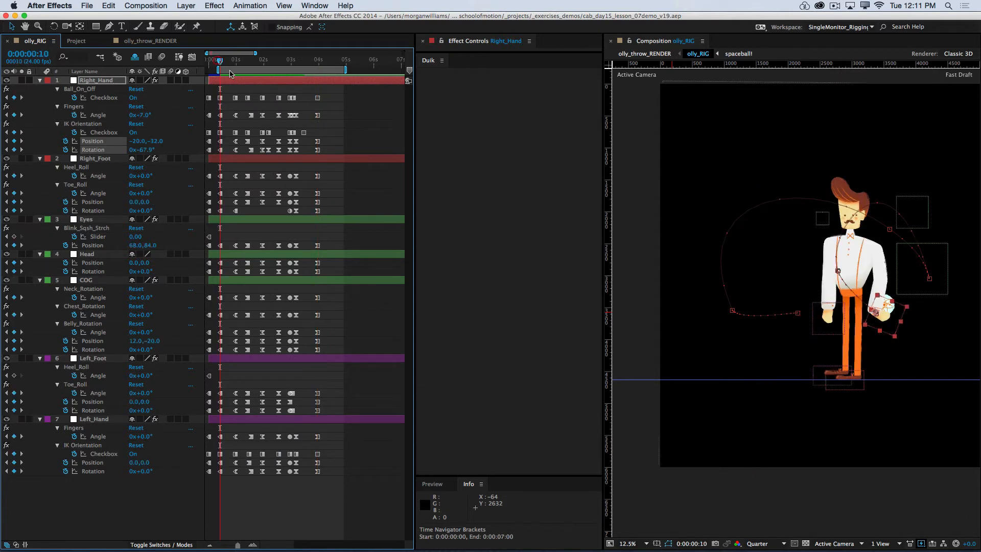
{"action": "left_click", "coordinate": [96, 421]}
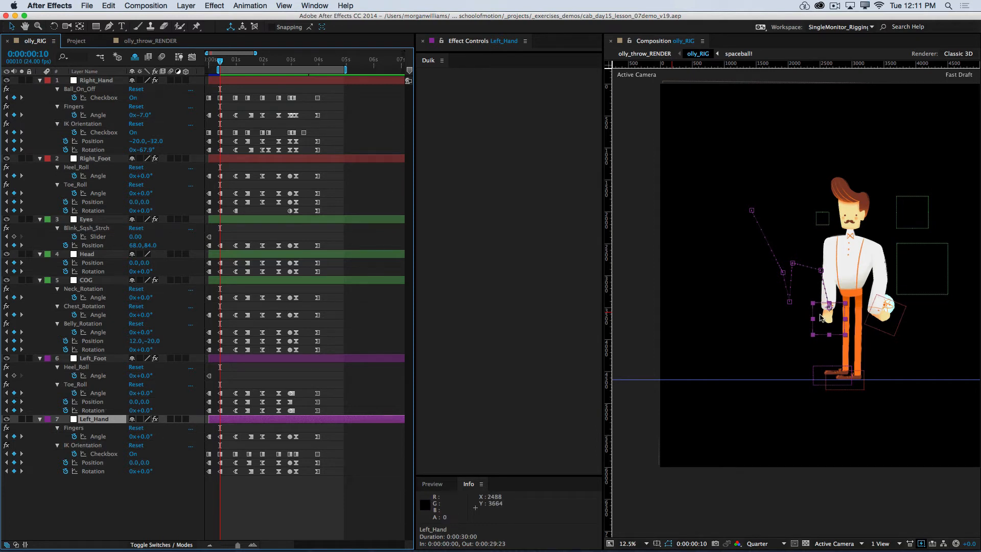
{"action": "key", "text": "k"}
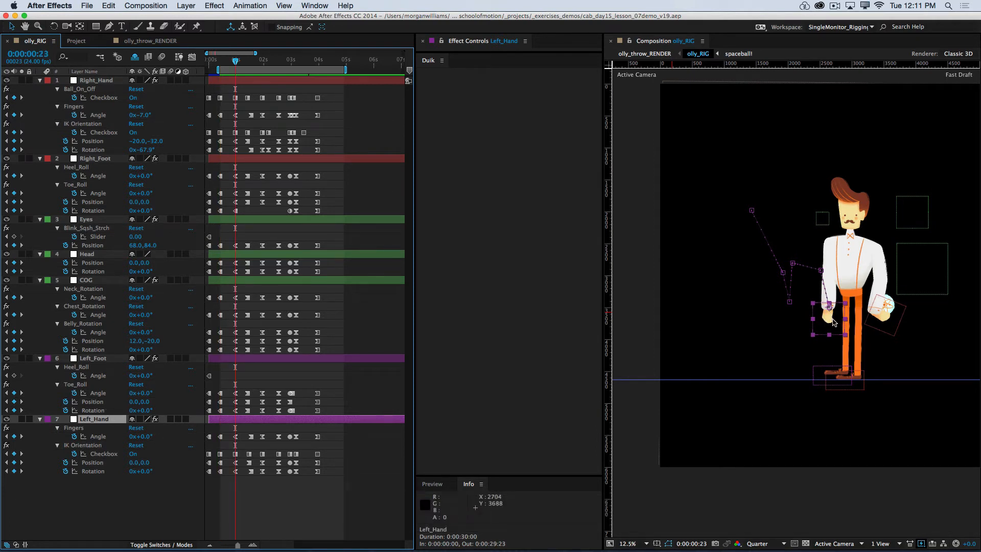
{"action": "key", "text": "k"}
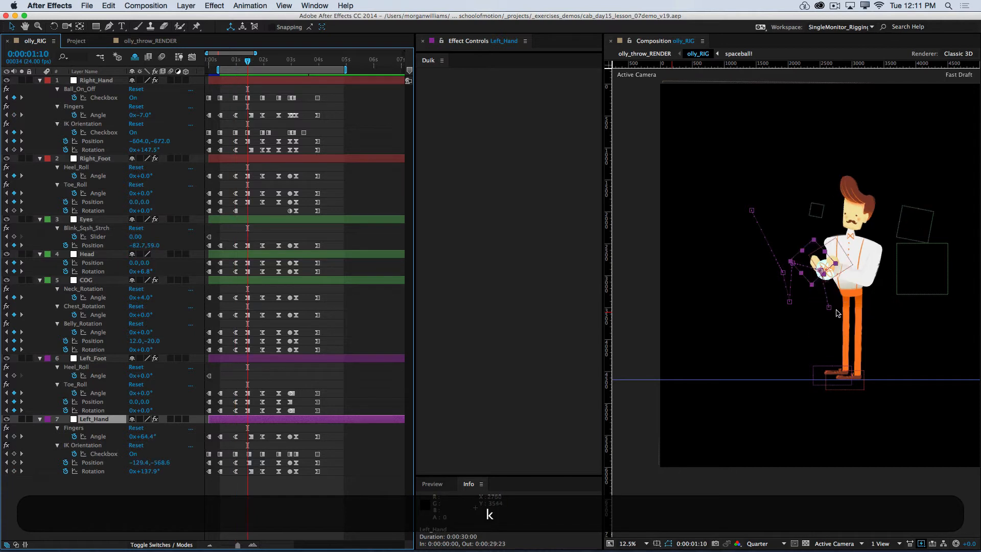
{"action": "key", "text": "j"}
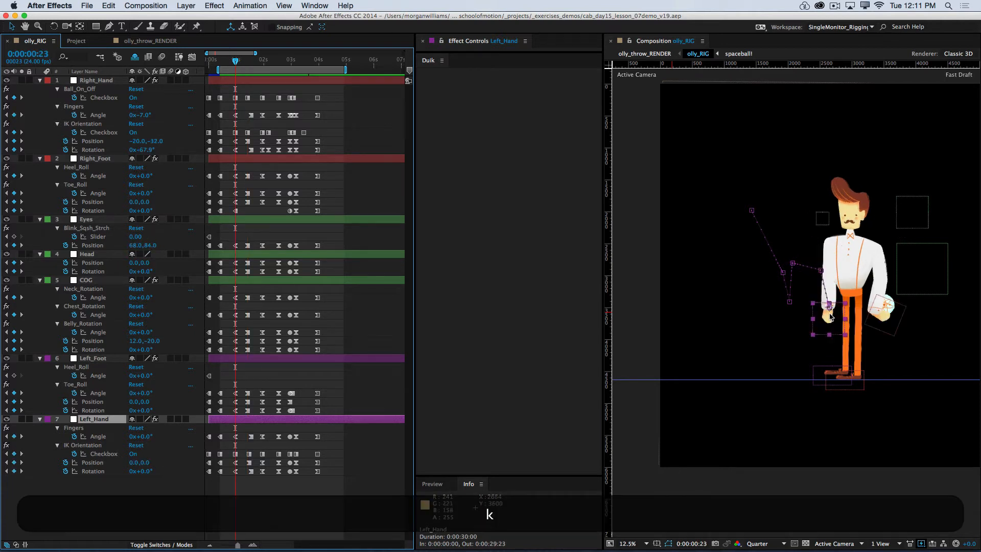
{"action": "key", "text": "k"}
{"action": "key", "text": "j"}
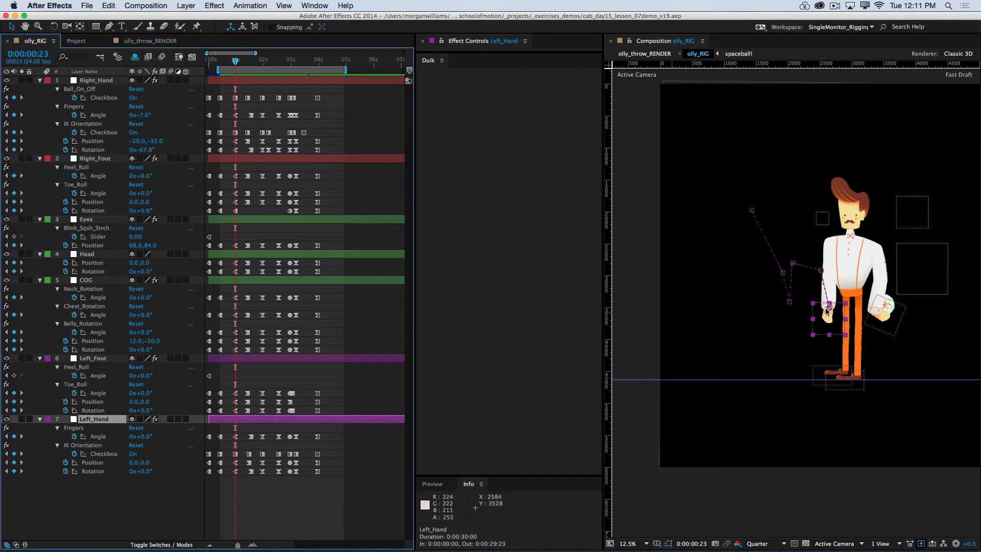
Step through Left_Hand's keyframes from 0:00:00:23 and compare its poses and motion path at 0:00:02:04 and 0:00:02:13
{"action": "key", "text": "k"}
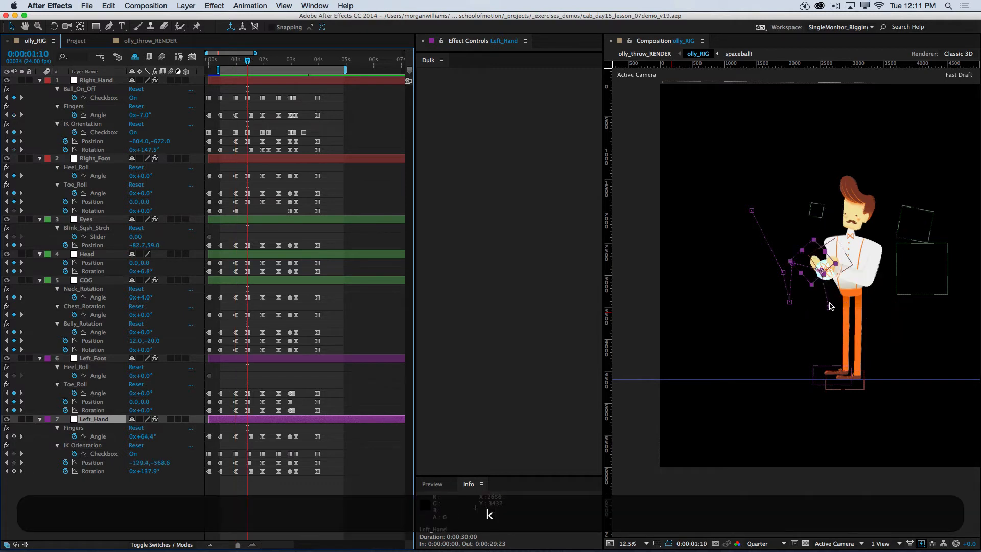
{"action": "key", "text": "k"}
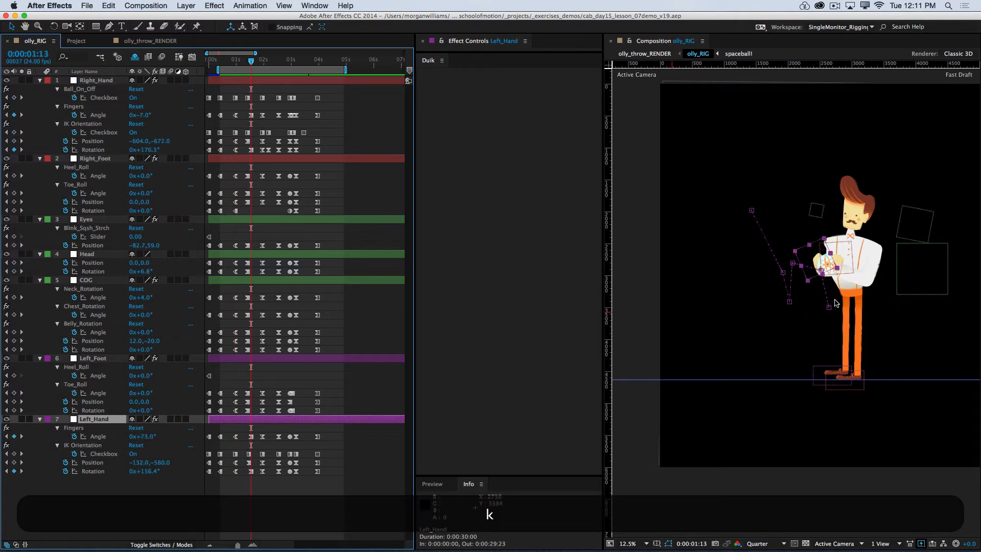
{"action": "key", "text": "k"}
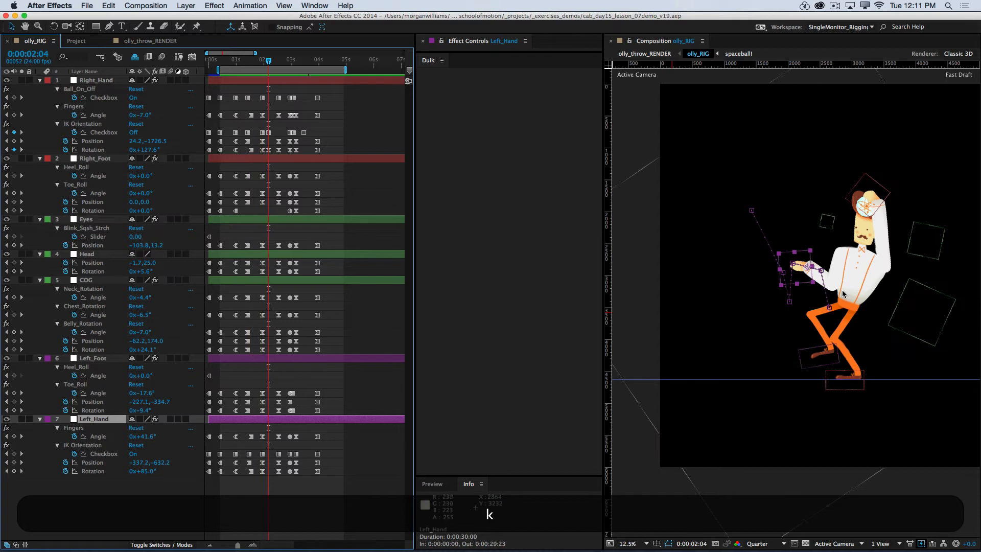
{"action": "key", "text": "k"}
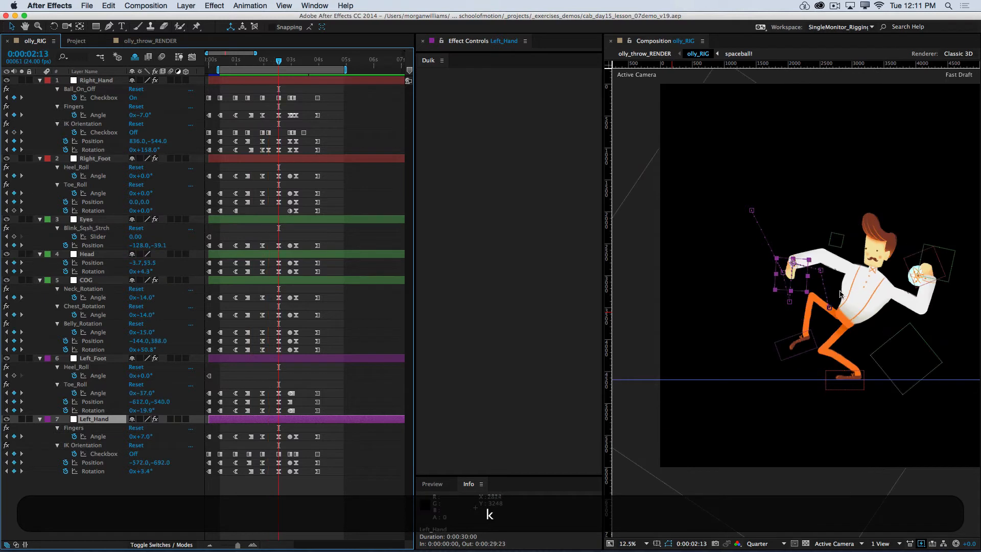
{"action": "key", "text": "j"}
{"action": "key", "text": "j"}
{"action": "key", "text": "k"}
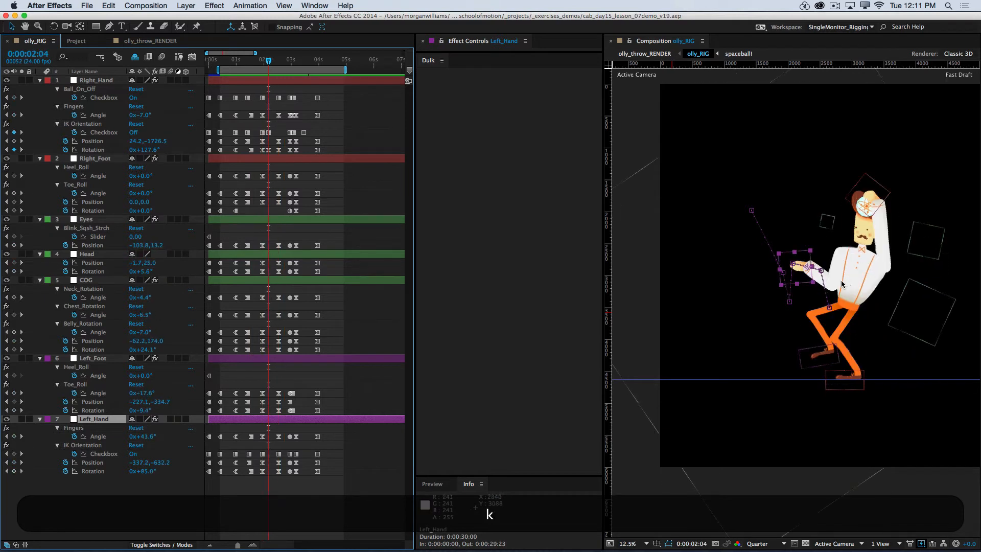
{"action": "key", "text": "k"}
{"action": "key", "text": "j"}
{"action": "key", "text": "j"}
{"action": "key", "text": "k"}
{"action": "key", "text": "k"}
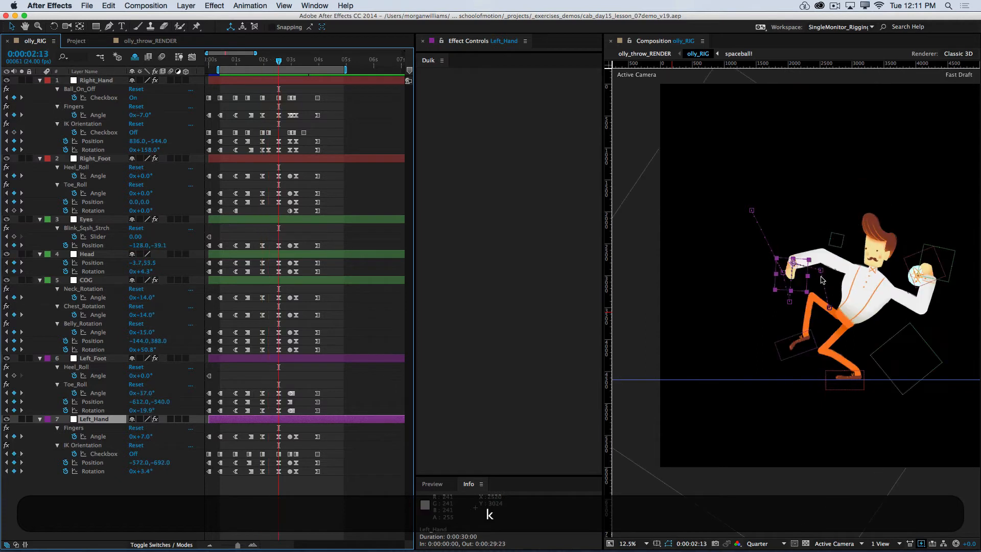
{"action": "key", "text": "j"}
{"action": "key", "text": "j"}
{"action": "key", "text": "k"}
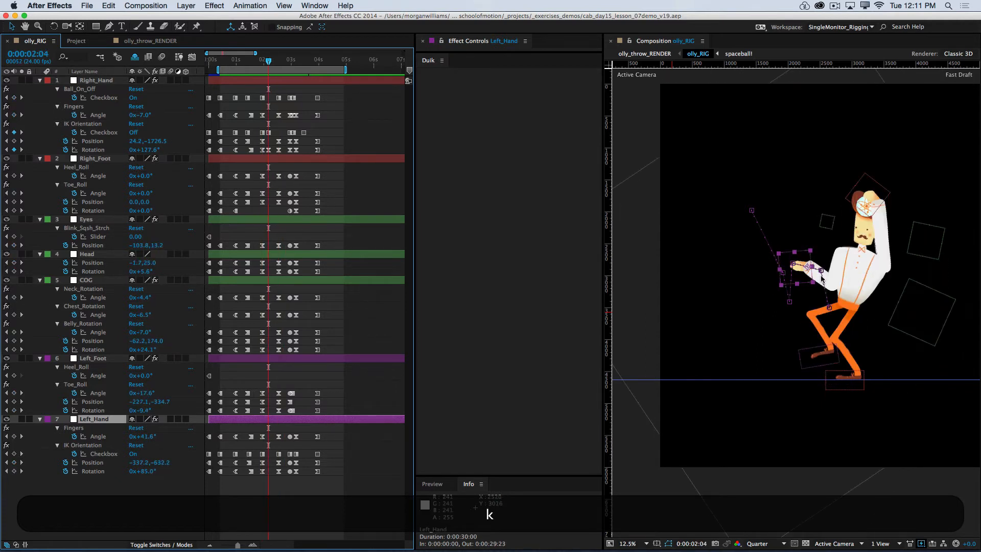
{"action": "key", "text": "k"}
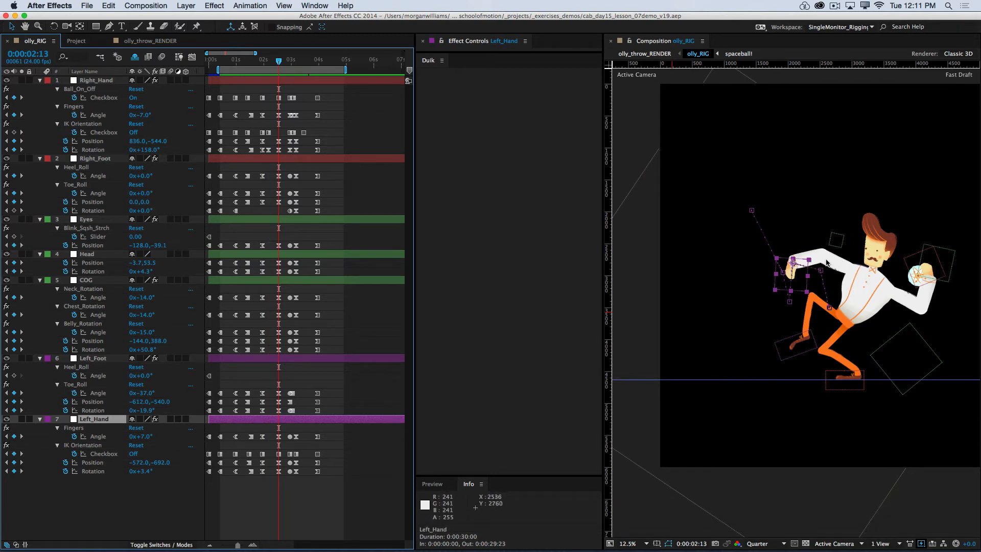
{"action": "key", "text": "k"}
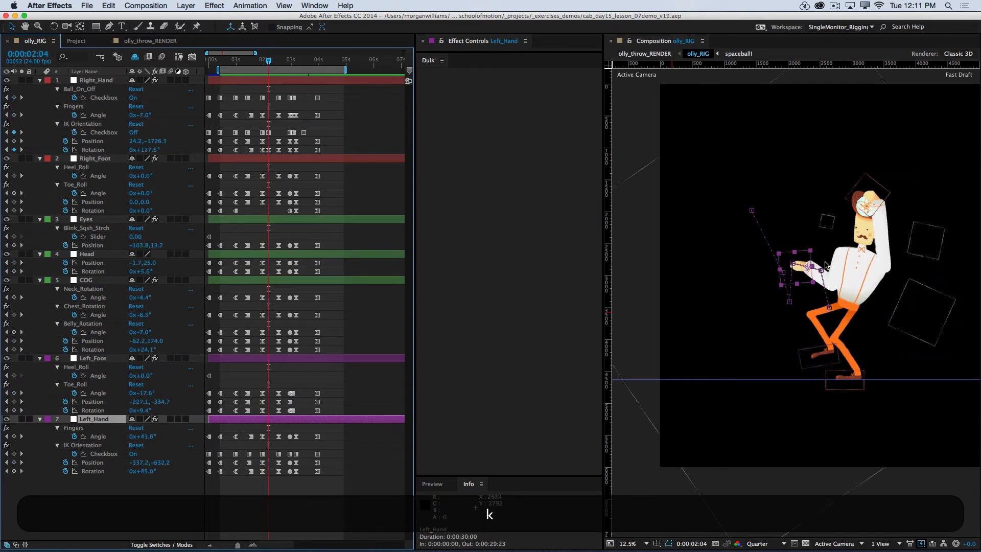
{"action": "key", "text": "k"}
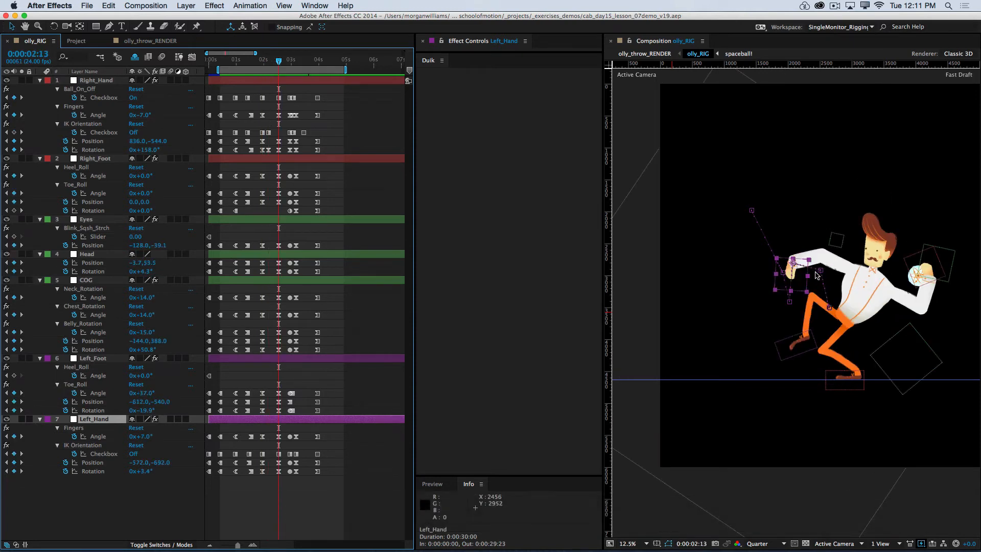
{"action": "key", "text": "k"}
{"action": "key", "text": "j"}
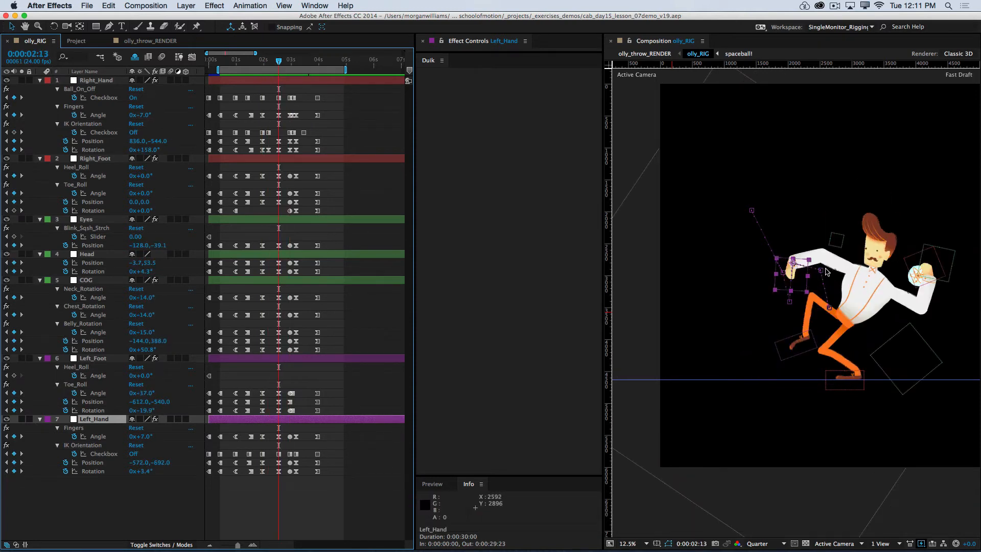
Examine Left_Hand's movement through the throw across the keyframes at 0:00:02:13, 0:00:02:23, 0:00:03:01 and 0:00:03:04
{"action": "key", "text": "k"}
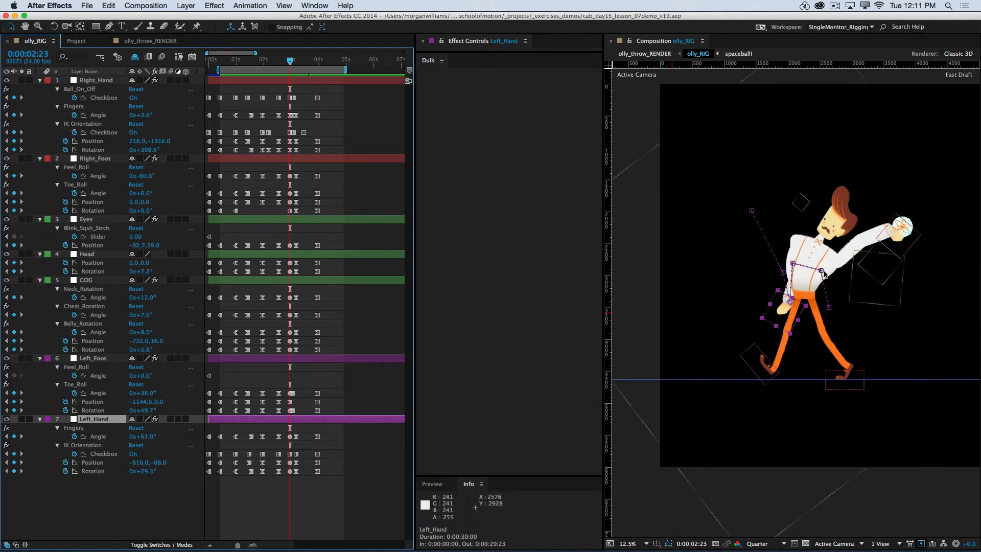
{"action": "key", "text": "j"}
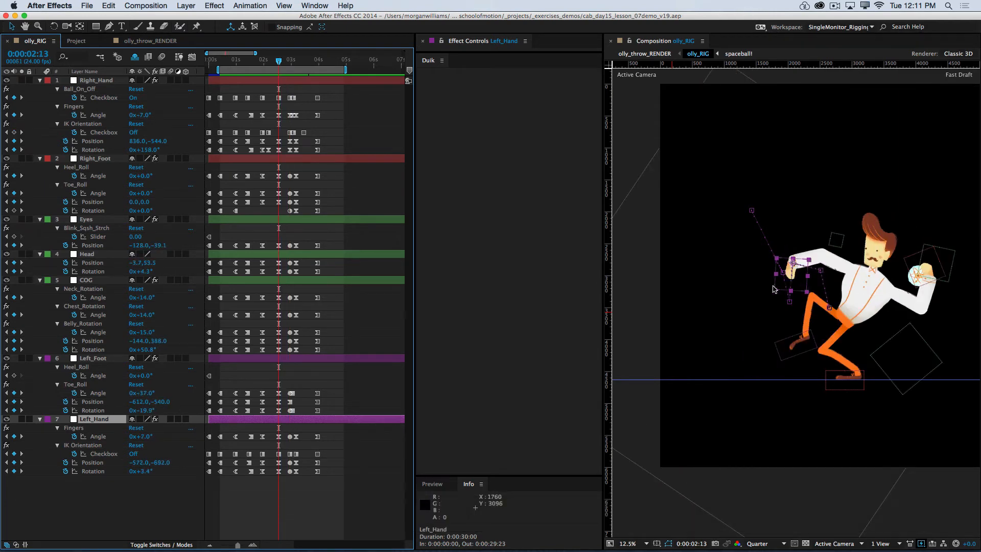
{"action": "key", "text": "k"}
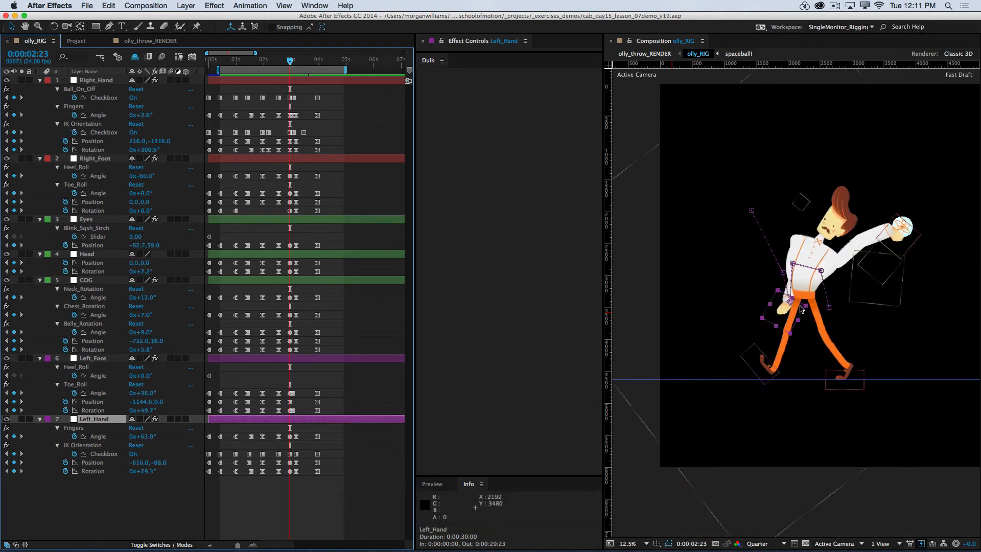
{"action": "key", "text": "j"}
{"action": "key", "text": "k"}
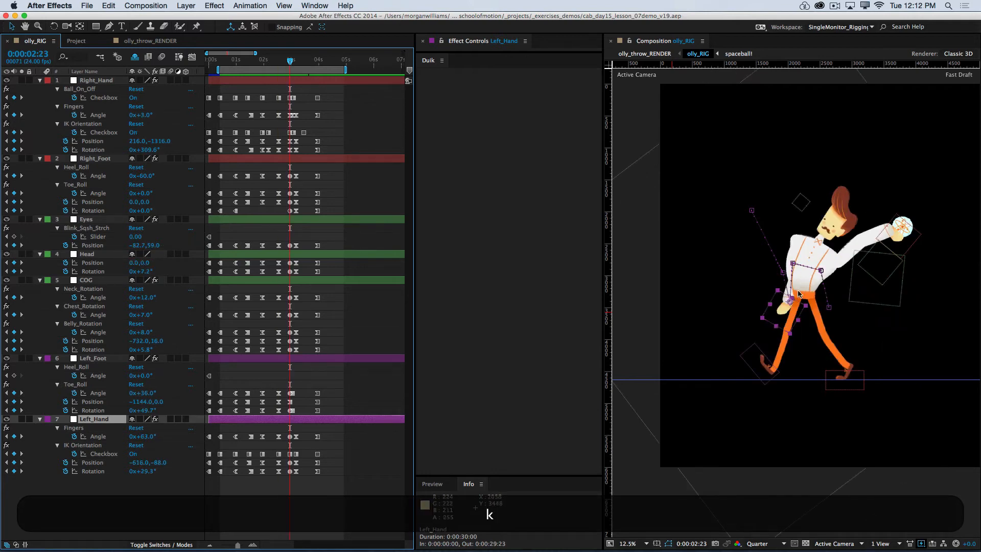
{"action": "key", "text": "k"}
{"action": "key", "text": "j"}
{"action": "key", "text": "k"}
{"action": "key", "text": "k"}
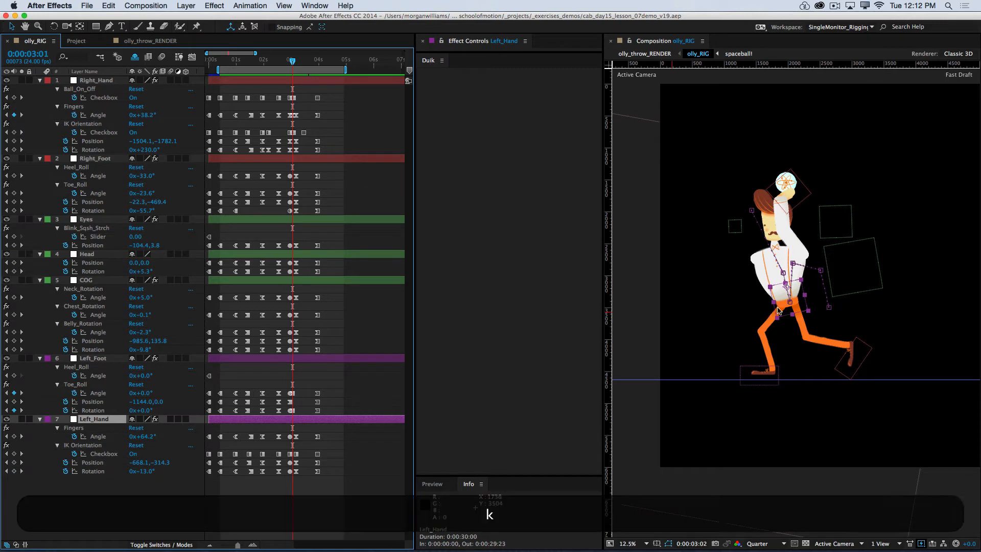
{"action": "key", "text": "j"}
{"action": "key", "text": "k"}
{"action": "key", "text": "k"}
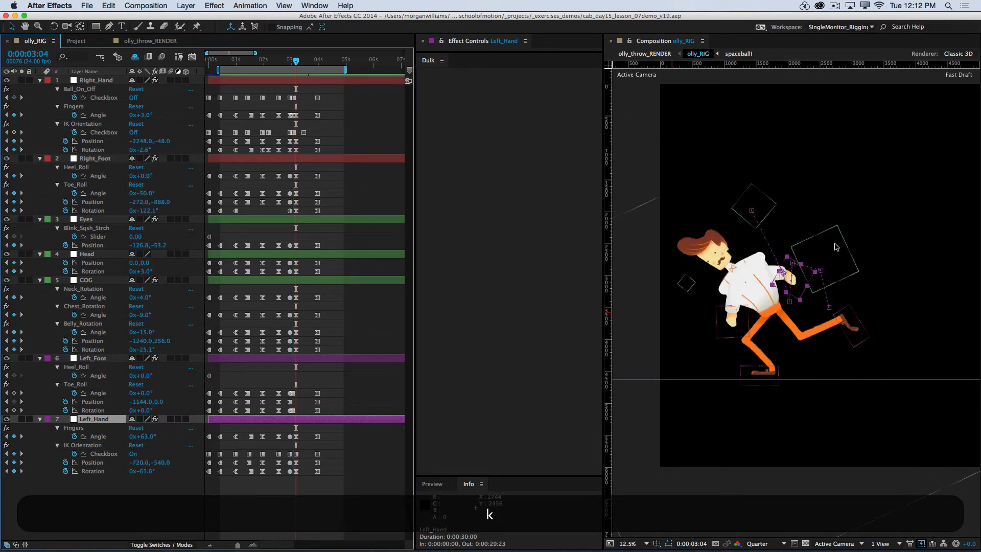
Compare Left_Hand's pose and path at 0:00:03:11 with its final pose at 0:00:03:23
{"action": "key", "text": "k"}
{"action": "key", "text": "k"}
{"action": "key", "text": "j"}
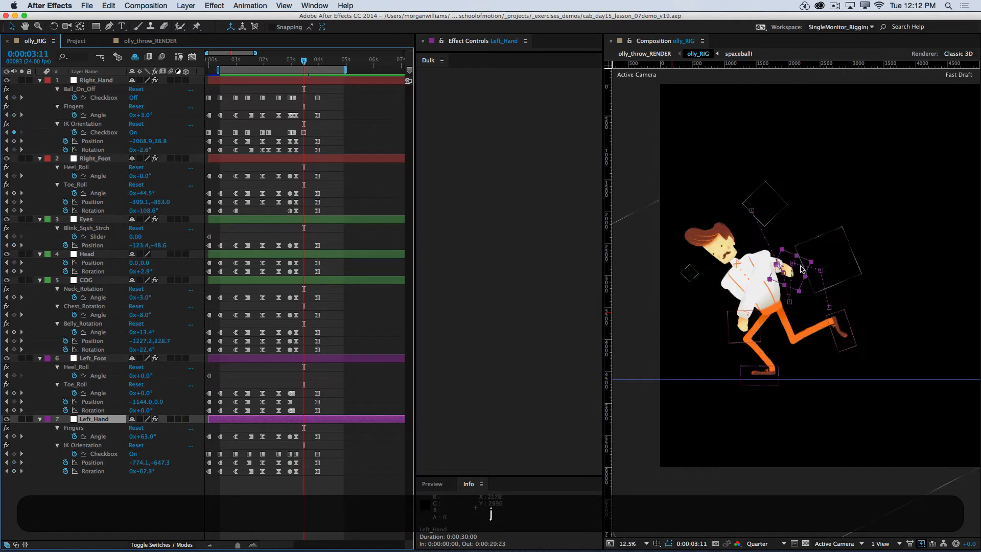
{"action": "key", "text": "k"}
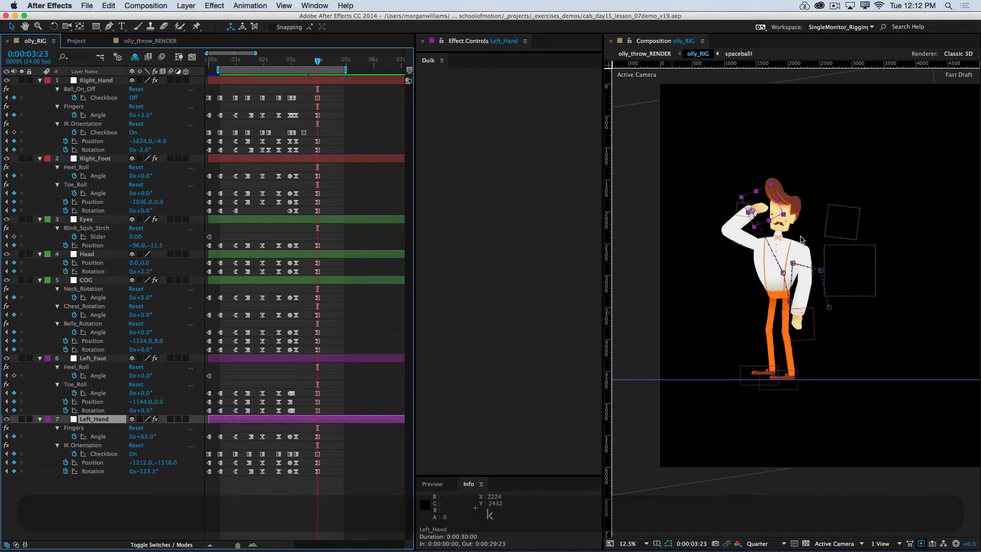
{"action": "key", "text": "j"}
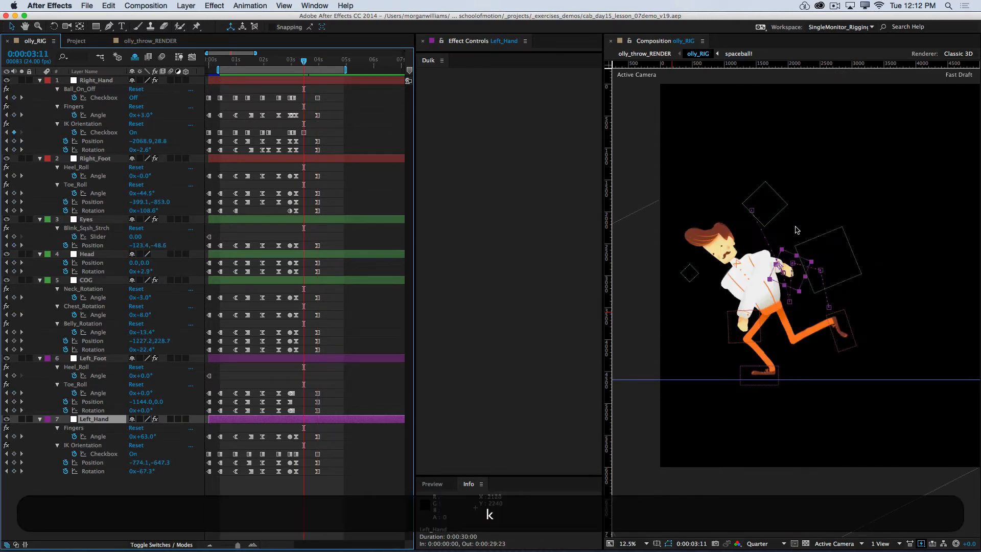
{"action": "key", "text": "k"}
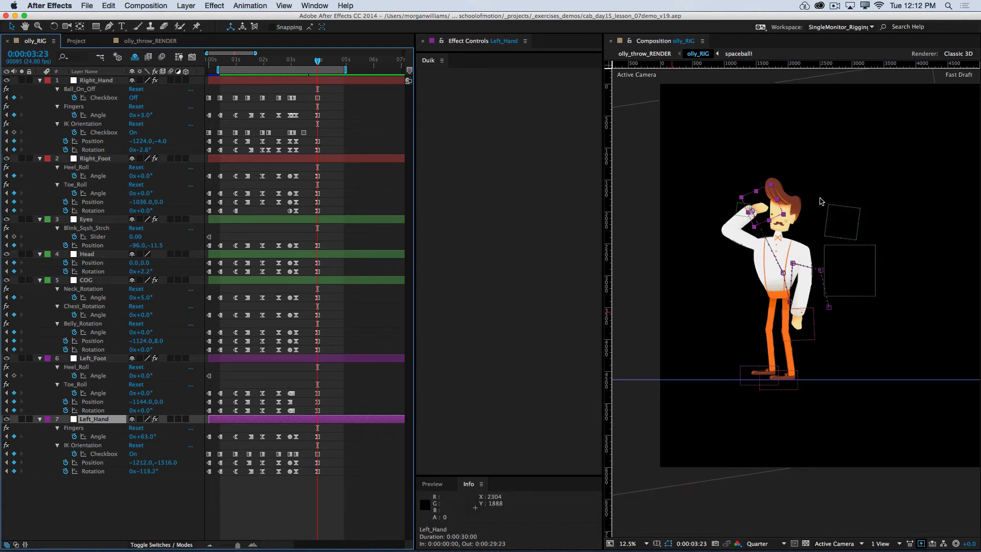
{"action": "key", "text": "j"}
{"action": "key", "text": "k"}
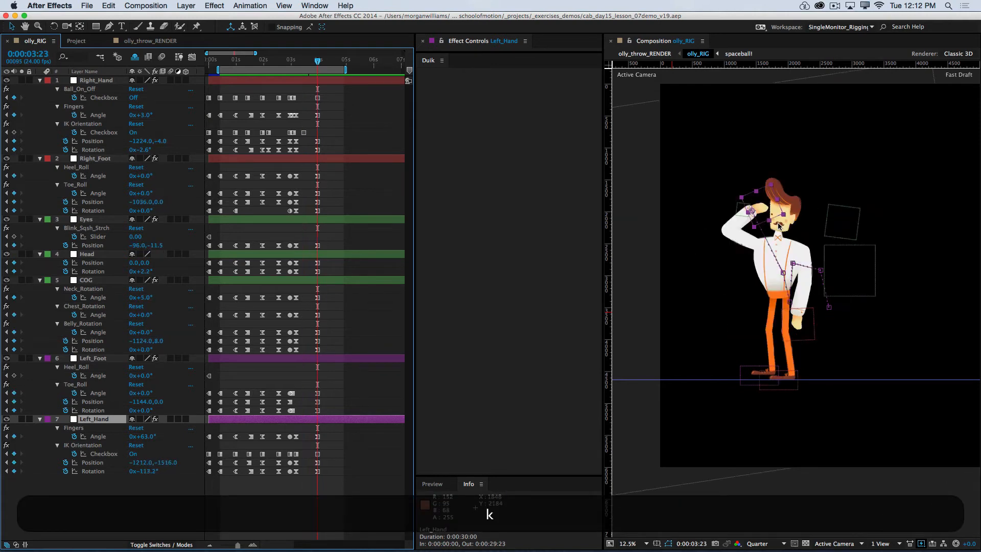
At 0:00:01:04, curve Left_Hand's path out of its 0:00:00:23 Position keyframe with a Bezier handle offset about -281, -221
{"action": "left_click", "coordinate": [223, 64]}
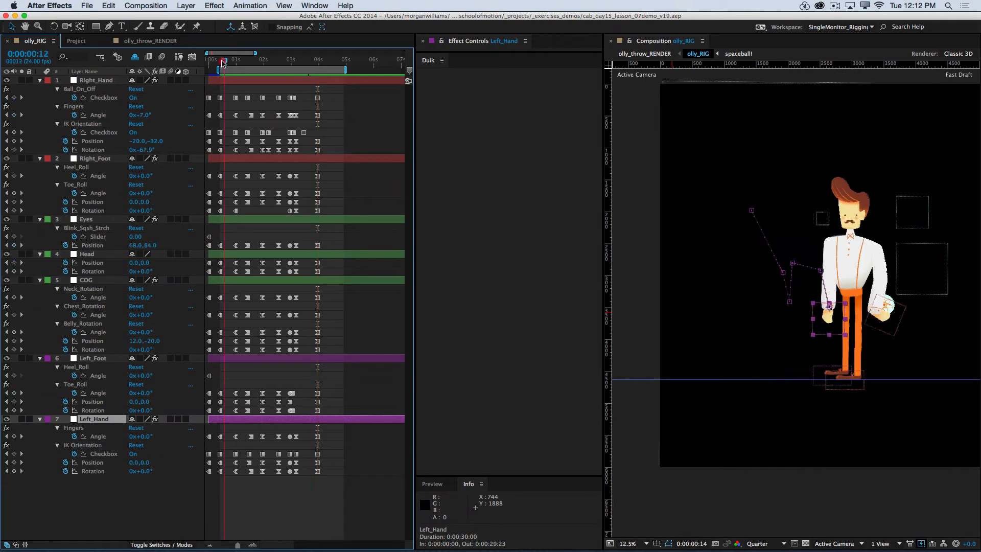
{"action": "left_click_drag", "start_coordinate": [221, 62], "coordinate": [220, 62]}
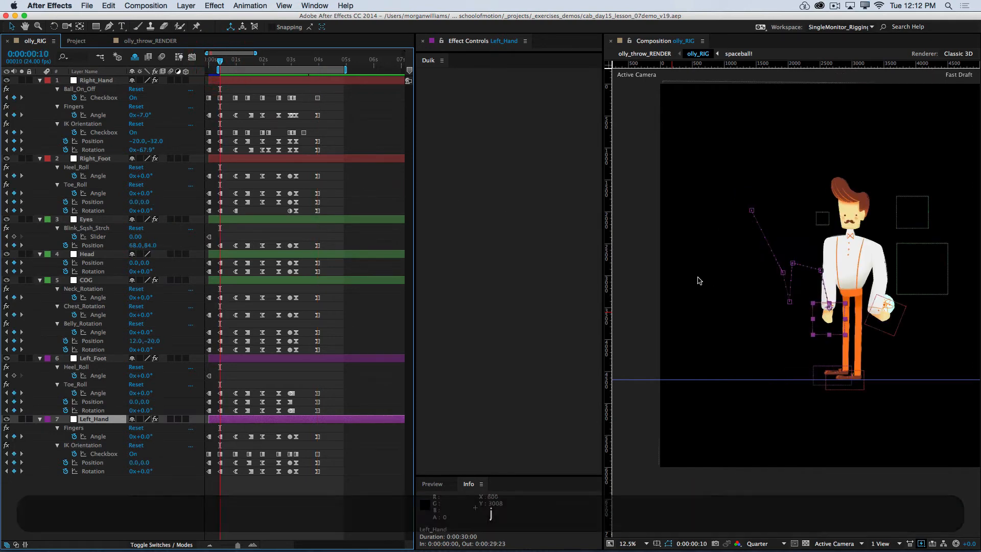
{"action": "key", "text": "super+Right"}
{"action": "key", "text": "super+Right"}
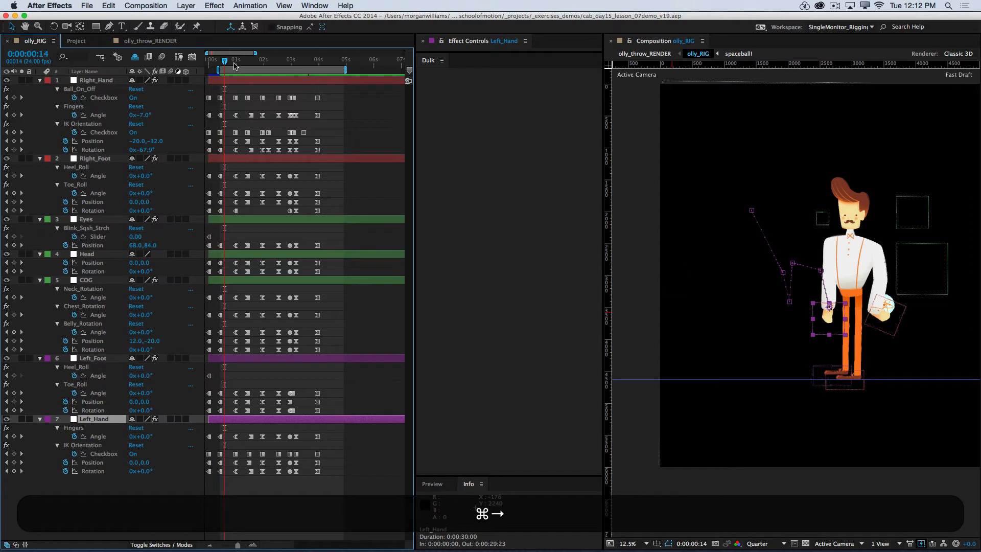
{"action": "left_click_drag", "start_coordinate": [234, 63], "coordinate": [241, 63]}
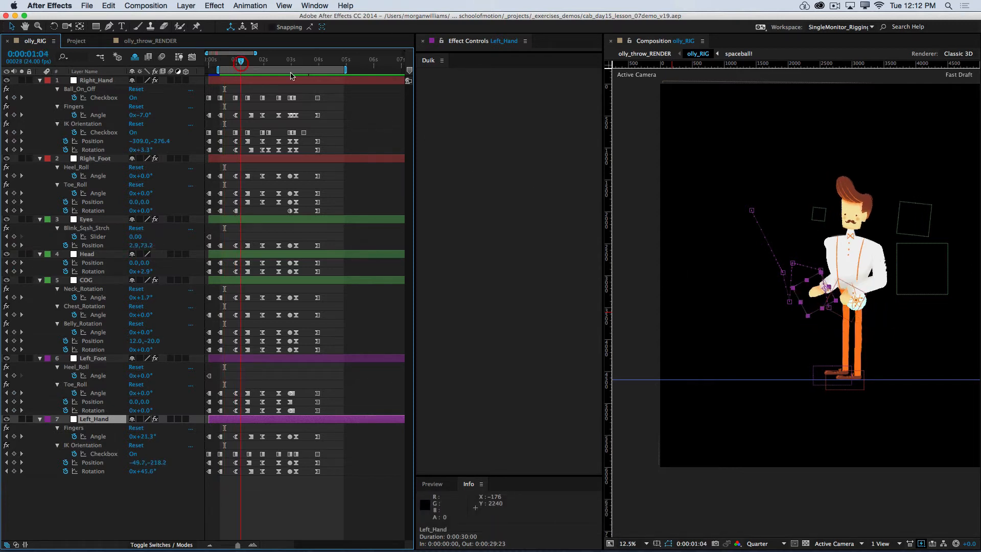
{"action": "key", "text": "super+equal"}
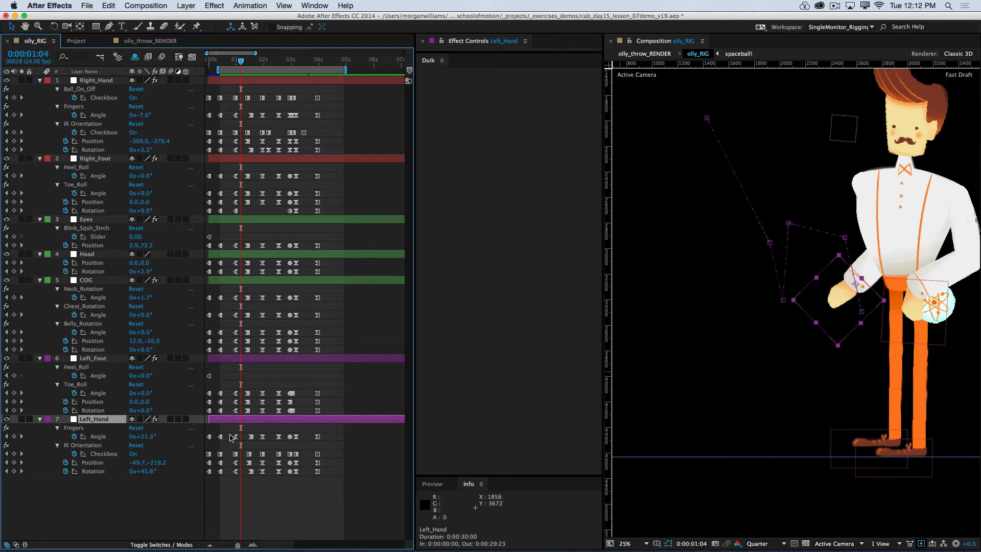
{"action": "left_click", "coordinate": [236, 463]}
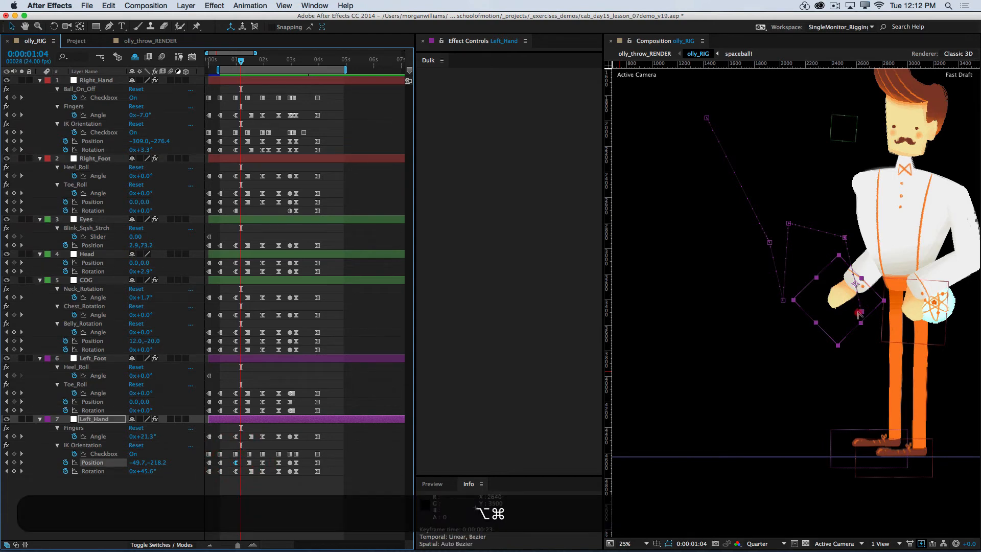
{"action": "left_click_drag", "start_coordinate": [860, 314], "coordinate": [827, 284]}
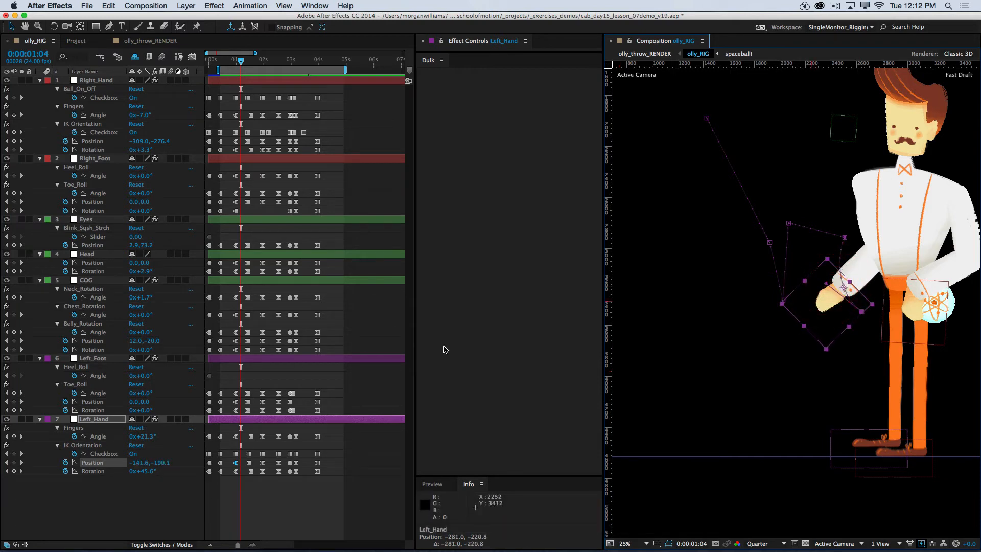
Check Left_Hand's curved motion frame by frame from 0:00:01:04 to 0:00:01:11
{"action": "key", "text": "super+Right"}
{"action": "key", "text": "super+Right"}
{"action": "key", "text": "super+Right"}
{"action": "key", "text": "super+Right"}
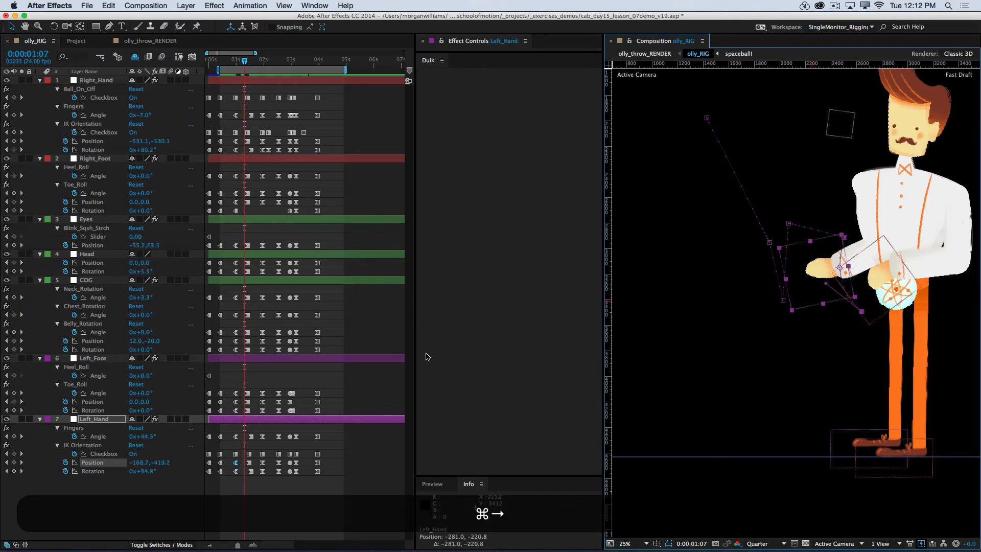
{"action": "key", "text": "super+Right"}
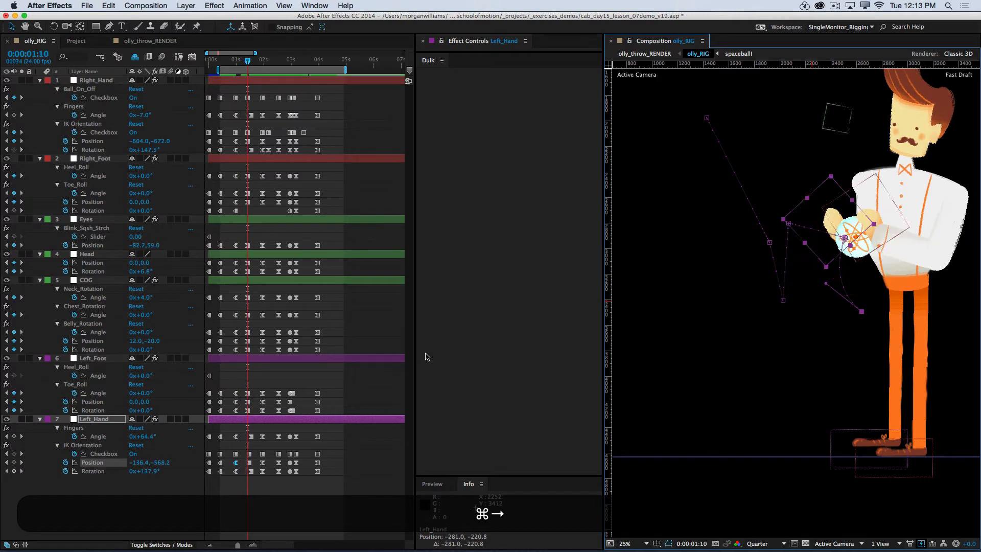
{"action": "key", "text": "super+Right"}
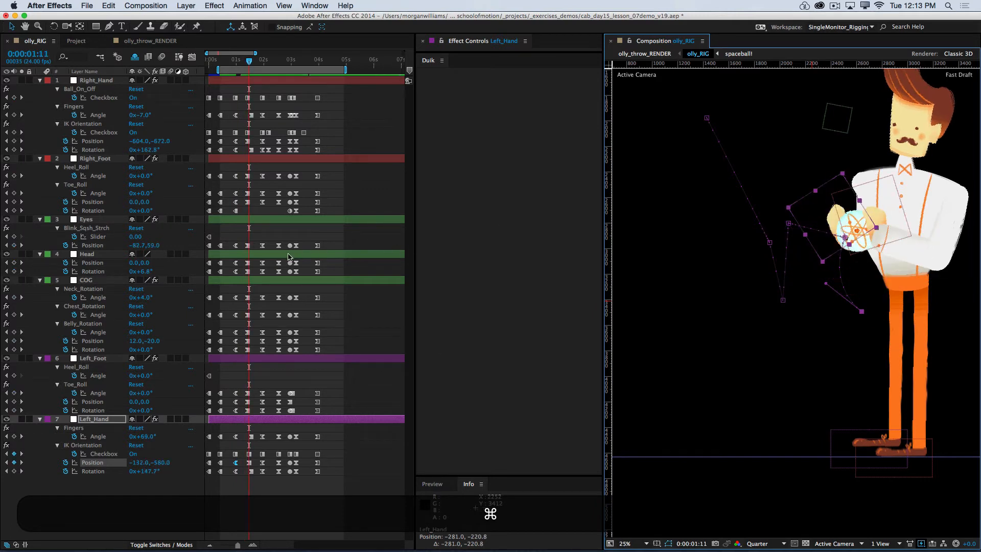
Step frame by frame from 0:00:01:11 to 0:00:02:13 and examine how the left arm and hand move through the wind-up
{"action": "key", "text": "super+Right"}
{"action": "key", "text": "super+Right"}
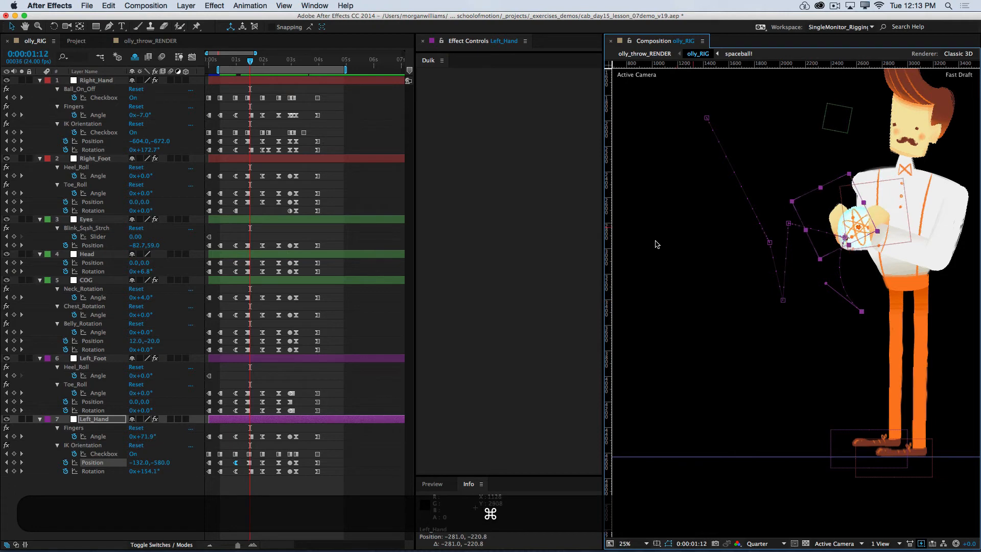
{"action": "key", "text": "super+Right"}
{"action": "key", "text": "super+Right"}
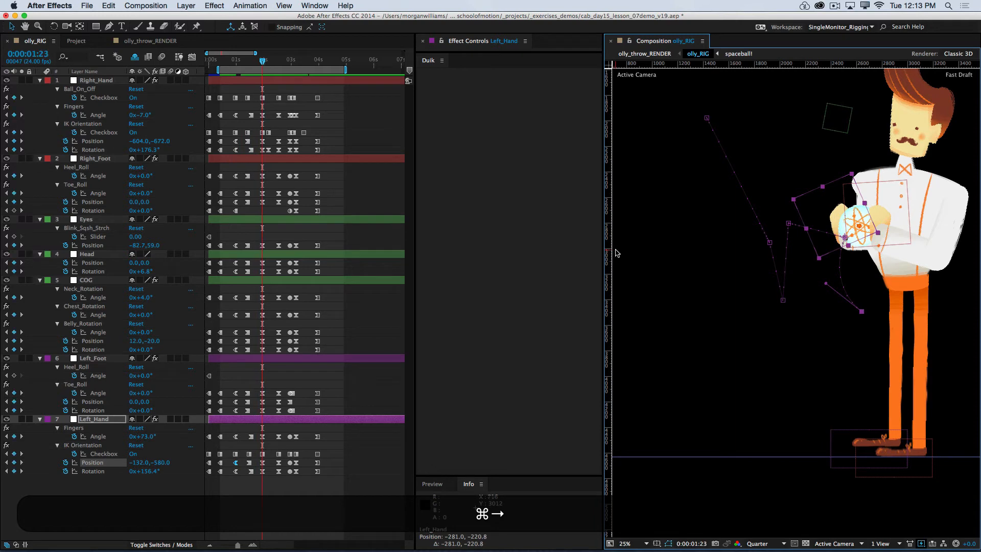
{"action": "key", "text": "super+Right"}
{"action": "key", "text": "super+Right"}
{"action": "key", "text": "super+Right"}
{"action": "key", "text": "super+Right"}
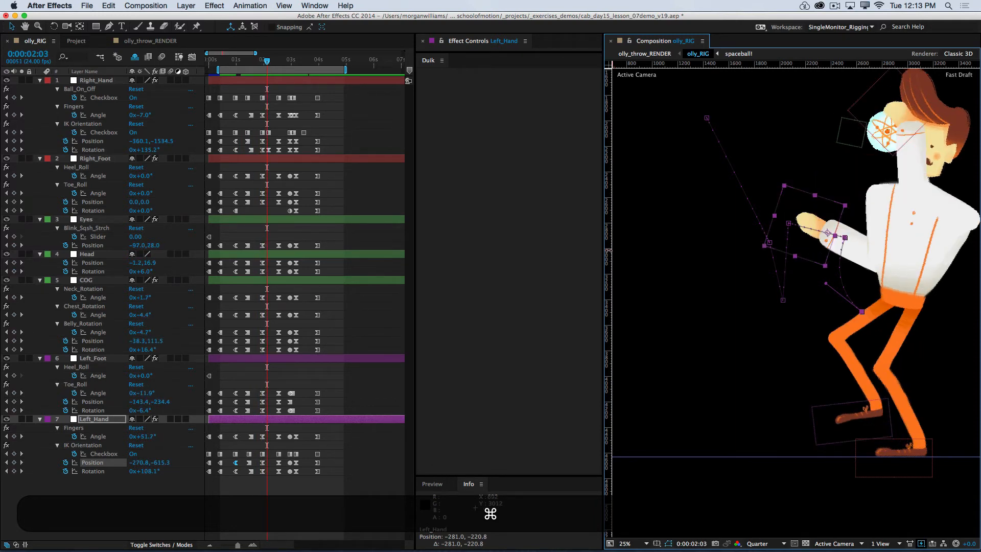
{"action": "key", "text": "super+Left"}
{"action": "key", "text": "super+Right"}
{"action": "key", "text": "super+Right"}
{"action": "key", "text": "super+Right"}
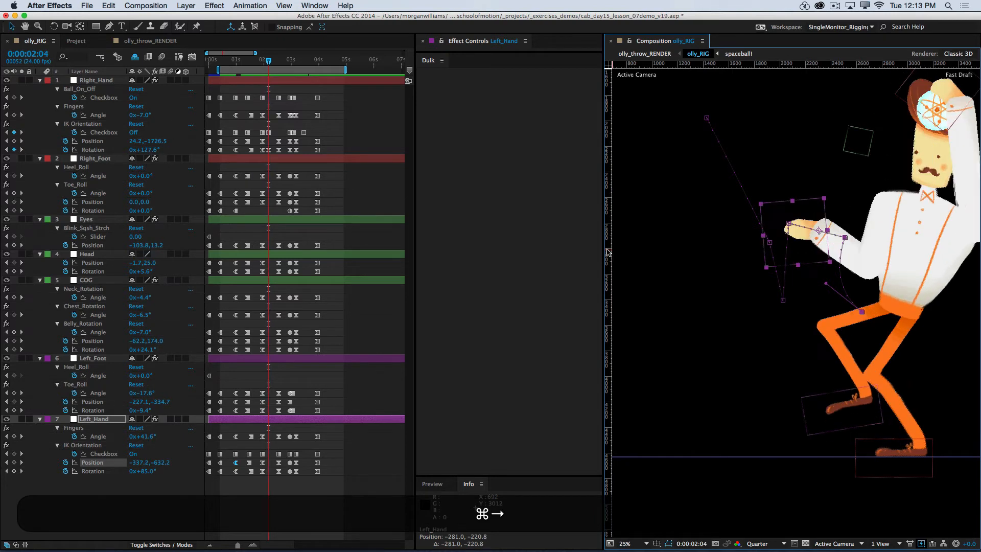
{"action": "key", "text": "super+Right"}
{"action": "key", "text": "super+Right"}
{"action": "key", "text": "super+Right"}
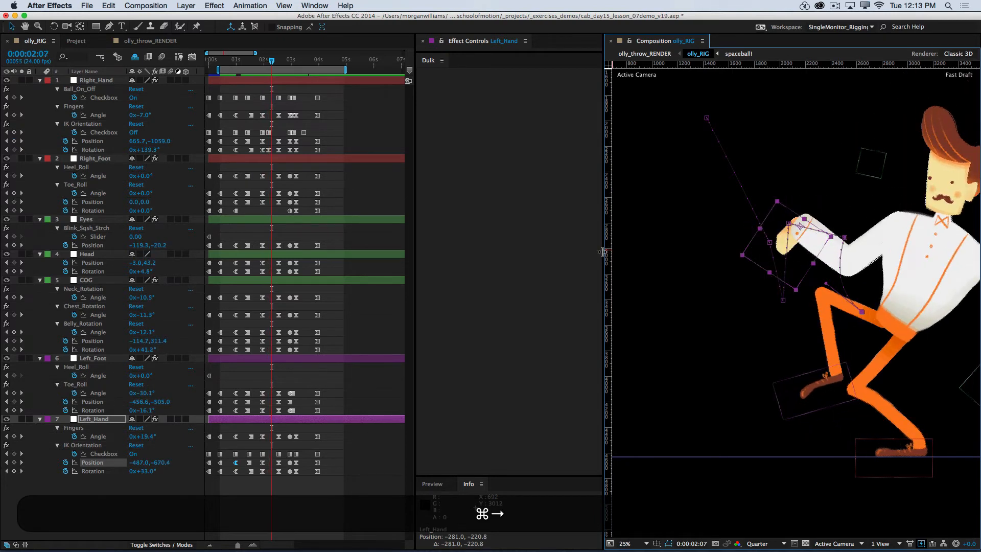
{"action": "key", "text": "super+Right"}
{"action": "key", "text": "super+Right"}
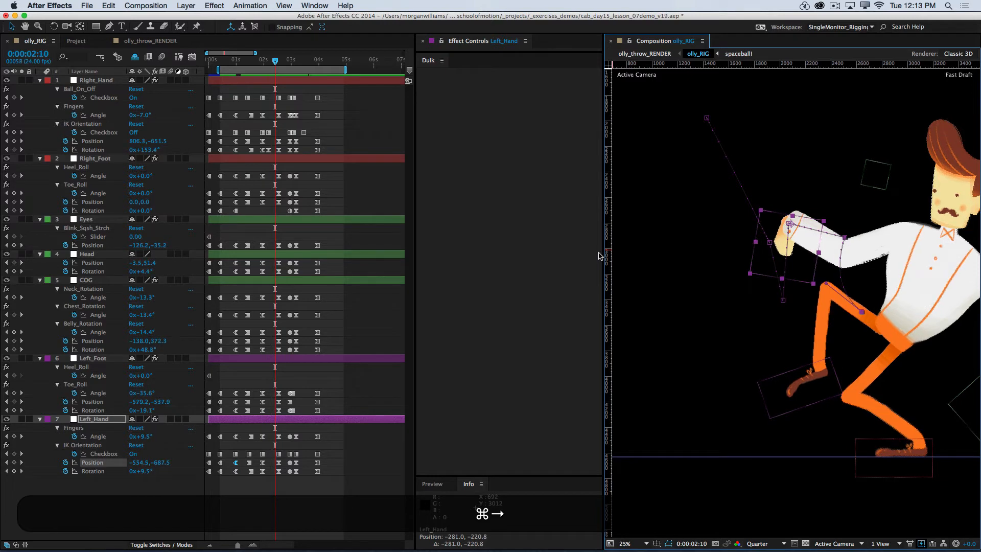
{"action": "key", "text": "super+Right"}
{"action": "key", "text": "super+Right"}
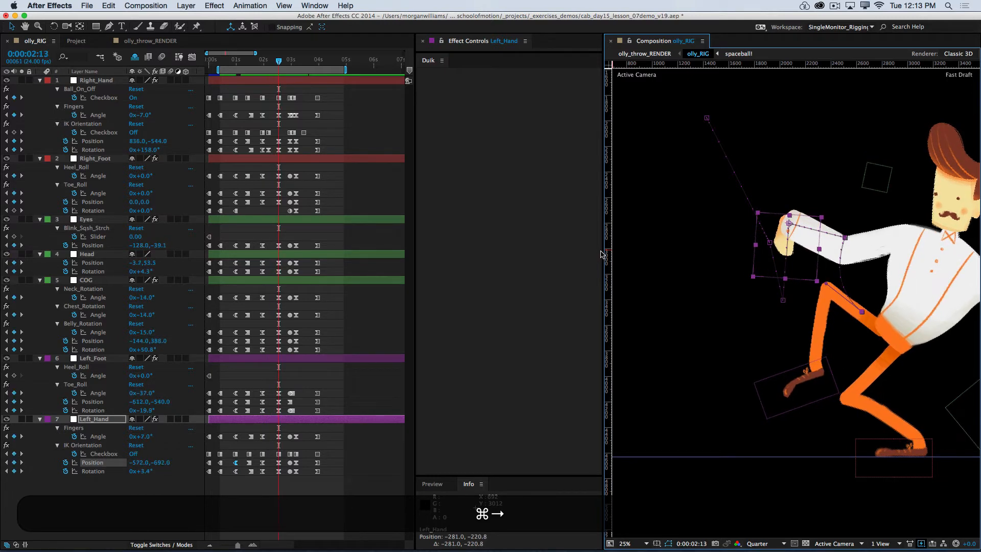
Step back from 0:00:02:13 to around 0:00:02:00 to examine the left hand's arc and elbow bend in reverse
{"action": "key", "text": "super+Left"}
{"action": "key", "text": "super+Left"}
{"action": "key", "text": "super+Left"}
{"action": "key", "text": "super+Left"}
{"action": "key", "text": "super+Left"}
{"action": "key", "text": "super+Left"}
{"action": "key", "text": "super+Left"}
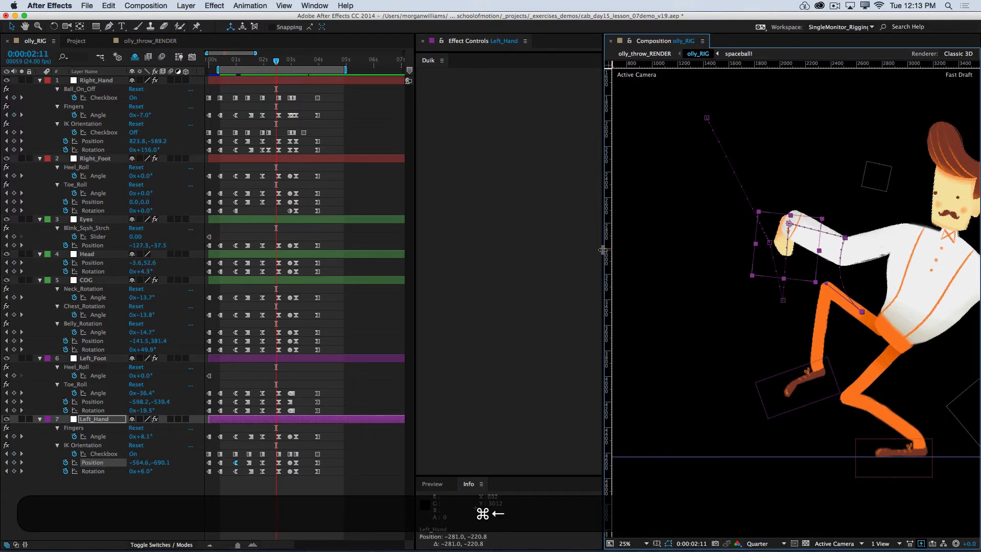
{"action": "key", "text": "super+Left"}
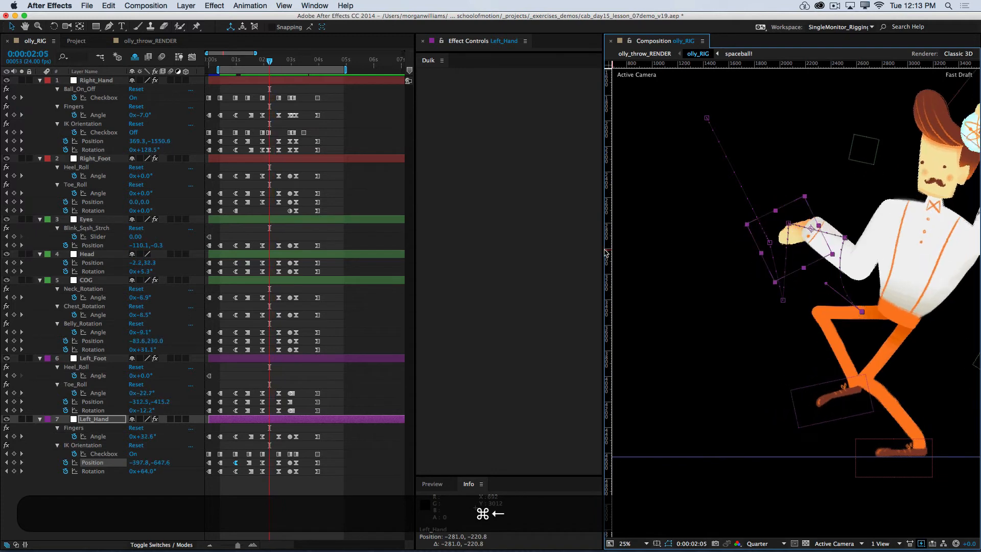
{"action": "key", "text": "super+Left"}
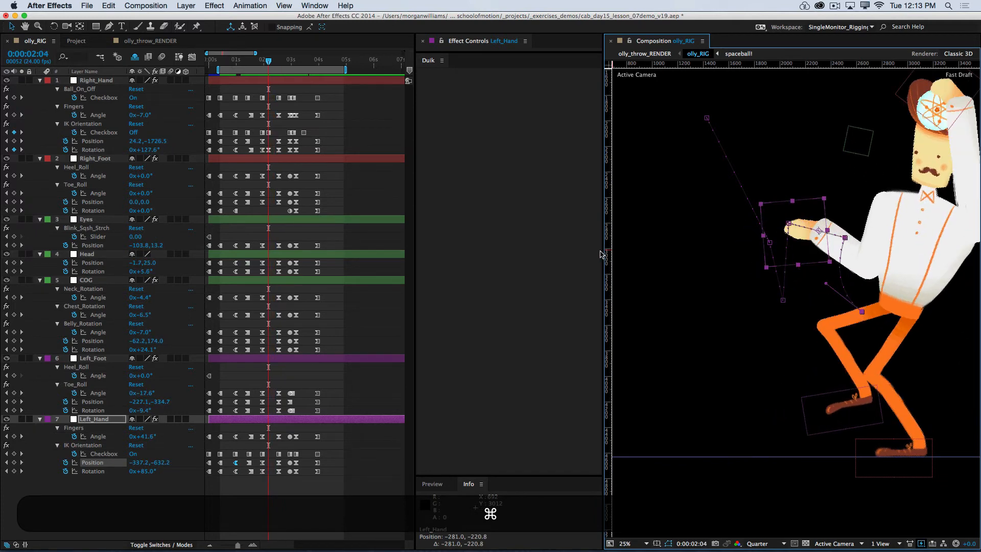
{"action": "key", "text": "super+Left"}
{"action": "key", "text": "super+Left"}
{"action": "key", "text": "super+Left"}
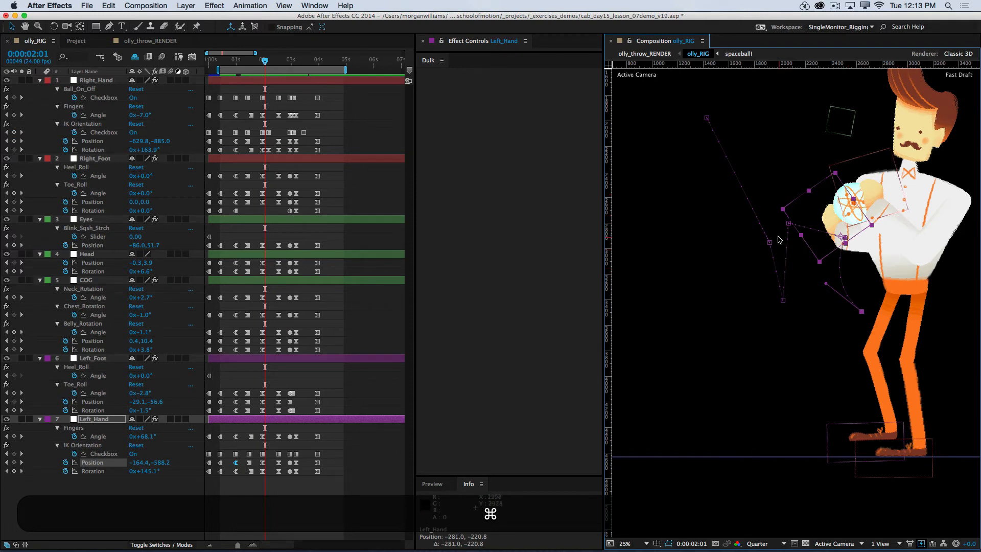
{"action": "key", "text": "super+Left"}
Step forward again to 0:00:02:11 and examine the left hand's path and elbow as the body leans back
{"action": "key", "text": "super+Right"}
{"action": "key", "text": "super+Right"}
{"action": "key", "text": "super+Right"}
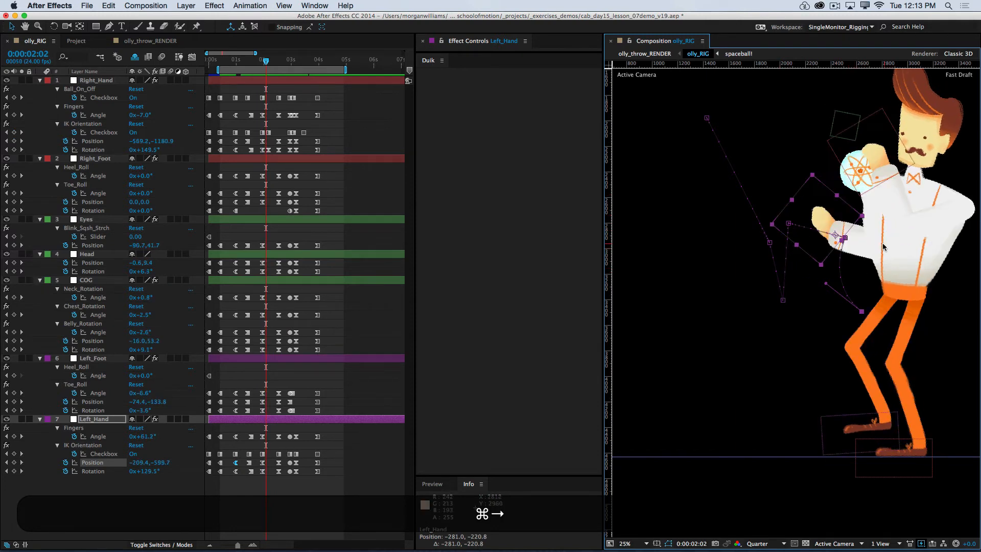
{"action": "key", "text": "super+Right"}
{"action": "key", "text": "super+Right"}
{"action": "key", "text": "super+Right"}
{"action": "key", "text": "super+Right"}
{"action": "key", "text": "super+Right"}
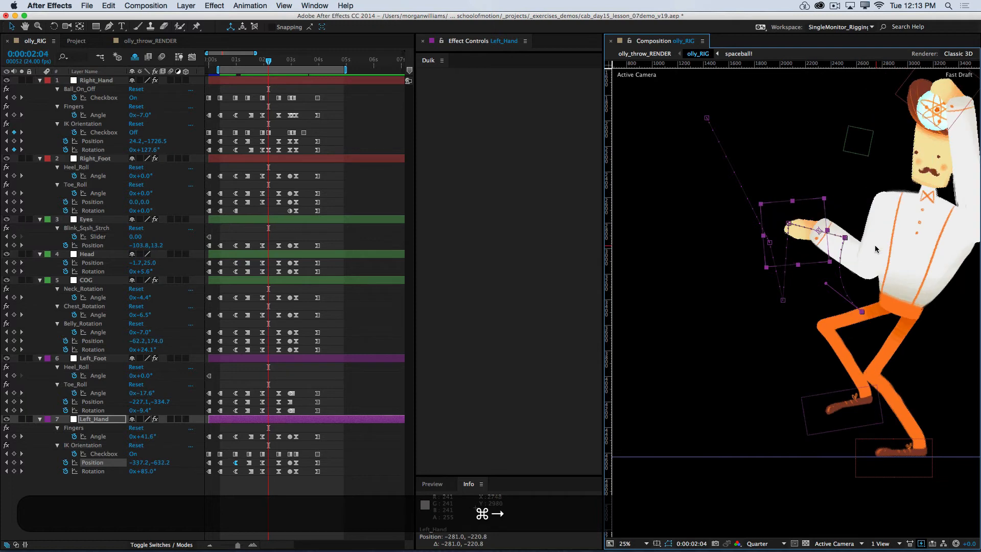
{"action": "key", "text": "super+Right"}
{"action": "key", "text": "super+Right"}
{"action": "key", "text": "super+Right"}
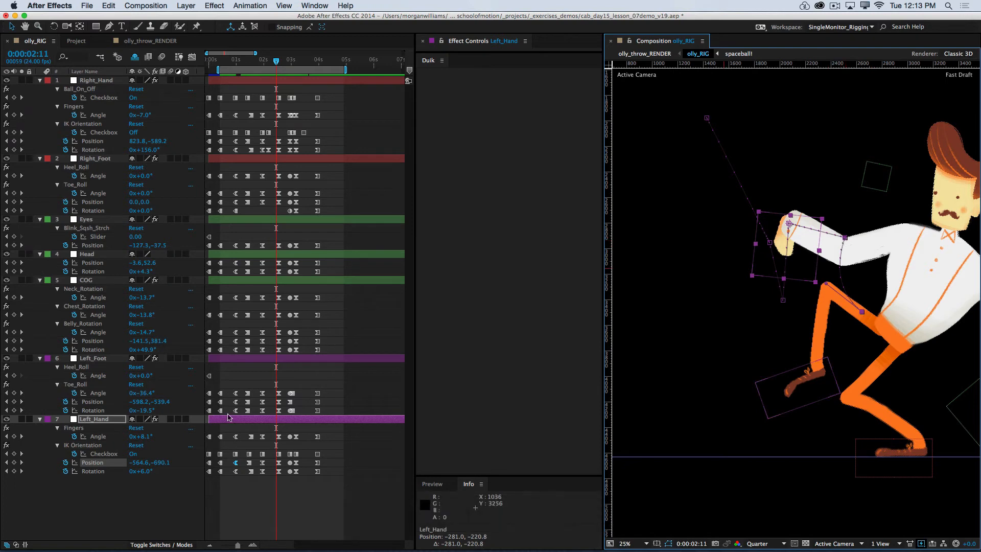
Bend the Left_Hand motion path downward by extending a Bezier handle from its 0:00:01:23 position keyframe to about -425, -277; check back to 0:00:02:06
{"action": "left_click", "coordinate": [263, 463]}
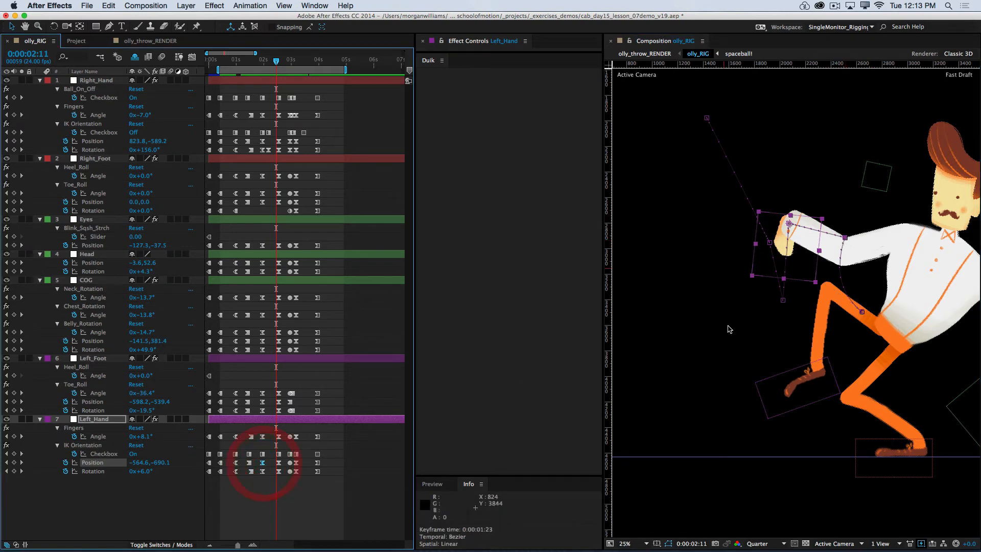
{"action": "left_click_drag", "start_coordinate": [844, 238], "coordinate": [811, 273]}
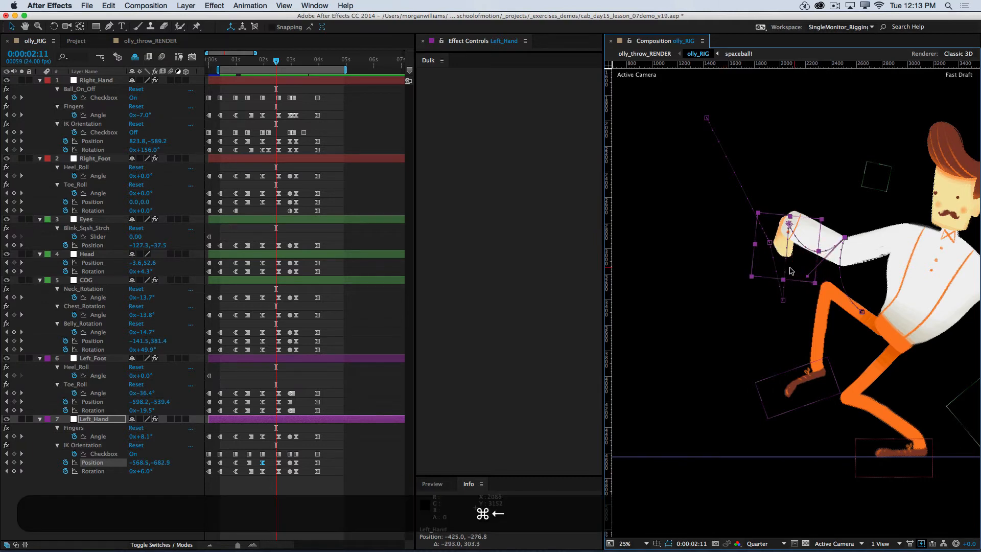
{"action": "key", "text": "super+Left"}
{"action": "key", "text": "super+Left"}
{"action": "key", "text": "super+Left"}
{"action": "key", "text": "super+Left"}
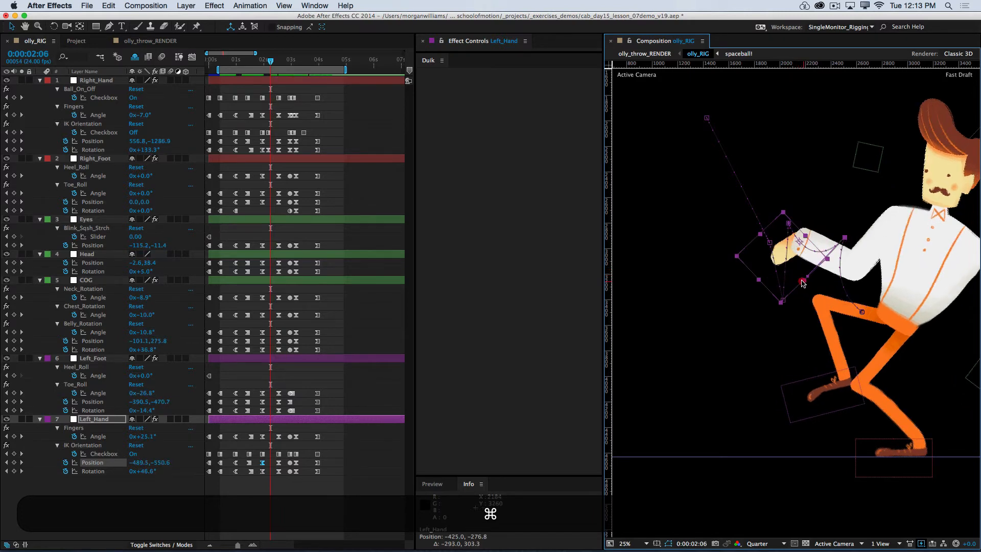
Extend the path handle of the Left_Hand 0:00:01:23 position keyframe outward to about -829, -389 and check the surrounding frames
{"action": "left_click", "coordinate": [792, 277]}
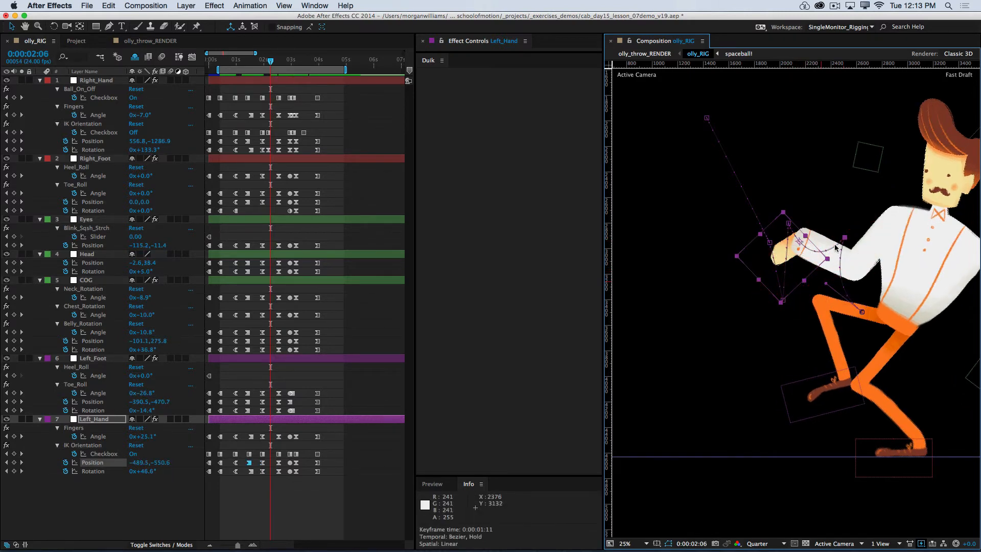
{"action": "left_click", "coordinate": [263, 463]}
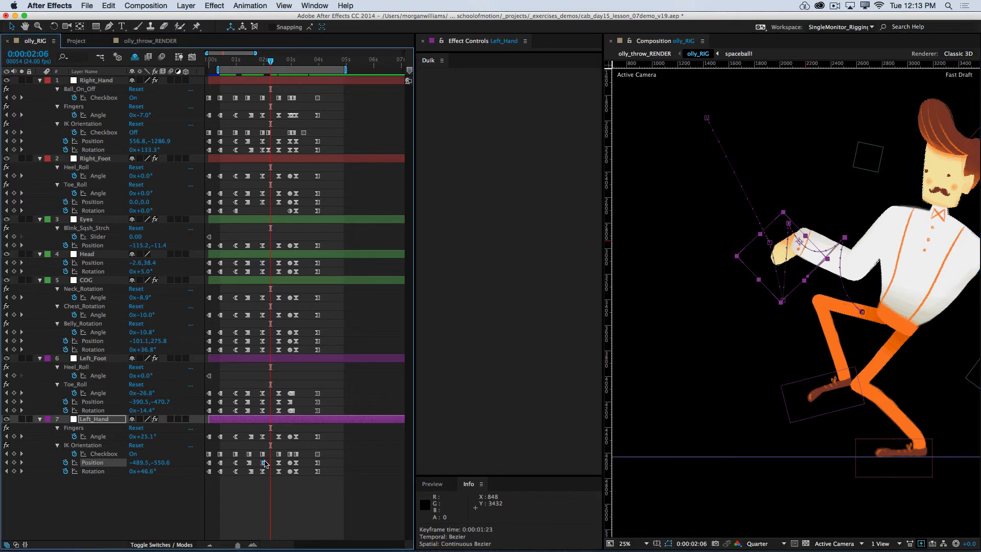
{"action": "left_click_drag", "start_coordinate": [809, 278], "coordinate": [757, 263]}
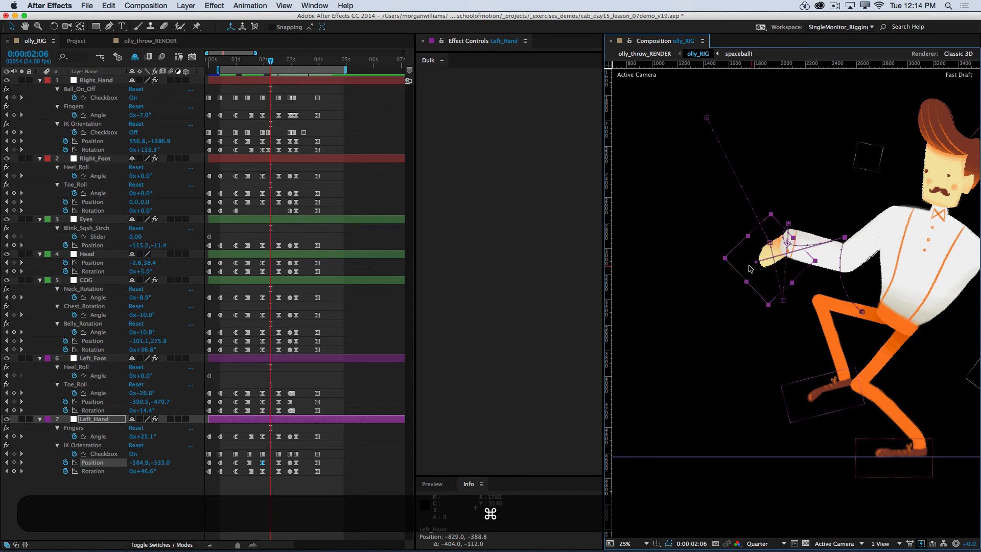
{"action": "key", "text": "super+Left"}
{"action": "key", "text": "super+Left"}
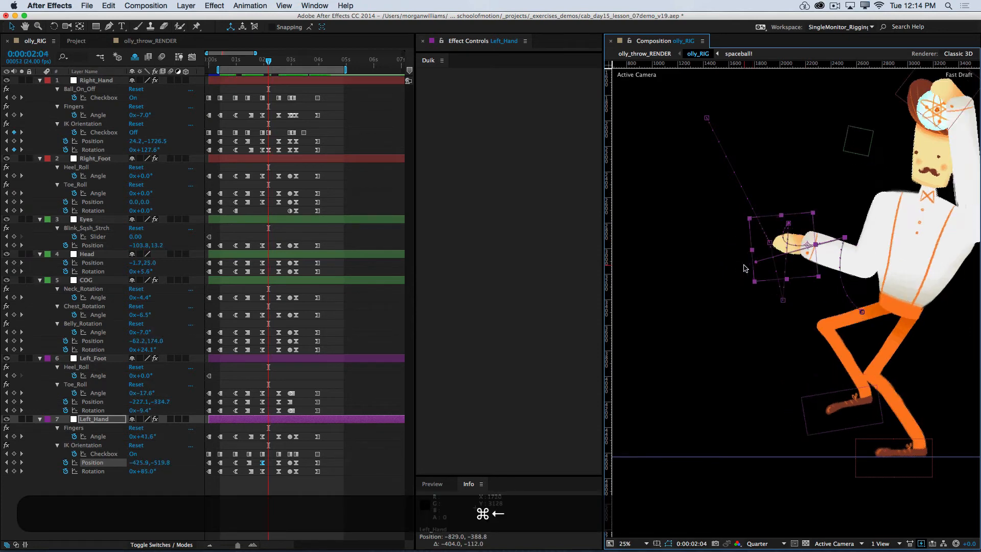
{"action": "key", "text": "super+Left"}
{"action": "key", "text": "super+Right"}
{"action": "key", "text": "super+Right"}
{"action": "key", "text": "super+Right"}
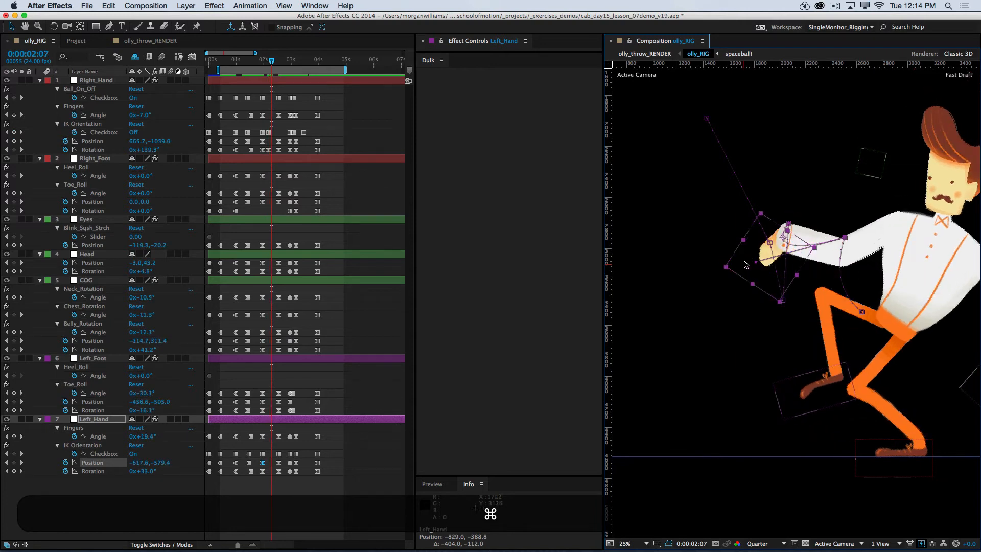
Stretch the Left_Hand path handle further outward to about -1073, -413, straightening the arm around 0:00:02:06 and 0:00:02:07
{"action": "left_click_drag", "start_coordinate": [757, 263], "coordinate": [729, 260]}
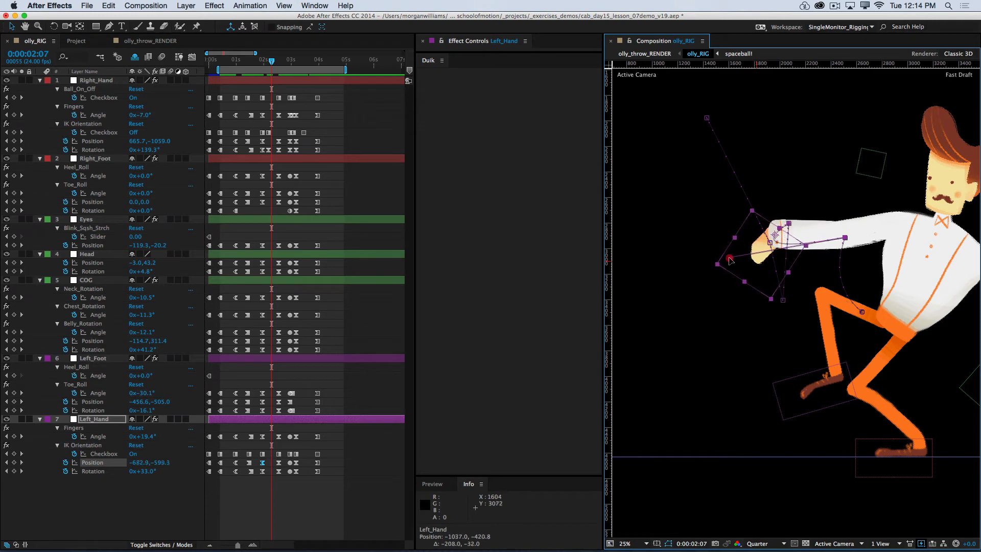
{"action": "key", "text": "super+Left"}
{"action": "key", "text": "super+Right"}
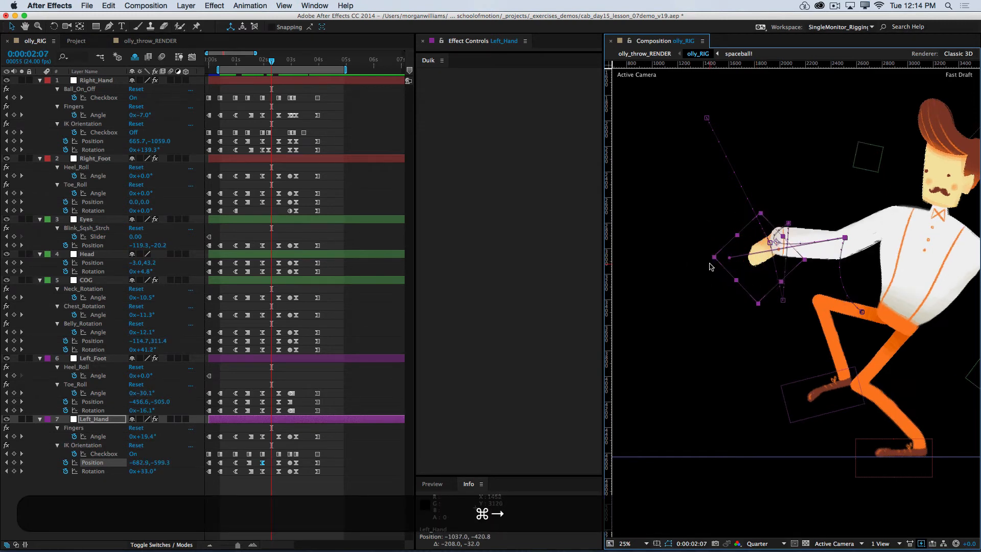
{"action": "key", "text": "super+Right"}
{"action": "key", "text": "super+Left"}
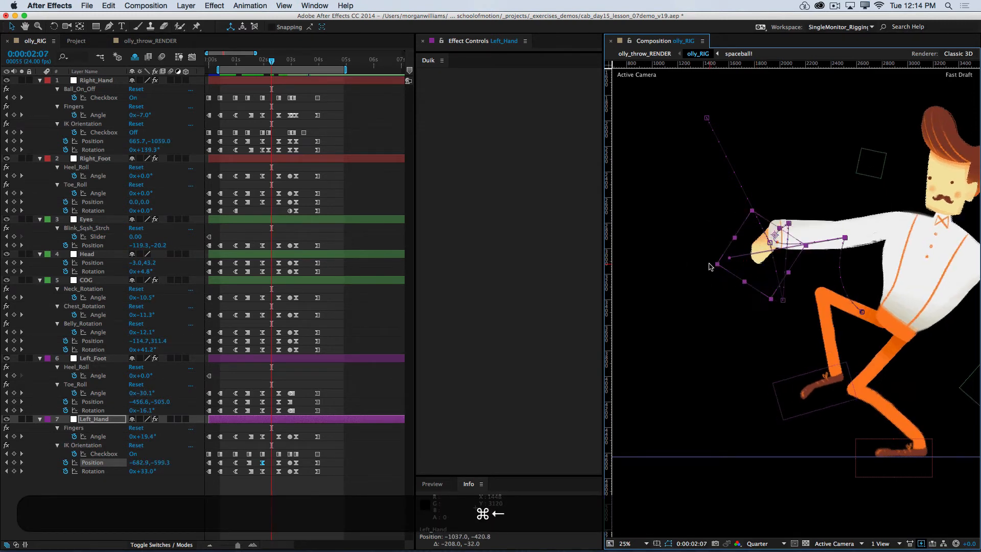
{"action": "left_click_drag", "start_coordinate": [729, 261], "coordinate": [727, 262]}
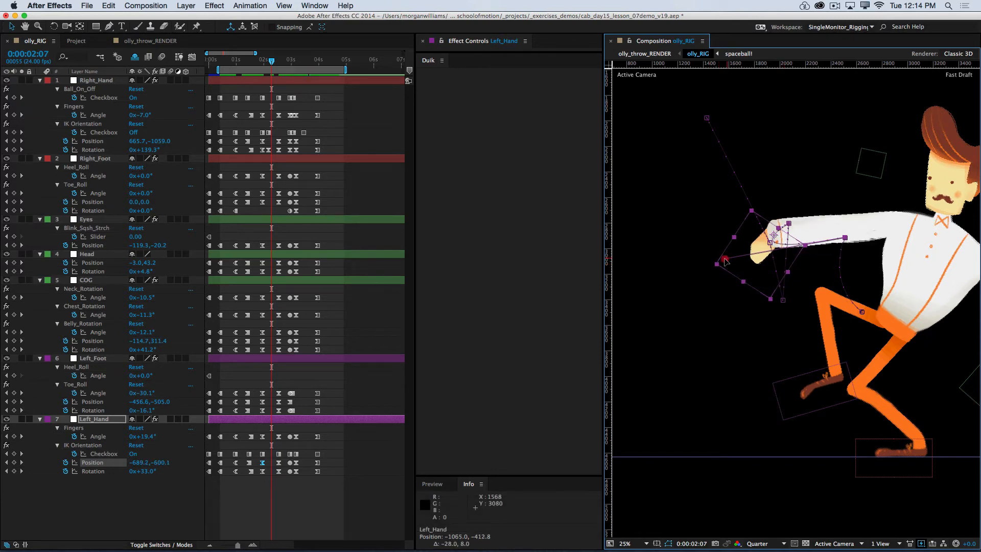
{"action": "key", "text": "super+Left"}
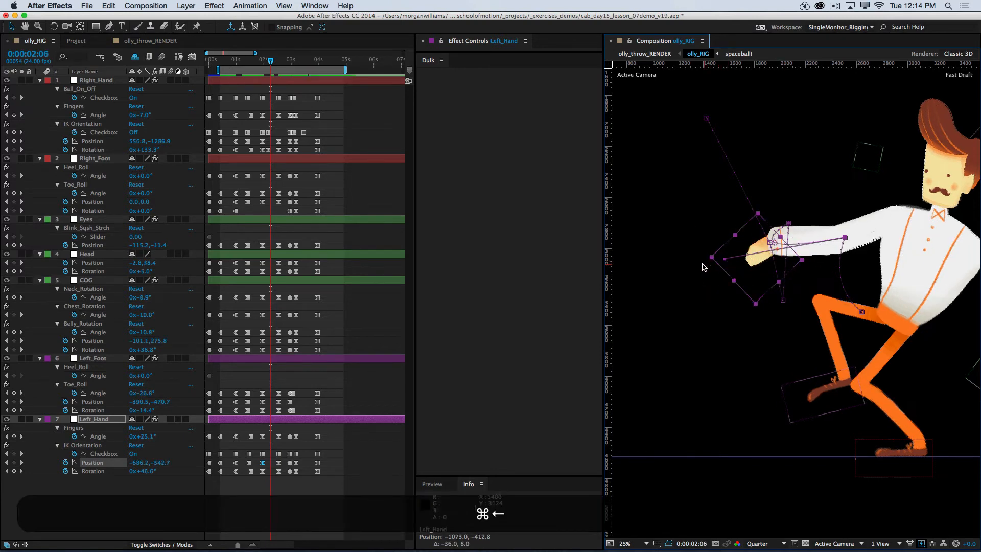
{"action": "key", "text": "super+Right"}
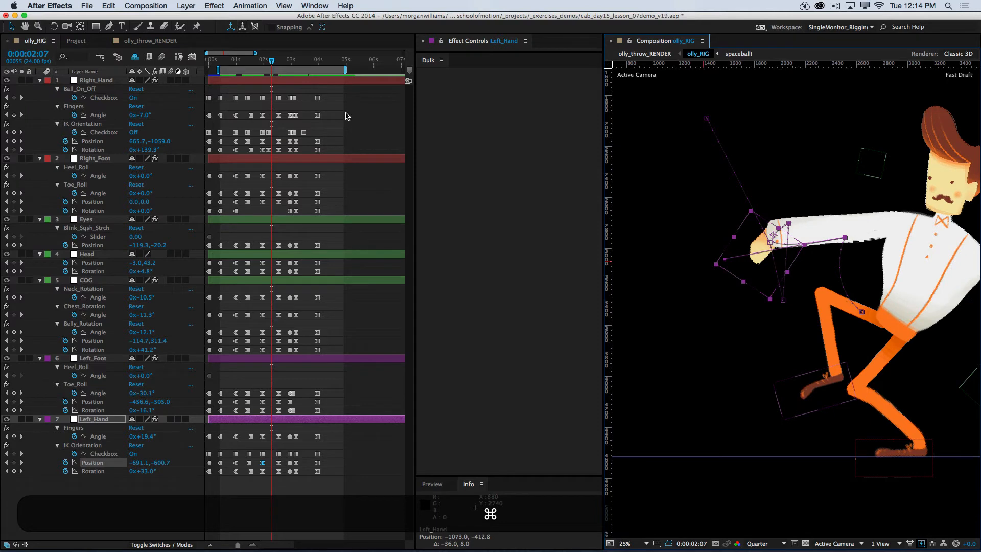
Move the Left_Hand IK Orientation checkbox keyframe from 0:00:02:13 to 0:00:02:07 and check the elbow flip through 0:00:02:13
{"action": "left_click", "coordinate": [279, 454]}
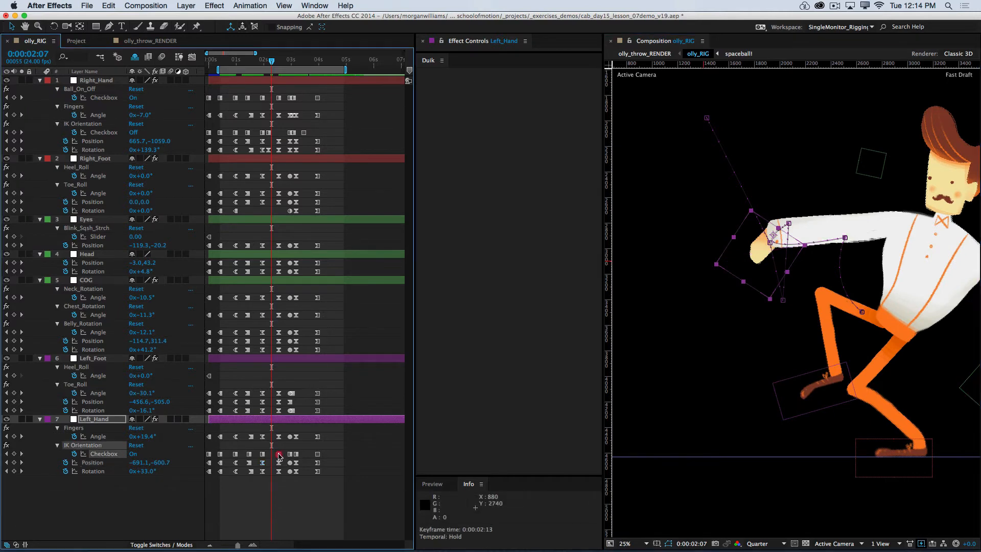
{"action": "left_click_drag", "start_coordinate": [280, 456], "coordinate": [271, 456]}
{"action": "key", "text": "ctrl+Left"}
{"action": "key", "text": "ctrl+Right"}
{"action": "key", "text": "ctrl+Right"}
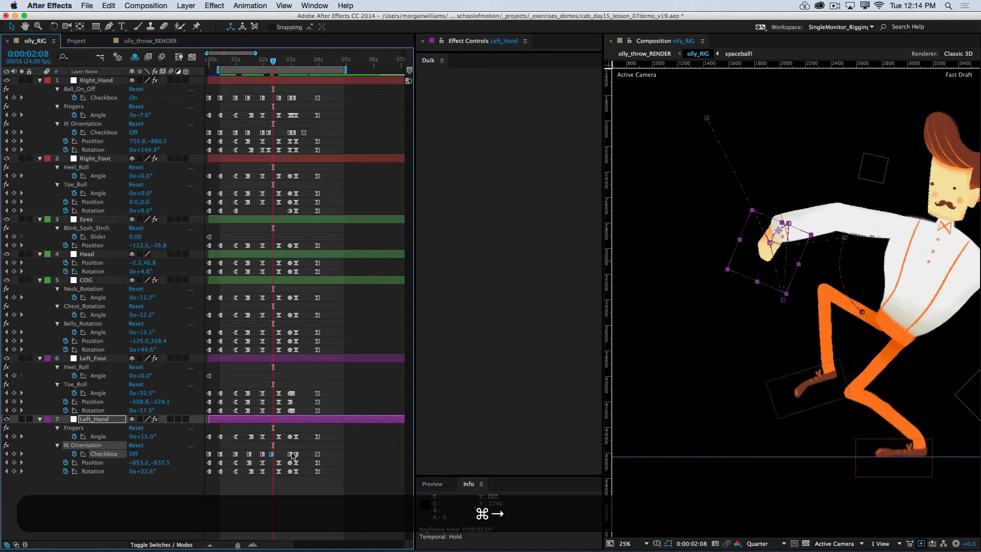
{"action": "key", "text": "ctrl+Right"}
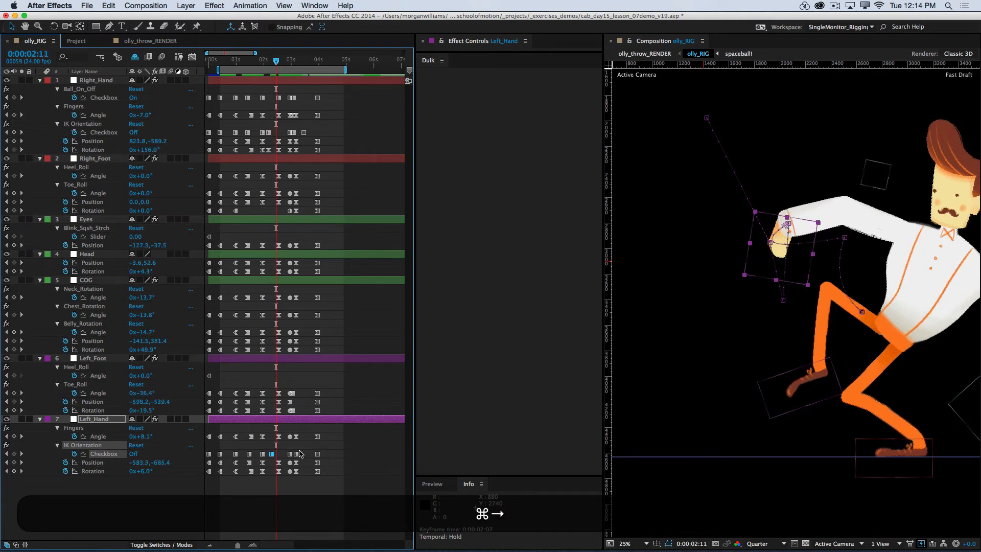
{"action": "key", "text": "ctrl+Right"}
{"action": "key", "text": "ctrl+Right"}
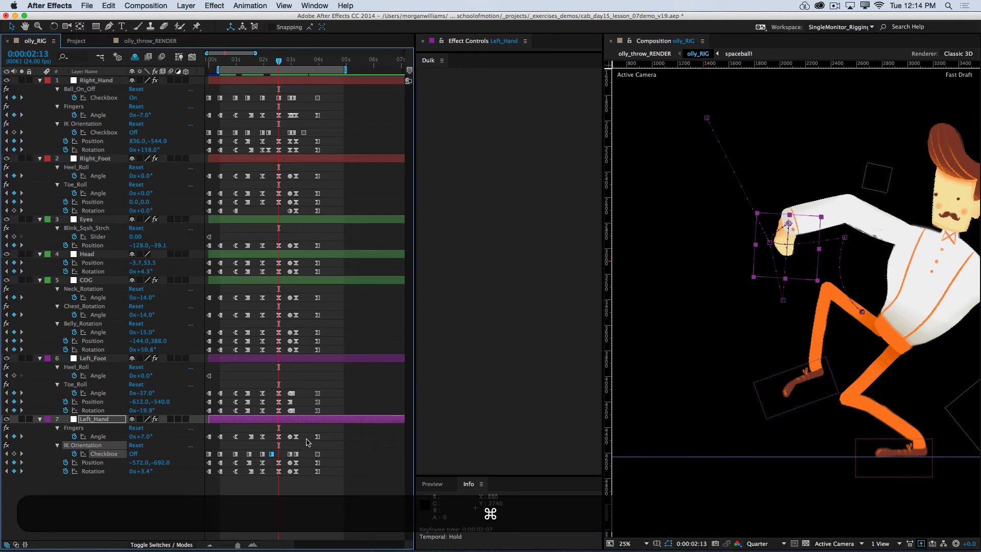
Save the project and play a RAM preview of the throw animation
{"action": "key", "text": "ctrl+s"}
{"action": "key", "text": "KP_0"}
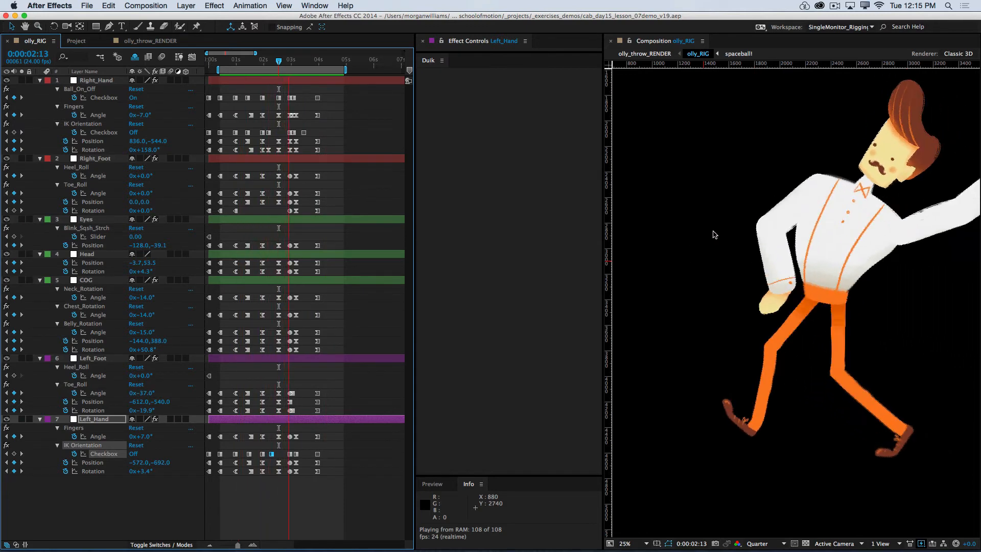
{"action": "key", "text": "space"}
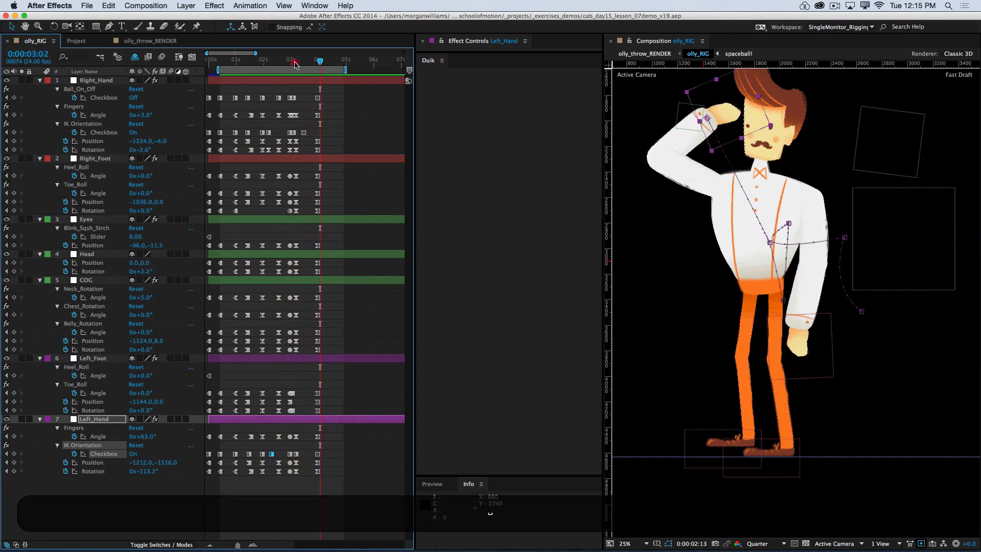
Examine the throw frame by frame from 0:00:02:22 to 0:00:03:03, checking the left arm's bend and path
{"action": "left_click_drag", "start_coordinate": [295, 64], "coordinate": [283, 79]}
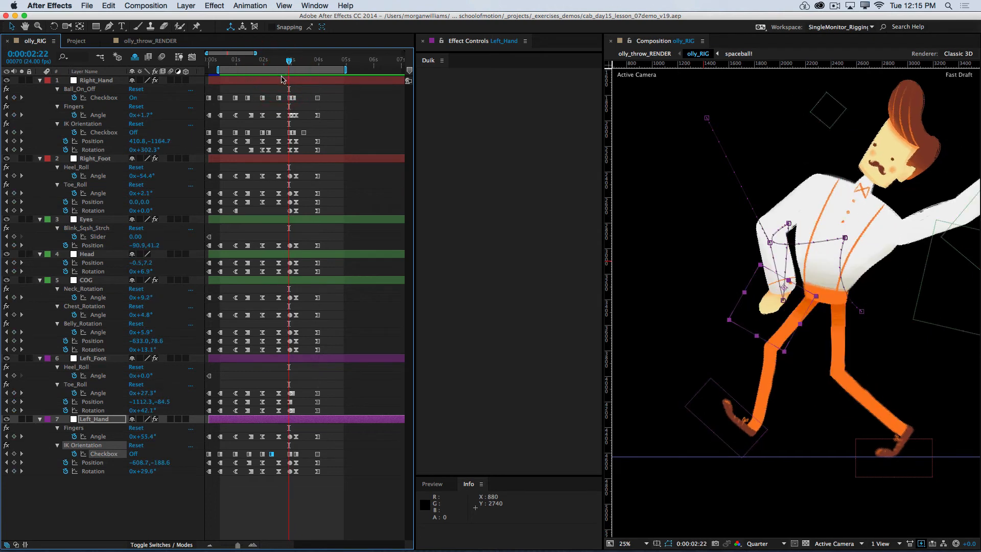
{"action": "key", "text": "super+Right"}
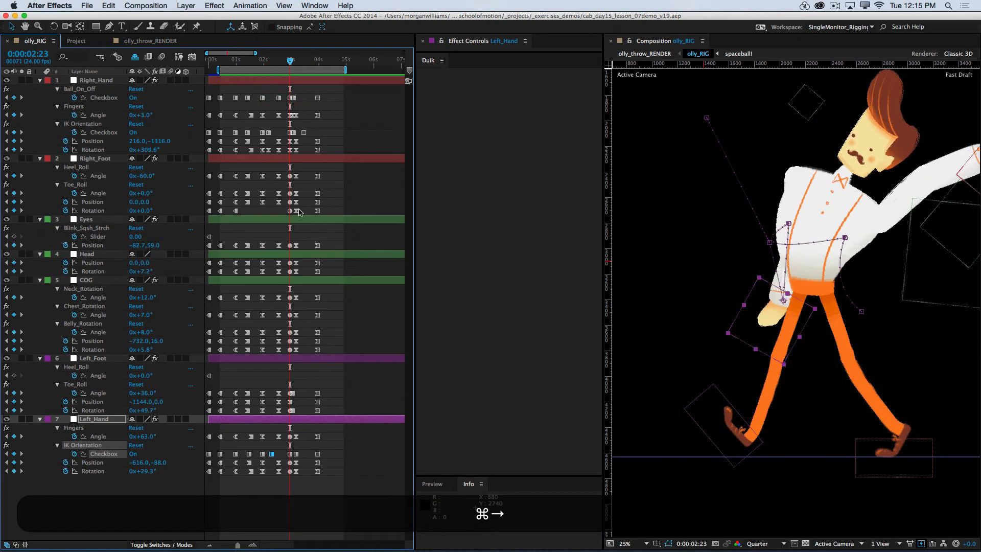
{"action": "key", "text": "super+Left"}
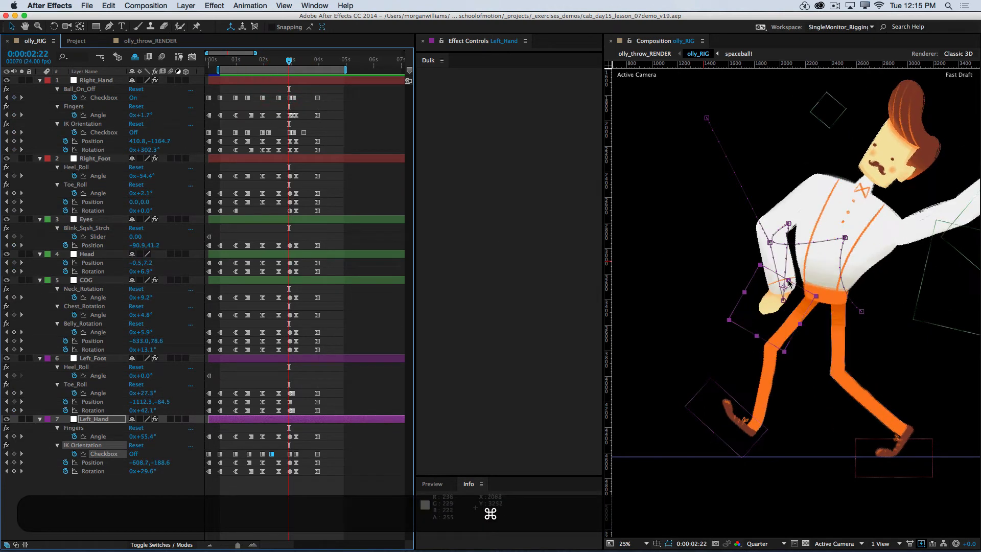
{"action": "key", "text": "super+Right"}
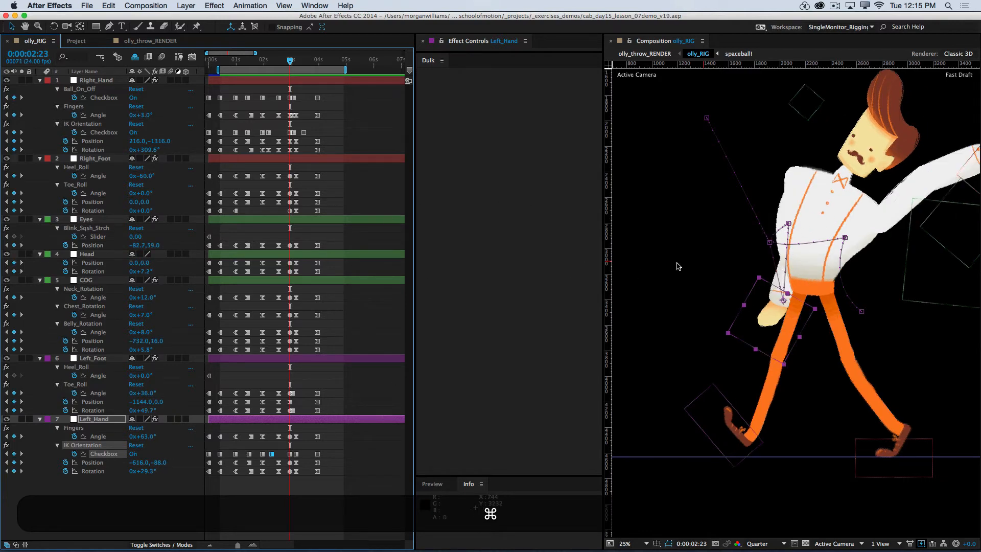
{"action": "key", "text": "super+Right"}
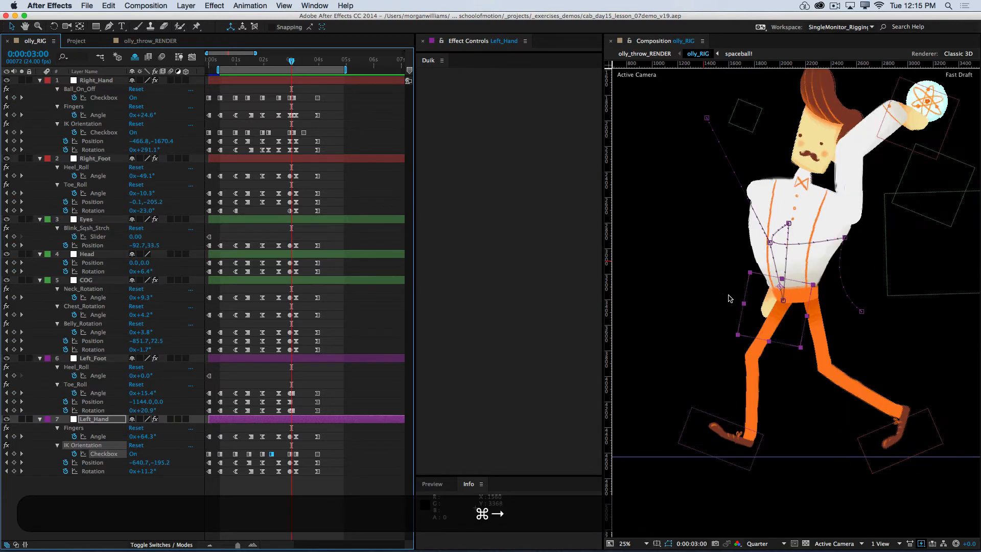
{"action": "key", "text": "super+Right"}
{"action": "key", "text": "super+Right"}
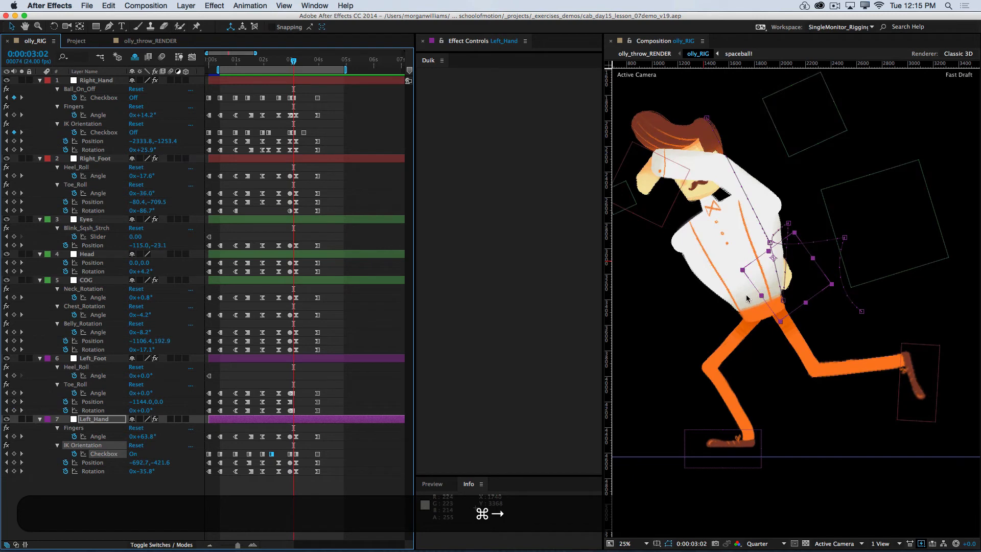
{"action": "key", "text": "super+Right"}
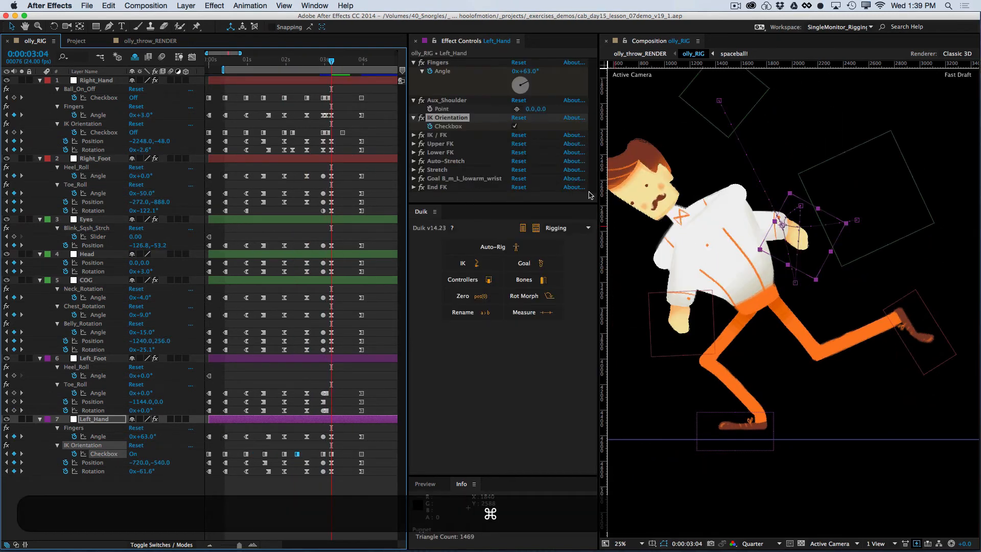
Examine the follow-through frames from 0:00:03:04 to 0:00:03:15 for how the left hand travels past the body
{"action": "key", "text": "super+Right"}
{"action": "key", "text": "super+Right"}
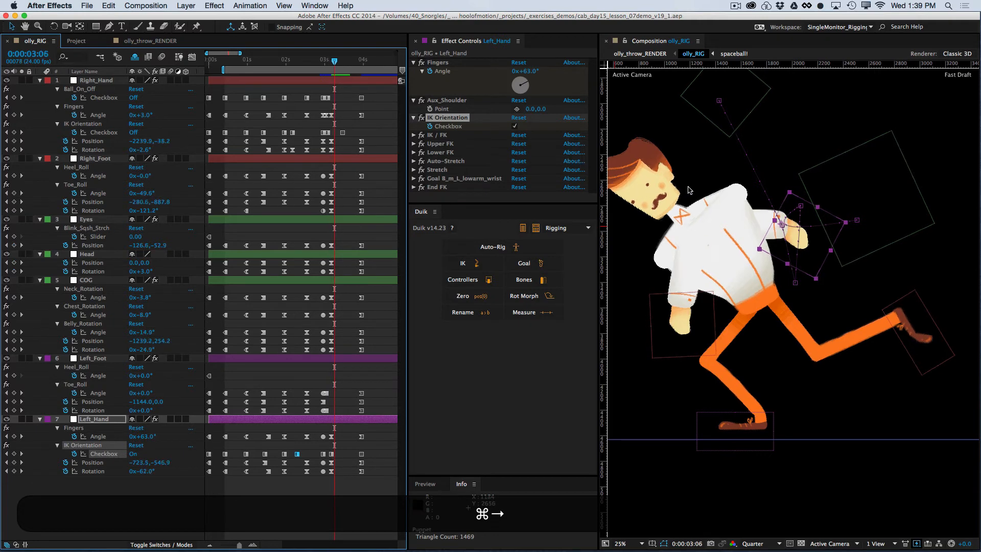
{"action": "key", "text": "super+Right"}
{"action": "key", "text": "super+Right"}
{"action": "key", "text": "super+Right"}
{"action": "key", "text": "super+Right"}
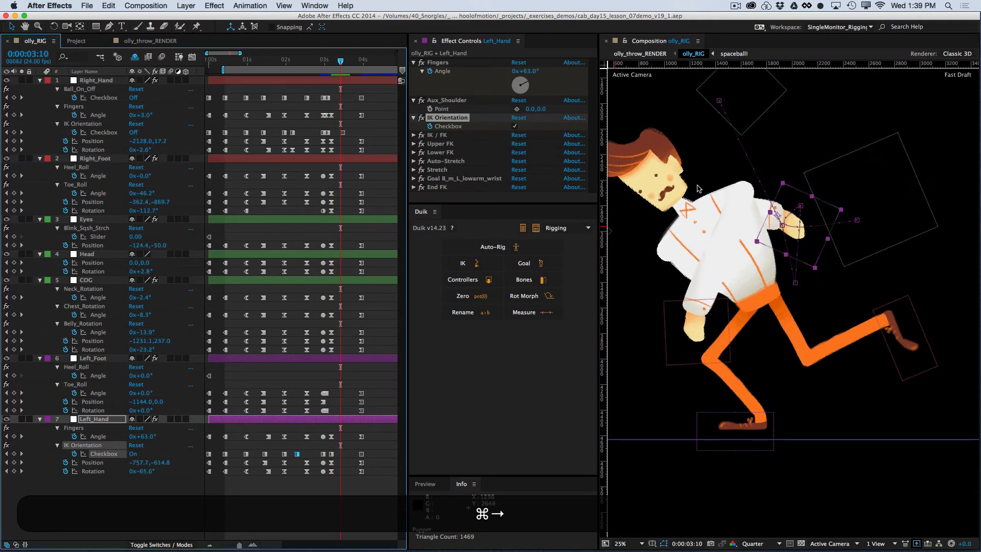
{"action": "key", "text": "super+Right"}
{"action": "key", "text": "super+Right"}
{"action": "key", "text": "super+Right"}
{"action": "key", "text": "super+Right"}
{"action": "key", "text": "super+Right"}
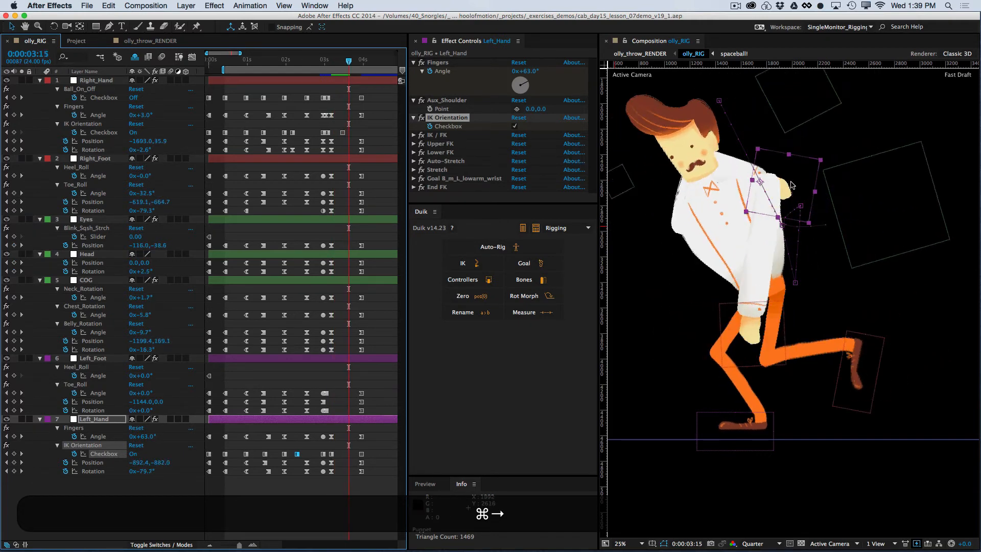
Compare the left arm's poses around 0:00:03:12 to 0:00:03:15, and follow the recovery motion through to 0:00:03:21
{"action": "key", "text": "super+Left"}
{"action": "key", "text": "super+Left"}
{"action": "key", "text": "super+Left"}
{"action": "key", "text": "super+Right"}
{"action": "key", "text": "super+Right"}
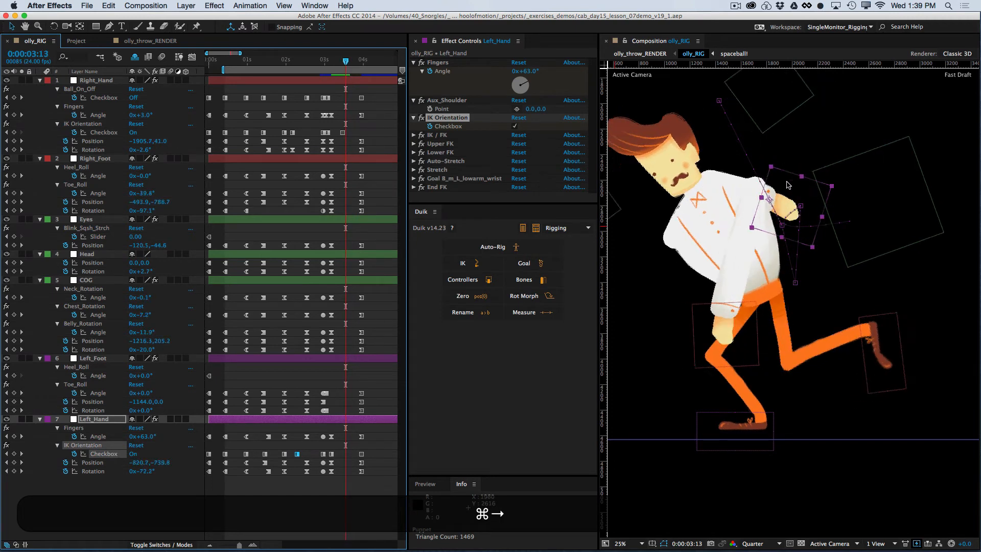
{"action": "key", "text": "super+Right"}
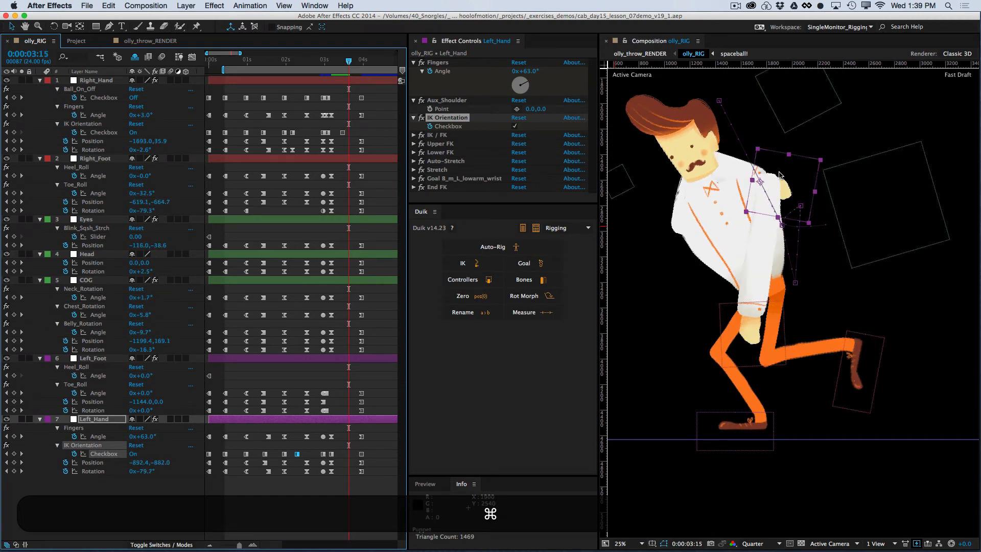
{"action": "key", "text": "super+Left"}
{"action": "key", "text": "super+Left"}
{"action": "key", "text": "super+Right"}
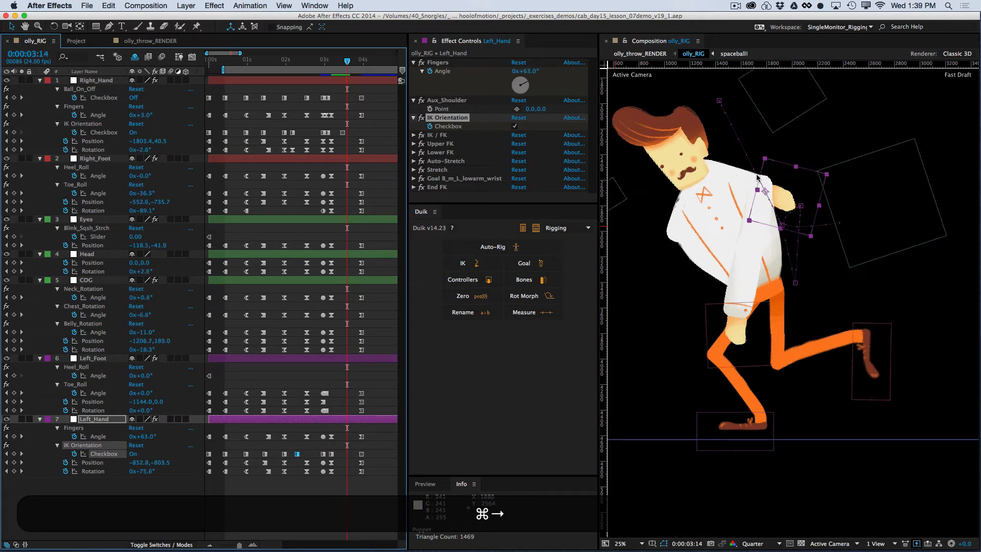
{"action": "key", "text": "super+Right"}
{"action": "key", "text": "super+Right"}
{"action": "key", "text": "super+Right"}
{"action": "key", "text": "super+Right"}
{"action": "key", "text": "super+Right"}
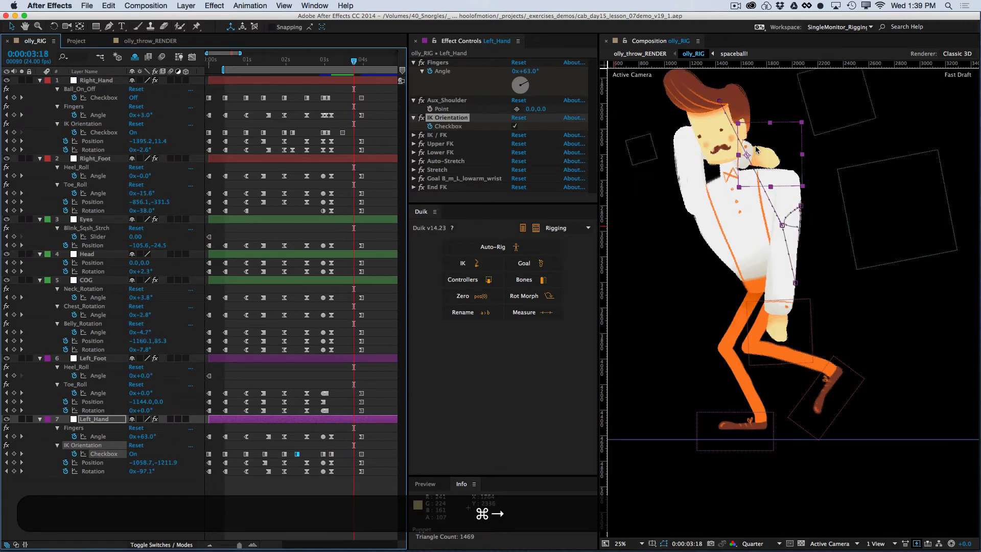
{"action": "key", "text": "super+Right"}
{"action": "key", "text": "super+Right"}
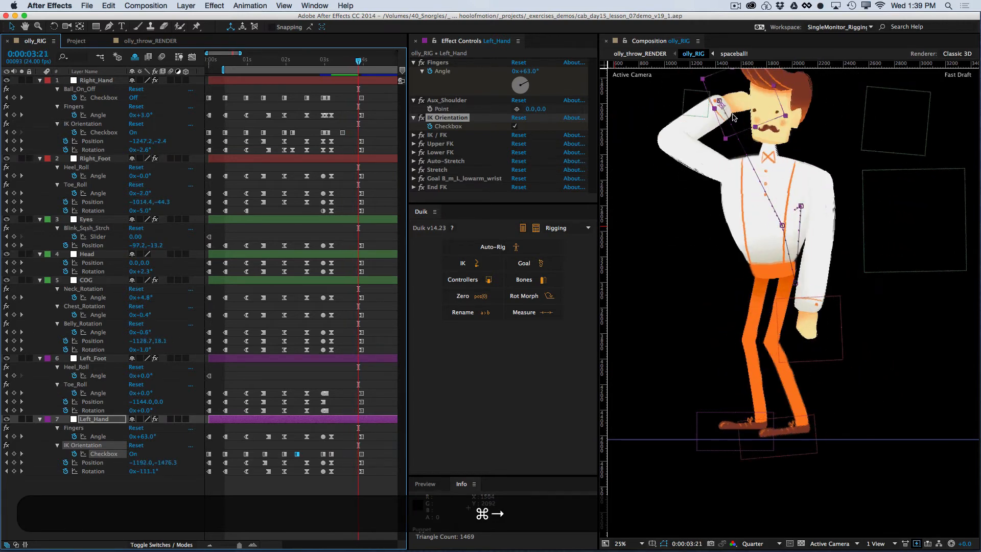
Review the recovery back and forth between 0:00:03:12 and 0:00:03:21, checking where the left hand crosses the torso and face
{"action": "key", "text": "super+Left"}
{"action": "key", "text": "super+Left"}
{"action": "key", "text": "super+Left"}
{"action": "key", "text": "super+Left"}
{"action": "key", "text": "super+Left"}
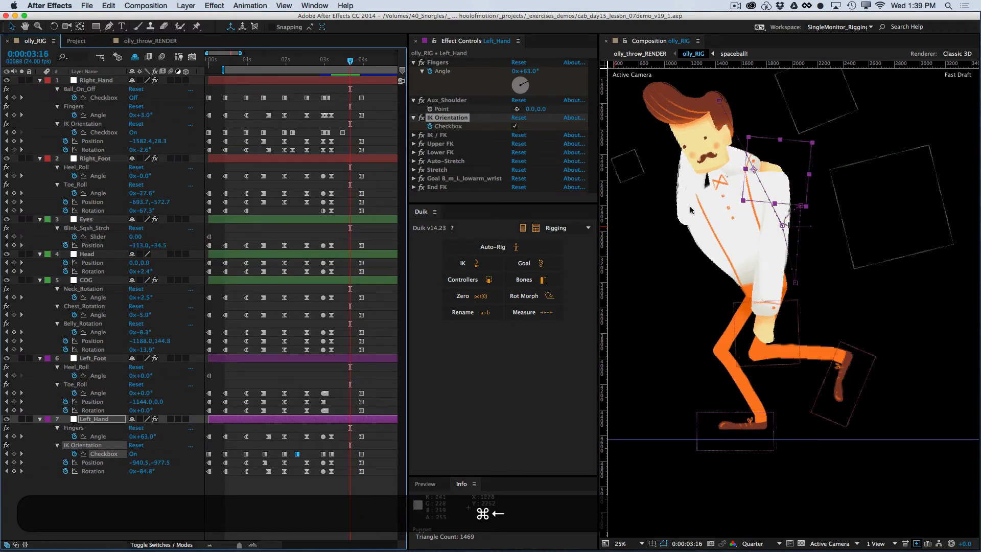
{"action": "key", "text": "super+Left"}
{"action": "key", "text": "super+Left"}
{"action": "key", "text": "super+Left"}
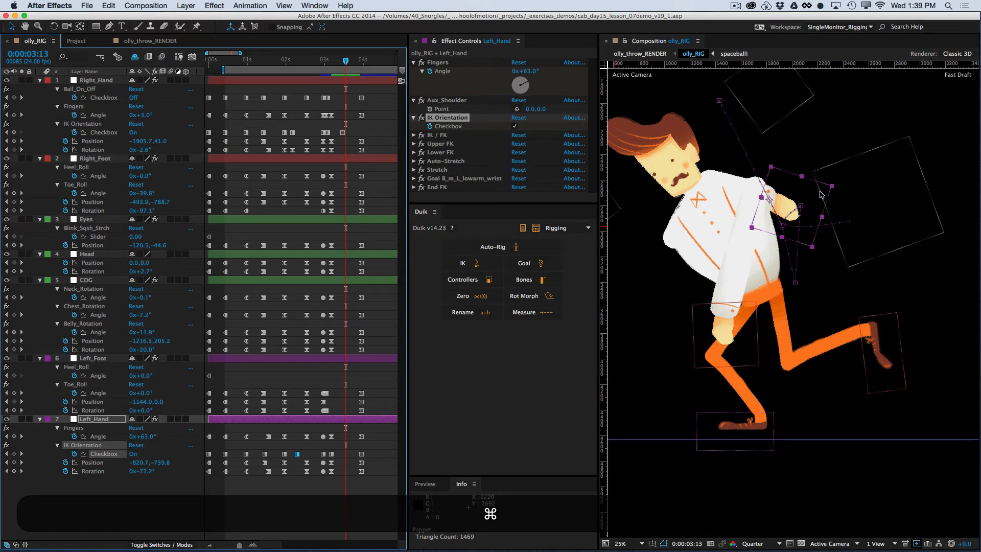
{"action": "key", "text": "super+Right"}
{"action": "key", "text": "super+Right"}
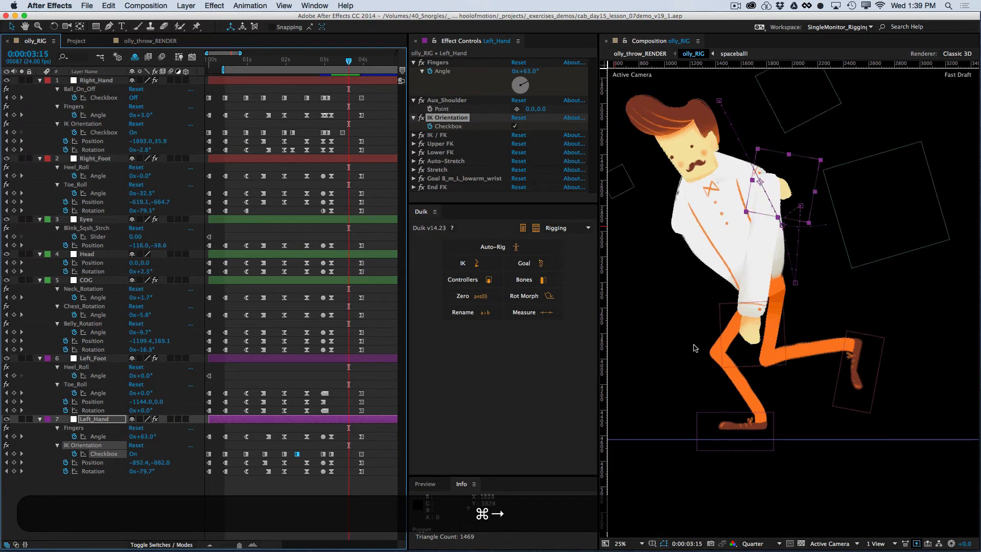
{"action": "key", "text": "super+Right"}
{"action": "key", "text": "super+Right"}
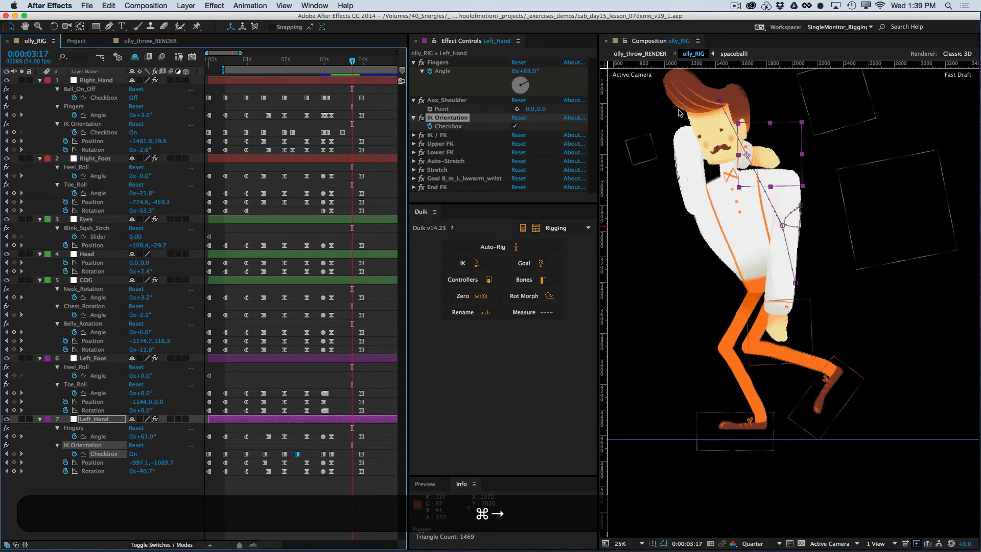
{"action": "key", "text": "super+Right"}
{"action": "key", "text": "super+Right"}
{"action": "key", "text": "super+Left"}
{"action": "key", "text": "super+Left"}
{"action": "key", "text": "super+Left"}
{"action": "key", "text": "super+Left"}
{"action": "key", "text": "super+Left"}
{"action": "key", "text": "super+Left"}
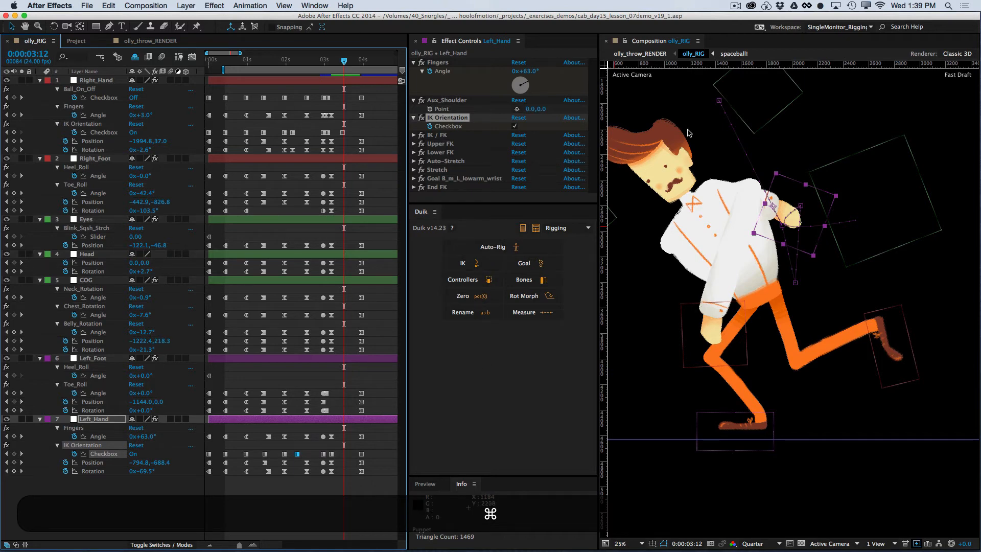
Check the left hand's hold on the frames before the recovery, going back from 0:00:03:12 and returning to 0:00:03:08
{"action": "key", "text": "super+Left"}
{"action": "key", "text": "super+Left"}
{"action": "key", "text": "super+Left"}
{"action": "key", "text": "super+Left"}
{"action": "key", "text": "super+Left"}
{"action": "key", "text": "super+Left"}
{"action": "key", "text": "super+Left"}
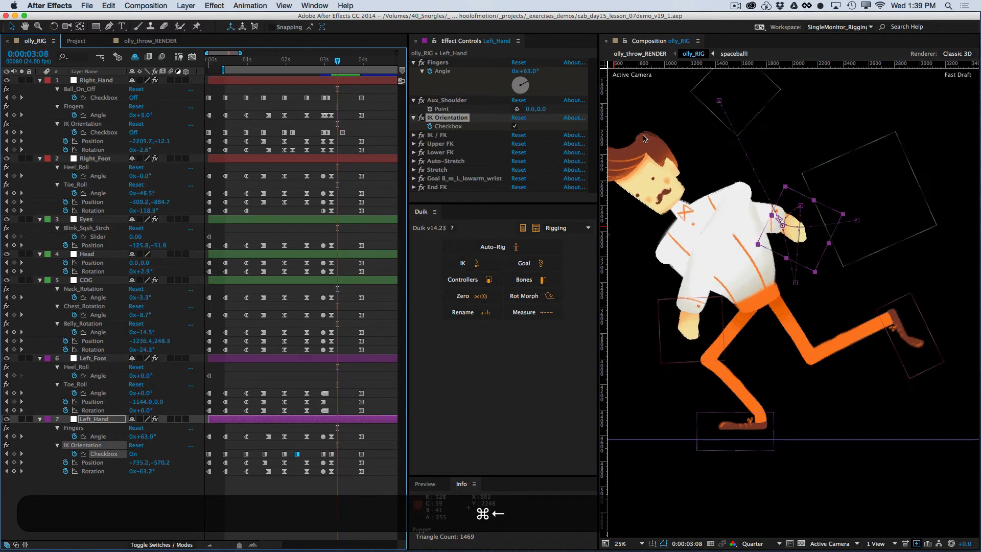
{"action": "key", "text": "super+Right"}
{"action": "key", "text": "super+Right"}
{"action": "key", "text": "super+Right"}
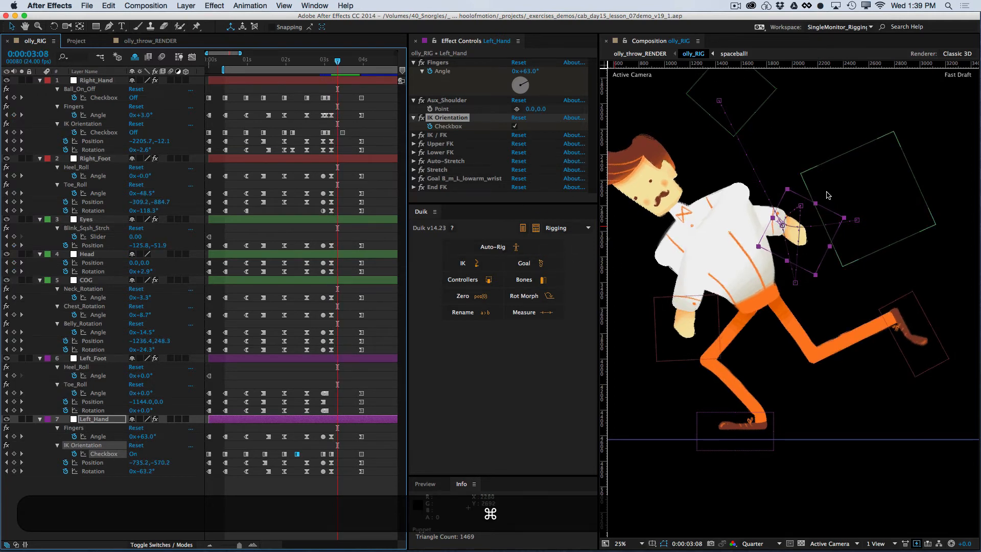
At 0:00:03:14, move Left_Hand out in front of the body to about -1908.8, 72.5
{"action": "key", "text": "super+Right"}
{"action": "key", "text": "super+Right"}
{"action": "key", "text": "super+Right"}
{"action": "key", "text": "super+Right"}
{"action": "key", "text": "super+Right"}
{"action": "key", "text": "super+Right"}
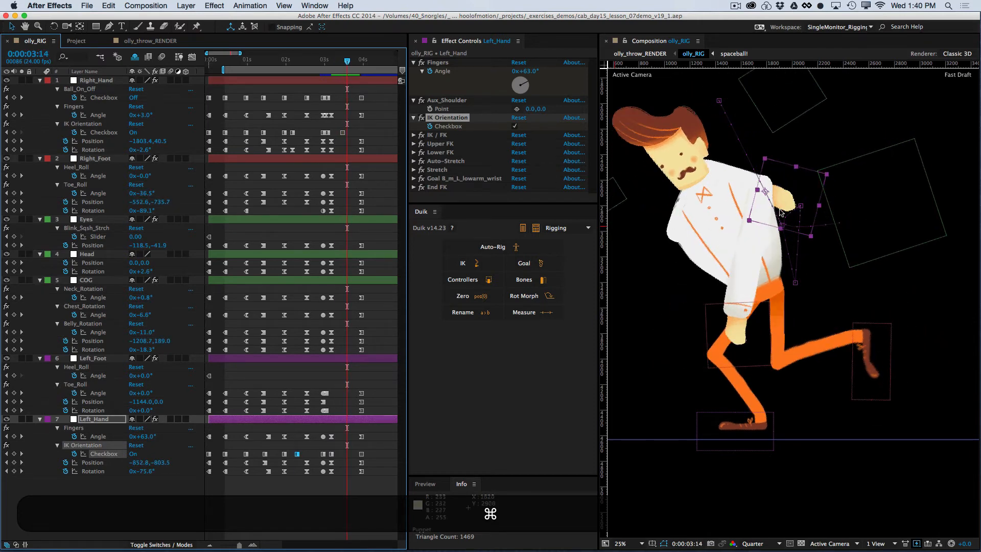
{"action": "left_click", "coordinate": [811, 192]}
{"action": "left_click_drag", "start_coordinate": [811, 193], "coordinate": [668, 304]}
{"action": "left_click_drag", "start_coordinate": [701, 357], "coordinate": [741, 392]}
{"action": "key", "text": "v"}
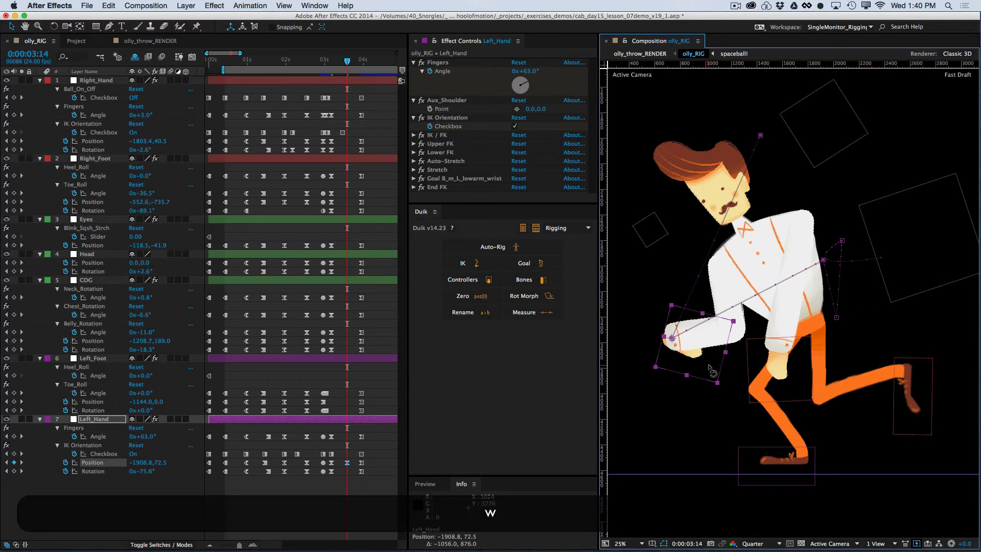
Rotate Left_Hand at 0:00:03:14 to about 62.2° so the hand continues the line of the forearm
{"action": "key", "text": "w"}
{"action": "left_click_drag", "start_coordinate": [710, 369], "coordinate": [623, 327]}
{"action": "key", "text": "v"}
{"action": "key", "text": "w"}
{"action": "key", "text": "v"}
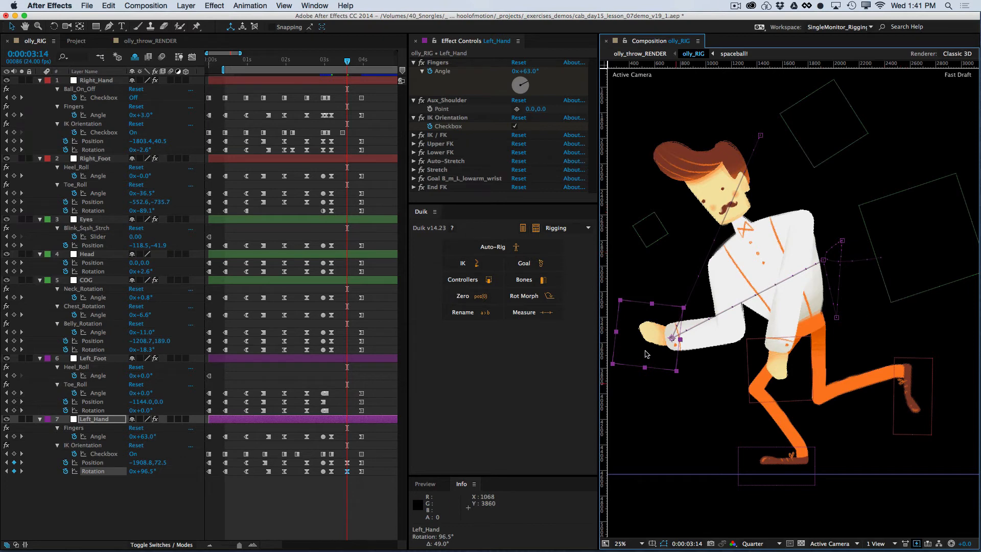
{"action": "key", "text": "w"}
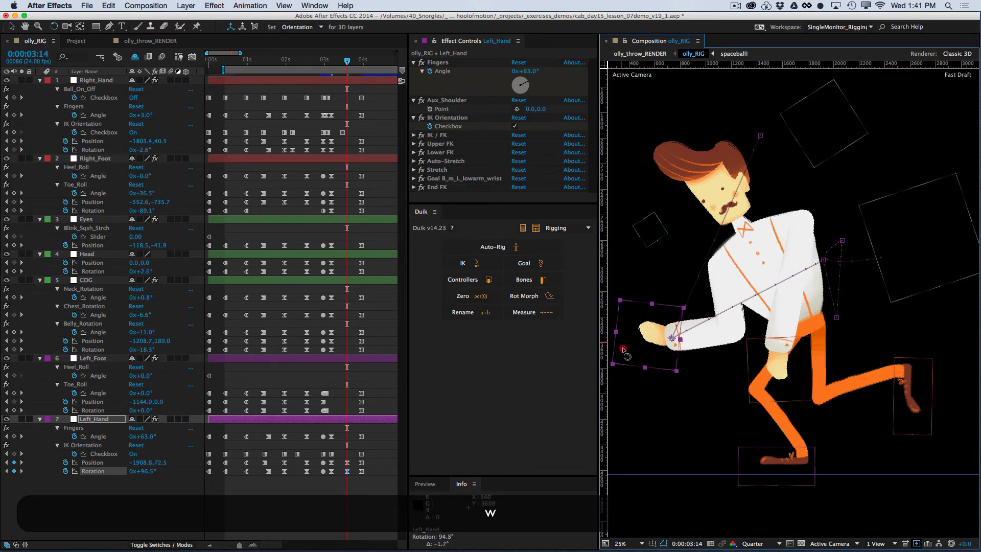
{"action": "mouse_move", "coordinate": [627, 352]}
{"action": "left_mouse_down"}
{"action": "mouse_move", "coordinate": [639, 373]}
{"action": "mouse_move", "coordinate": [639, 365]}
{"action": "left_mouse_up"}
{"action": "key", "text": "v"}
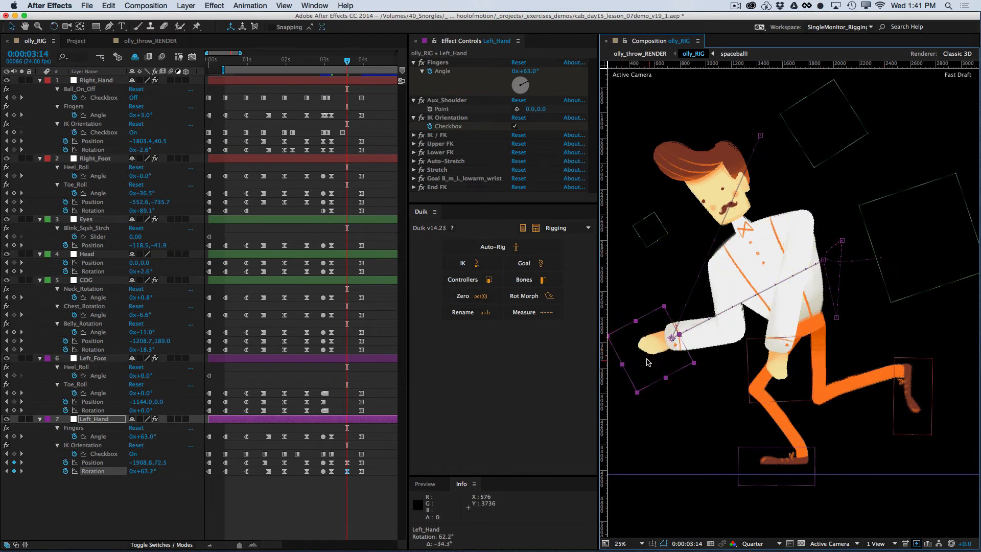
Set the Left_Hand Fingers angle to 16° at 0:00:03:14 and rotate the hand to about 50.6°
{"action": "left_click_drag", "start_coordinate": [530, 71], "coordinate": [507, 70]}
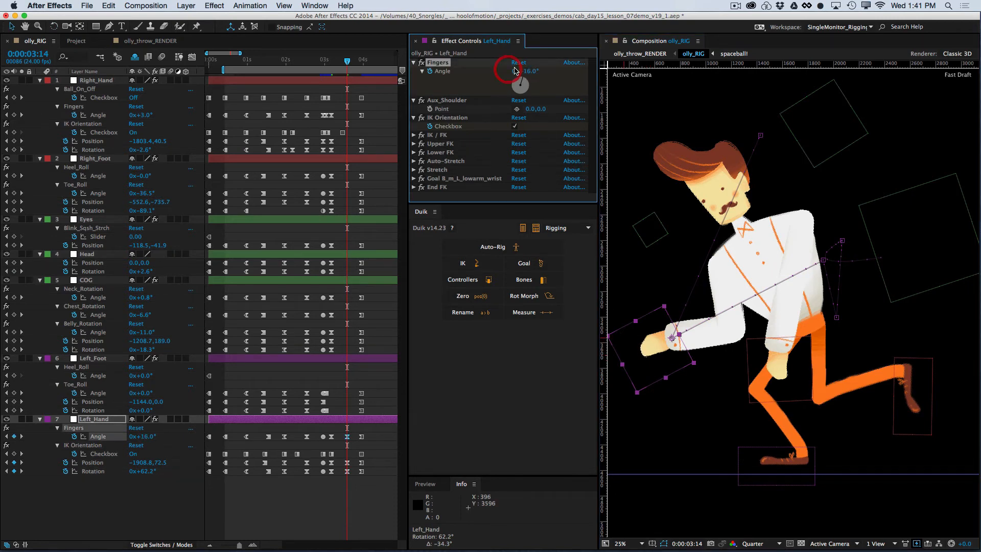
{"action": "key", "text": "w"}
{"action": "left_click_drag", "start_coordinate": [634, 365], "coordinate": [639, 372]}
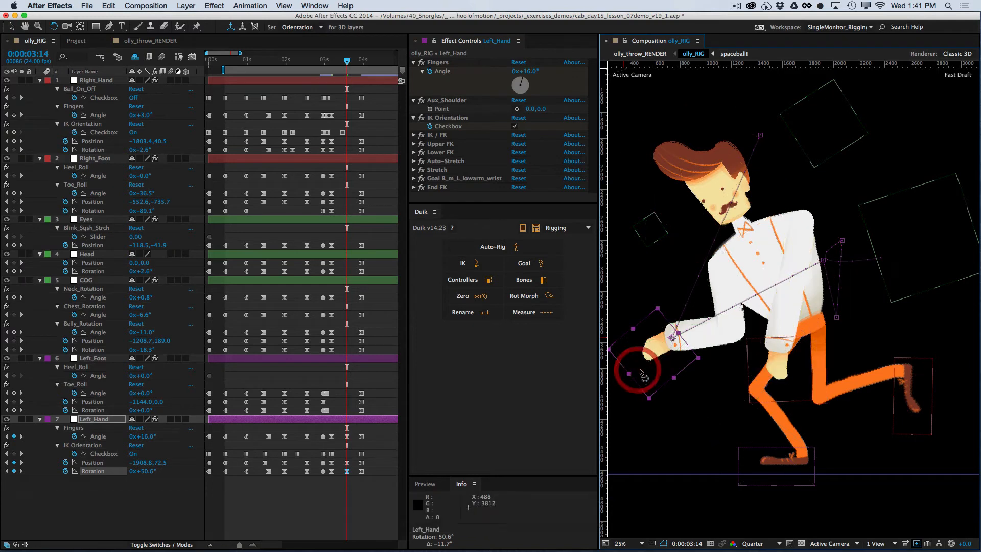
{"action": "key", "text": "v"}
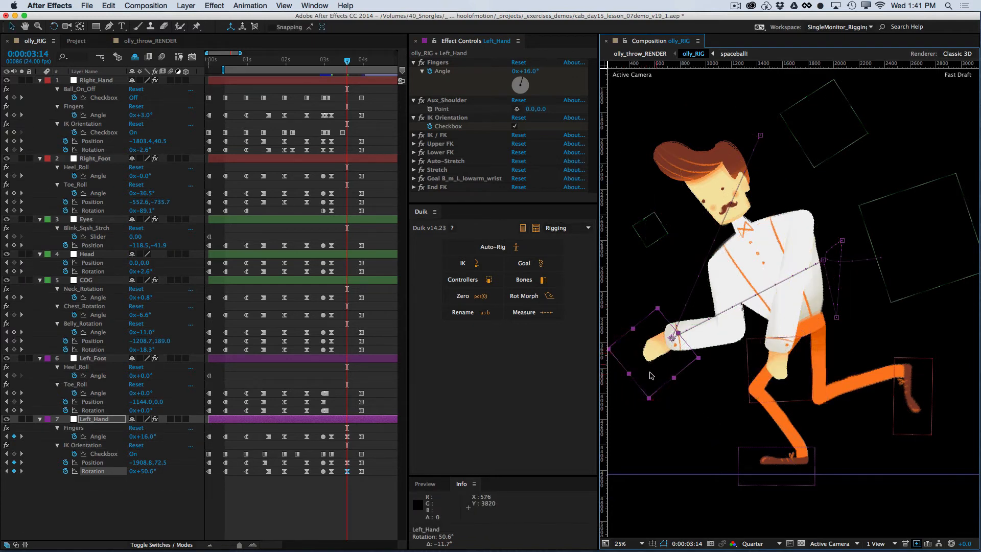
Shift Left_Hand at 0:00:03:14 closer to the body, to about -1804.8, 120.5, and save the project
{"action": "left_click_drag", "start_coordinate": [652, 376], "coordinate": [662, 384]}
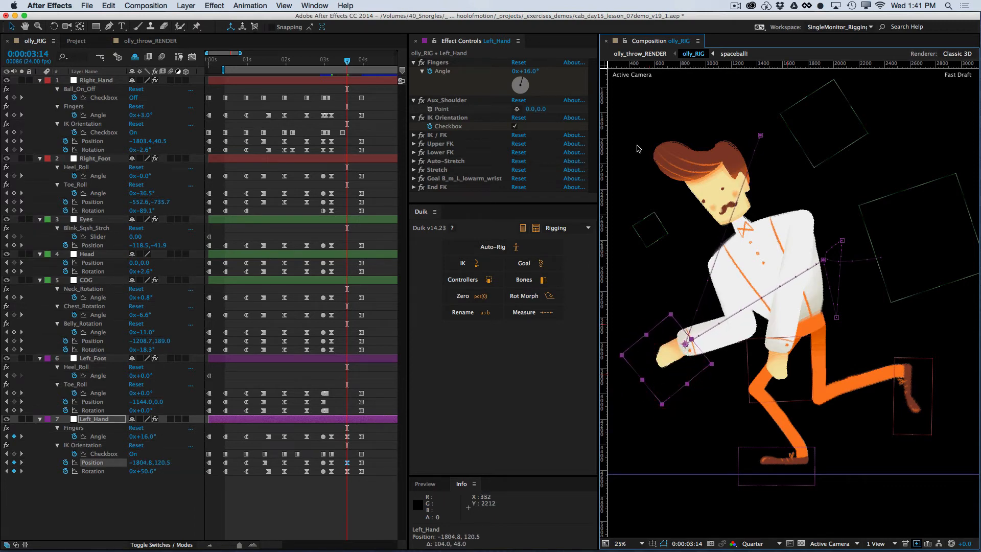
{"action": "key", "text": "super+s"}
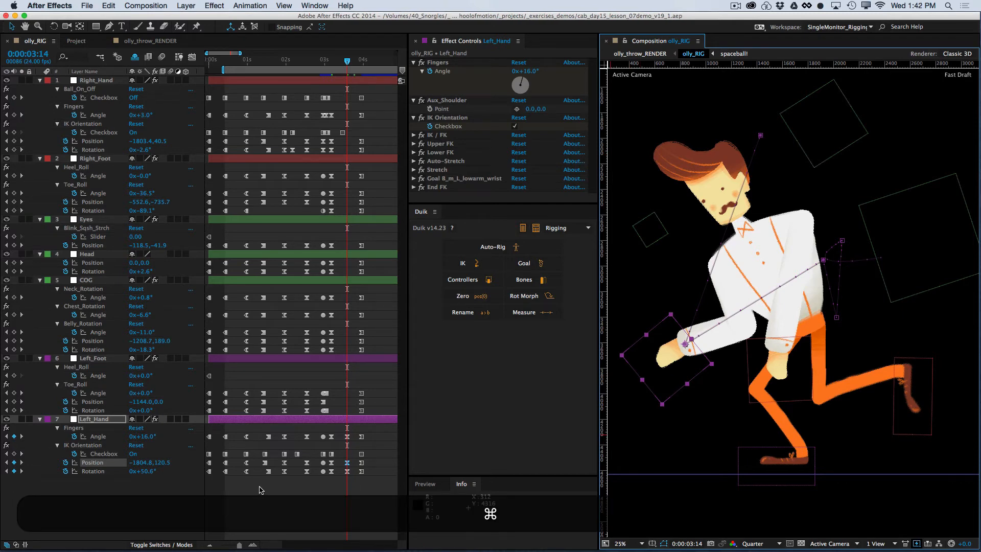
Check the new arm swing up to 0:00:03:18 and convert the 0:00:03:14 Left_Hand path point to Auto Bezier
{"action": "key", "text": "super+Right"}
{"action": "key", "text": "super+Right"}
{"action": "key", "text": "super+Right"}
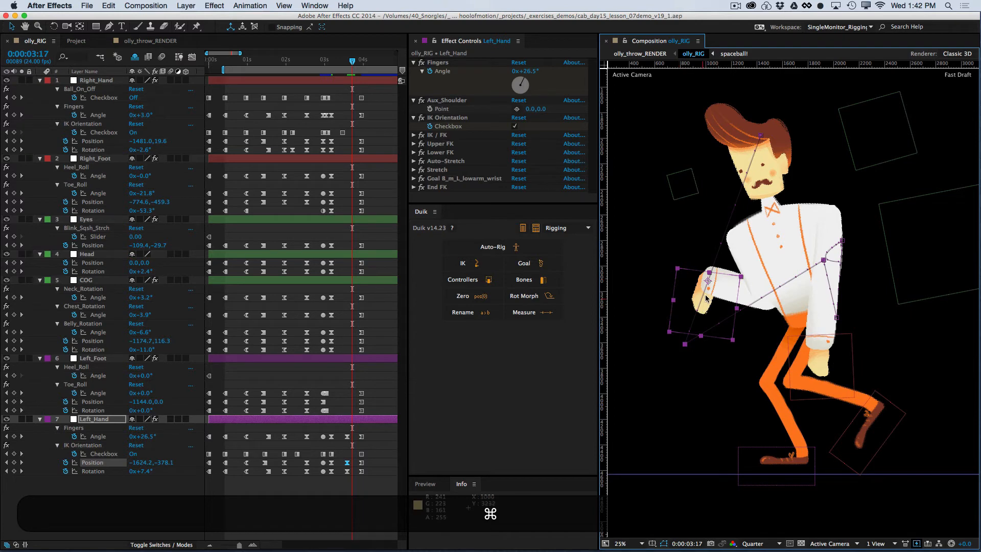
{"action": "key", "text": "super+Right"}
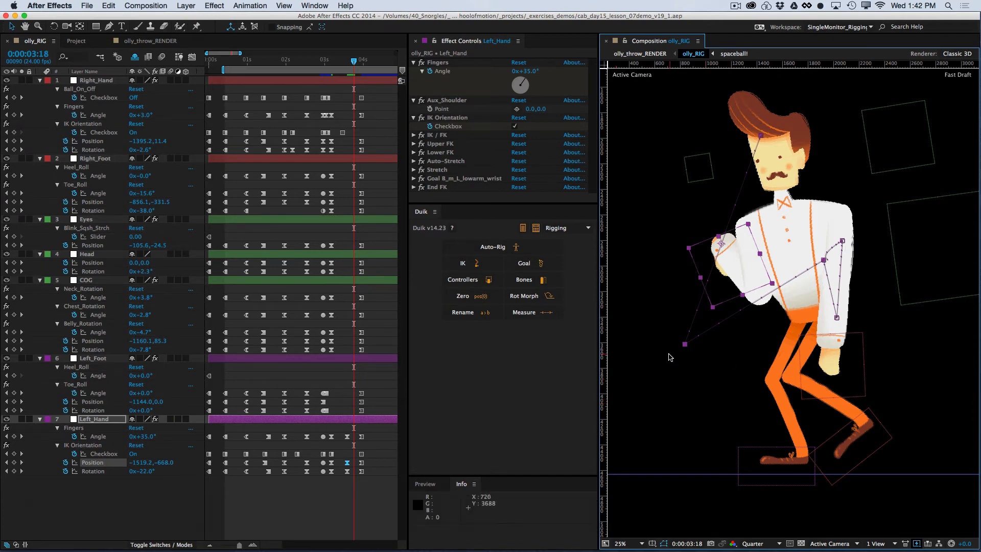
{"action": "left_click", "coordinate": [685, 346], "text": "alt+super"}
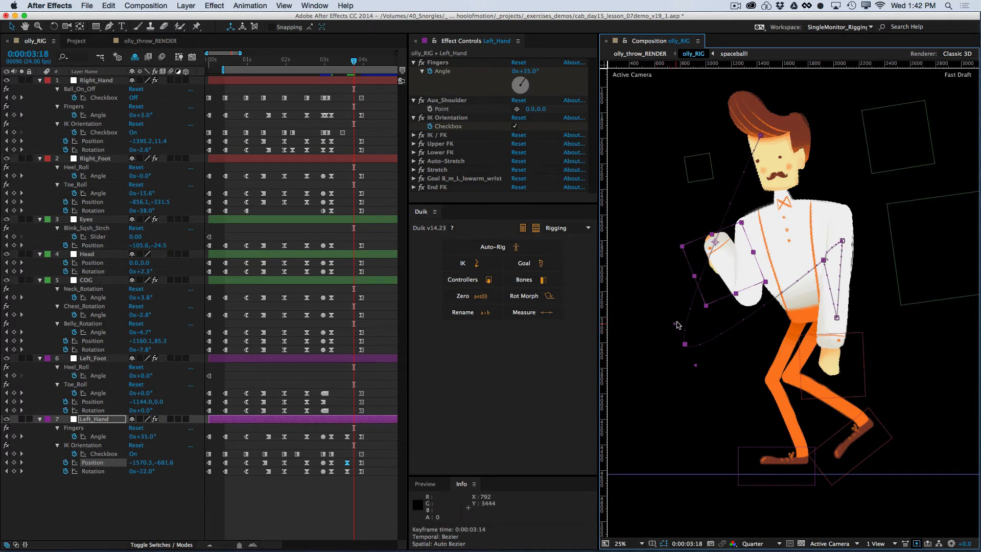
Reshape the Left_Hand motion path by lengthening the tangents at 0:00:03:14 and pulling a new tangent downward from the 0:00:03:04 point
{"action": "left_click_drag", "start_coordinate": [675, 328], "coordinate": [618, 232]}
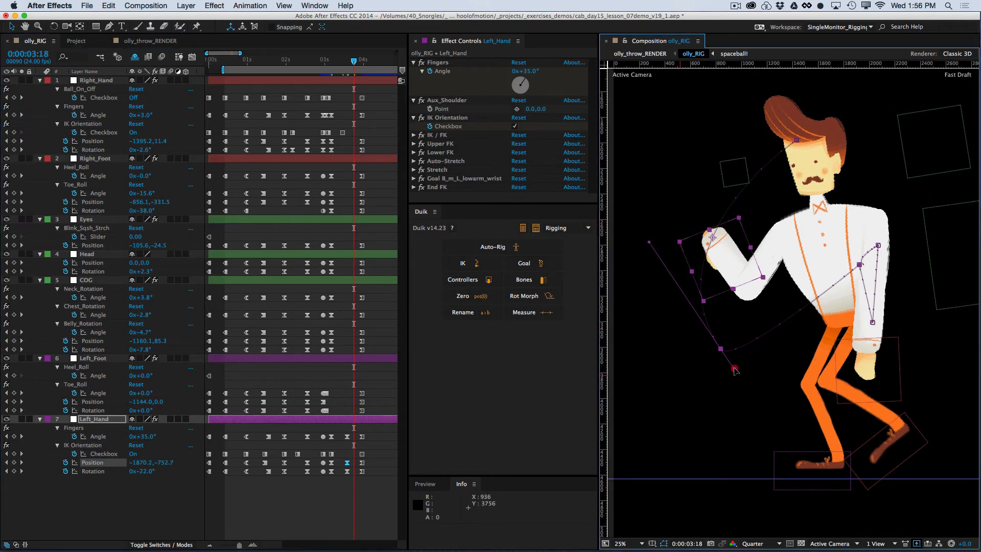
{"action": "left_click_drag", "start_coordinate": [741, 389], "coordinate": [747, 396]}
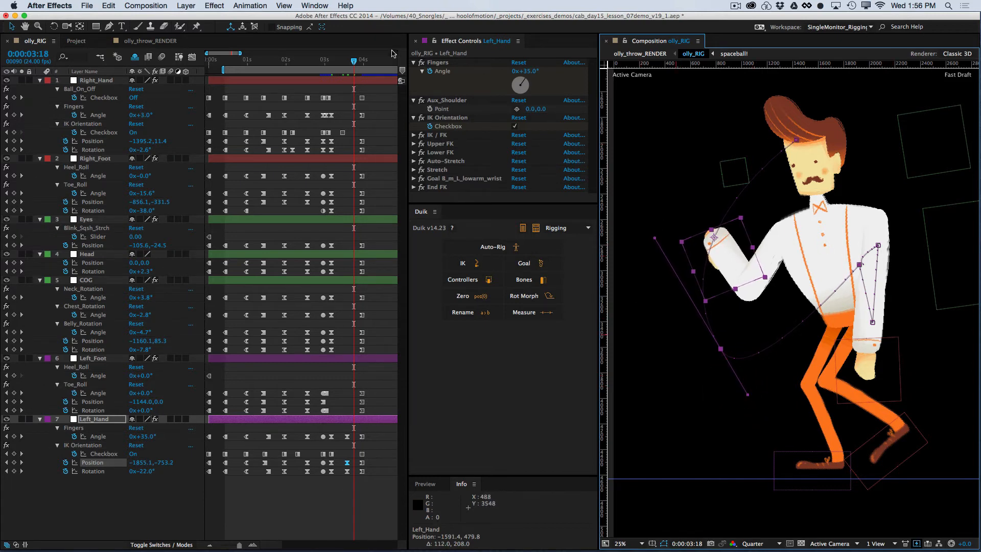
{"action": "mouse_move", "coordinate": [351, 63]}
{"action": "left_mouse_down"}
{"action": "mouse_move", "coordinate": [331, 69]}
{"action": "mouse_move", "coordinate": [344, 71]}
{"action": "left_mouse_up"}
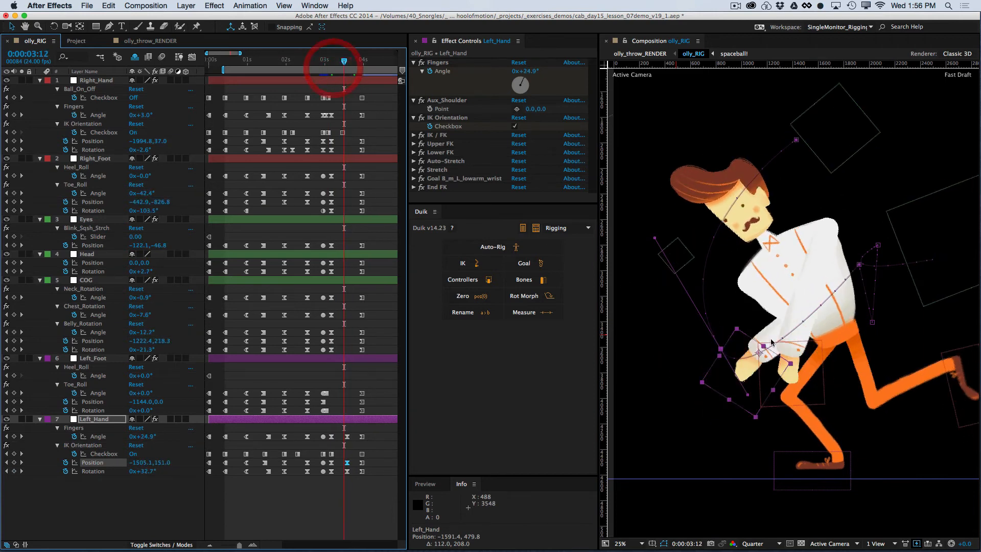
{"action": "left_click", "coordinate": [860, 265]}
{"action": "left_click", "coordinate": [860, 266], "text": "alt+super"}
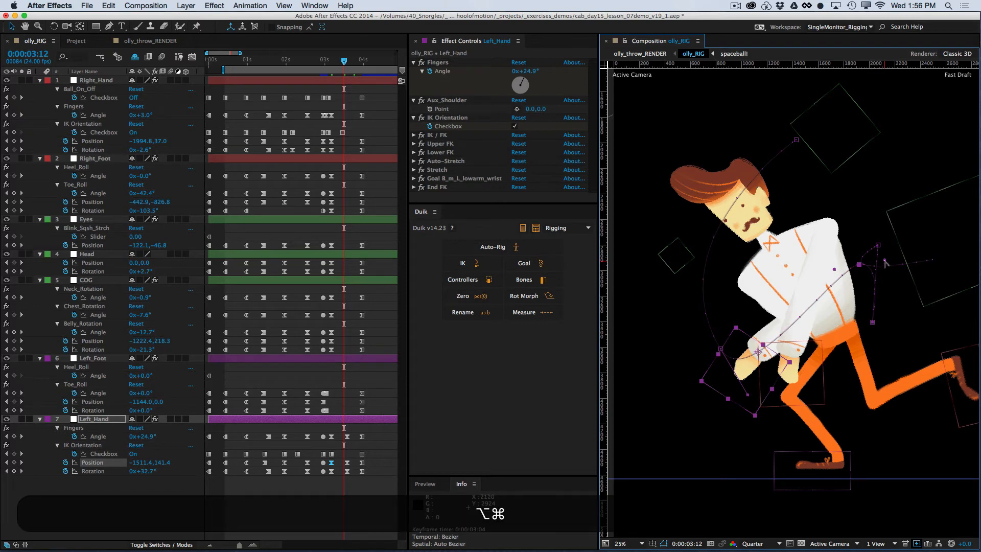
{"action": "left_click_drag", "start_coordinate": [885, 263], "coordinate": [863, 331]}
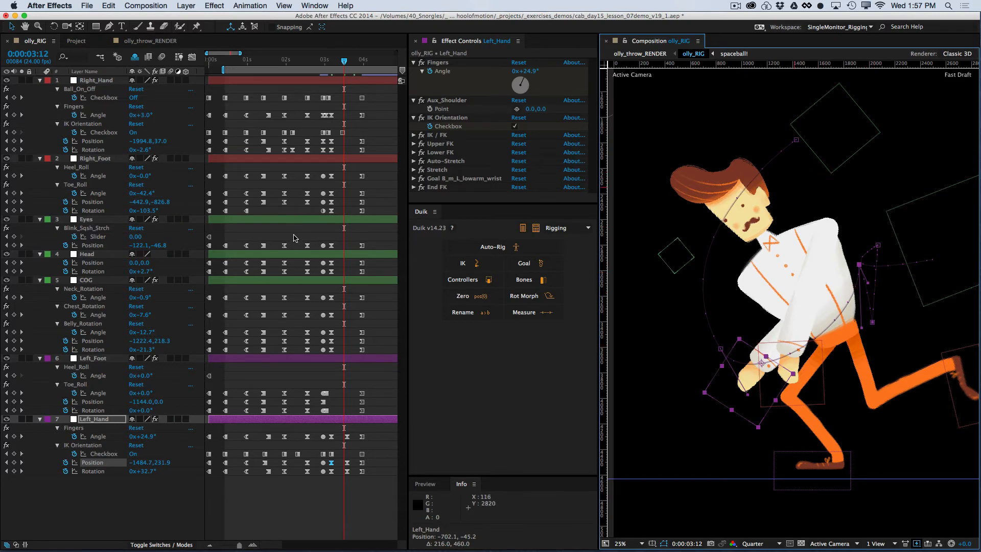
Set Left_Hand at 0:00:03:14 to a rotation of 23.6° and a Fingers angle of -6° so the hand drags behind
{"action": "left_click_drag", "start_coordinate": [342, 63], "coordinate": [350, 73]}
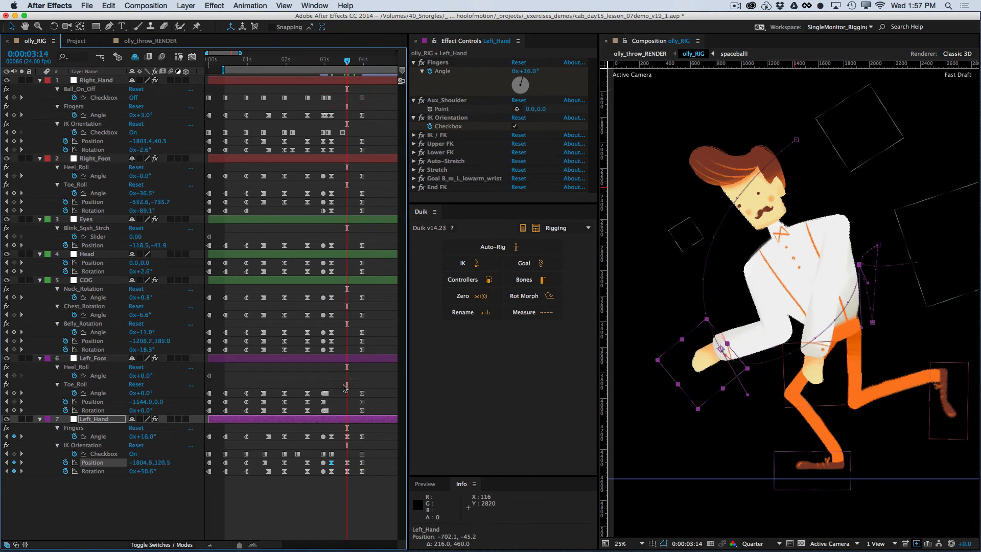
{"action": "left_click_drag", "start_coordinate": [148, 470], "coordinate": [154, 471]}
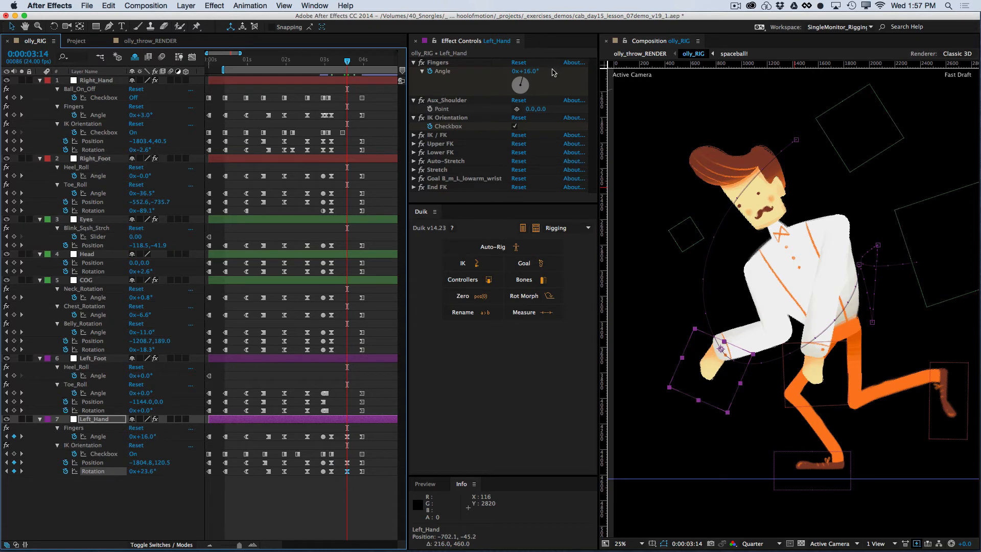
{"action": "mouse_move", "coordinate": [530, 73]}
{"action": "left_mouse_down"}
{"action": "mouse_move", "coordinate": [517, 73]}
{"action": "mouse_move", "coordinate": [546, 81]}
{"action": "left_mouse_up"}
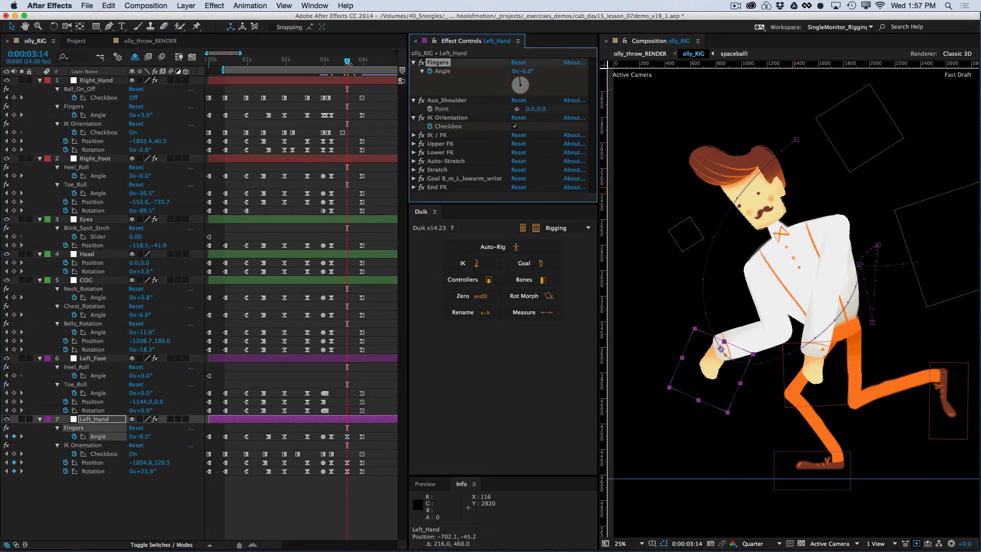
{"action": "left_click_drag", "start_coordinate": [349, 62], "coordinate": [337, 72]}
{"action": "left_click", "coordinate": [348, 471], "text": "shift"}
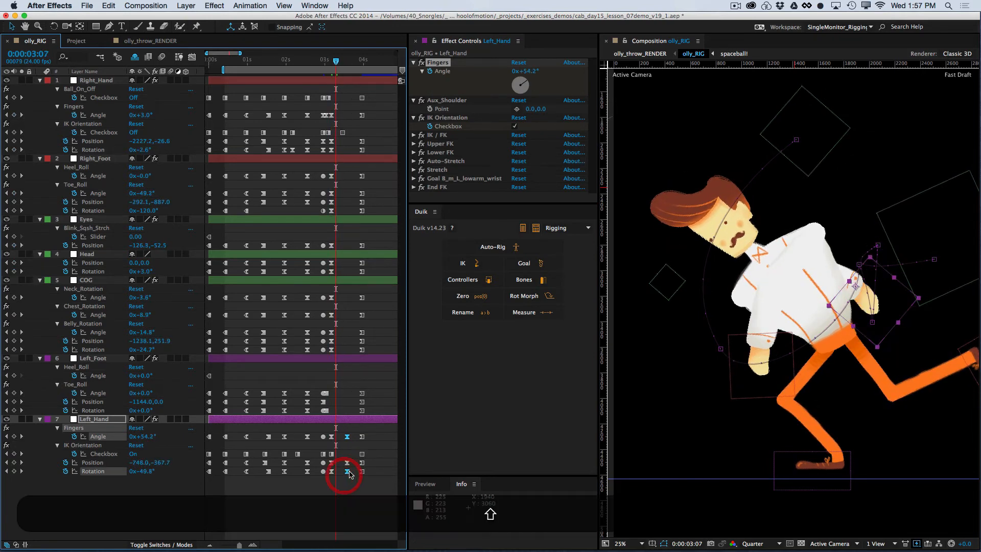
{"action": "left_click_drag", "start_coordinate": [348, 475], "coordinate": [342, 475]}
{"action": "key", "text": "super+z"}
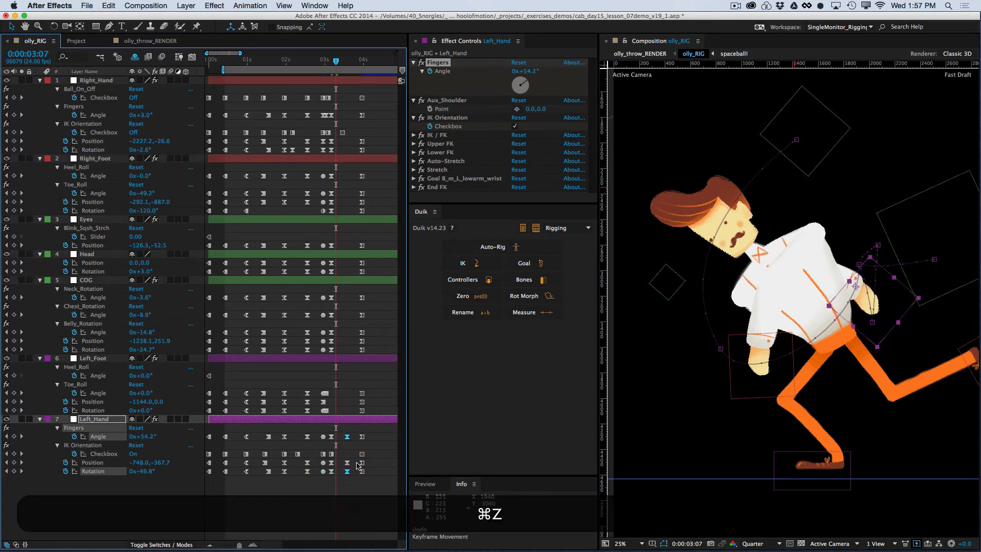
{"action": "left_click", "coordinate": [346, 436], "text": "shift"}
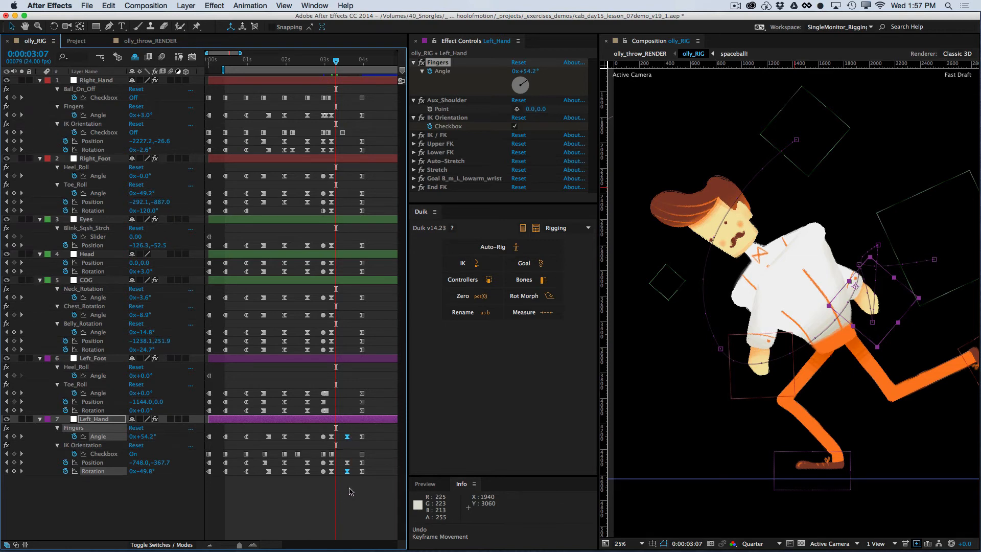
{"action": "left_click", "coordinate": [348, 505]}
Examine the left hand's wrist and finger motion frame by frame between 0:00:03:04 and 0:00:03:08
{"action": "key", "text": "super+Right"}
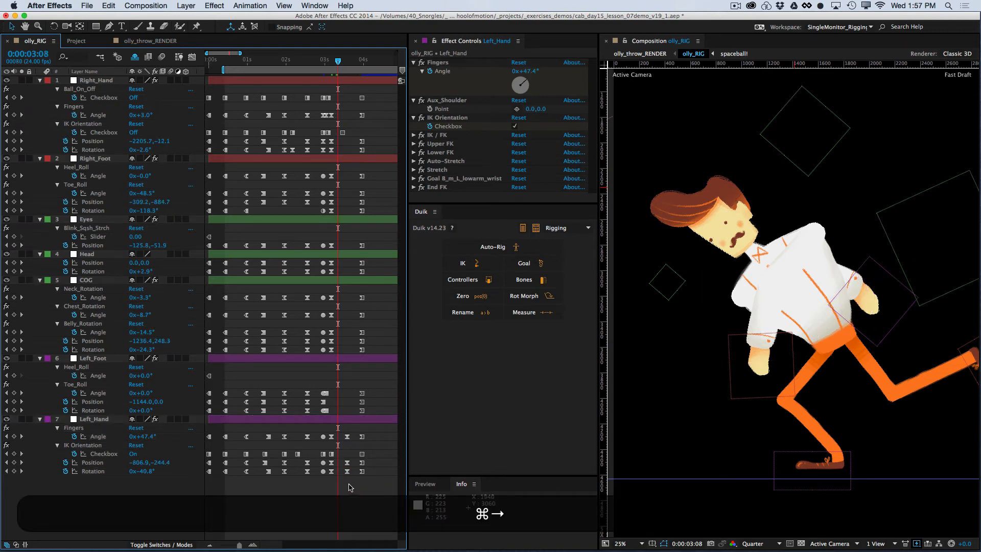
{"action": "key", "text": "super+Left"}
{"action": "key", "text": "super+Left"}
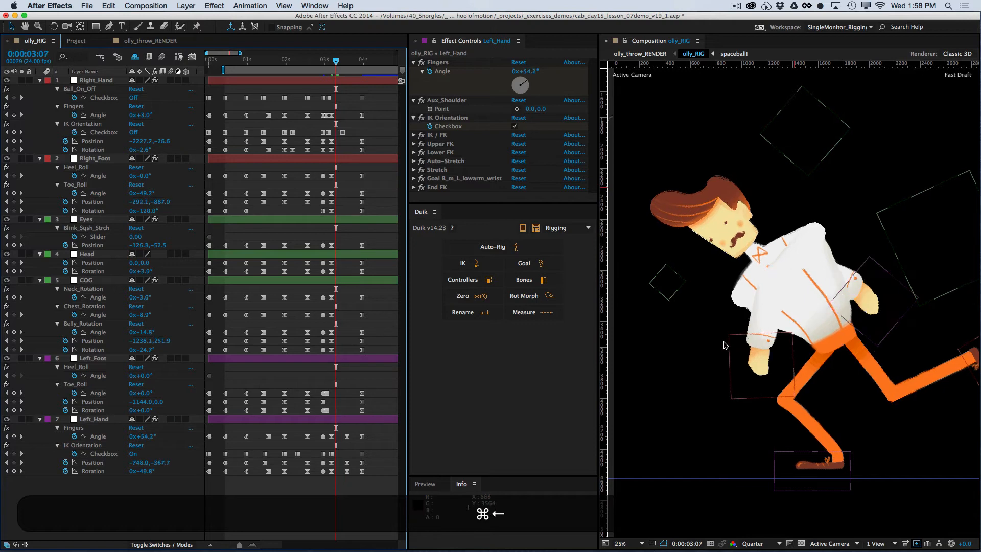
{"action": "key", "text": "super+Right"}
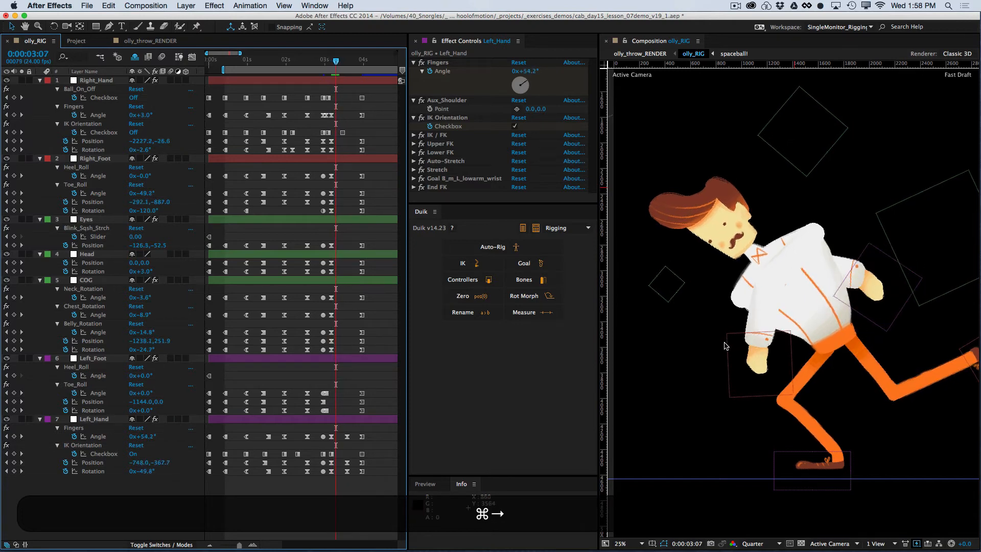
{"action": "key", "text": "super+Right"}
{"action": "key", "text": "super+Left"}
{"action": "key", "text": "super+Left"}
{"action": "key", "text": "super+Left"}
{"action": "key", "text": "super+Left"}
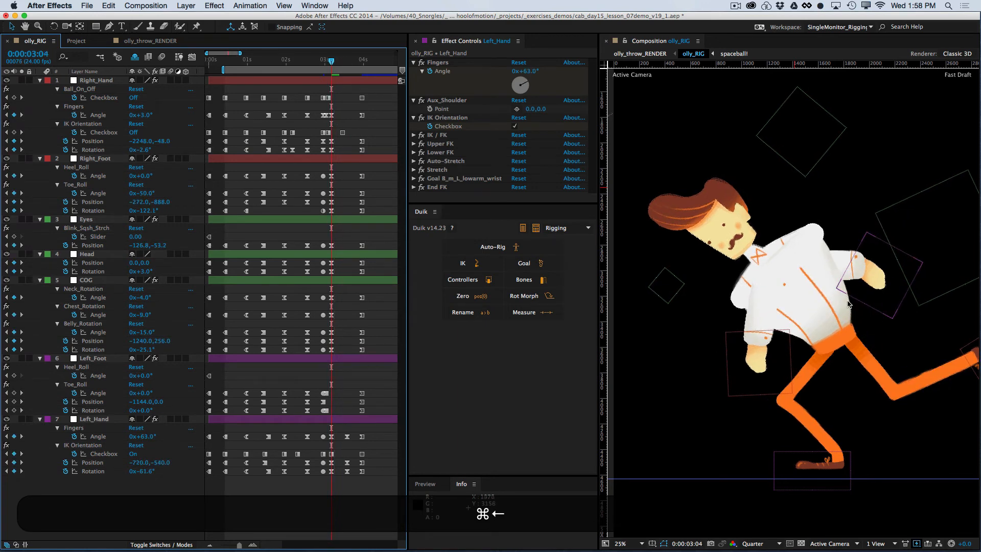
{"action": "key", "text": "super+Right"}
{"action": "key", "text": "super+Right"}
{"action": "key", "text": "super+Right"}
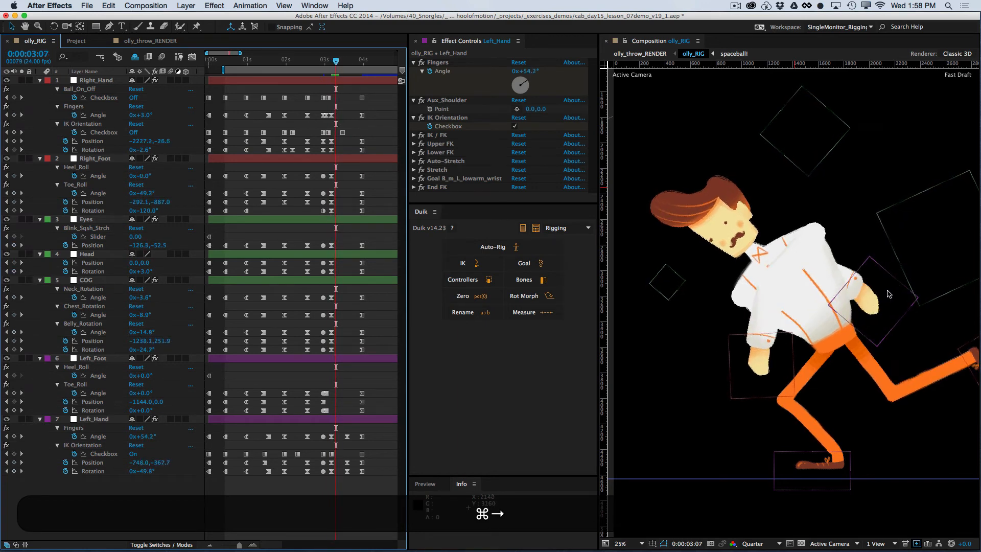
{"action": "key", "text": "super+Right"}
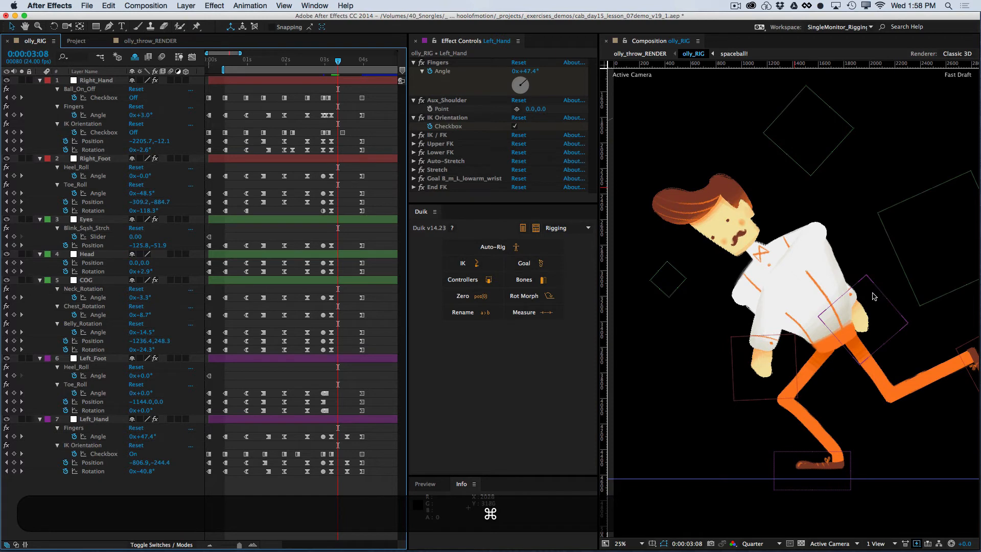
{"action": "key", "text": "super+Left"}
{"action": "key", "text": "super+Left"}
{"action": "key", "text": "super+Left"}
{"action": "key", "text": "super+Left"}
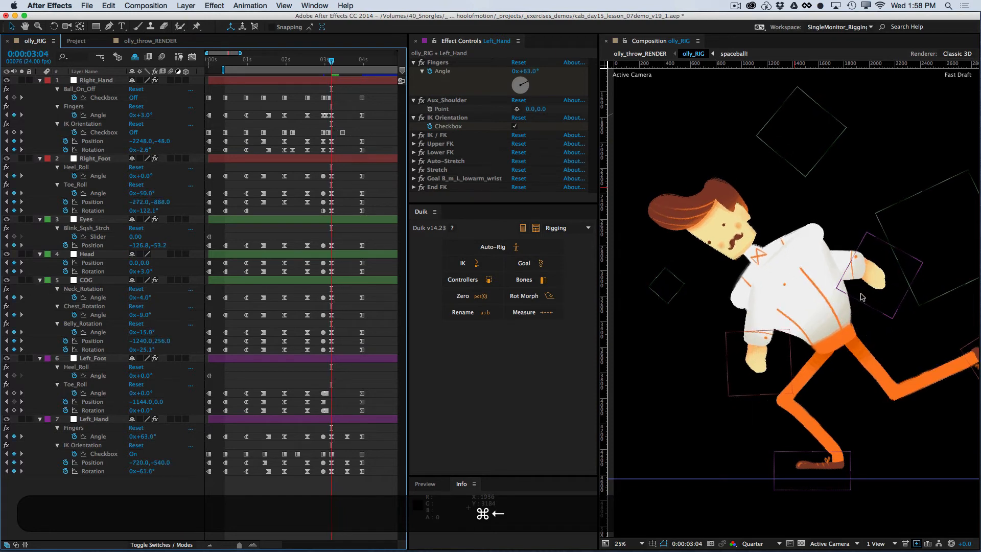
{"action": "key", "text": "super+Right"}
{"action": "key", "text": "super+Right"}
{"action": "key", "text": "super+Right"}
{"action": "key", "text": "super+Right"}
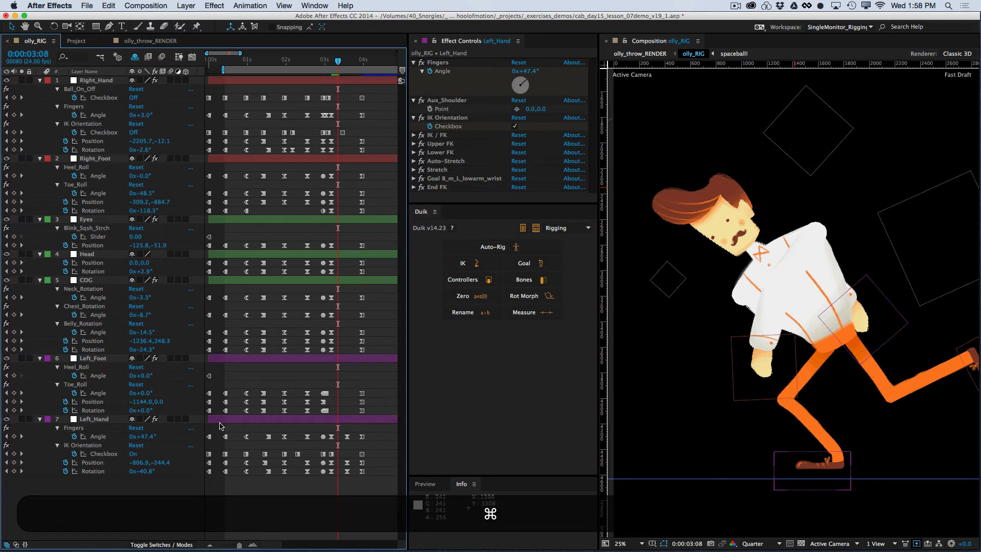
Key Left_Hand at 0:00:03:08 with a rotation of -76.8° and a Fingers angle of 14.4°
{"action": "left_click_drag", "start_coordinate": [146, 475], "coordinate": [130, 473]}
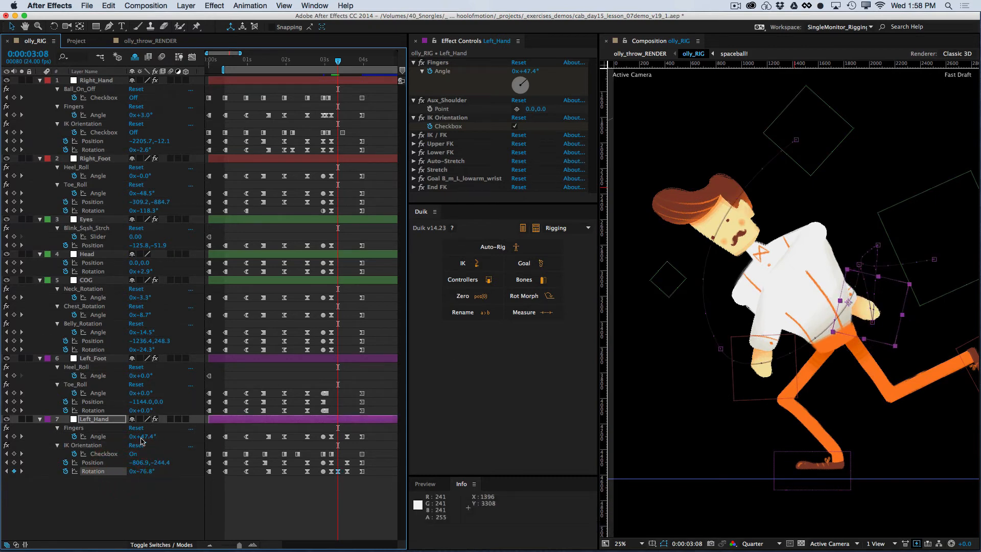
{"action": "left_click_drag", "start_coordinate": [141, 436], "coordinate": [140, 436]}
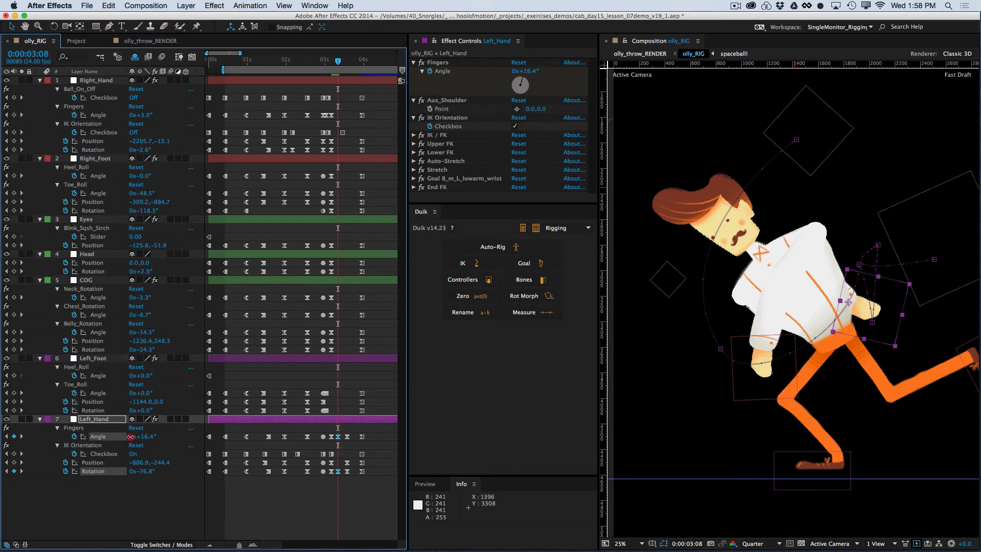
{"action": "left_click", "coordinate": [130, 436]}
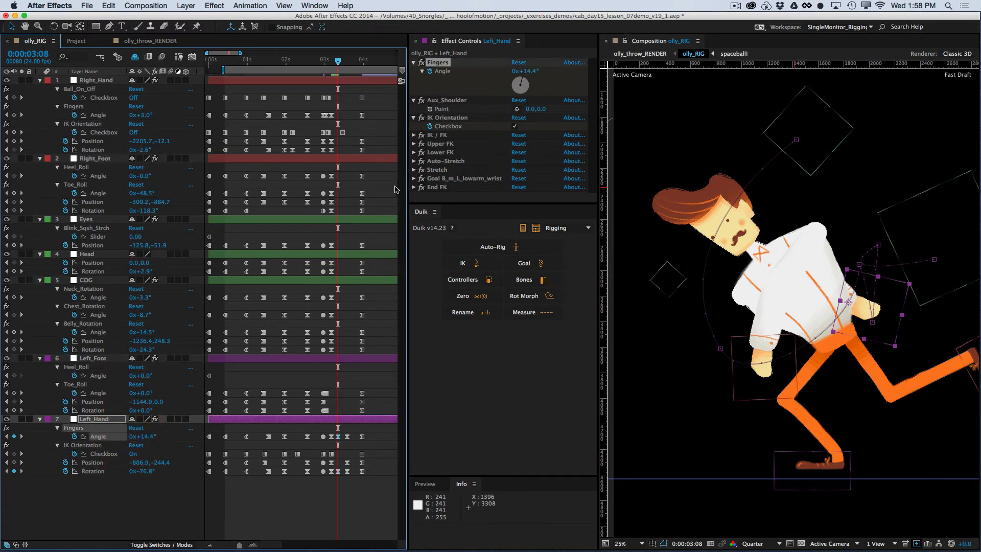
Review the left arm's swing frame by frame from 0:00:03:08 to the final pose at 0:00:03:23
{"action": "key", "text": "super+Right"}
{"action": "key", "text": "super+Right"}
{"action": "key", "text": "super+Right"}
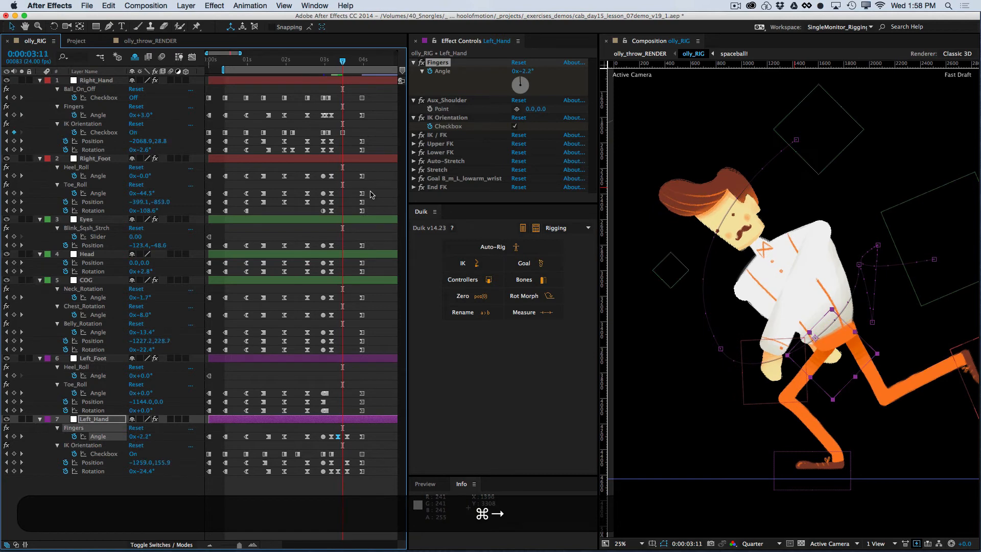
{"action": "key", "text": "super+Right"}
{"action": "key", "text": "super+Right"}
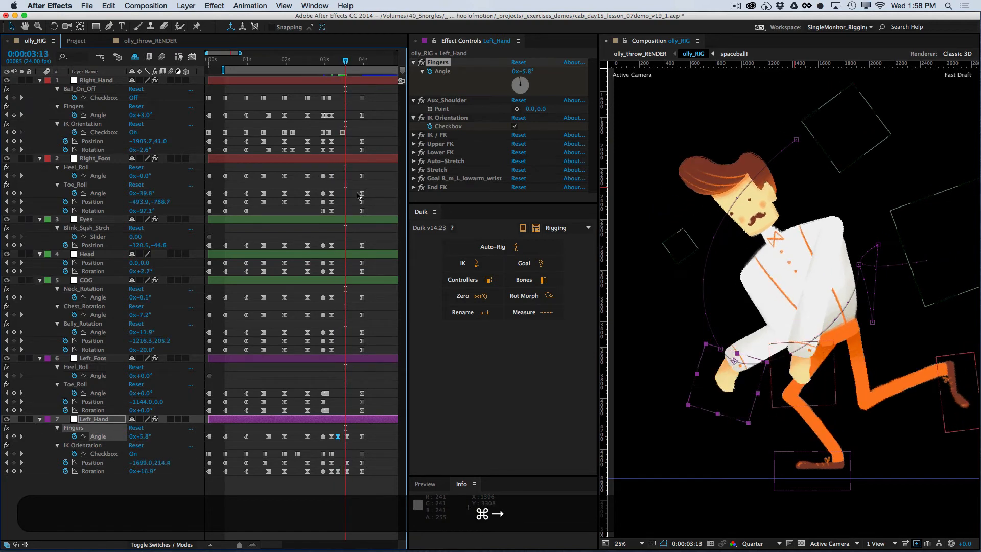
{"action": "key", "text": "super+Right"}
{"action": "key", "text": "super+Right"}
{"action": "key", "text": "super+Right"}
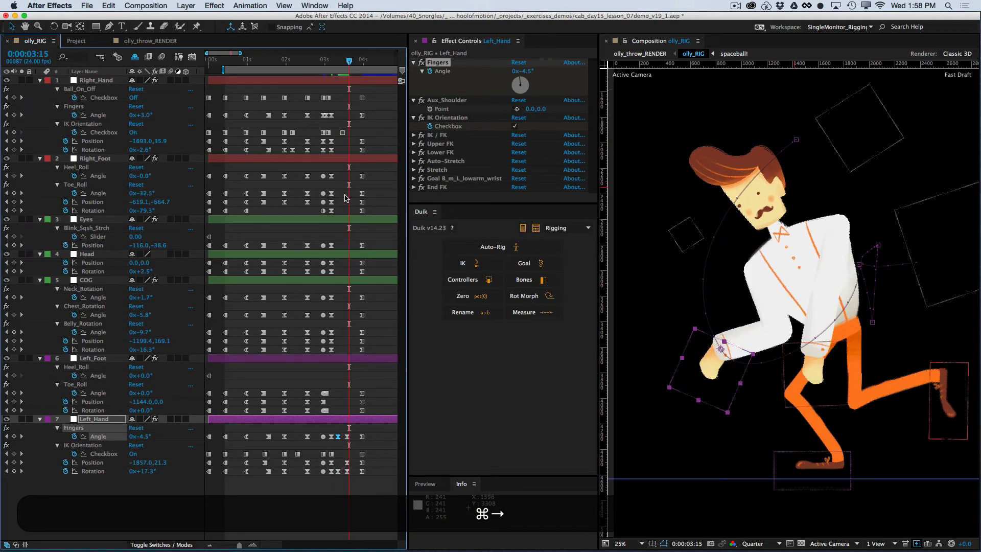
{"action": "key", "text": "super+Right"}
{"action": "key", "text": "super+Right"}
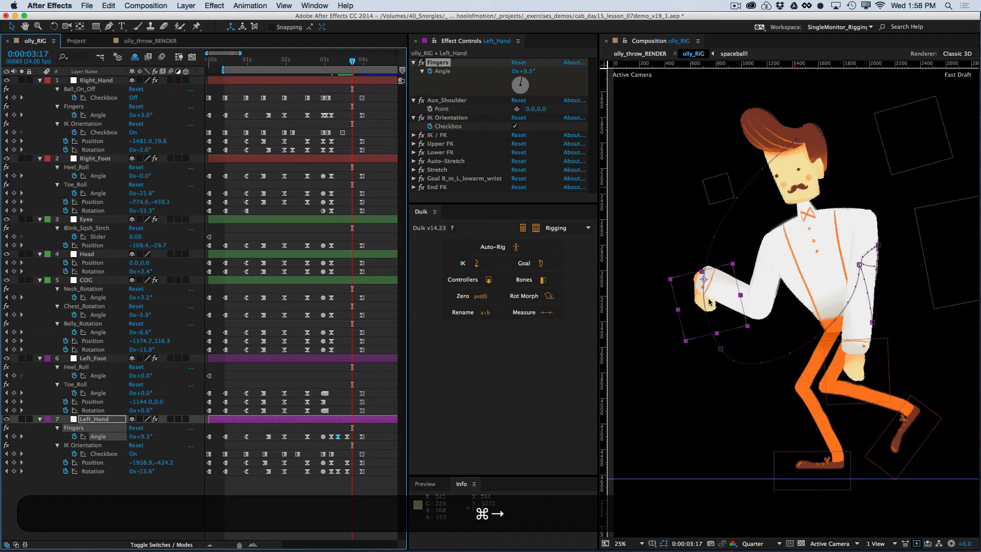
{"action": "key", "text": "super+Right"}
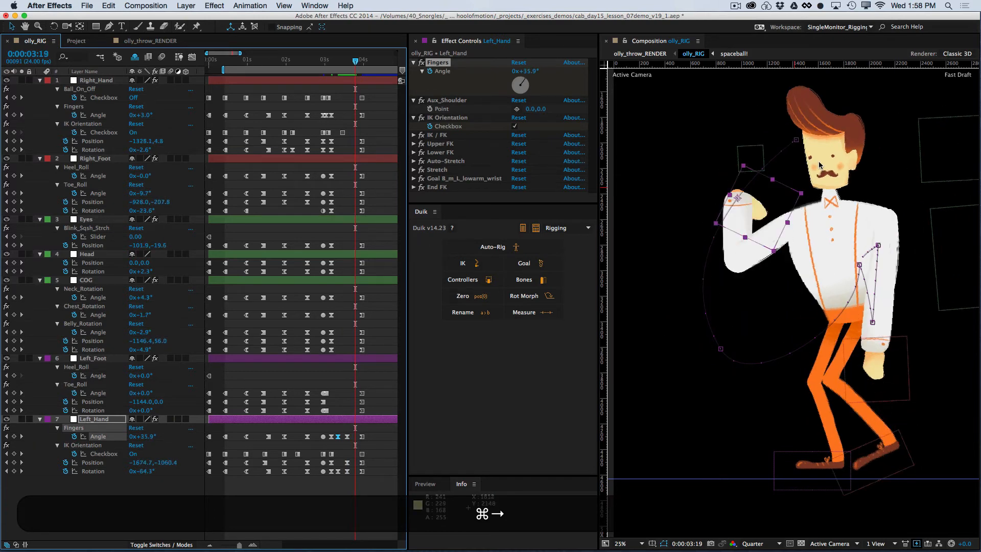
{"action": "key", "text": "super+Right"}
{"action": "key", "text": "super+Right"}
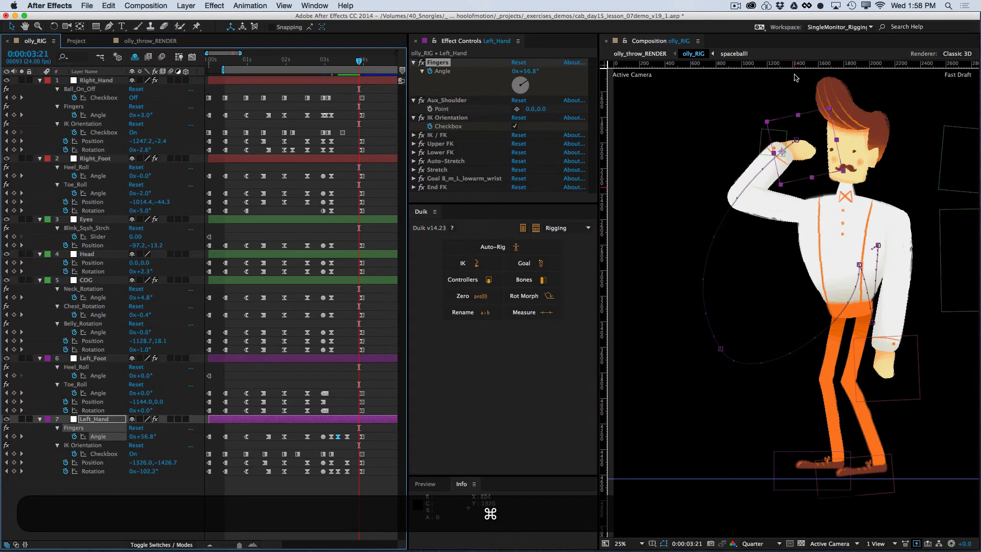
{"action": "key", "text": "super+Right"}
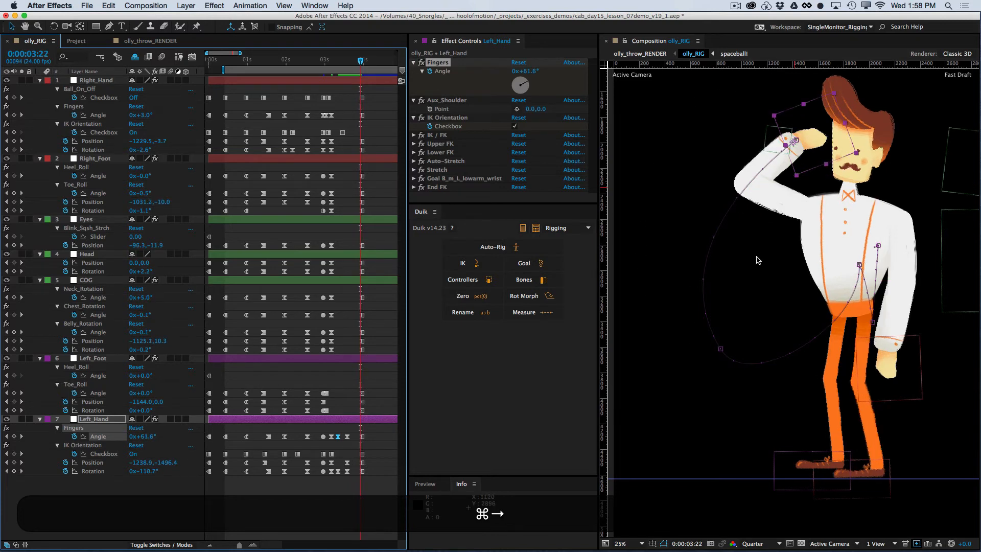
{"action": "key", "text": "super+Right"}
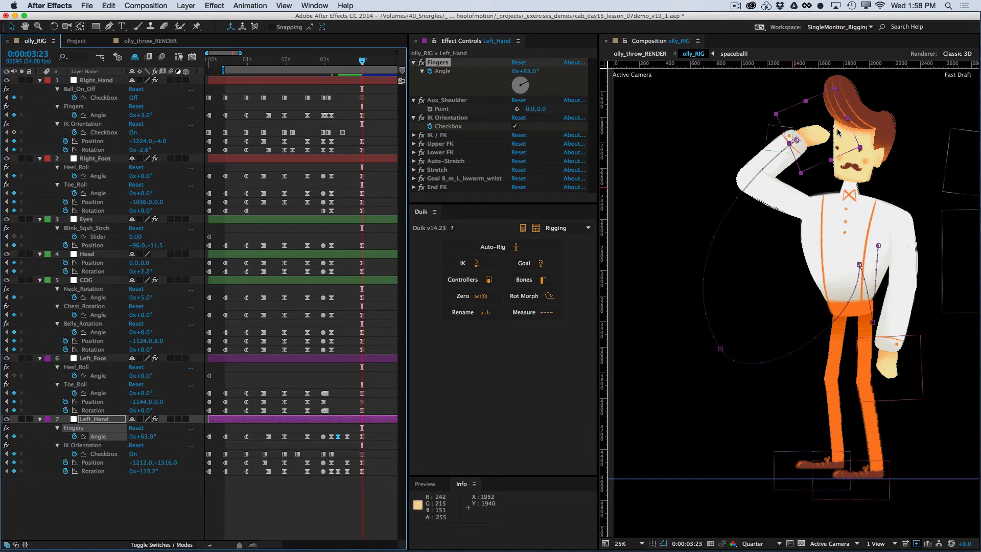
Copy the Left_Hand Rotation keyframe from 0:00:03:14 to 0:00:03:23 and rotate the hand there to about 250.3°, back toward the face
{"action": "left_click", "coordinate": [348, 471]}
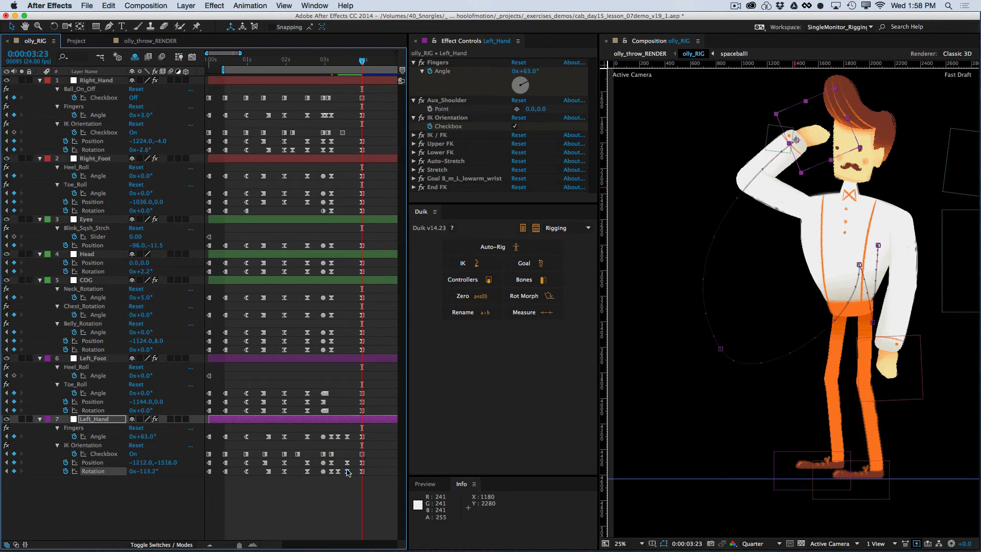
{"action": "key", "text": "ctrl+v"}
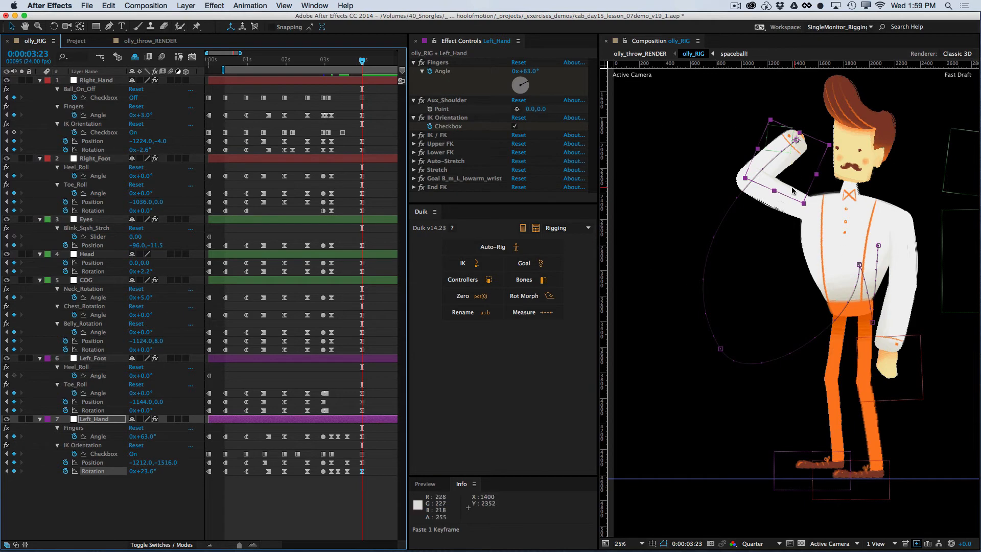
{"action": "key", "text": "w"}
{"action": "left_click_drag", "start_coordinate": [796, 192], "coordinate": [852, 147]}
{"action": "key", "text": "v"}
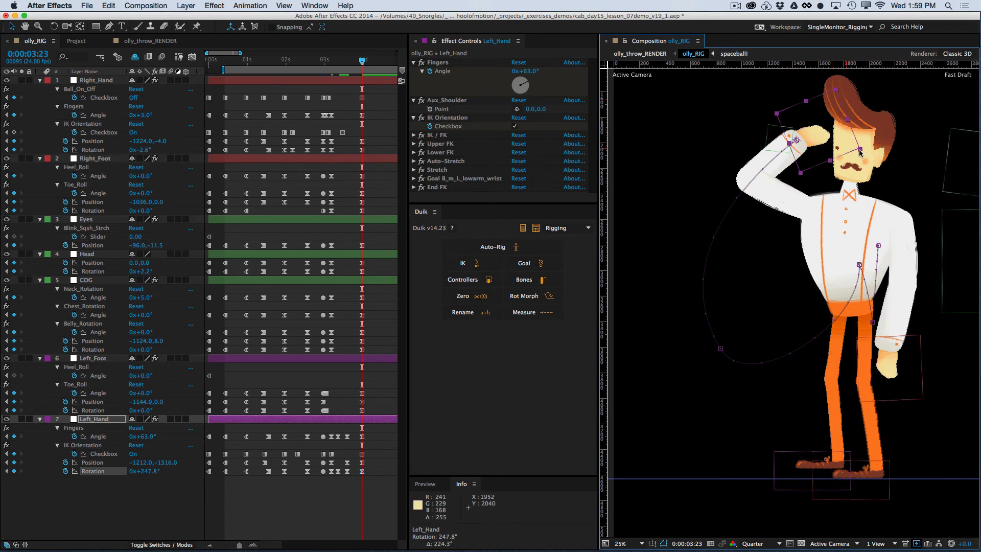
{"action": "key", "text": "w"}
{"action": "left_click_drag", "start_coordinate": [898, 152], "coordinate": [904, 146]}
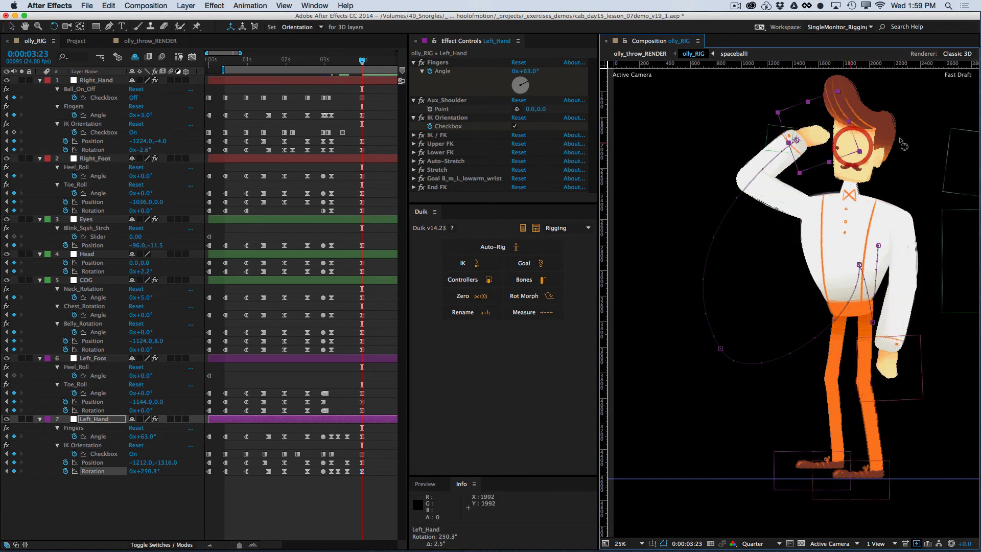
{"action": "key", "text": "v"}
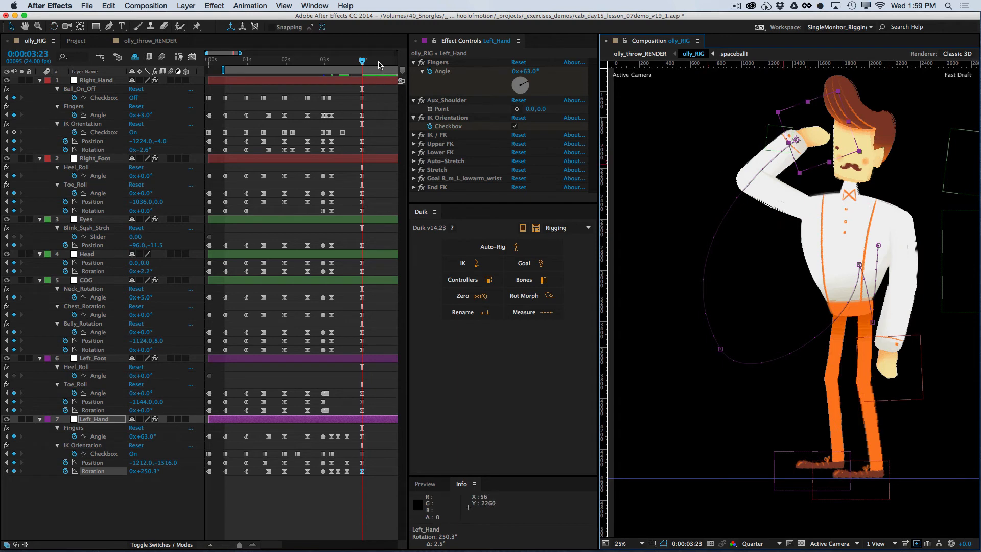
Preview the full throw animation from the start through the final salute pose
{"action": "mouse_move", "coordinate": [362, 61]}
{"action": "left_mouse_down"}
{"action": "mouse_move", "coordinate": [352, 63]}
{"action": "mouse_move", "coordinate": [365, 67]}
{"action": "left_mouse_up"}
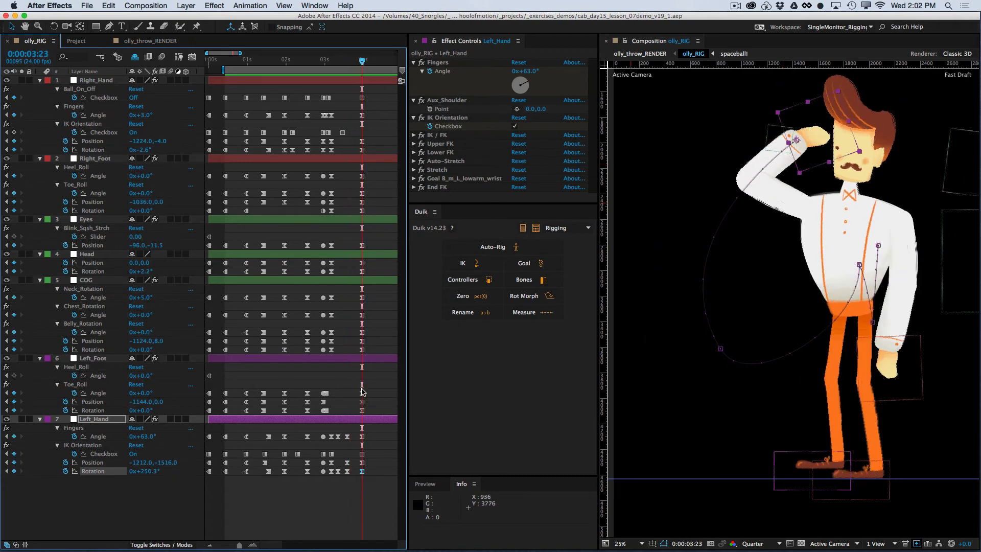
{"action": "key", "text": "KP_0"}
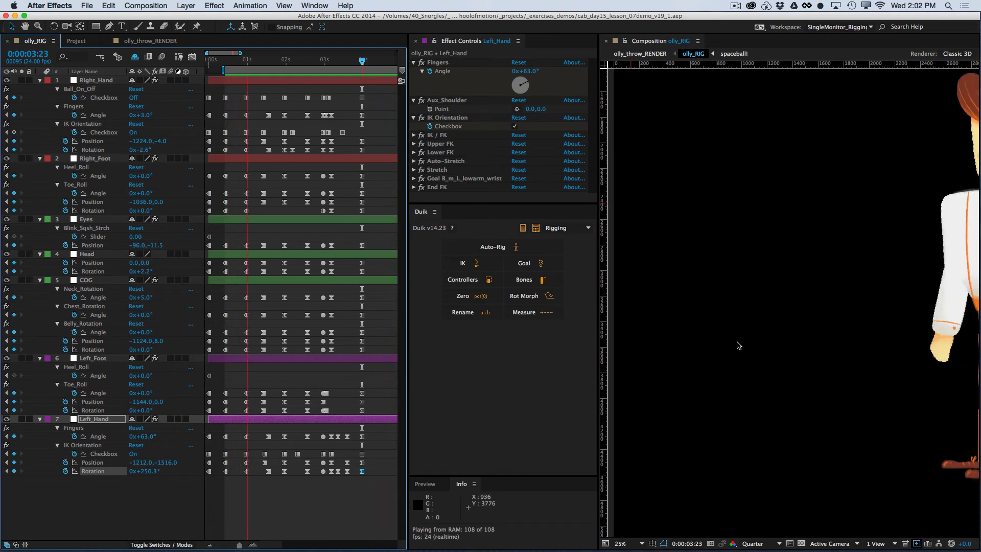
{"action": "key", "text": "space"}
Convert Left_Hand's Fingers and Rotation keyframes at 0:00:03:08 and 0:00:03:14, plus Position at 0:00:03:14, to Auto Bezier and save the project
{"action": "left_click_drag", "start_coordinate": [333, 61], "coordinate": [345, 63]}
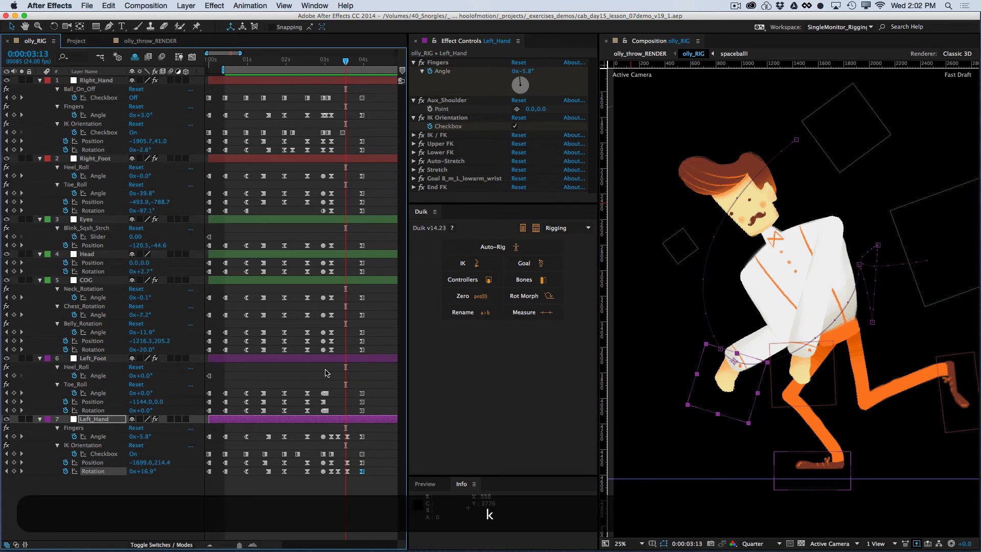
{"action": "key", "text": "Page_Down"}
{"action": "left_click", "coordinate": [347, 462]}
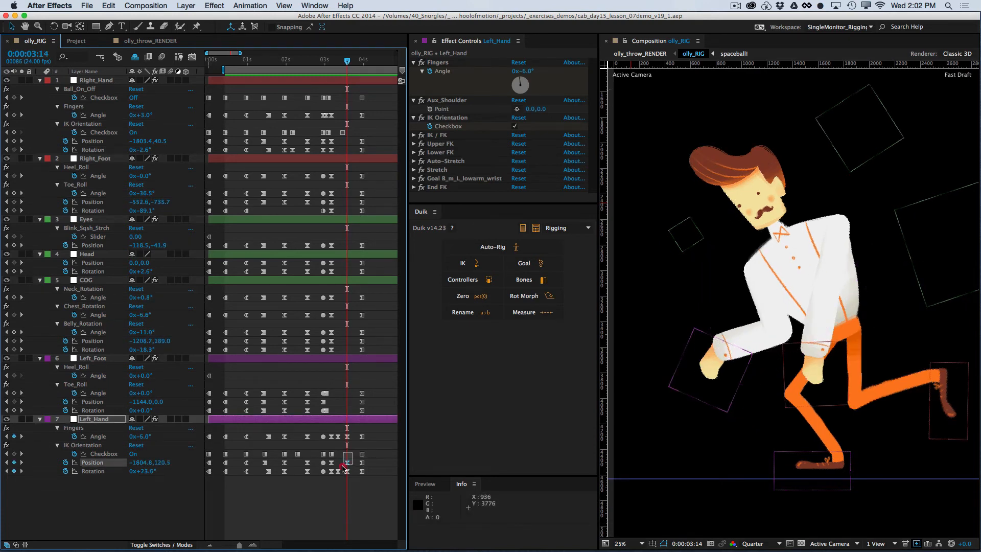
{"action": "left_click", "coordinate": [347, 463], "text": "super"}
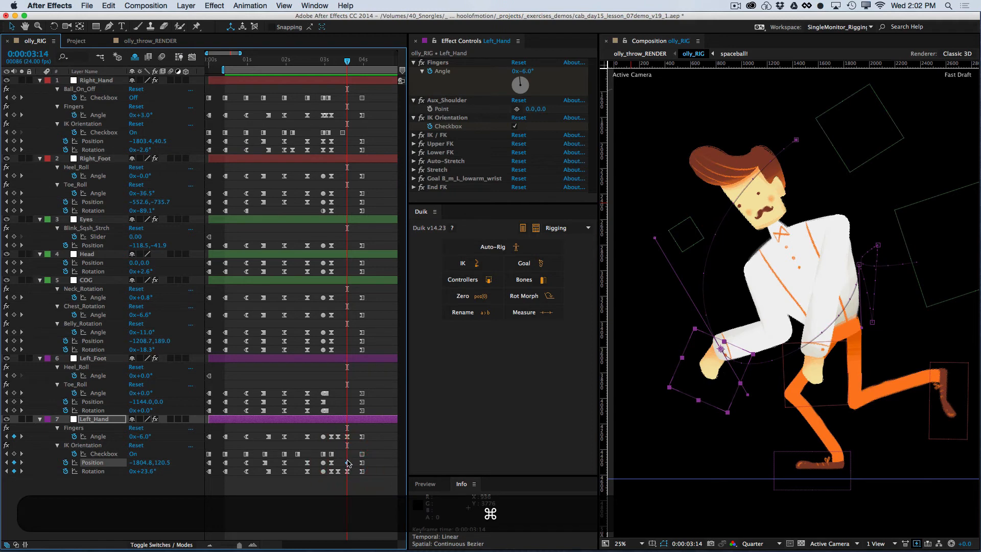
{"action": "left_click", "coordinate": [347, 462], "text": "super"}
{"action": "left_click_drag", "start_coordinate": [358, 432], "coordinate": [345, 474]}
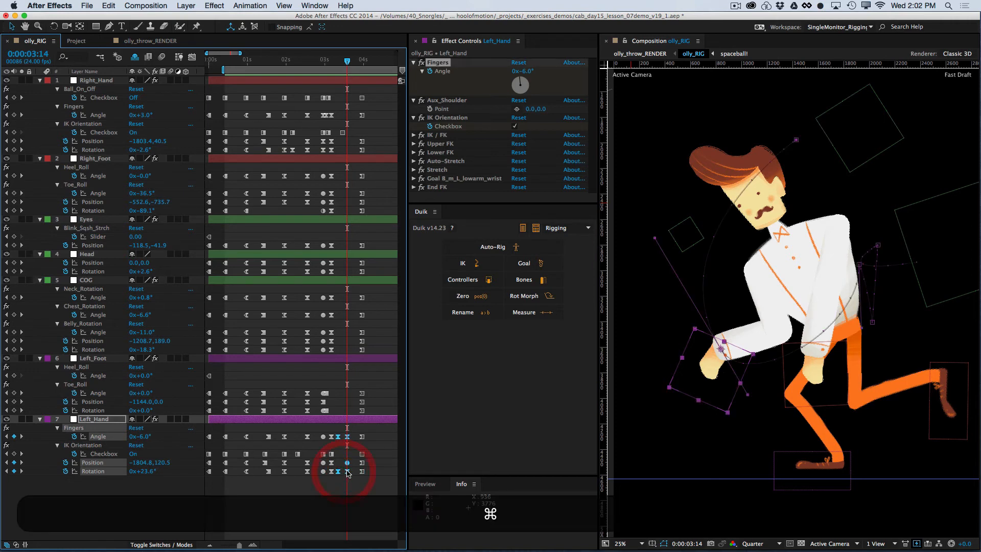
{"action": "left_click", "coordinate": [347, 471], "text": "super"}
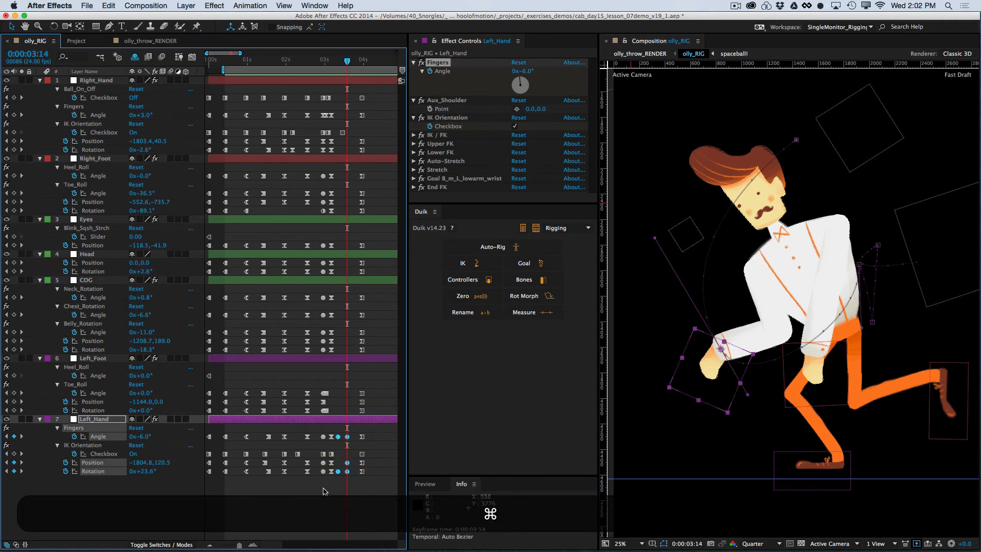
{"action": "key", "text": "super+s"}
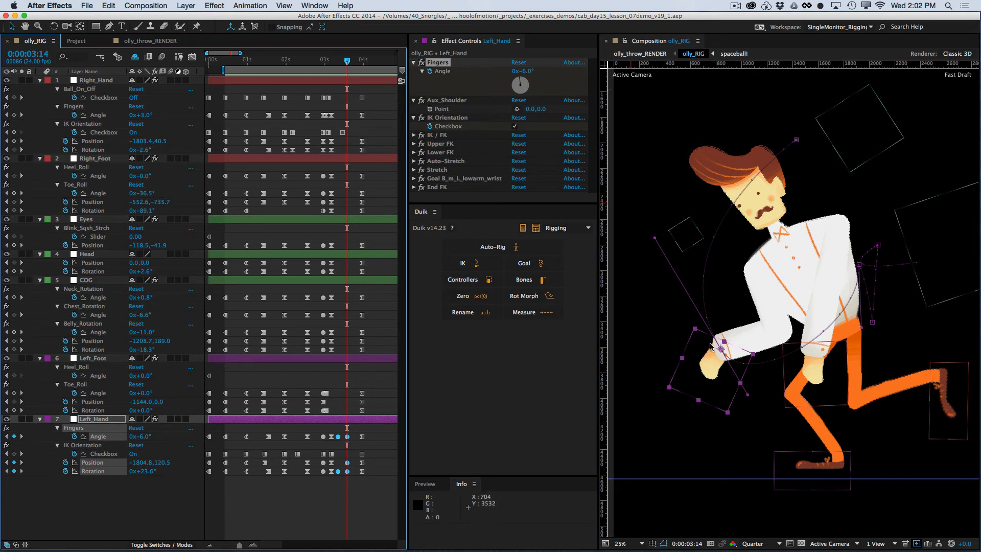
{"action": "left_click", "coordinate": [337, 503]}
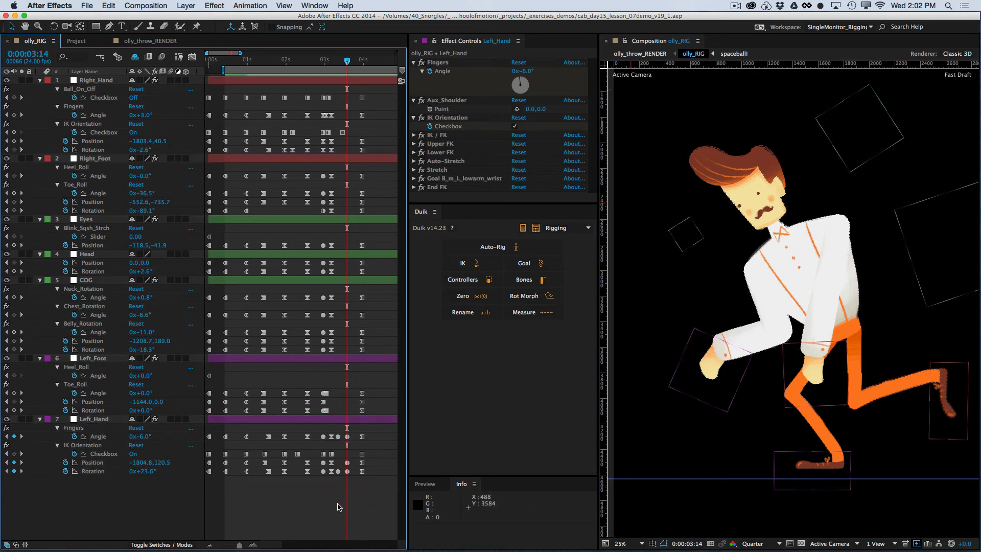
Play back the animation and examine the right foot's landing frame by frame between 0:00:03:20 and 0:00:03:23
{"action": "key", "text": "KP_0"}
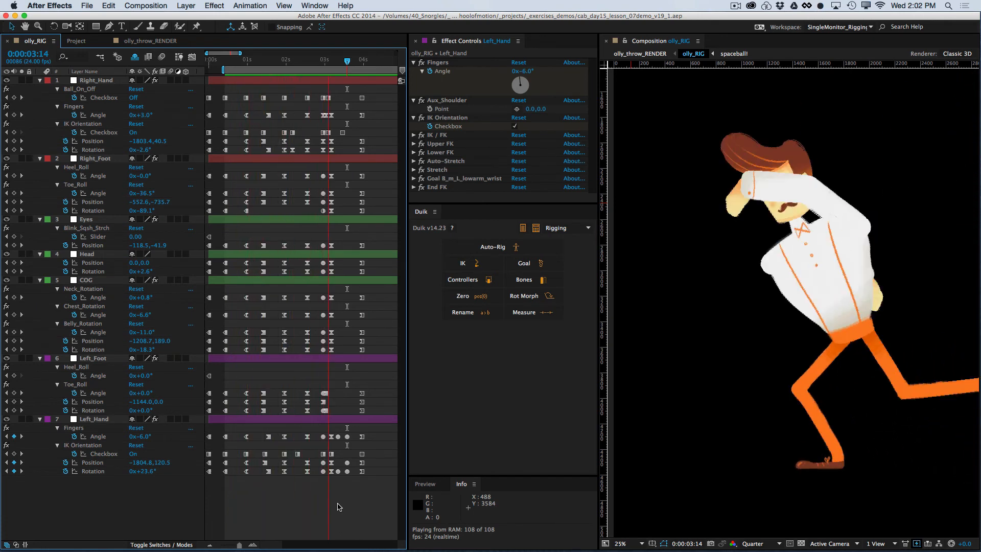
{"action": "key", "text": "space"}
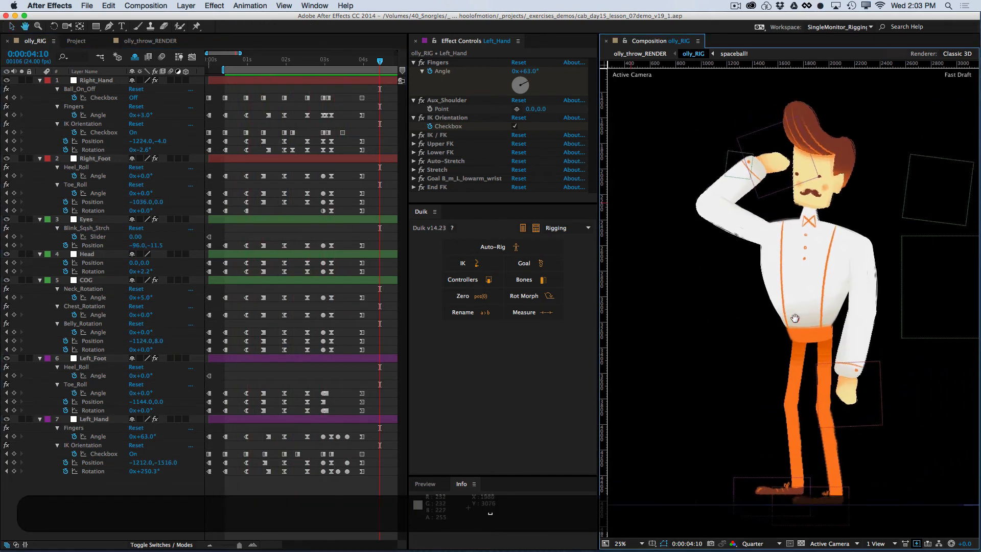
{"action": "left_click_drag", "start_coordinate": [866, 277], "coordinate": [792, 311]}
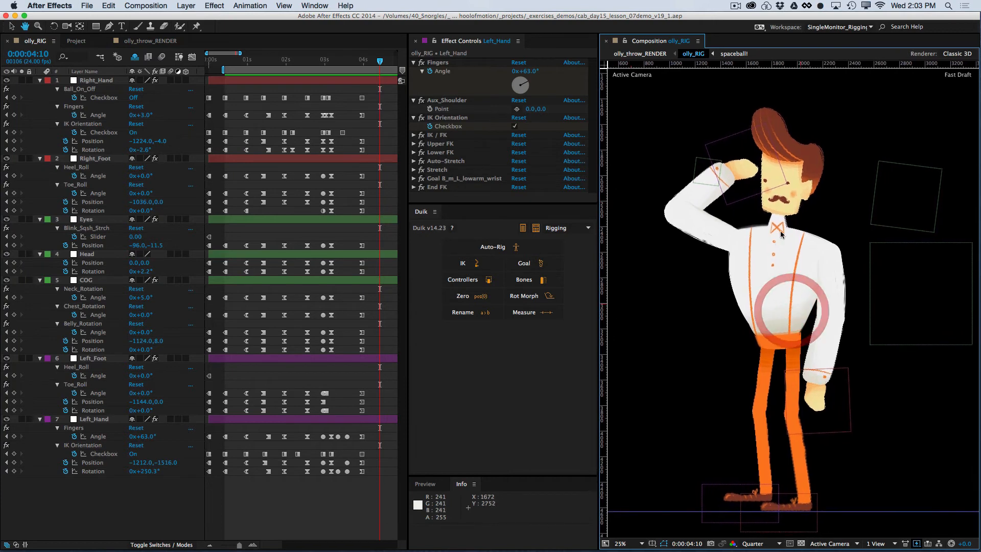
{"action": "key", "text": "v"}
{"action": "left_click_drag", "start_coordinate": [777, 278], "coordinate": [769, 270]}
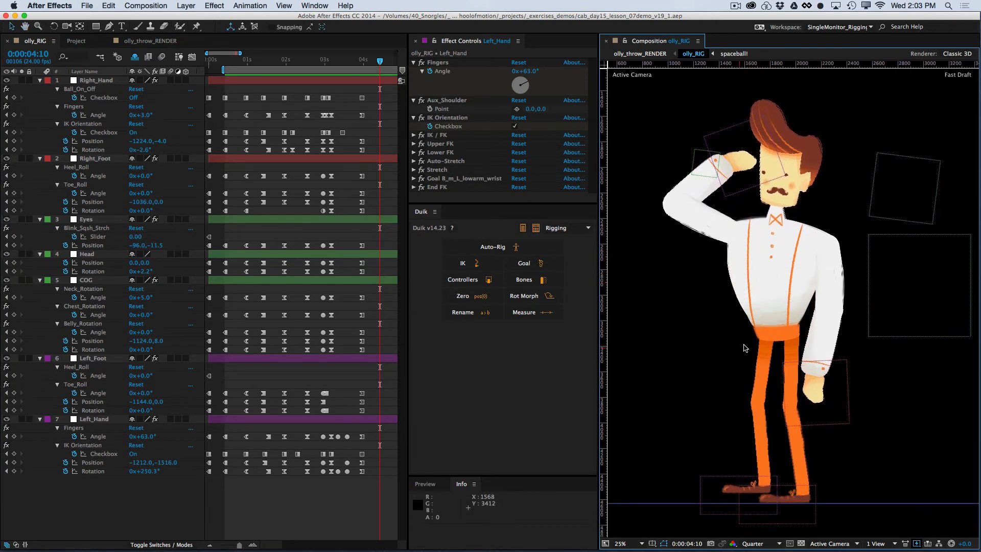
{"action": "key", "text": "j"}
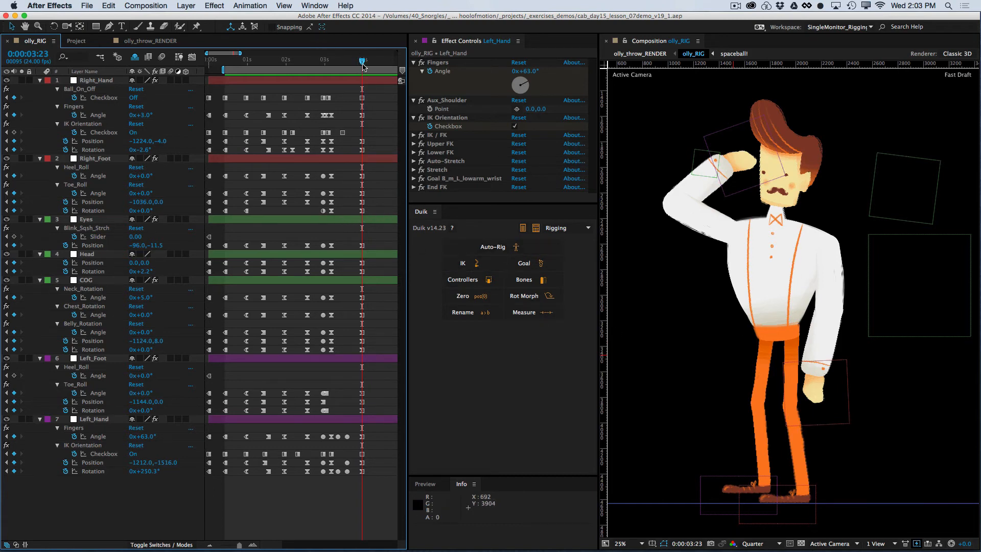
{"action": "key", "text": "super+Left"}
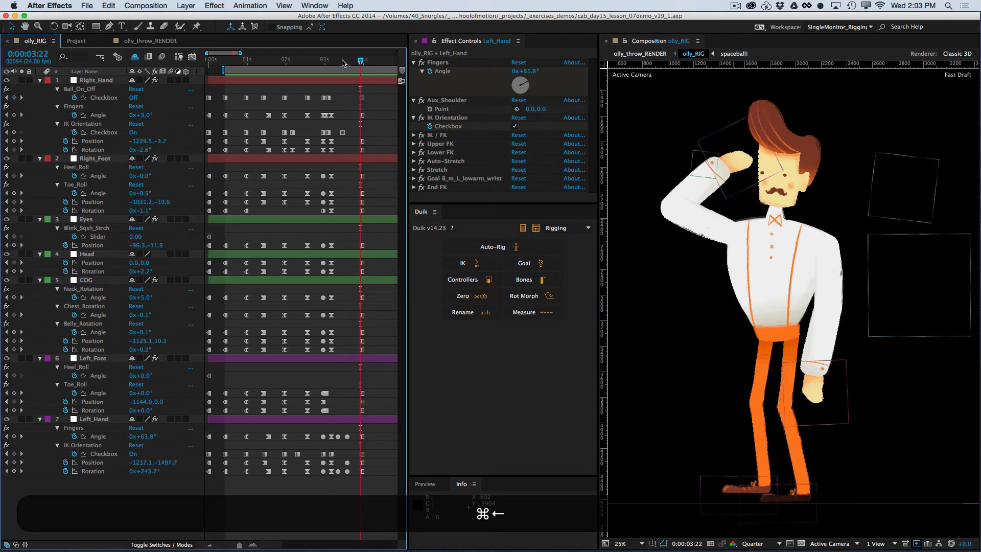
{"action": "key", "text": "super+Left"}
{"action": "key", "text": "super+Left"}
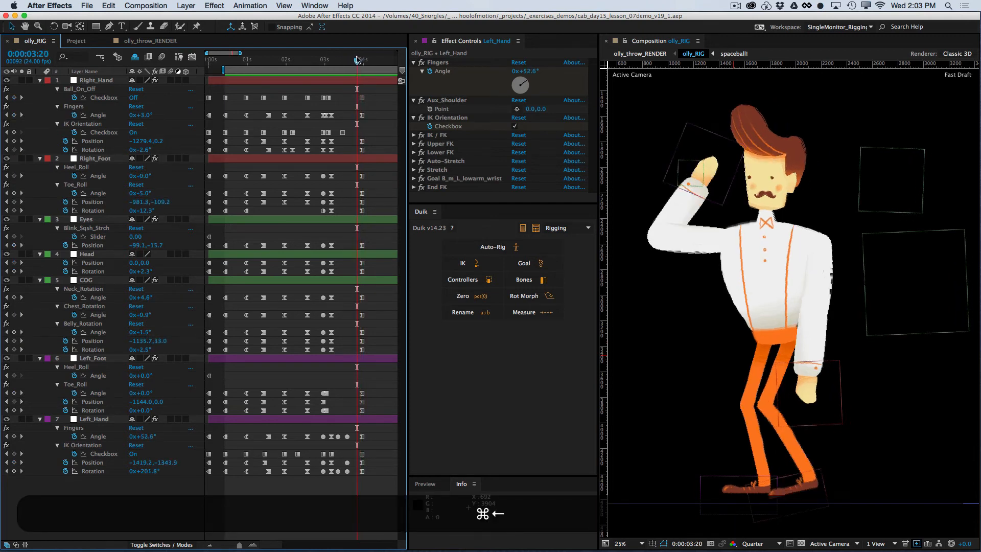
{"action": "key", "text": "super+Right"}
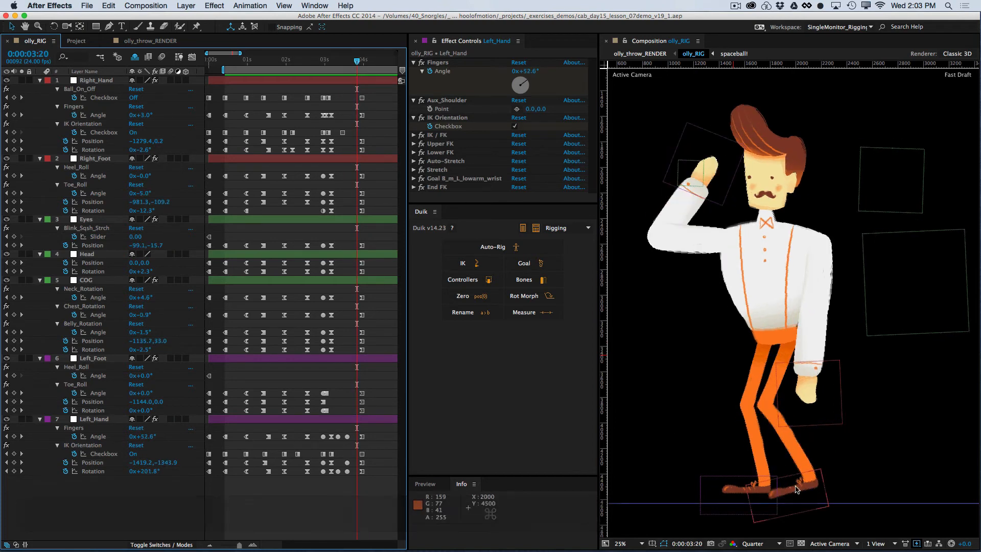
{"action": "key", "text": "super+Right"}
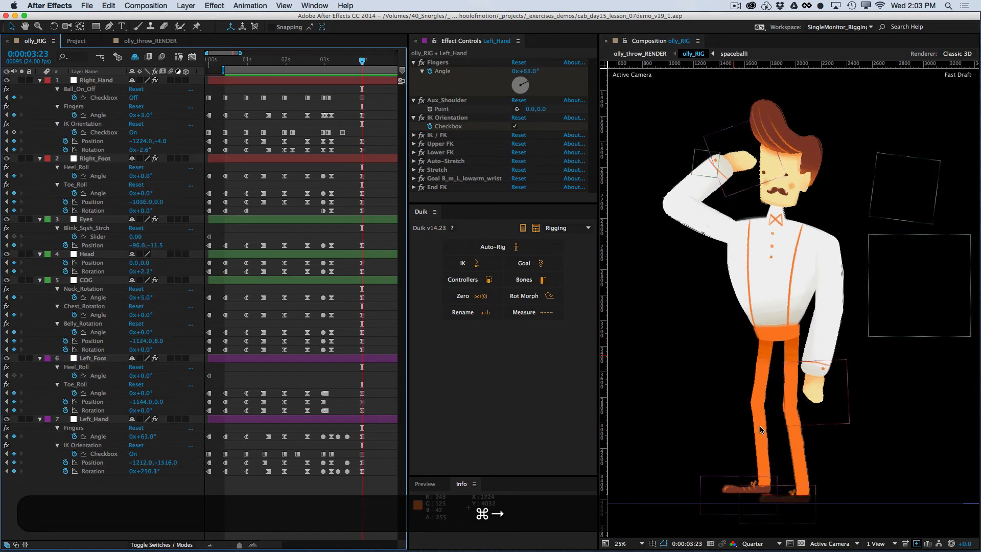
Move Right_Foot's final Heel_Roll, Toe_Roll, Position and Rotation keyframes earlier to 0:00:03:19 and check the landing up to 0:00:03:23
{"action": "key", "text": "super+Left"}
{"action": "key", "text": "super+Left"}
{"action": "key", "text": "super+Left"}
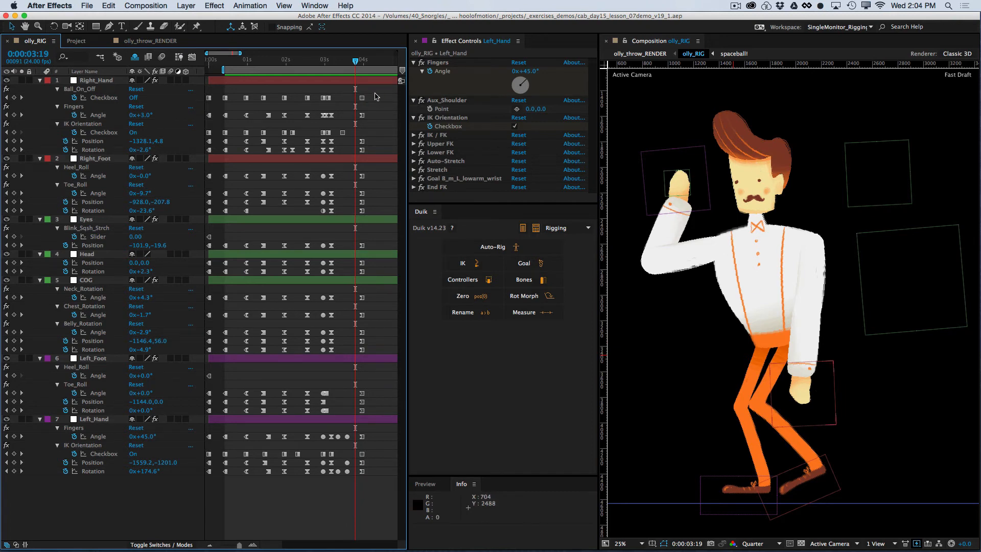
{"action": "left_click_drag", "start_coordinate": [378, 171], "coordinate": [356, 214]}
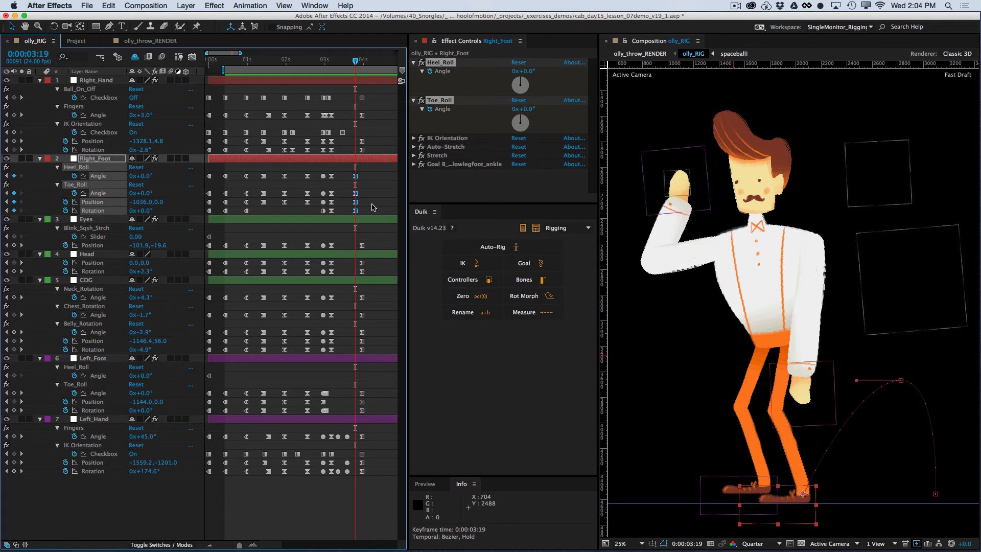
{"action": "left_click", "coordinate": [378, 206]}
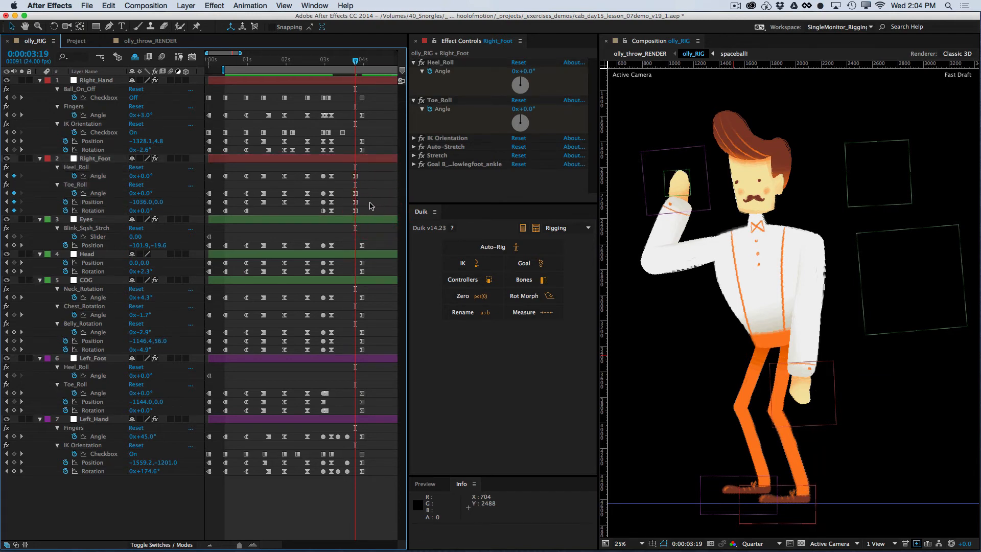
{"action": "key", "text": "super+Right"}
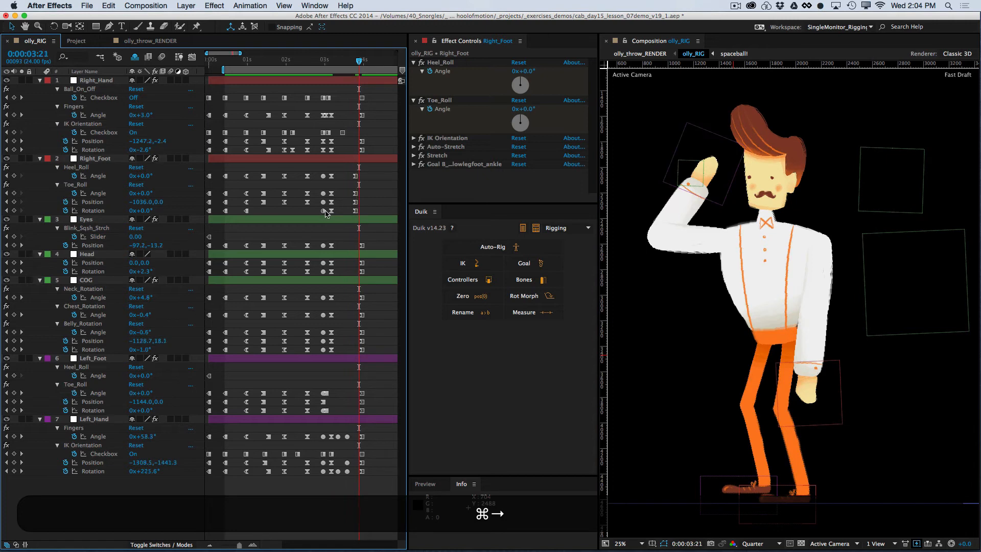
{"action": "key", "text": "super+Right"}
{"action": "key", "text": "super+Right"}
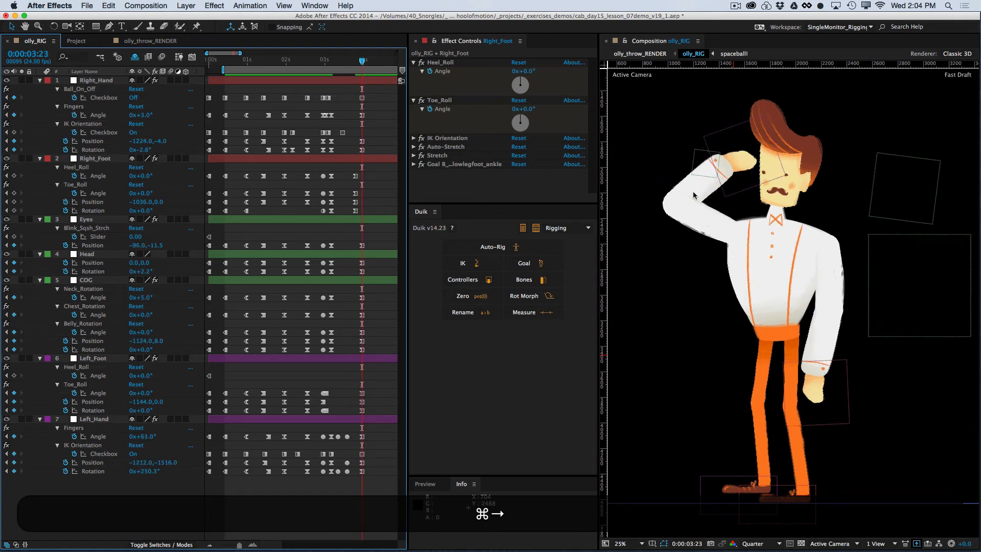
Delay Left_Hand's final Fingers Angle and Rotation keyframes together to about four frames after 0:00:03:23
{"action": "left_click", "coordinate": [103, 421]}
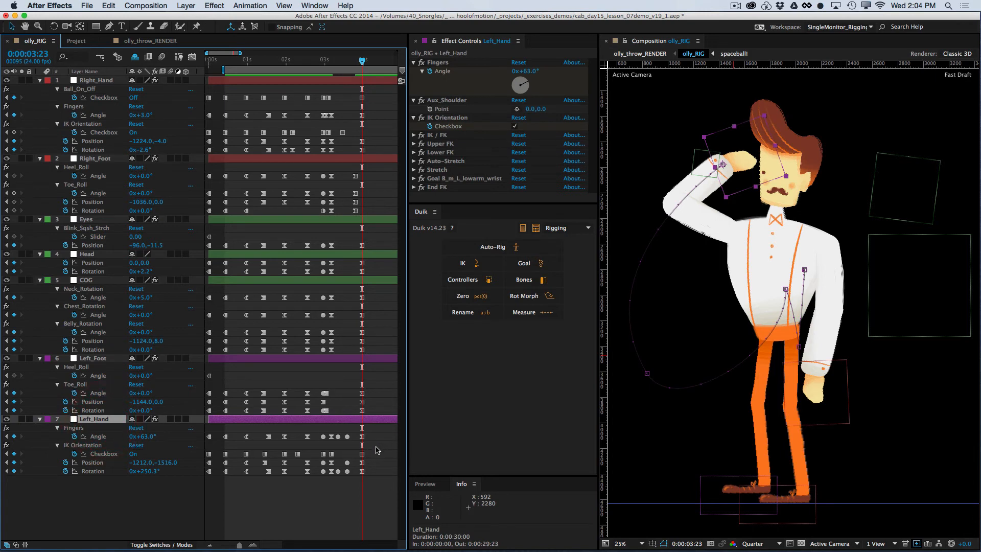
{"action": "key", "text": "equal"}
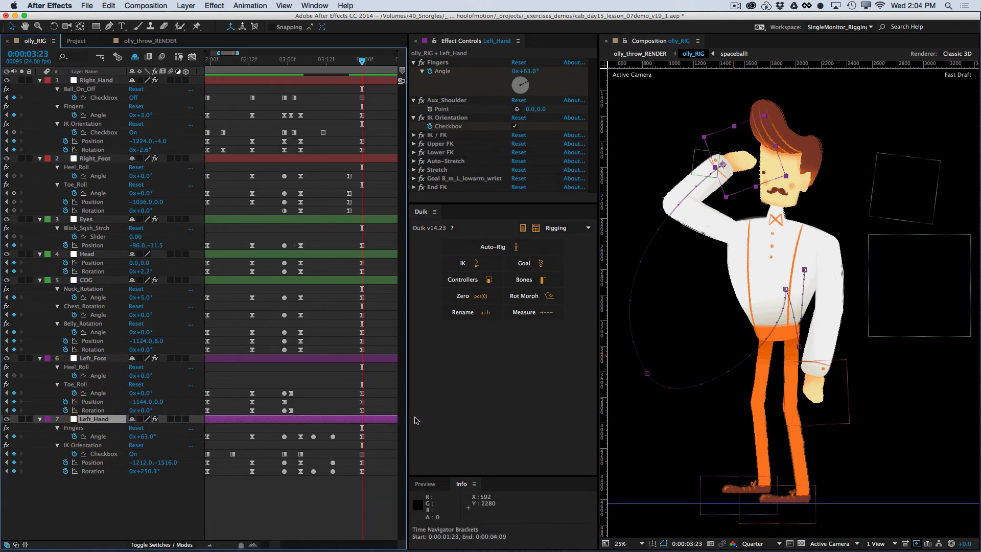
{"action": "left_click", "coordinate": [377, 442]}
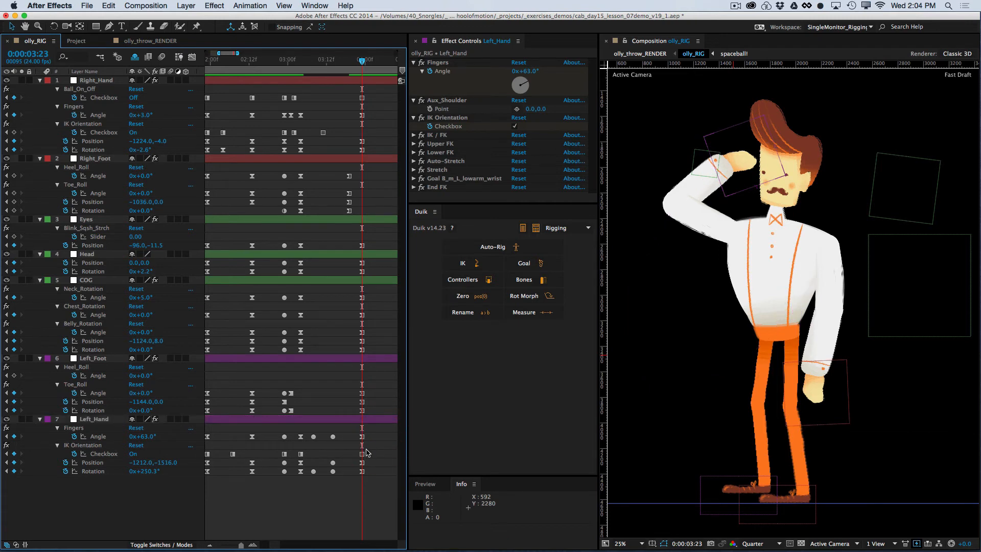
{"action": "left_click", "coordinate": [363, 436]}
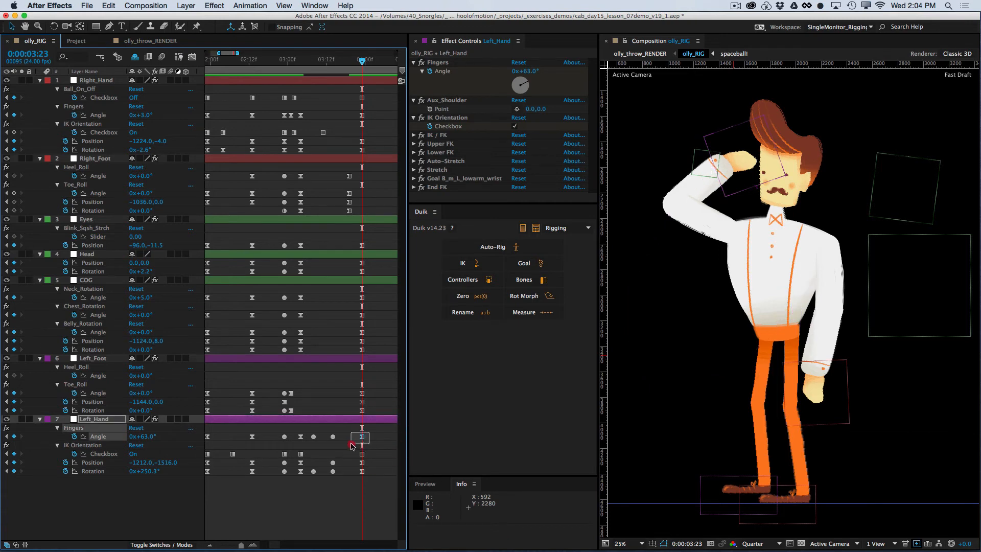
{"action": "left_click", "coordinate": [362, 471], "text": "shift"}
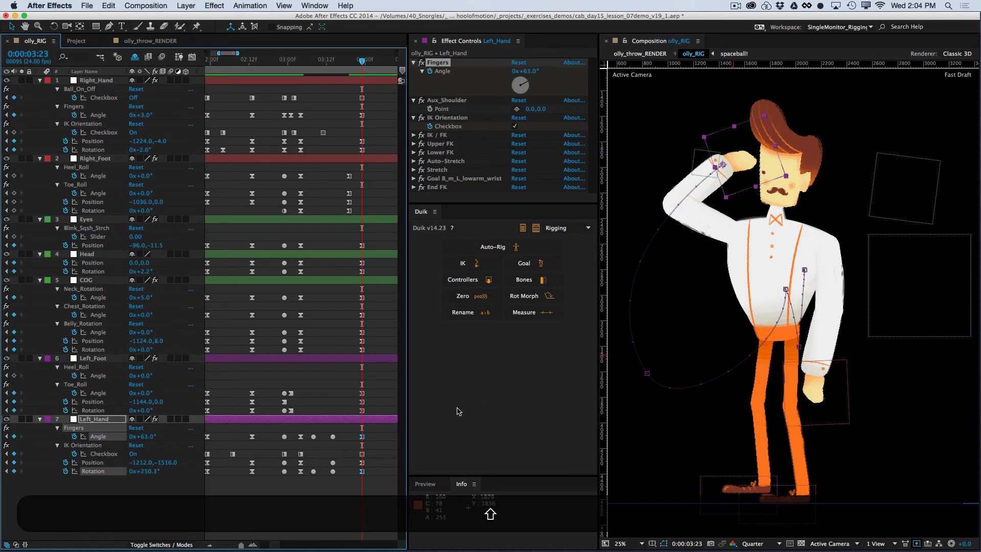
{"action": "left_click_drag", "start_coordinate": [361, 437], "coordinate": [375, 440]}
{"action": "left_click", "coordinate": [381, 455]}
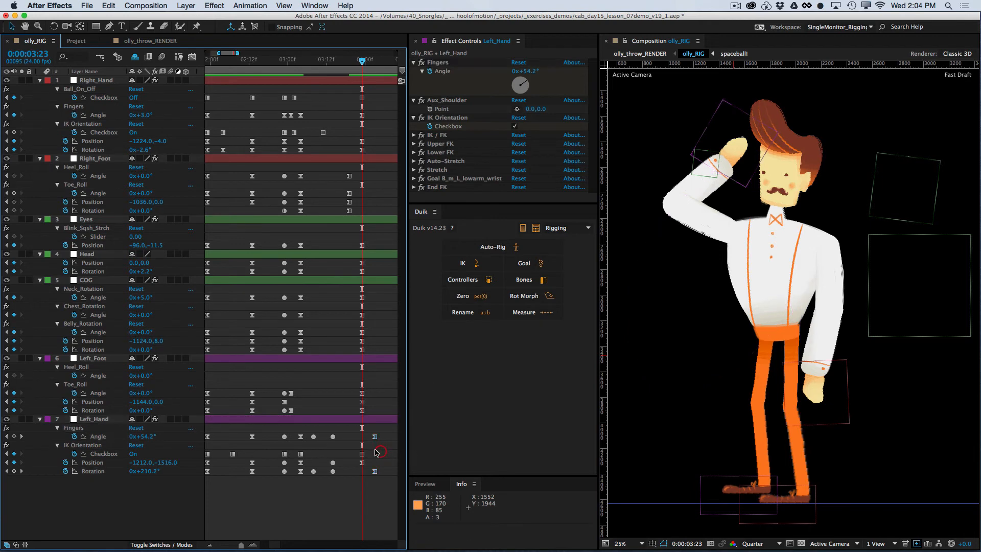
Offset Left_Hand's final Fingers Angle keyframe further to 0:00:04:06 and save the project
{"action": "left_click", "coordinate": [375, 438]}
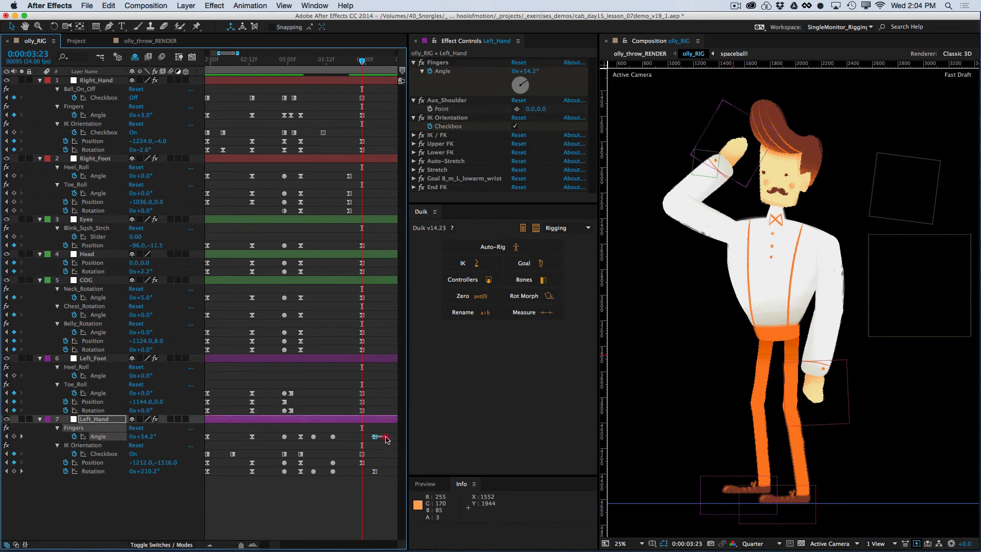
{"action": "left_click", "coordinate": [378, 438]}
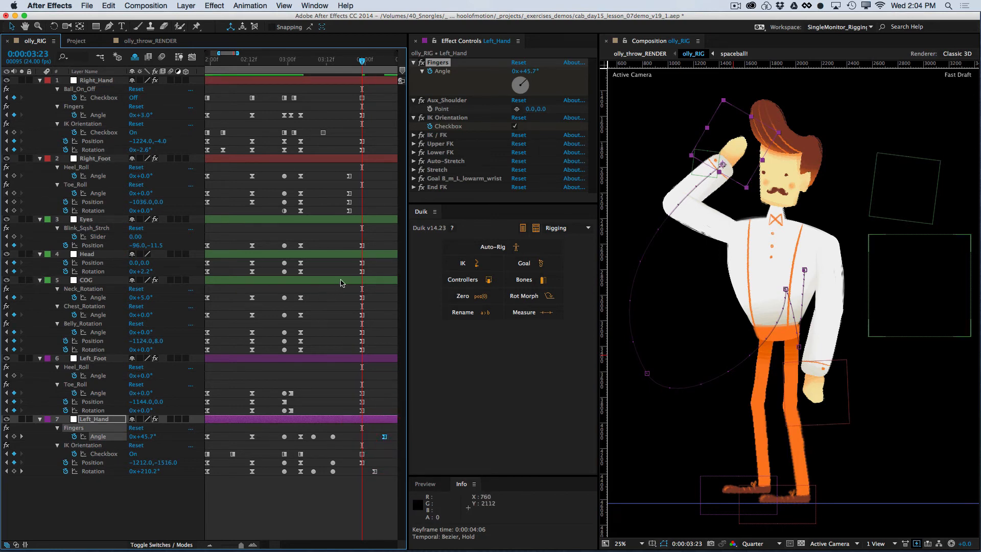
{"action": "key", "text": "super+s"}
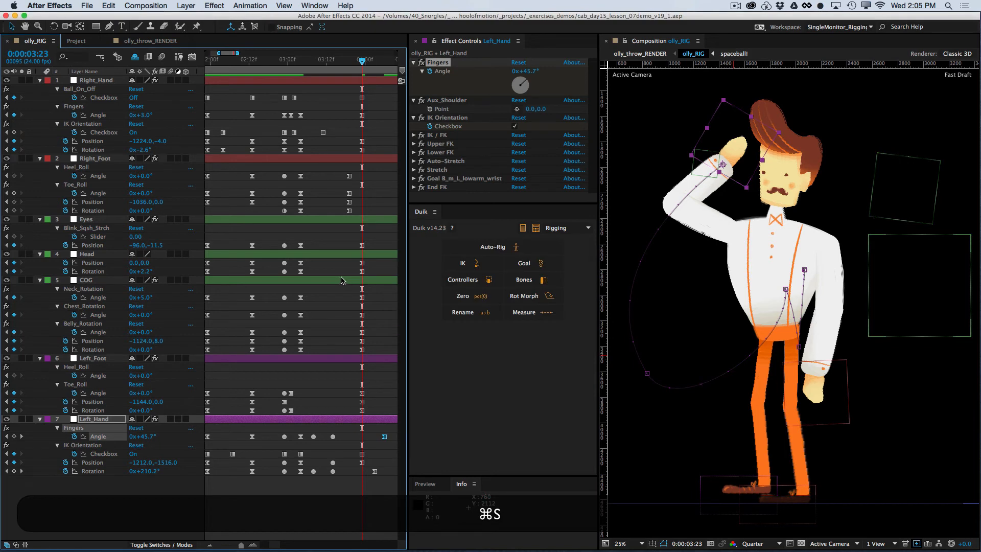
Preview the animation with the delayed wrist and fingers, and return to 0:00:03:23
{"action": "key", "text": "KP_0"}
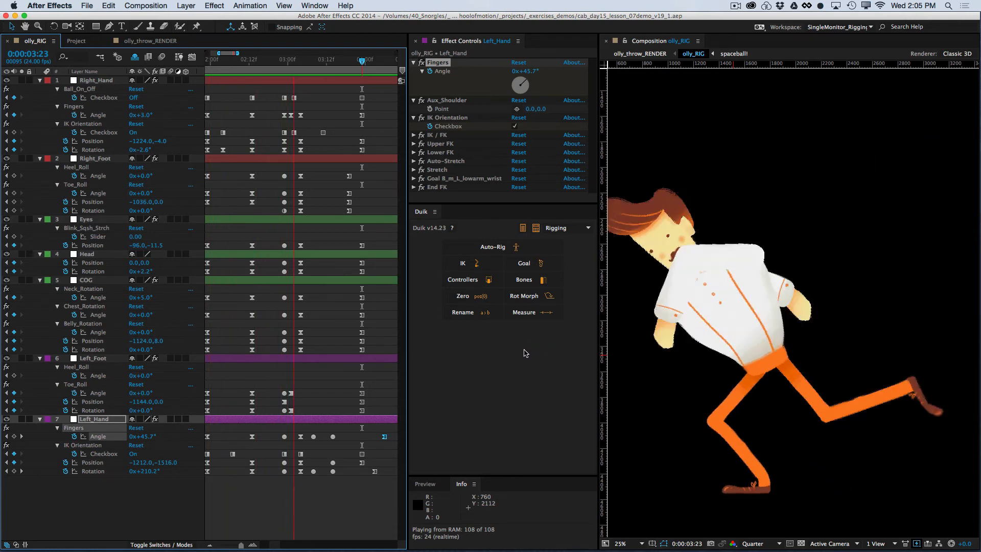
{"action": "key", "text": "space"}
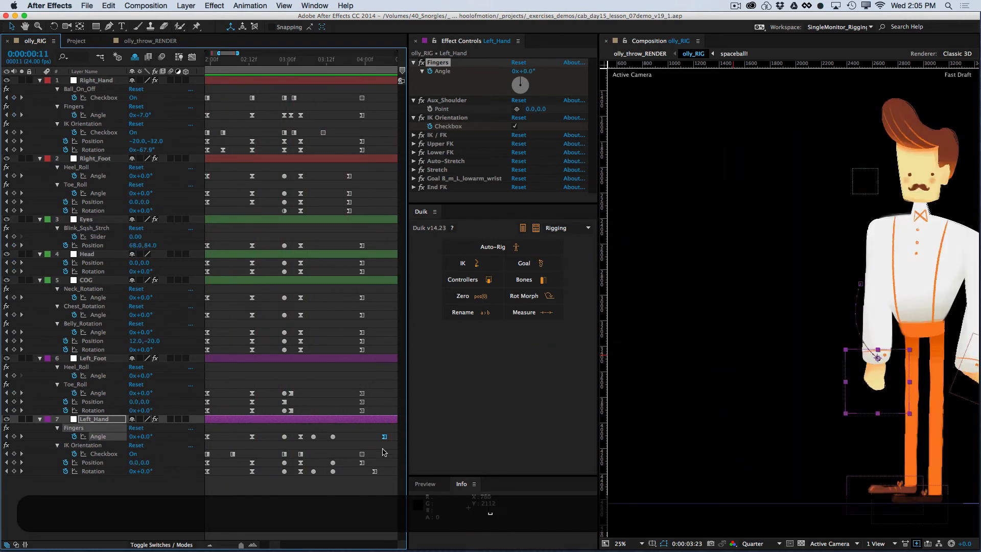
{"action": "left_click", "coordinate": [362, 59]}
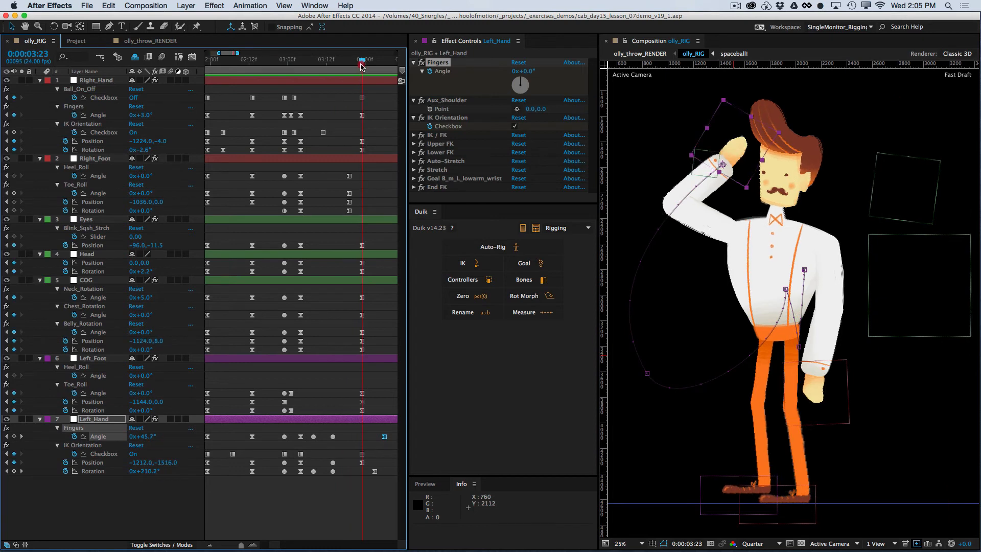
Move Left_Hand's final Rotation keyframe earlier to 0:00:04:02 and its final Fingers Angle keyframe to 0:00:04:04, and save the project
{"action": "left_click_drag", "start_coordinate": [393, 432], "coordinate": [373, 476]}
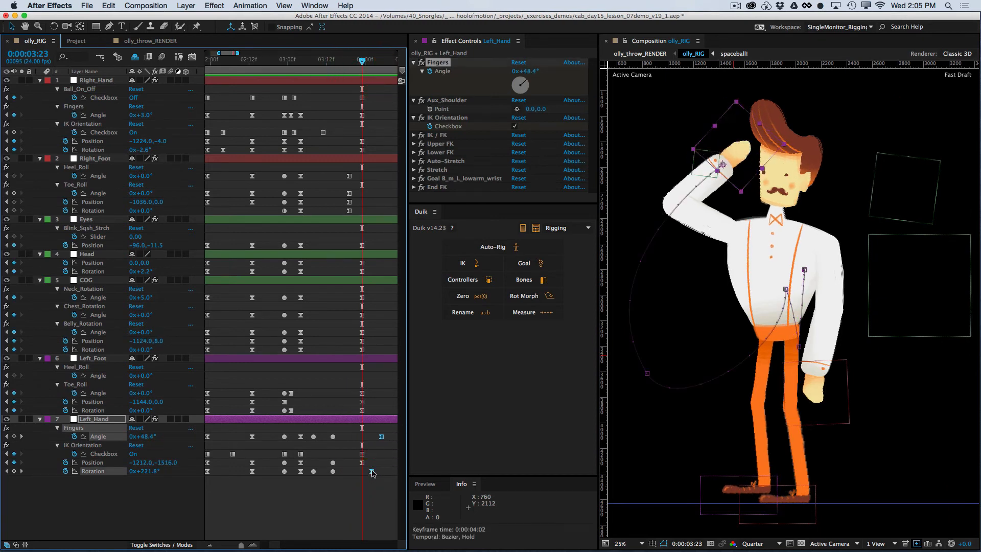
{"action": "left_click", "coordinate": [386, 485]}
{"action": "left_click_drag", "start_coordinate": [380, 438], "coordinate": [378, 439]}
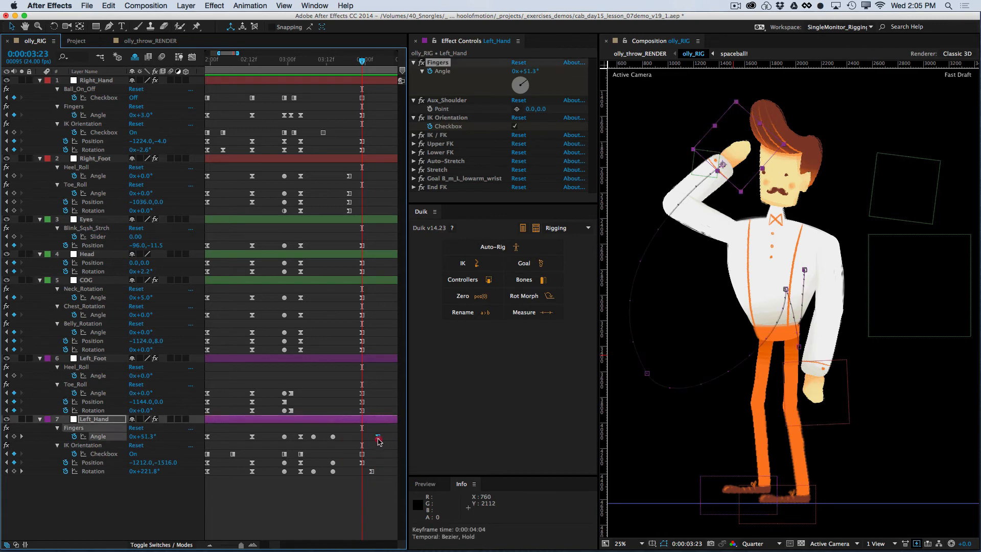
{"action": "left_click", "coordinate": [388, 448]}
{"action": "key", "text": "super+s"}
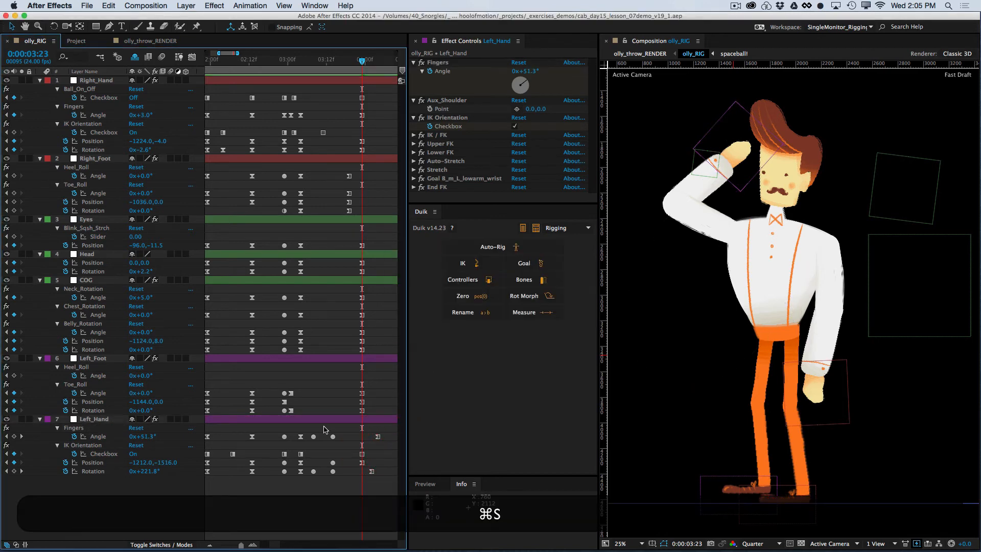
Preview the animation and check the left hand's pose at 0:00:03:21
{"action": "key", "text": "KP_0"}
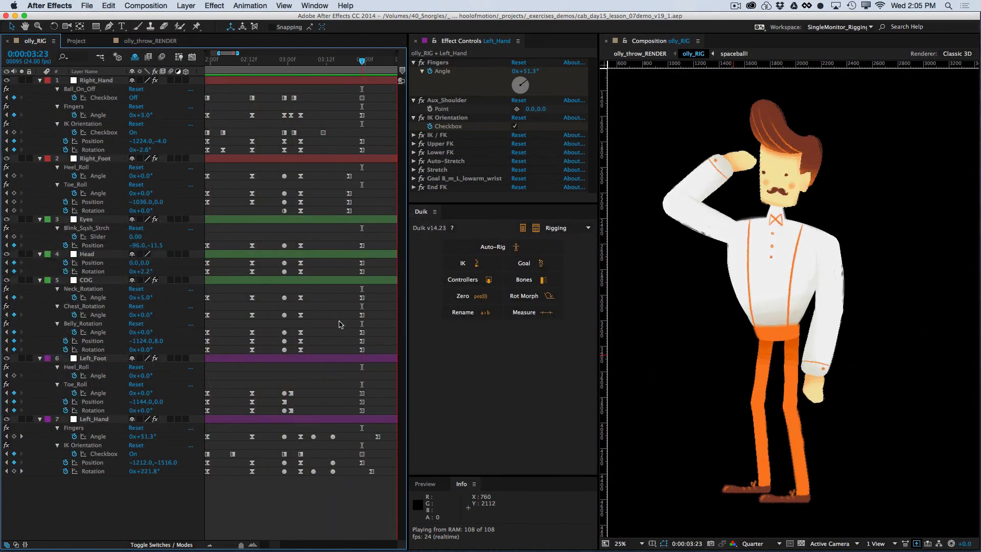
{"action": "left_click", "coordinate": [364, 62]}
{"action": "mouse_move", "coordinate": [364, 61]}
{"action": "left_mouse_down"}
{"action": "mouse_move", "coordinate": [341, 69]}
{"action": "mouse_move", "coordinate": [356, 65]}
{"action": "left_mouse_up"}
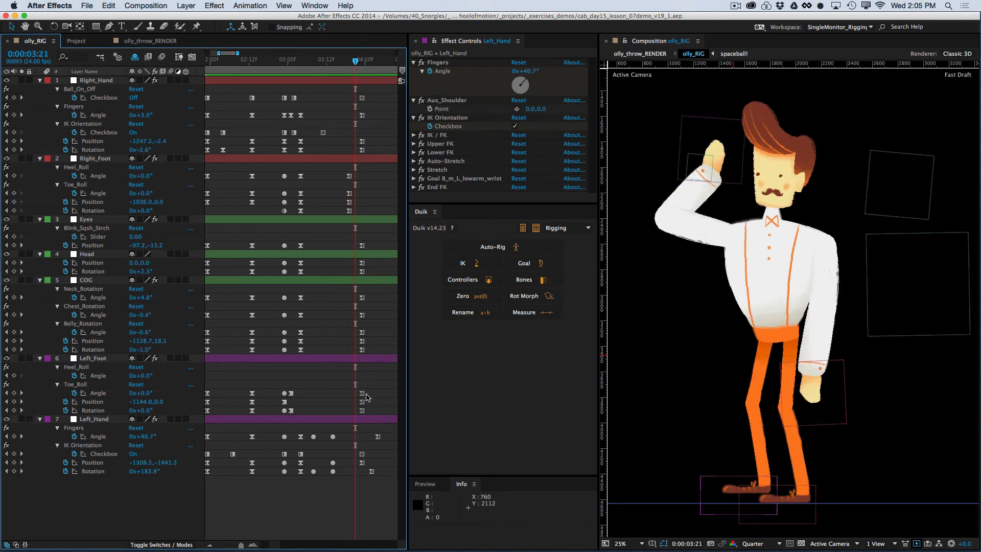
Lengthen the outgoing influence of Left_Hand's Fingers Angle keyframe at 0:00:03:14 in the speed graph, save, preview, and return to the keyframe view
{"action": "left_click", "coordinate": [332, 437]}
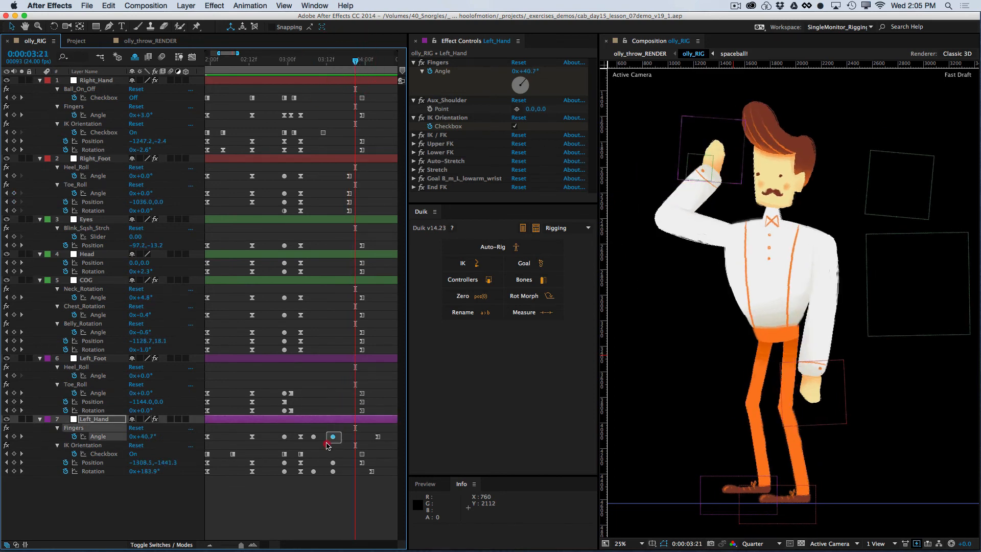
{"action": "left_click", "coordinate": [192, 58]}
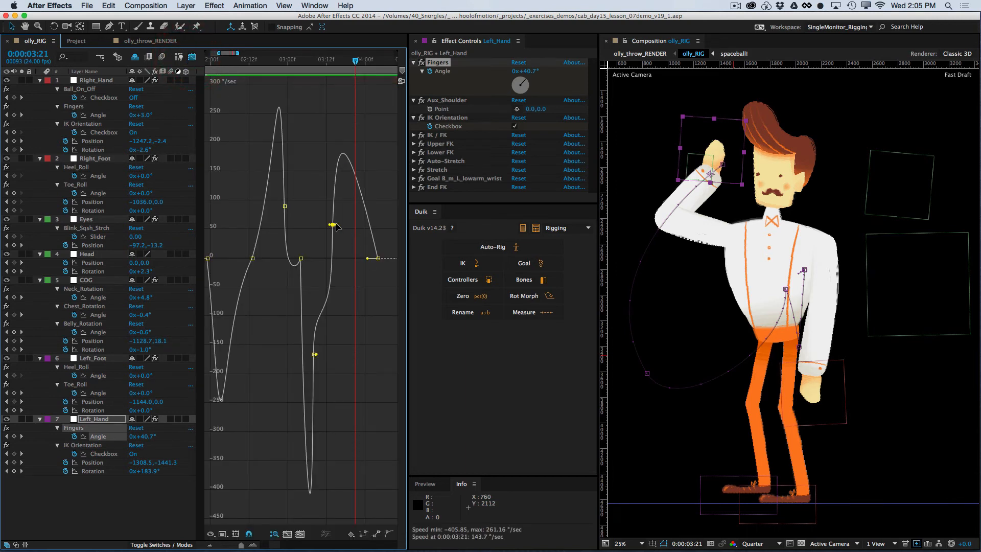
{"action": "left_click_drag", "start_coordinate": [337, 226], "coordinate": [364, 226]}
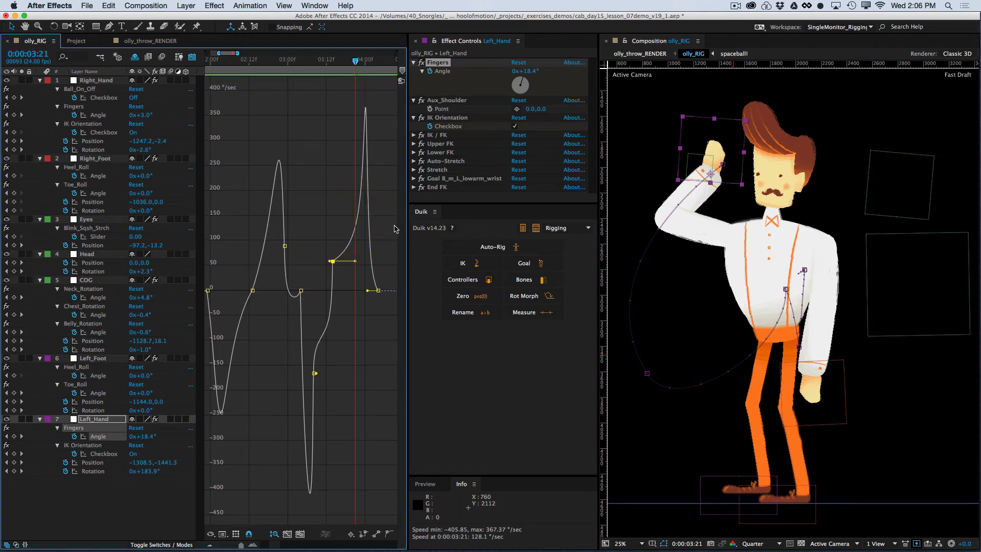
{"action": "key", "text": "super+s"}
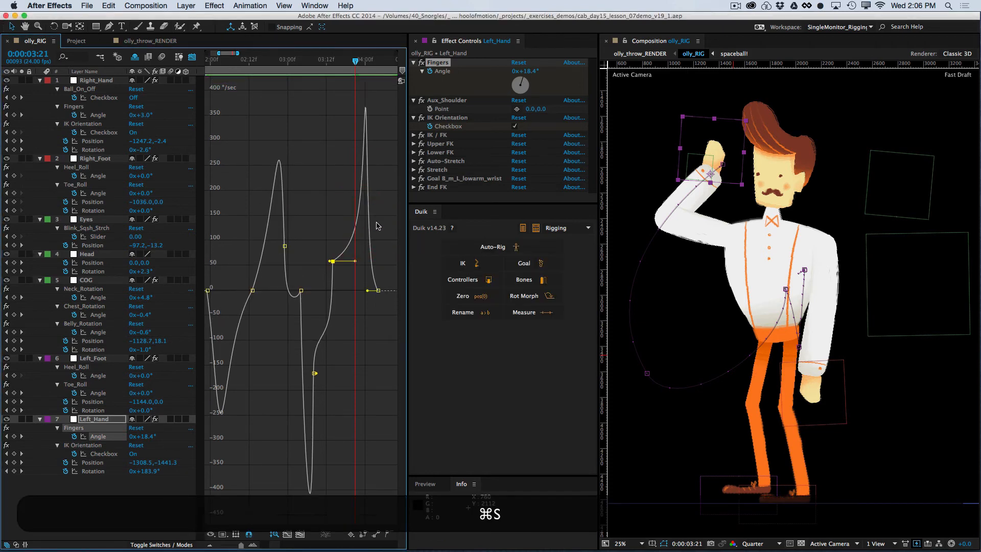
{"action": "key", "text": "KP_0"}
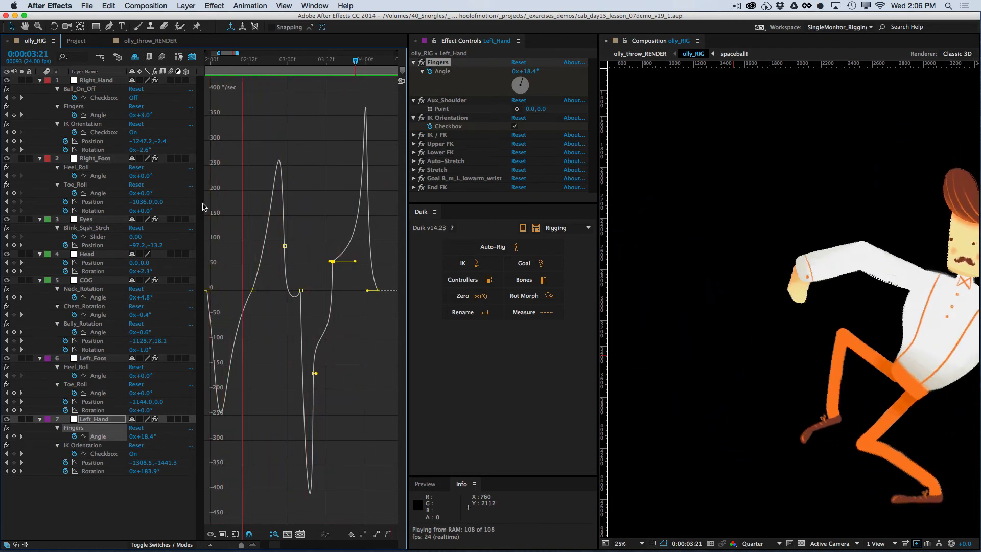
{"action": "key", "text": "space"}
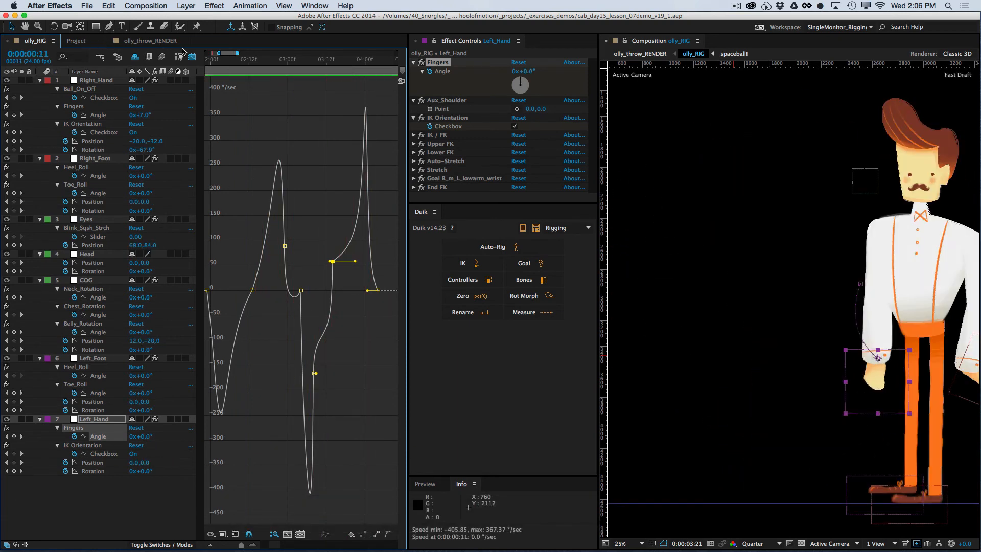
{"action": "left_click", "coordinate": [192, 56]}
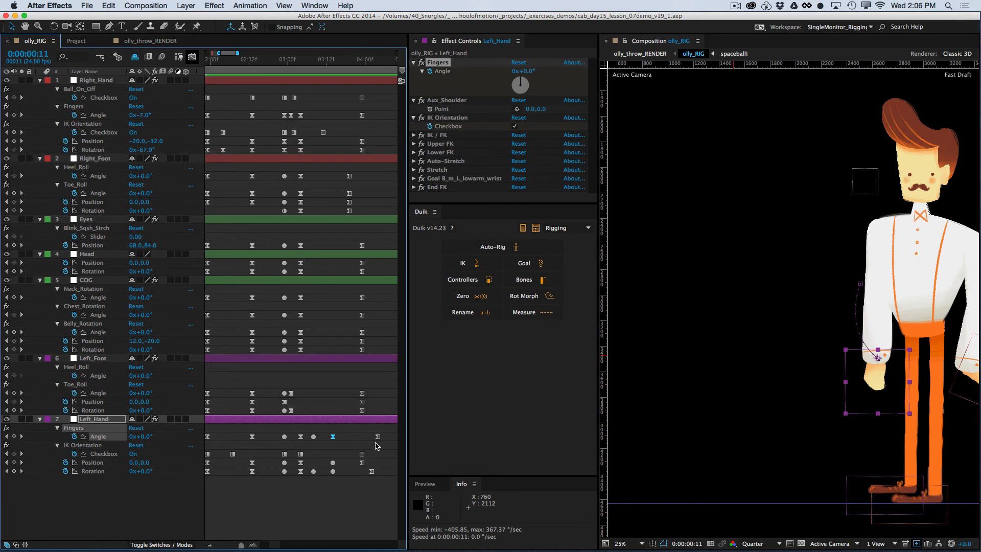
Move Left_Hand's final Fingers Angle keyframe to 0:00:04:05, save the project and preview the animation
{"action": "left_click_drag", "start_coordinate": [378, 437], "coordinate": [381, 437]}
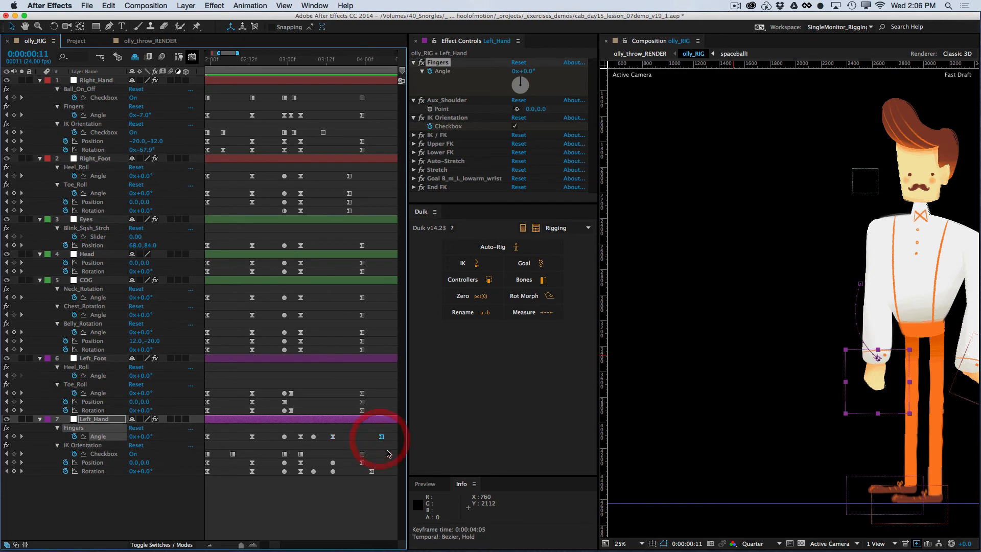
{"action": "key", "text": "super+s"}
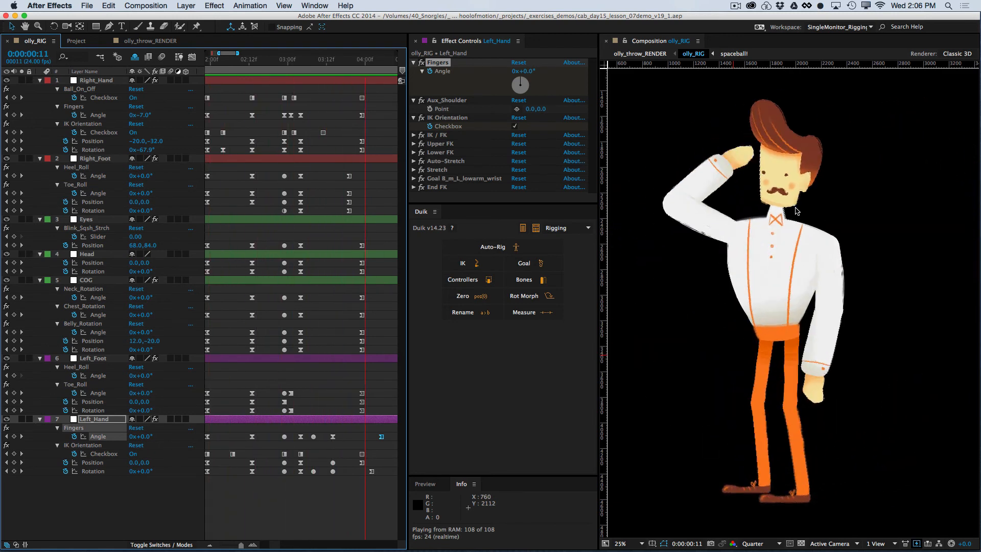
{"action": "key", "text": "space"}
Delay all of Left_Hand's final keyframes by two frames, with Position and the IK Orientation Checkbox at 0:00:04:01, and save
{"action": "left_click", "coordinate": [362, 62]}
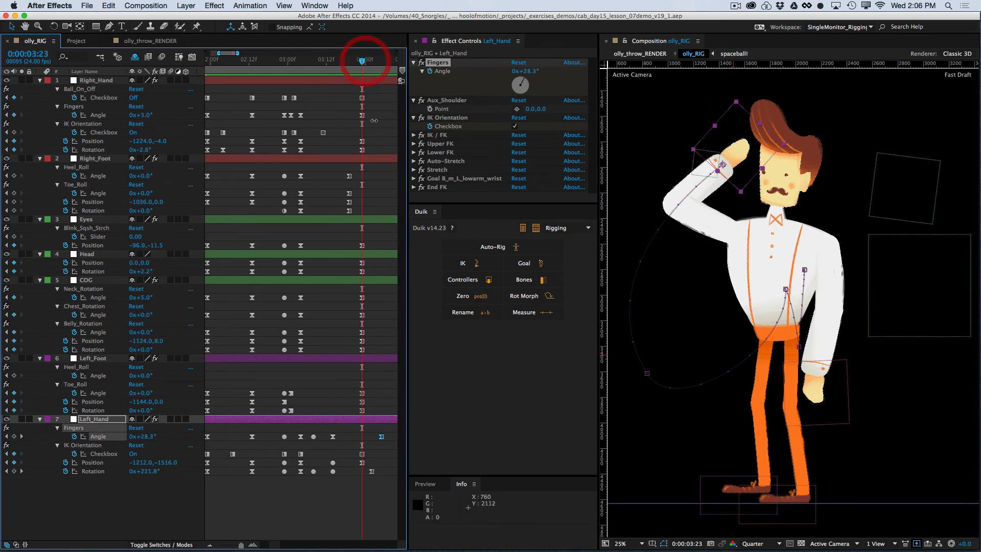
{"action": "key", "text": "super+Right"}
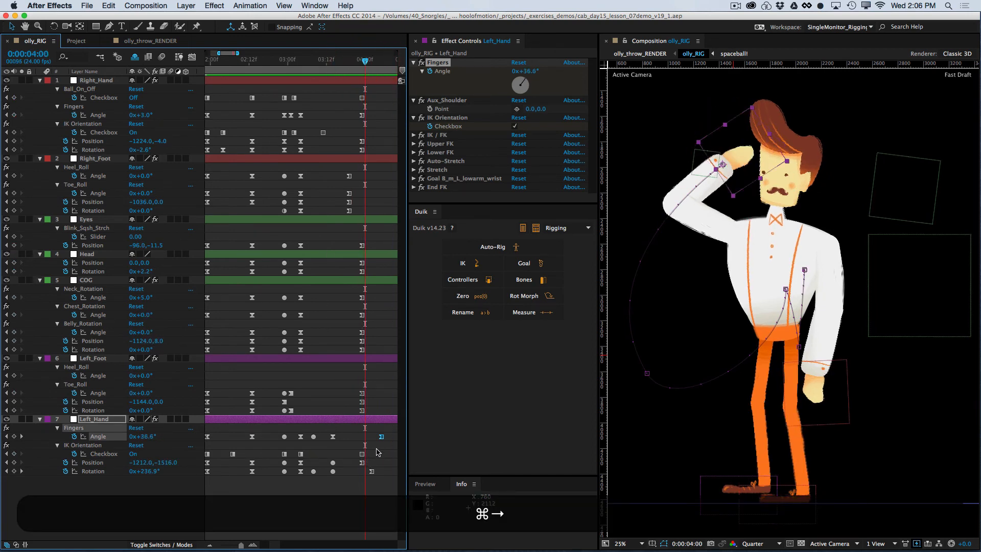
{"action": "key", "text": "super+Right"}
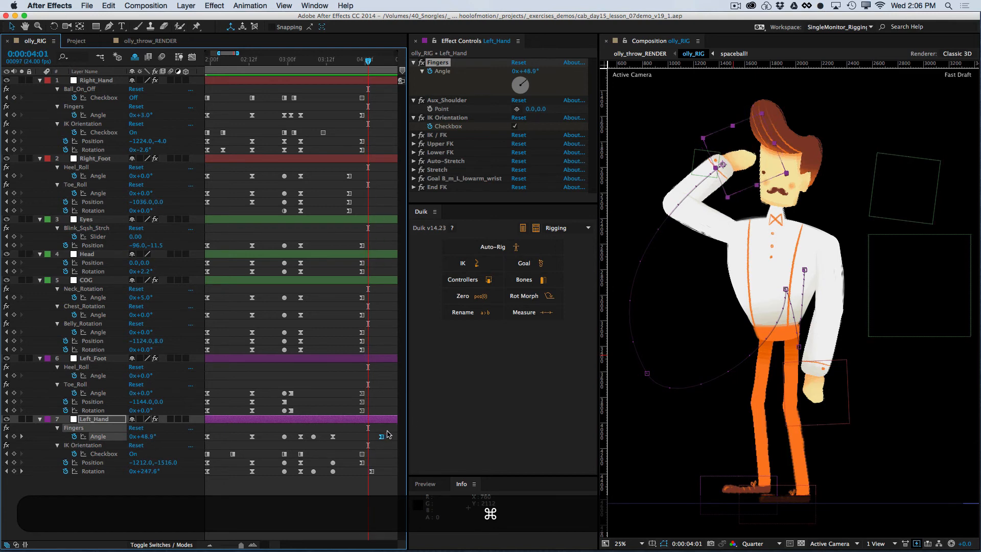
{"action": "left_click_drag", "start_coordinate": [393, 431], "coordinate": [368, 456]}
{"action": "key", "text": "super+s"}
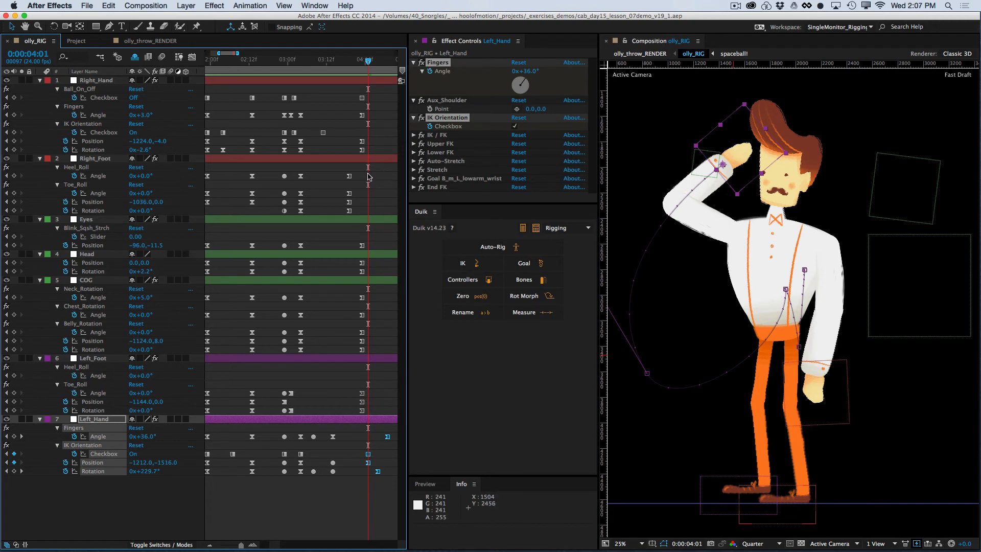
{"action": "key", "text": "super+s"}
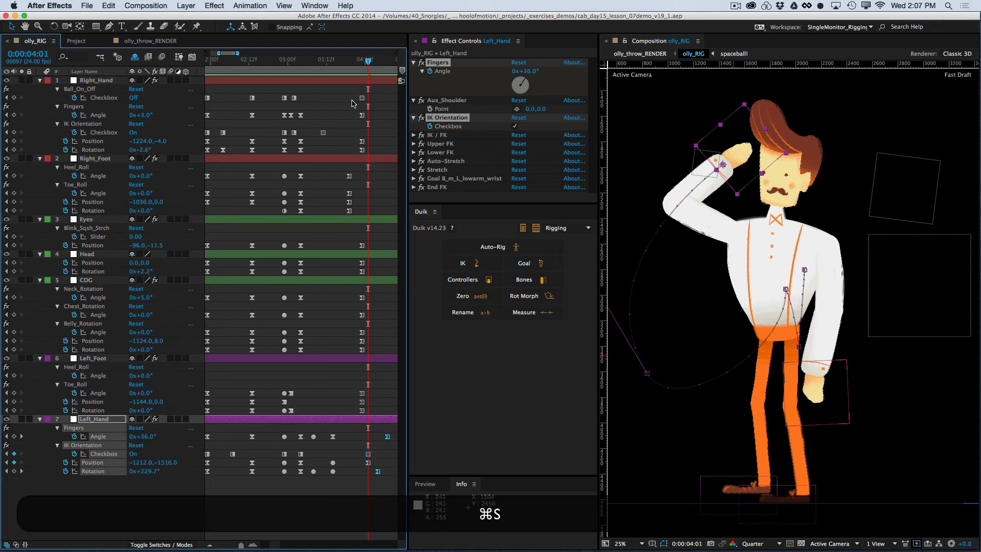
Preview the delayed left hand and inspect the poses from 0:00:03:23 back to 0:00:03:14
{"action": "key", "text": "KP_0"}
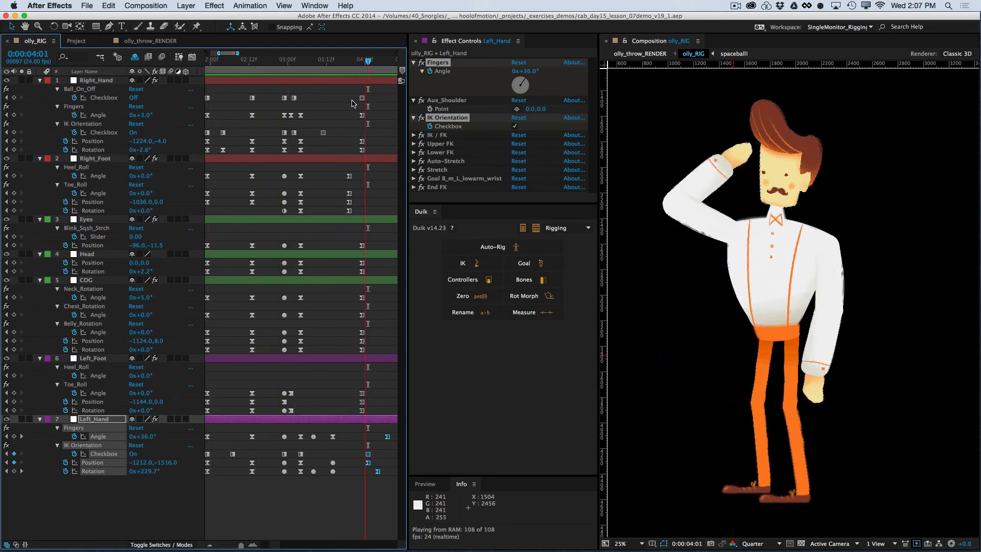
{"action": "key", "text": "space"}
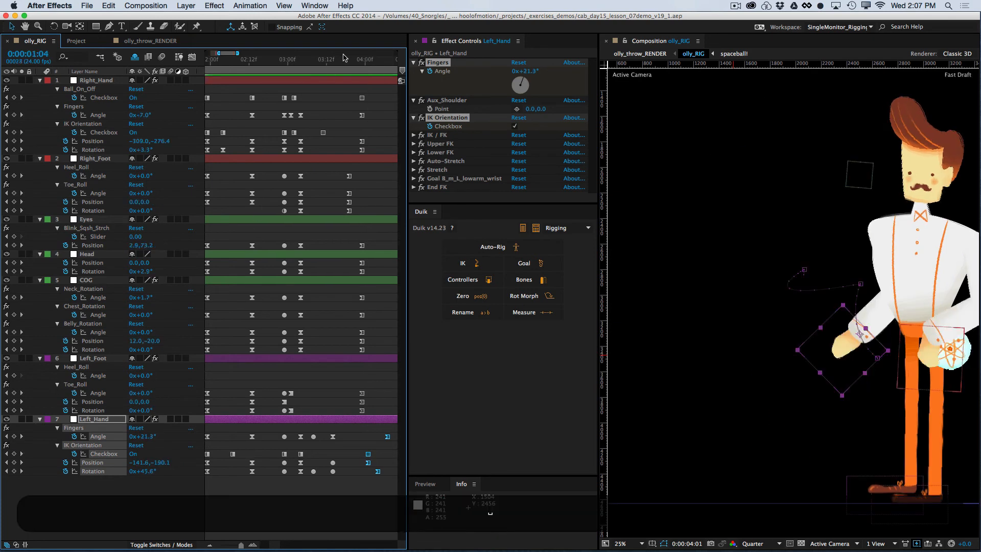
{"action": "left_click_drag", "start_coordinate": [352, 60], "coordinate": [365, 61]}
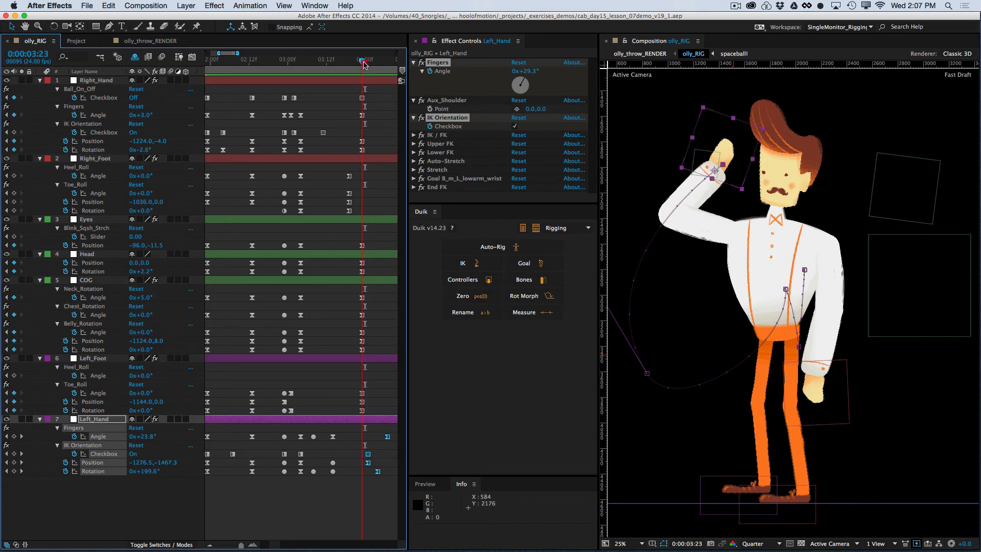
{"action": "mouse_move", "coordinate": [365, 61]}
{"action": "left_mouse_down"}
{"action": "mouse_move", "coordinate": [329, 69]}
{"action": "mouse_move", "coordinate": [351, 61]}
{"action": "left_mouse_up"}
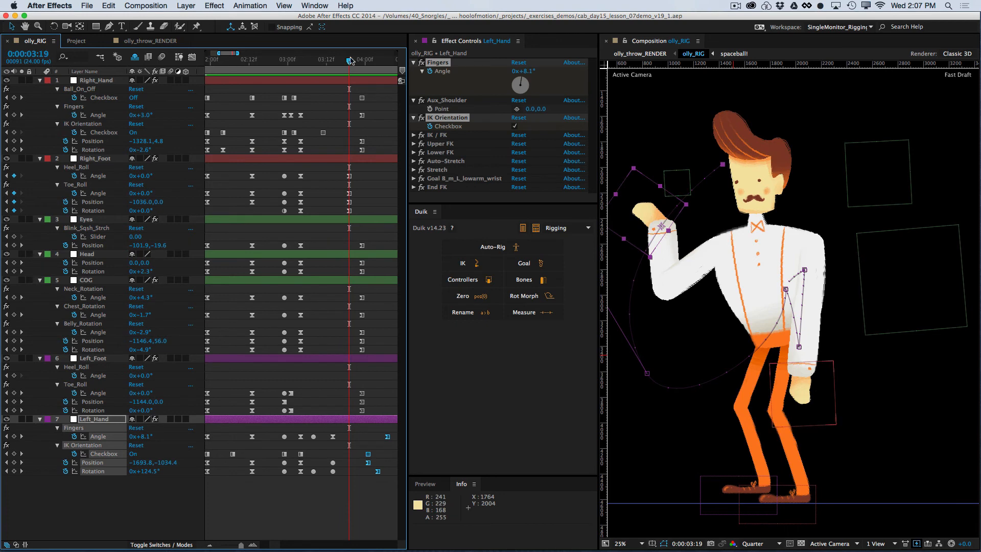
{"action": "left_click_drag", "start_coordinate": [351, 58], "coordinate": [333, 90]}
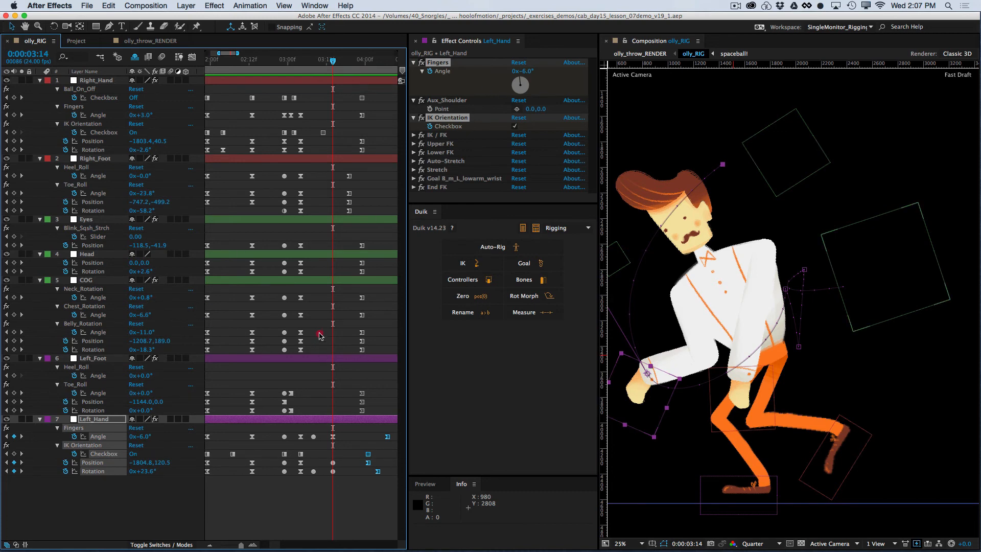
At 0:00:03:14, set COG's Neck_Rotation Angle to -15.2° and Head's Rotation to -8.4°, and make both new keyframes Auto Bezier
{"action": "left_click", "coordinate": [321, 335]}
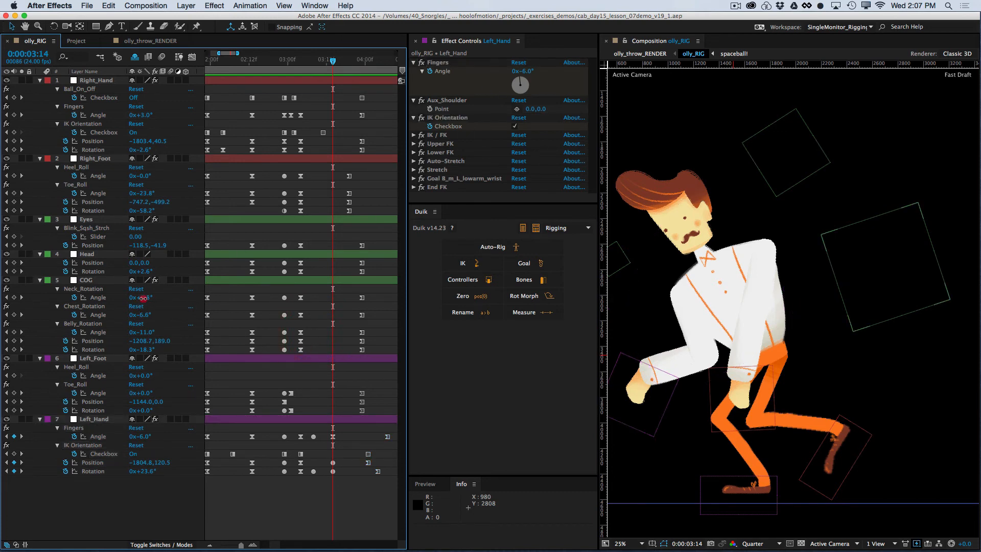
{"action": "left_click_drag", "start_coordinate": [141, 299], "coordinate": [138, 276]}
{"action": "left_click_drag", "start_coordinate": [345, 265], "coordinate": [320, 330]}
{"action": "left_click", "coordinate": [332, 299], "text": "super"}
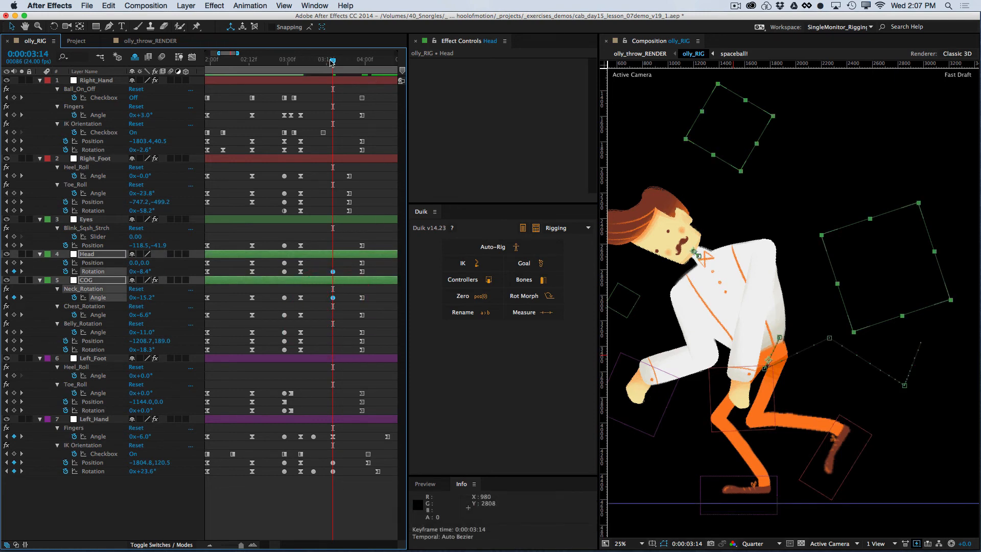
Check the head's motion around 0:00:03:14, and set the Neck_Rotation Angle to -7.2° and Head's Rotation to -3.4°
{"action": "left_click_drag", "start_coordinate": [338, 64], "coordinate": [335, 89]}
{"action": "left_click", "coordinate": [314, 300]}
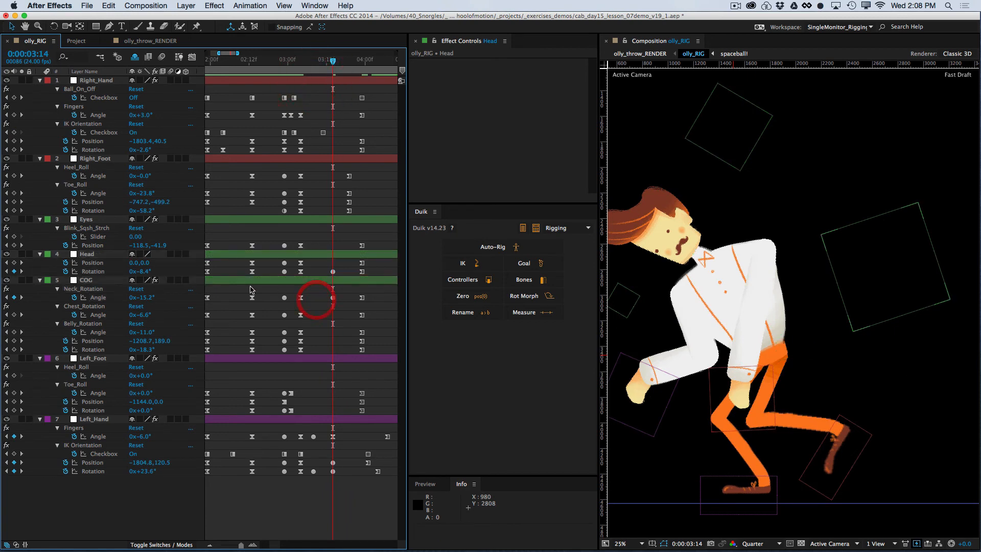
{"action": "left_click_drag", "start_coordinate": [148, 297], "coordinate": [148, 271]}
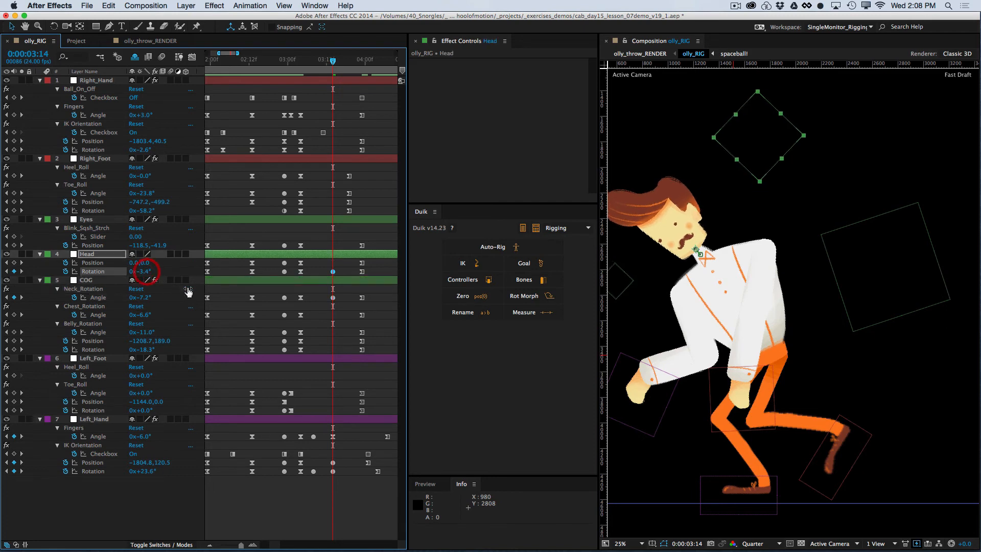
Set Head's Rotation to -9.4° at 0:00:03:14, check the motion, and select the Head Rotation and Neck_Rotation keyframes there
{"action": "left_click", "coordinate": [288, 303]}
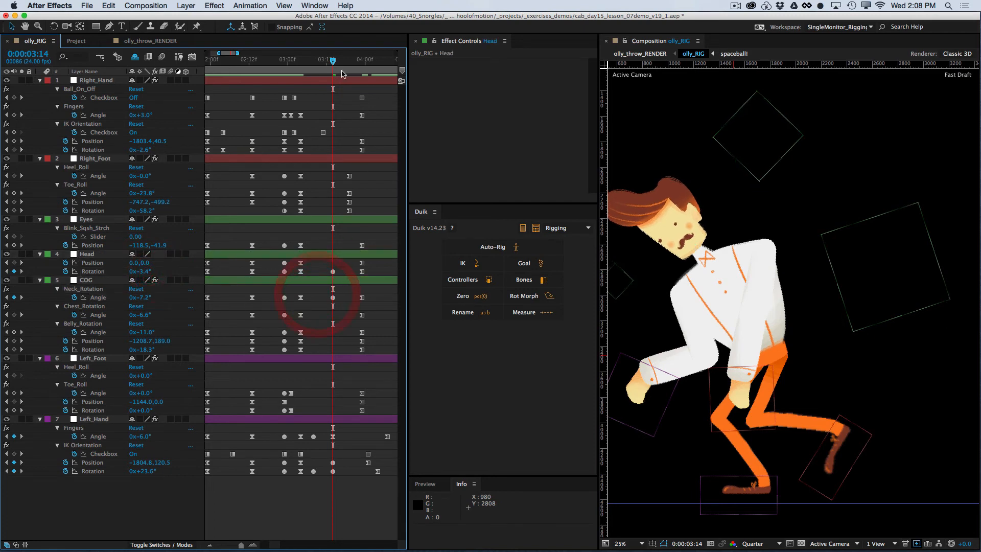
{"action": "left_click", "coordinate": [323, 61]}
{"action": "mouse_move", "coordinate": [329, 66]}
{"action": "left_mouse_down"}
{"action": "mouse_move", "coordinate": [311, 66]}
{"action": "mouse_move", "coordinate": [357, 68]}
{"action": "mouse_move", "coordinate": [333, 74]}
{"action": "left_mouse_up"}
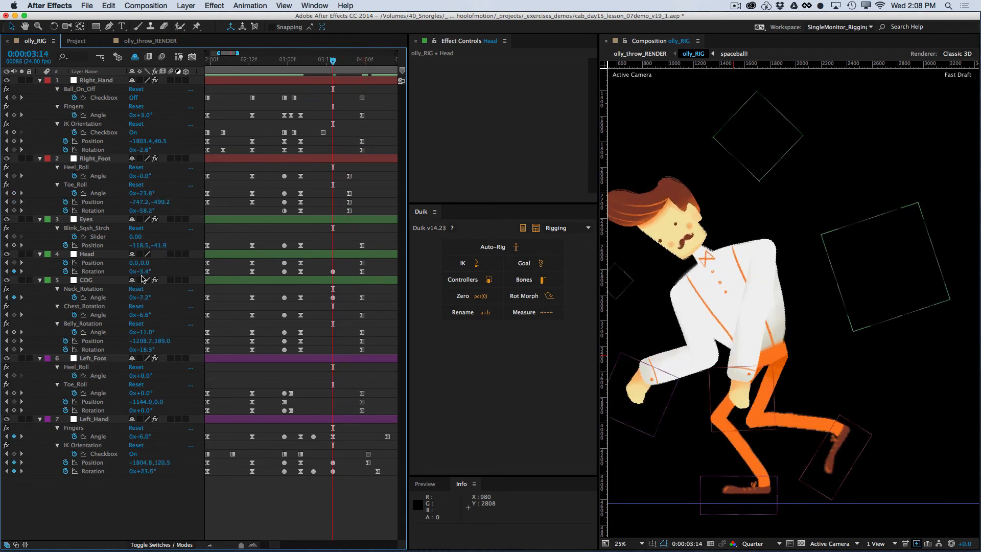
{"action": "left_click_drag", "start_coordinate": [142, 271], "coordinate": [142, 270]}
{"action": "left_click", "coordinate": [341, 307]}
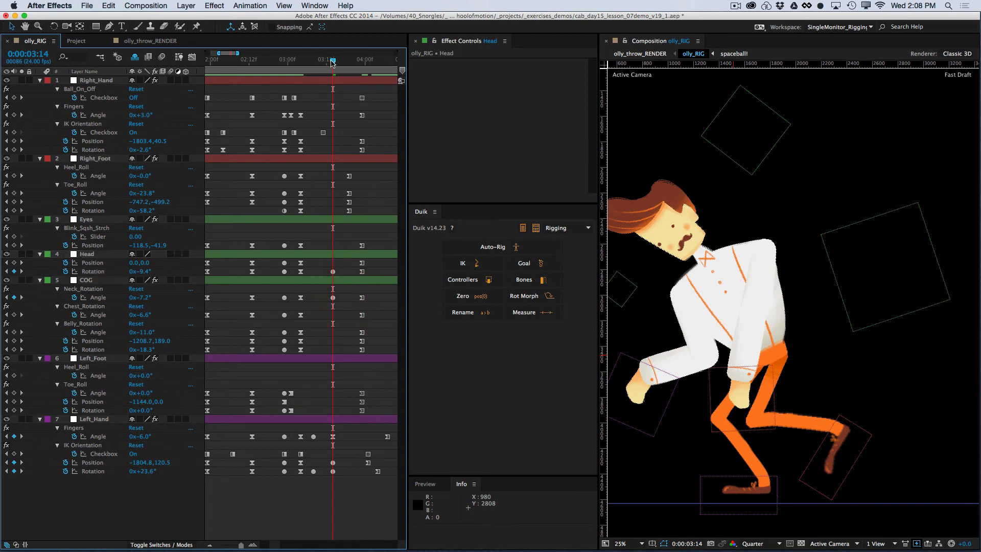
{"action": "mouse_move", "coordinate": [333, 65]}
{"action": "left_mouse_down"}
{"action": "mouse_move", "coordinate": [351, 68]}
{"action": "mouse_move", "coordinate": [333, 66]}
{"action": "left_mouse_up"}
{"action": "left_click_drag", "start_coordinate": [335, 251], "coordinate": [317, 296]}
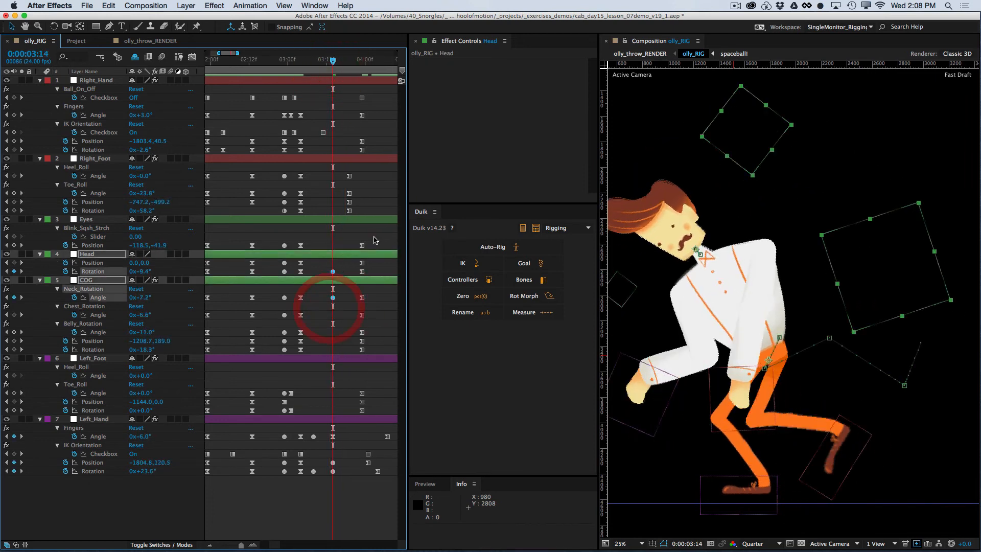
Delay the final Neck_Rotation keyframe from 0:00:03:23 to 0:00:04:02, and place Head's final Rotation keyframe about two frames beyond it
{"action": "left_click", "coordinate": [349, 65]}
{"action": "left_click_drag", "start_coordinate": [357, 65], "coordinate": [362, 65]}
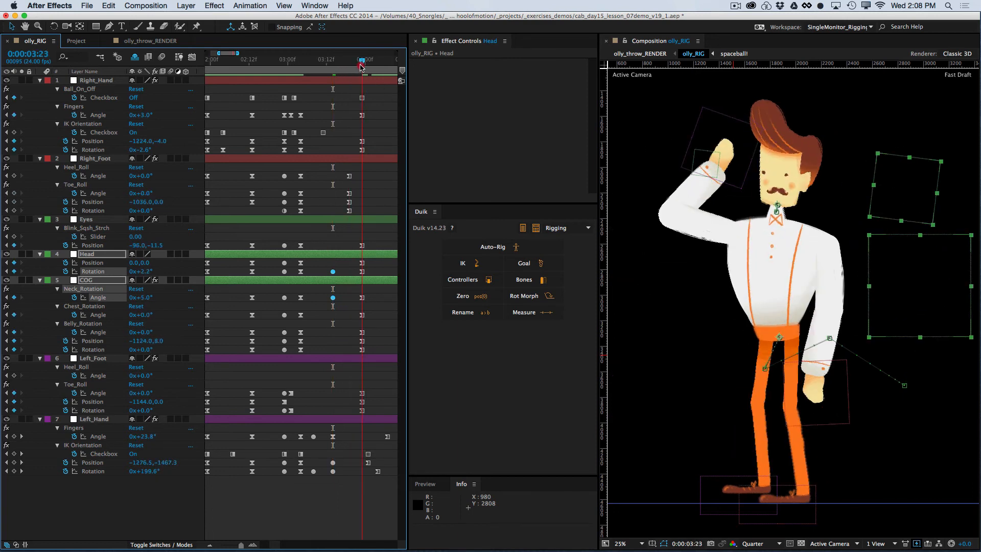
{"action": "left_click", "coordinate": [374, 299]}
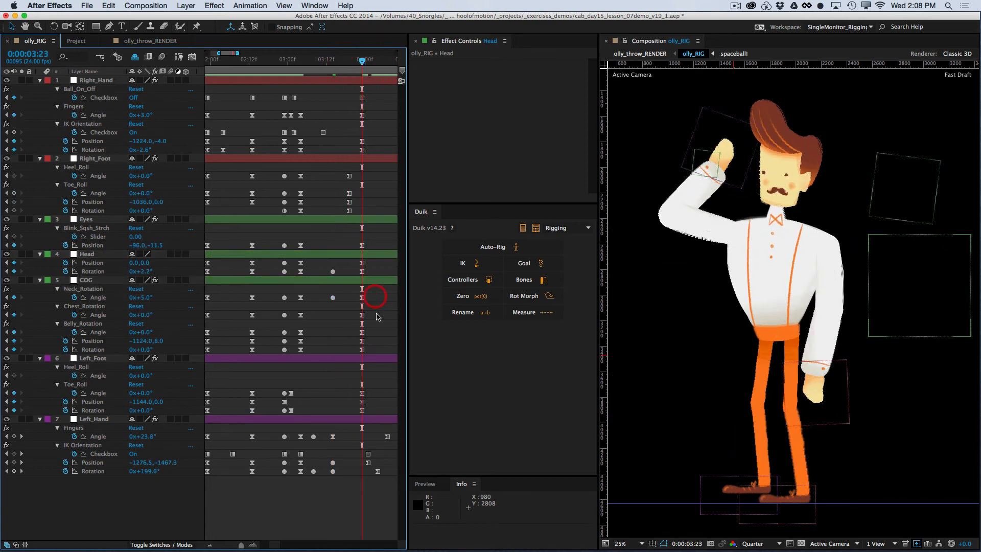
{"action": "left_click", "coordinate": [362, 297]}
{"action": "left_click", "coordinate": [362, 272], "text": "shift"}
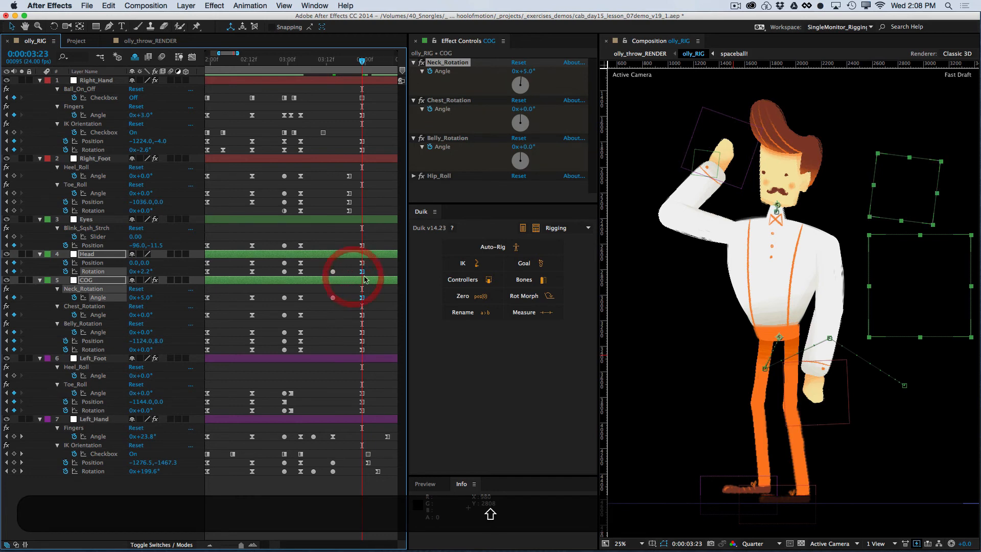
{"action": "left_click_drag", "start_coordinate": [362, 274], "coordinate": [373, 276]}
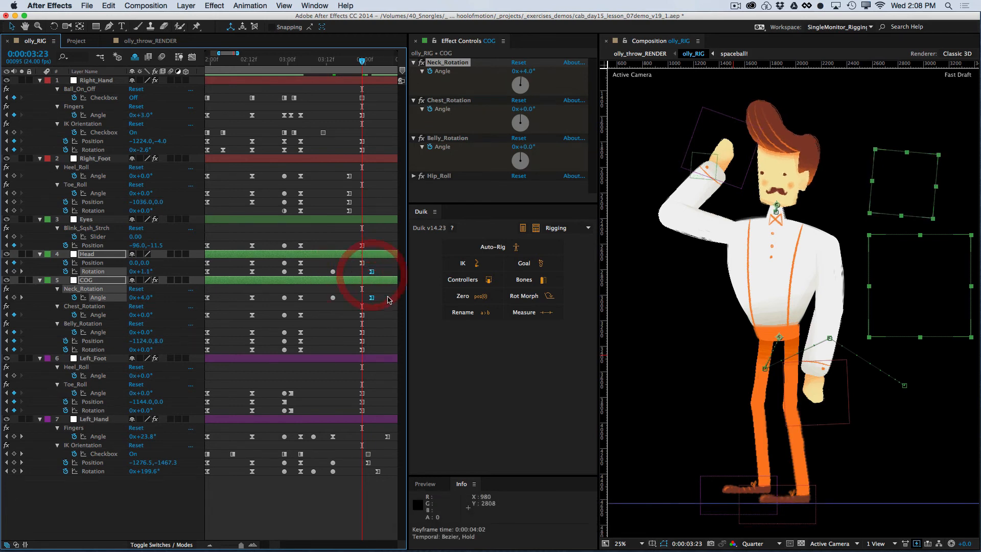
{"action": "left_click", "coordinate": [389, 299]}
{"action": "left_click_drag", "start_coordinate": [372, 272], "coordinate": [378, 273]}
{"action": "left_click", "coordinate": [388, 311]}
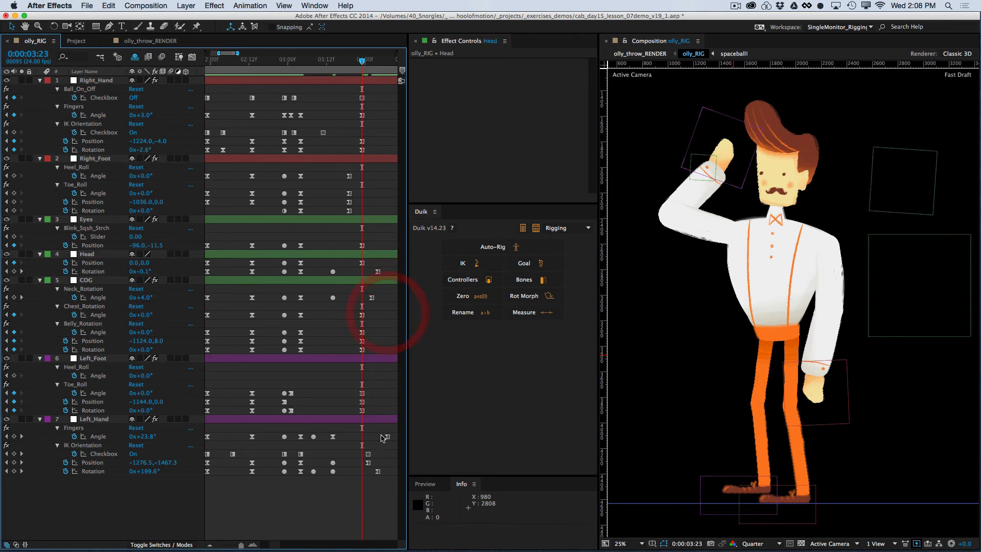
Shift Left_Hand's last Fingers, IK Orientation, Position and Rotation keyframes two frames later, with Fingers at 0:00:04:09, and save the project
{"action": "left_click_drag", "start_coordinate": [393, 429], "coordinate": [363, 481]}
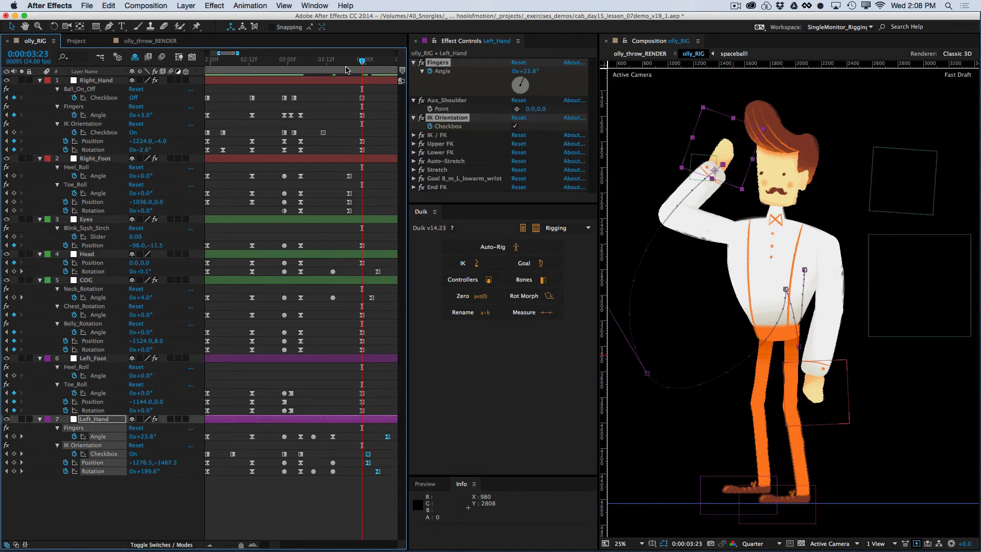
{"action": "left_click_drag", "start_coordinate": [376, 66], "coordinate": [380, 67]}
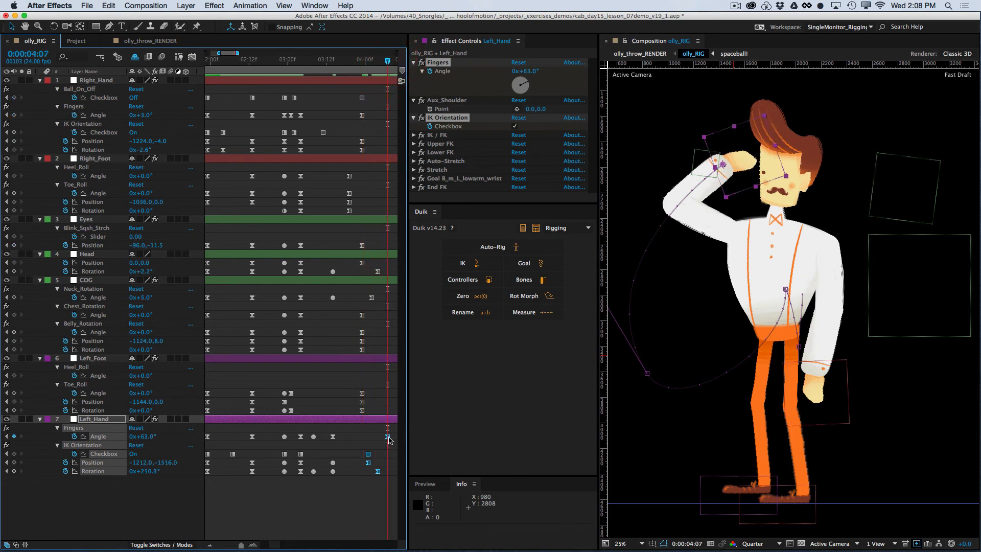
{"action": "left_click", "coordinate": [388, 437]}
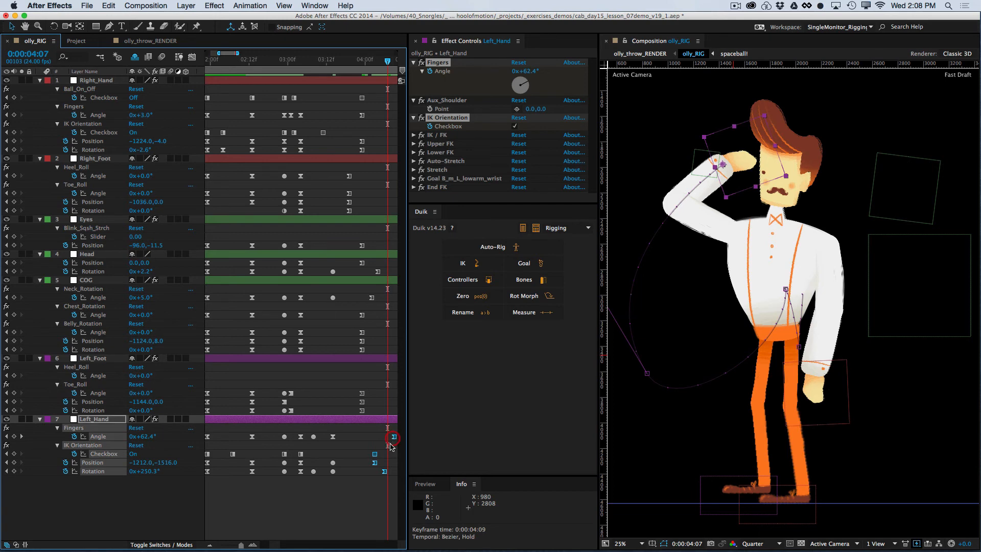
{"action": "left_click", "coordinate": [350, 497]}
{"action": "key", "text": "super+s"}
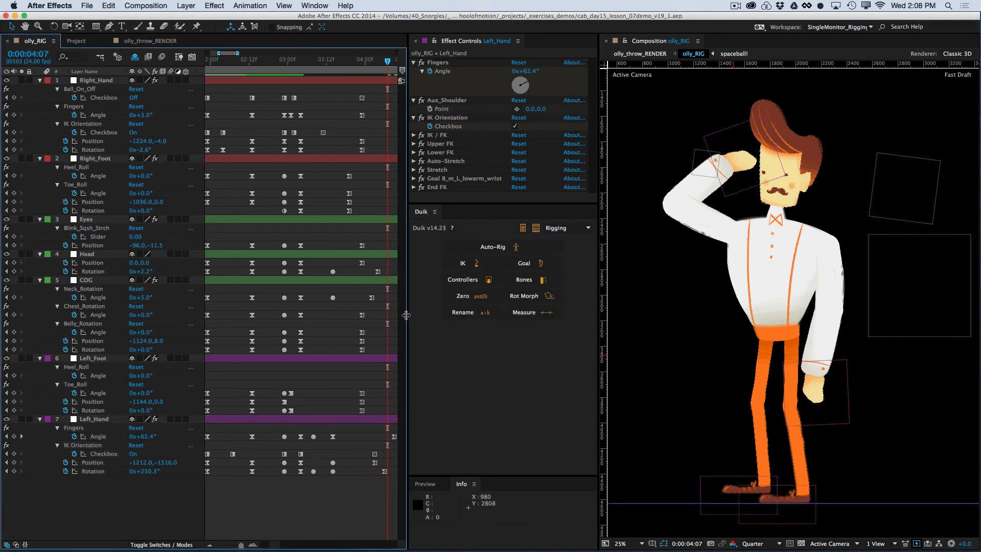
Widen the timeline area and play a RAM preview of the offset head, neck and left hand motion
{"action": "left_click_drag", "start_coordinate": [409, 316], "coordinate": [434, 317]}
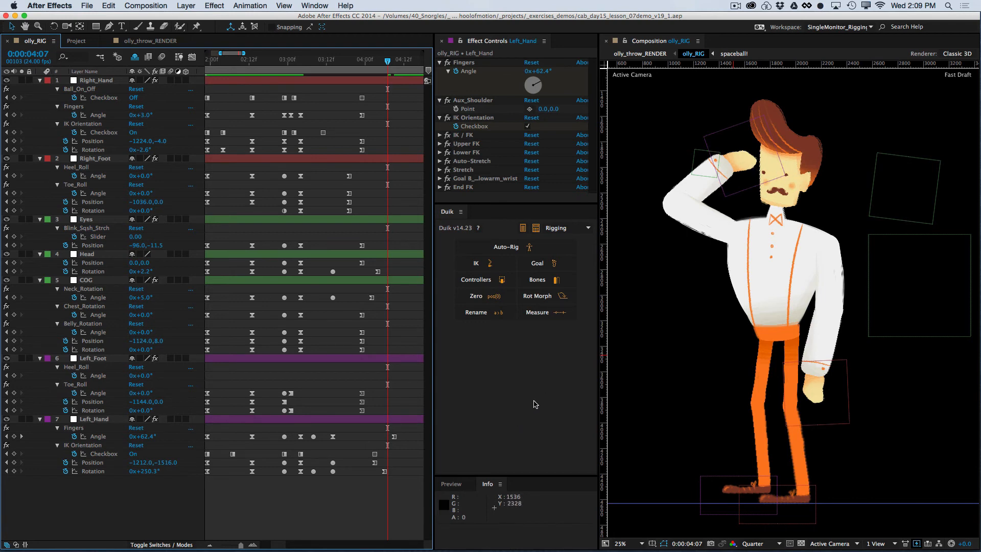
{"action": "key", "text": "KP_0"}
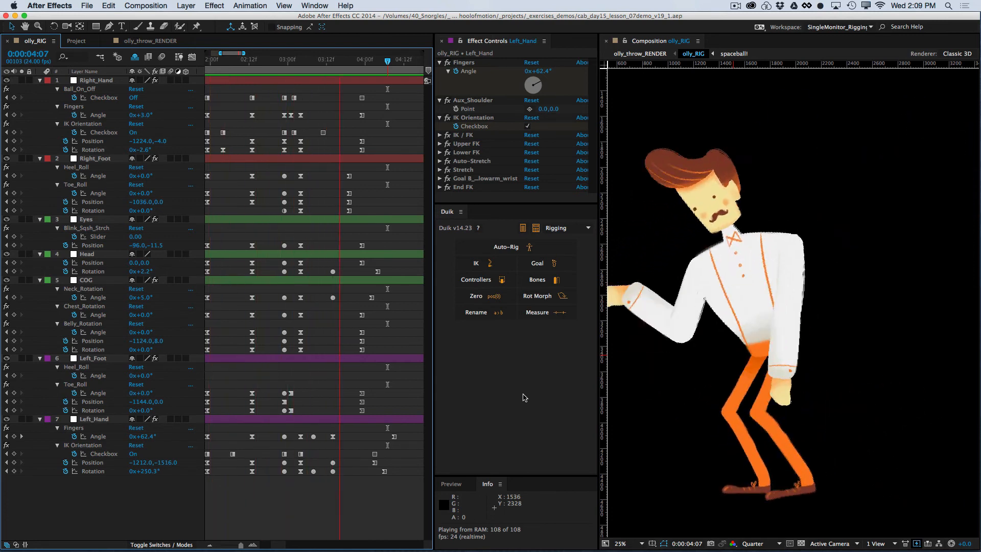
{"action": "key", "text": "space"}
At 0:00:03:14, set Right_Hand's Rotation to 15.4° and Fingers Angle to 52°, make both keyframes Auto Bezier, and save
{"action": "left_click_drag", "start_coordinate": [296, 60], "coordinate": [333, 69]}
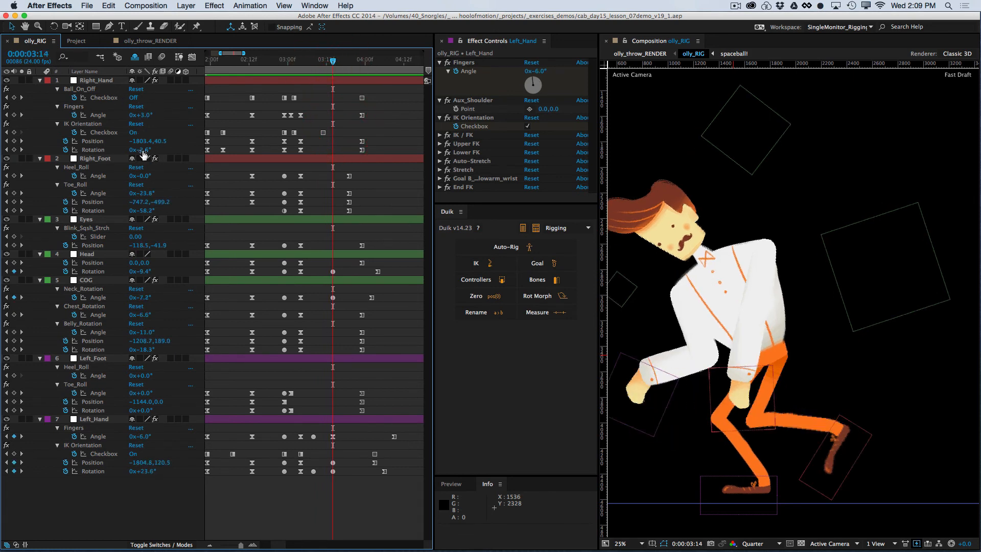
{"action": "left_click_drag", "start_coordinate": [144, 150], "coordinate": [165, 148]}
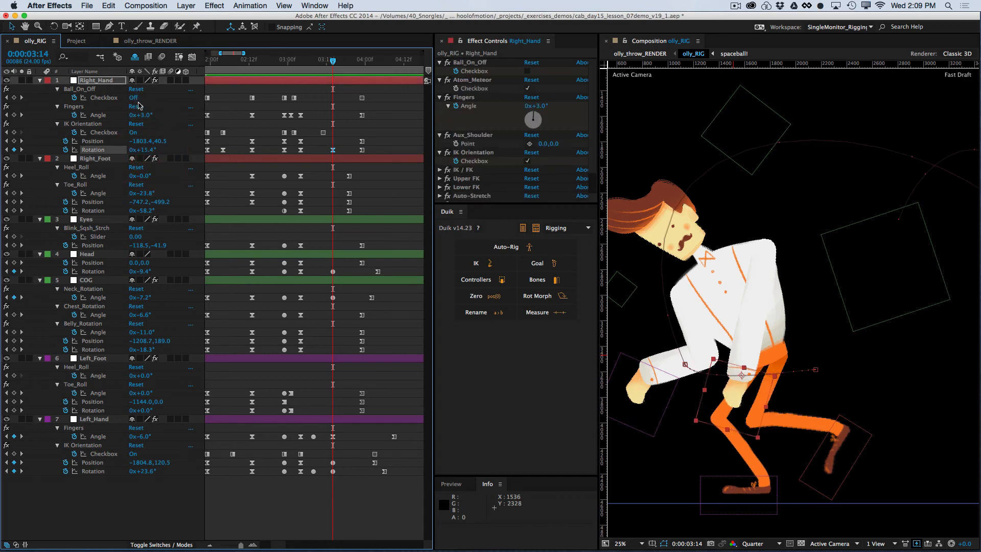
{"action": "left_click_drag", "start_coordinate": [141, 116], "coordinate": [150, 115]}
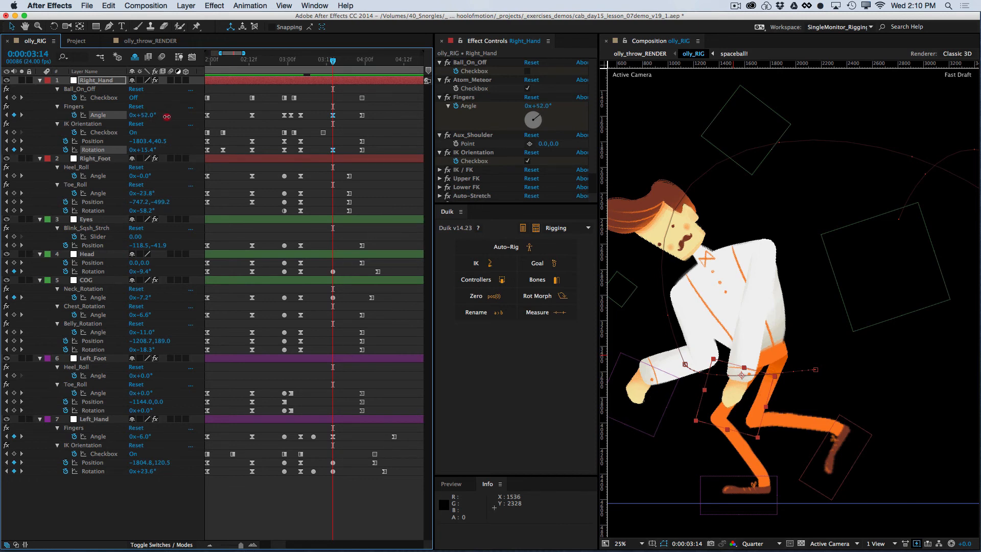
{"action": "left_click", "coordinate": [167, 109]}
{"action": "left_click_drag", "start_coordinate": [337, 121], "coordinate": [329, 160]}
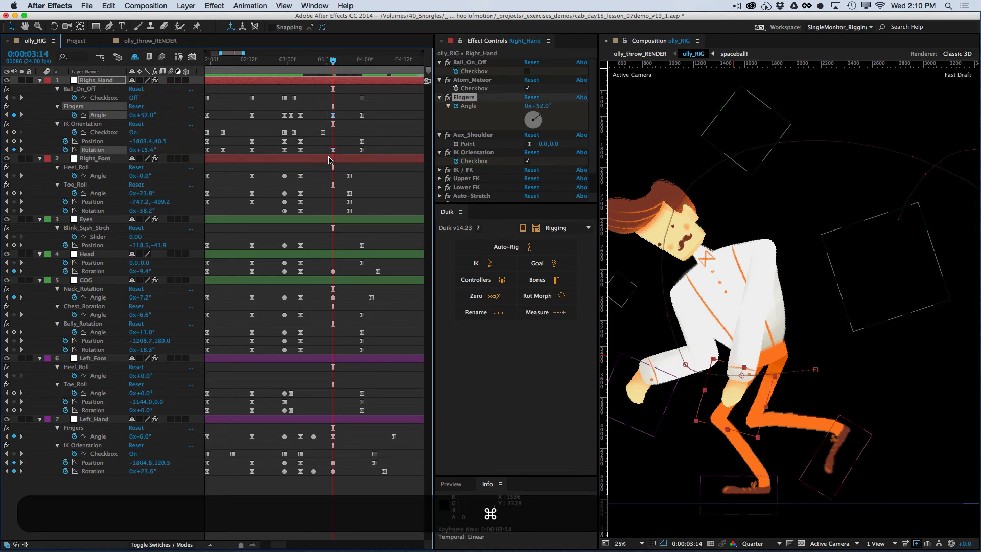
{"action": "key", "text": "super+s"}
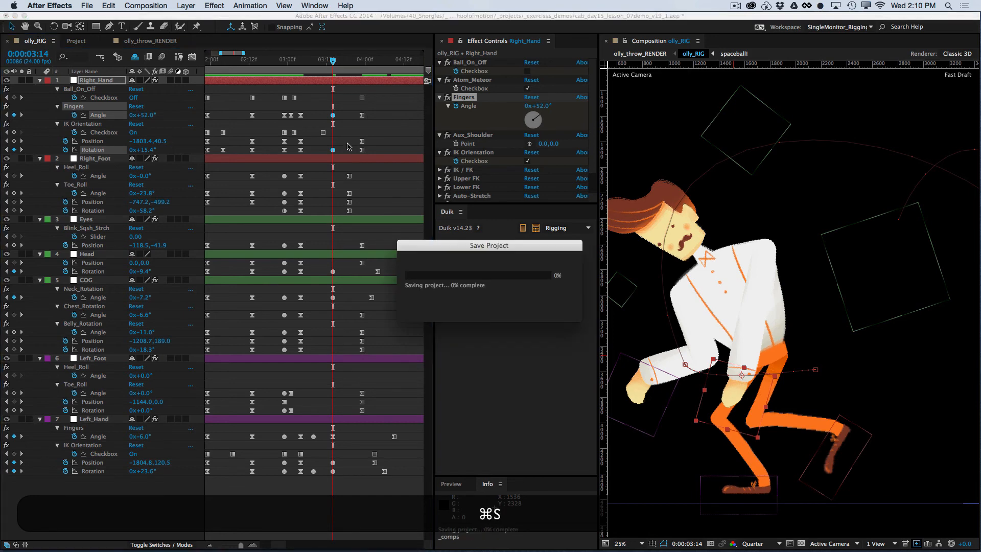
Check the right hand's pose at 0:00:03:23, save the project, and preview the wrist and finger motion
{"action": "left_click_drag", "start_coordinate": [332, 63], "coordinate": [362, 63]}
{"action": "key", "text": "super+s"}
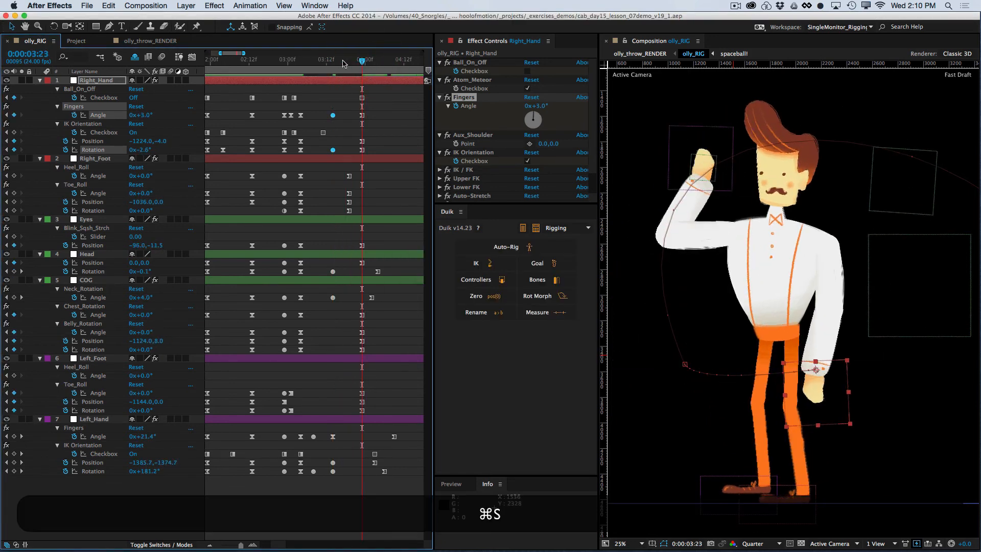
{"action": "key", "text": "super+shift+h"}
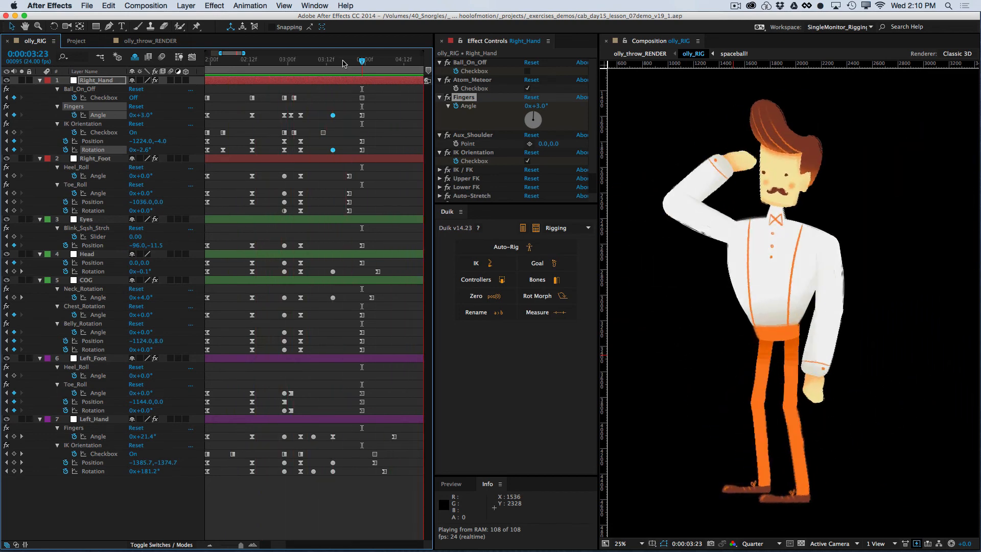
{"action": "key", "text": "space"}
Reduce Right_Hand's Rotation to 8.4° and its Fingers Angle to 44° at 0:00:03:14, and save the project
{"action": "left_click", "coordinate": [327, 62]}
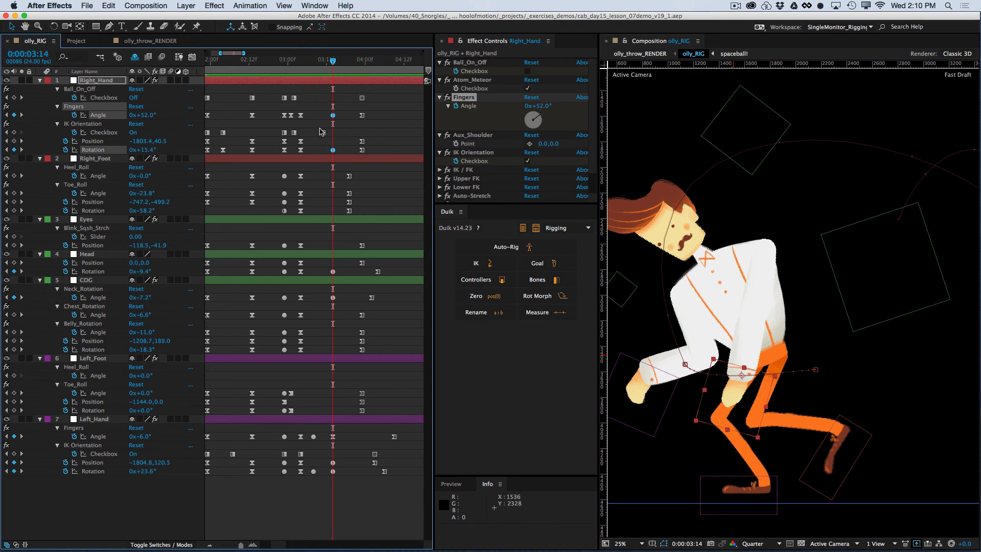
{"action": "left_click", "coordinate": [323, 132]}
{"action": "left_click_drag", "start_coordinate": [143, 150], "coordinate": [145, 149]}
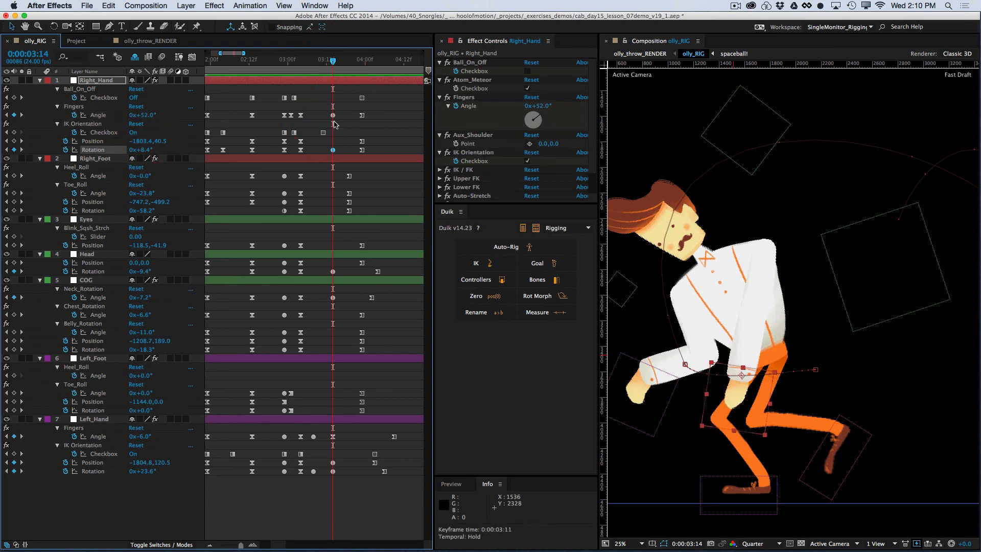
{"action": "left_click", "coordinate": [339, 127]}
{"action": "key", "text": "super+s"}
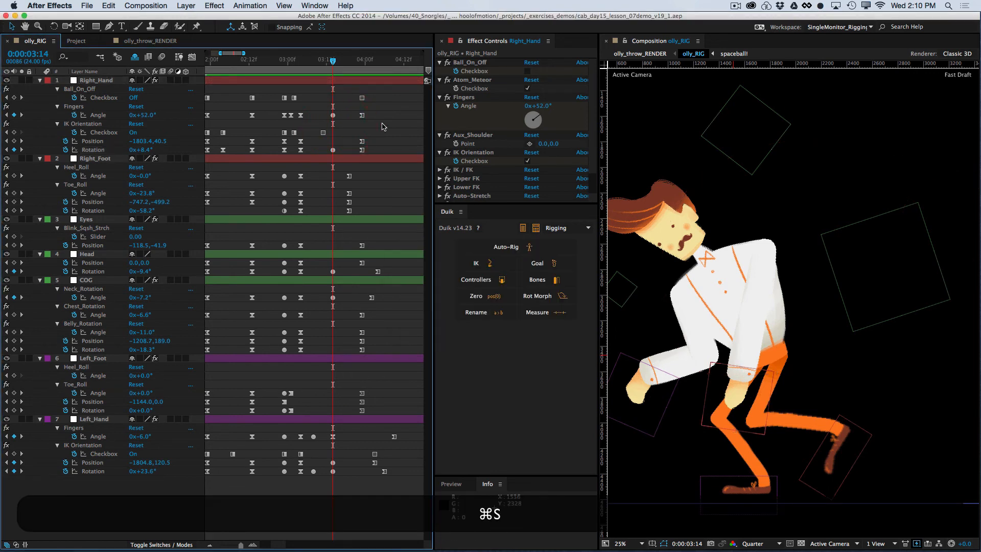
{"action": "left_click_drag", "start_coordinate": [145, 116], "coordinate": [143, 115]}
{"action": "left_click", "coordinate": [344, 123]}
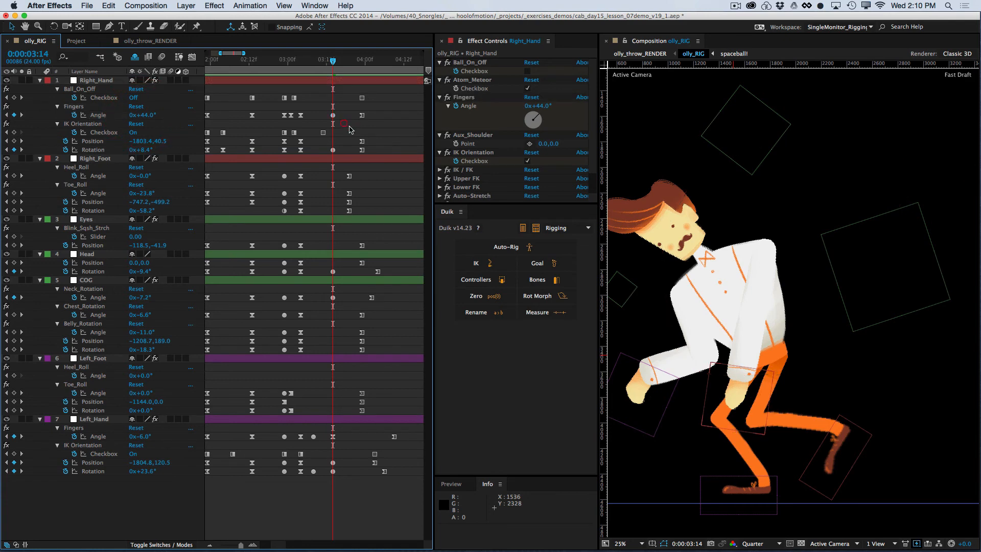
{"action": "key", "text": "super+s"}
Preview the full throw and inspect the character's head and gaze direction at 0:00:03:04
{"action": "key", "text": "0"}
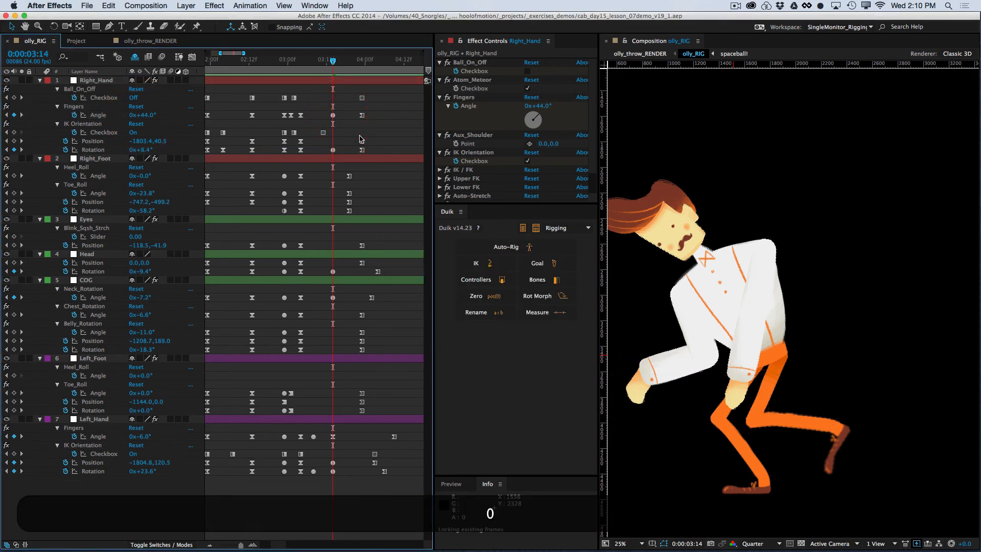
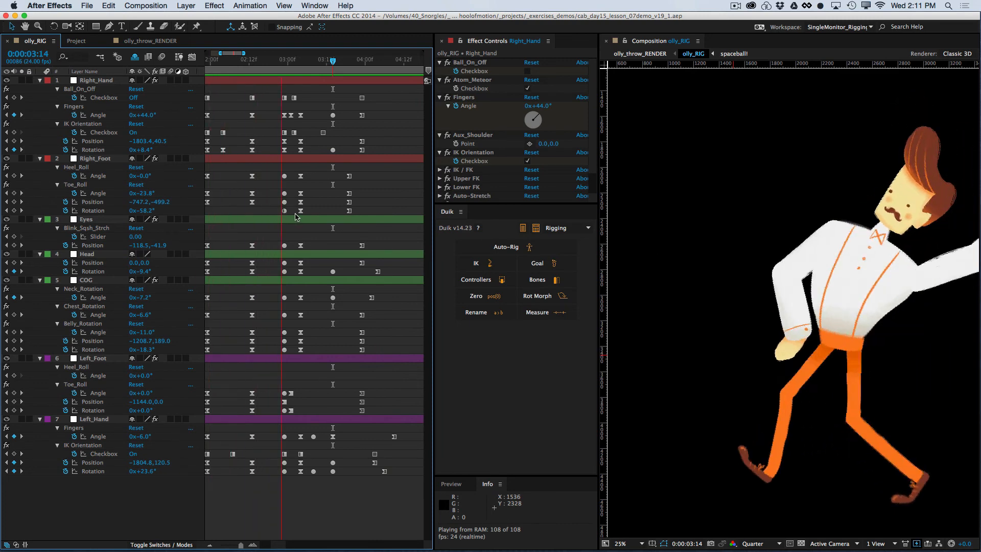
{"action": "key", "text": "space"}
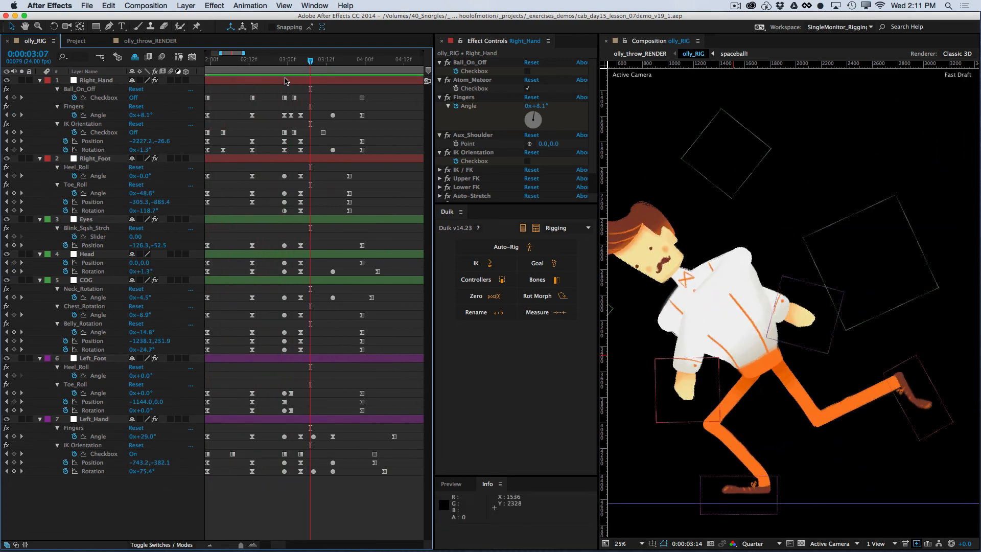
{"action": "key", "text": "j"}
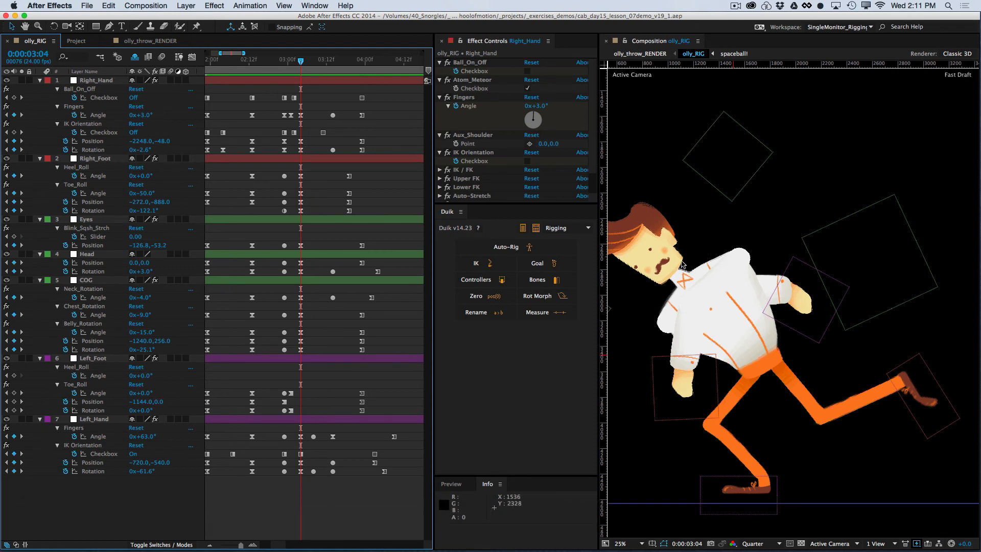
{"action": "key", "text": "space"}
{"action": "left_click_drag", "start_coordinate": [716, 348], "coordinate": [763, 350]}
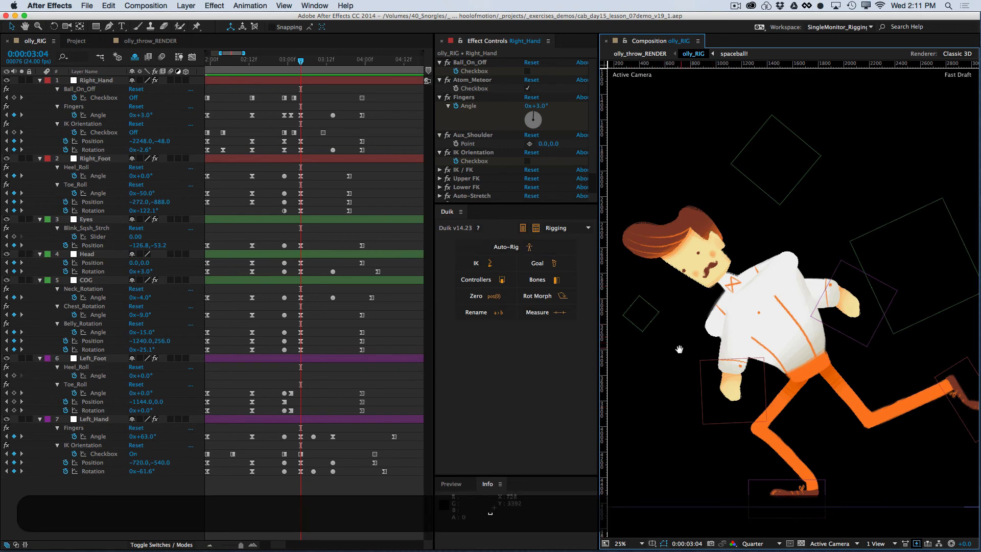
{"action": "left_click_drag", "start_coordinate": [679, 346], "coordinate": [697, 344]}
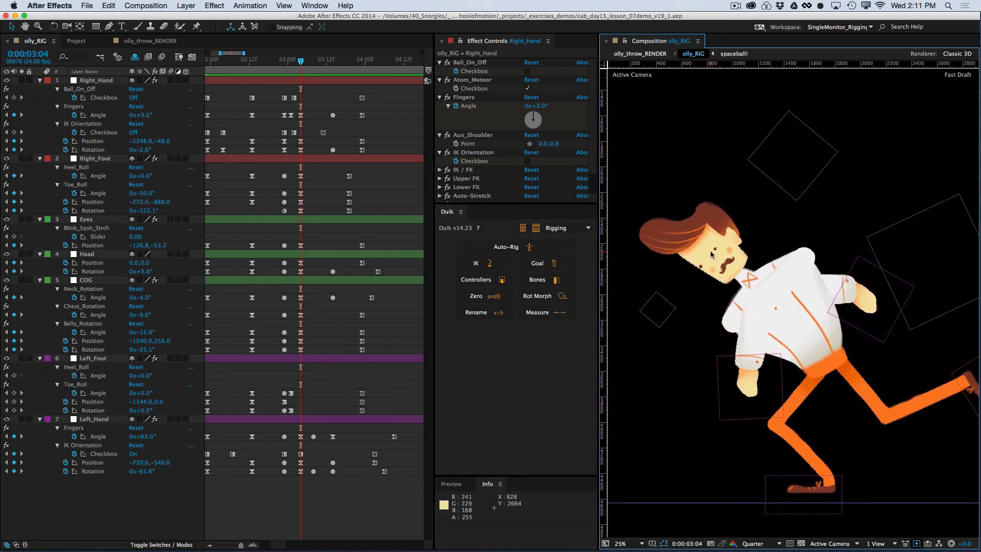
{"action": "key", "text": "0"}
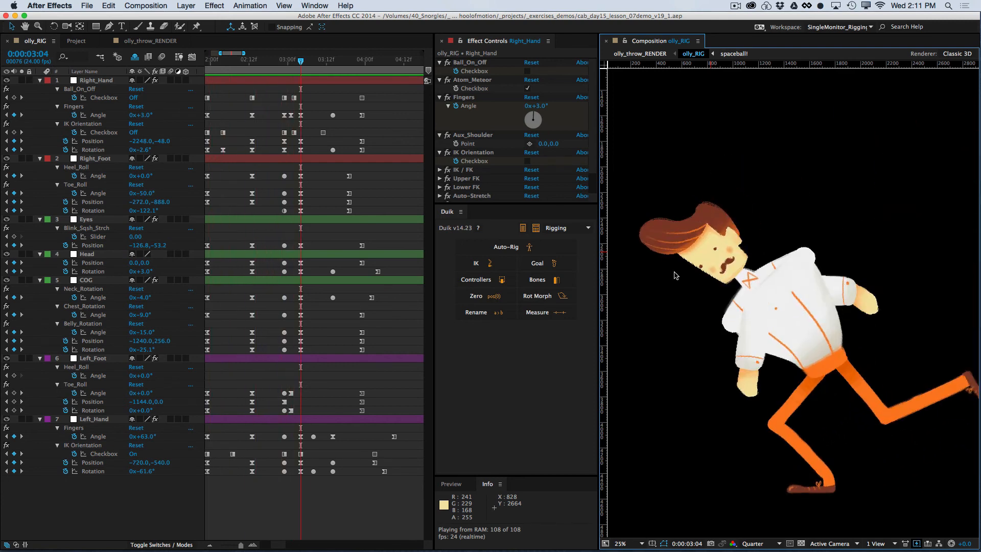
{"action": "key", "text": "space"}
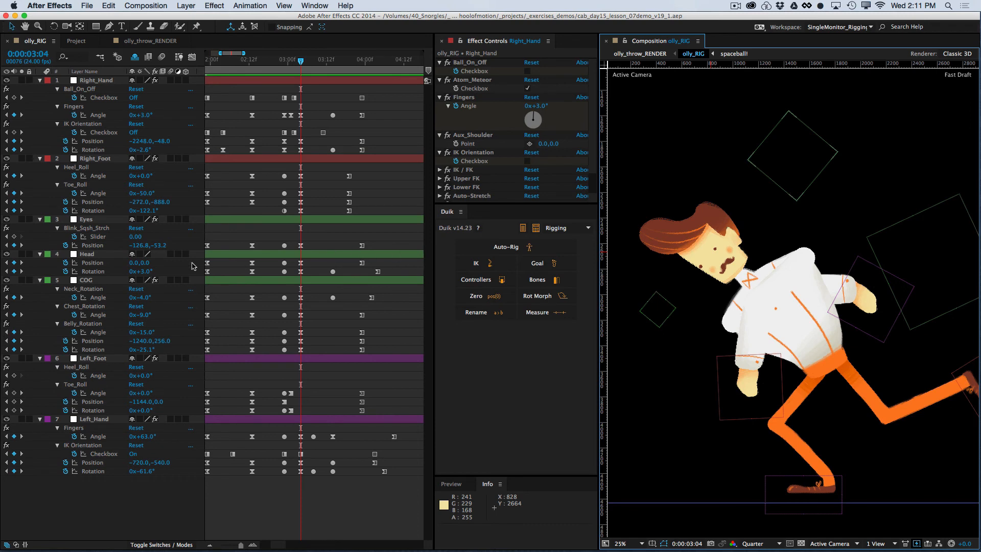
Move the Eyes controller to Position -159.2, -135.6 at 0:00:03:04, save the project, and preview the throw
{"action": "left_click", "coordinate": [87, 220]}
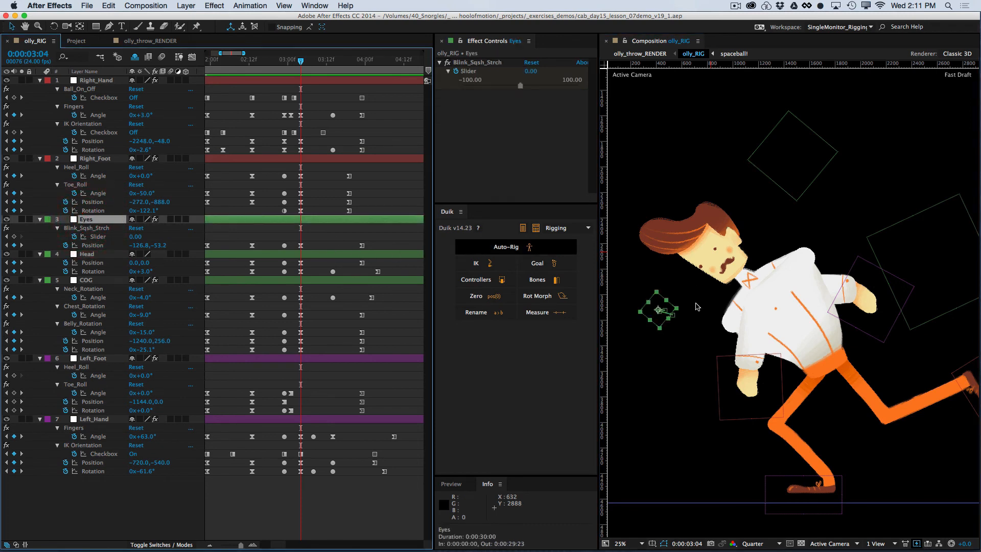
{"action": "left_click", "coordinate": [647, 310]}
{"action": "left_click_drag", "start_coordinate": [646, 310], "coordinate": [636, 309]}
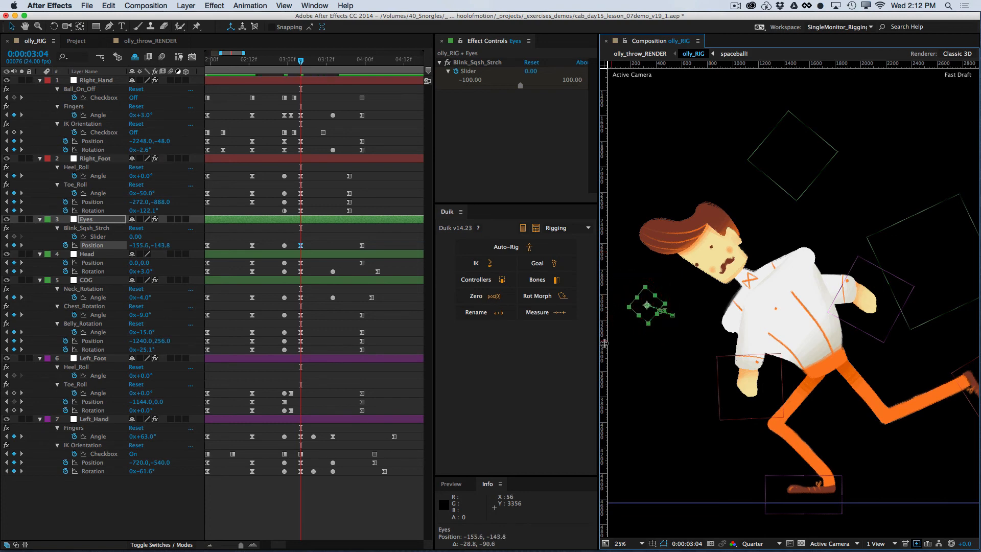
{"action": "left_click_drag", "start_coordinate": [637, 303], "coordinate": [638, 306]}
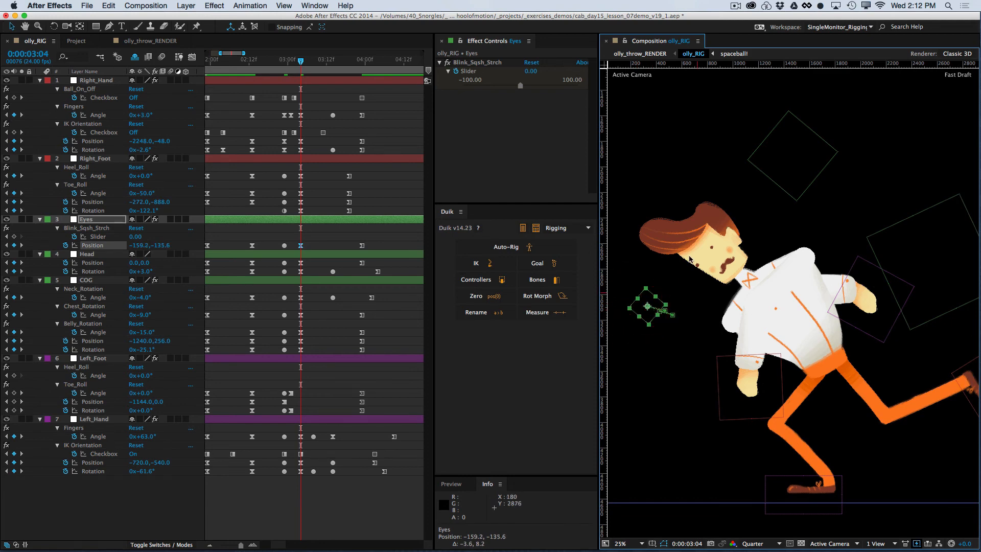
{"action": "key", "text": "super+s"}
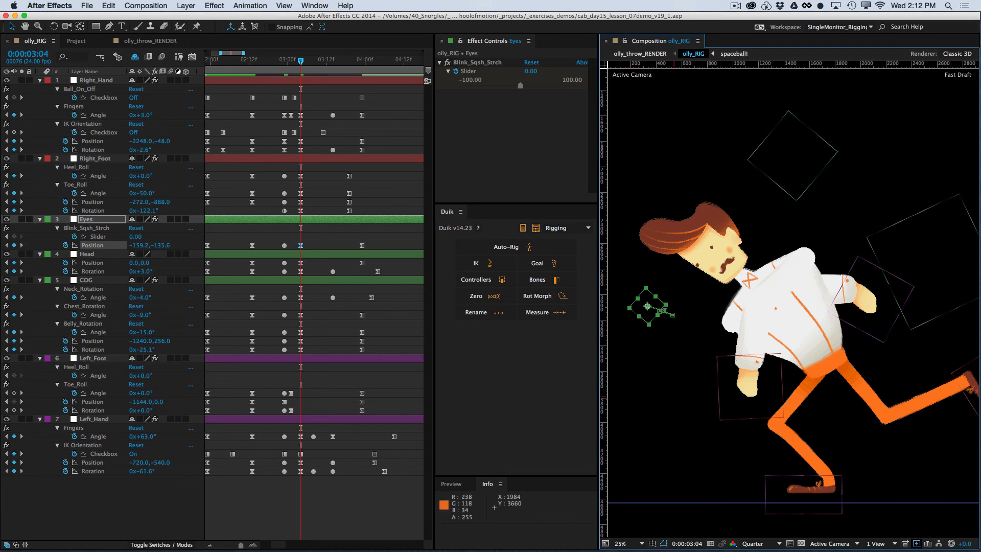
{"action": "key", "text": "0"}
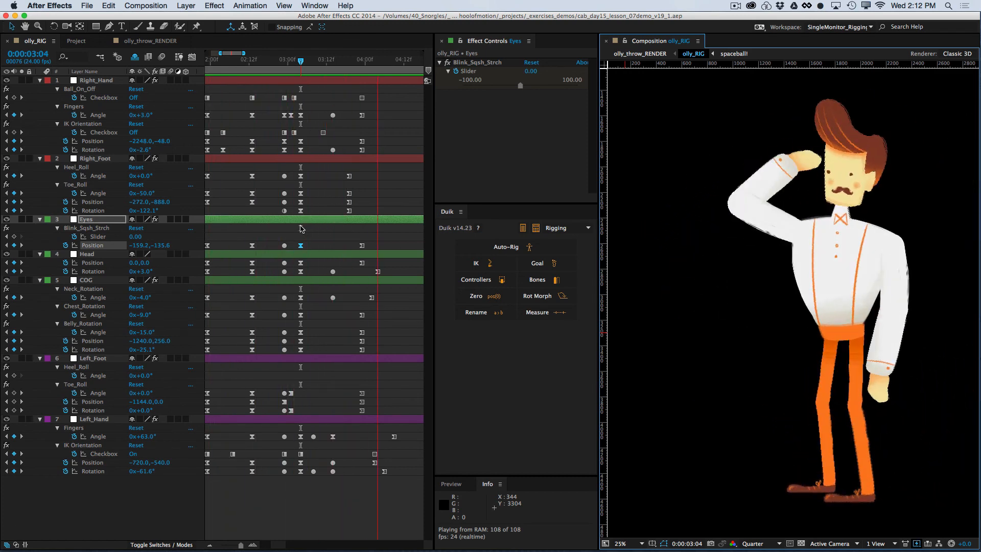
Move the Eyes controller to Position -155.0, -118.2 at 0:00:03:04, save the project, and preview the throw
{"action": "key", "text": "space"}
{"action": "left_click", "coordinate": [300, 62]}
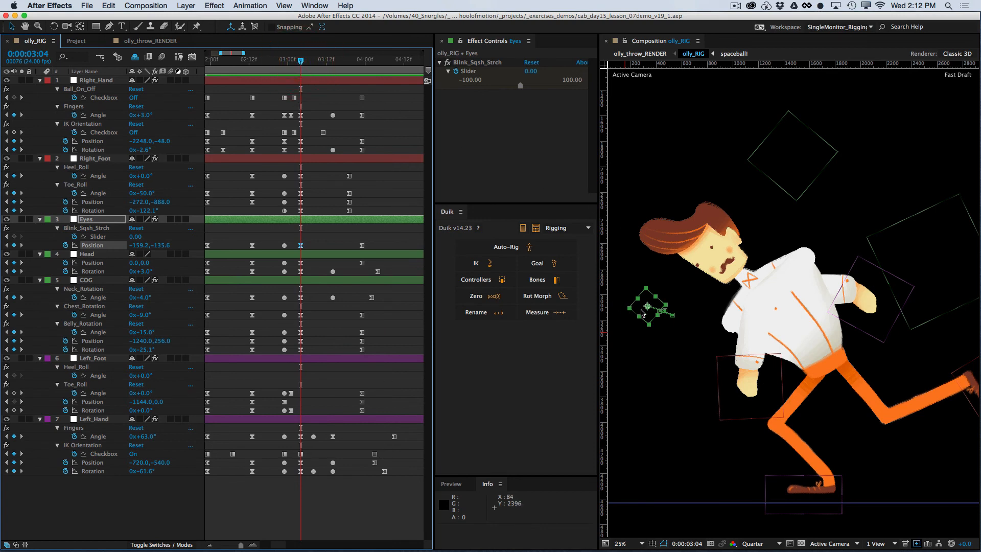
{"action": "left_click_drag", "start_coordinate": [643, 313], "coordinate": [643, 314]}
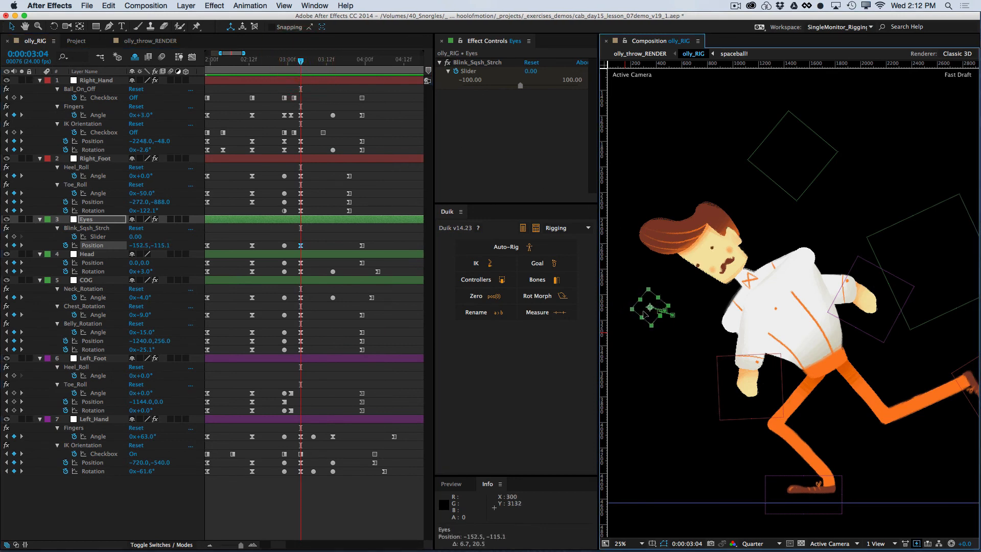
{"action": "left_click_drag", "start_coordinate": [644, 315], "coordinate": [644, 313]}
{"action": "left_click", "coordinate": [400, 338]}
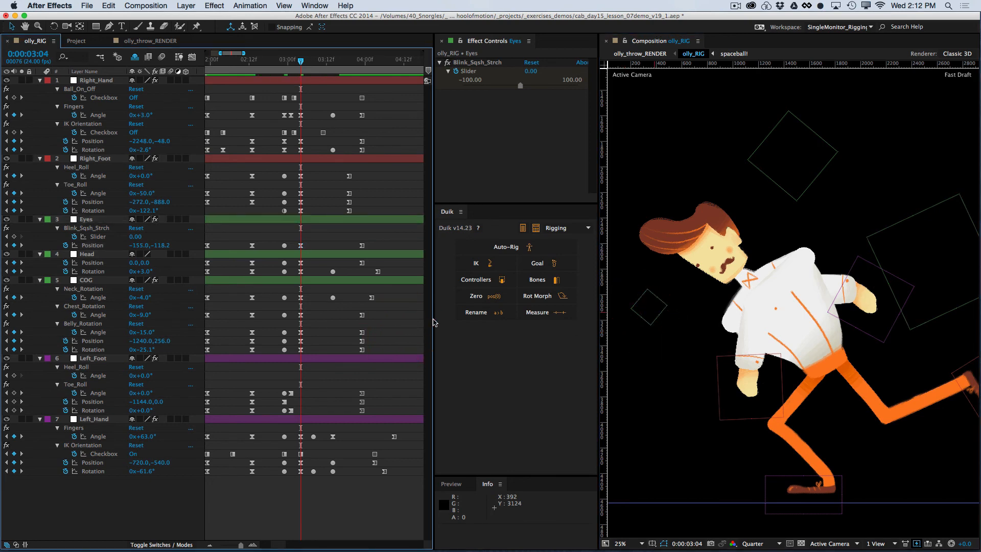
{"action": "key", "text": "super+s"}
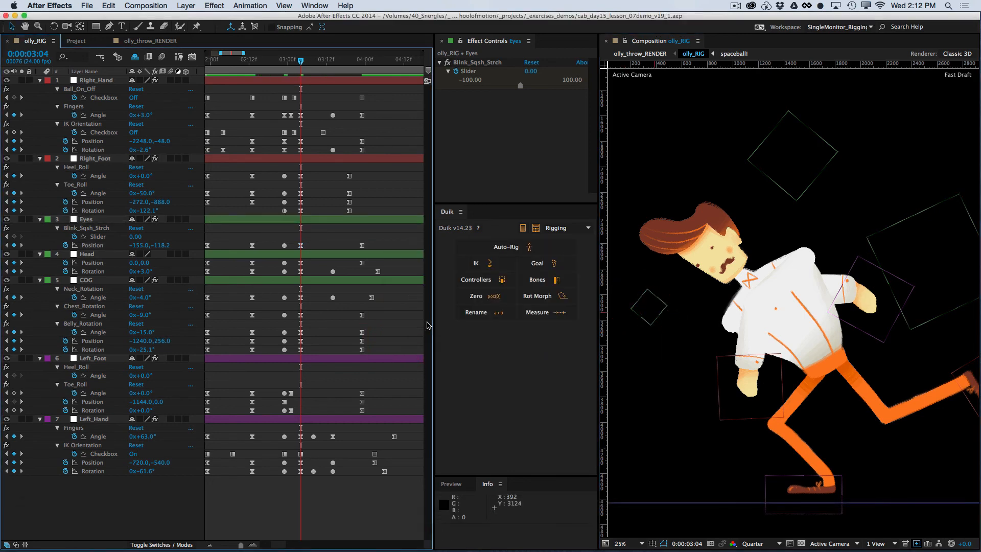
{"action": "key", "text": "0"}
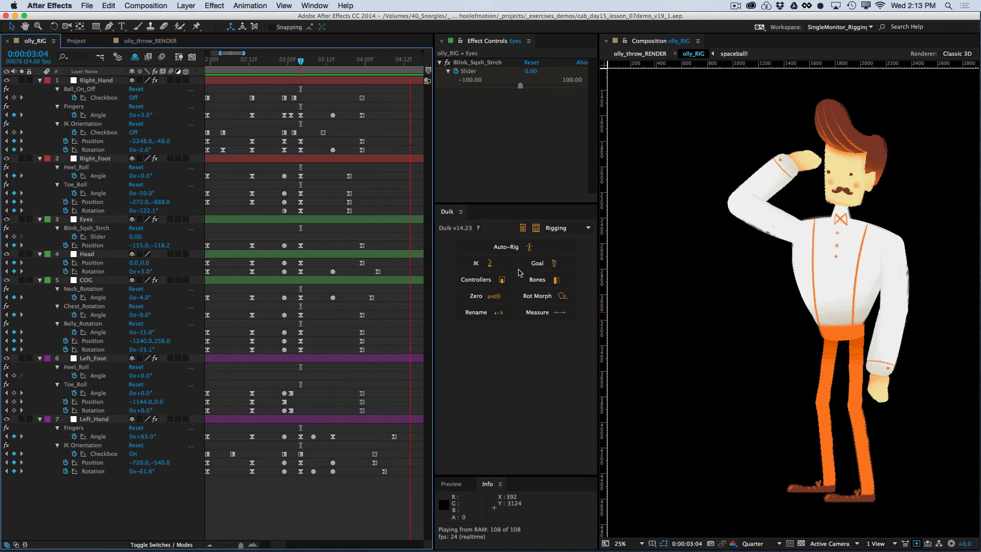
{"action": "key", "text": "space"}
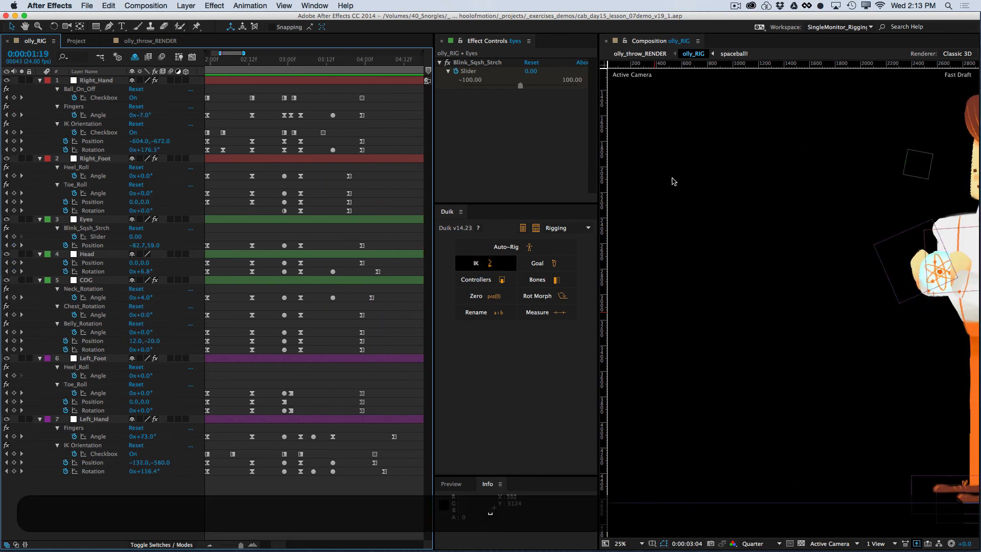
Switch to the Standard workspace and open the olly_throw_RENDER composition
{"action": "left_click", "coordinate": [845, 28]}
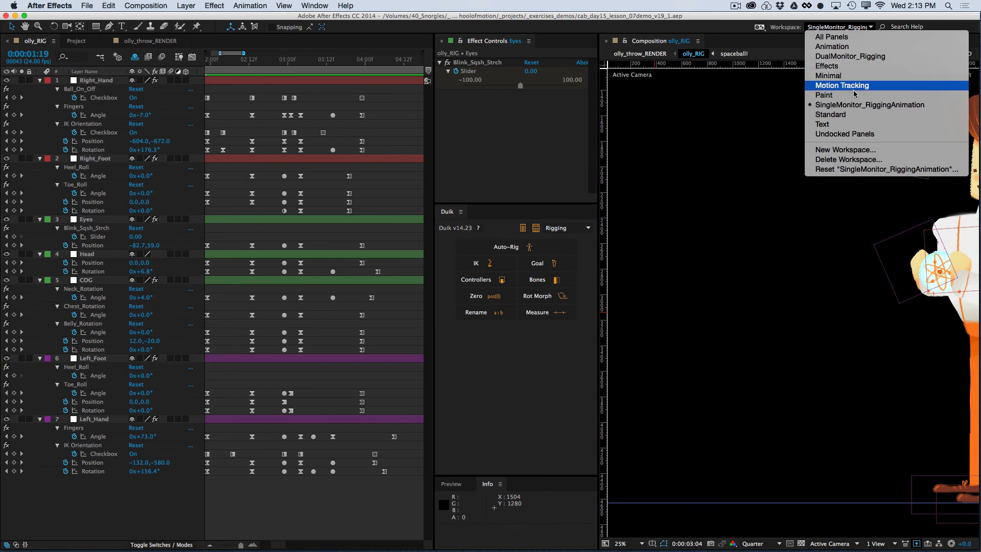
{"action": "left_click", "coordinate": [856, 115]}
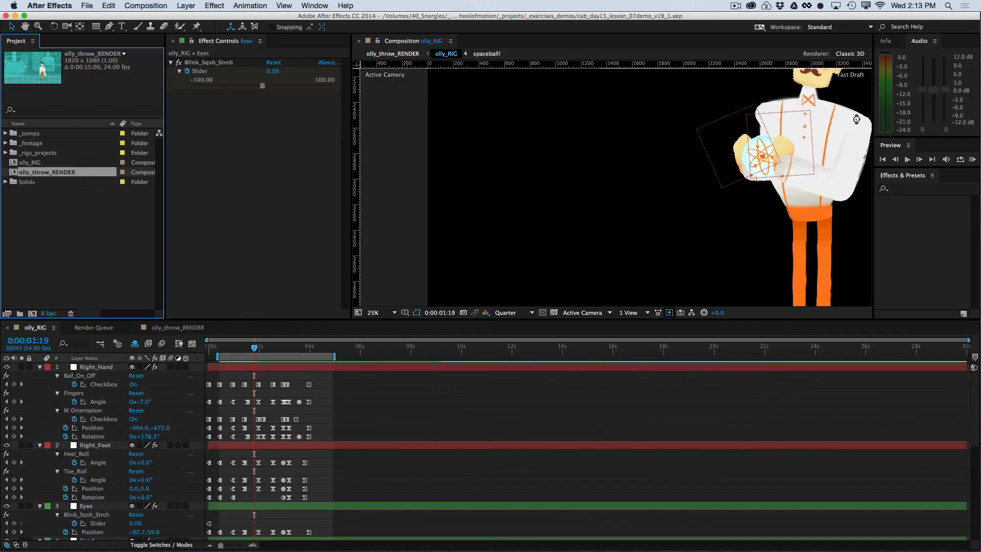
{"action": "left_click", "coordinate": [190, 330]}
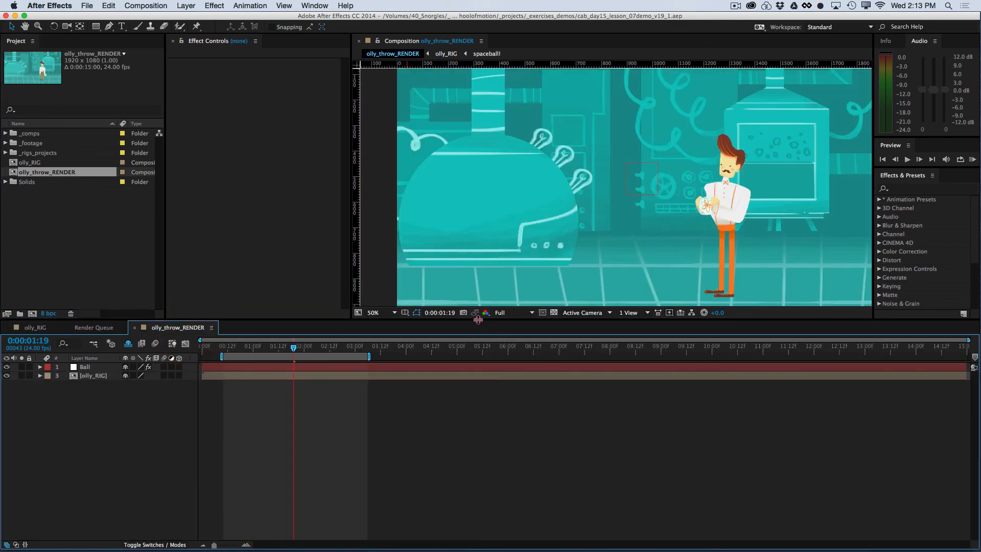
Enlarge the composition viewer and reposition the view so the whole olly_throw_RENDER frame fits
{"action": "left_click_drag", "start_coordinate": [478, 320], "coordinate": [478, 363]}
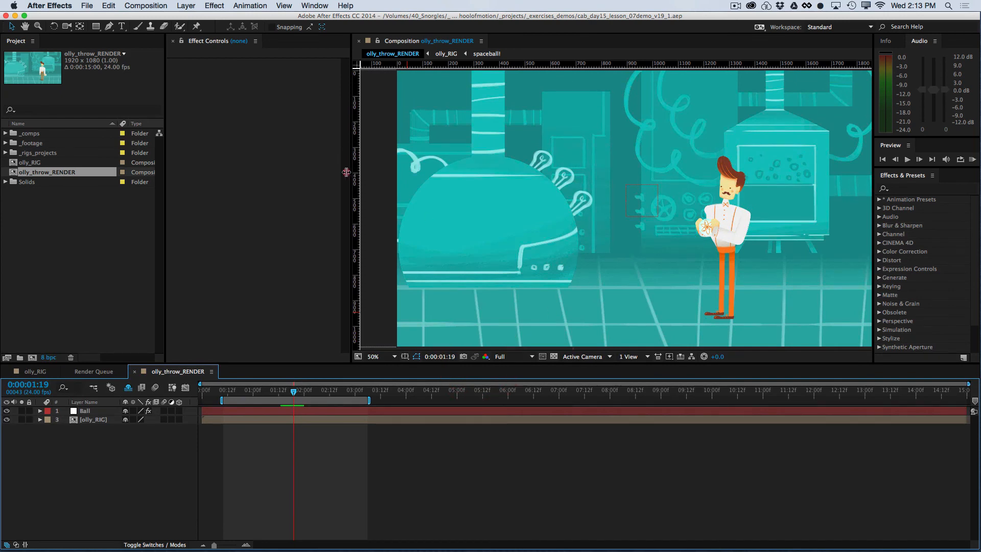
{"action": "left_click_drag", "start_coordinate": [347, 173], "coordinate": [310, 173]}
{"action": "key", "text": "space"}
{"action": "left_click_drag", "start_coordinate": [575, 248], "coordinate": [536, 253]}
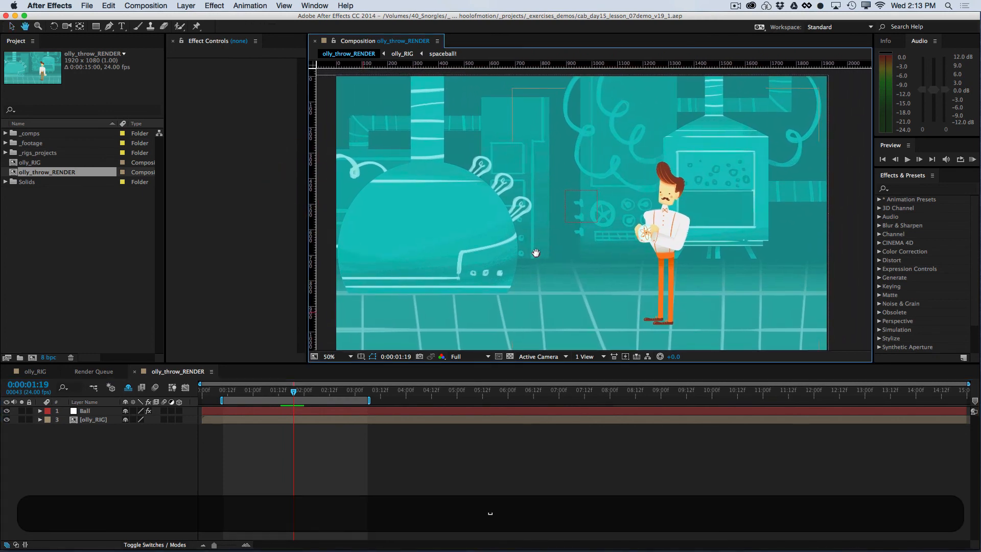
{"action": "left_click_drag", "start_coordinate": [565, 363], "coordinate": [560, 387]}
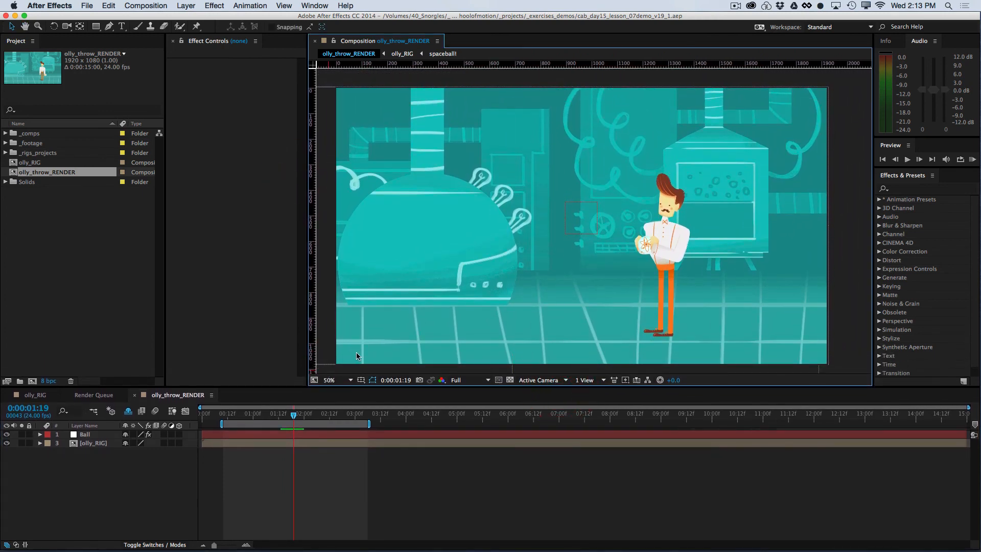
Move through the wind-up frames to 0:00:02:06 and set the viewer's Fast Previews to Fast Draft
{"action": "key", "text": "super"}
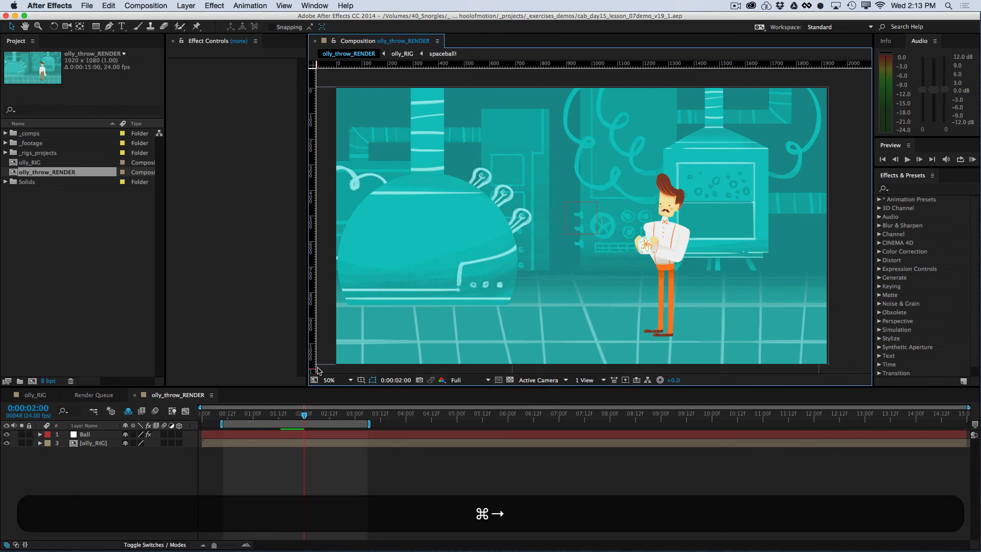
{"action": "key", "text": "super+Right"}
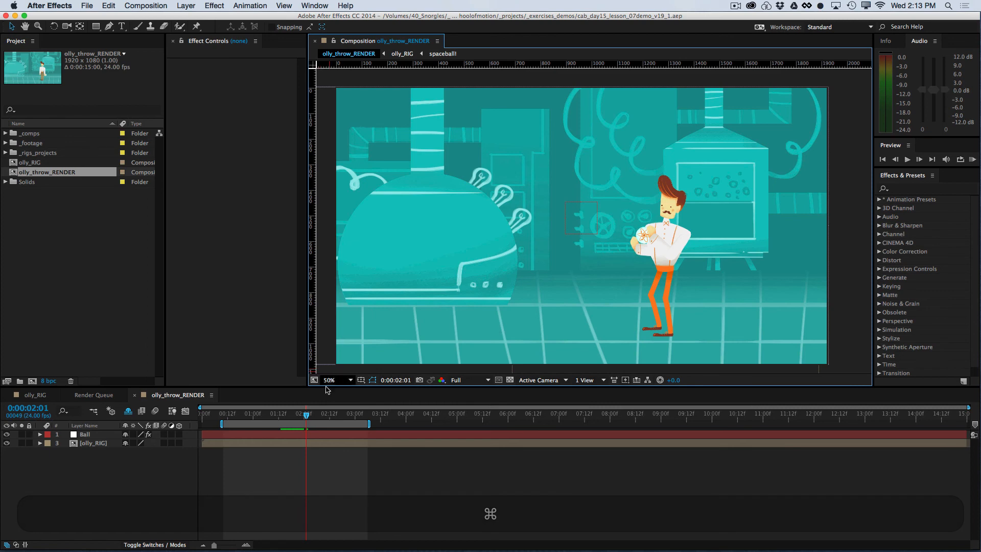
{"action": "left_click_drag", "start_coordinate": [307, 415], "coordinate": [321, 417]}
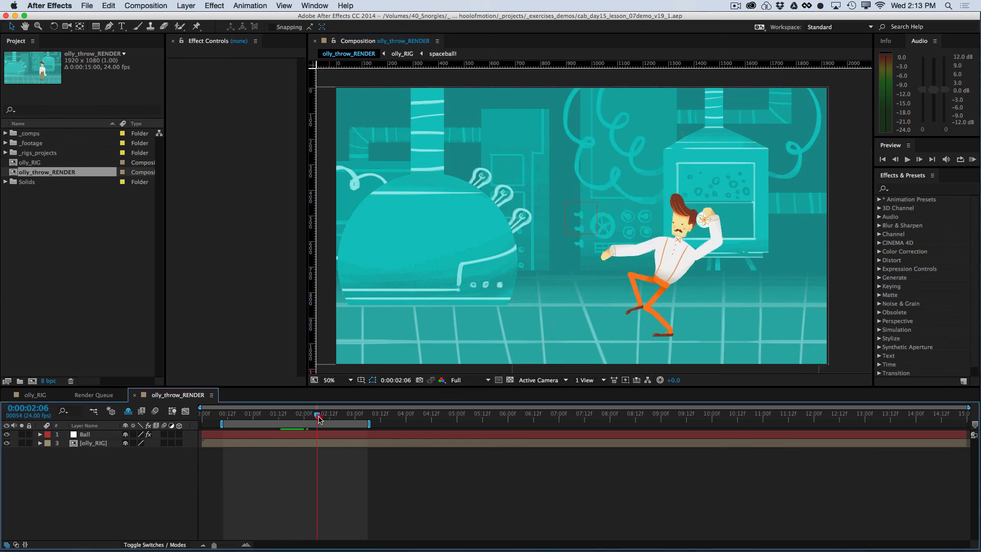
{"action": "left_click", "coordinate": [627, 382]}
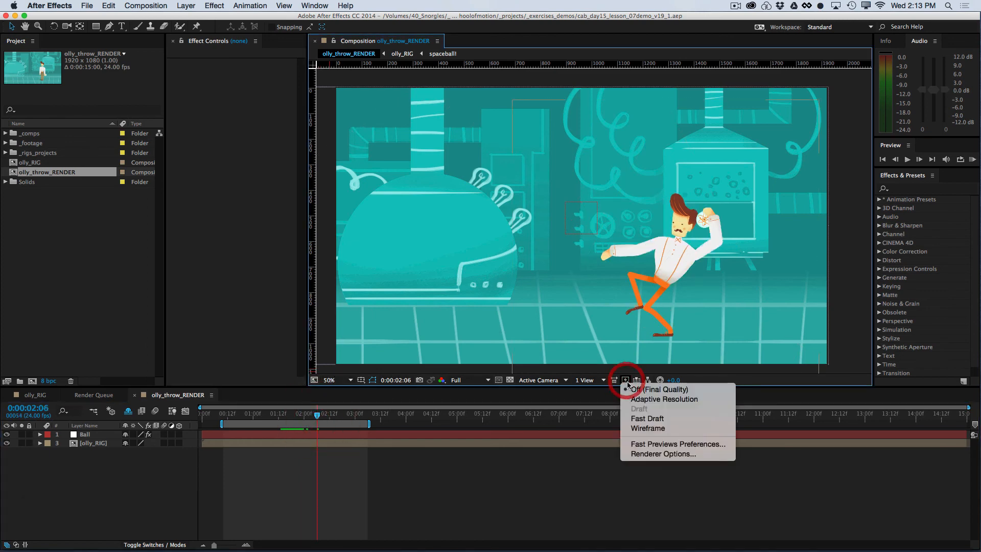
{"action": "left_click", "coordinate": [645, 412]}
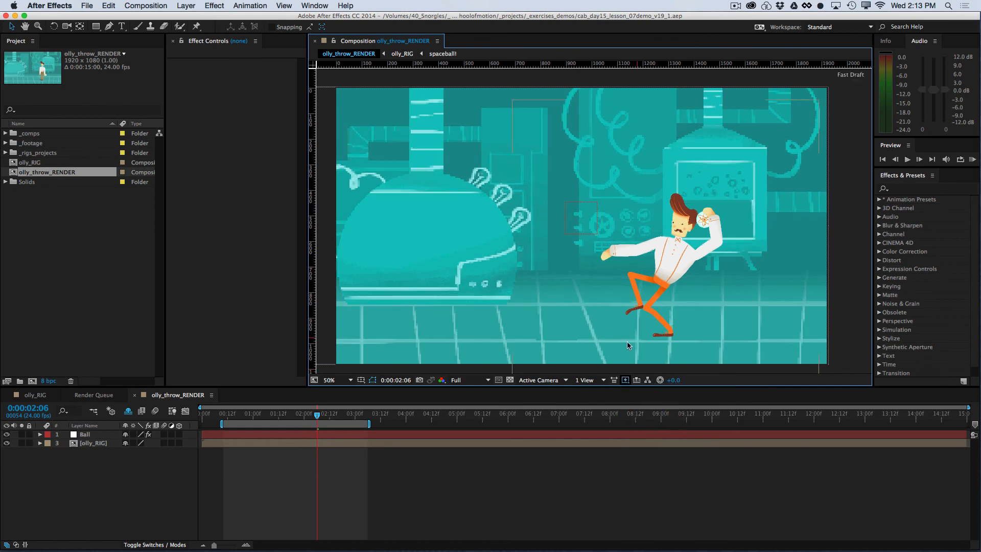
At 0:00:03:02, turn on the Ball layer's Ball_On_Off checkbox and place the ball in the air ahead of the character's head
{"action": "left_click_drag", "start_coordinate": [318, 416], "coordinate": [356, 424]}
{"action": "key", "text": "super+Right"}
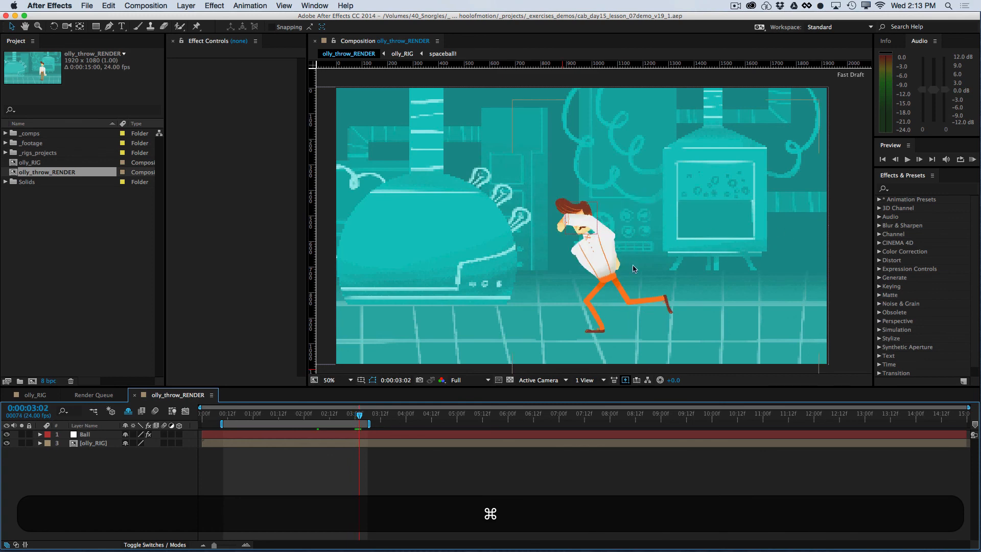
{"action": "left_click", "coordinate": [82, 435]}
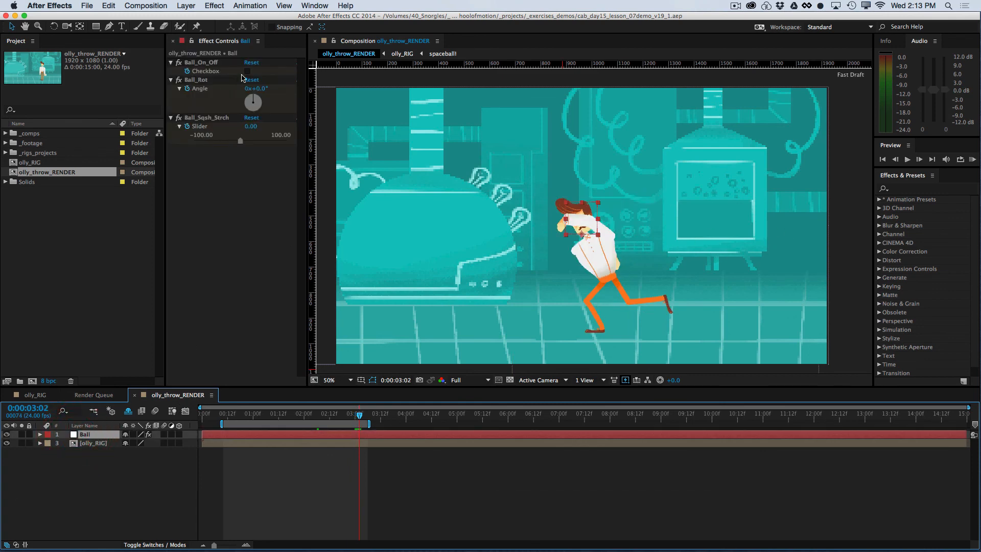
{"action": "left_click", "coordinate": [247, 71]}
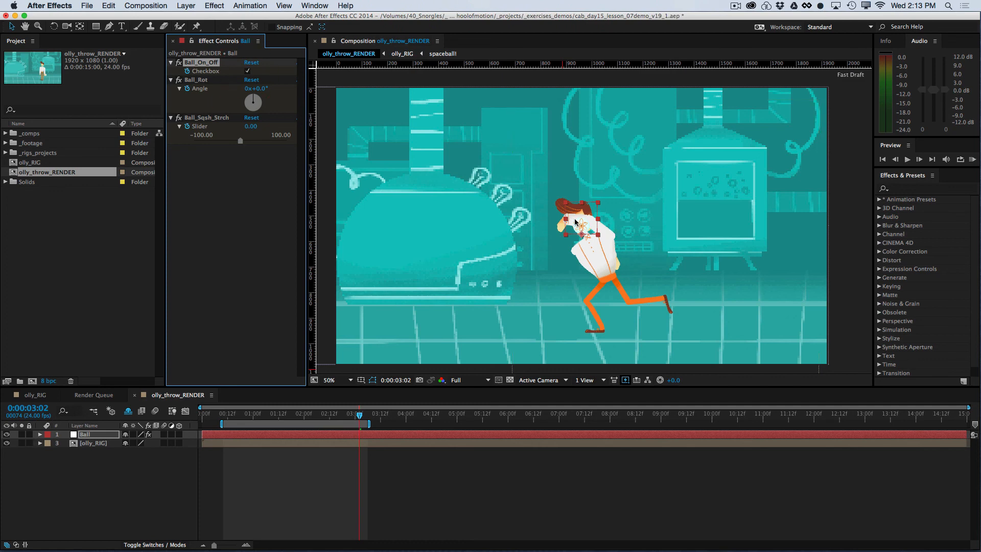
{"action": "left_click_drag", "start_coordinate": [594, 206], "coordinate": [536, 182]}
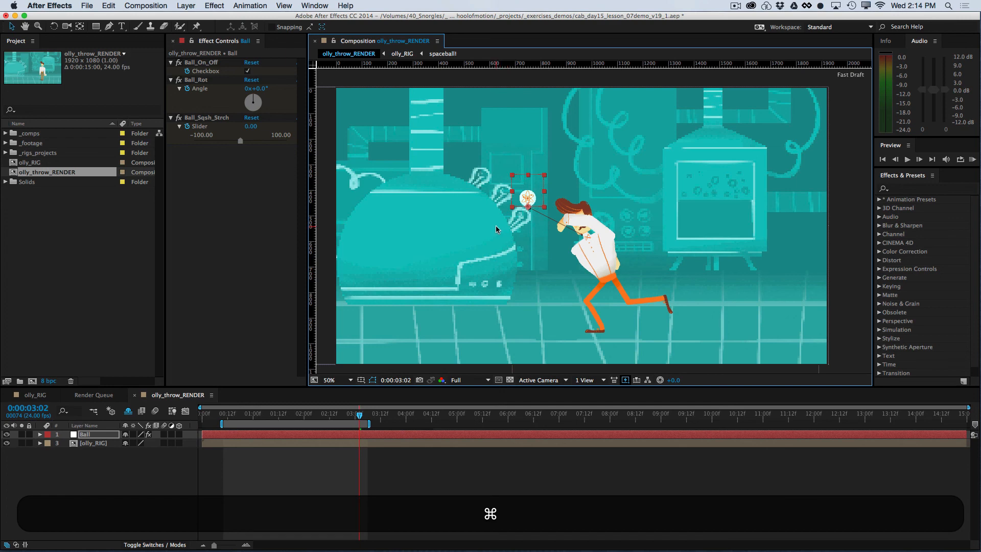
Step between 0:00:02:23 and 0:00:03:02 to compare the ball's arc and spacing before and after its release
{"action": "key", "text": "super+Left"}
{"action": "key", "text": "super+Left"}
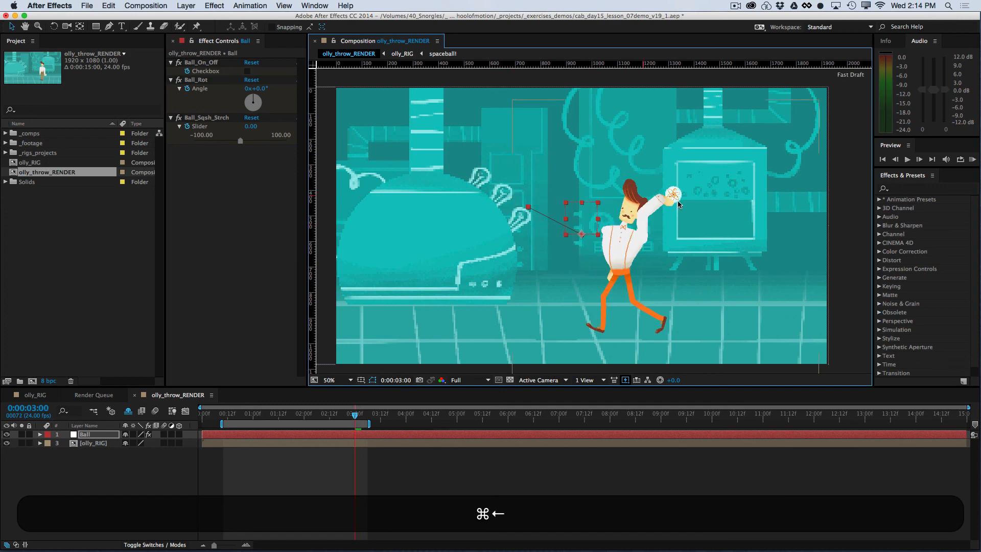
{"action": "key", "text": "super+Left"}
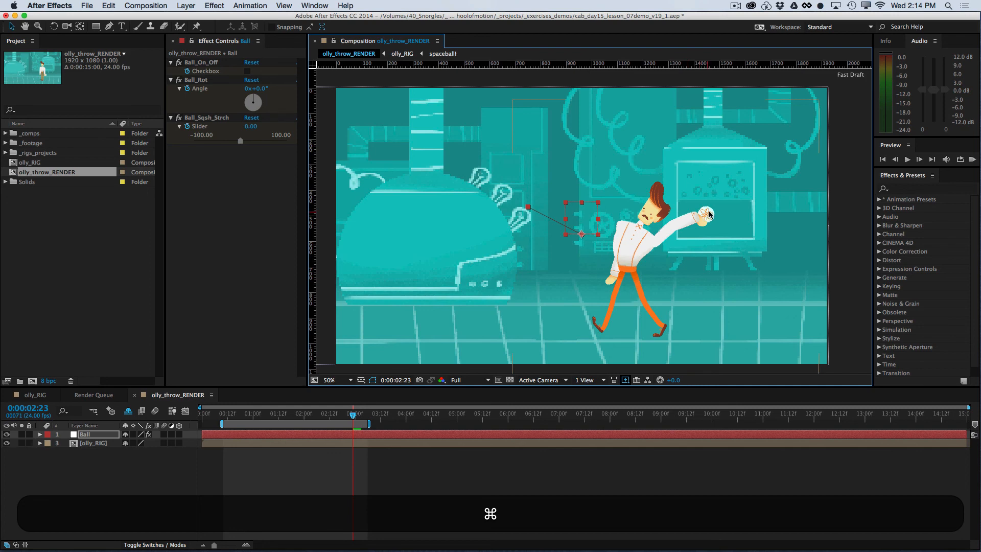
{"action": "key", "text": "super+Right"}
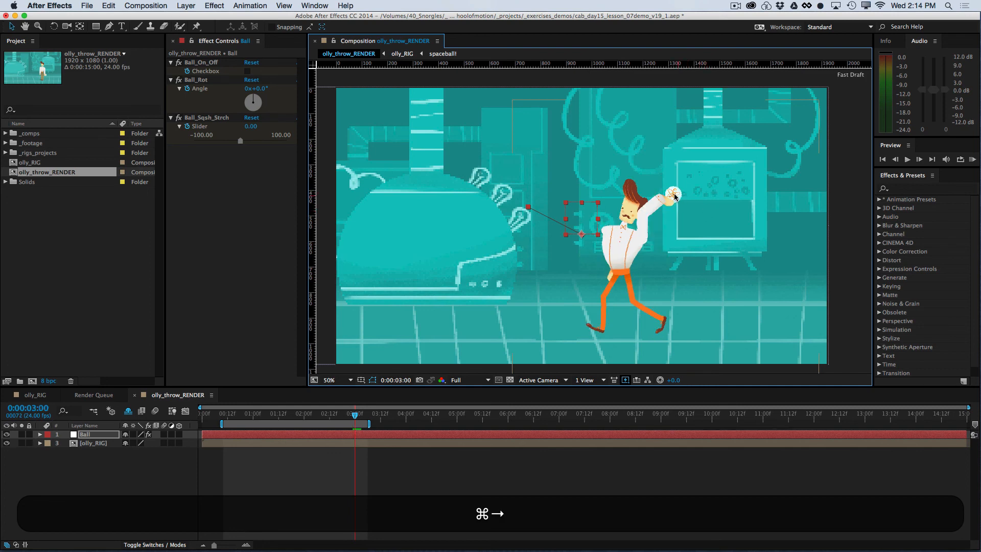
{"action": "key", "text": "super+Right"}
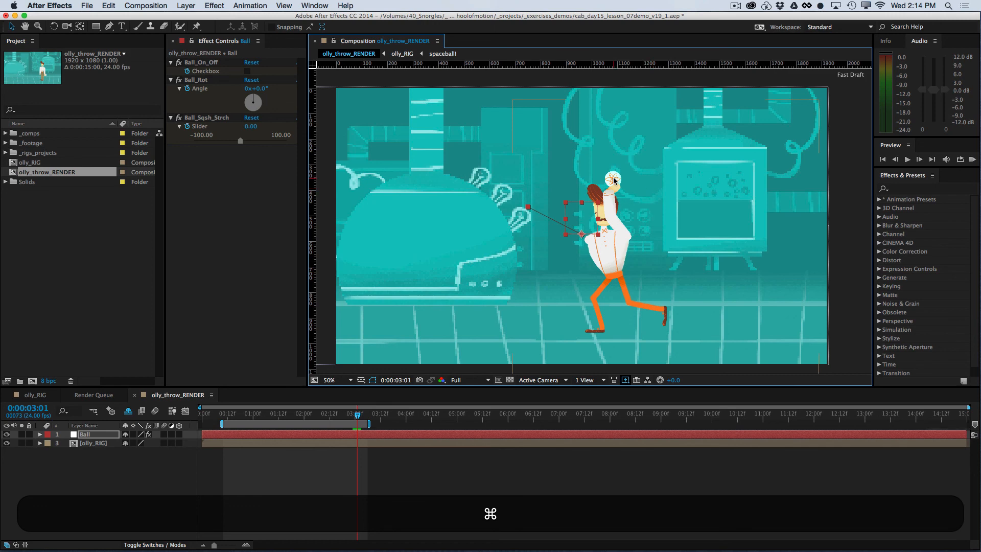
{"action": "key", "text": "super+Left"}
{"action": "key", "text": "super+Right"}
{"action": "key", "text": "super+Left"}
{"action": "key", "text": "super+Right"}
{"action": "key", "text": "super+Left"}
{"action": "key", "text": "super+Right"}
{"action": "key", "text": "super+Right"}
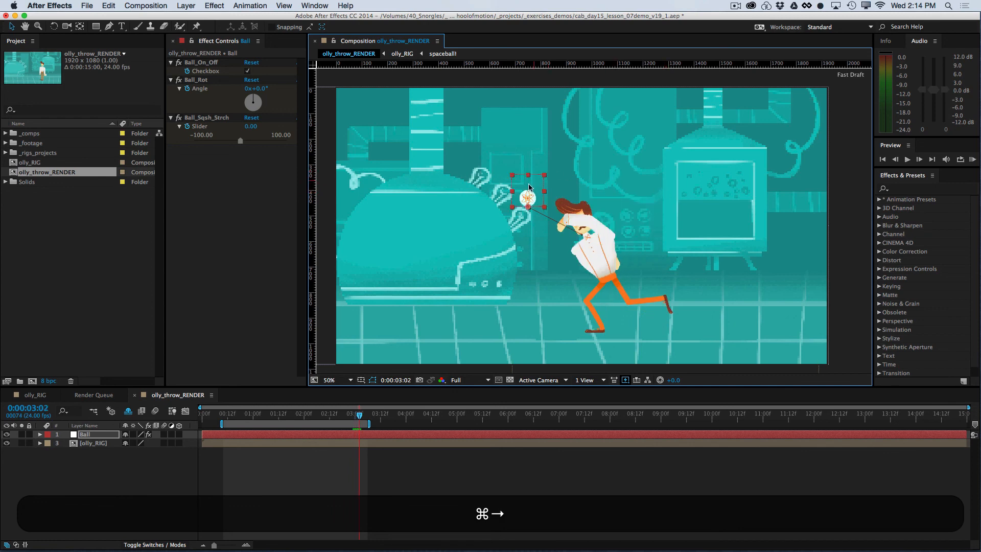
Raise the released ball slightly at 0:00:03:02 and check its arc against the frames from 0:00:03:00
{"action": "key", "text": "super+Left"}
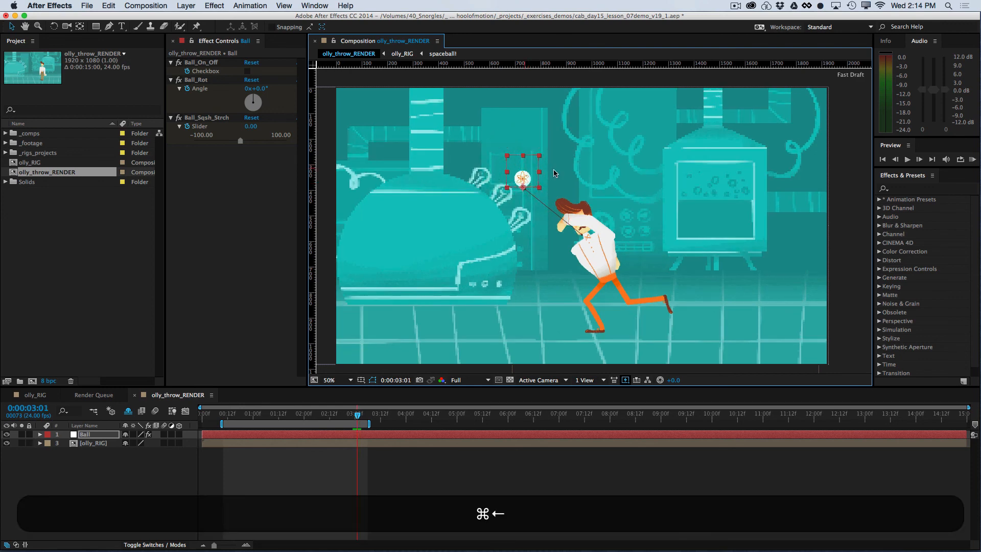
{"action": "key", "text": "super+Left"}
{"action": "key", "text": "super+Right"}
{"action": "key", "text": "super+Right"}
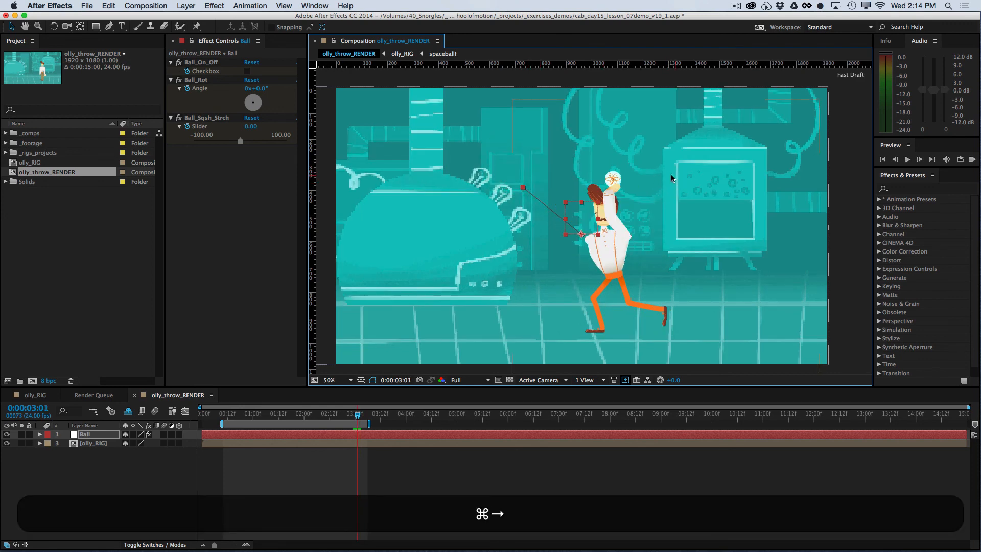
{"action": "key", "text": "super+Left"}
{"action": "key", "text": "super+Left"}
{"action": "key", "text": "super+Right"}
{"action": "key", "text": "super+Right"}
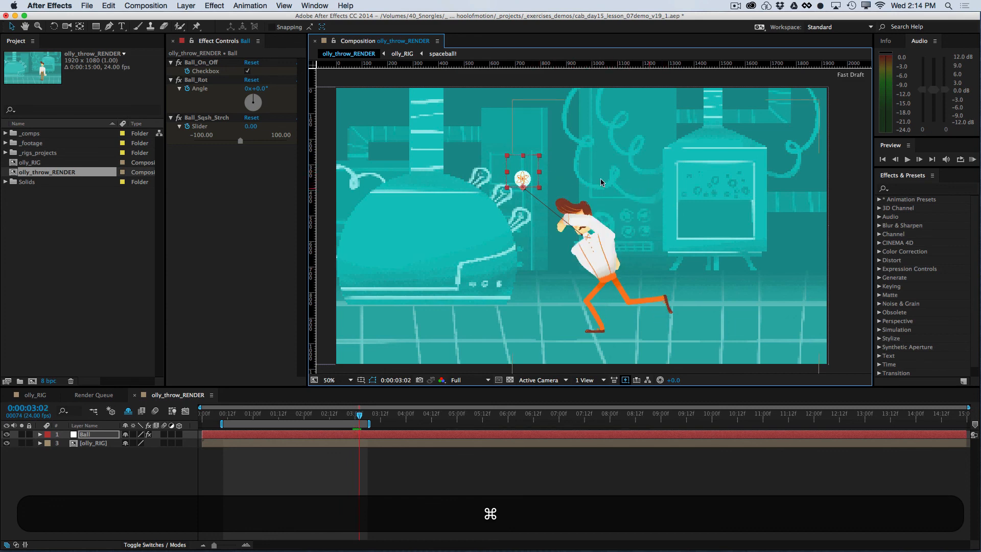
{"action": "key", "text": "super+Left"}
{"action": "key", "text": "super+Left"}
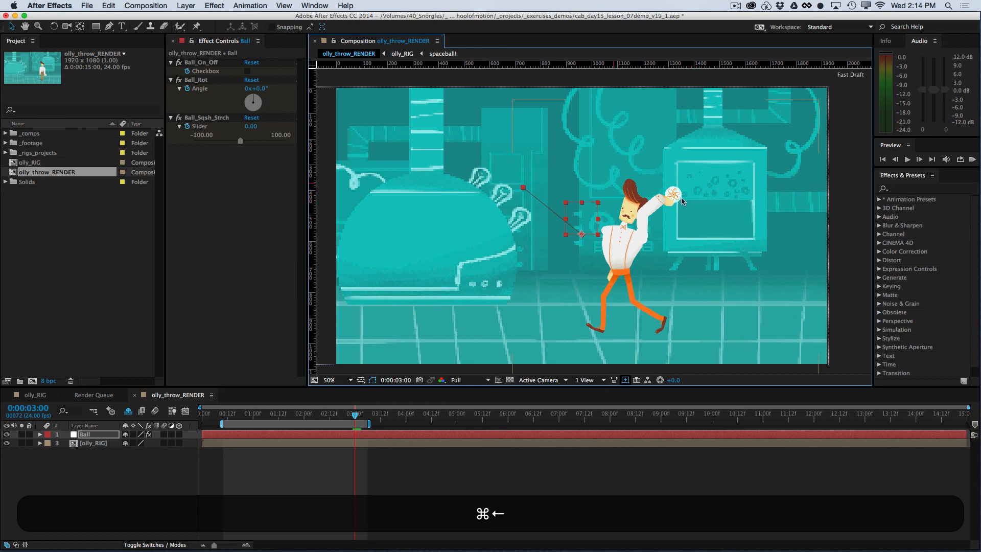
{"action": "key", "text": "super+Right"}
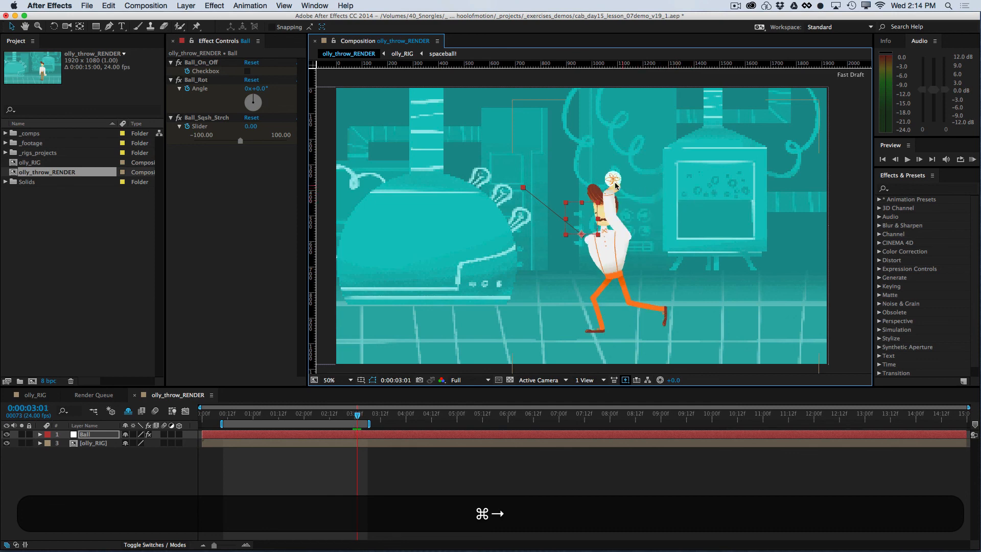
{"action": "key", "text": "super+Right"}
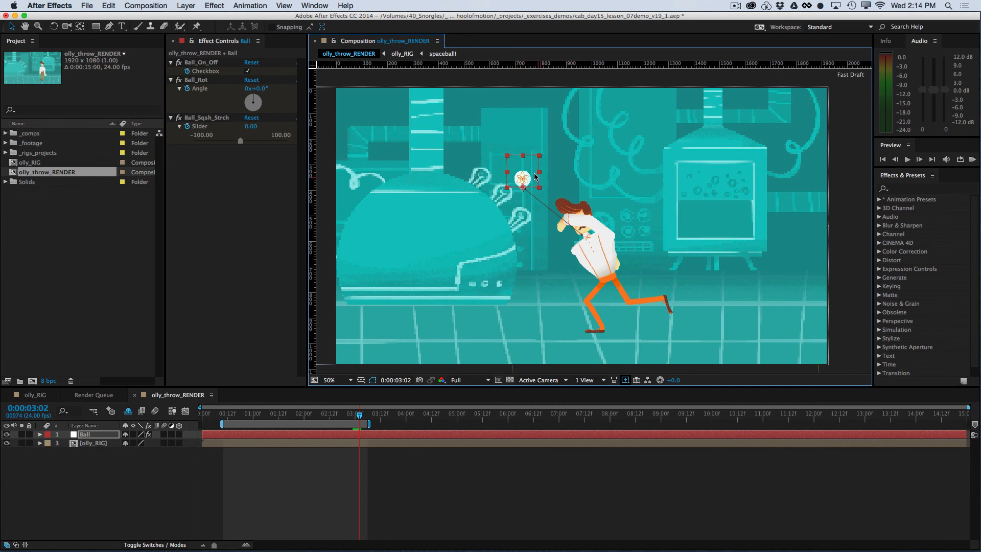
Nudge the ball slightly lower and farther from the character at 0:00:03:02, comparing it with the preceding frame
{"action": "key", "text": "super+Left"}
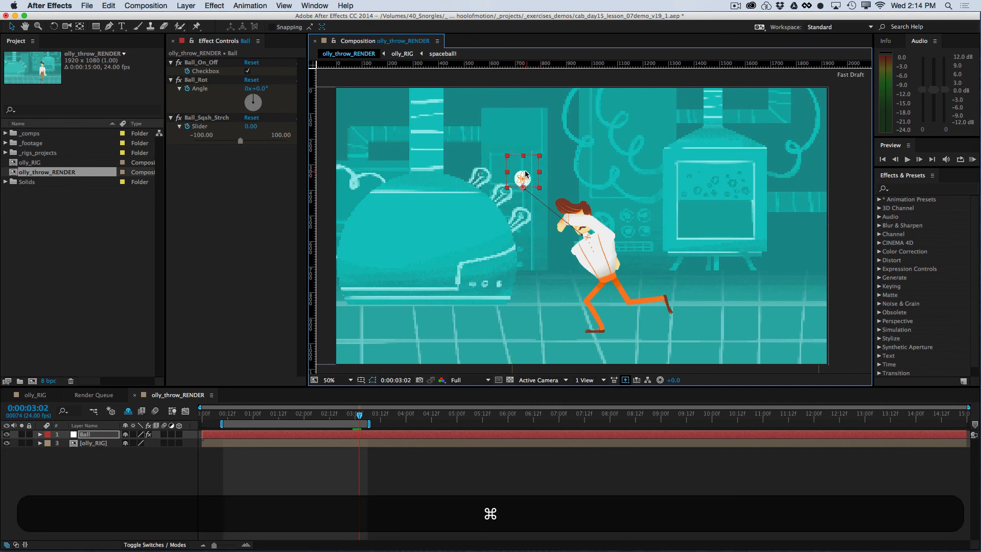
{"action": "key", "text": "super+Right"}
{"action": "key", "text": "super+Left"}
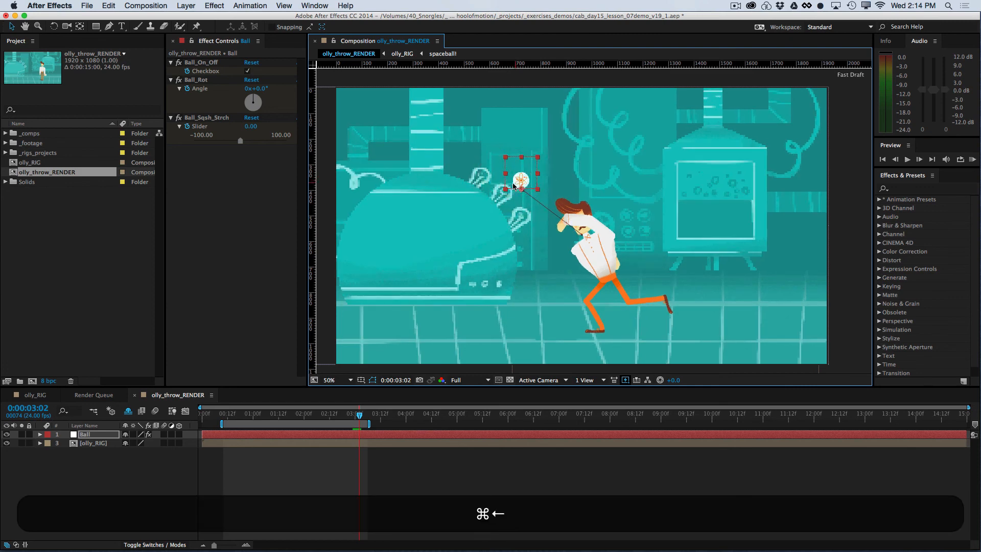
{"action": "key", "text": "super+Right"}
{"action": "key", "text": "super+Left"}
{"action": "key", "text": "super+Right"}
{"action": "left_click_drag", "start_coordinate": [515, 185], "coordinate": [513, 188]}
{"action": "key", "text": "super+Right"}
{"action": "key", "text": "super+Left"}
{"action": "key", "text": "super+Right"}
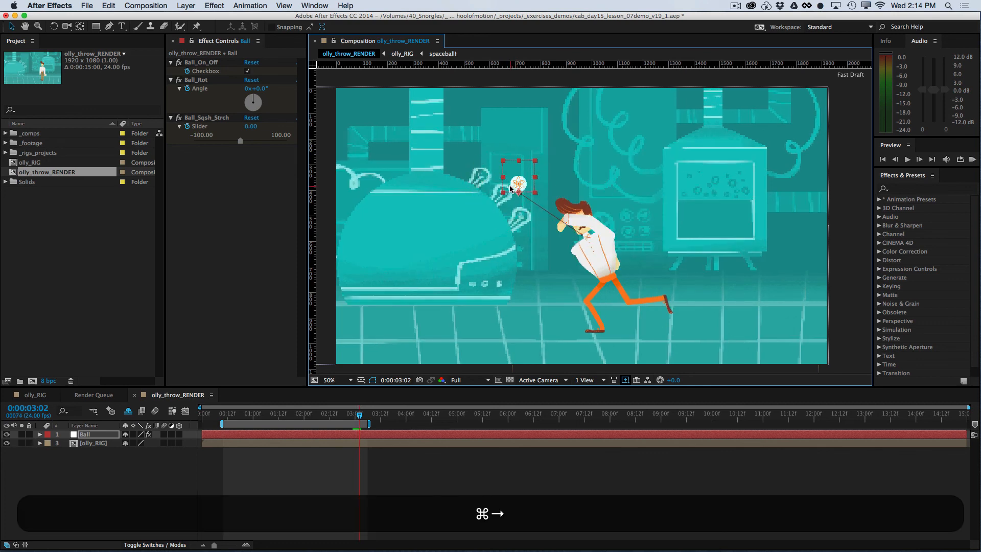
Compare the ball's position in the frames just before release with its placement at 0:00:03:02
{"action": "key", "text": "super+Left"}
{"action": "key", "text": "super+Right"}
{"action": "key", "text": "super+Left"}
{"action": "key", "text": "super+Left"}
{"action": "key", "text": "super+Right"}
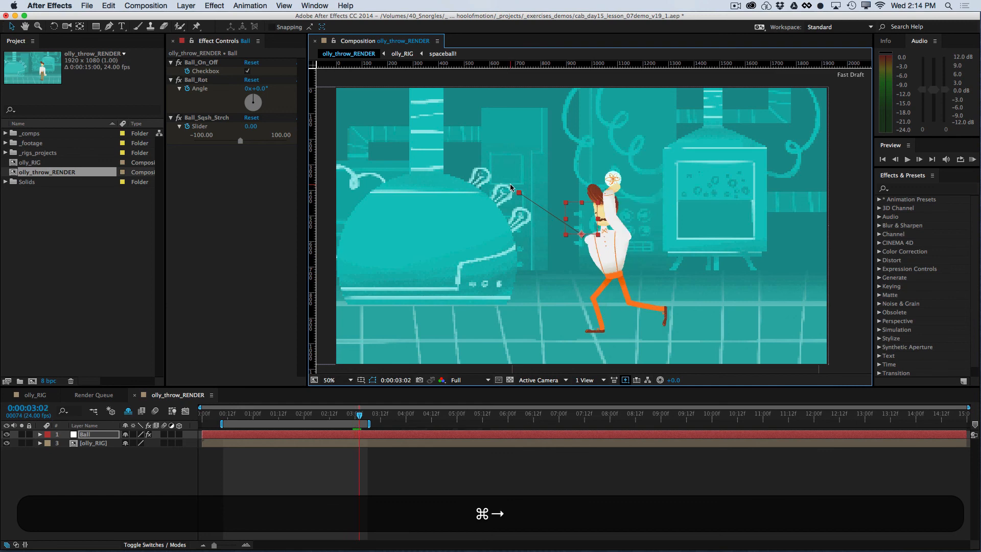
{"action": "key", "text": "super+Right"}
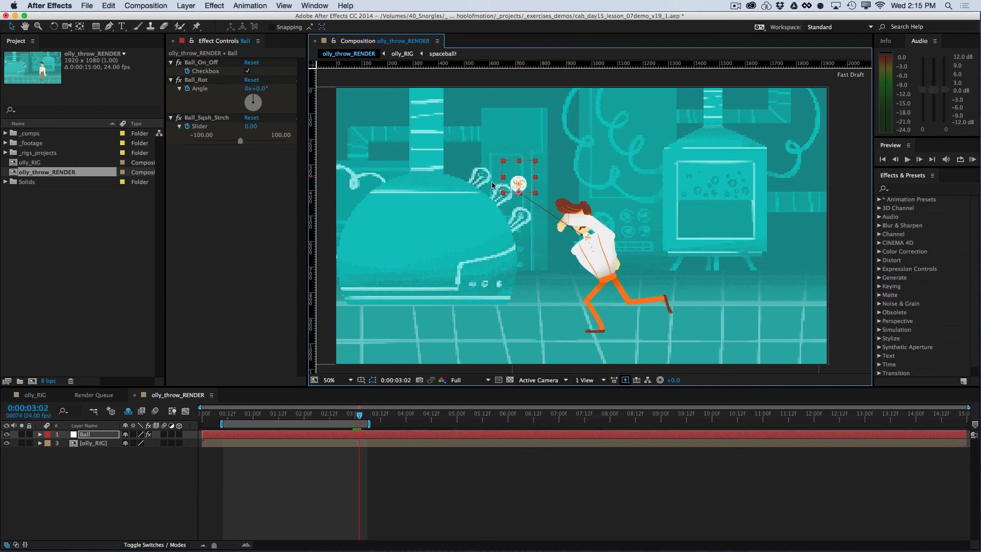
Reveal the Ball layer's keyframed properties and check its Checkbox and Position keyframes at 0:00:03:02
{"action": "left_click_drag", "start_coordinate": [485, 278], "coordinate": [547, 285]}
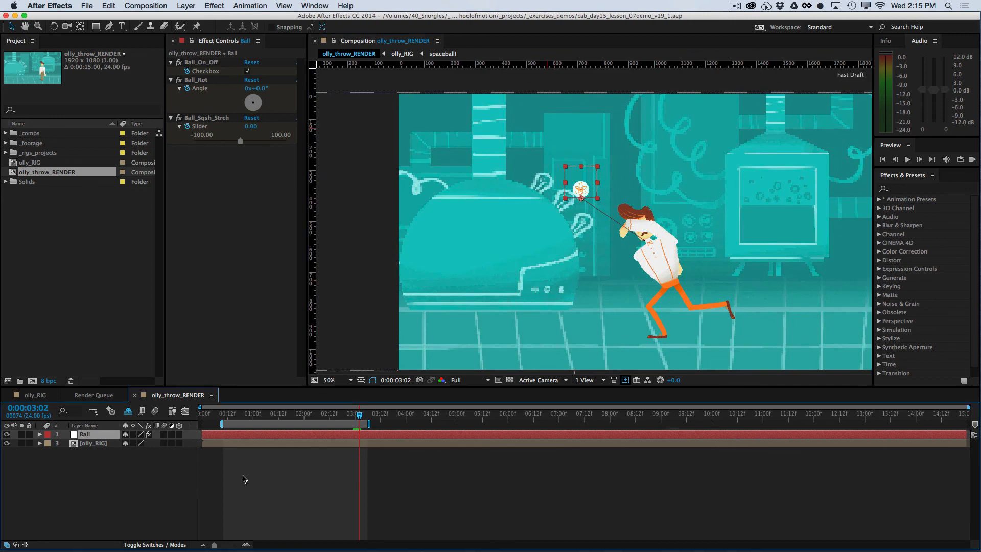
{"action": "key", "text": "u"}
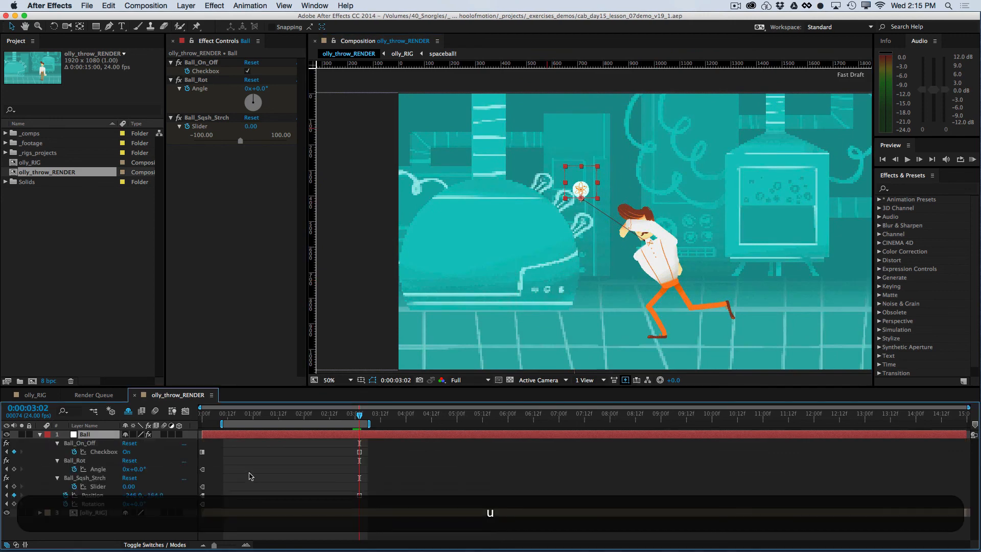
{"action": "left_click_drag", "start_coordinate": [374, 449], "coordinate": [352, 504]}
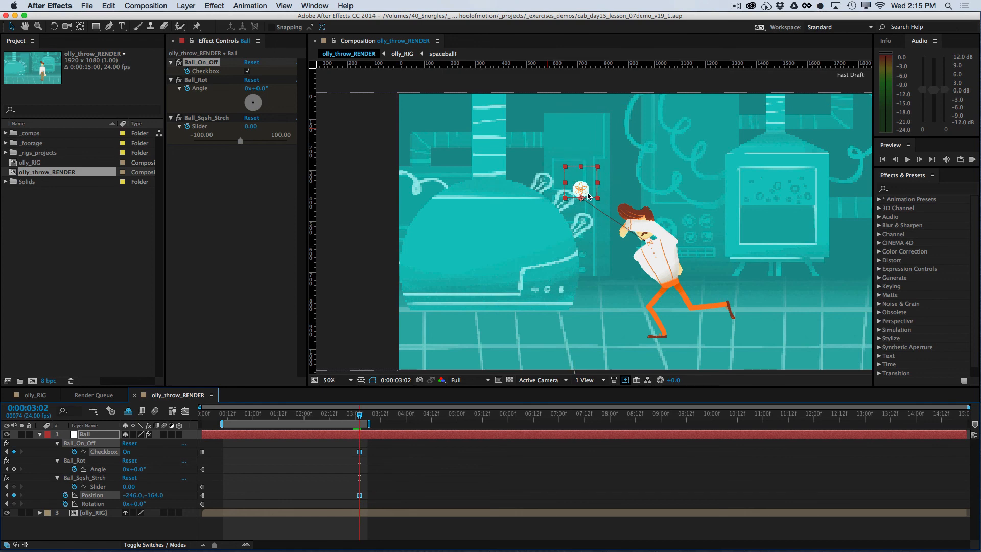
{"action": "left_click", "coordinate": [385, 455]}
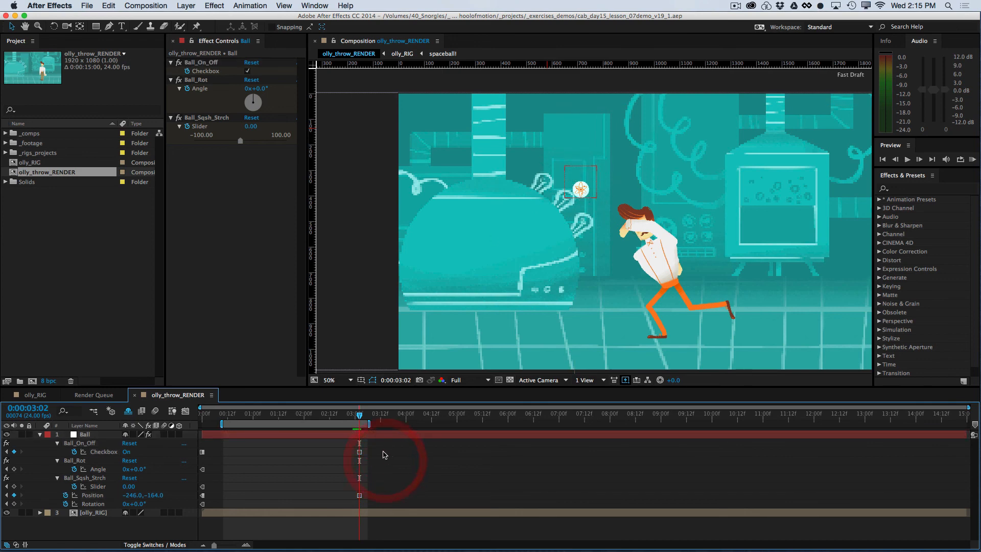
At 0:00:03:06, move the ball out past the picture's left edge to a Position of about -1042, -220
{"action": "key", "text": "super"}
{"action": "key", "text": "super+Right"}
{"action": "key", "text": "super+Right"}
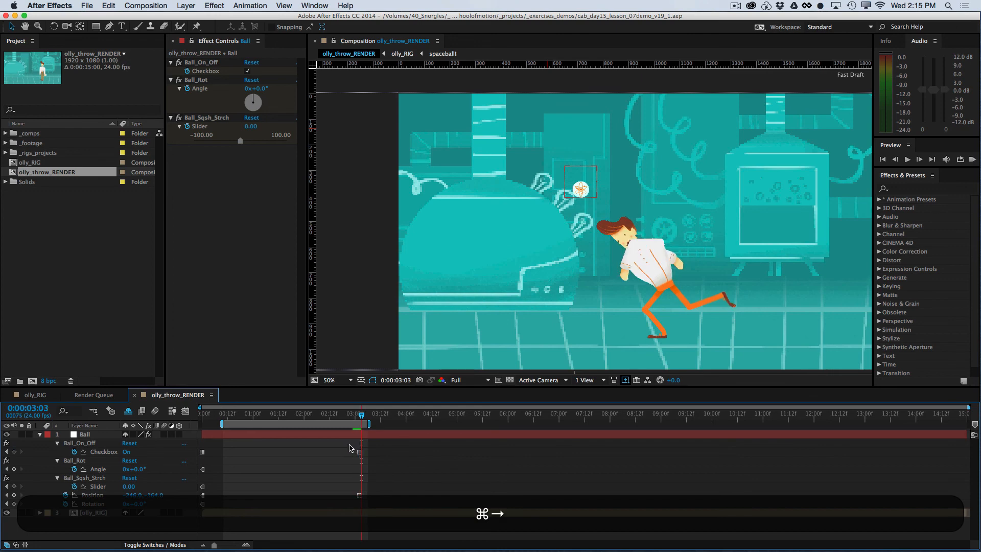
{"action": "key", "text": "super+Right"}
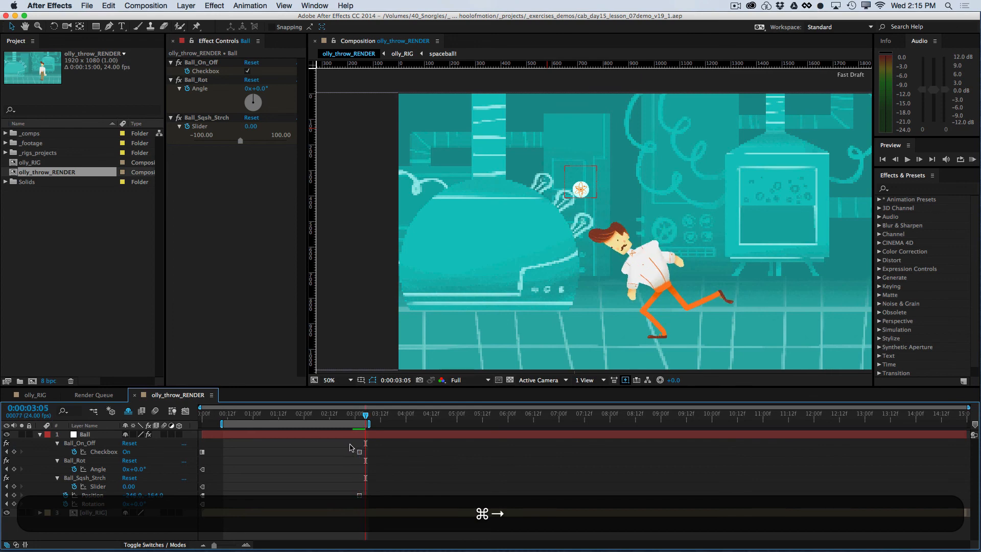
{"action": "key", "text": "super+Right"}
{"action": "key", "text": "equal"}
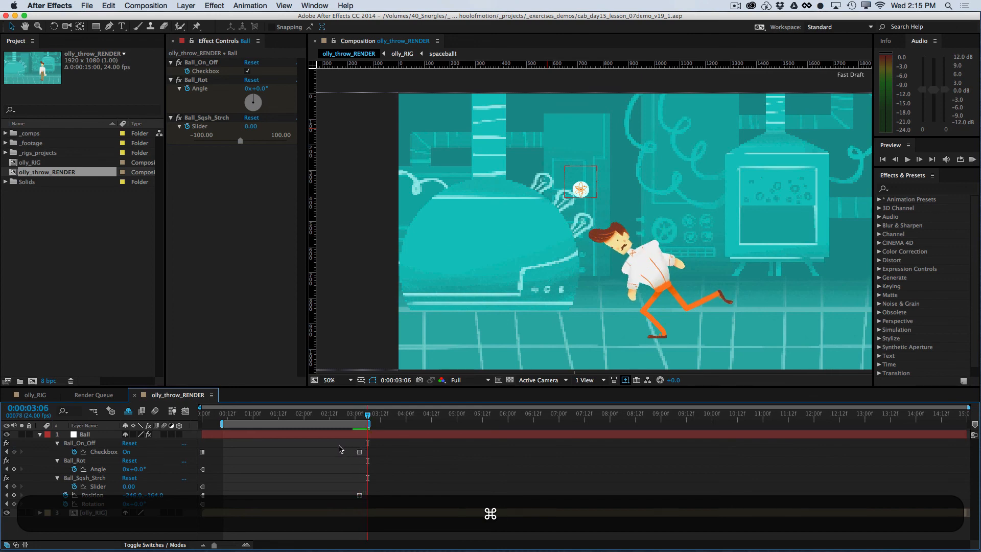
{"action": "key", "text": "equal"}
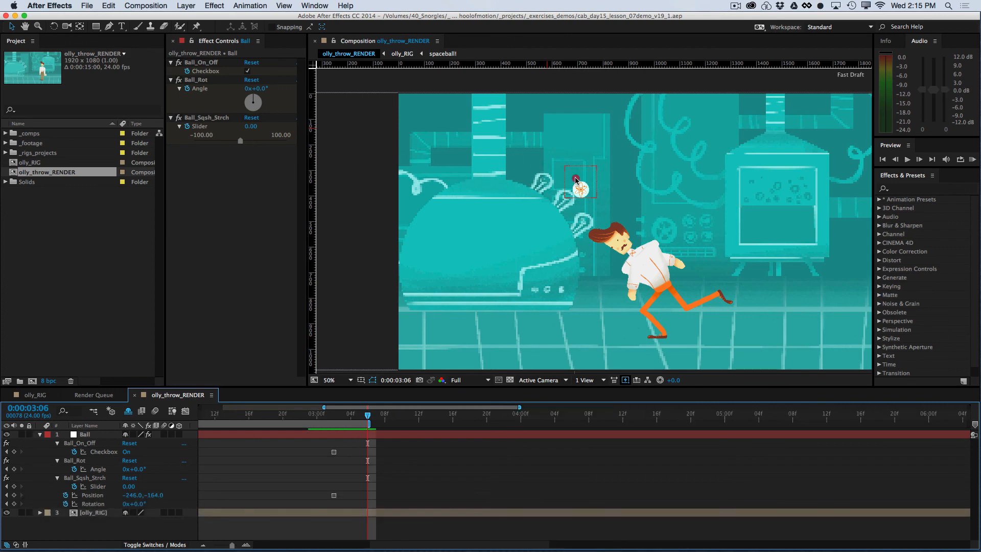
{"action": "left_click_drag", "start_coordinate": [576, 179], "coordinate": [374, 166]}
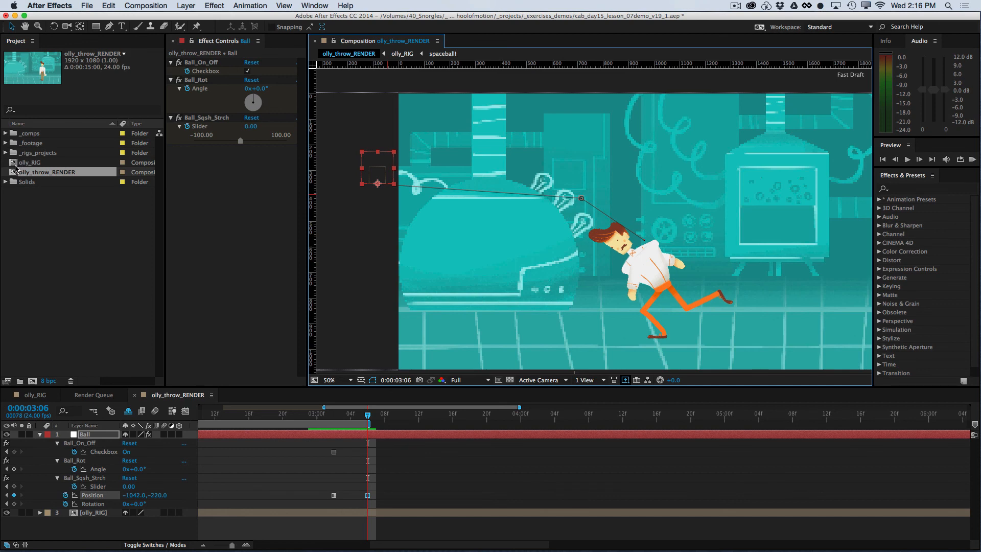
Remove the hold from the Ball's Position keyframe at 0:00:03:02 and apply easing to the one at 0:00:03:06
{"action": "left_click", "coordinate": [313, 473]}
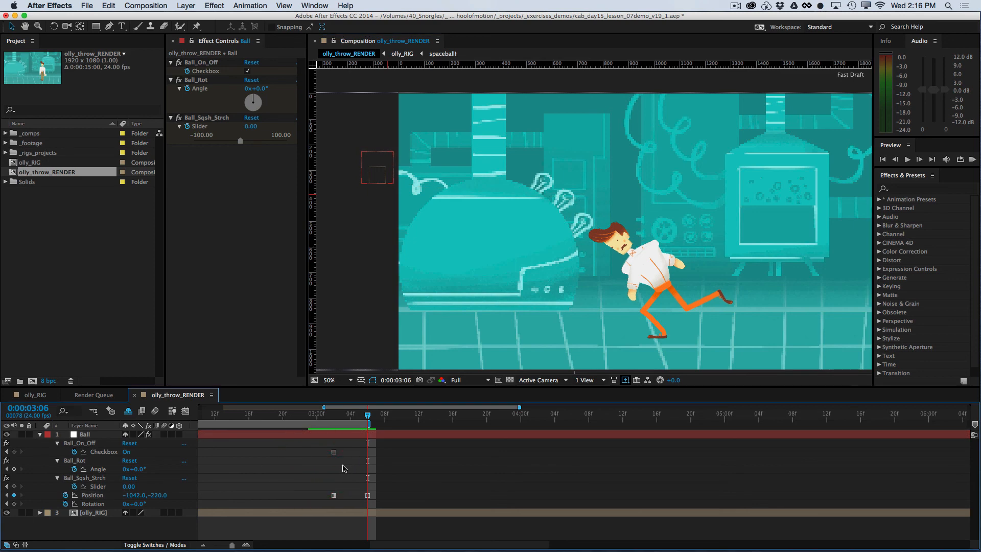
{"action": "left_click_drag", "start_coordinate": [322, 488], "coordinate": [335, 503]}
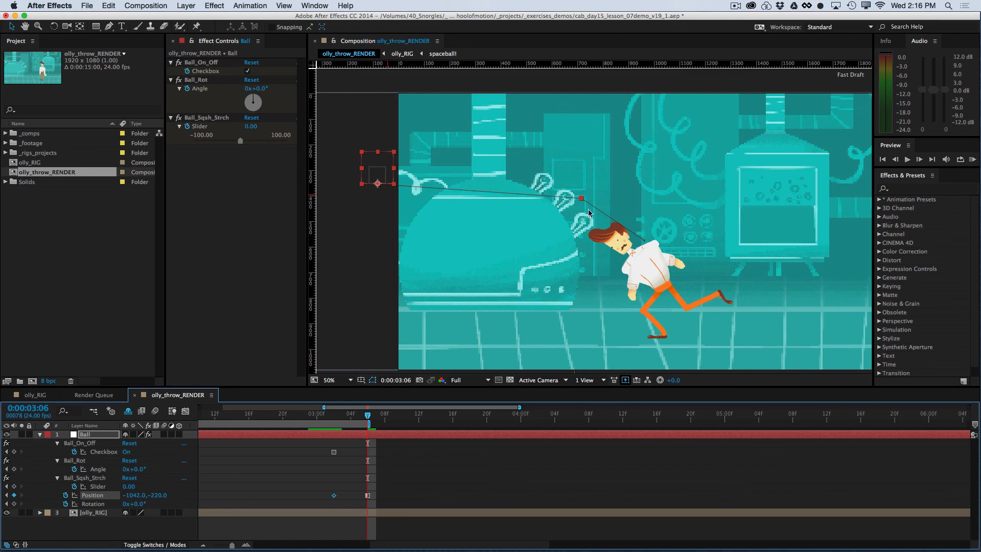
{"action": "right_click", "coordinate": [368, 496]}
{"action": "mouse_move", "coordinate": [409, 540]}
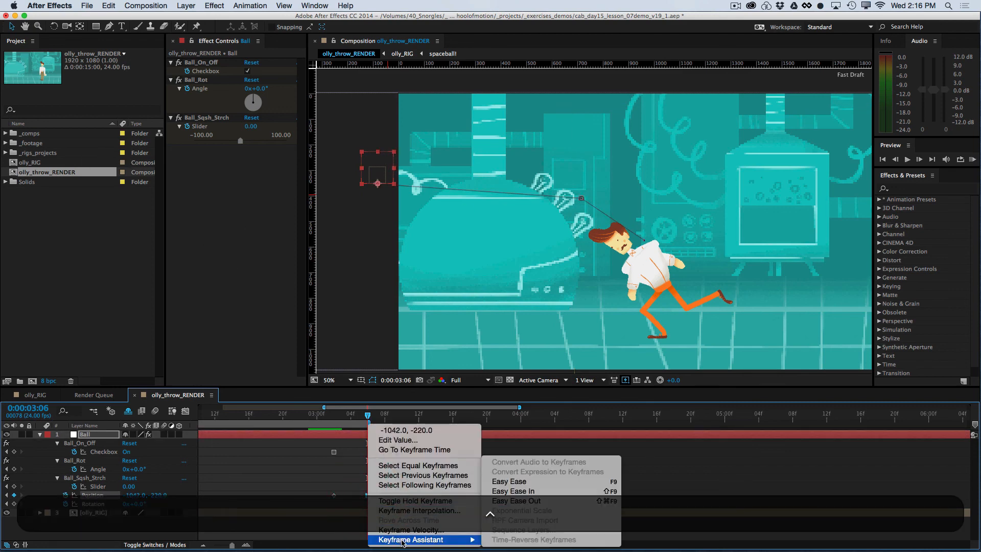
{"action": "left_click", "coordinate": [513, 500]}
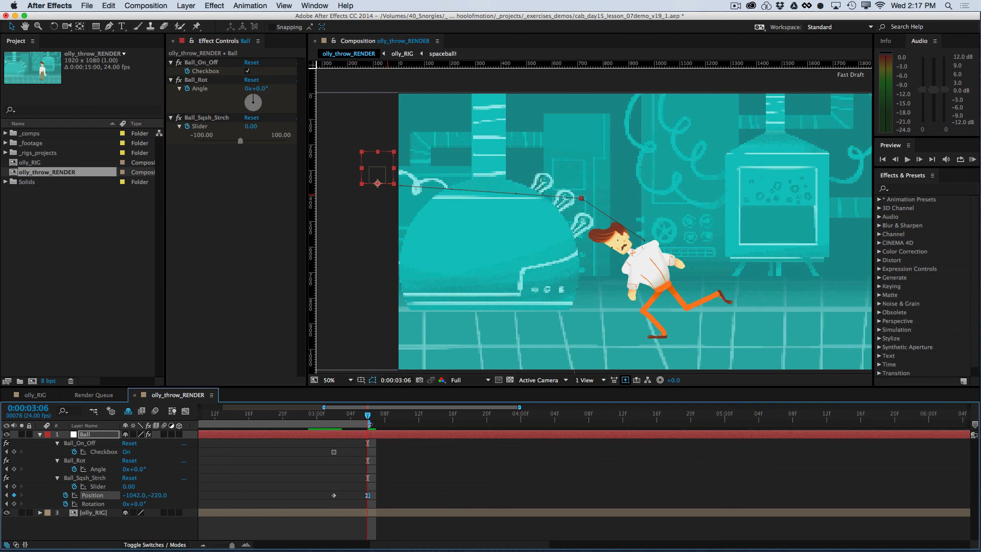
Extend the end of the work area to 0:00:05:00 and save the project
{"action": "left_click_drag", "start_coordinate": [370, 424], "coordinate": [725, 425]}
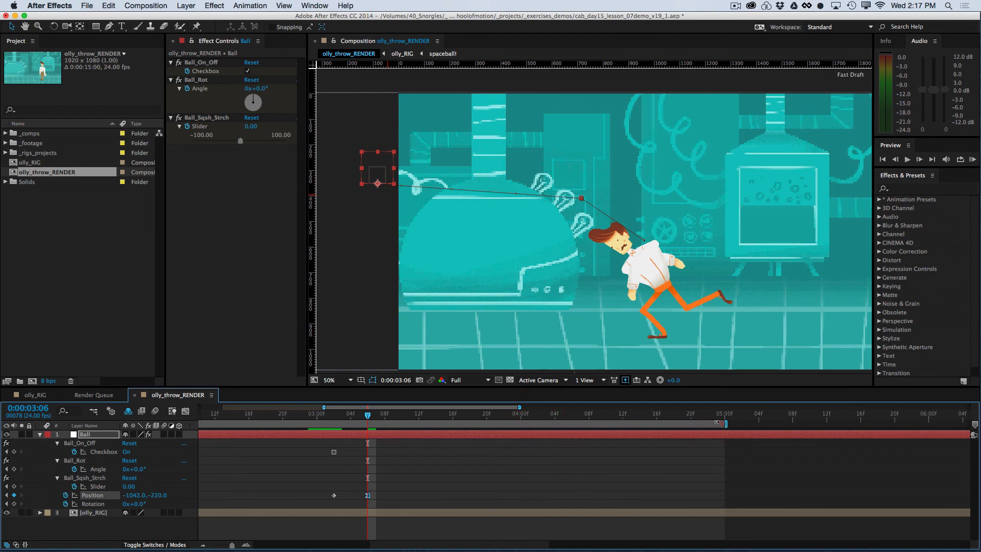
{"action": "left_click_drag", "start_coordinate": [324, 407], "coordinate": [154, 409]}
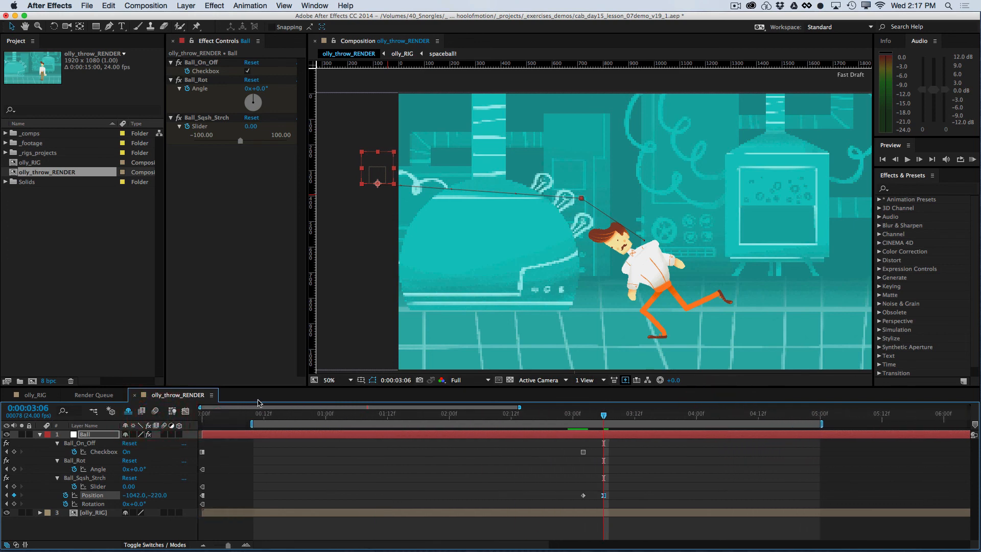
{"action": "key", "text": "super+s"}
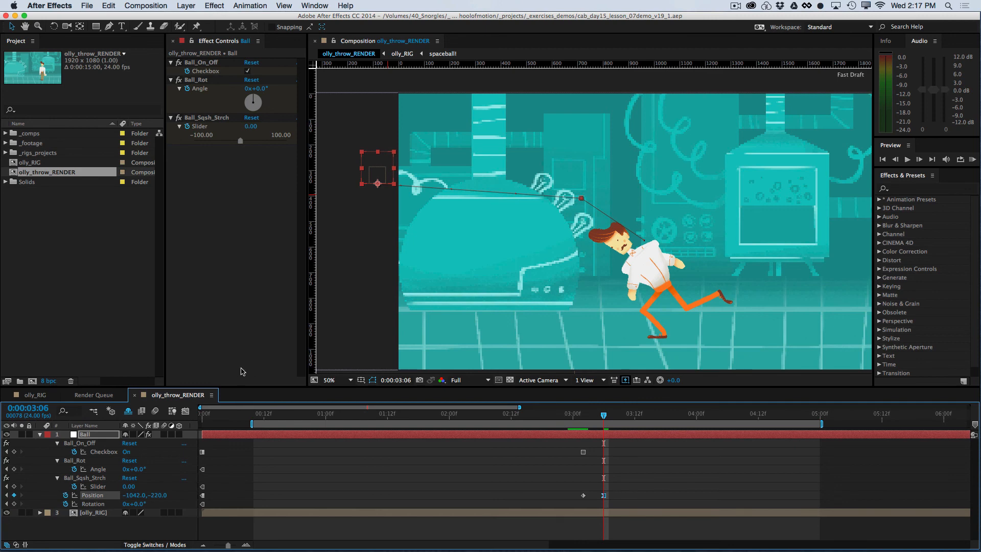
Save the project and preview the whole throw from 0:00:00:10
{"action": "left_click", "coordinate": [260, 413]}
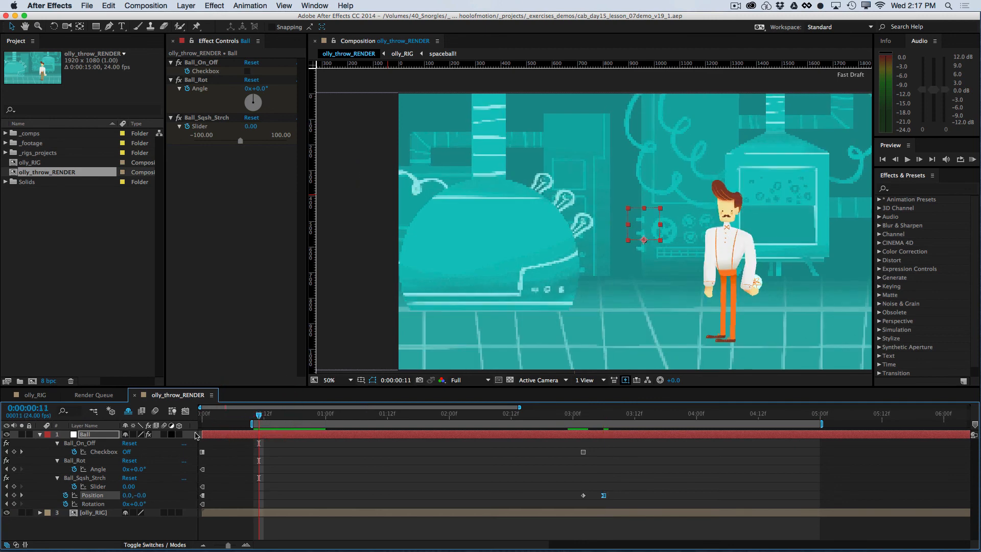
{"action": "key", "text": "super+Left"}
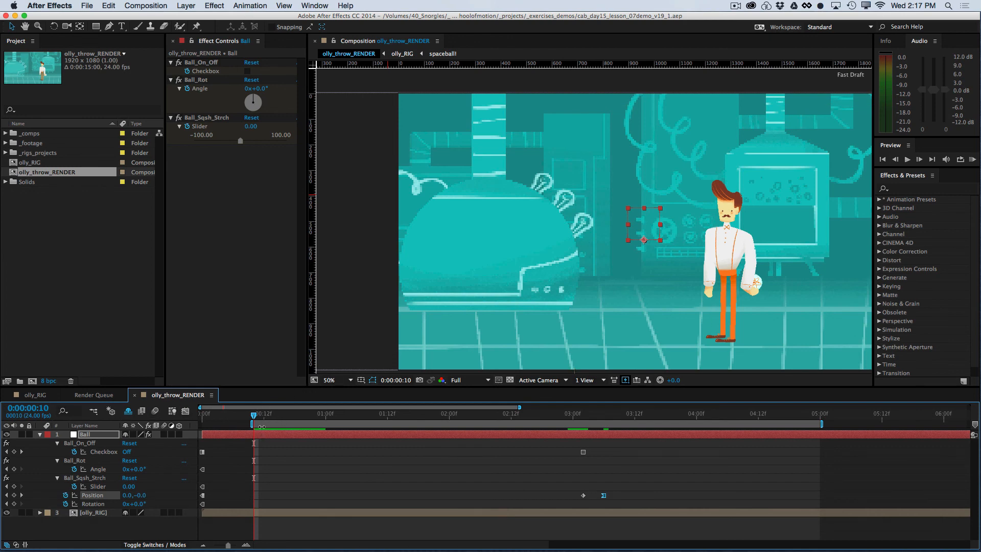
{"action": "key", "text": "super+s"}
{"action": "key", "text": "KP_0"}
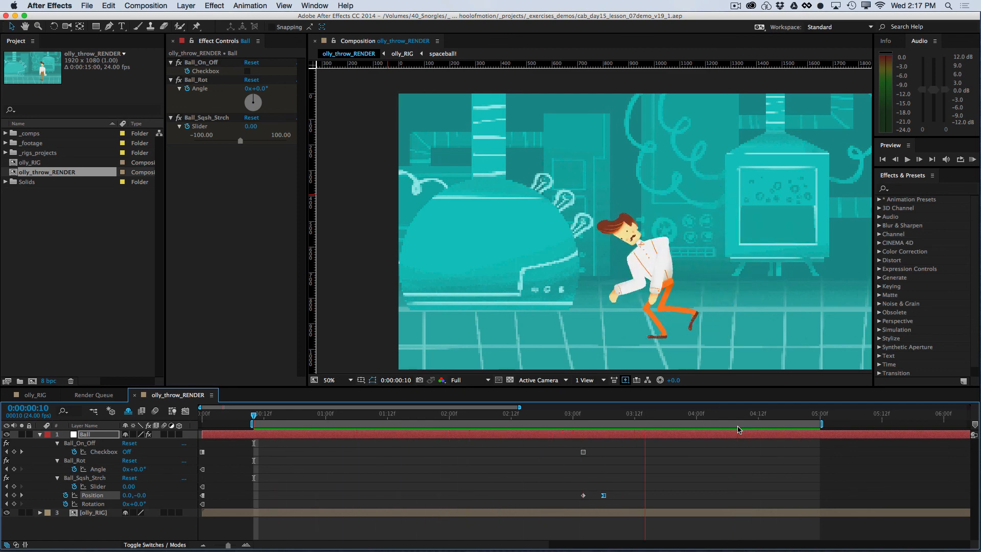
Shift the ball's off-screen Position keyframe one frame earlier to 0:00:03:05, then save and preview the throw
{"action": "left_click", "coordinate": [613, 489]}
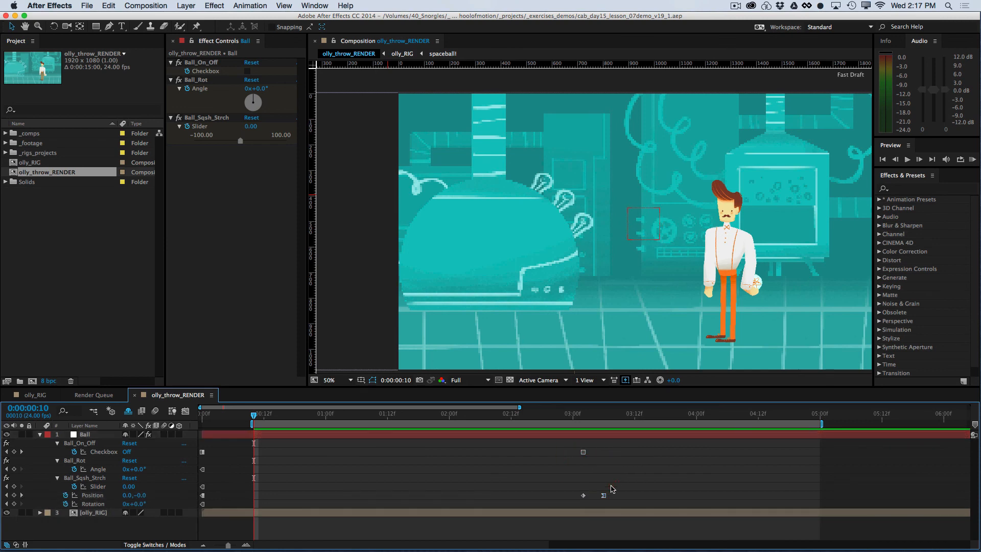
{"action": "left_click_drag", "start_coordinate": [605, 497], "coordinate": [601, 499]}
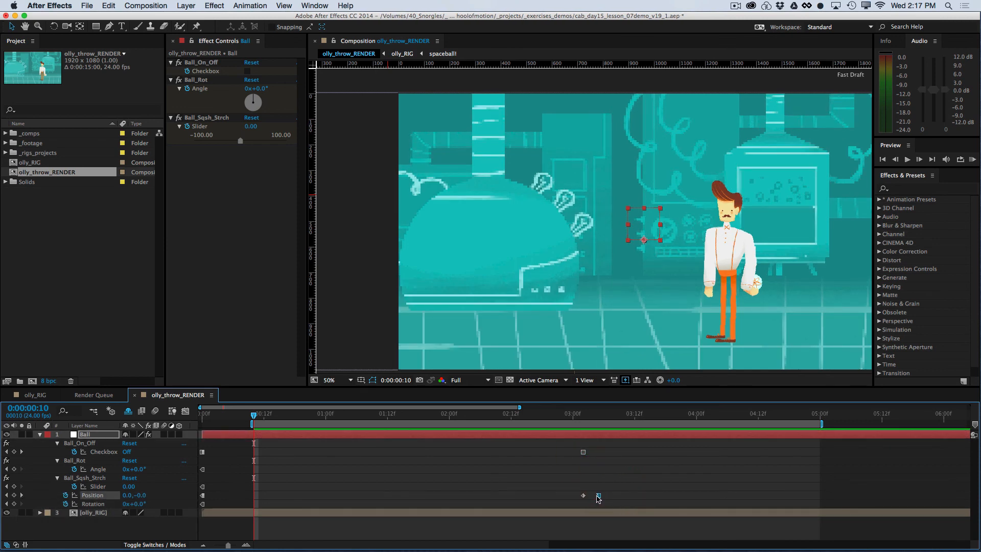
{"action": "left_click", "coordinate": [598, 497]}
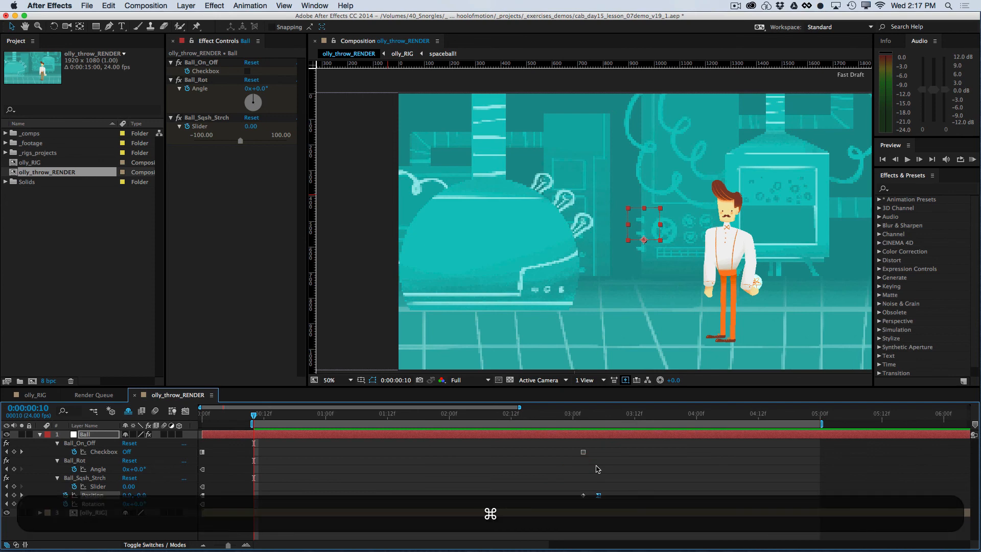
{"action": "key", "text": "ctrl+s"}
{"action": "key", "text": "0"}
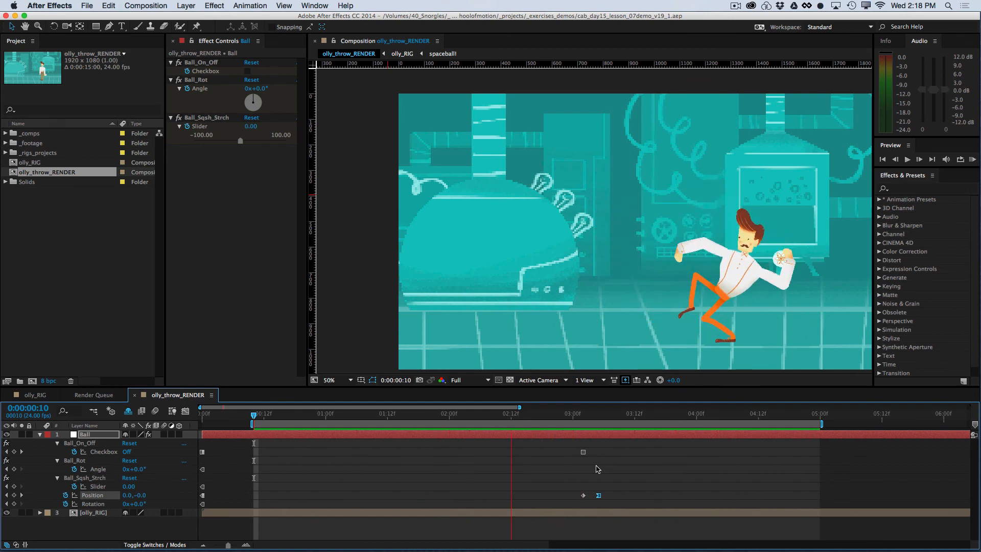
{"action": "key", "text": "space"}
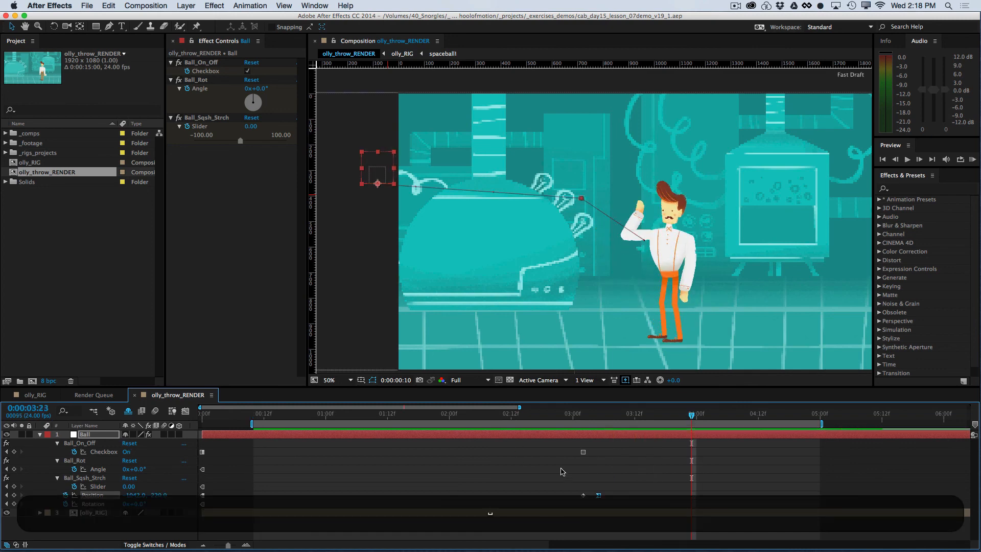
Speed up the ball's flight by shifting its off-screen Position keyframe to 0:00:03:04, then save and preview
{"action": "left_click", "coordinate": [598, 496]}
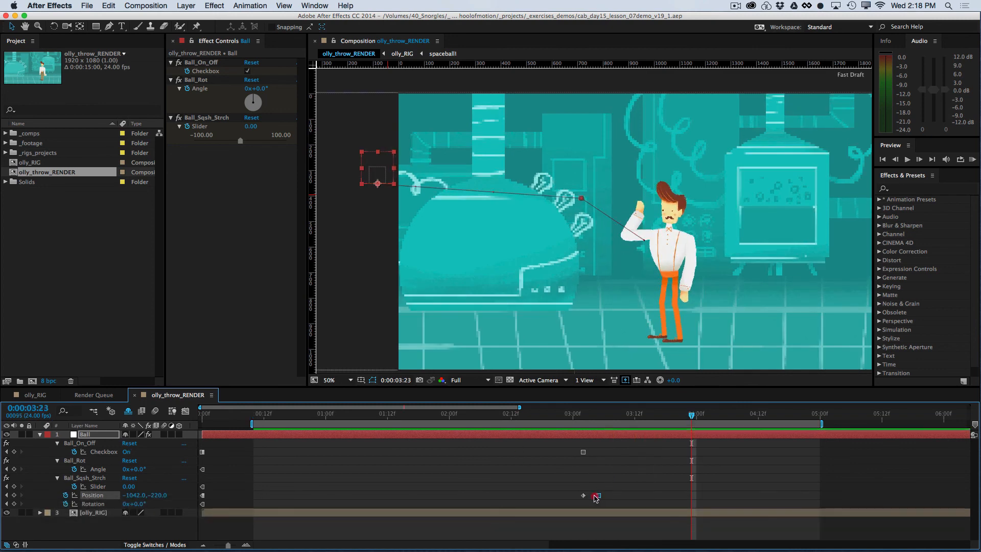
{"action": "left_click_drag", "start_coordinate": [595, 499], "coordinate": [593, 496]}
{"action": "key", "text": "super+s"}
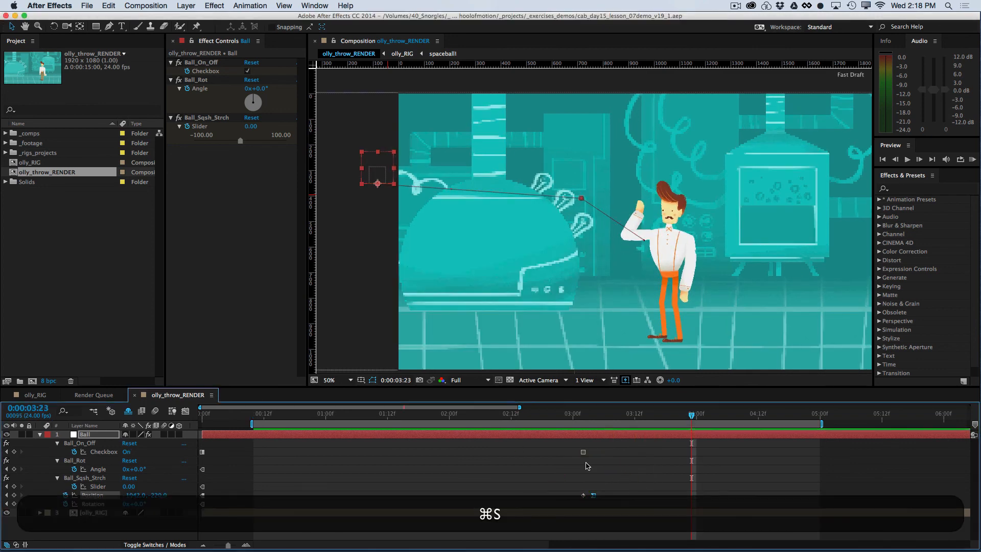
{"action": "key", "text": "0"}
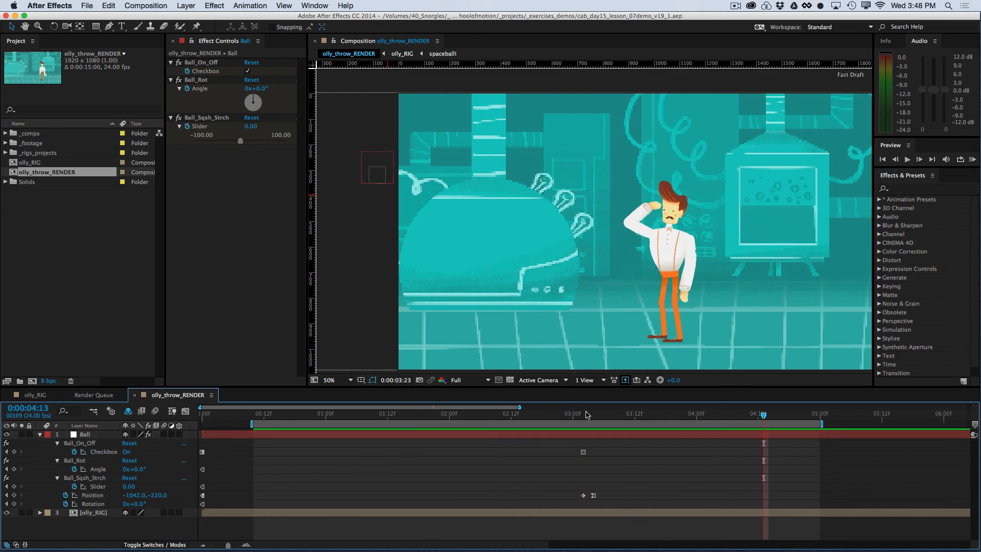
Curve the ball's motion path with a long, nearly horizontal Bezier handle from its off-screen point toward the release point, then save and preview
{"action": "left_click_drag", "start_coordinate": [589, 415], "coordinate": [583, 415]}
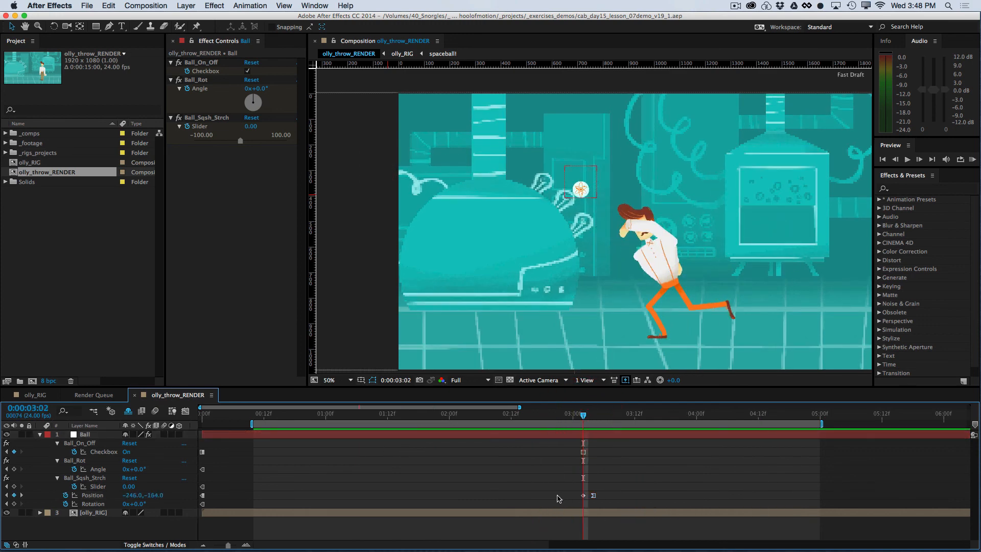
{"action": "left_click_drag", "start_coordinate": [583, 500], "coordinate": [585, 499]}
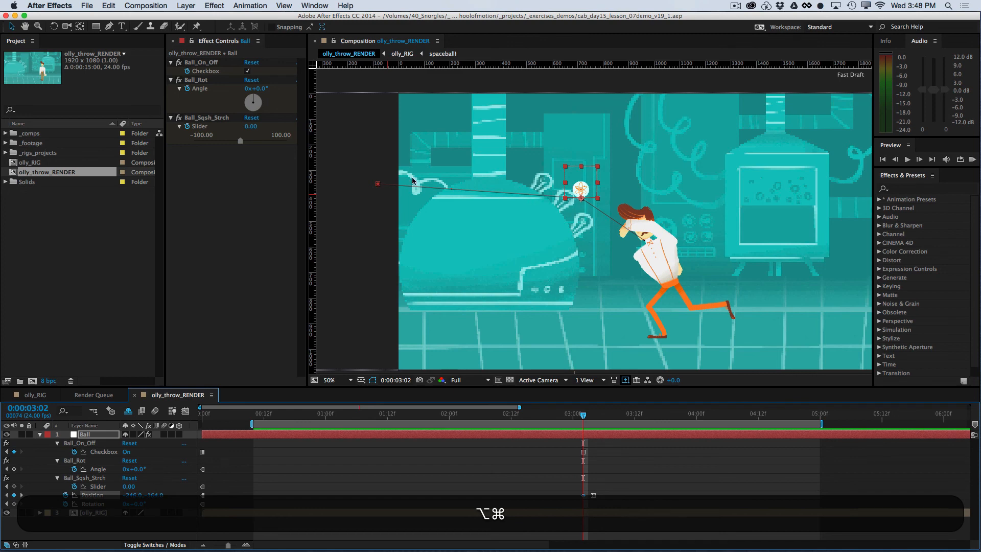
{"action": "left_click_drag", "start_coordinate": [378, 183], "coordinate": [462, 182]}
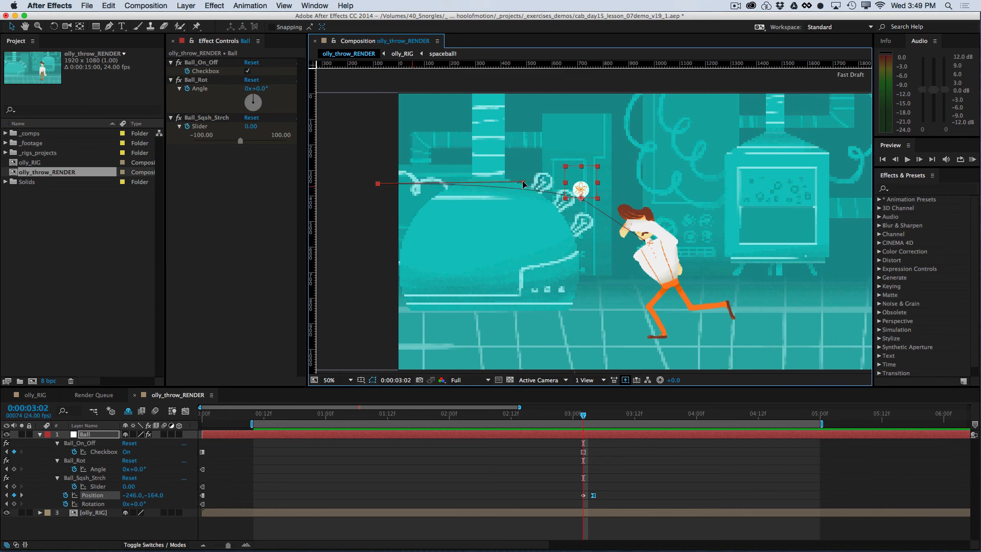
{"action": "left_click_drag", "start_coordinate": [523, 181], "coordinate": [521, 182]}
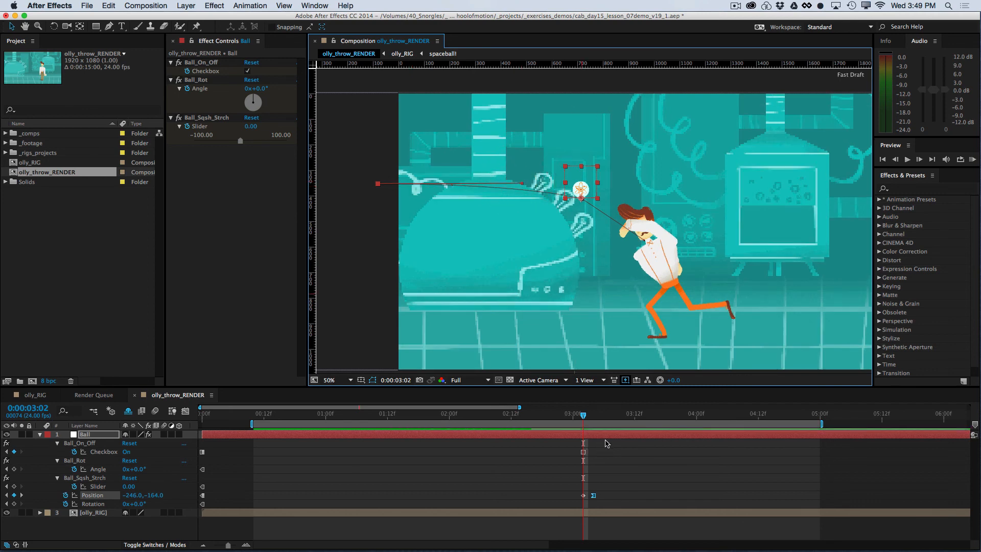
{"action": "key", "text": "super+s"}
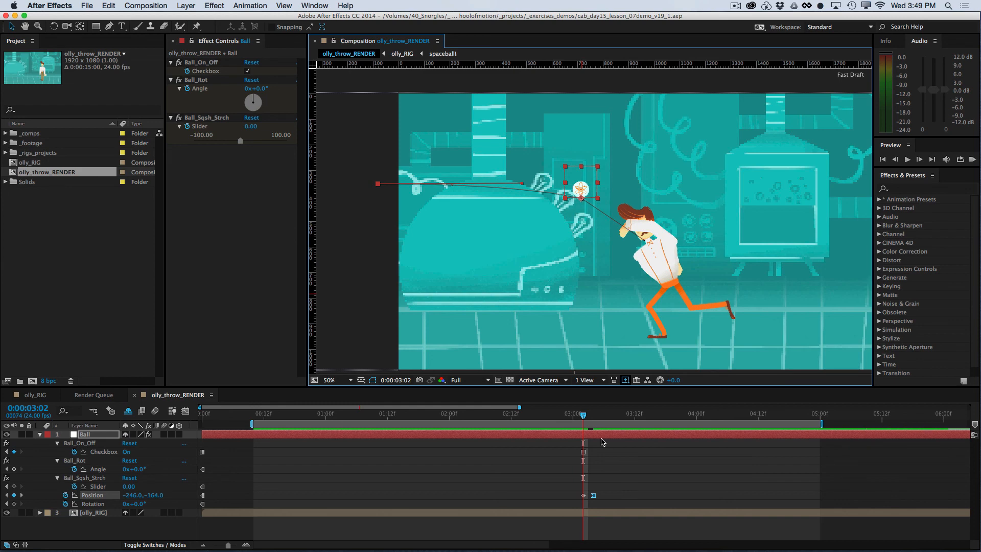
{"action": "key", "text": "space"}
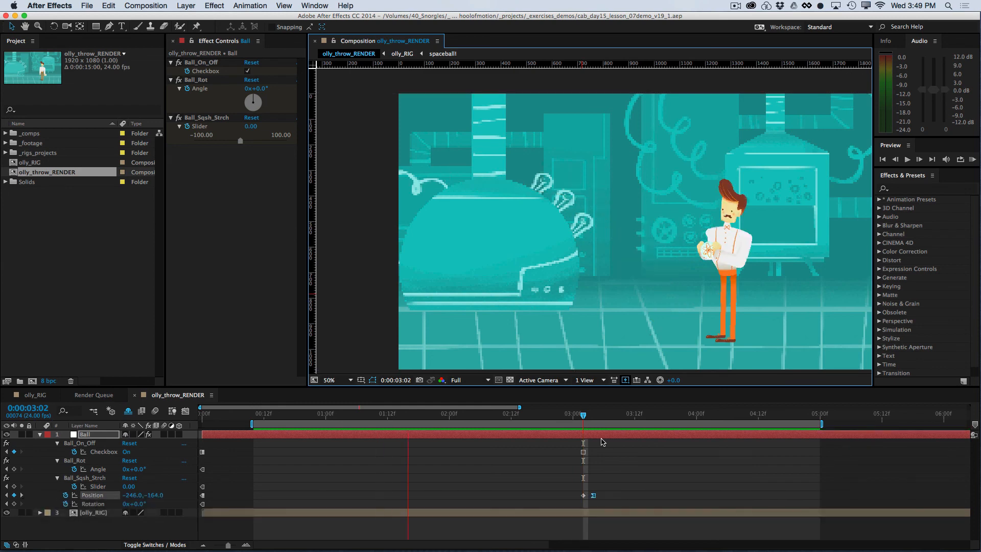